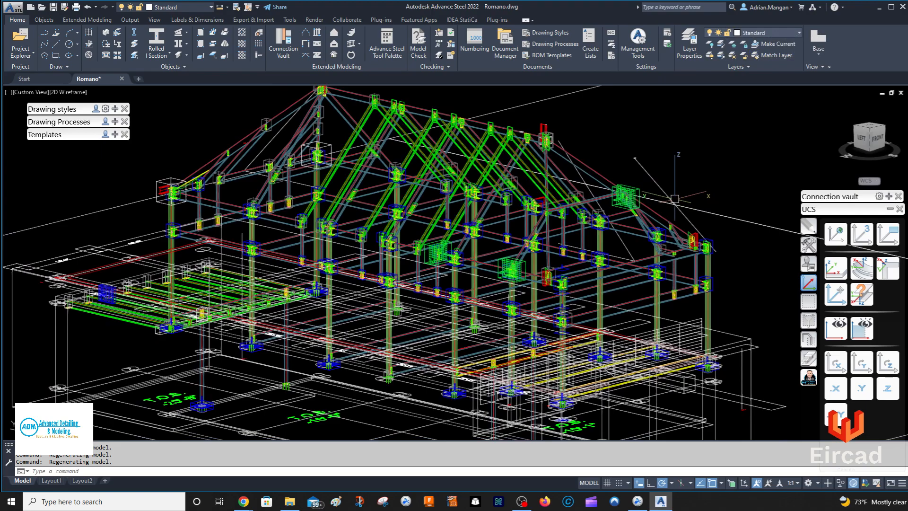
Step: Examine the steel frame model and its ground-level beams and columns from several angles
scroll(696, 196, down, 4)
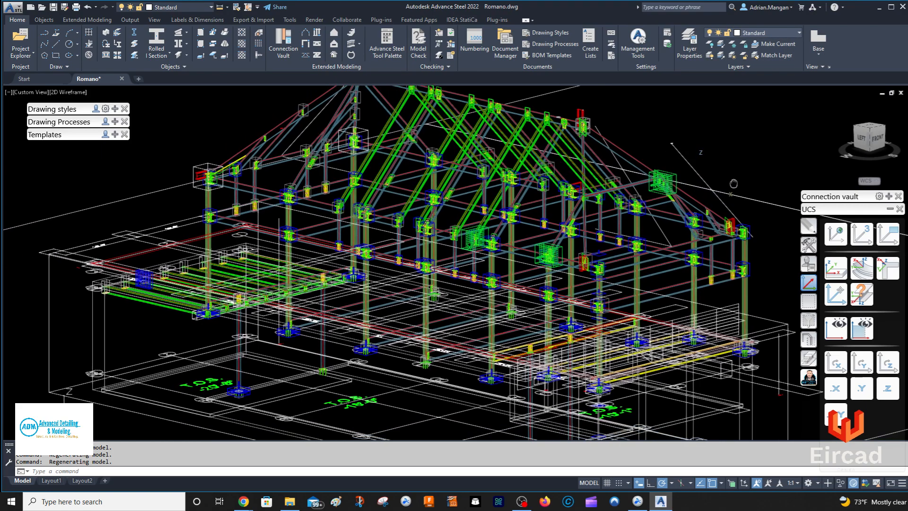
scroll(591, 215, up, 5)
key(Escape)
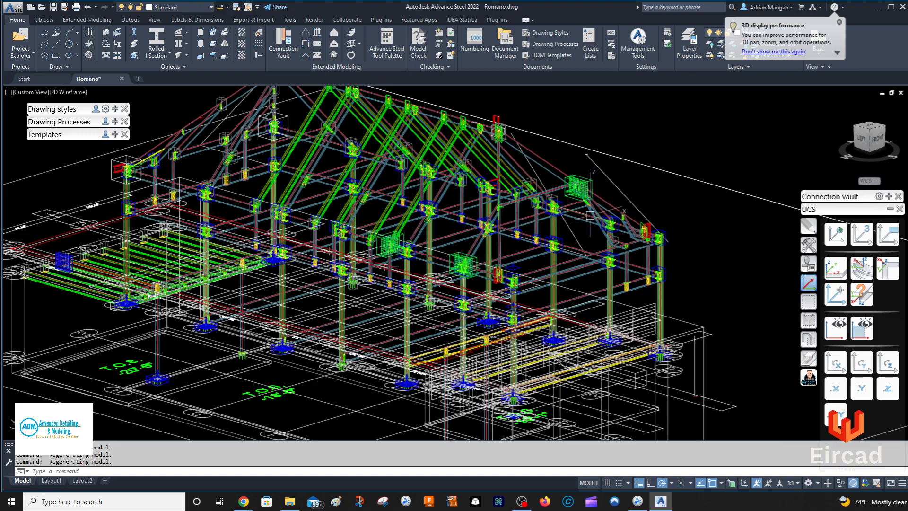
middle_drag(328, 251, 361, 270)
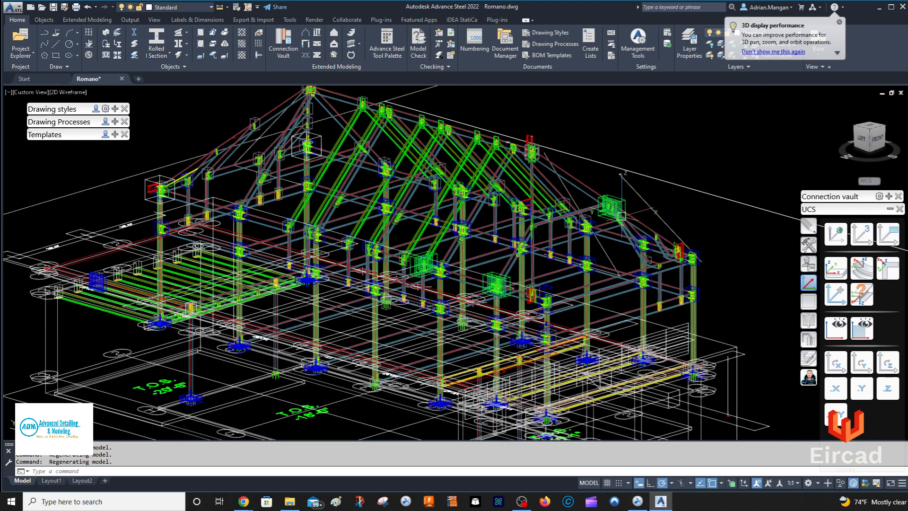
mouse_move(617, 212)
middle_down()
mouse_move(608, 204)
mouse_move(625, 205)
middle_up()
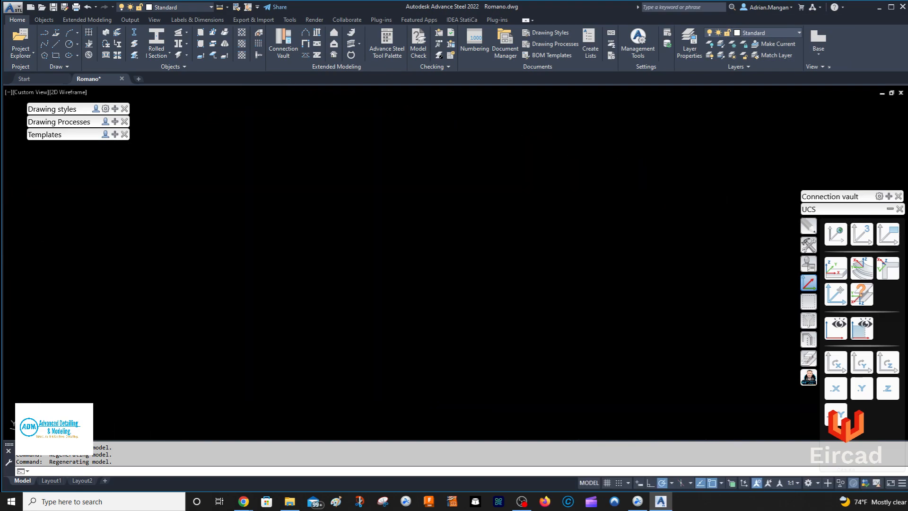
middle_drag(612, 293, 611, 260)
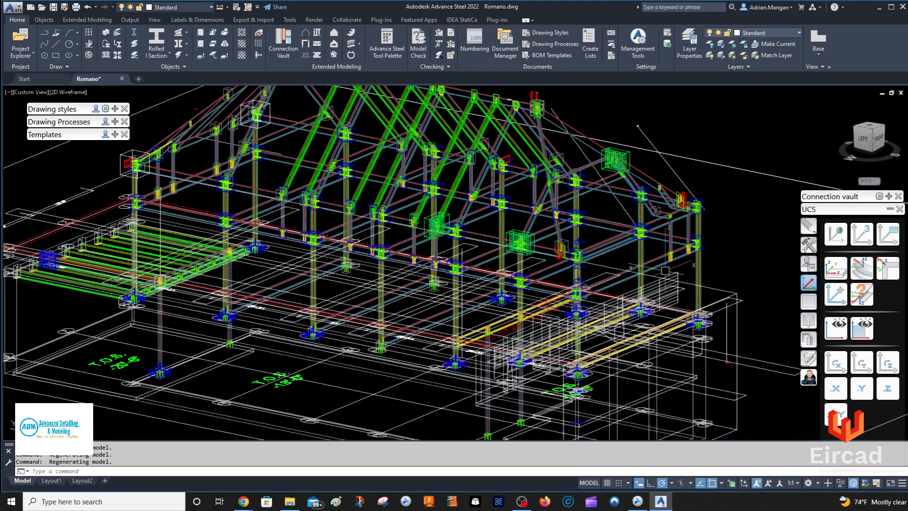
scroll(690, 278, up, 3)
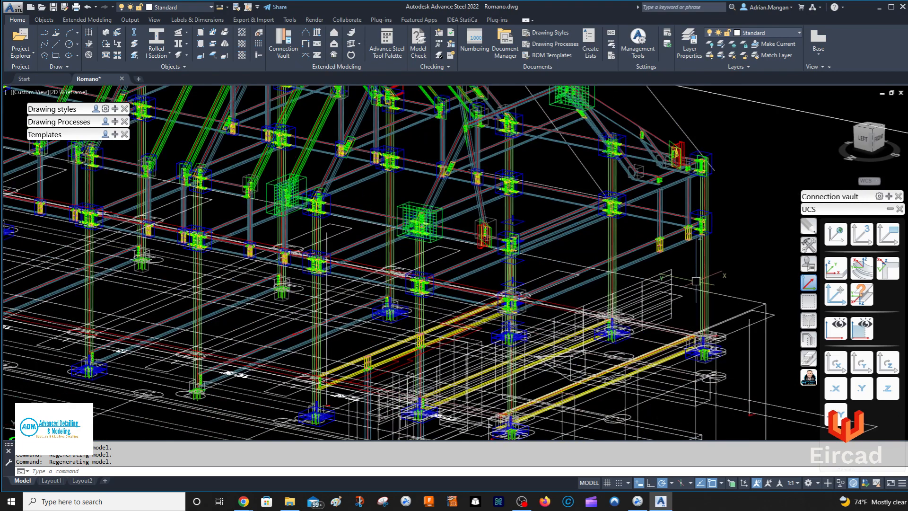
scroll(696, 281, down, 5)
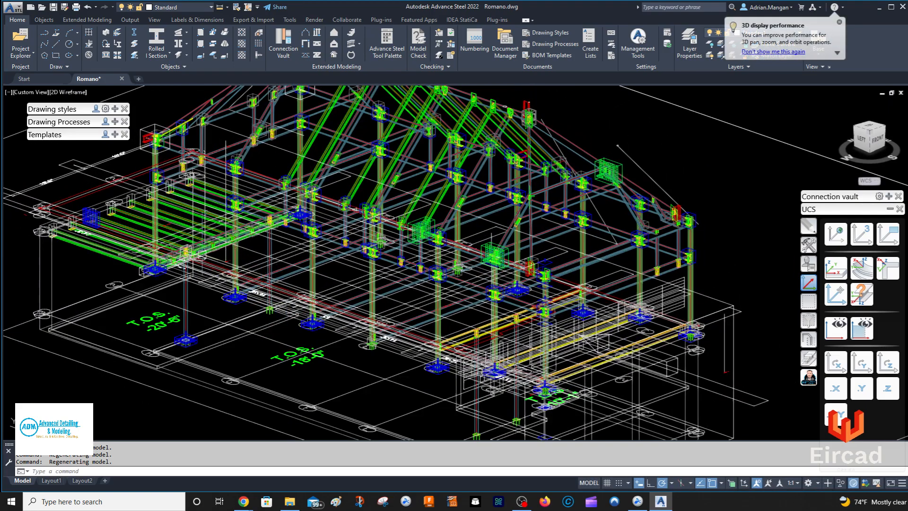
shift+middle_drag(627, 342, 689, 313)
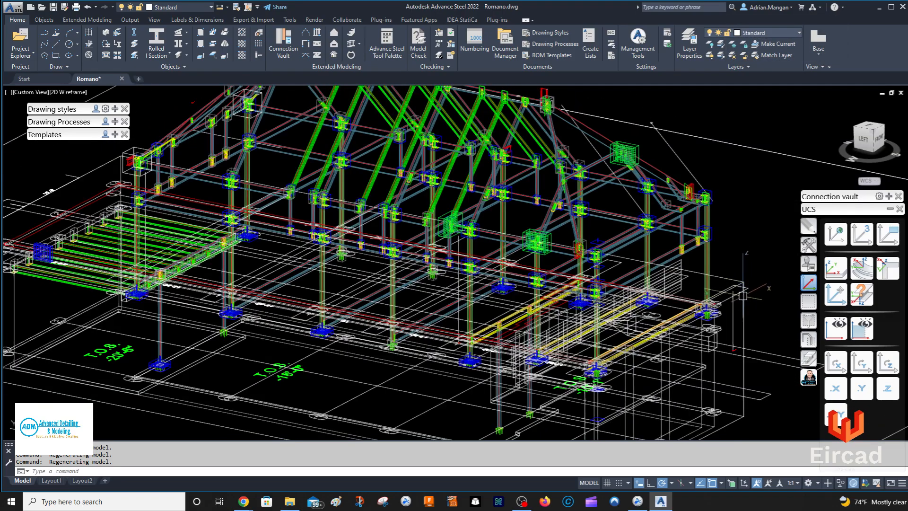
Step: Hide the camera graphics of the camera beside the yellow floor beams
scroll(724, 283, up, 4)
right_click(562, 254)
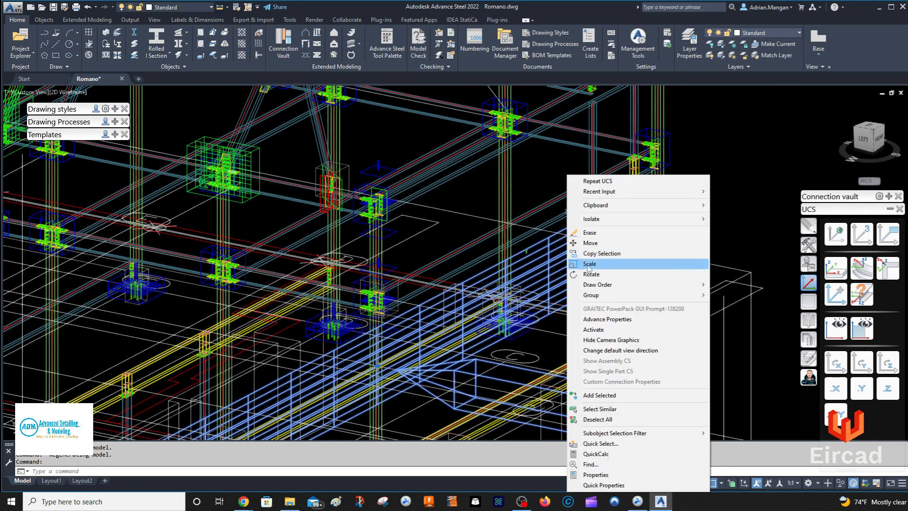
click(610, 340)
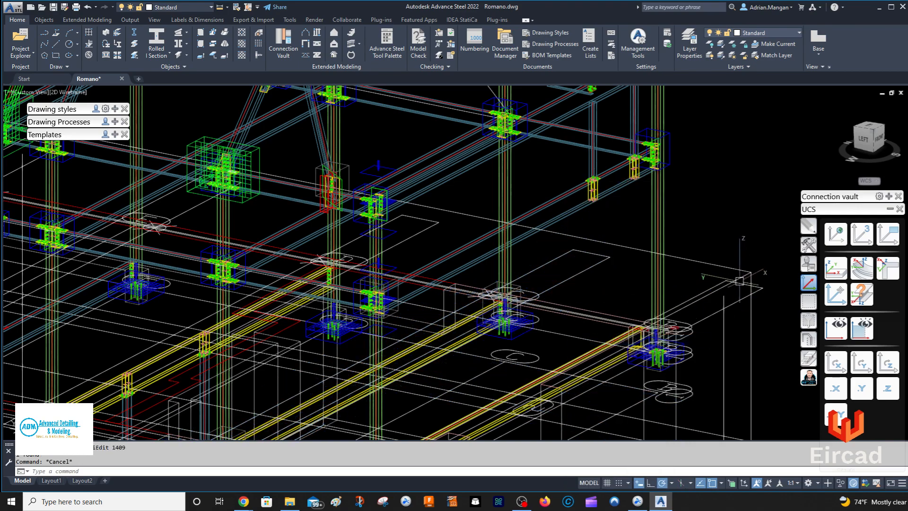
scroll(733, 269, up, 3)
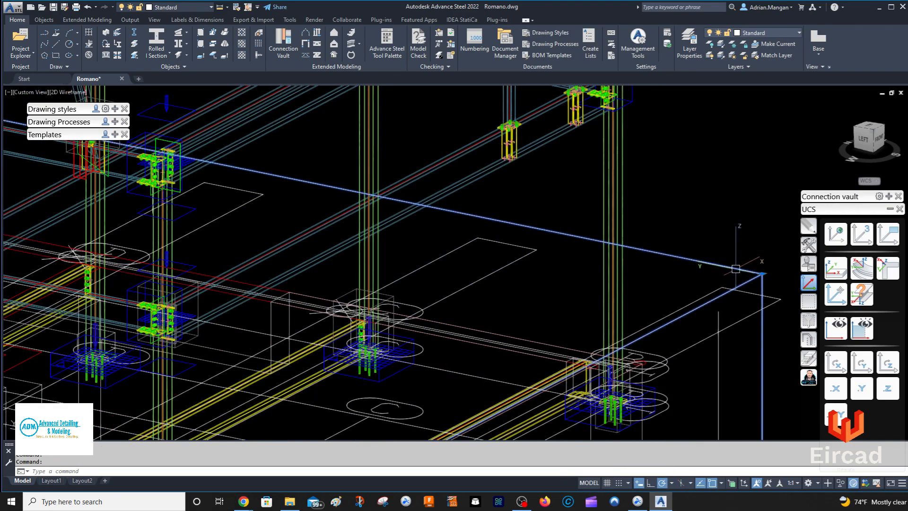
double_click(735, 269)
scroll(739, 258, down, 4)
shift+middle_drag(651, 267, 719, 197)
middle_drag(509, 393, 405, 194)
scroll(509, 210, up, 8)
scroll(495, 208, down, 5)
click(497, 181)
click(501, 162)
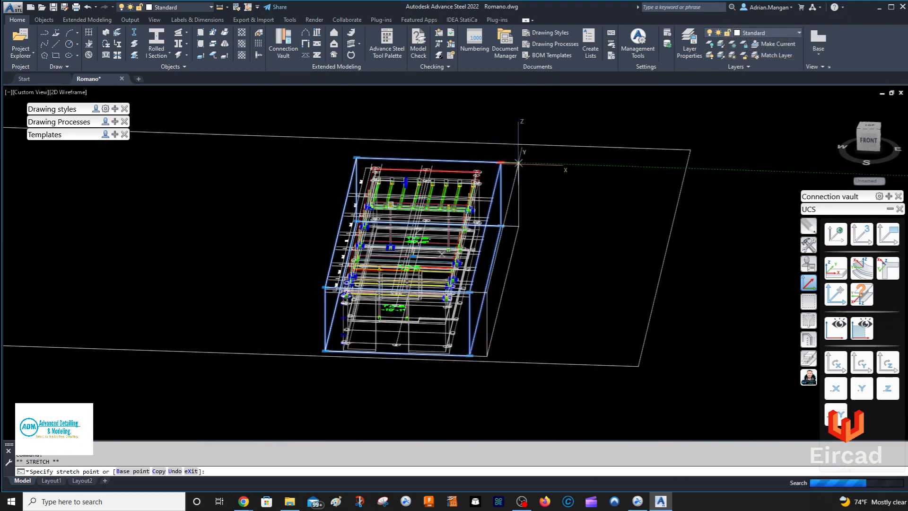
scroll(543, 203, up, 5)
key(Escape)
Step: Undo the switch to the camera's flat Back view
shift+middle_drag(621, 182, 570, 208)
middle_drag(512, 321, 659, 181)
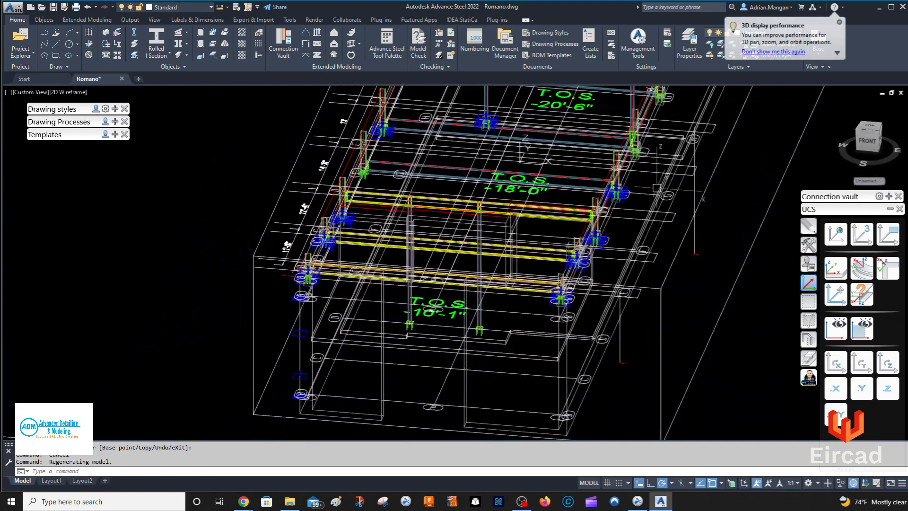
scroll(632, 294, up, 2)
shift+middle_drag(639, 299, 565, 251)
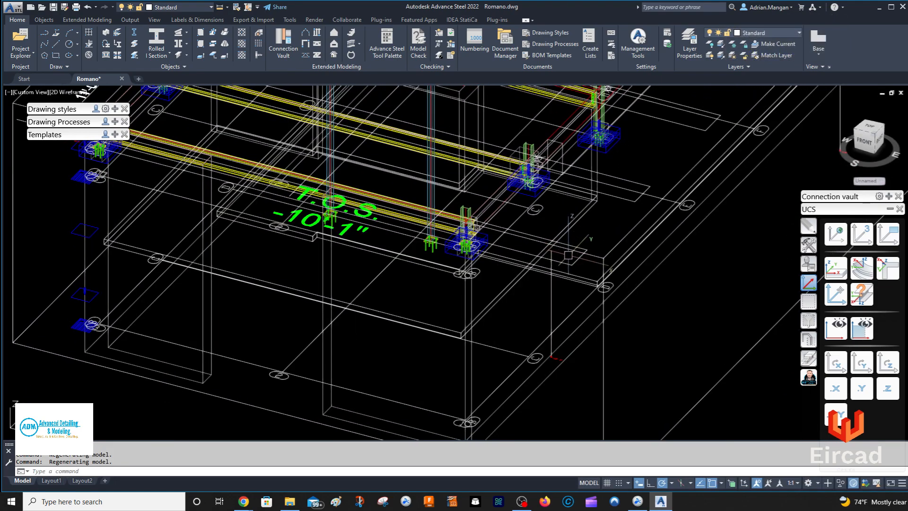
key(space)
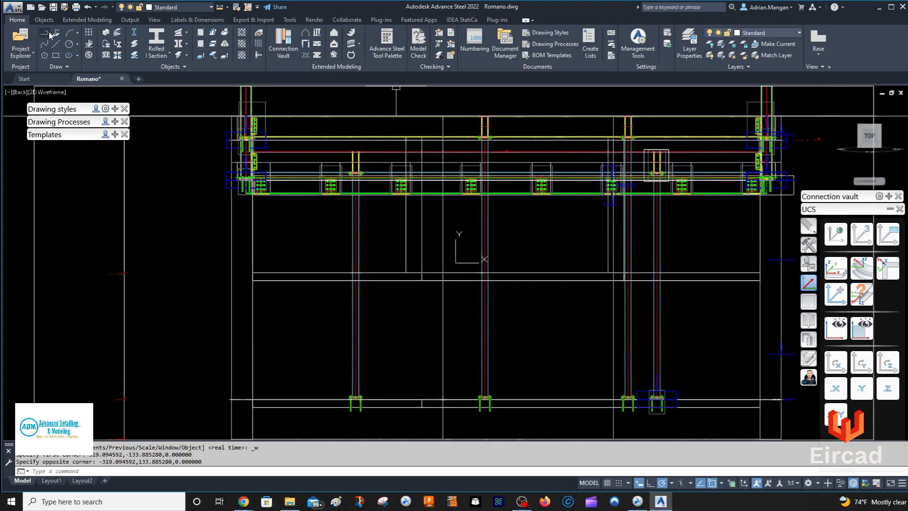
click(87, 7)
click(87, 7)
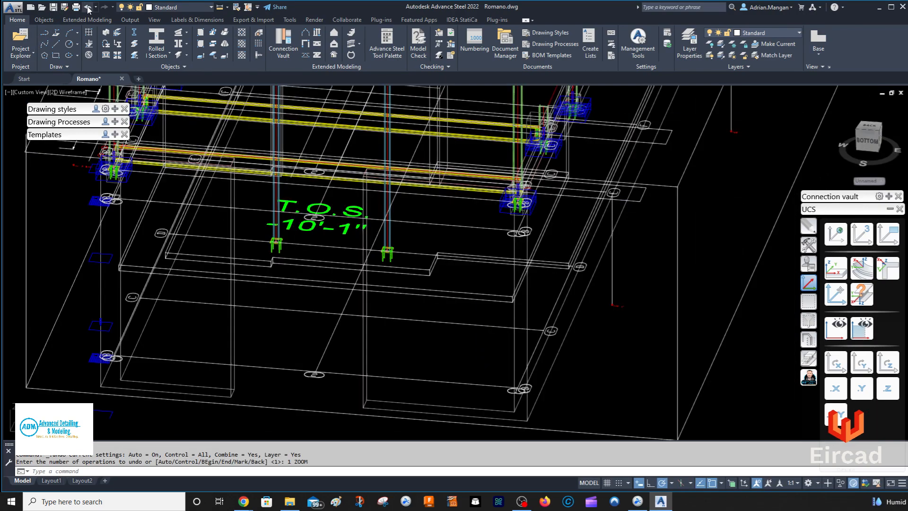
Step: Review the object selection, camera properties and available view types of the GRIDLINE B camera in its Advance Properties
click(585, 199)
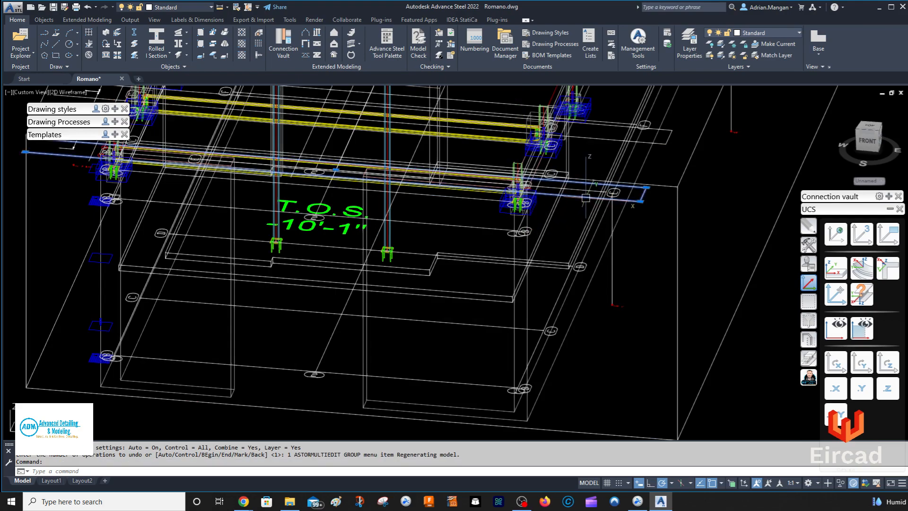
right_click(585, 199)
click(616, 309)
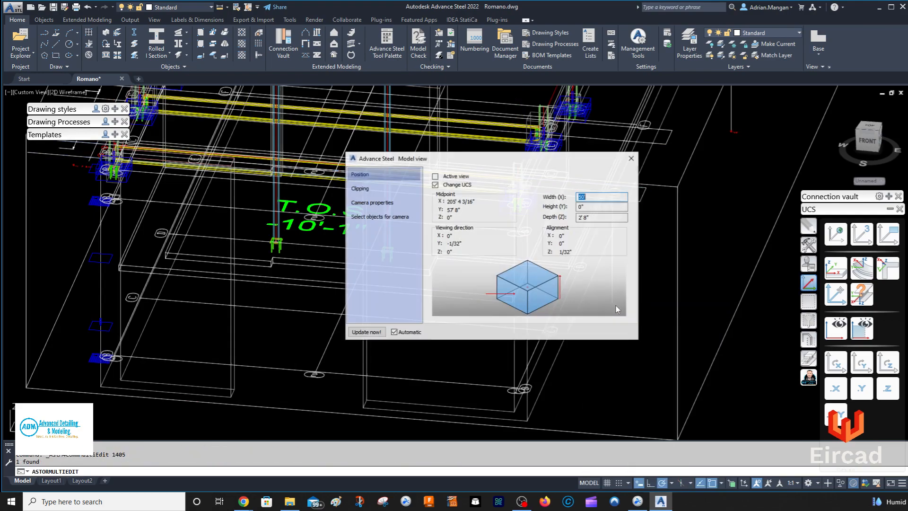
click(396, 217)
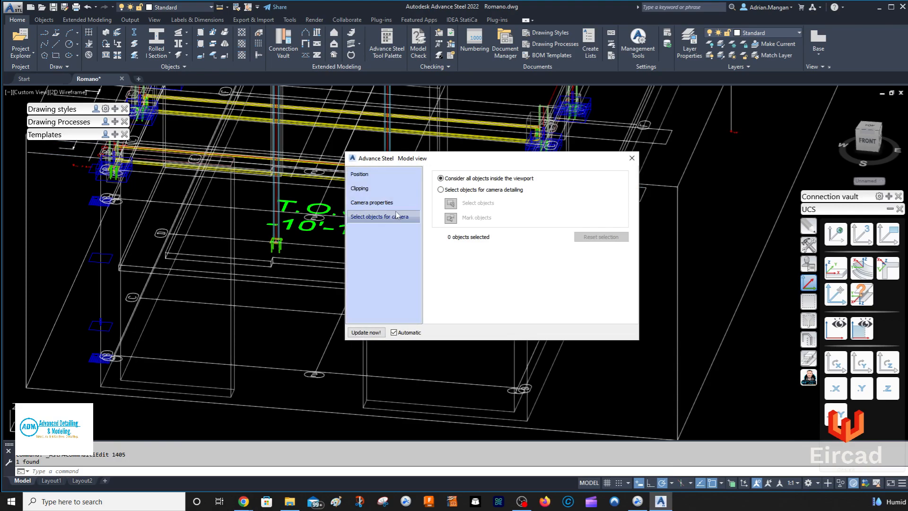
click(395, 203)
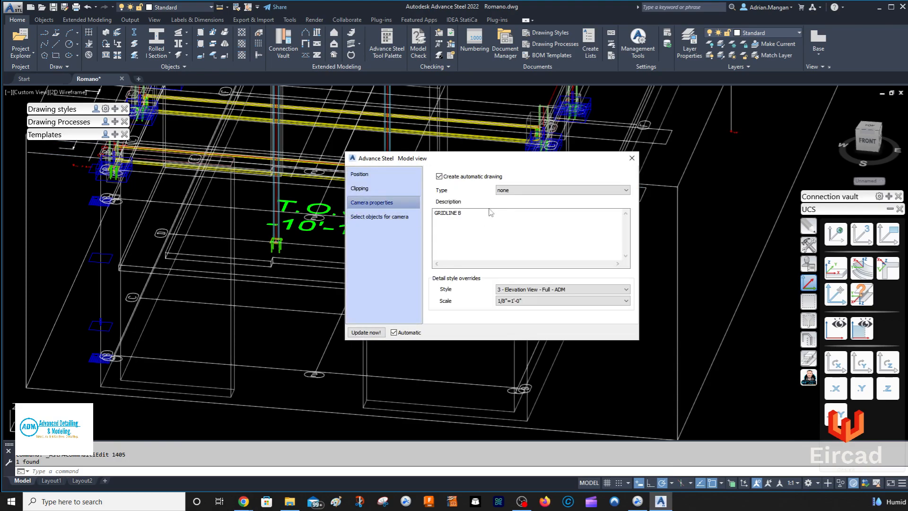
click(521, 192)
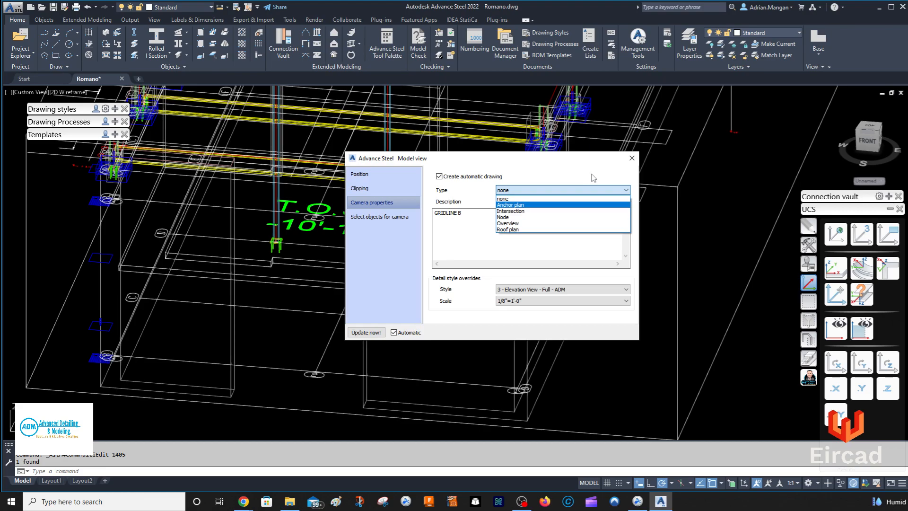
click(632, 160)
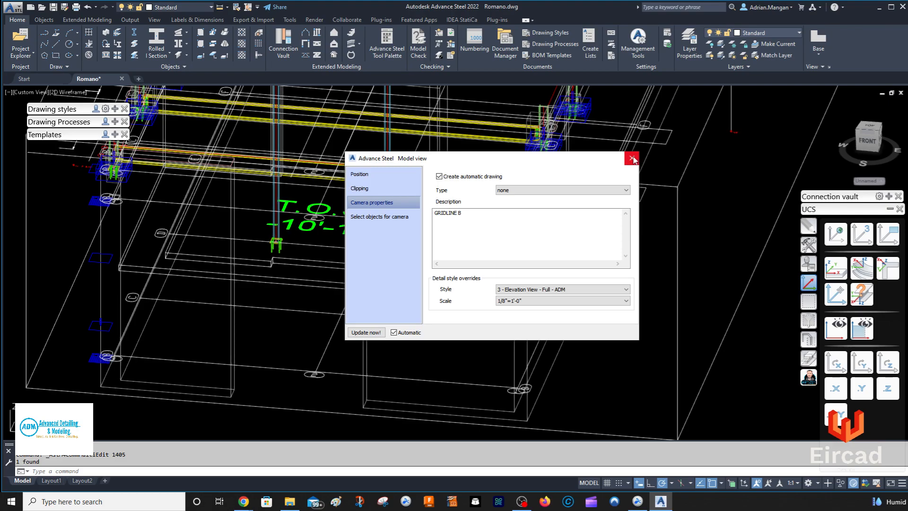
click(631, 159)
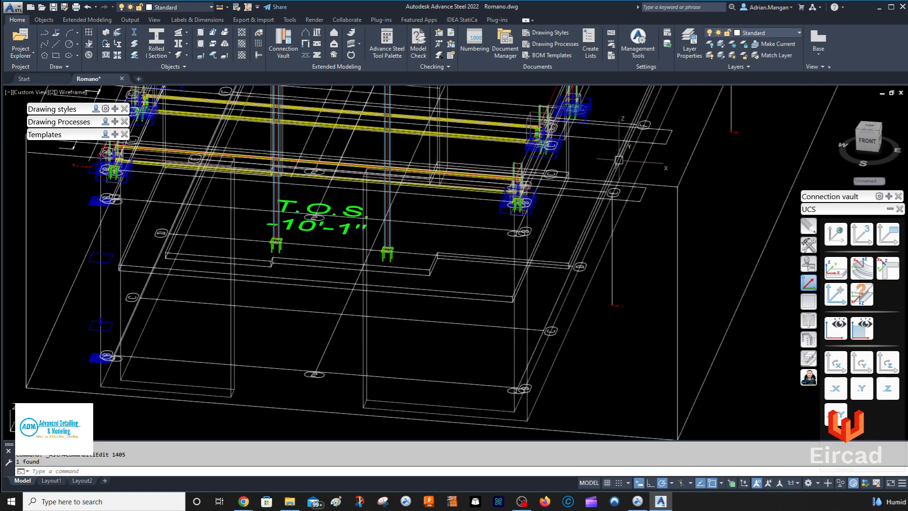
Step: Dismiss the Plot dialog and undo the Back view change to restore the angled view of the frame
scroll(668, 216, down, 3)
shift+middle_drag(668, 216, 630, 262)
scroll(621, 225, up, 2)
scroll(629, 240, up, 2)
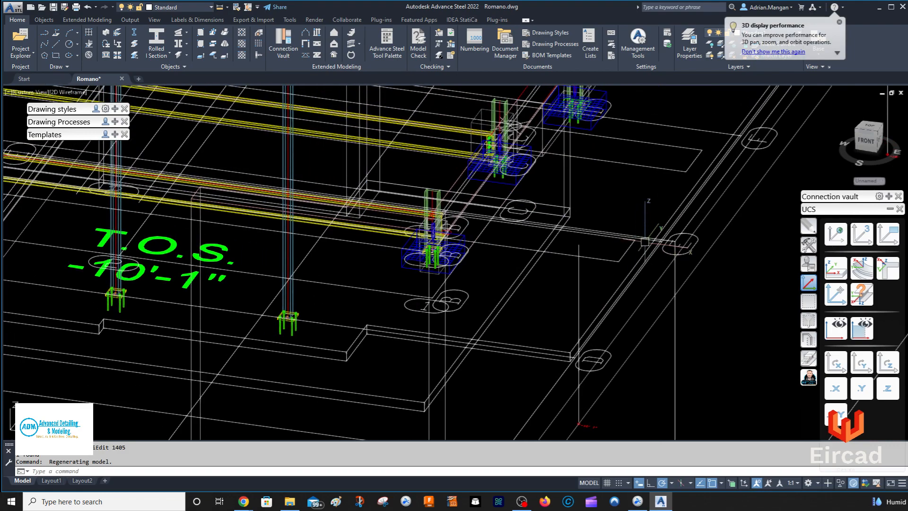
scroll(645, 241, down, 4)
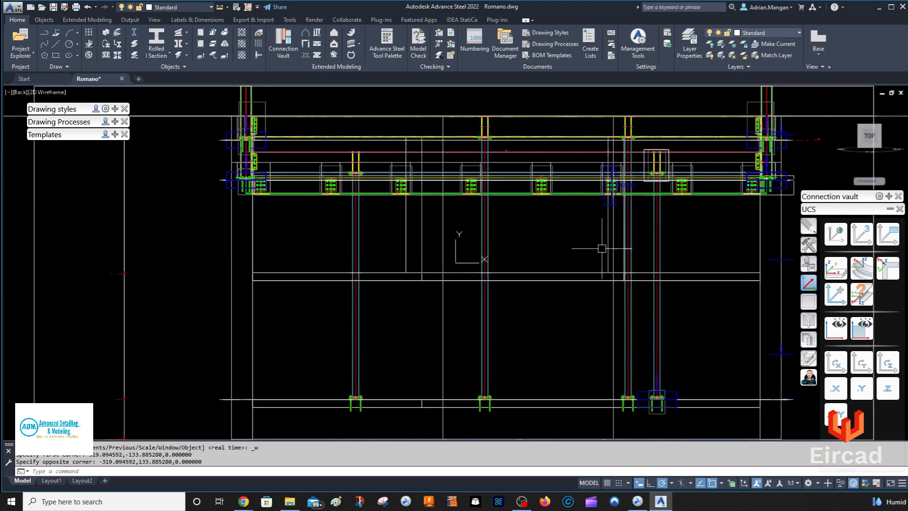
click(88, 7)
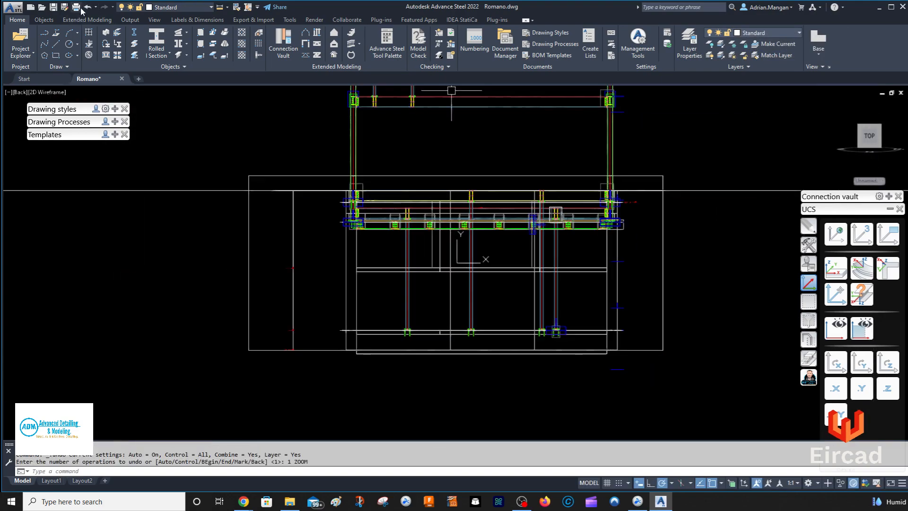
click(76, 7)
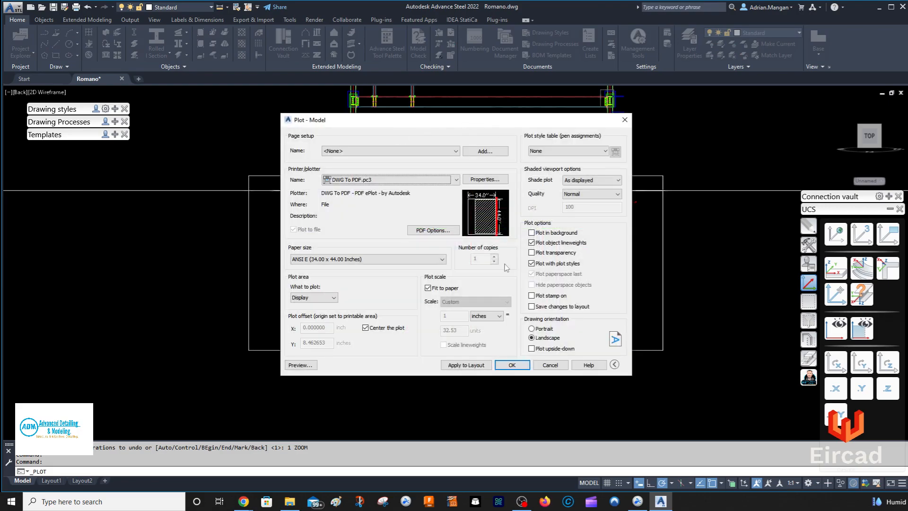
click(551, 365)
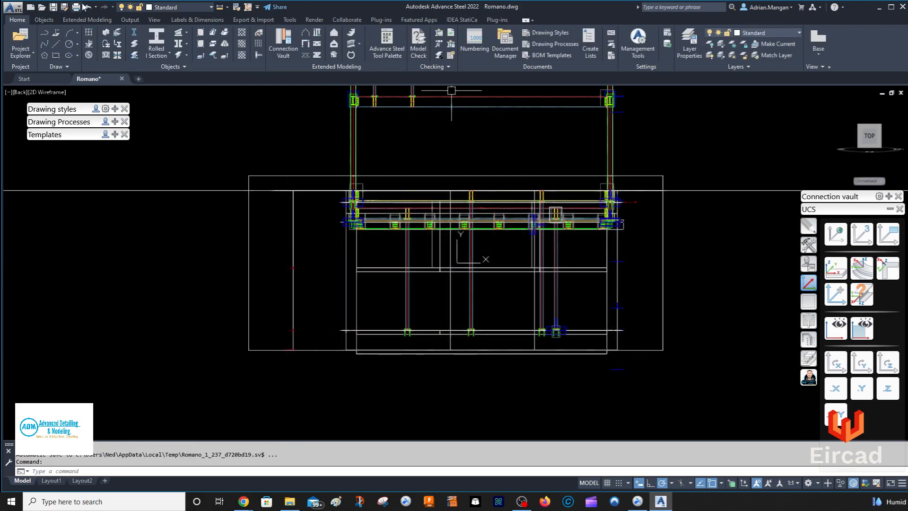
click(87, 7)
click(87, 8)
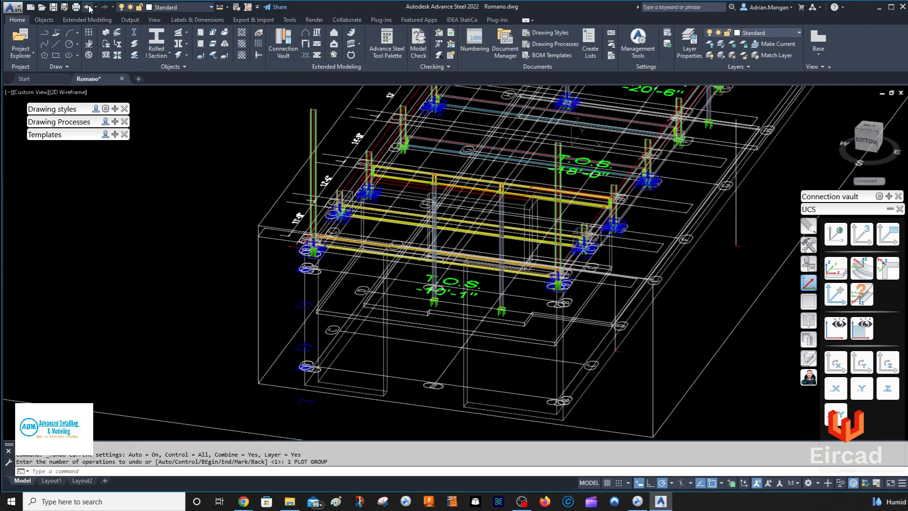
Step: Reopen the GRIDLINE B camera's Advance Properties and check its object selection, description, detail style and scale
scroll(631, 286, up, 3)
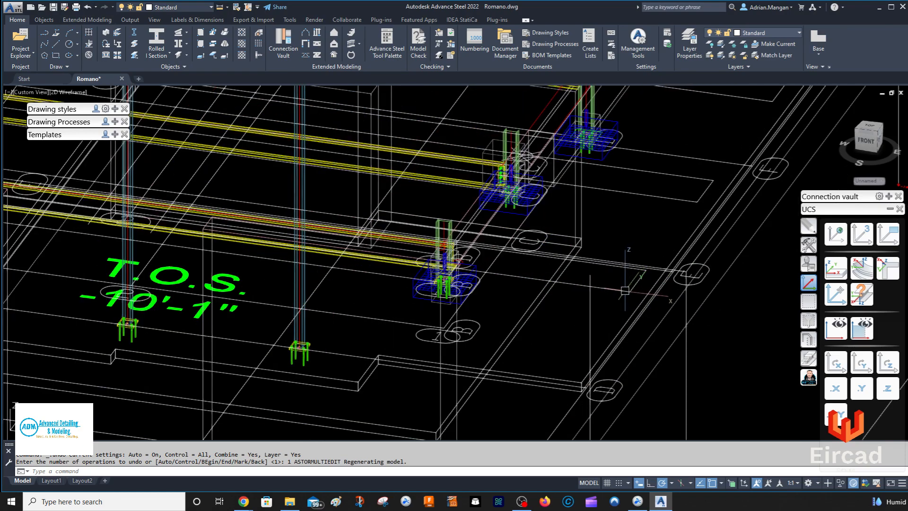
click(630, 285)
right_click(627, 284)
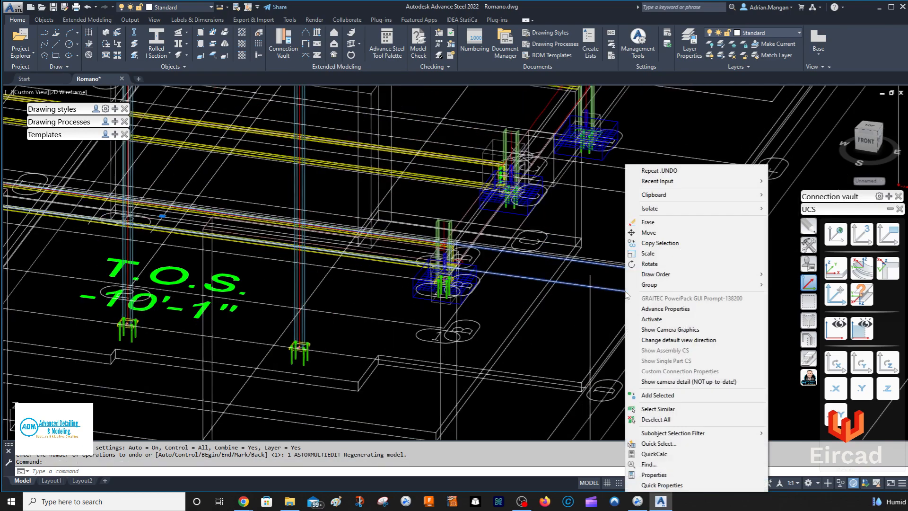
click(672, 309)
click(375, 216)
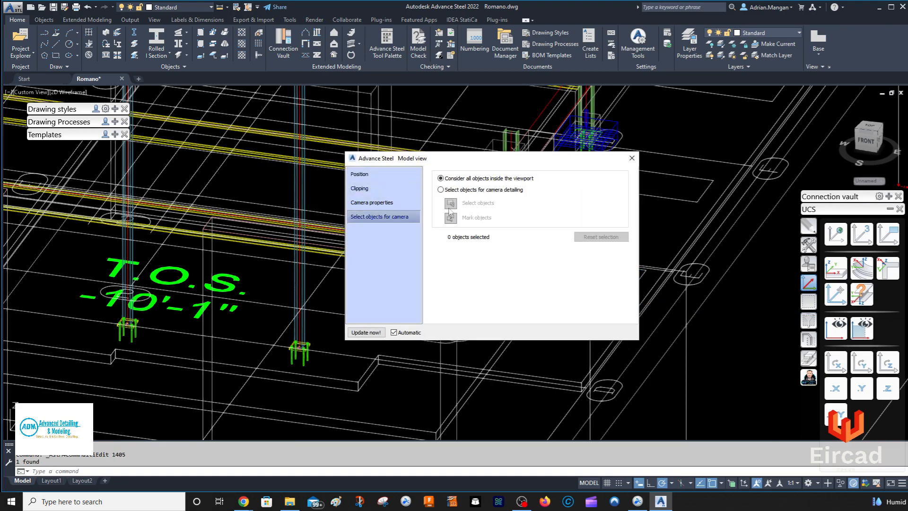
click(400, 203)
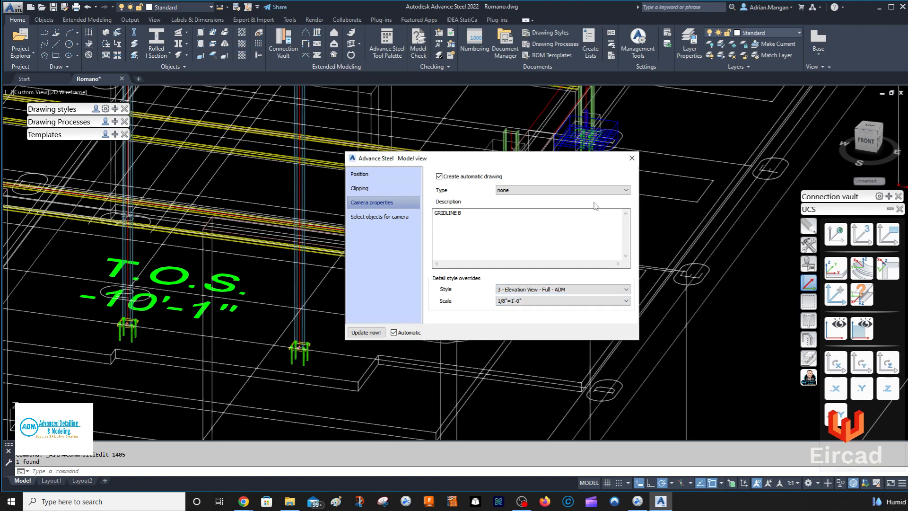
click(632, 159)
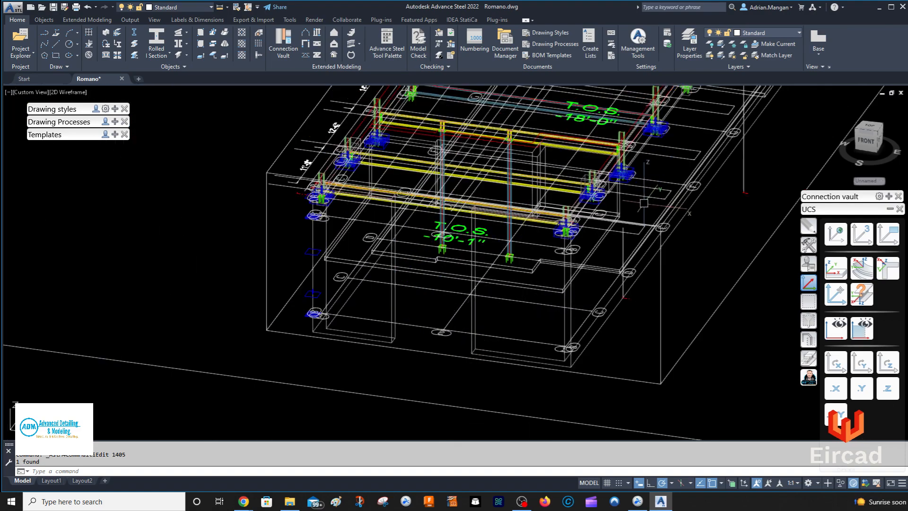
Step: Recheck the GRIDLINE B camera's type, description, detail style and object selection settings in its Advance Properties, and close the dialog
click(632, 254)
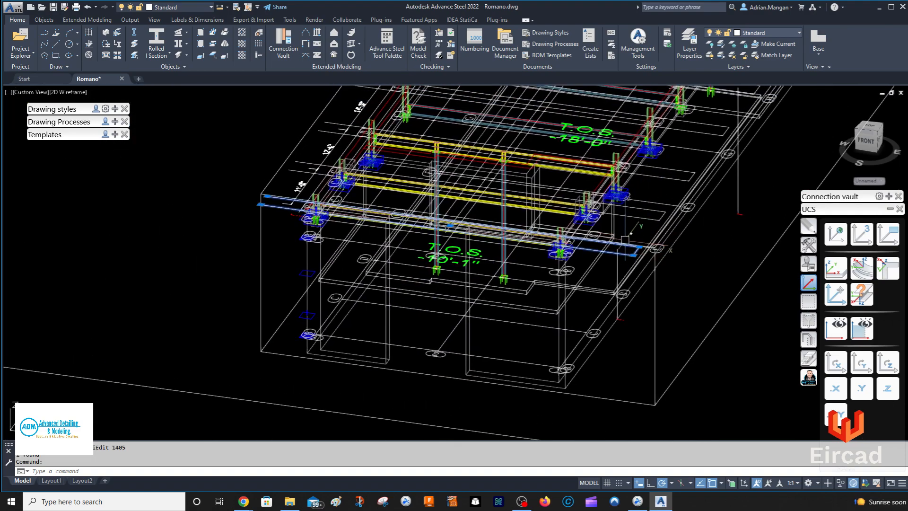
right_click(626, 254)
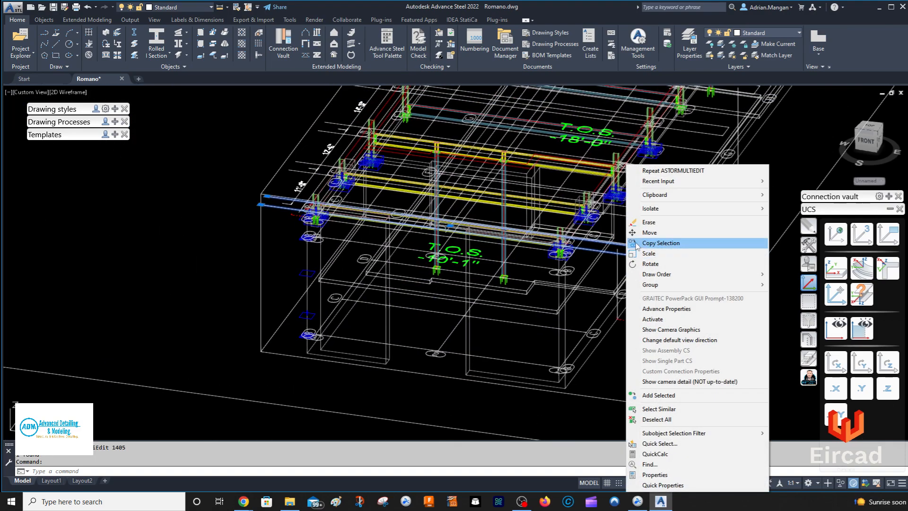
click(671, 309)
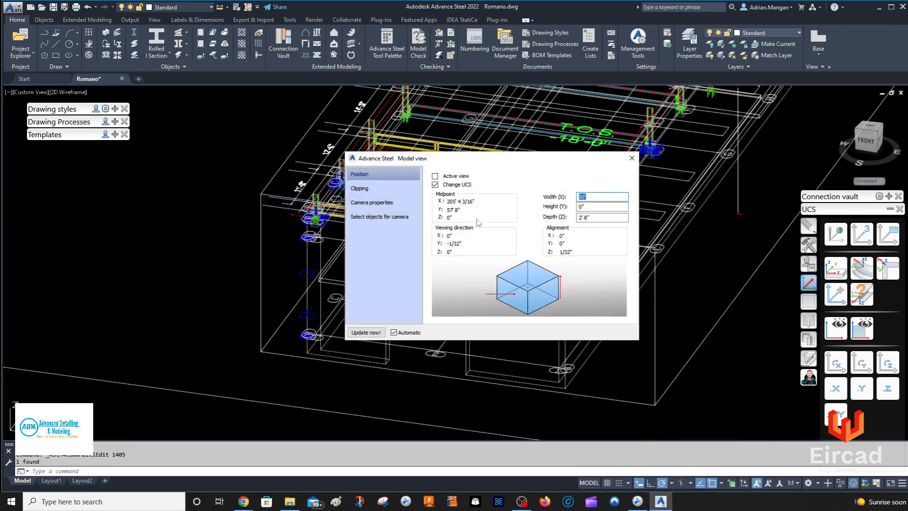
click(403, 204)
click(396, 216)
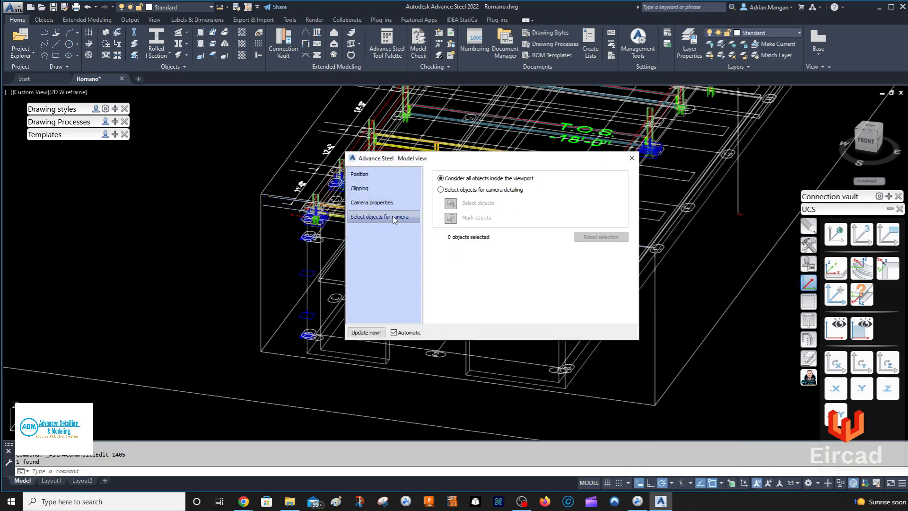
click(395, 204)
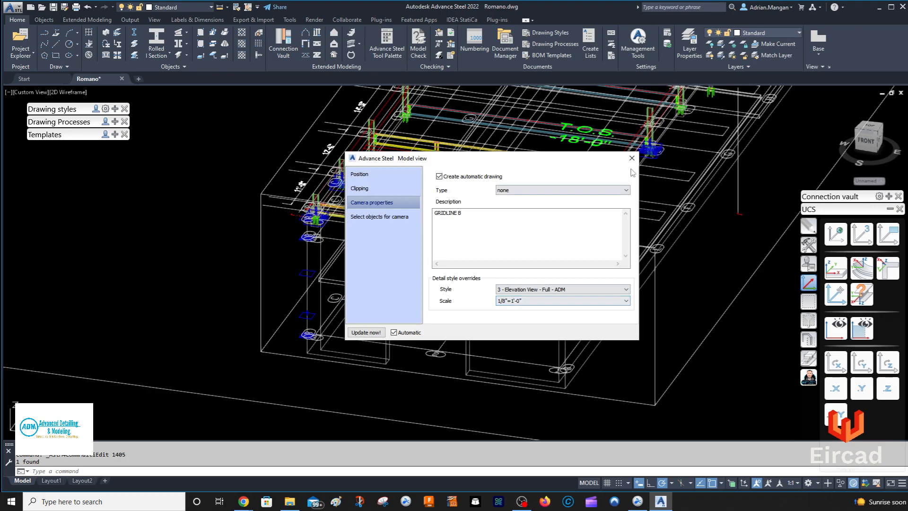
click(632, 158)
Step: Select the seven gridline model view cameras along the frame and set their color to Cyan
scroll(597, 242, up, 5)
shift+middle_drag(596, 243, 591, 246)
click(578, 282)
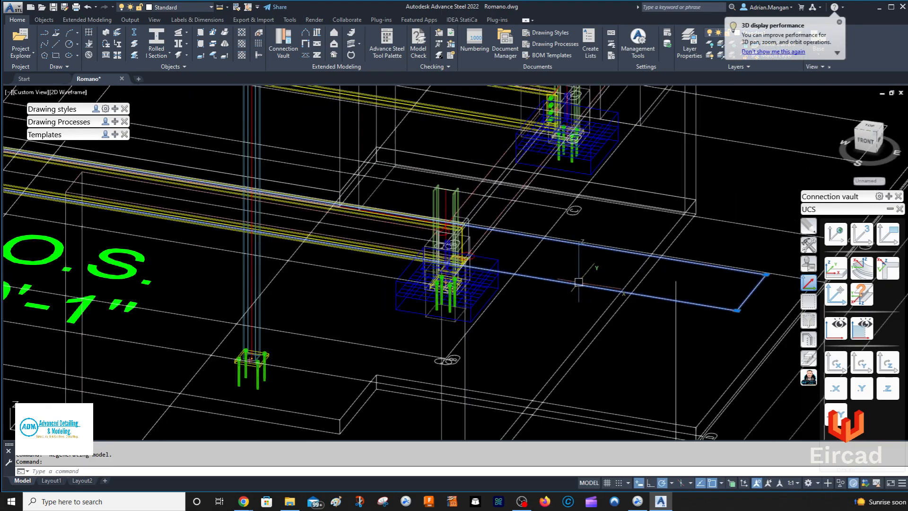
scroll(445, 306, down, 5)
click(564, 254)
click(574, 244)
click(574, 241)
middle_drag(706, 116, 632, 225)
click(696, 149)
scroll(715, 118, down, 2)
middle_drag(718, 113, 641, 224)
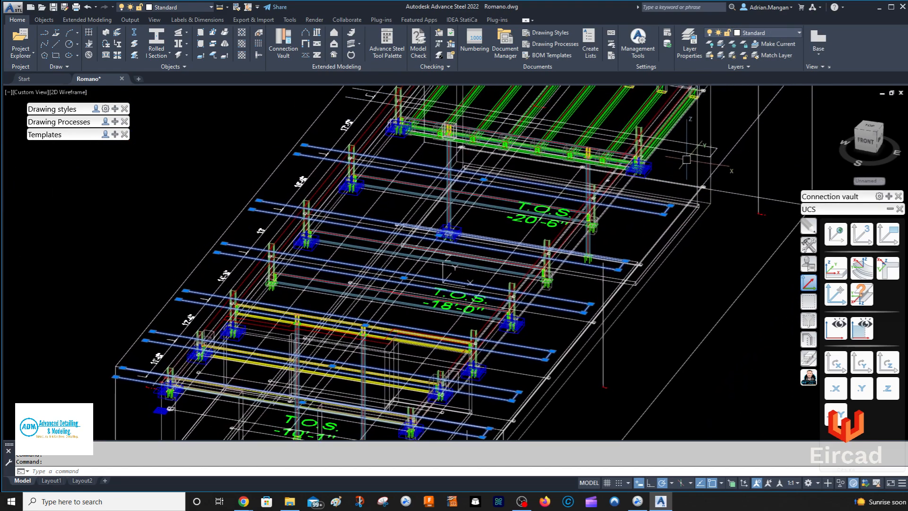
scroll(687, 154, down, 3)
right_click(213, 155)
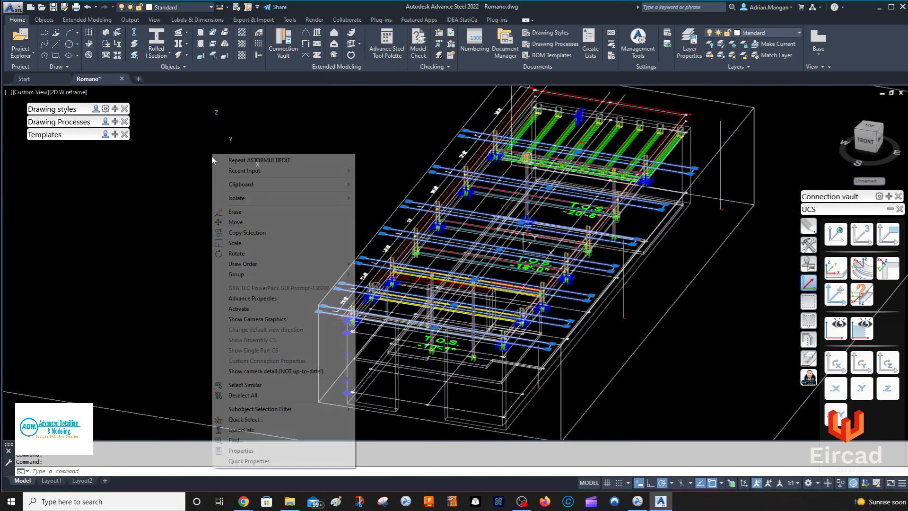
click(232, 450)
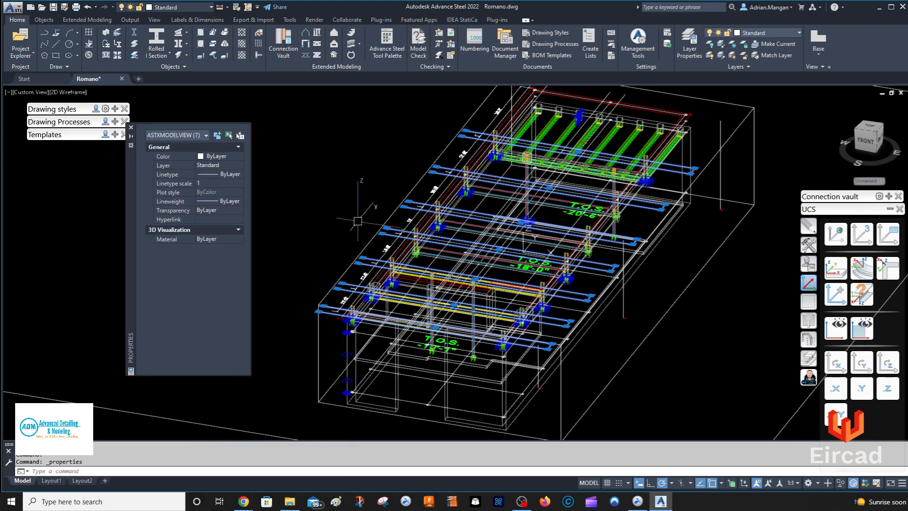
click(222, 156)
click(238, 156)
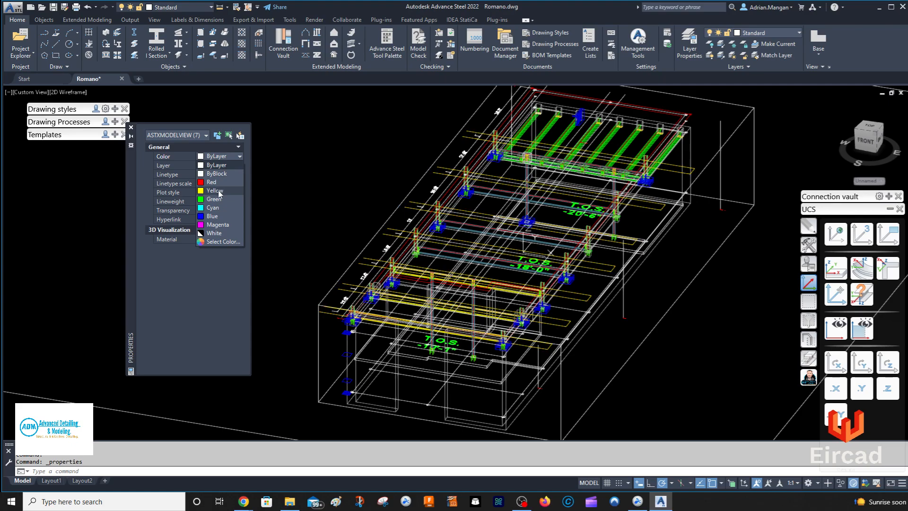
click(221, 209)
key(Escape)
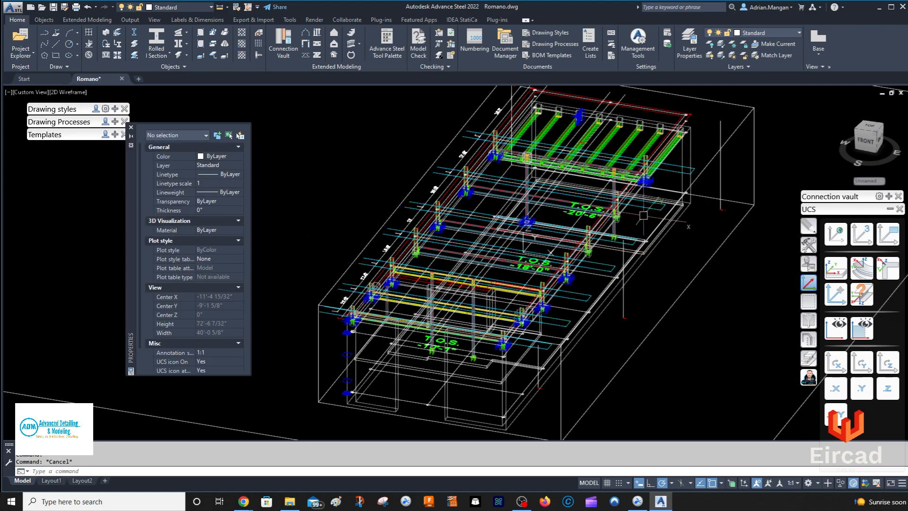
Step: Run the Selected Cameras PageFull ANSI-D - ADM drawing process on the GRIDLINE B camera with drawing number 200 and increment 1
middle_drag(648, 210, 666, 167)
scroll(575, 288, up, 5)
click(582, 286)
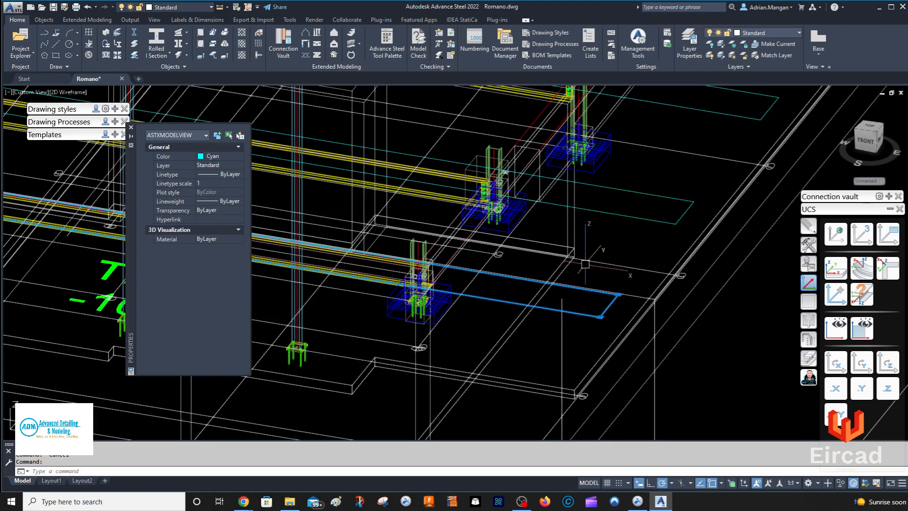
click(115, 122)
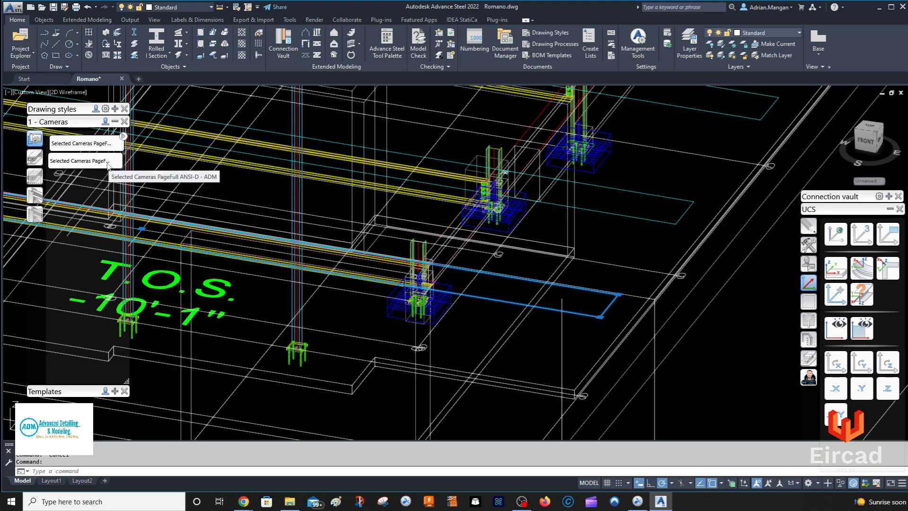
click(107, 162)
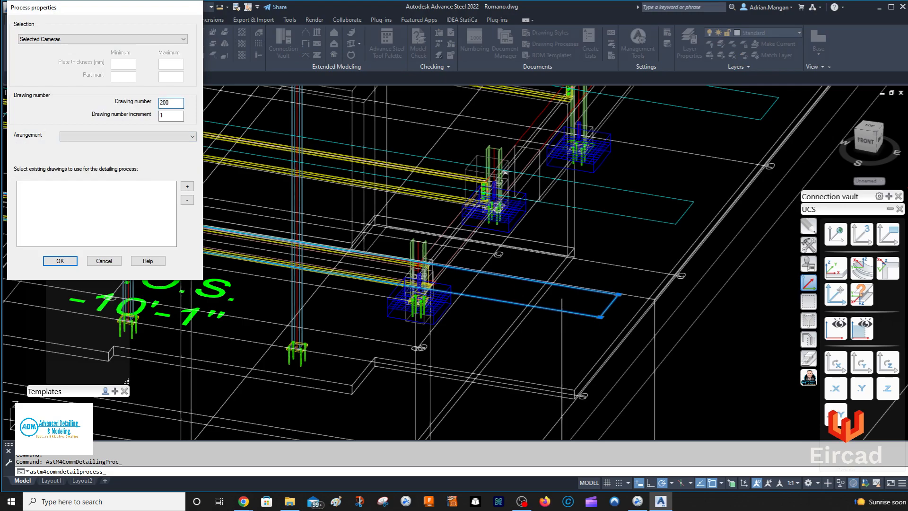
click(60, 261)
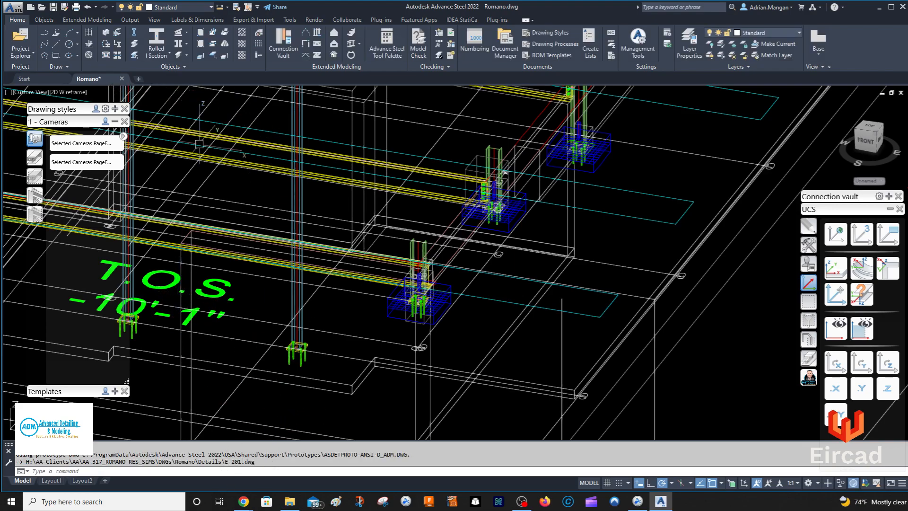
Step: Open the detail drawings E-200.dwg and E-201.dwg from the project's Document Manager
scroll(607, 229, down, 4)
middle_drag(607, 229, 504, 276)
click(197, 21)
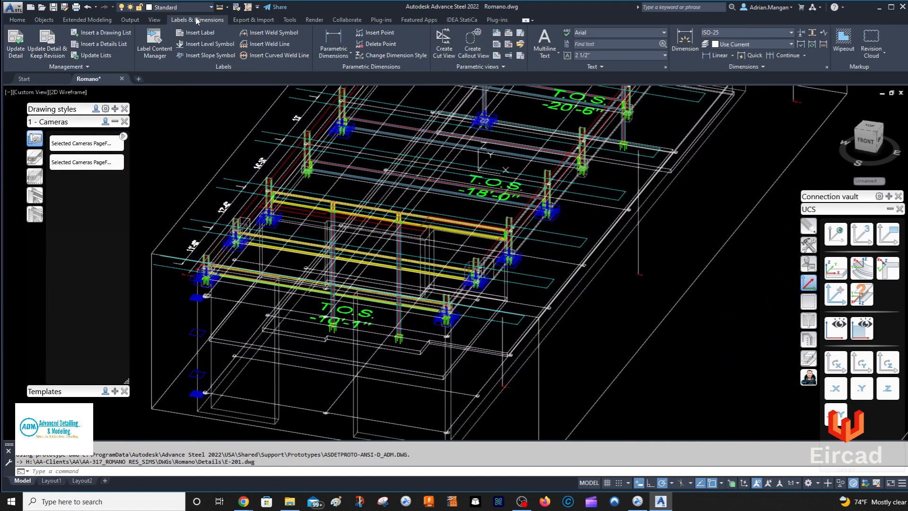
click(132, 20)
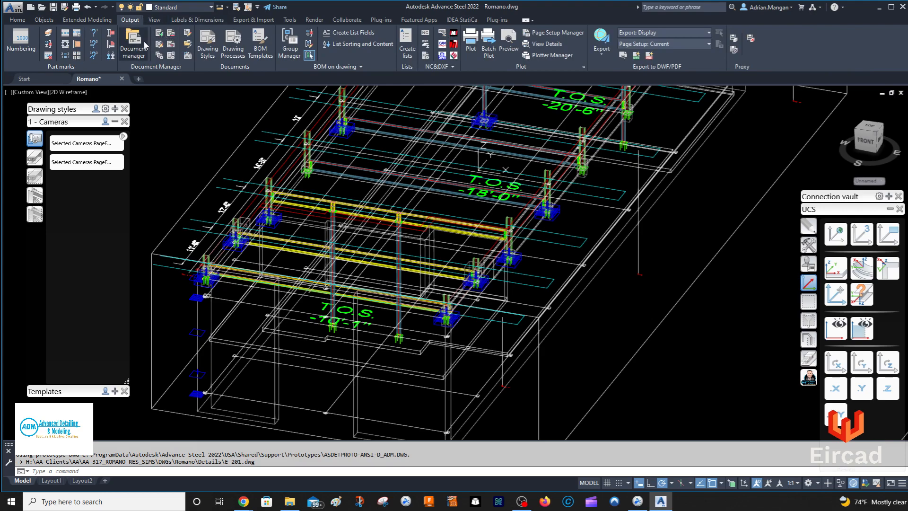
click(137, 42)
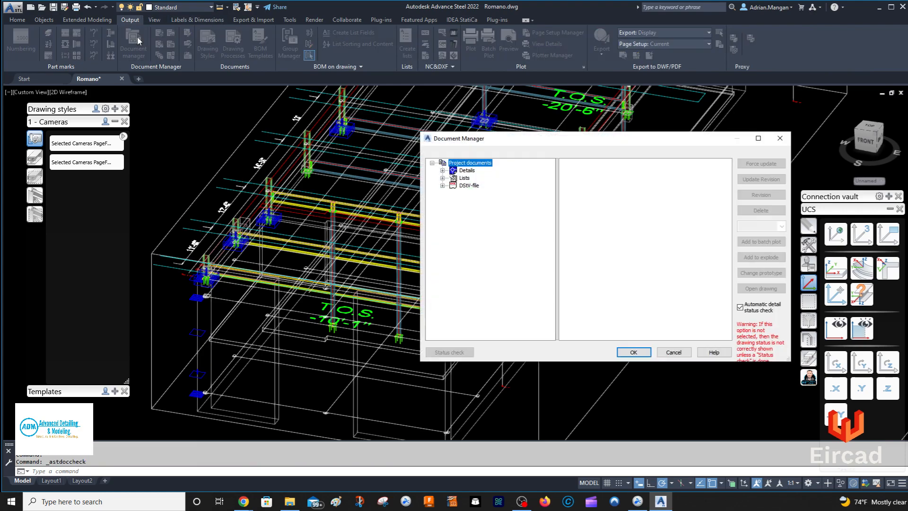
click(443, 170)
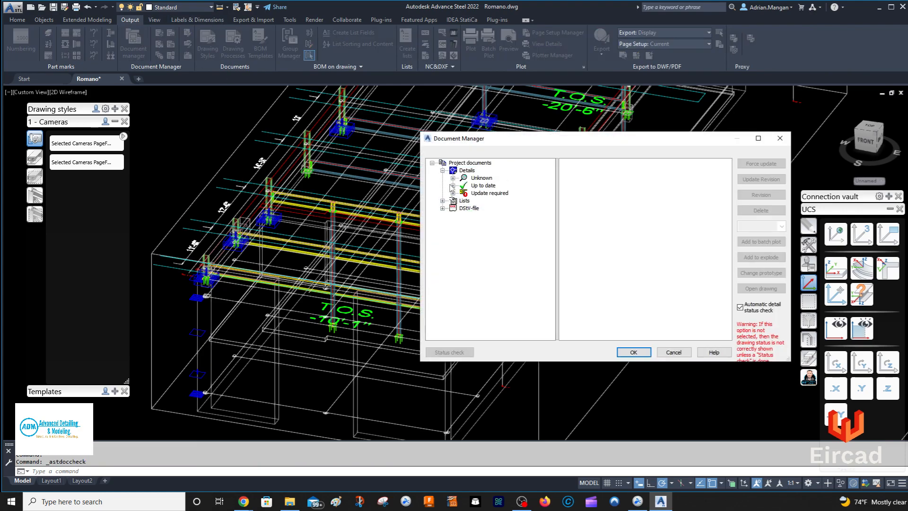
click(453, 186)
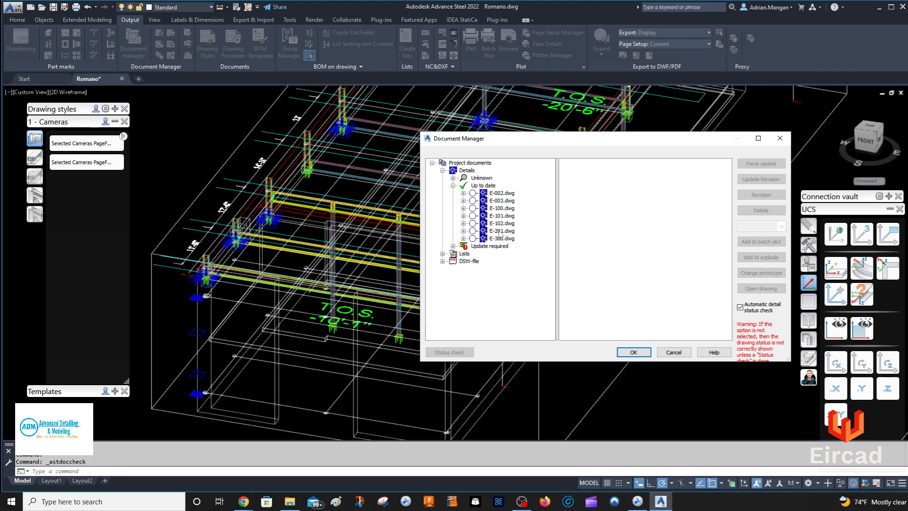
click(453, 246)
click(502, 291)
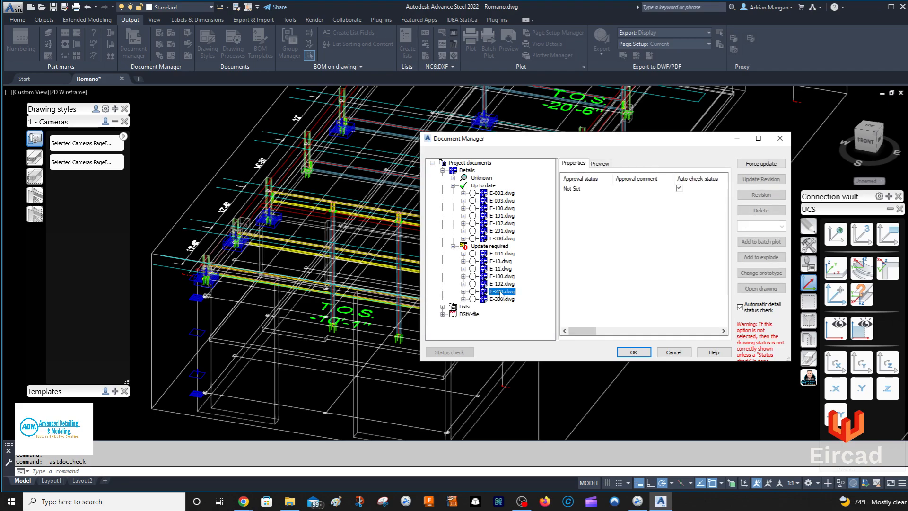
ctrl+click(502, 231)
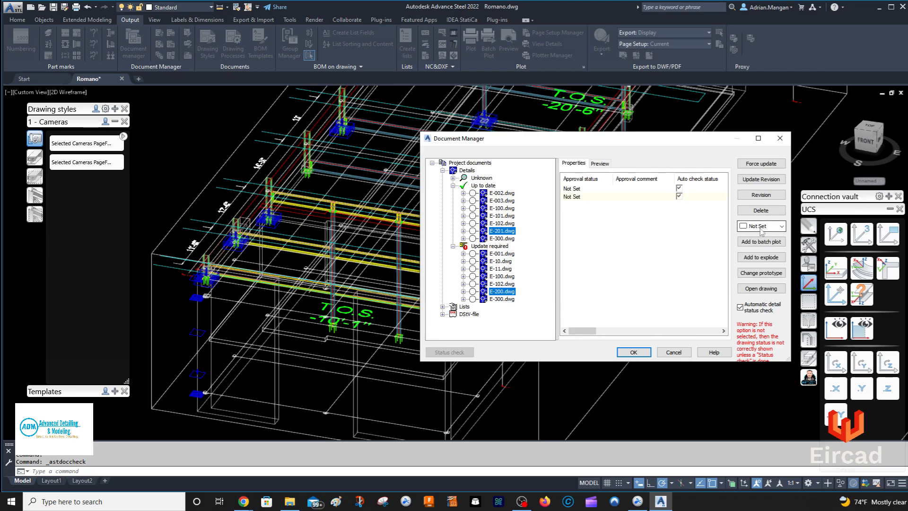
click(759, 288)
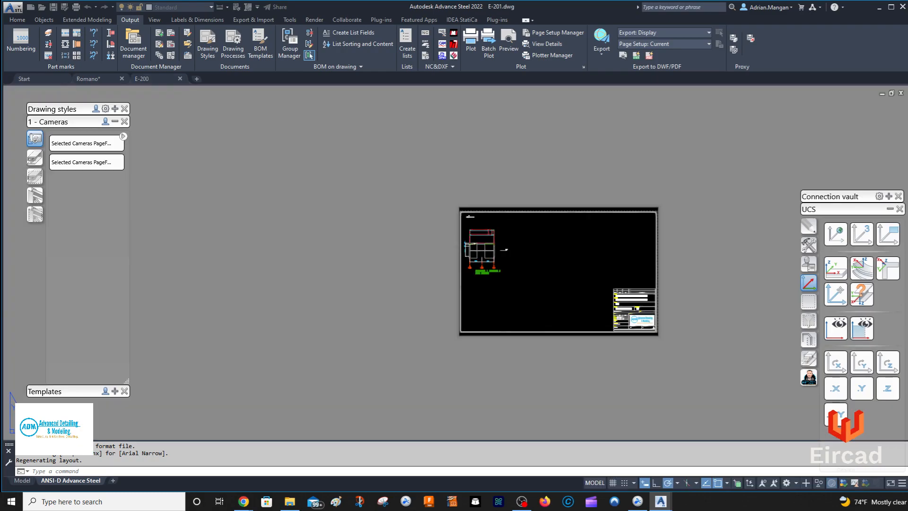
Step: Examine the E-201 sheet's GRIDLINE B elevation, title block, level symbols and beam connections
scroll(495, 265, up, 5)
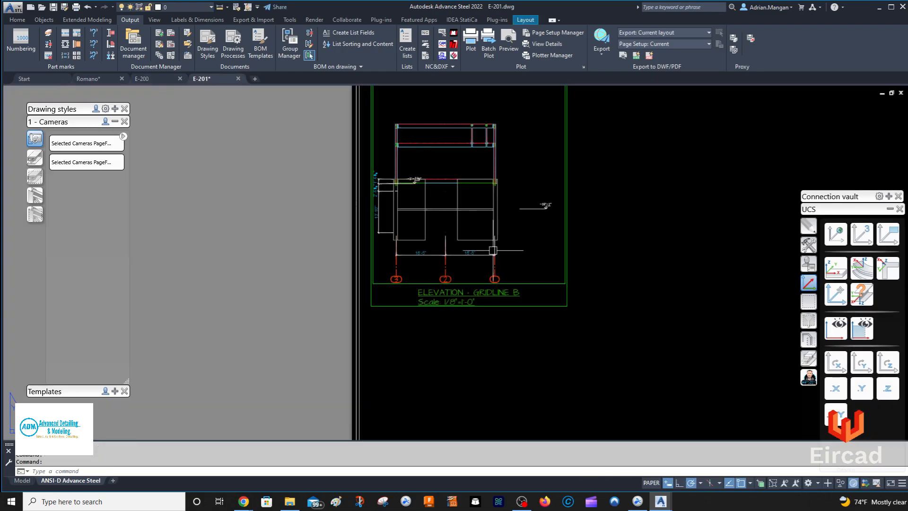
scroll(478, 204, down, 4)
middle_drag(478, 204, 324, 180)
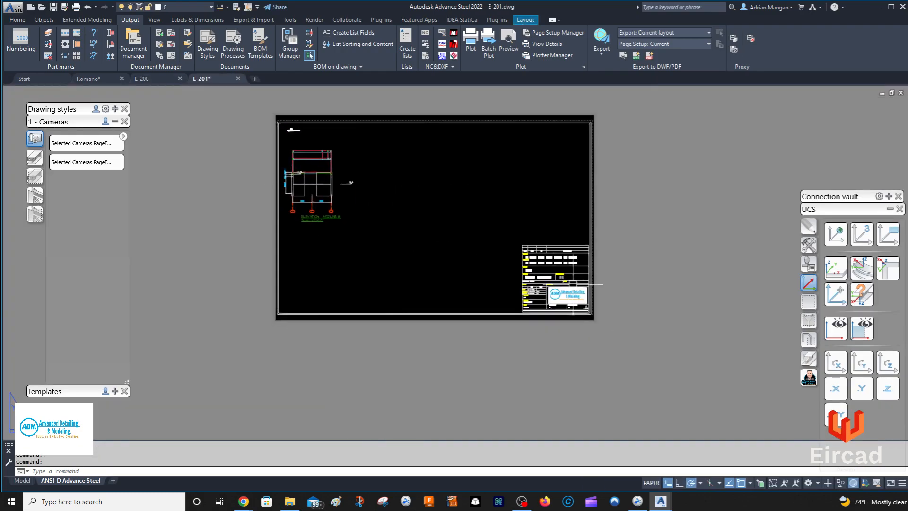
scroll(591, 286, up, 4)
scroll(513, 302, up, 2)
scroll(504, 306, up, 2)
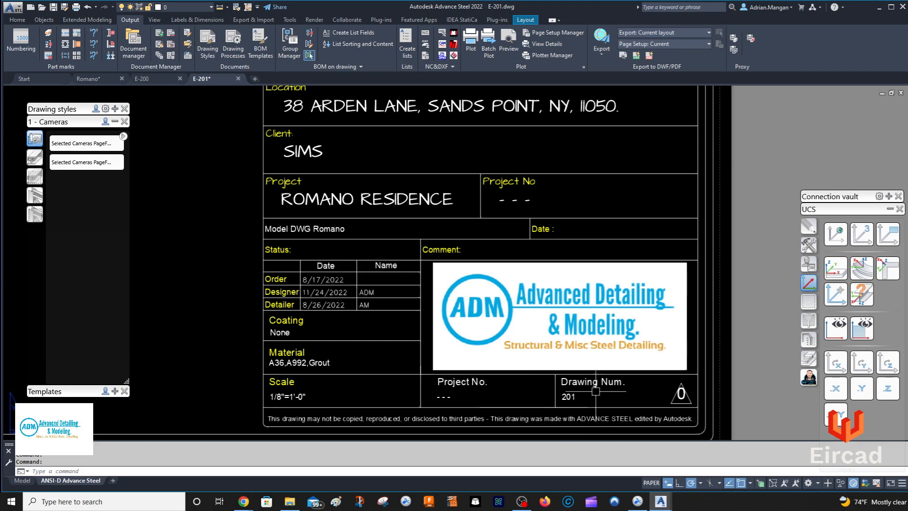
scroll(417, 230, down, 6)
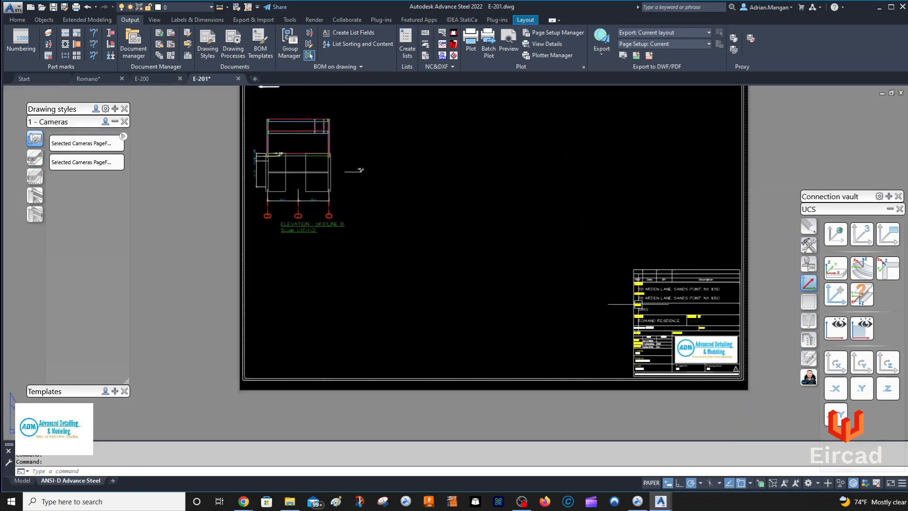
scroll(386, 181, up, 5)
scroll(416, 219, up, 4)
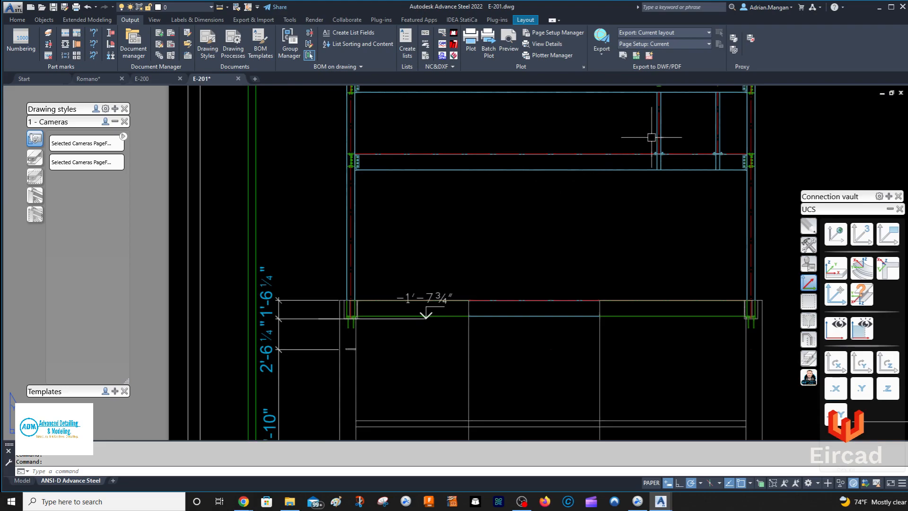
scroll(708, 121, down, 2)
scroll(708, 121, up, 4)
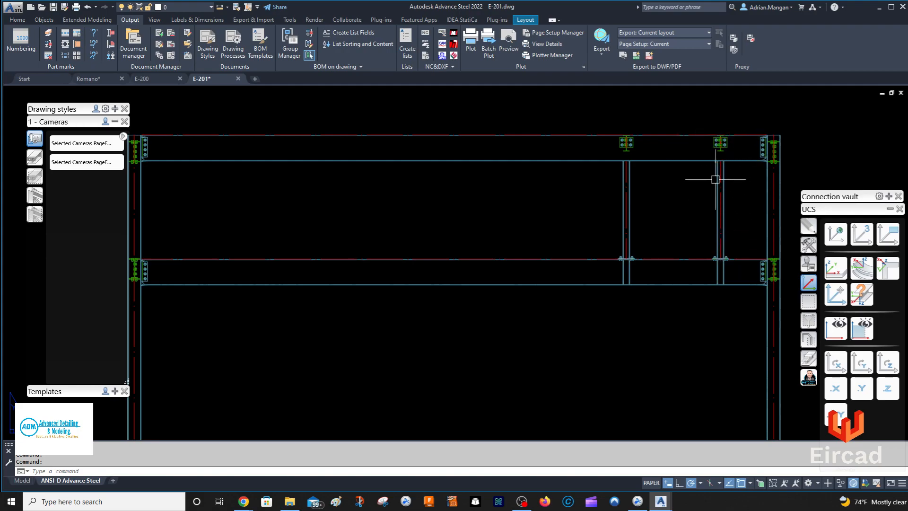
Step: Return to the Romano.dwg model and examine the bolted connections where the secondary roof beams meet the girder
click(117, 81)
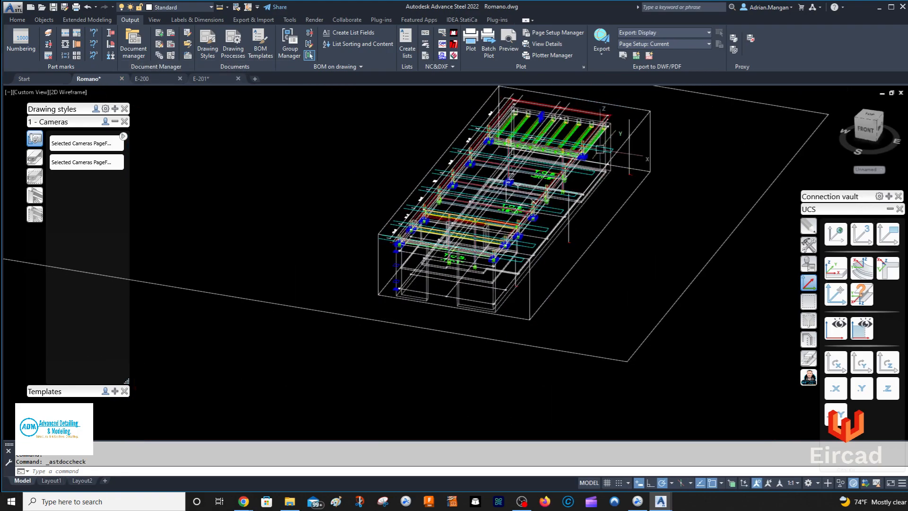
middle_drag(616, 138, 620, 187)
scroll(567, 135, up, 8)
scroll(557, 137, down, 12)
scroll(504, 225, up, 10)
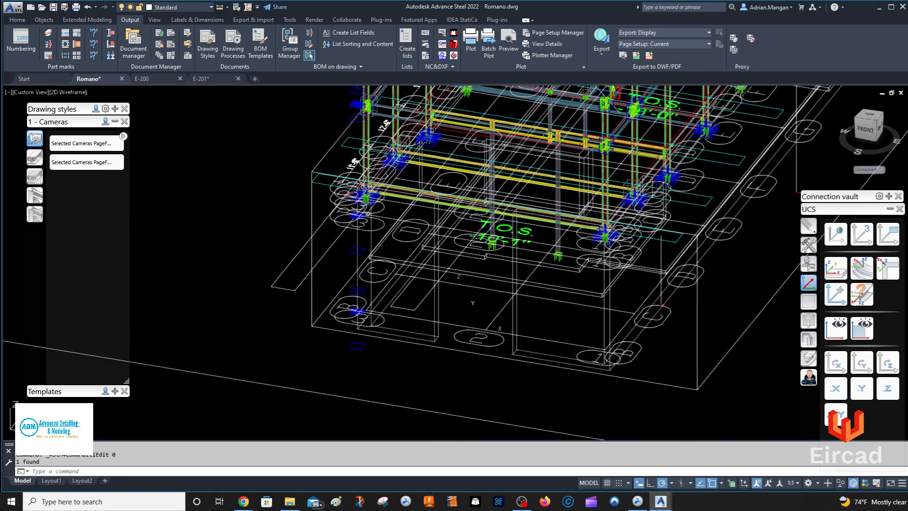
shift+middle_drag(457, 318, 560, 279)
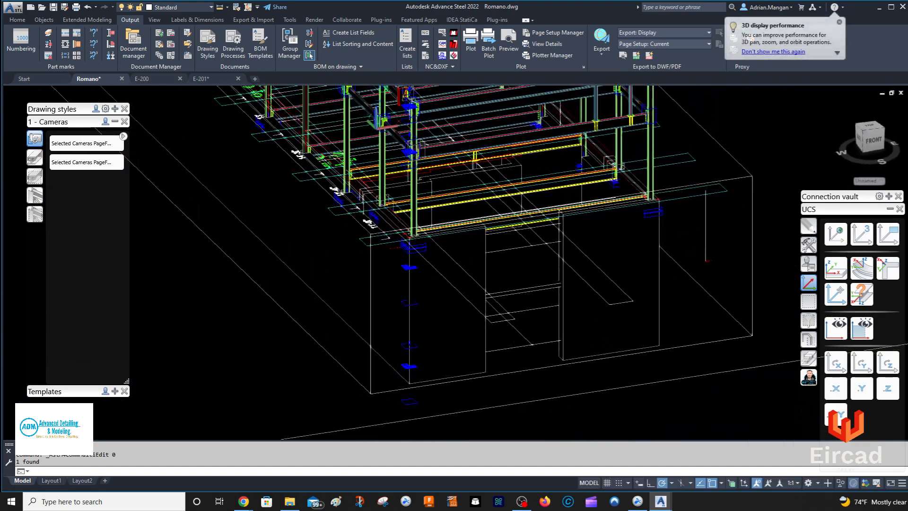
scroll(625, 224, up, 10)
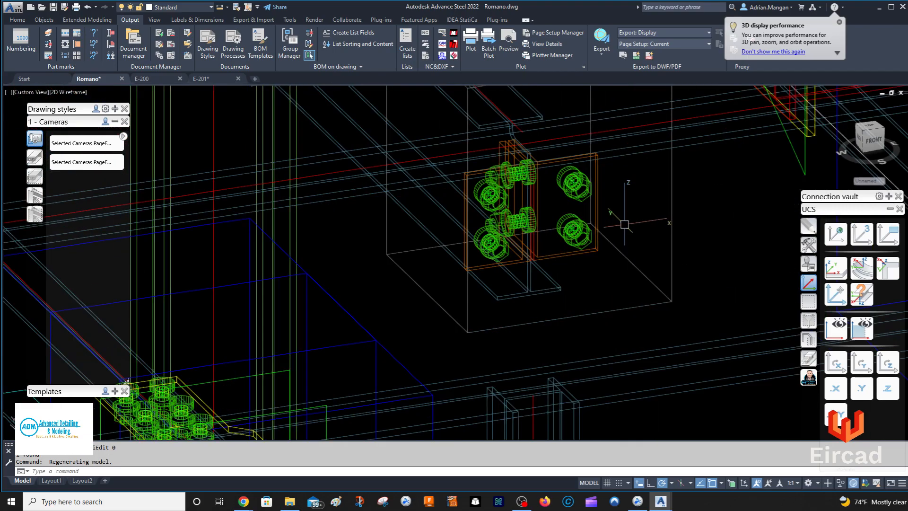
scroll(588, 173, down, 5)
middle_drag(593, 183, 642, 128)
mouse_move(637, 163)
shift+middle_down()
mouse_move(632, 179)
mouse_move(641, 177)
shift+middle_up()
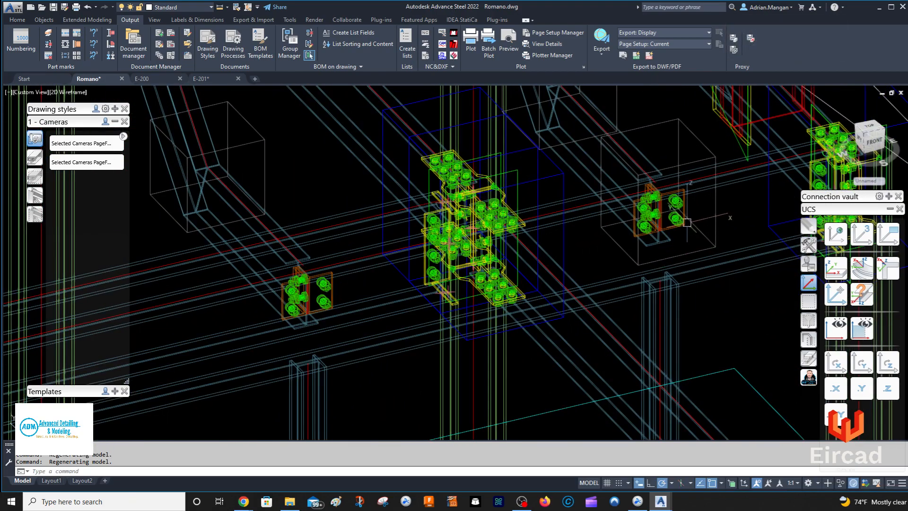
Step: Delete the bolted angle connections at the girder ends of the two secondary roof beams
scroll(680, 227, up, 4)
click(679, 228)
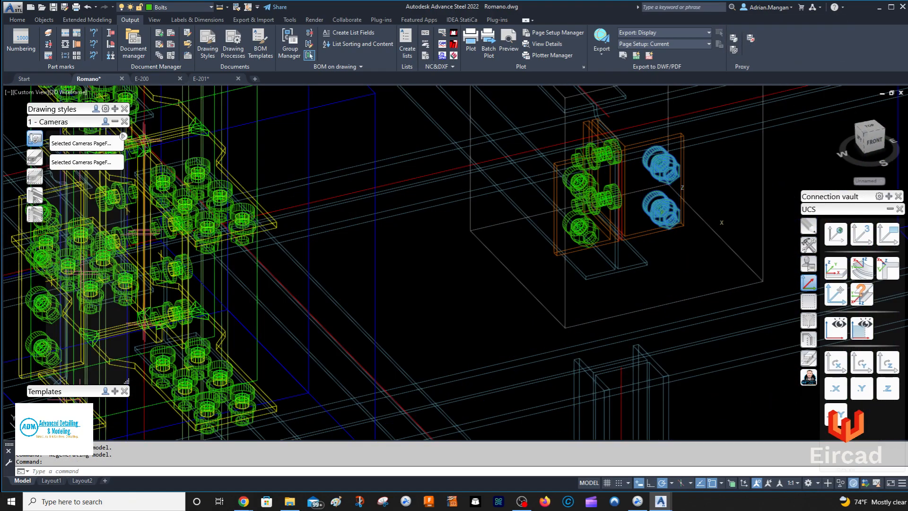
key(Delete)
scroll(360, 270, down, 6)
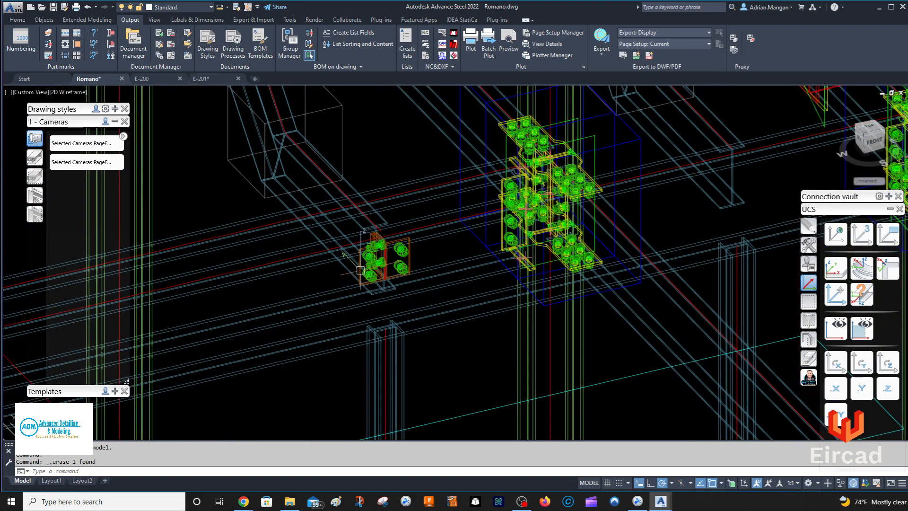
click(401, 251)
key(Delete)
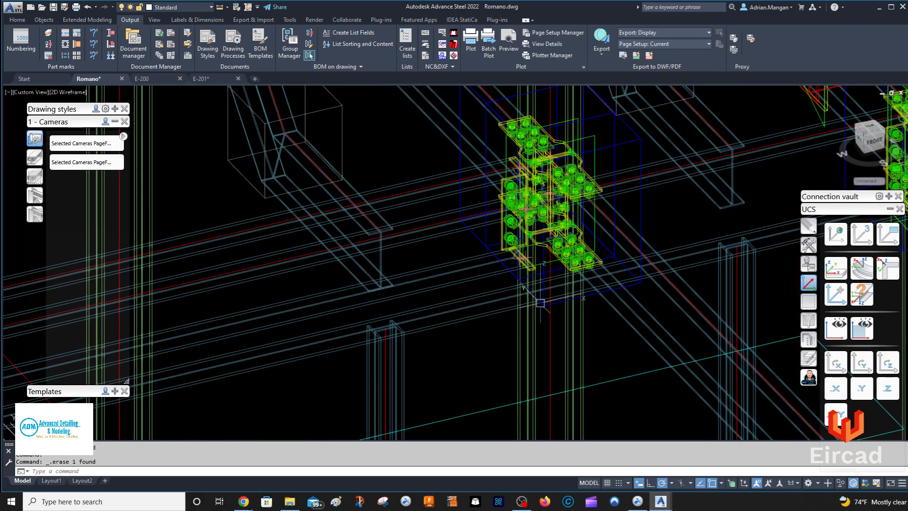
Step: Copy the existing bolted plate and stiffener post connection to the top of the first post under the roof girder
scroll(539, 303, down, 3)
scroll(615, 355, up, 3)
click(625, 358)
click(815, 244)
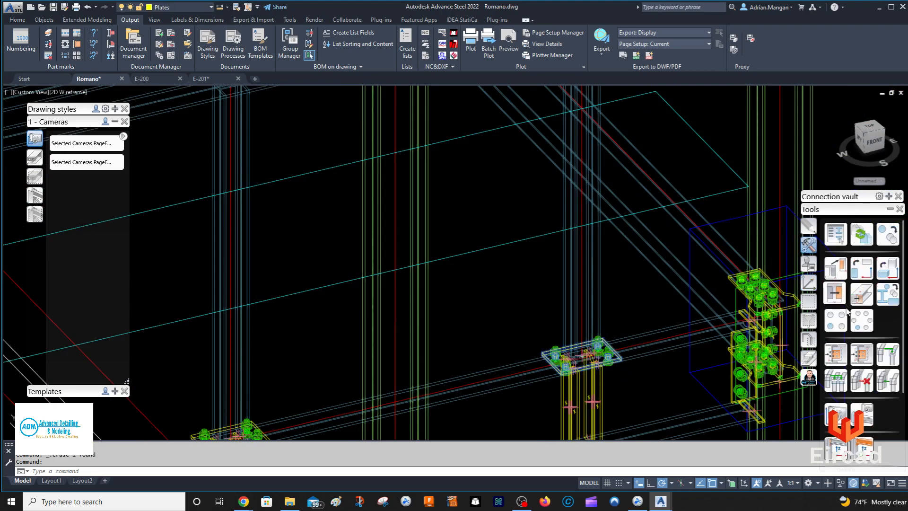
click(842, 358)
scroll(670, 245, down, 3)
middle_drag(634, 136, 606, 173)
scroll(606, 173, up, 3)
click(644, 197)
key(Return)
key(Return)
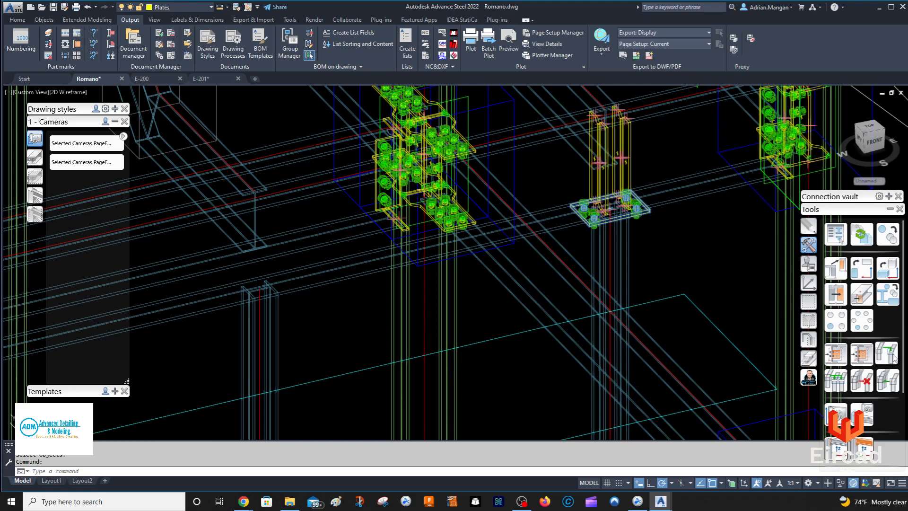
Step: Transfer the same bolted plate and stiffener connection to the top of the second post under the roof girder
click(892, 355)
click(295, 288)
key(Return)
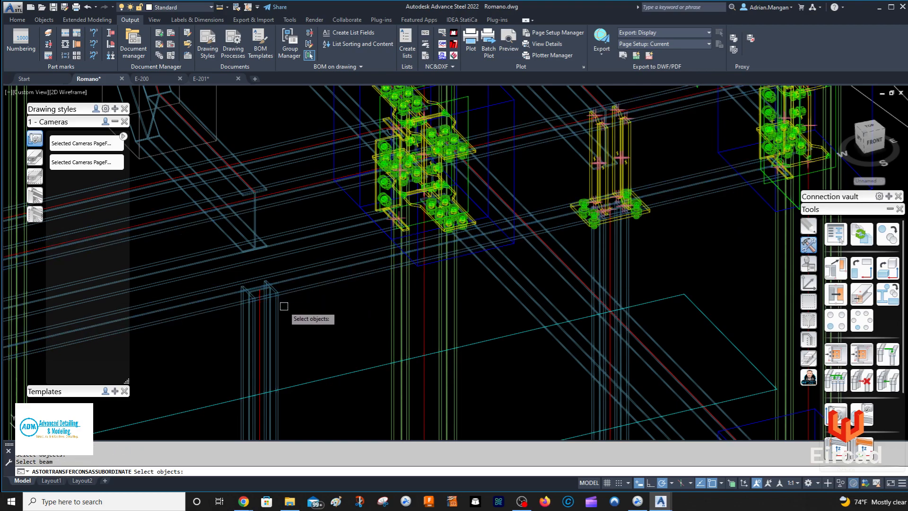
click(281, 311)
shift+middle_drag(308, 282, 332, 280)
middle_drag(403, 270, 401, 285)
shift+middle_drag(572, 175, 578, 176)
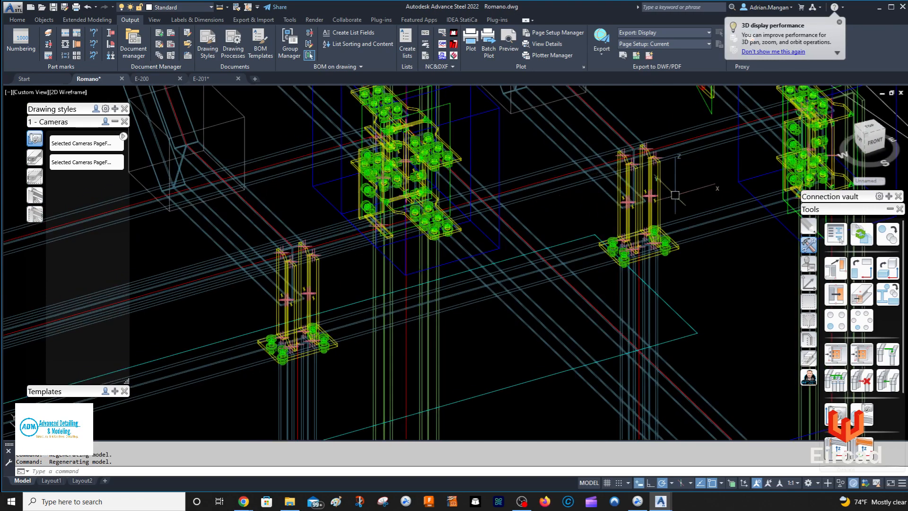
Step: Trim or extend the two secondary roof beams to the girder above the posts, using the System option
click(808, 378)
click(862, 234)
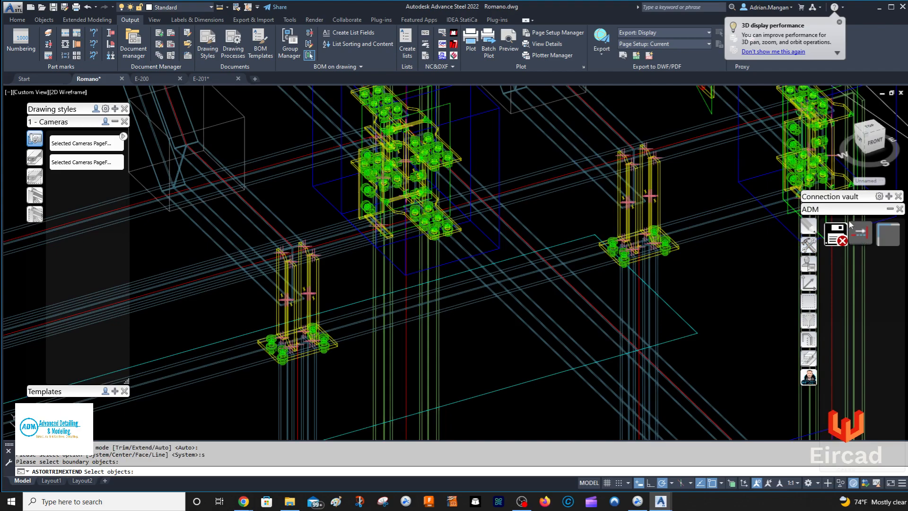
click(694, 143)
key(Return)
click(605, 120)
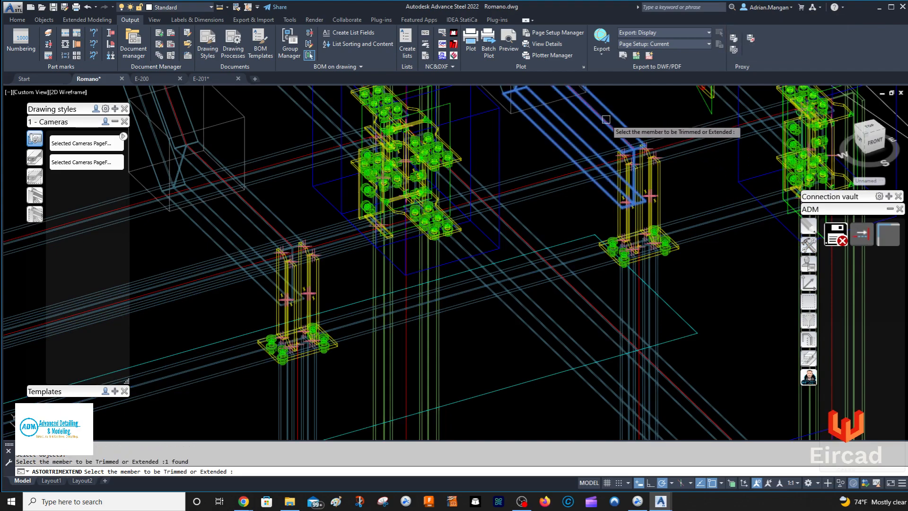
key(Return)
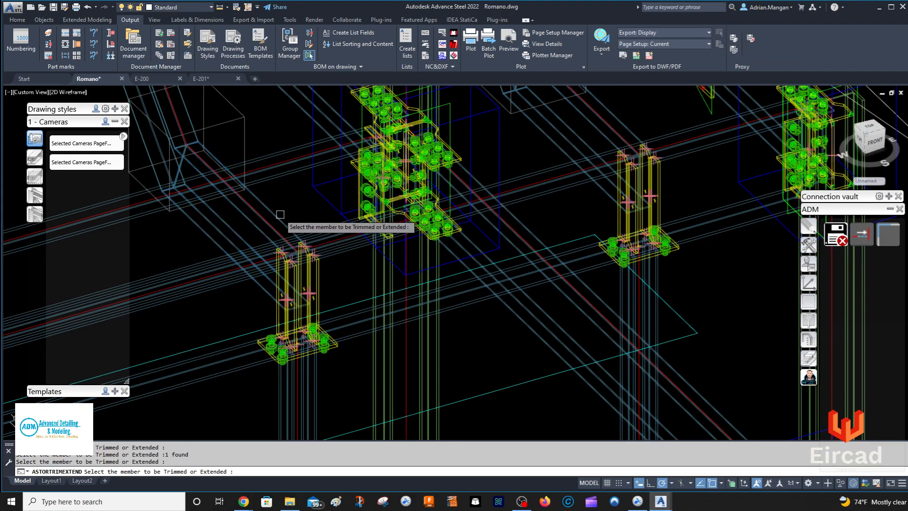
scroll(475, 192, up, 8)
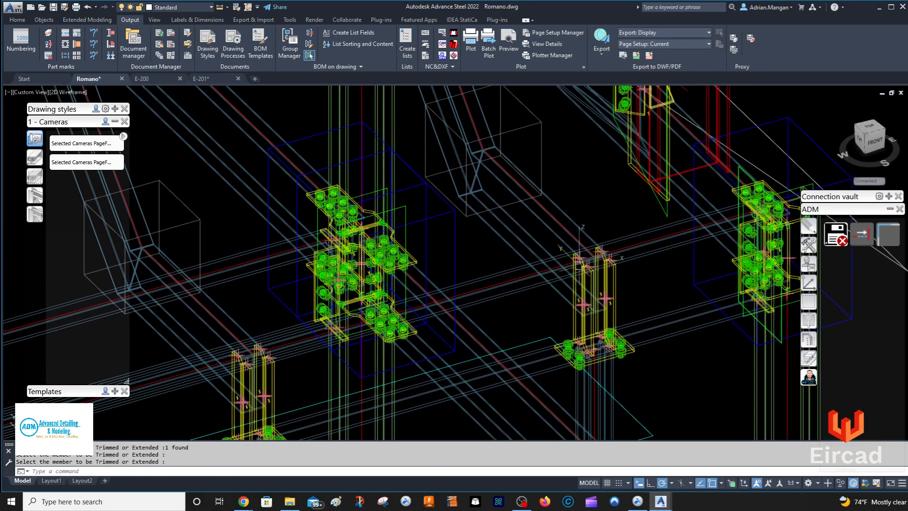
scroll(586, 175, down, 5)
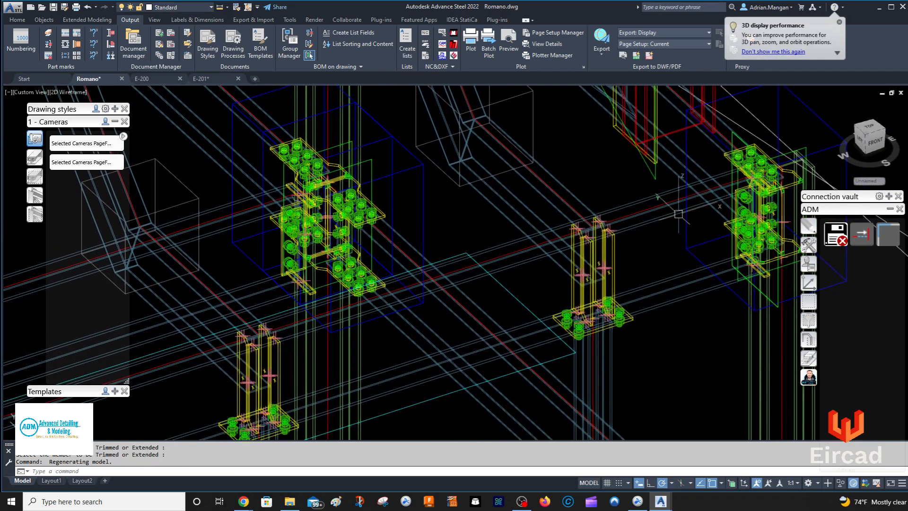
scroll(574, 228, up, 5)
shift+middle_drag(574, 228, 574, 229)
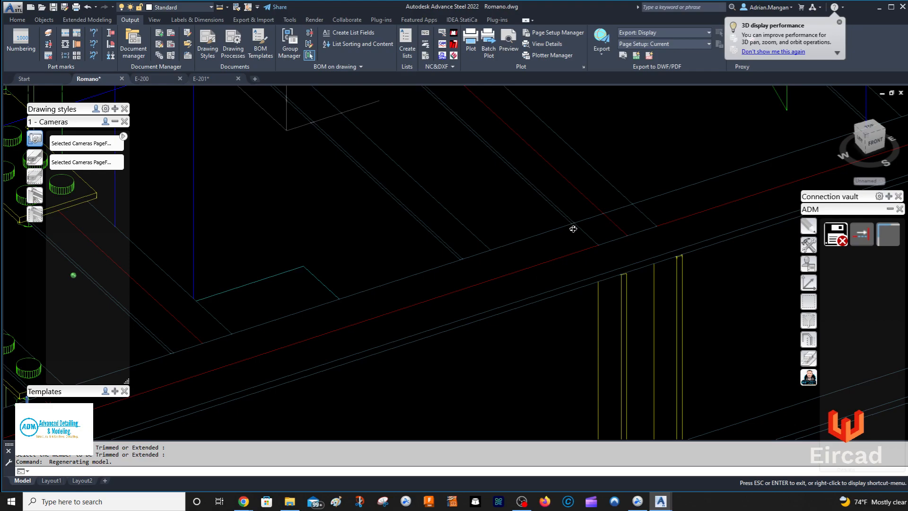
scroll(596, 213, down, 5)
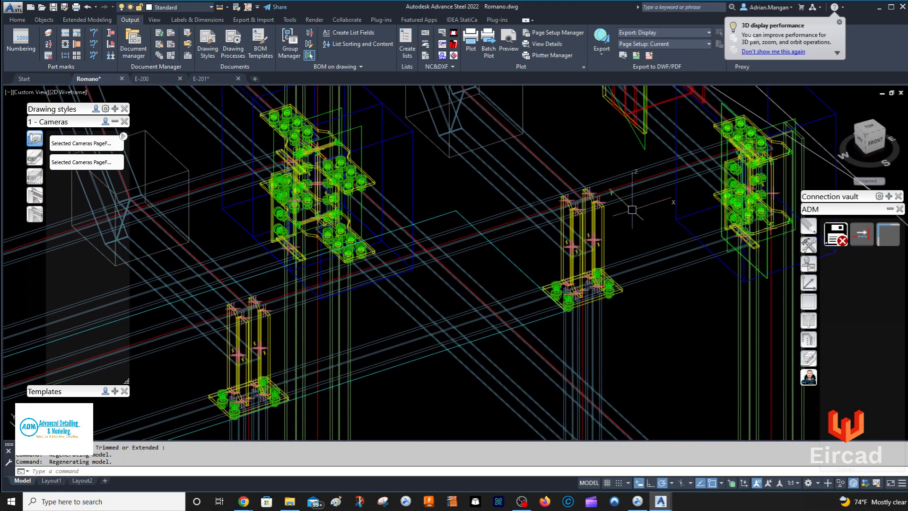
Step: Add a Shear plate connection between the girder and the secondary roof beam above the first post, and check it from behind
click(860, 233)
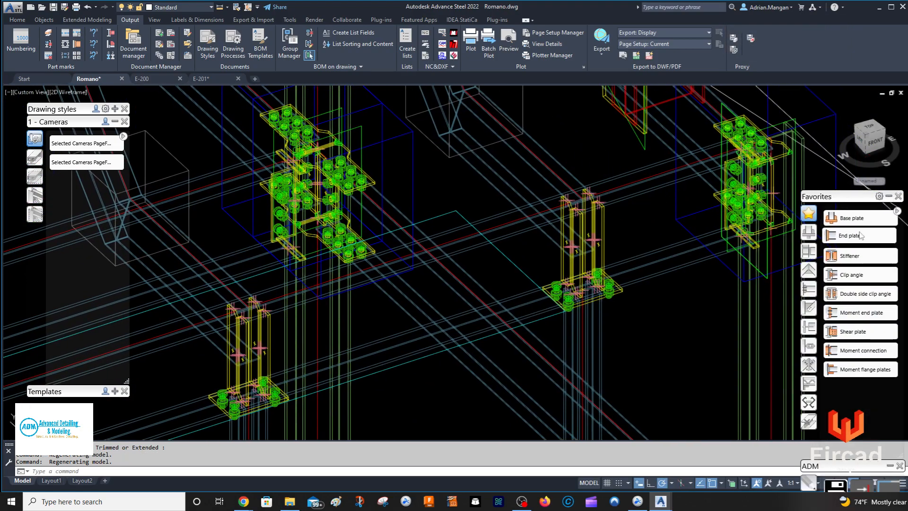
click(859, 257)
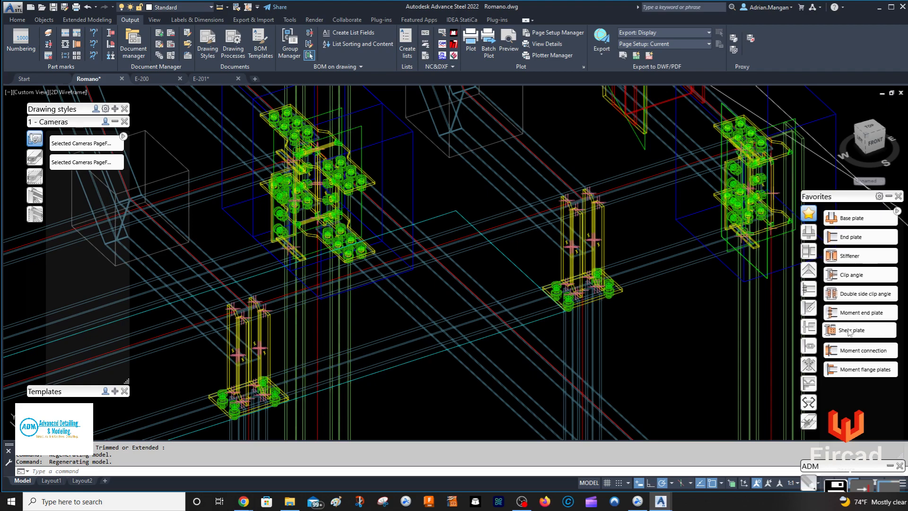
click(646, 198)
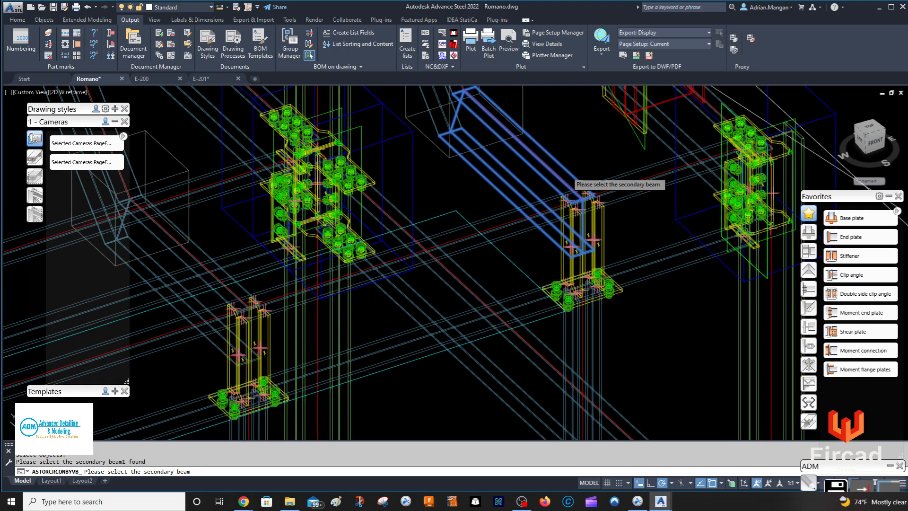
click(570, 179)
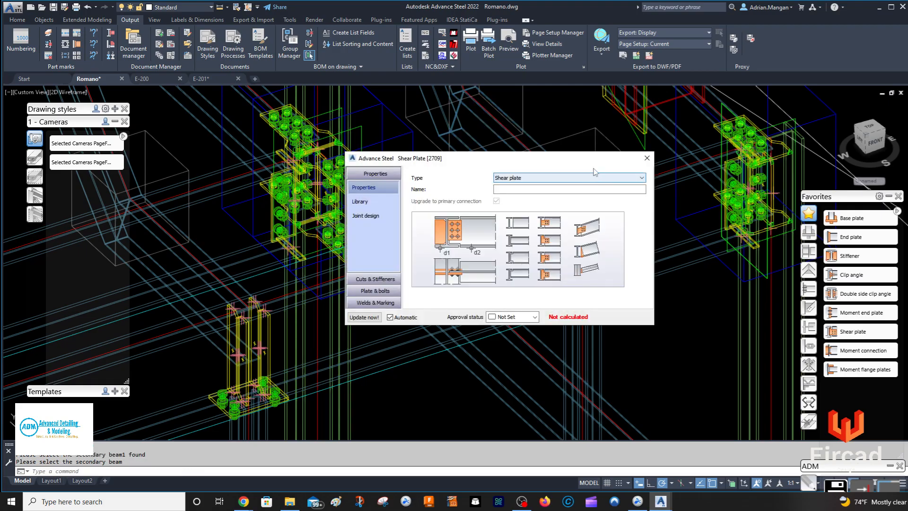
scroll(562, 118, down, 5)
scroll(249, 156, down, 3)
shift+middle_drag(249, 164, 337, 196)
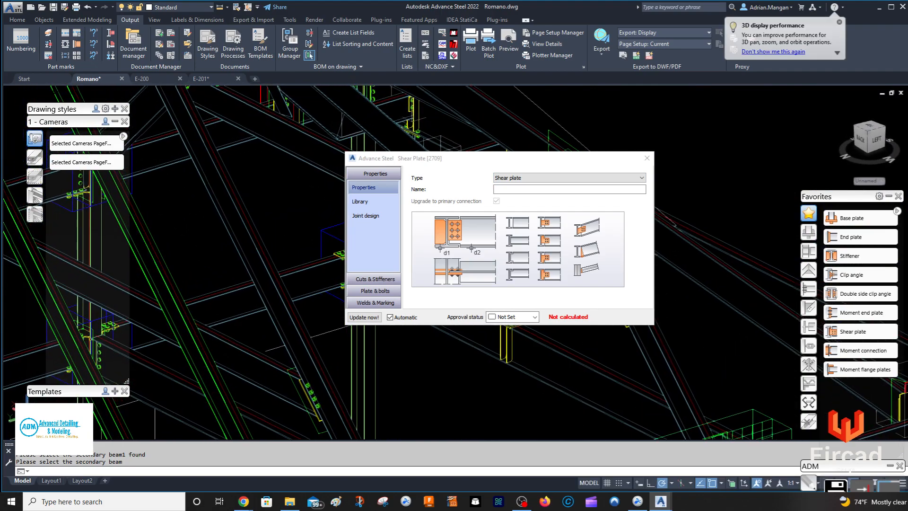
scroll(295, 231, up, 2)
scroll(296, 231, up, 4)
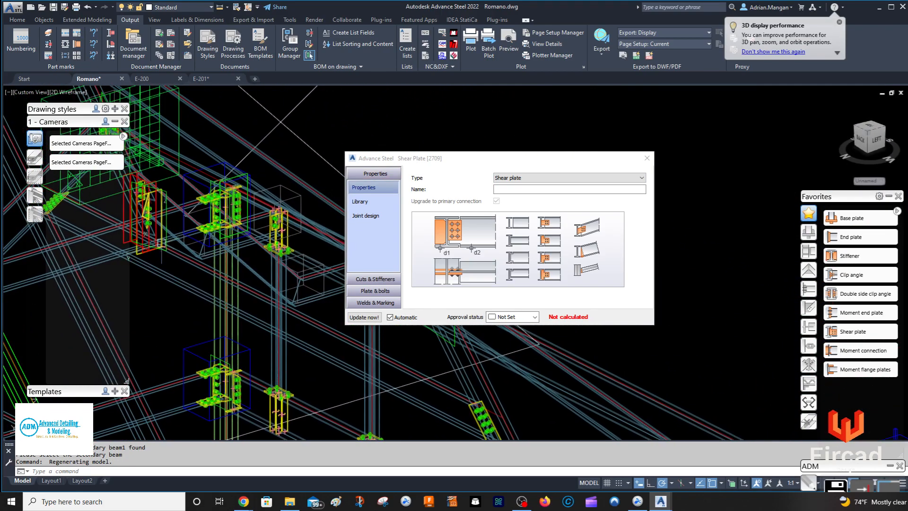
middle_drag(266, 203, 271, 257)
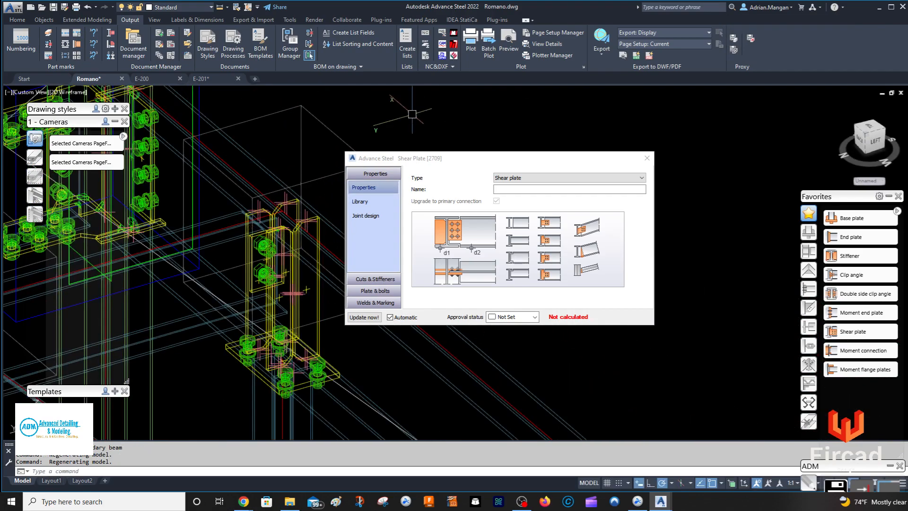
click(647, 158)
Step: Start a new model view with the One point in UCS method, centred on the shear plate connection above the first post
scroll(518, 194, down, 4)
middle_drag(526, 189, 617, 166)
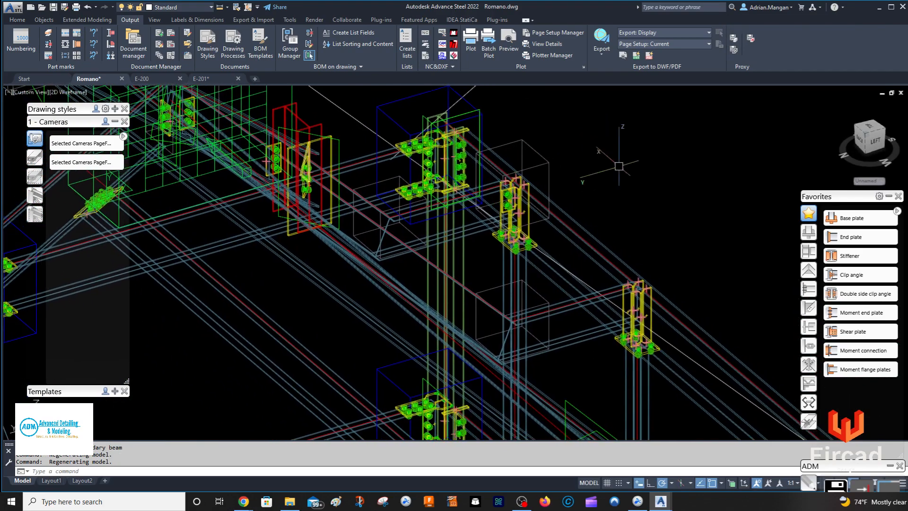
scroll(555, 164, up, 2)
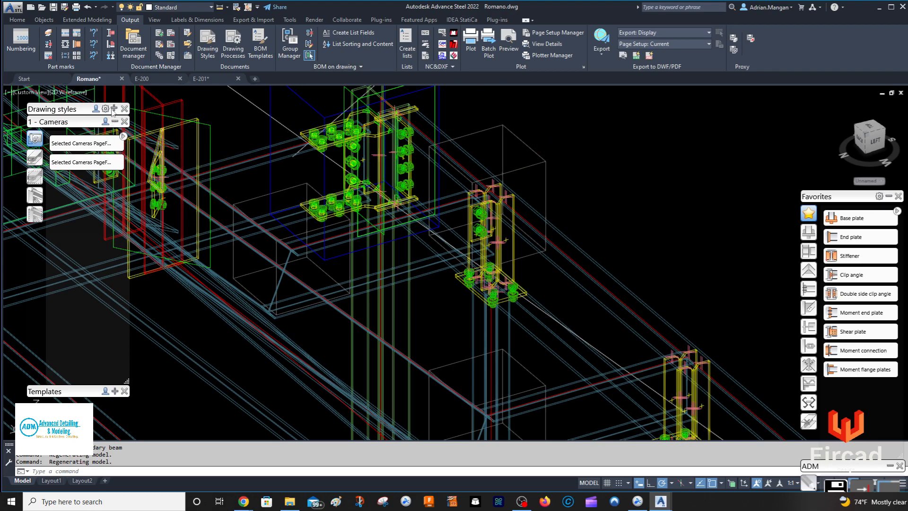
click(18, 20)
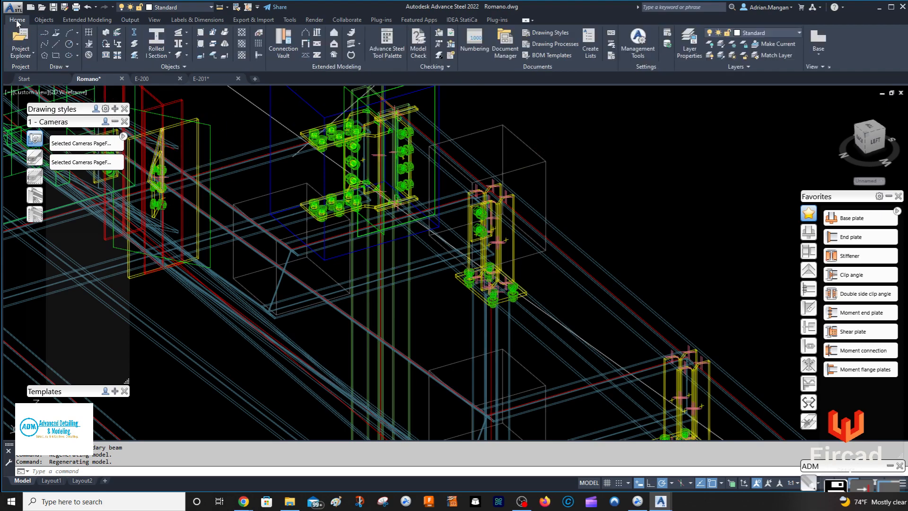
click(20, 37)
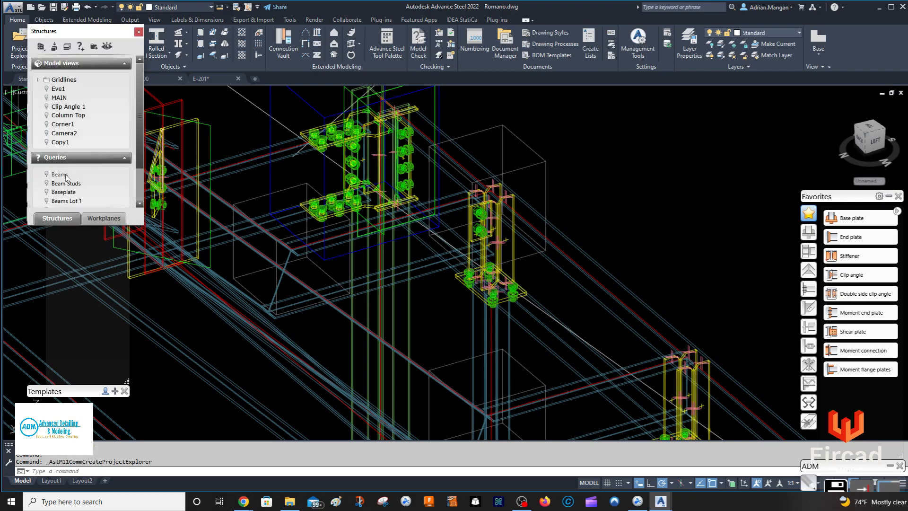
click(54, 46)
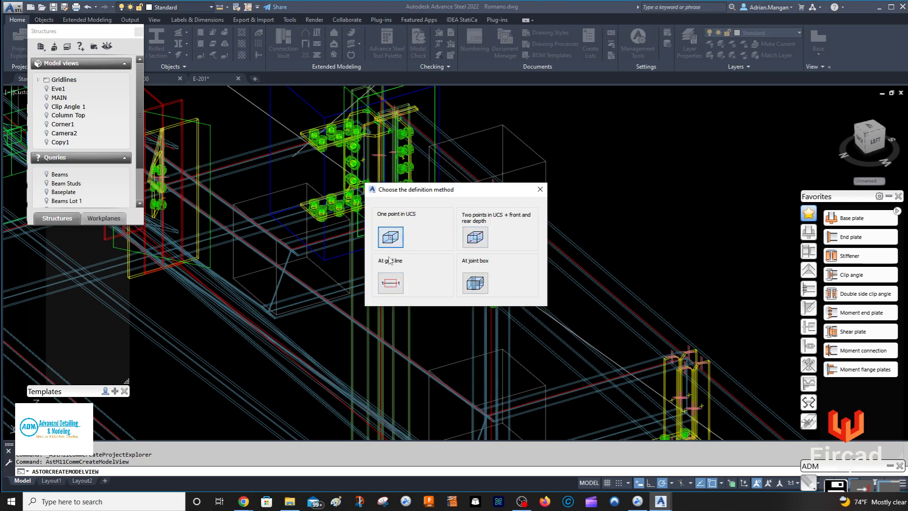
click(392, 237)
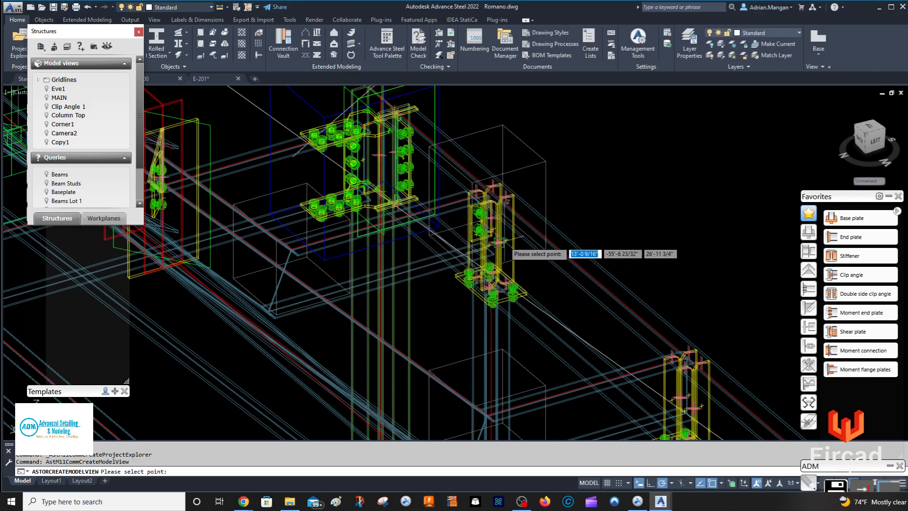
scroll(491, 212, up, 3)
scroll(491, 213, up, 2)
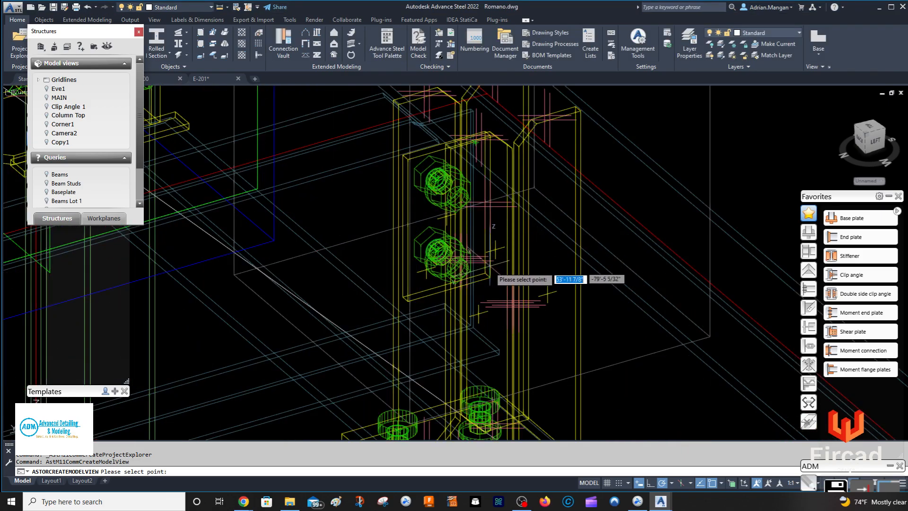
click(496, 269)
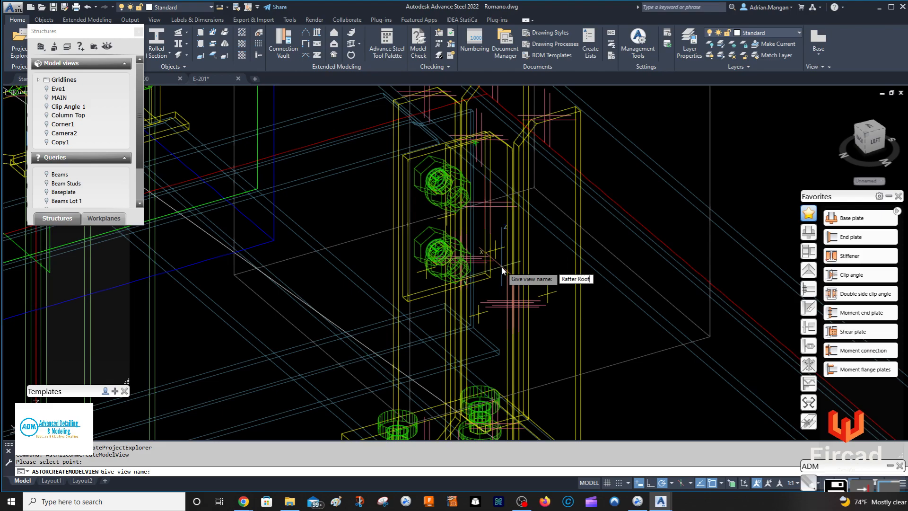
Step: Name the model view Rafter Roof and set its default viewing direction along the roof girder
key(Return)
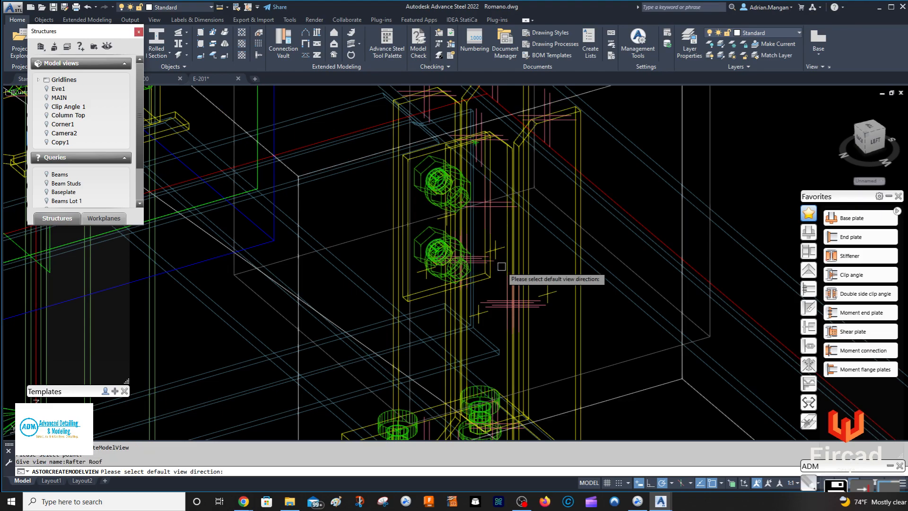
scroll(567, 213, down, 6)
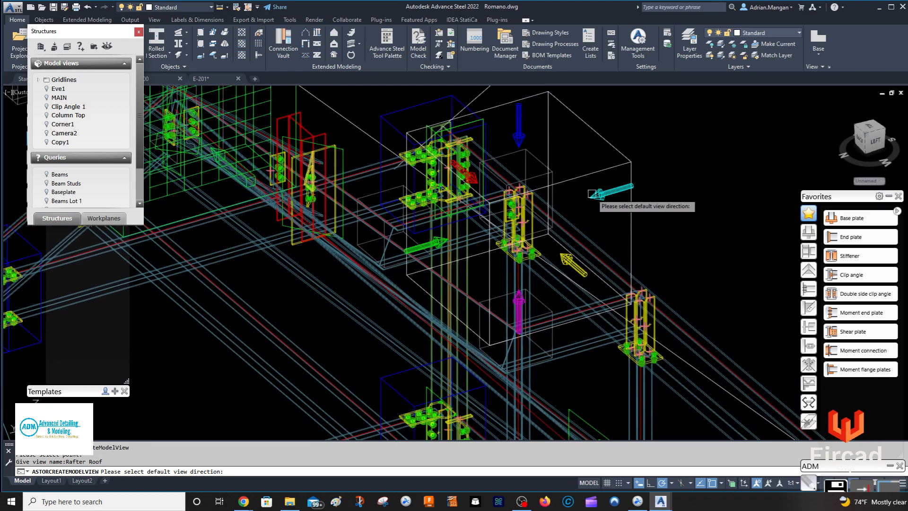
click(571, 255)
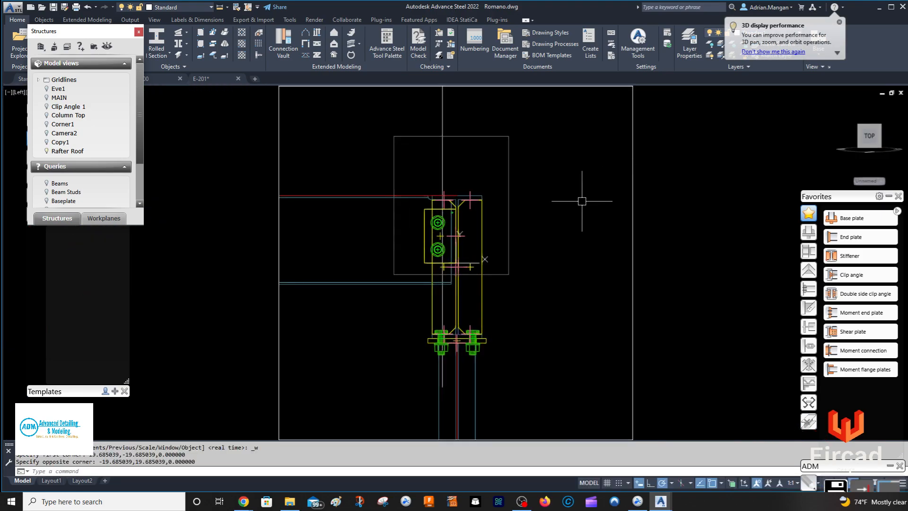
Step: Change the plate type of the shear plate connection in the isolated view to Flange both
shift+middle_drag(597, 214, 565, 191)
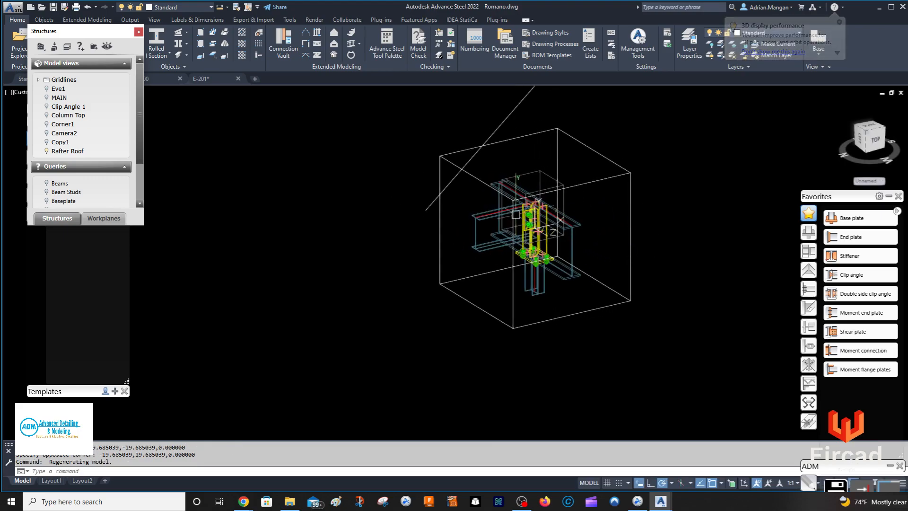
scroll(564, 190, up, 5)
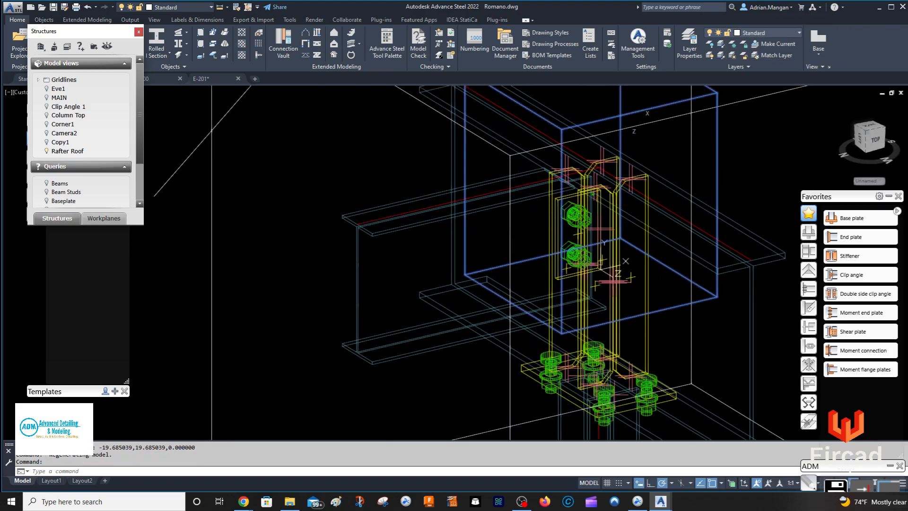
double_click(599, 128)
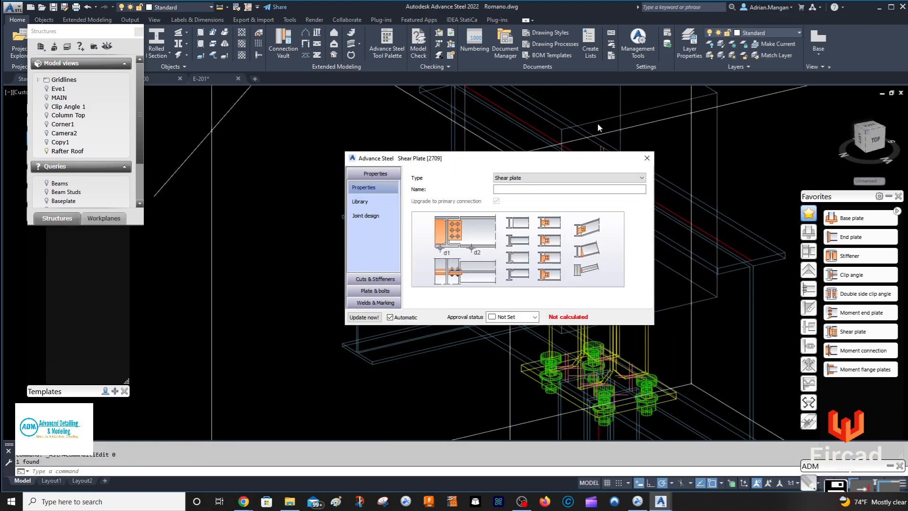
click(375, 290)
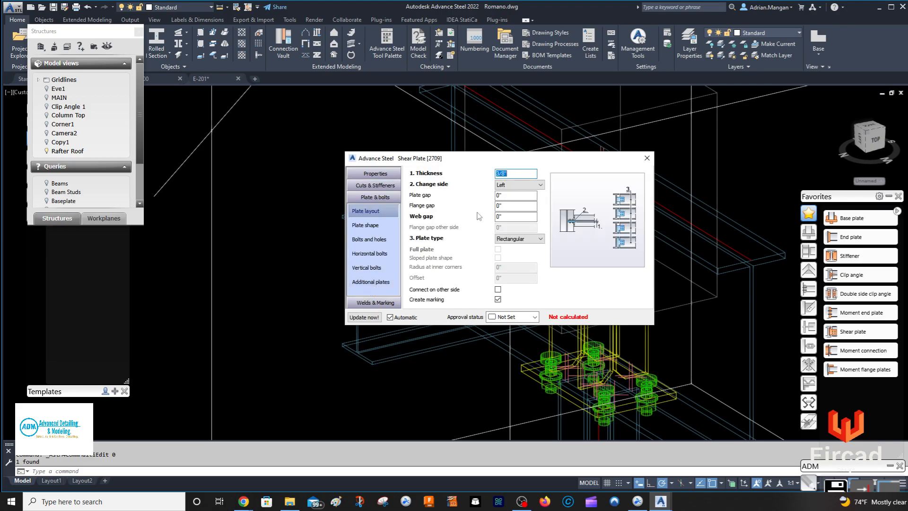
click(369, 225)
click(523, 175)
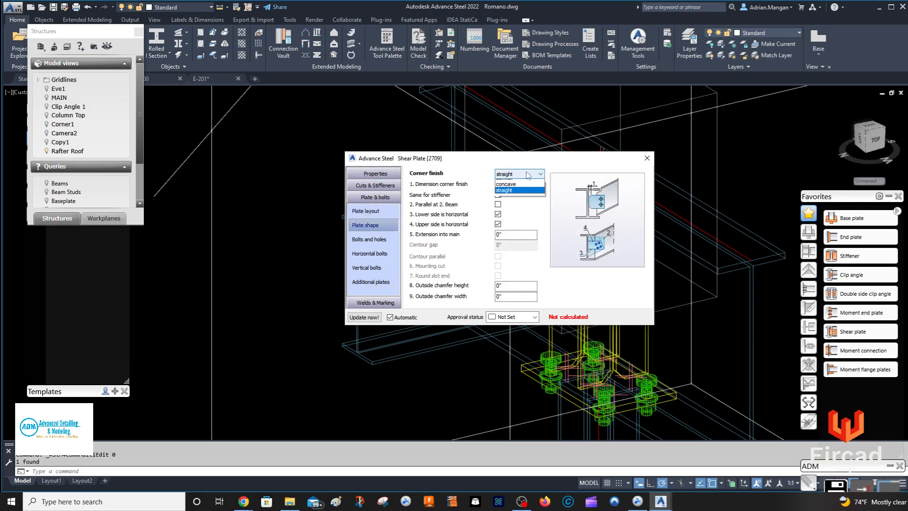
click(508, 181)
click(374, 213)
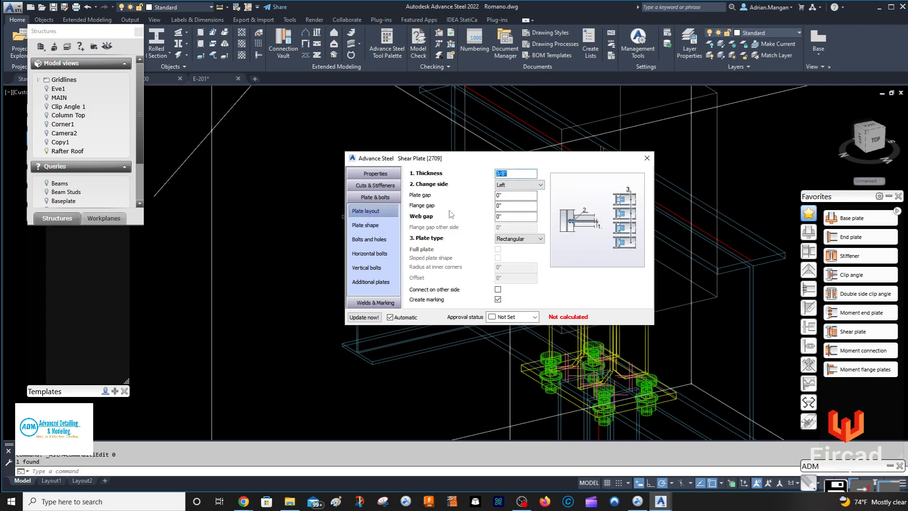
click(518, 239)
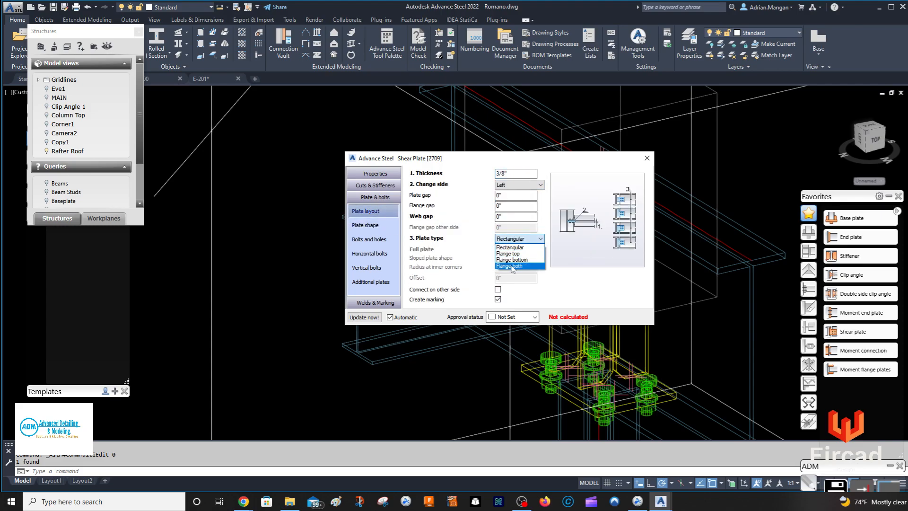
click(511, 266)
middle_drag(596, 219, 390, 209)
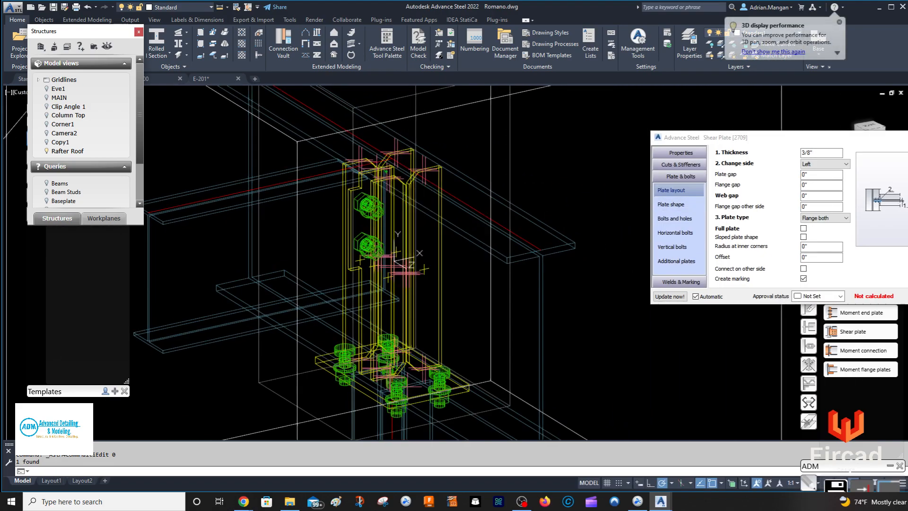
Step: Turn off marking creation for the shear plate and set its straight corner finish dimension to 3/4"
click(804, 278)
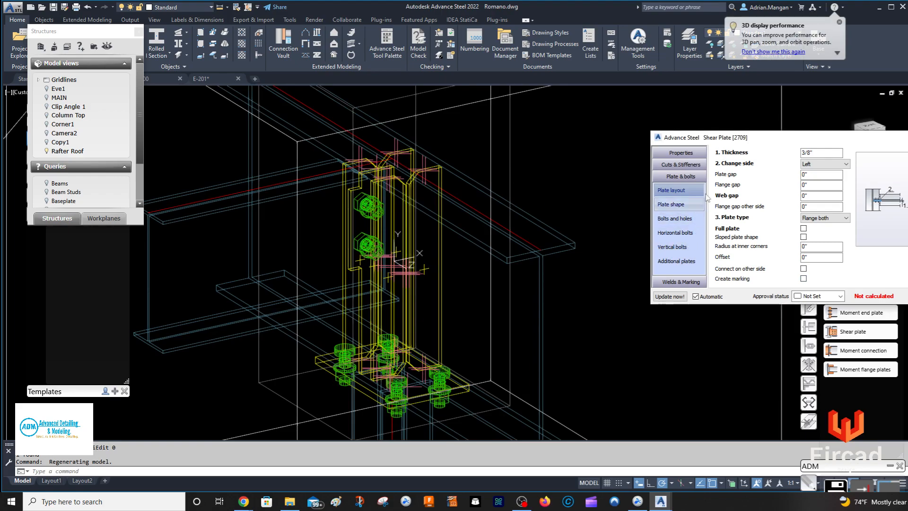
click(670, 204)
click(819, 156)
click(817, 156)
drag(816, 164, 752, 165)
key(BackSpace)
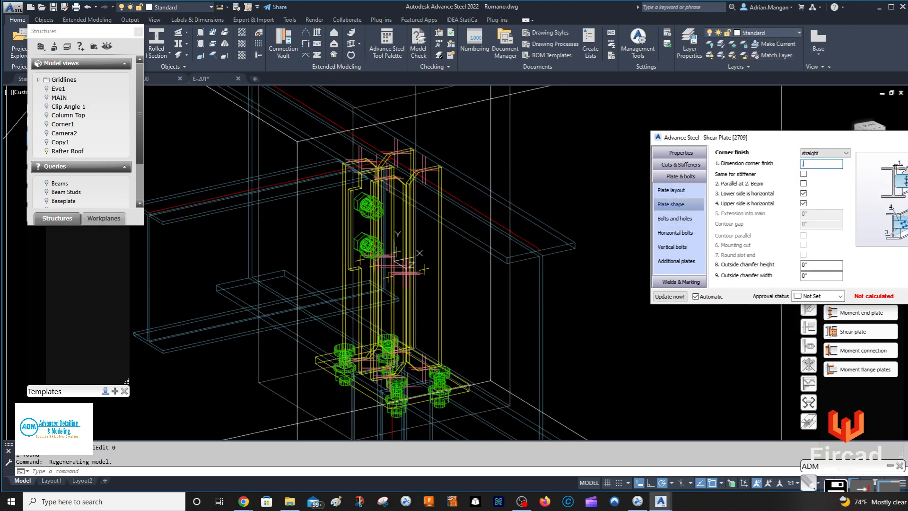
key(Return)
Step: Set the shear plate's flange gap and the flange gap on the other side to 1/16" each
click(671, 190)
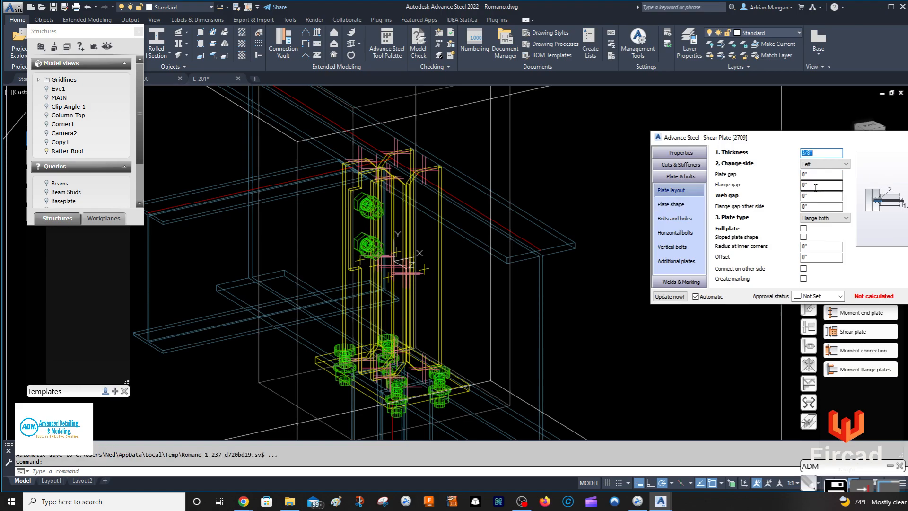
click(816, 186)
key(Tab)
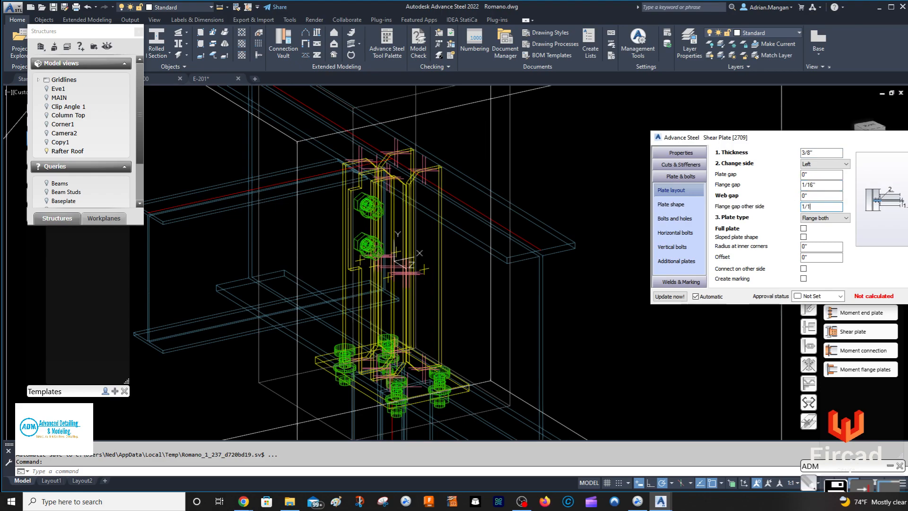
text(1/16)
key(Return)
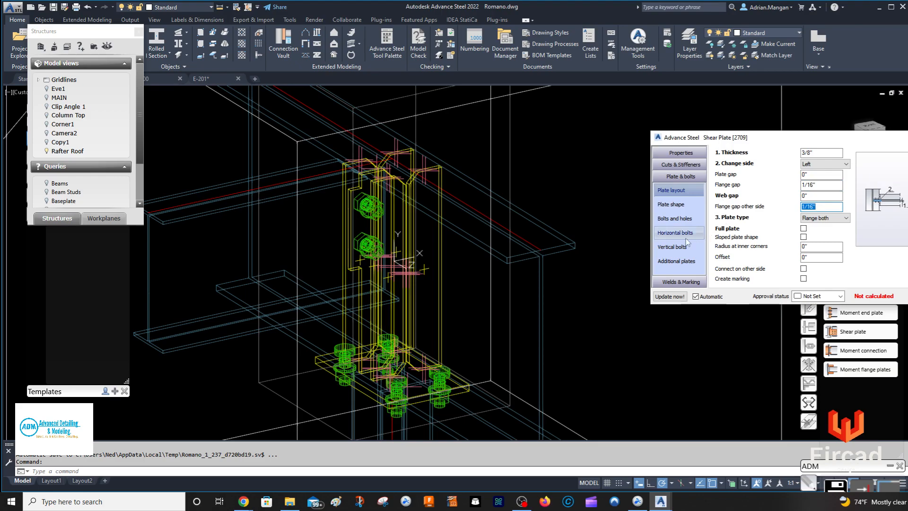
Step: Set the secondary beam's cut back from the girder to 3" with the straight web cut kept on
click(681, 164)
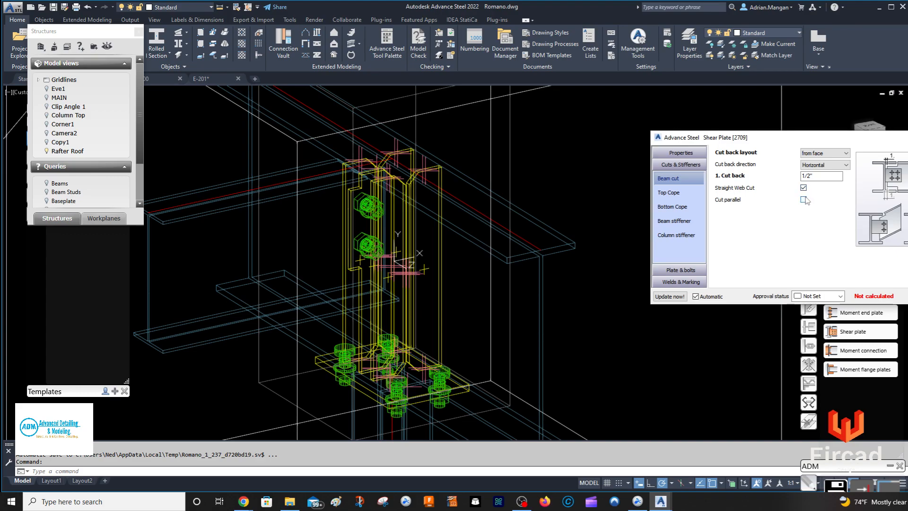
click(803, 188)
double_click(820, 176)
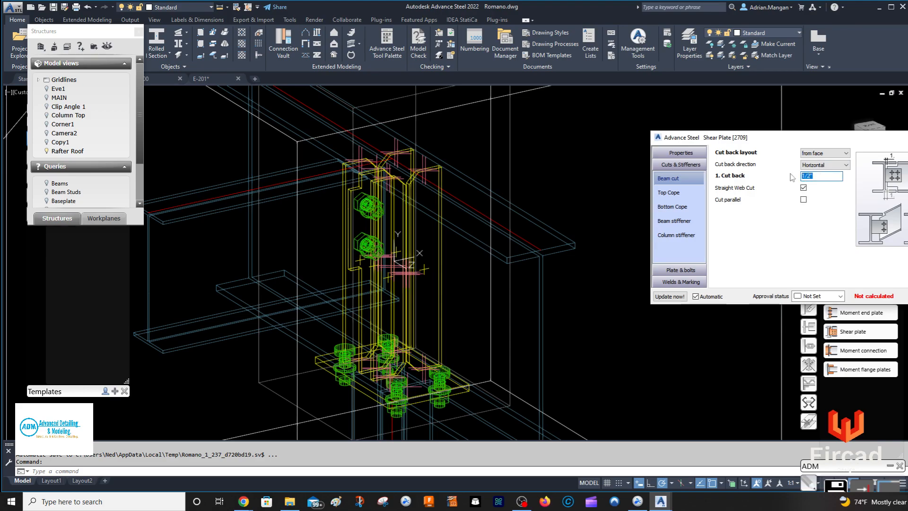
text(3)
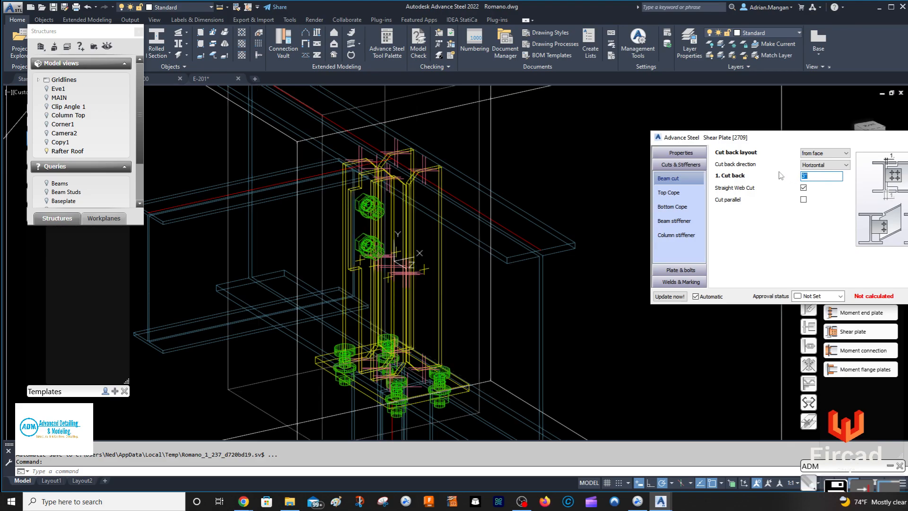
Step: Set the edge distance of the shear plate's horizontal bolts to 4 3/4"
shift+middle_drag(408, 166, 392, 157)
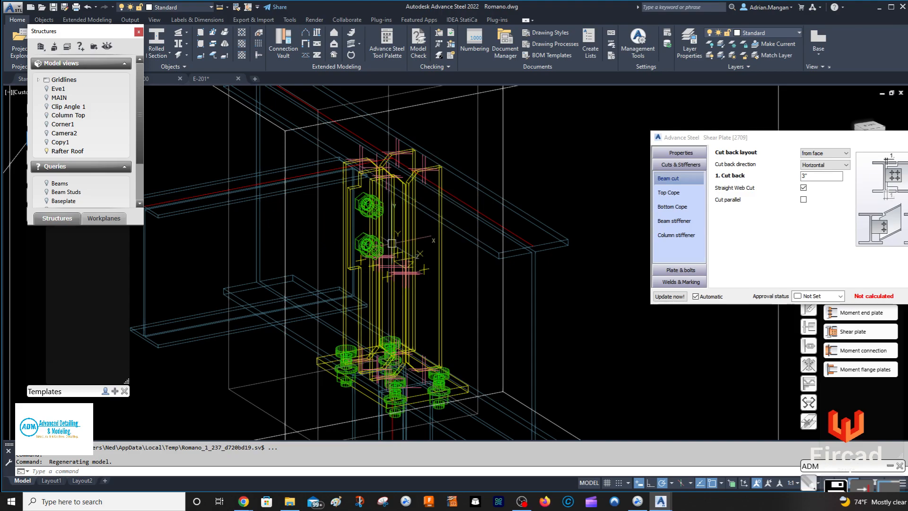
click(673, 271)
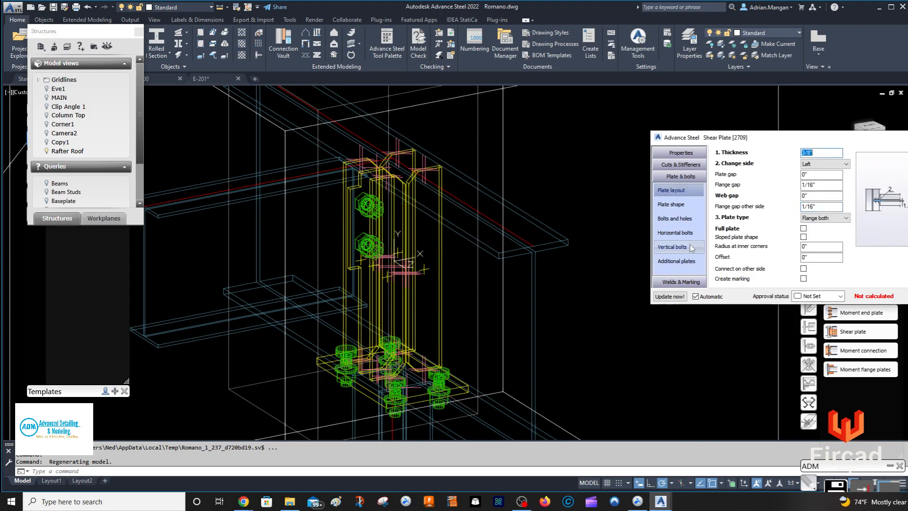
click(675, 233)
double_click(821, 199)
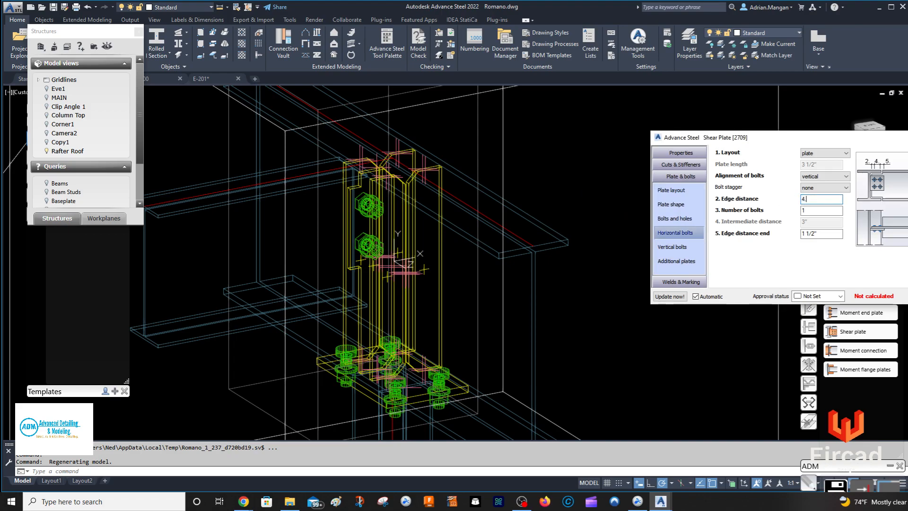
key(Return)
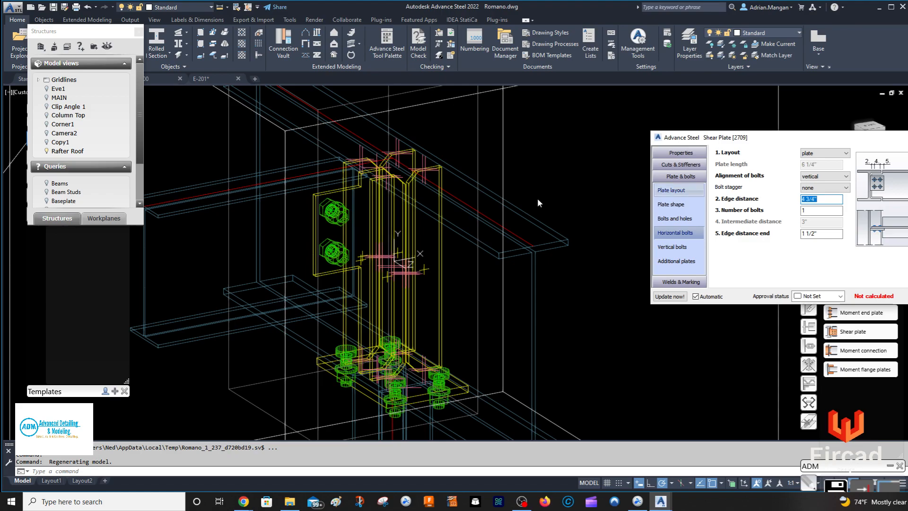
Step: Set the shear plate's bolt type to A325TC and reopen the plate shape settings
shift+middle_drag(365, 219, 362, 218)
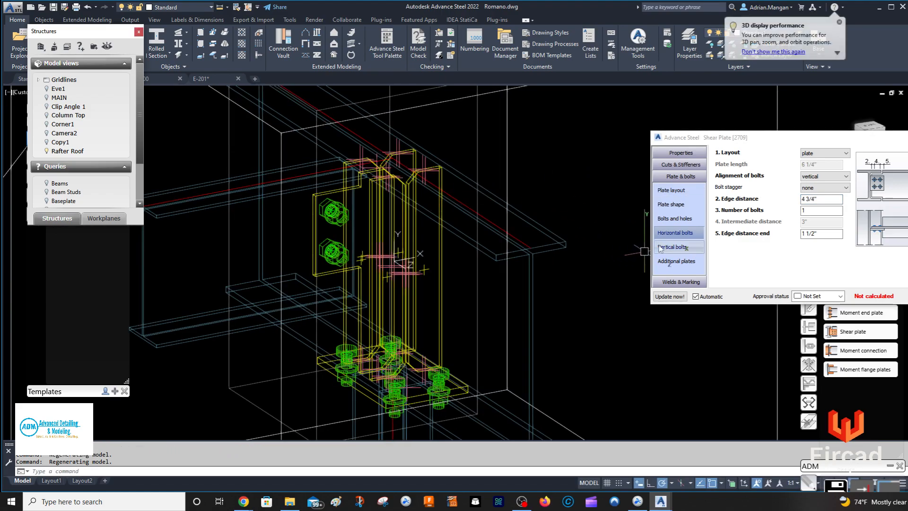
click(675, 219)
click(815, 166)
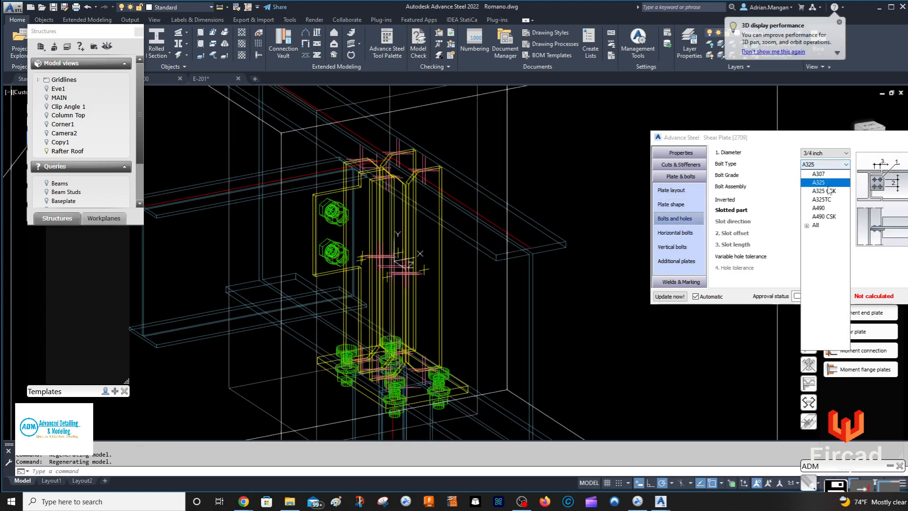
click(818, 201)
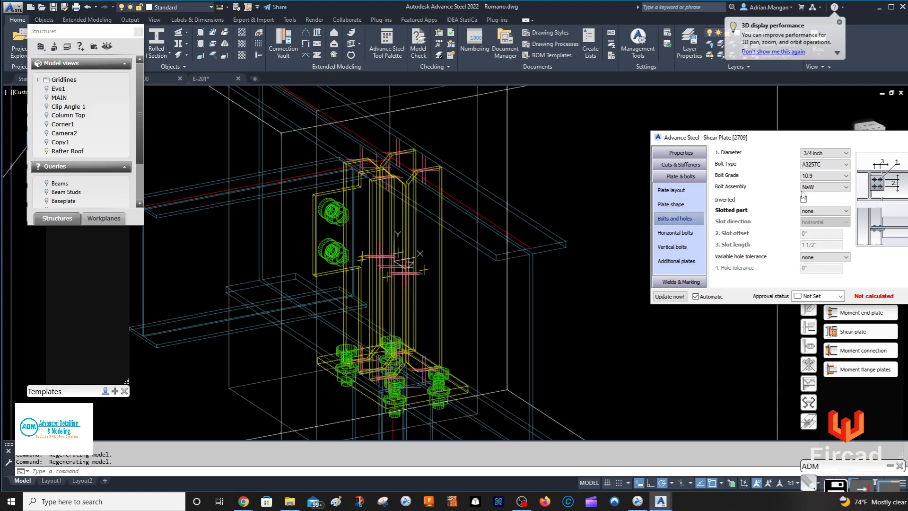
click(689, 207)
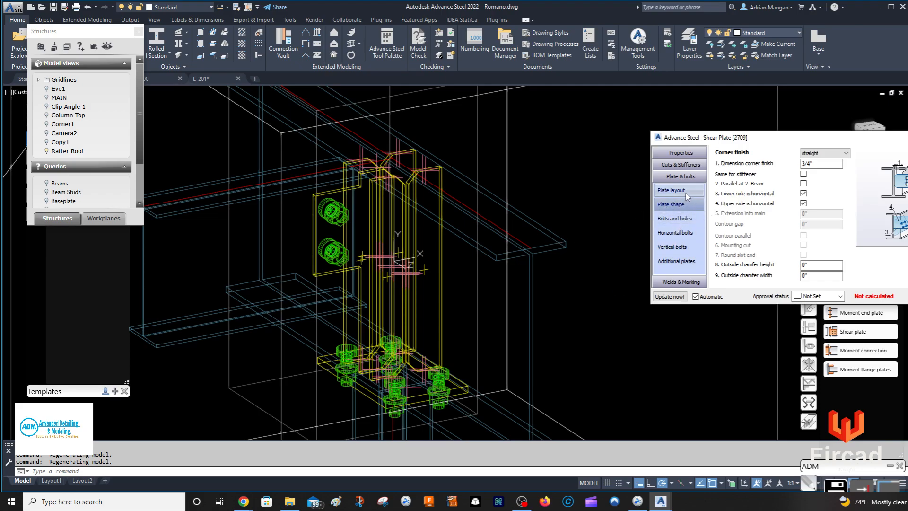
Step: Set the radius at the shear plate's inner corners to 1/2" and close the connection settings
click(687, 195)
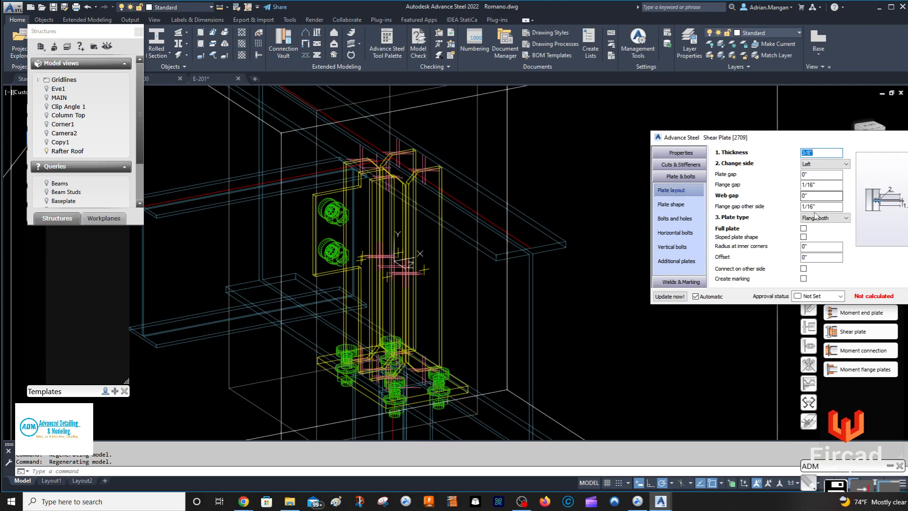
click(818, 247)
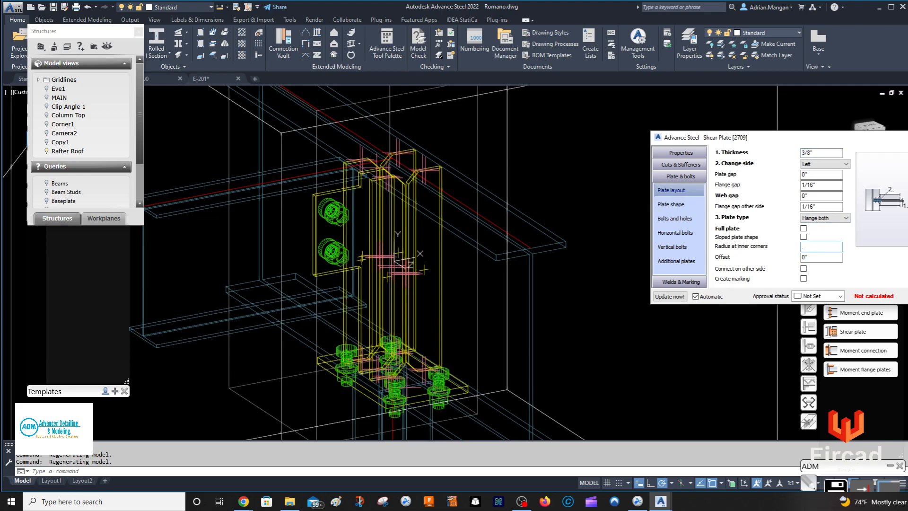
text(.5)
key(Return)
key(Escape)
Step: Bring the surrounding frame back into view, select the revised shear plate and display the connection tools
scroll(590, 194, down, 3)
mouse_move(589, 194)
shift+middle_down()
mouse_move(610, 201)
mouse_move(598, 197)
shift+middle_up()
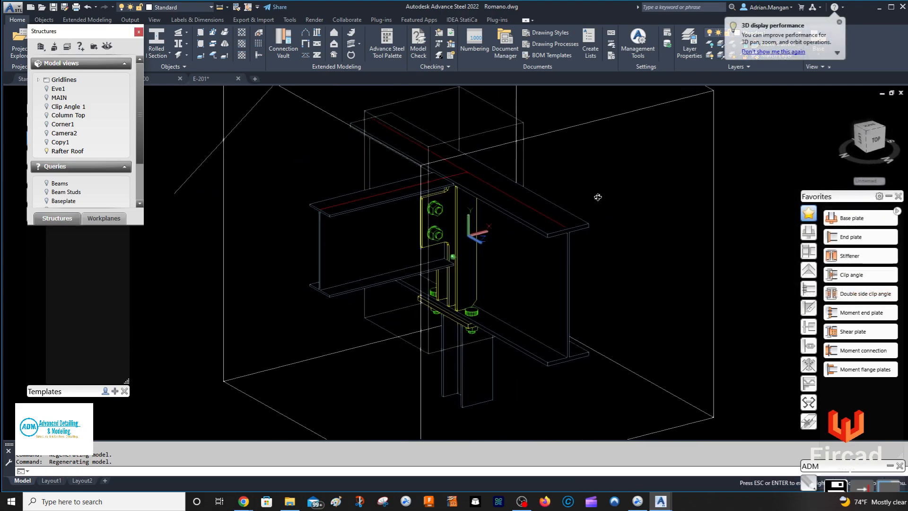
scroll(597, 197, down, 4)
click(647, 158)
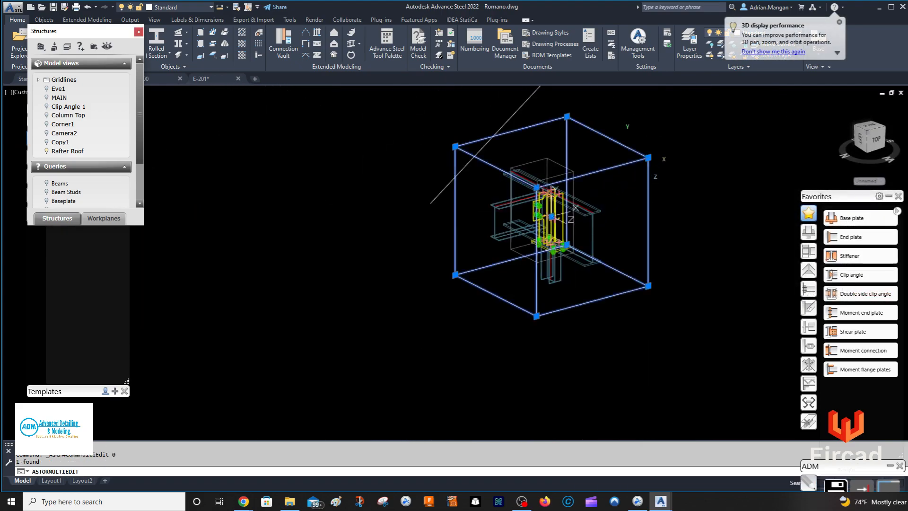
scroll(524, 199, up, 5)
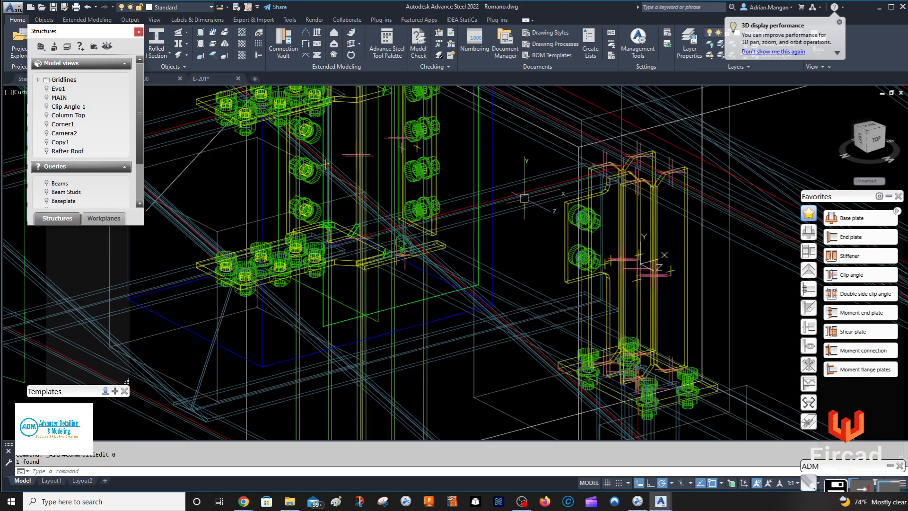
click(576, 198)
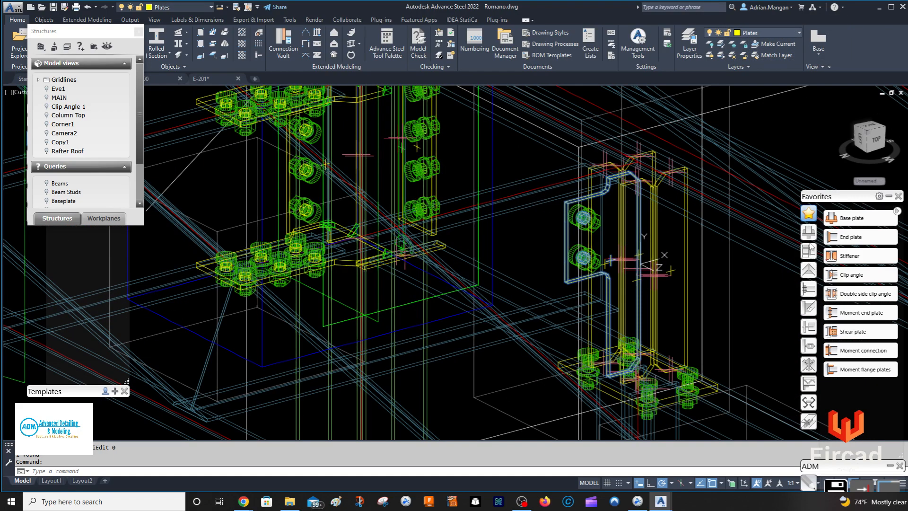
click(890, 196)
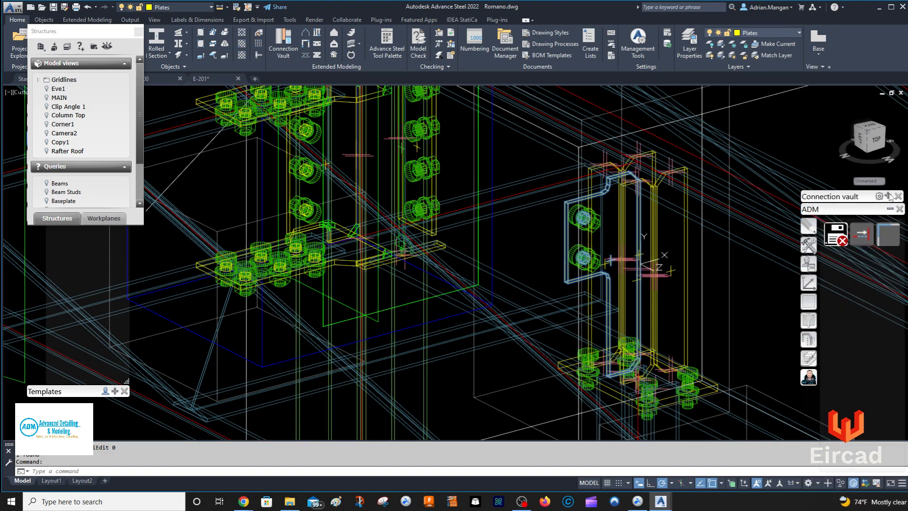
click(889, 196)
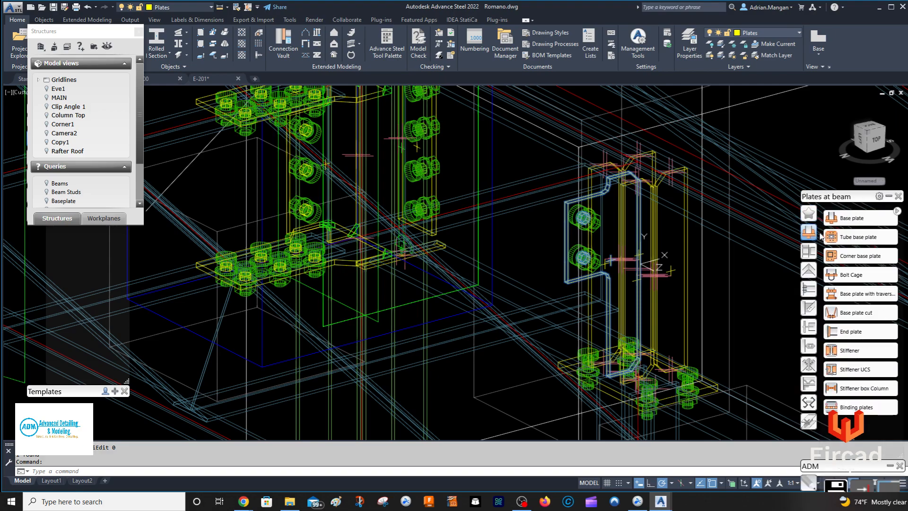
click(810, 216)
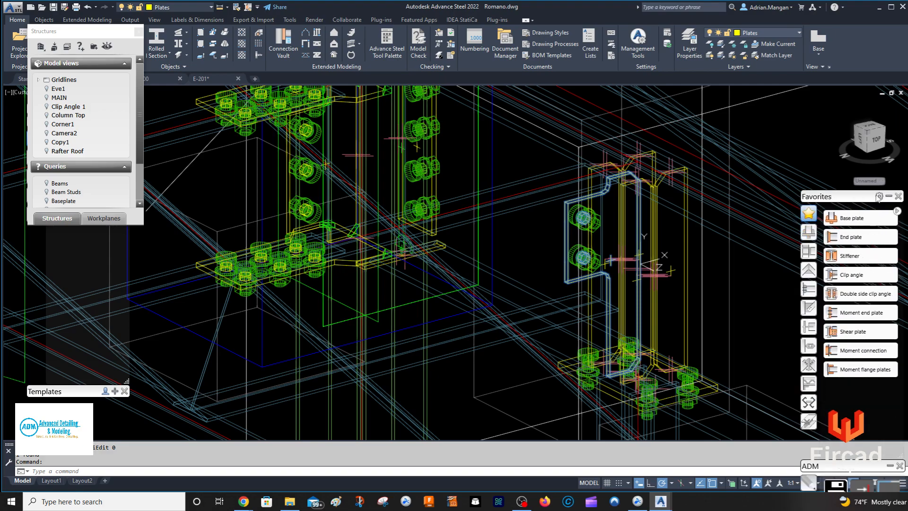
click(889, 196)
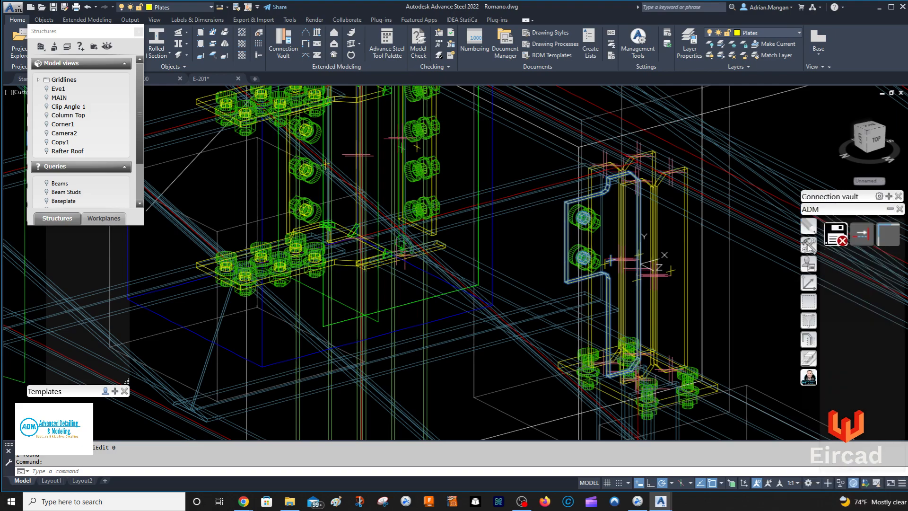
click(809, 244)
Step: Transfer the shear plate connection as a subordinate to the short beam at the neighbouring post
click(836, 354)
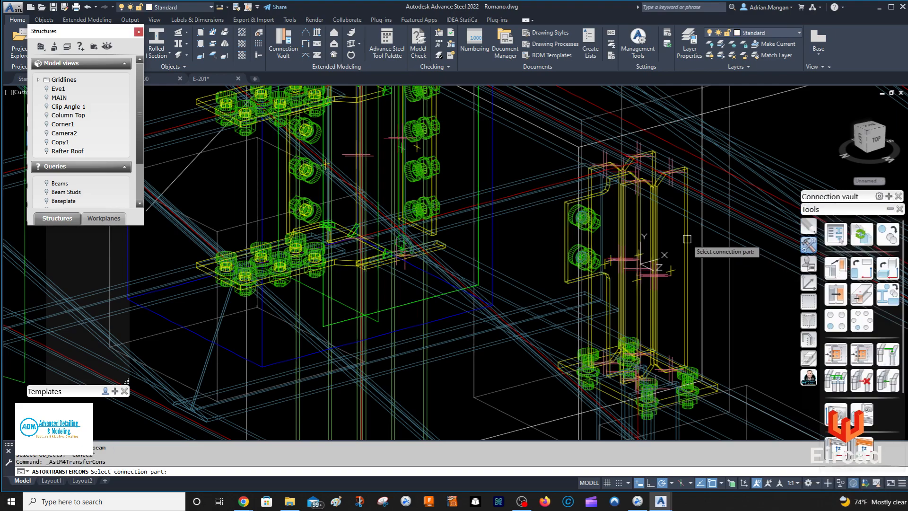
click(623, 198)
click(887, 354)
scroll(670, 267, down, 5)
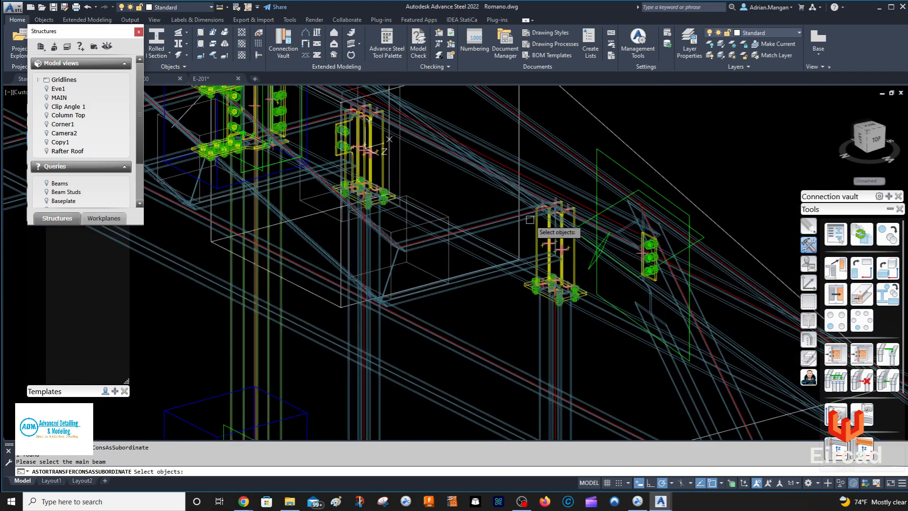
click(479, 277)
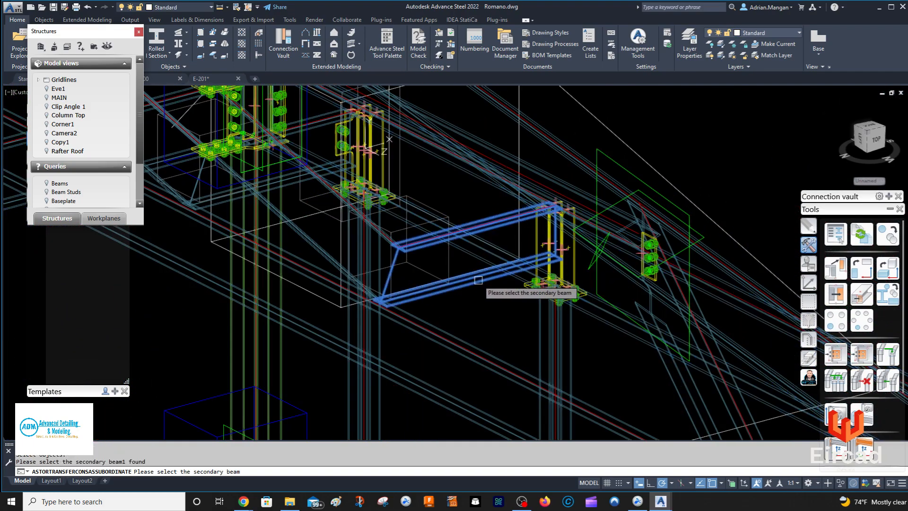
click(478, 280)
key(Return)
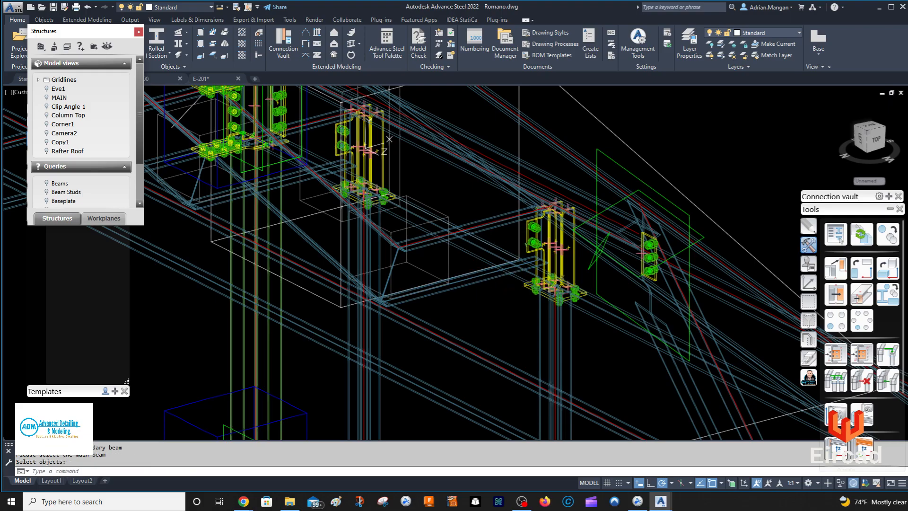
Step: Reopen the shear plate's connection properties and change the plate side to Right
mouse_move(530, 246)
shift+middle_down()
mouse_move(549, 270)
mouse_move(560, 253)
mouse_move(456, 285)
mouse_move(538, 338)
shift+middle_up()
scroll(520, 268, up, 2)
scroll(519, 267, down, 6)
mouse_move(513, 262)
shift+middle_down()
mouse_move(484, 259)
mouse_move(515, 258)
shift+middle_up()
scroll(515, 259, up, 4)
click(553, 227)
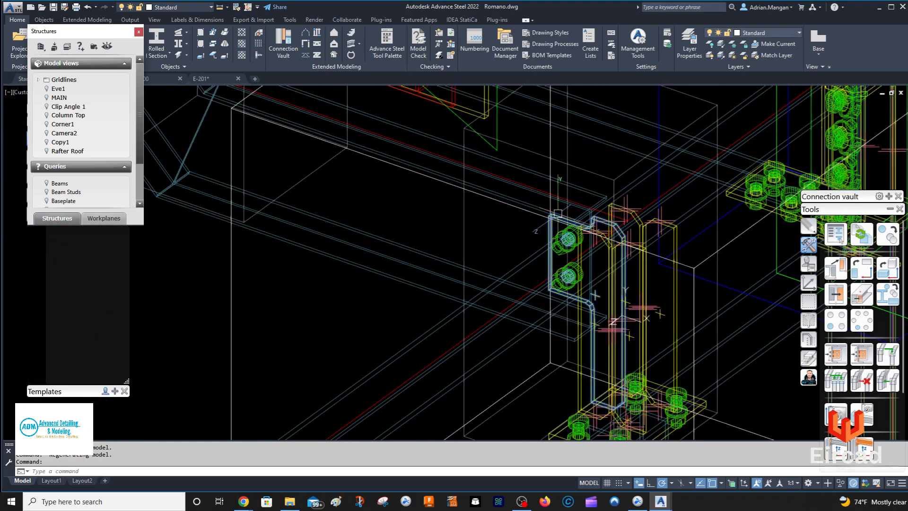
right_click(559, 186)
mouse_move(610, 304)
click(615, 340)
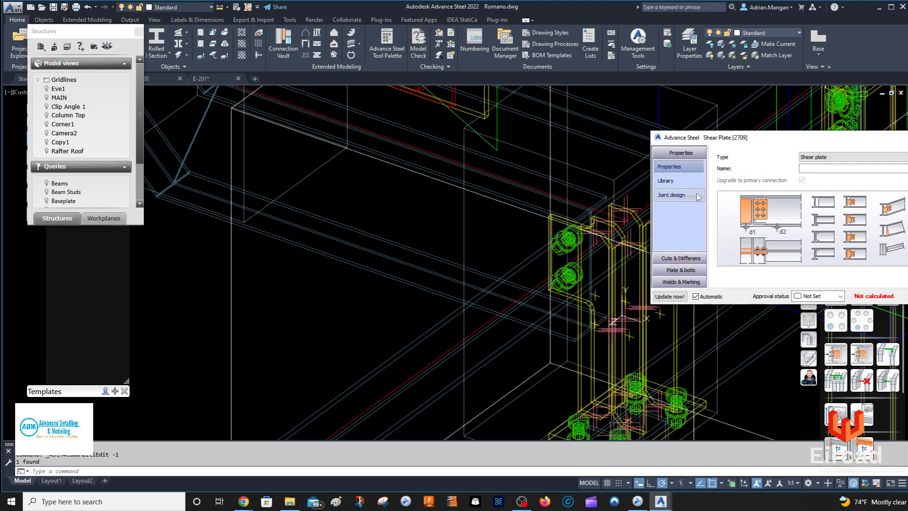
click(682, 270)
click(826, 163)
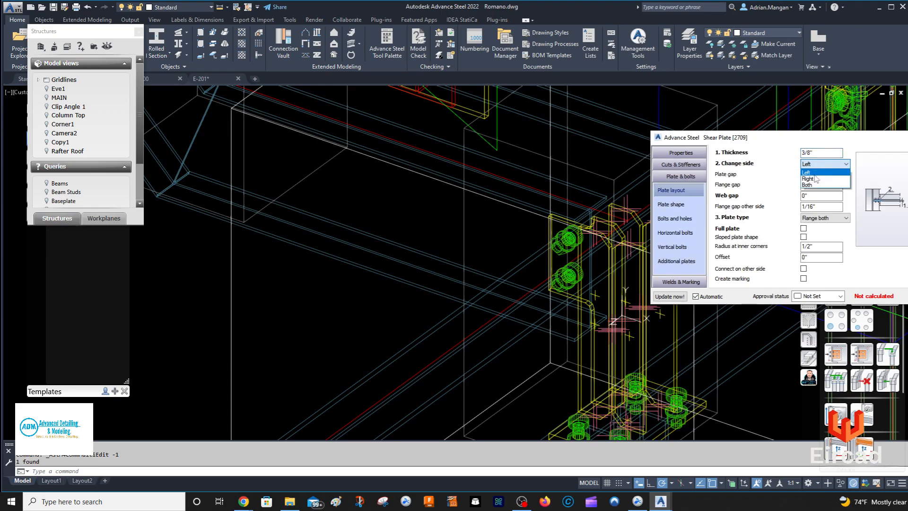
click(814, 178)
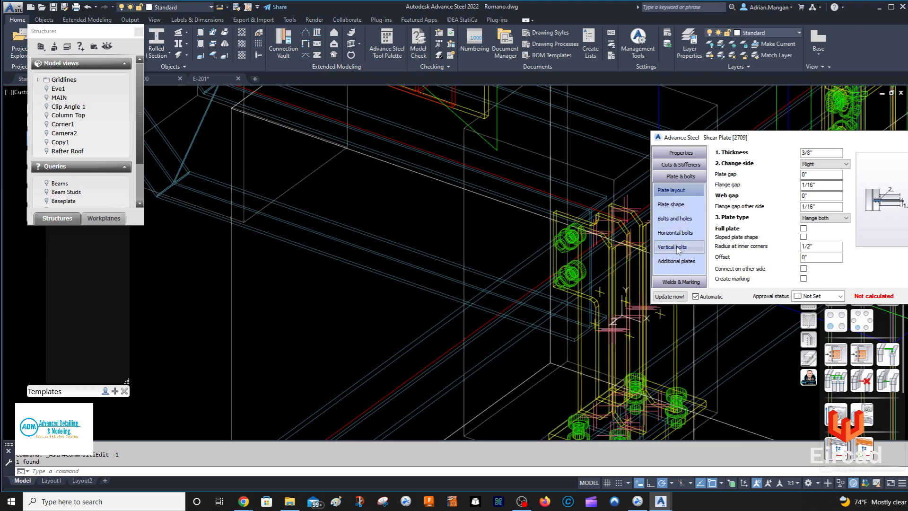
Step: Invert the direction of the shear plate's bolts and close the connection settings
click(675, 218)
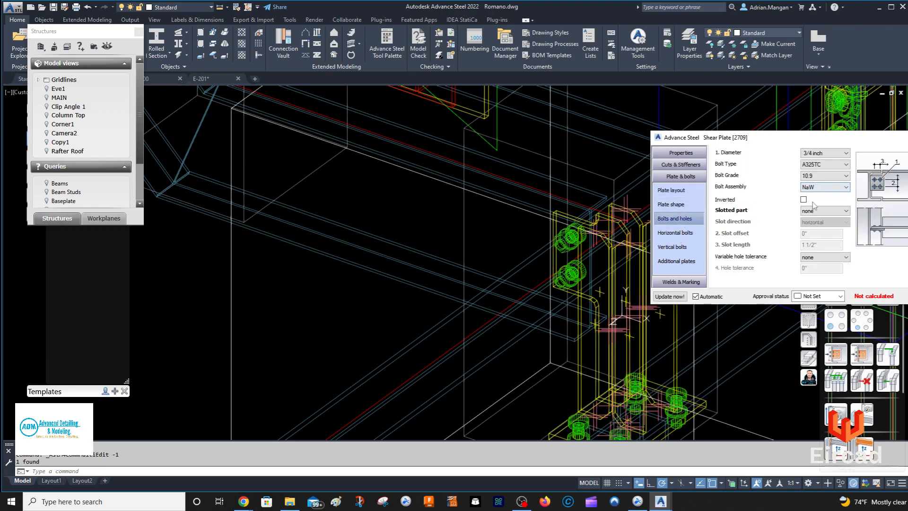
click(803, 200)
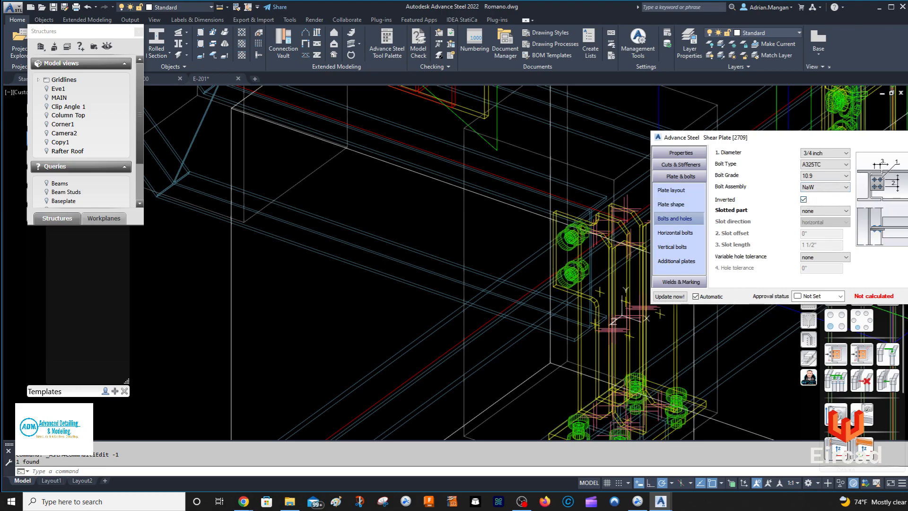
key(Escape)
shift+middle_drag(683, 177, 688, 183)
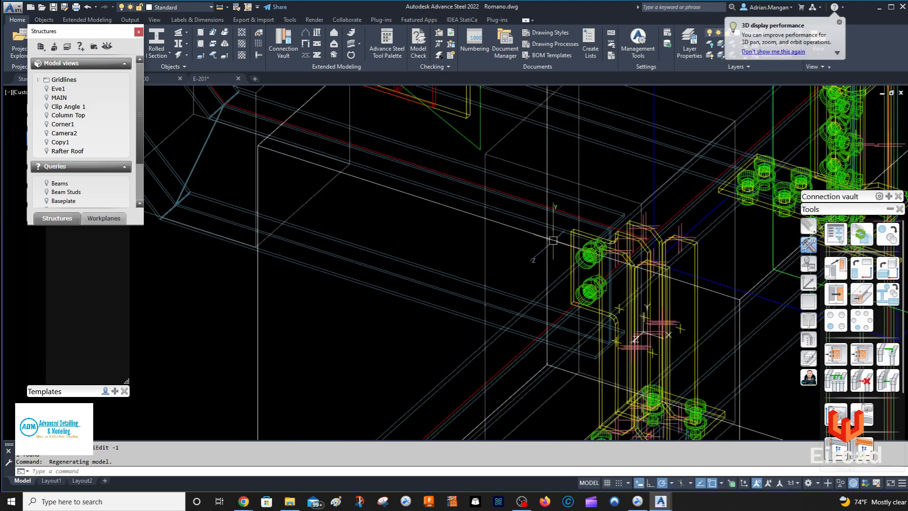
click(539, 208)
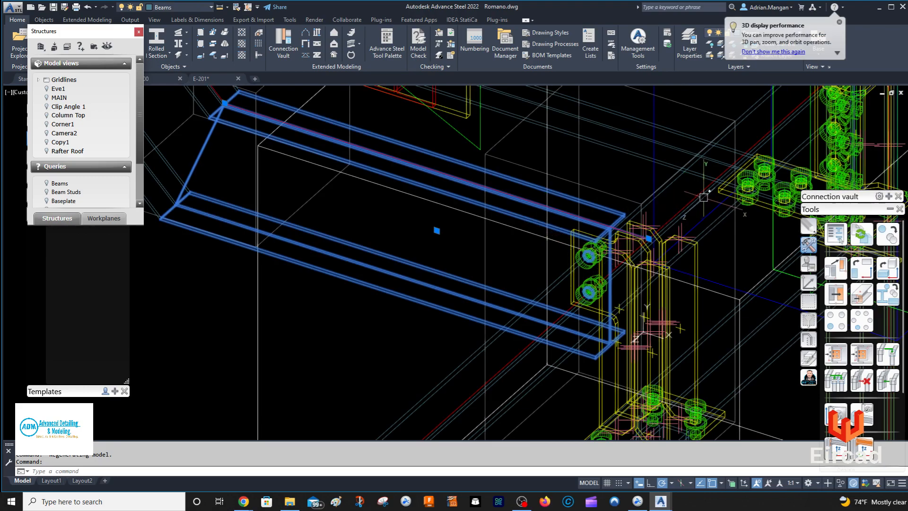
key(Escape)
key(Escape)
click(586, 205)
key(Escape)
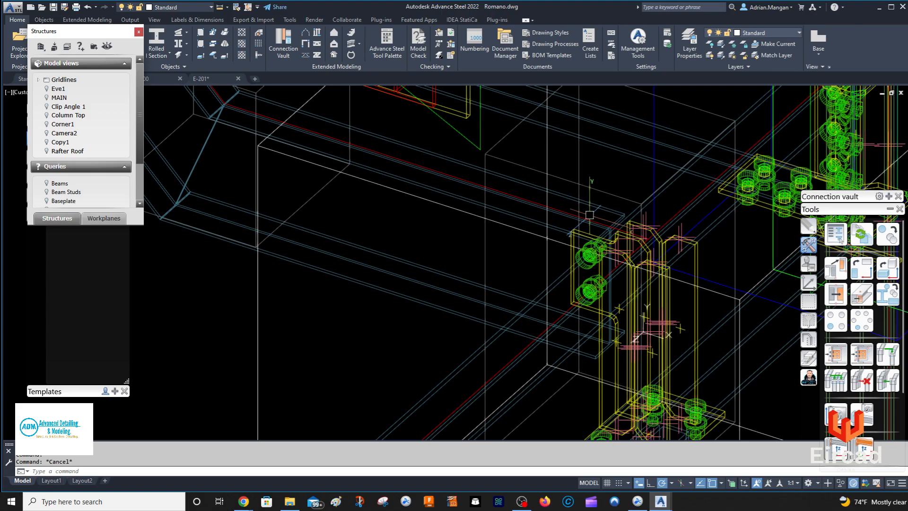
middle_drag(368, 136, 357, 127)
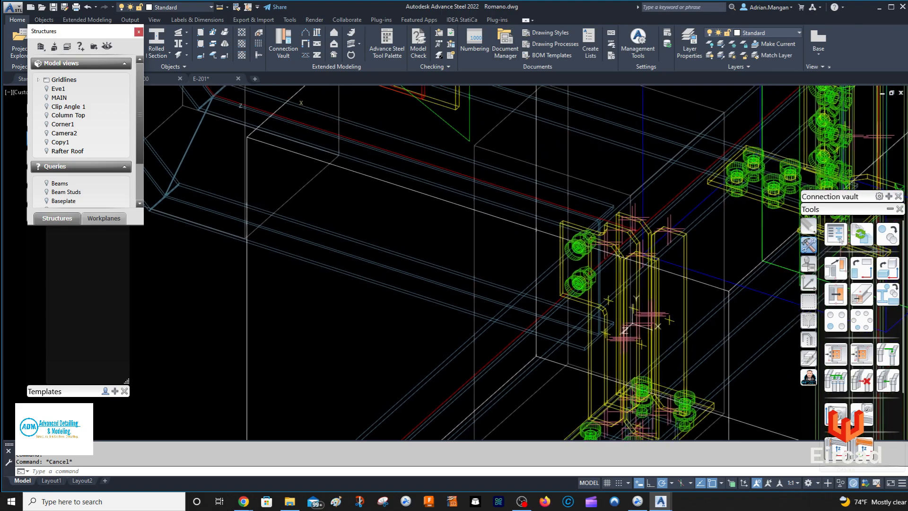
Step: Switch to drawing E-201 and update the elevation detail by selecting its upper beam
click(204, 80)
scroll(496, 189, down, 3)
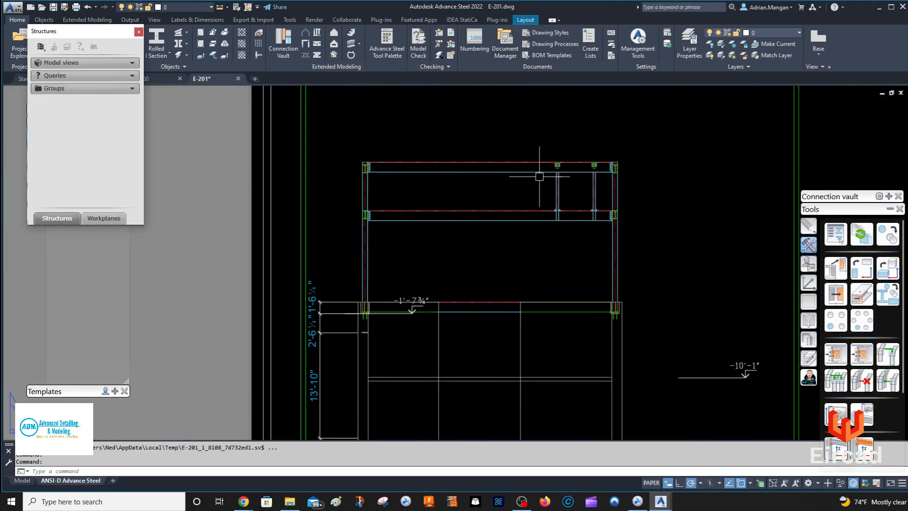
scroll(539, 172, up, 3)
click(540, 172)
click(138, 31)
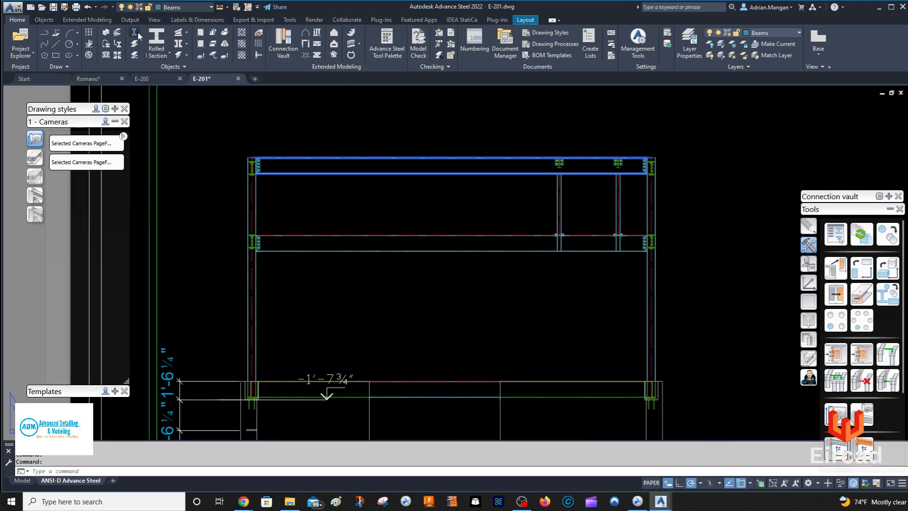
click(195, 20)
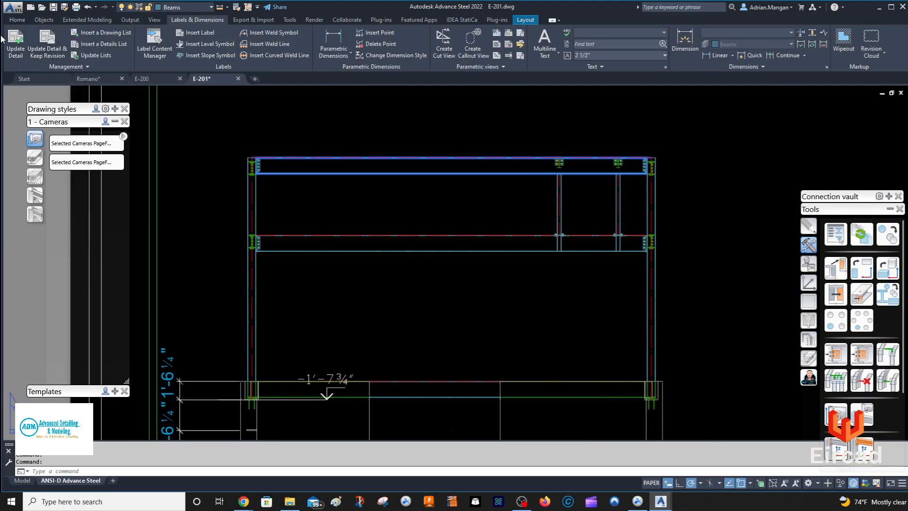
click(19, 43)
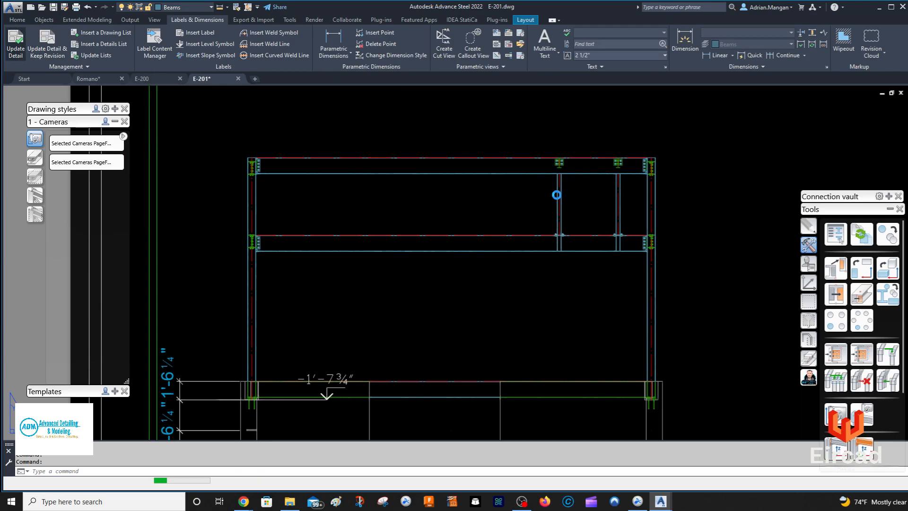
Step: Examine the revised post and beam connections in the updated gridline B elevation on E-201
scroll(558, 178, up, 6)
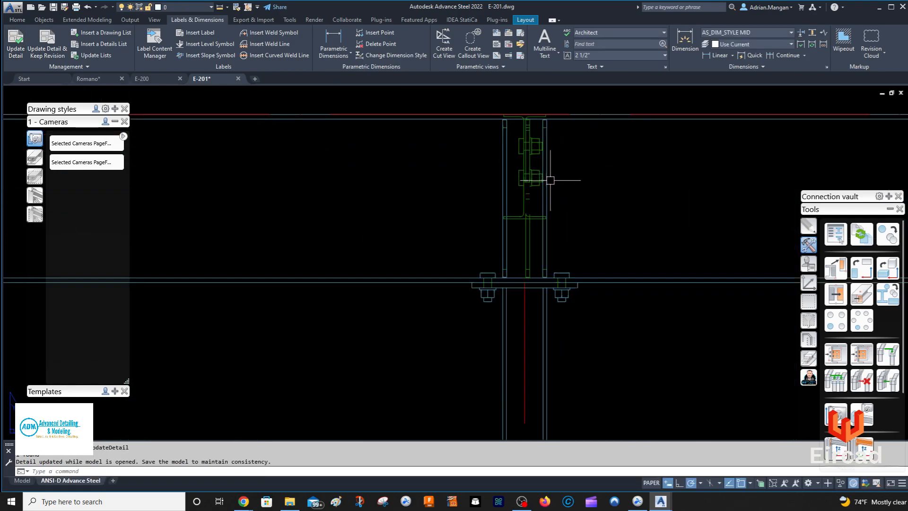
scroll(547, 199, down, 6)
scroll(549, 205, down, 4)
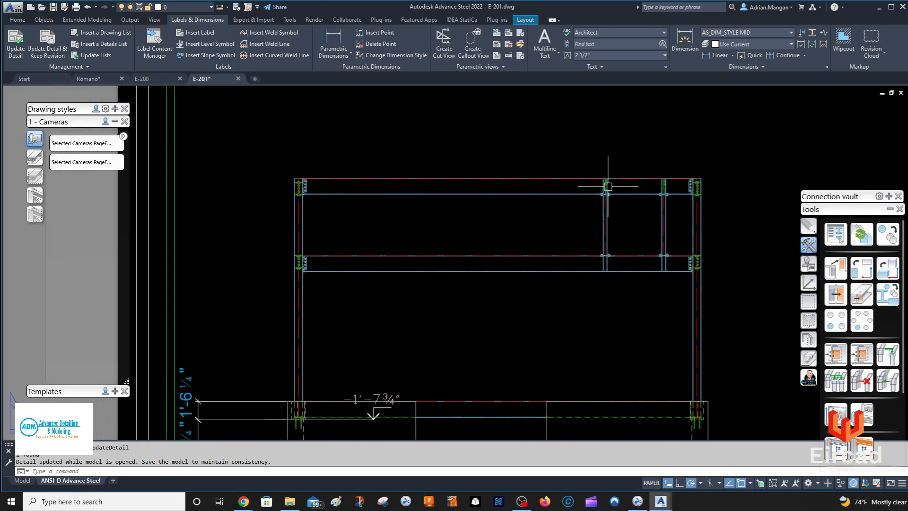
scroll(576, 222, down, 2)
scroll(532, 203, down, 4)
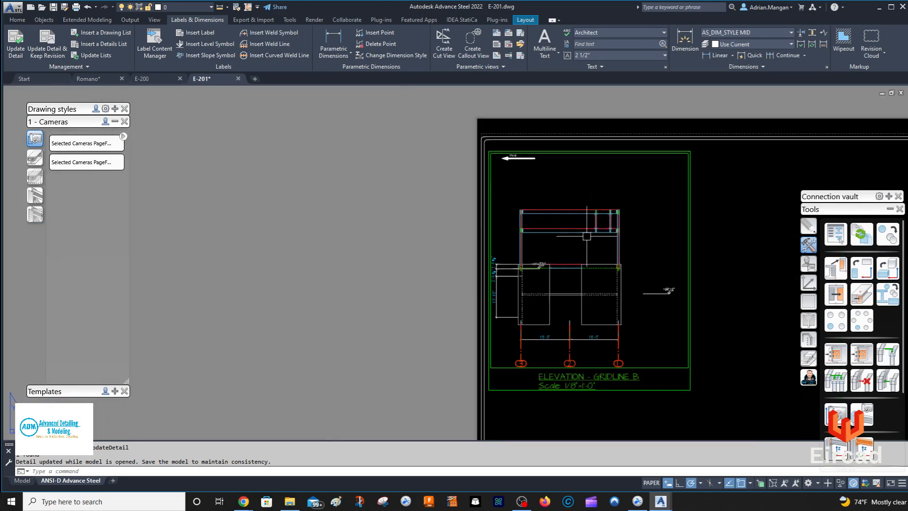
scroll(532, 203, up, 4)
scroll(532, 203, down, 4)
key(Escape)
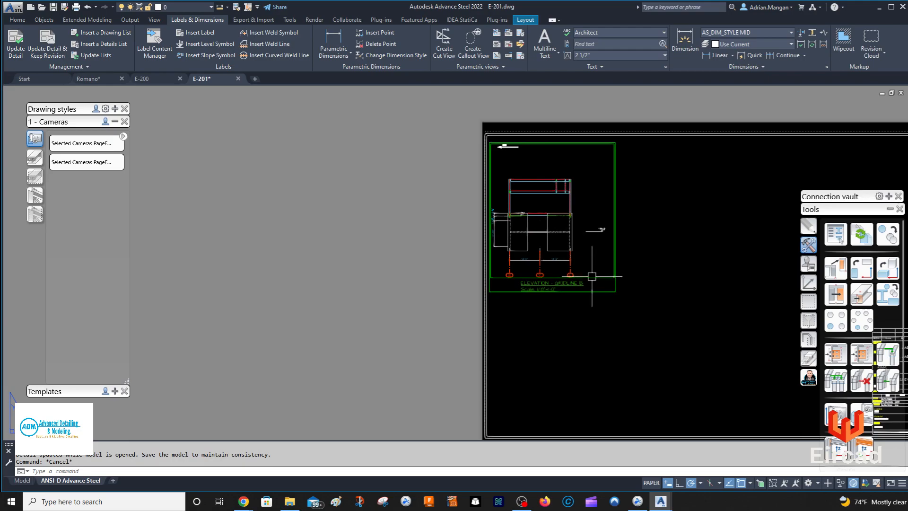
Step: Switch to drawing E-200 and examine its elevation around the upper beam and posts
click(161, 82)
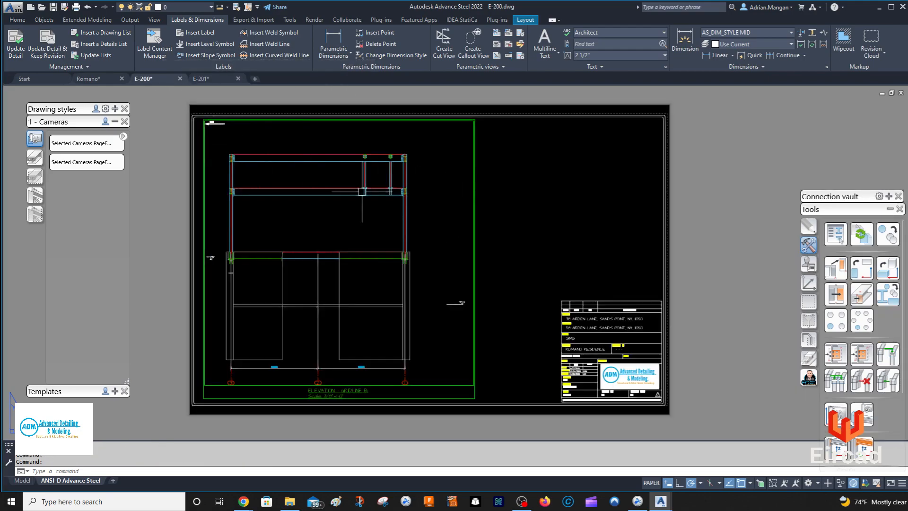
scroll(470, 368, up, 4)
scroll(466, 371, down, 4)
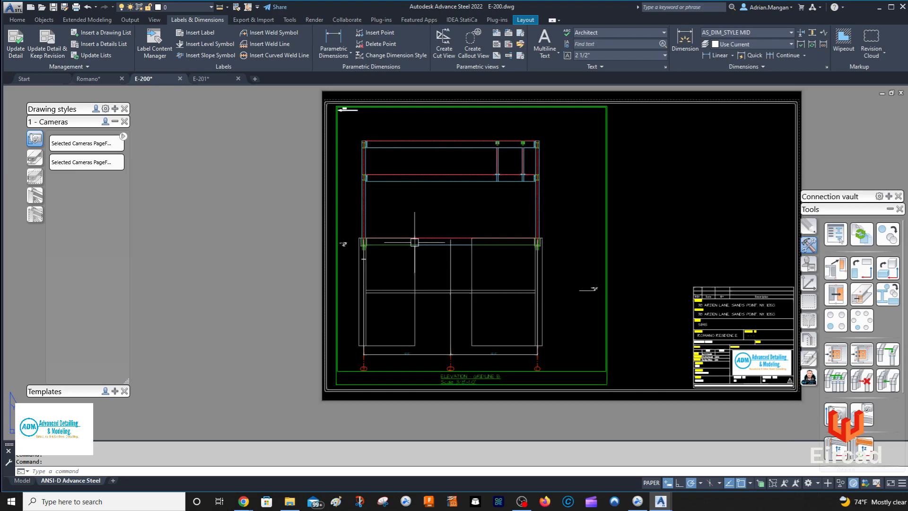
scroll(518, 253, up, 4)
scroll(713, 336, down, 6)
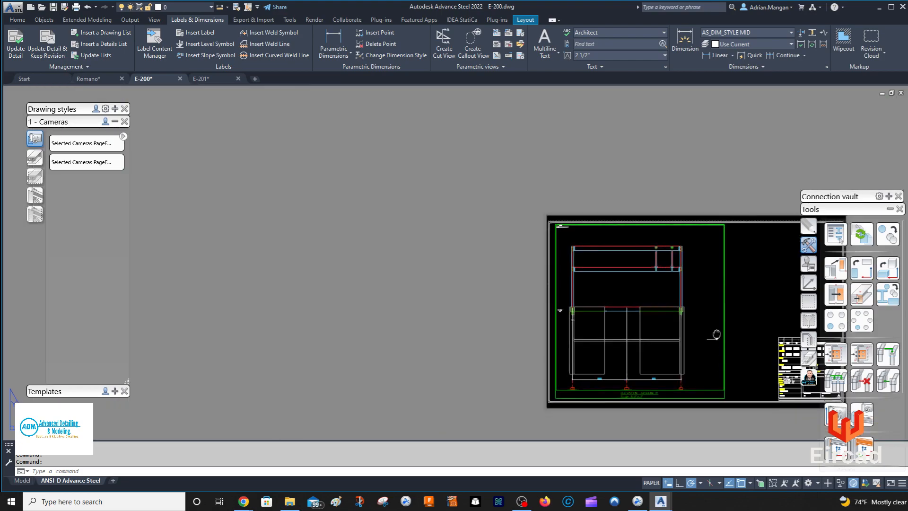
Step: Set the scale of the gridline B elevation detail on E-200 to 1/4"=1'-0"
scroll(710, 335, up, 2)
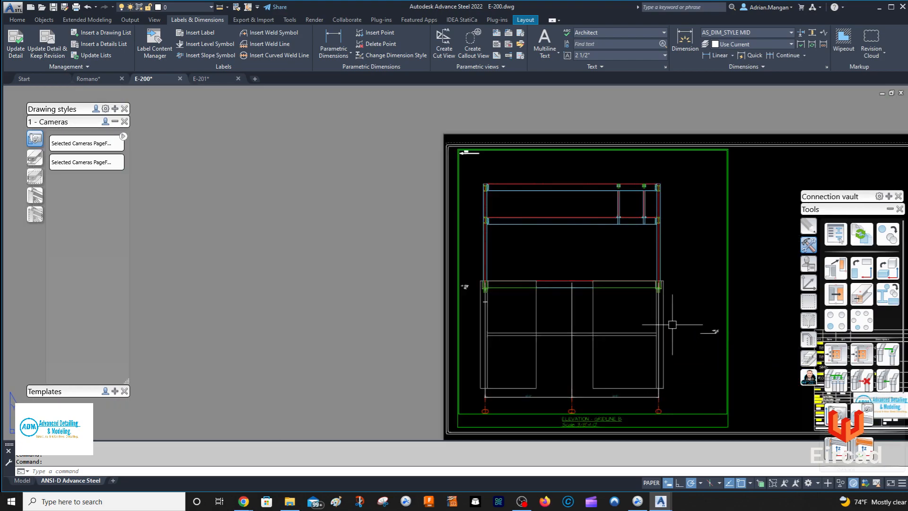
scroll(671, 314, down, 4)
scroll(599, 312, up, 2)
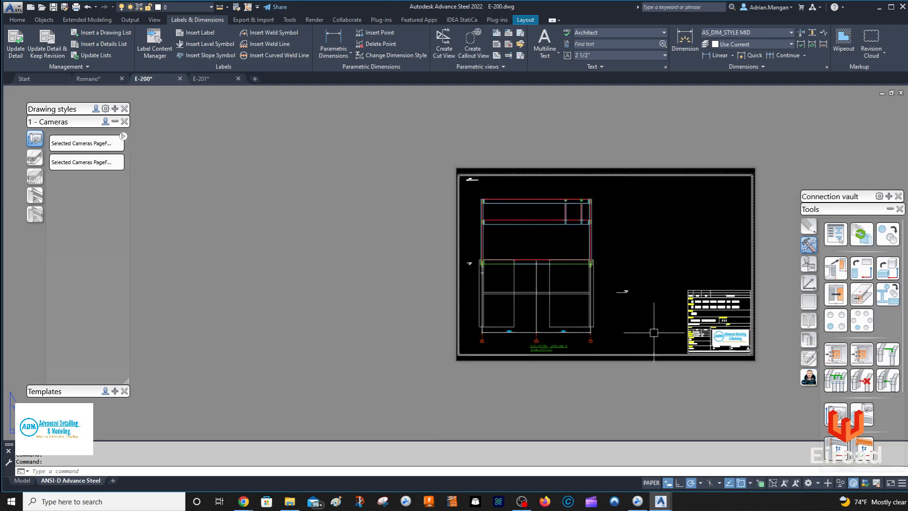
double_click(634, 351)
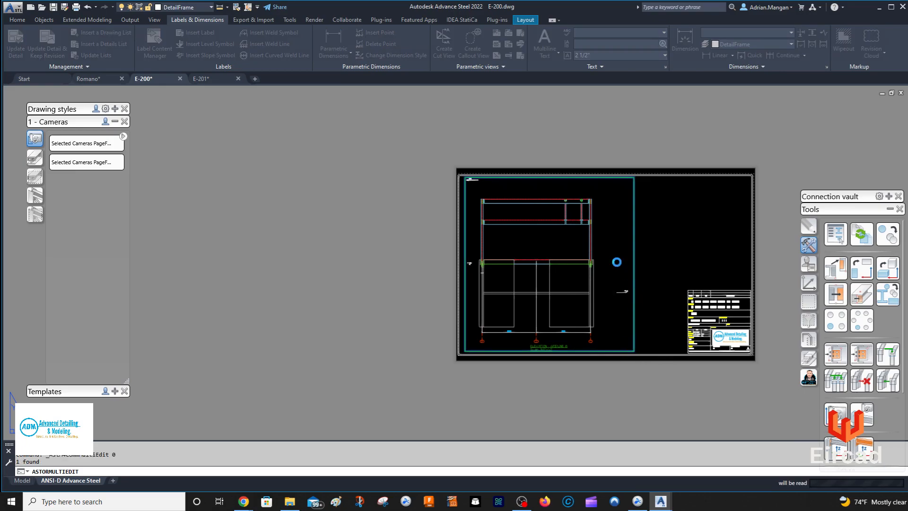
click(716, 185)
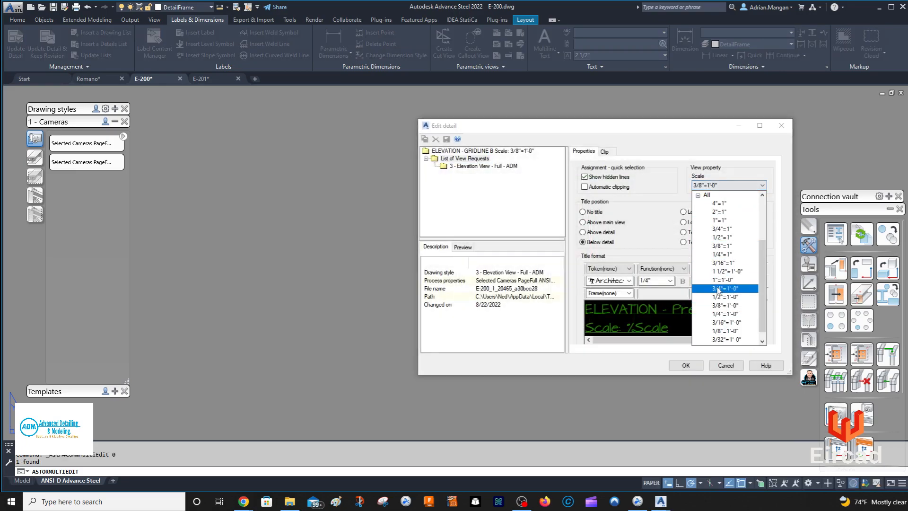
click(723, 314)
click(693, 368)
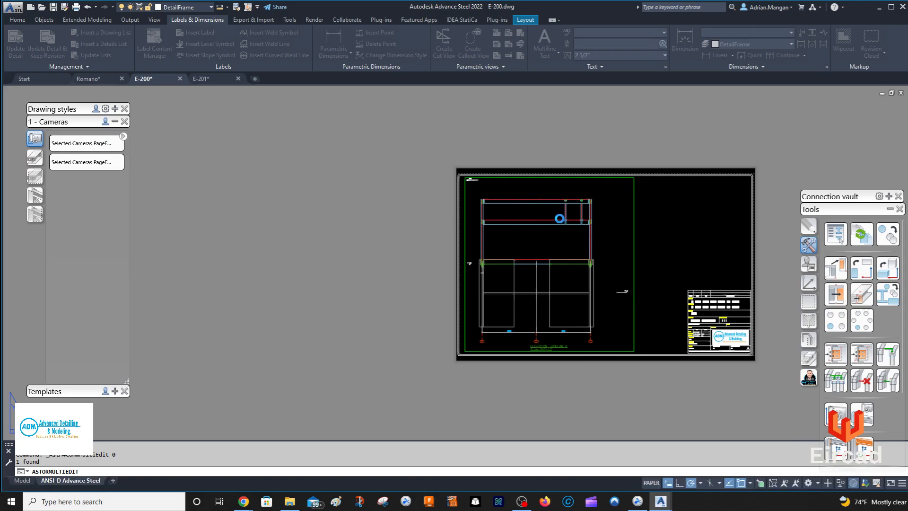
Step: Examine the rescaled gridline B elevation, including its beams, dimensions and title
scroll(520, 210, up, 4)
middle_drag(519, 210, 578, 153)
scroll(598, 180, down, 2)
scroll(598, 179, up, 4)
scroll(624, 170, down, 2)
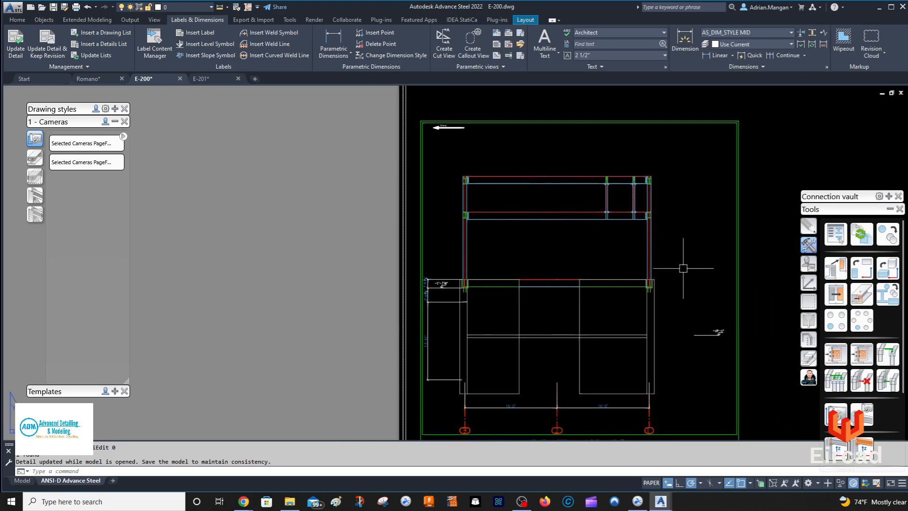
scroll(684, 273, down, 2)
middle_drag(684, 273, 647, 211)
Step: Open the Drawing Style Manager and show the objects presentation rules of the user style 3 - Elevation View - Full - ADM
click(131, 18)
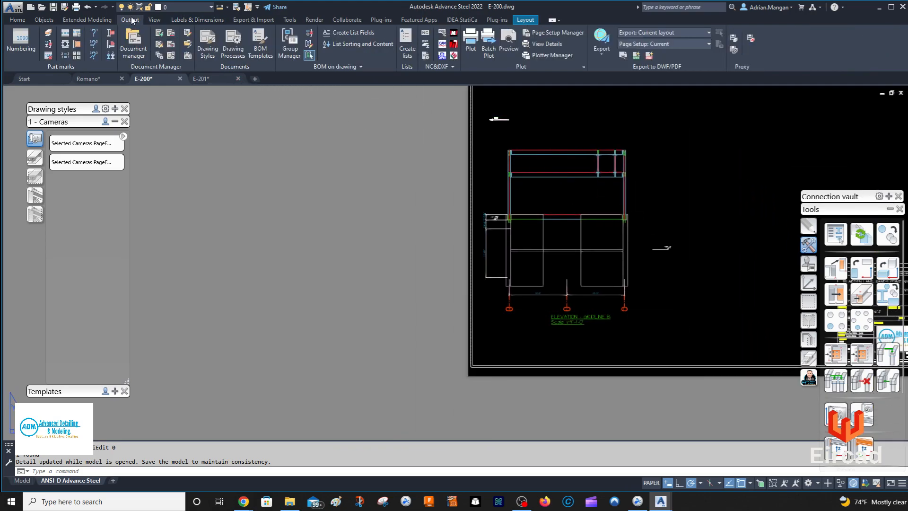
click(160, 46)
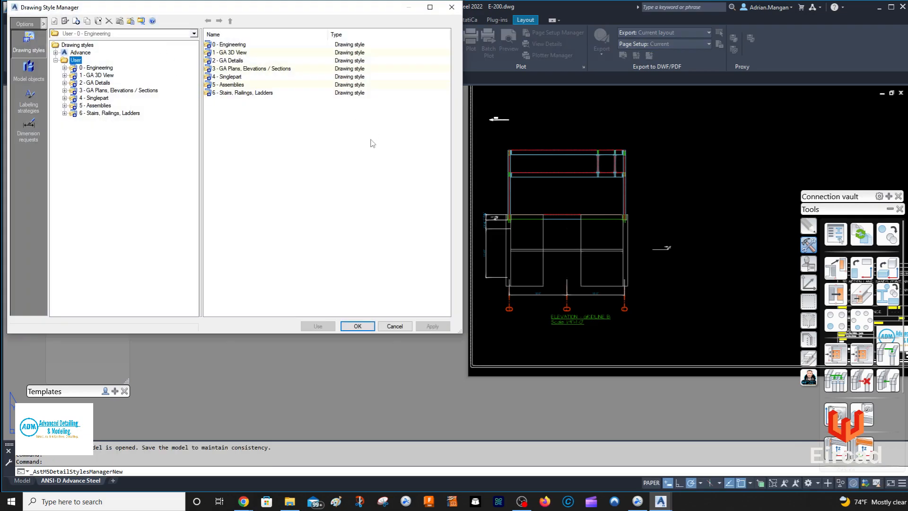
click(64, 91)
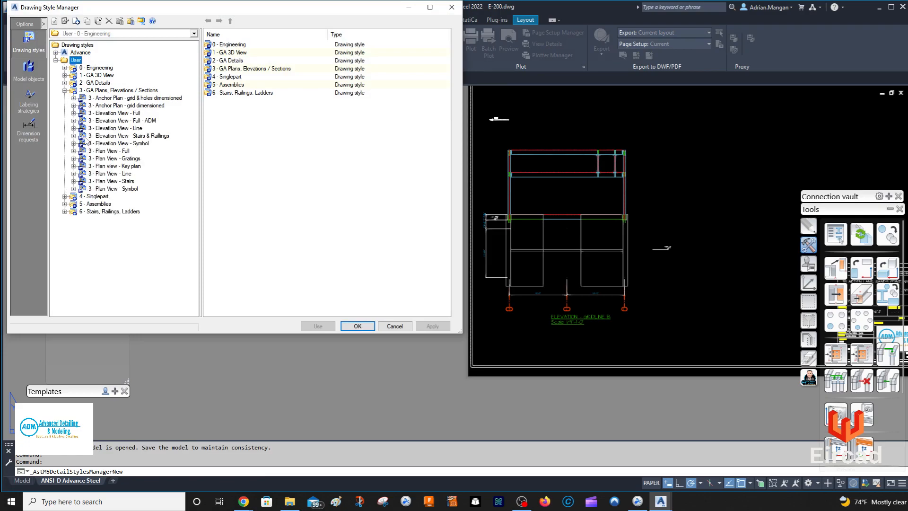
click(118, 122)
click(73, 120)
click(82, 128)
click(113, 129)
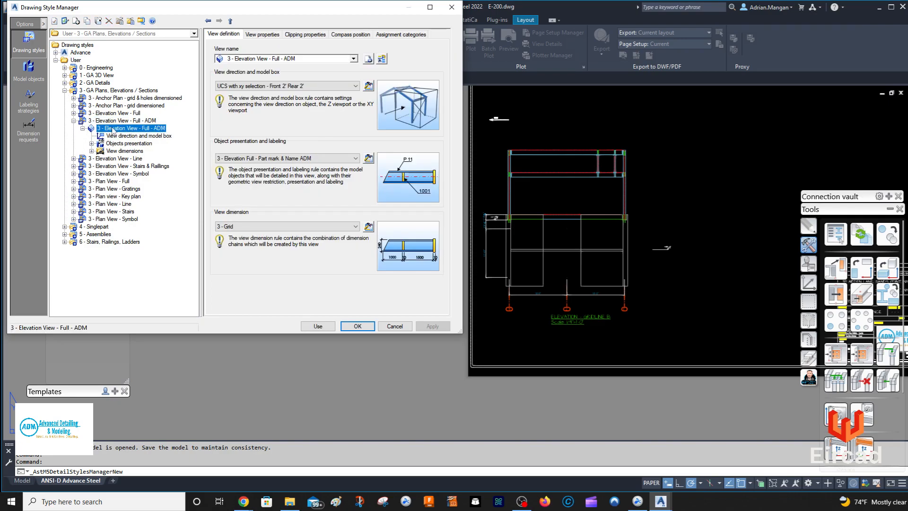
click(124, 144)
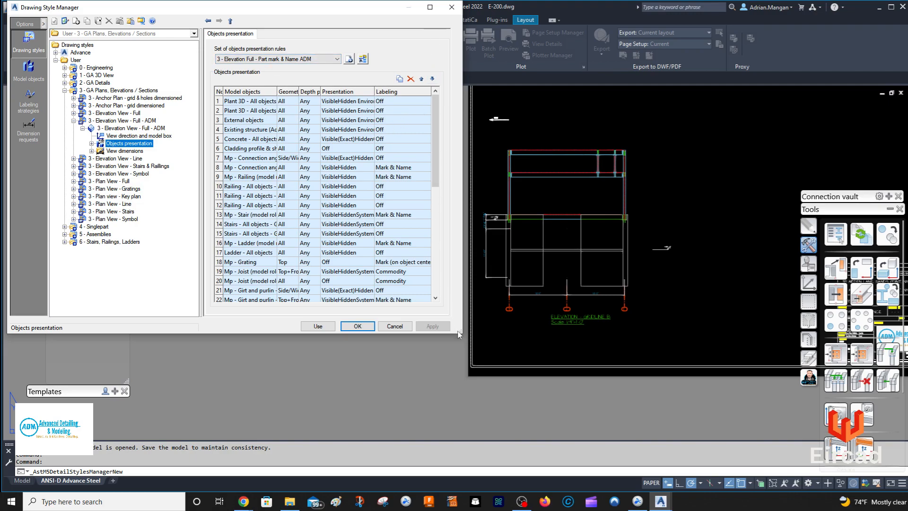
Step: Enlarge the Drawing Style Manager and examine the beam rules in the objects presentation list against the elevation drawing
mouse_move(462, 335)
mouse_down()
mouse_move(575, 414)
mouse_move(680, 425)
mouse_up()
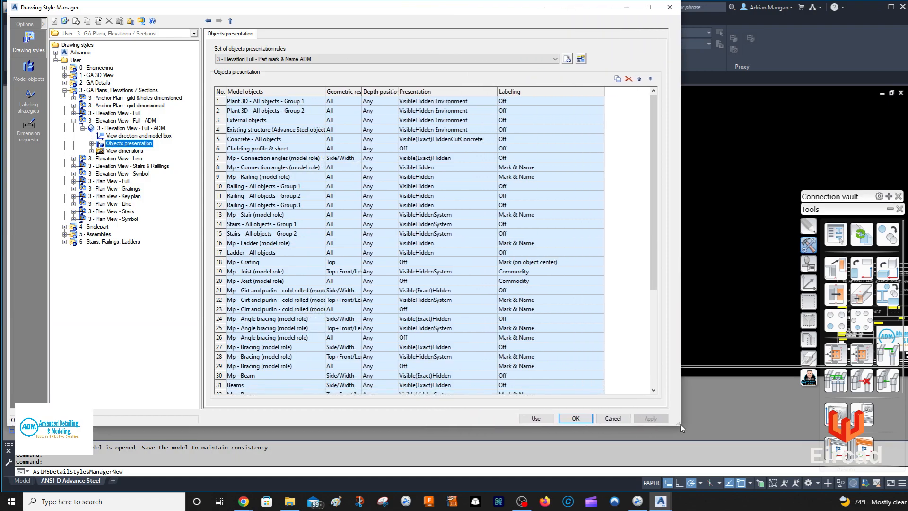
scroll(260, 167, down, 2)
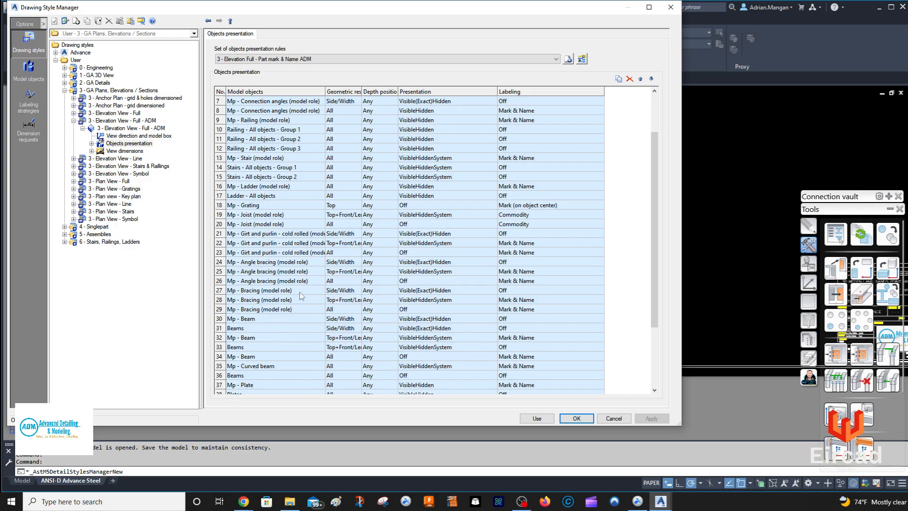
scroll(305, 296, down, 2)
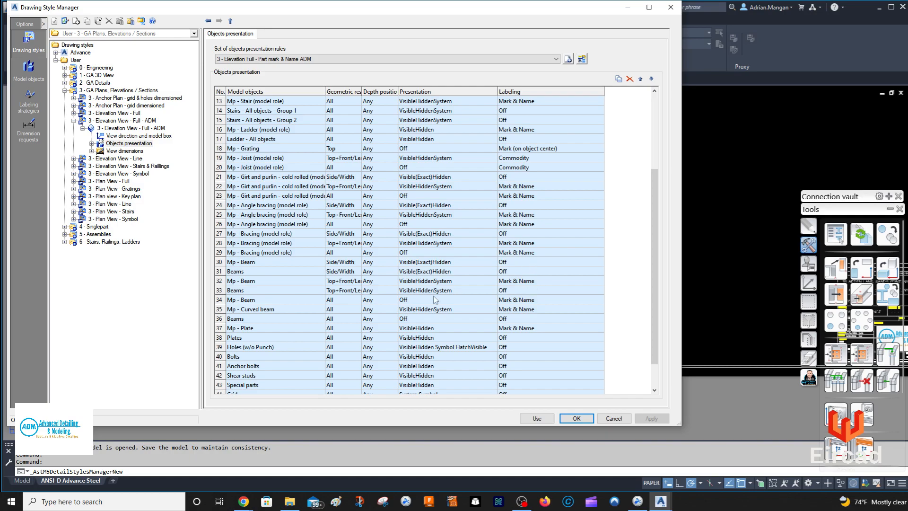
click(222, 301)
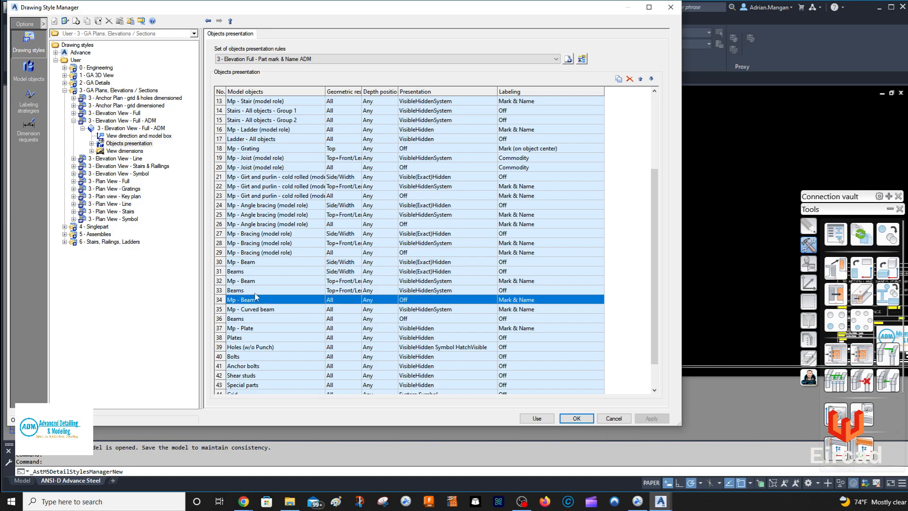
click(218, 279)
click(217, 299)
mouse_move(504, 13)
mouse_down()
mouse_move(580, 367)
mouse_move(544, 356)
mouse_up()
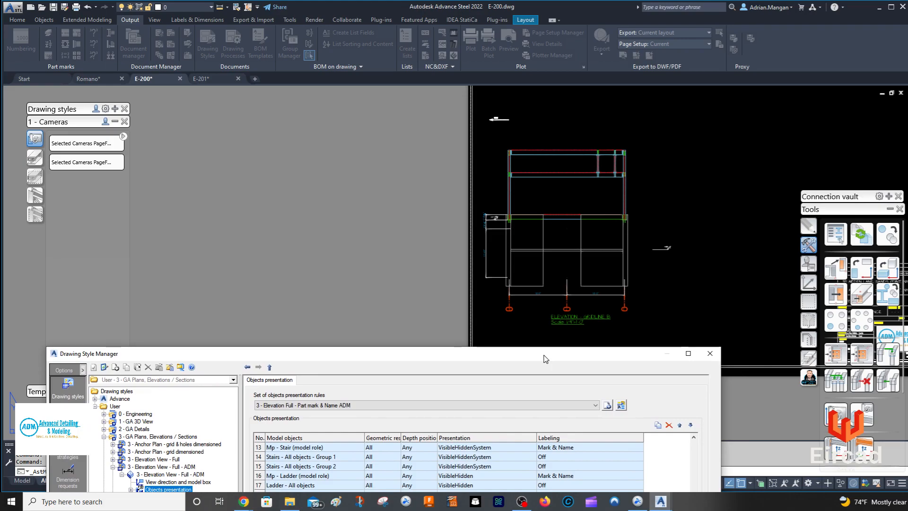
mouse_move(544, 356)
mouse_down()
mouse_move(594, 185)
mouse_move(652, 89)
mouse_move(652, 67)
mouse_up()
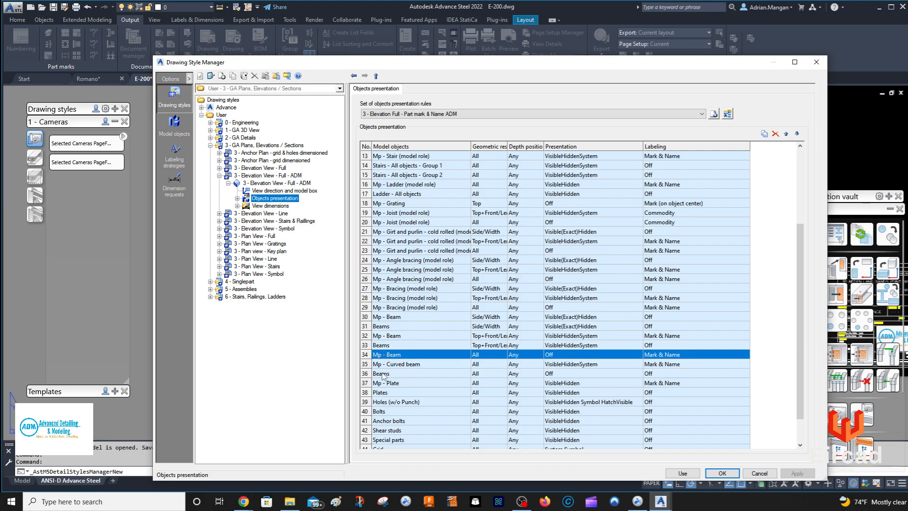
Step: Move the Beams rule with geometric restriction All up five places, directly above the Beams rule for Side/Width
click(368, 375)
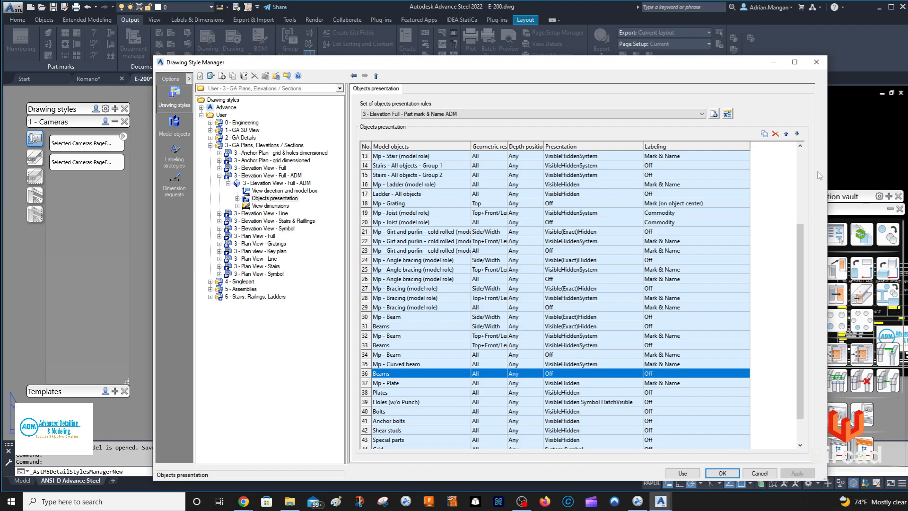
click(785, 135)
click(786, 134)
click(785, 134)
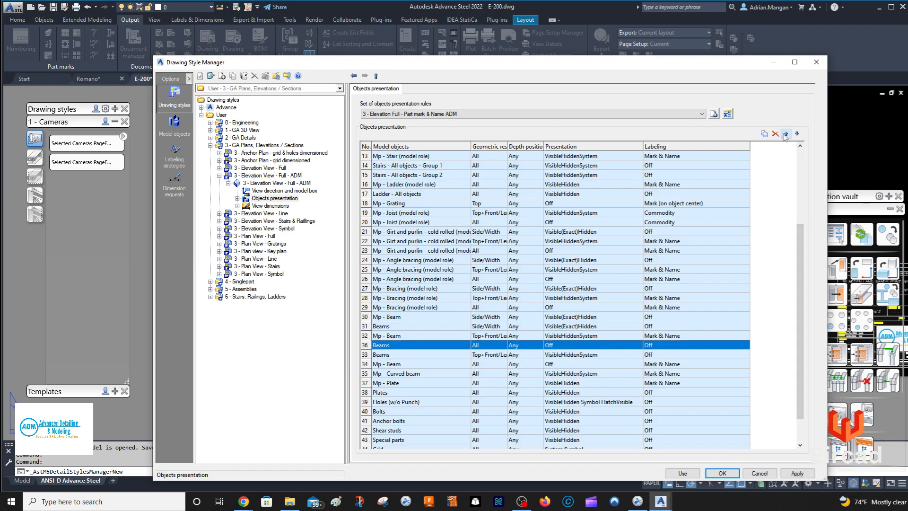
click(786, 134)
click(785, 134)
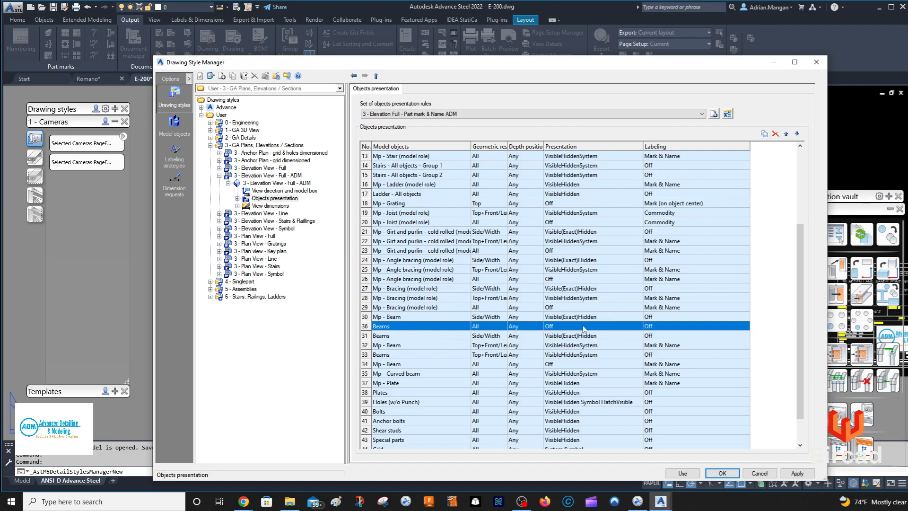
Step: Set the presentation of the moved Beams rule to Visible
click(570, 328)
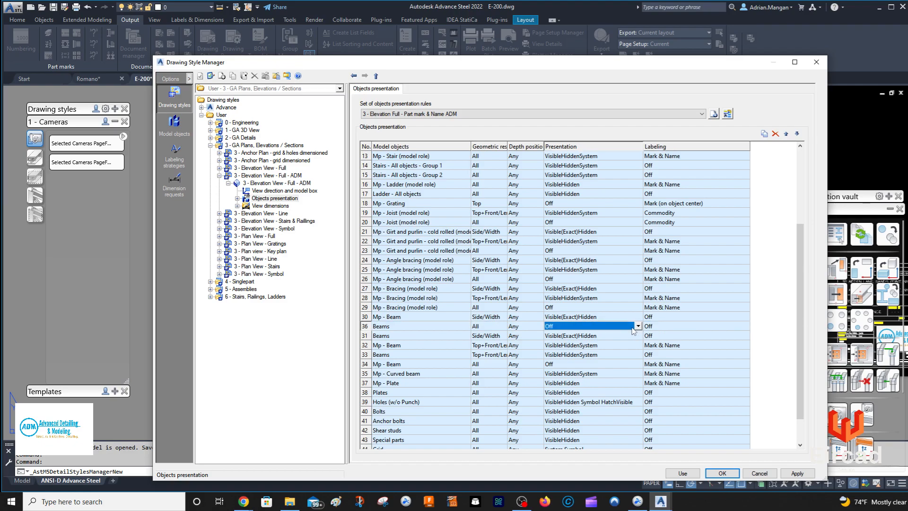
double_click(638, 329)
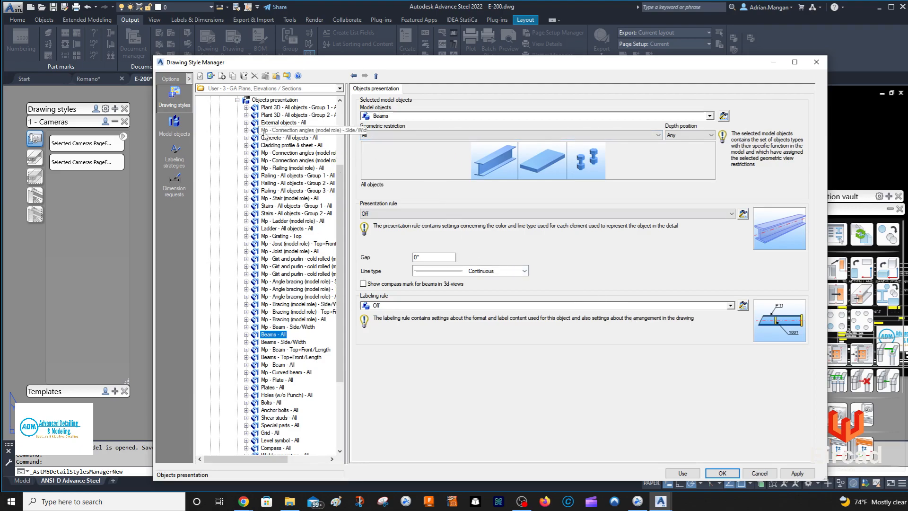
click(275, 100)
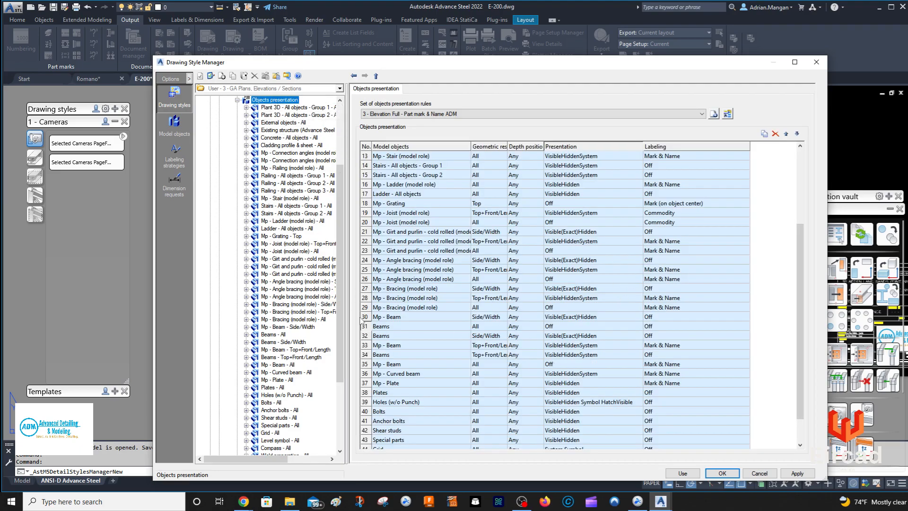
click(634, 328)
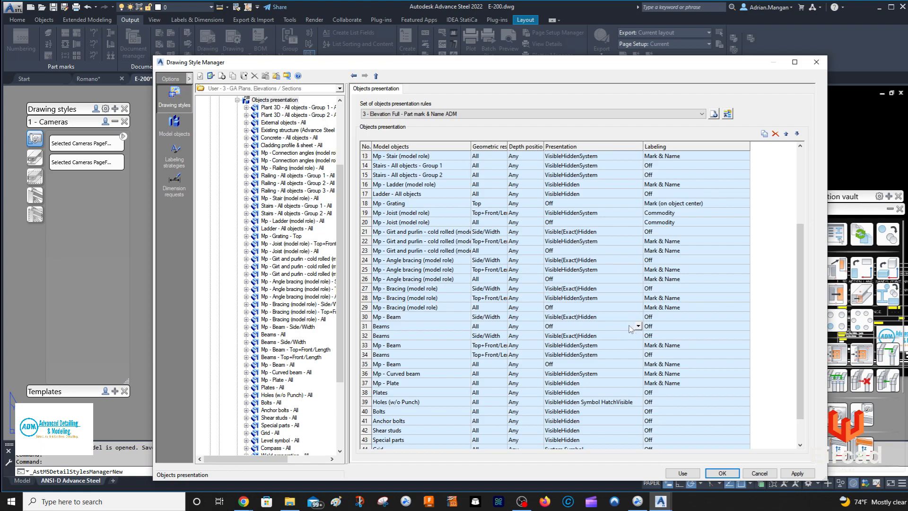
click(579, 329)
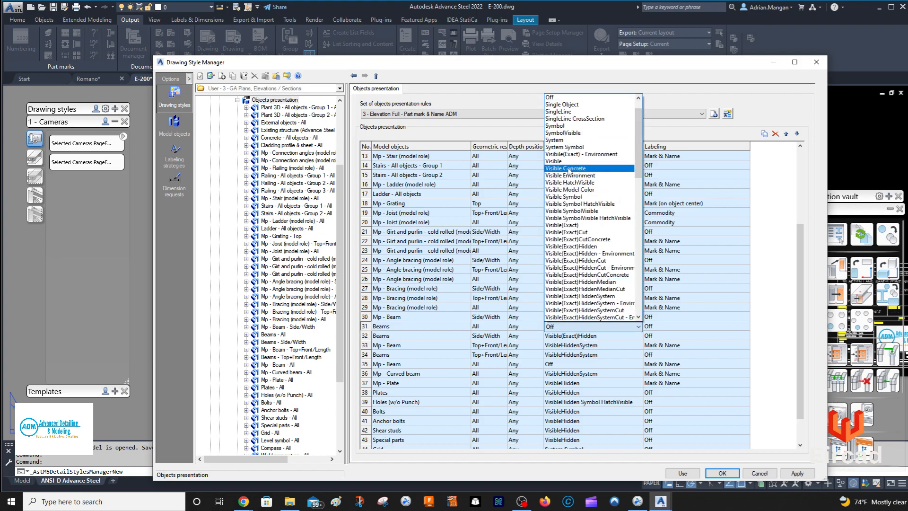
click(569, 165)
click(638, 326)
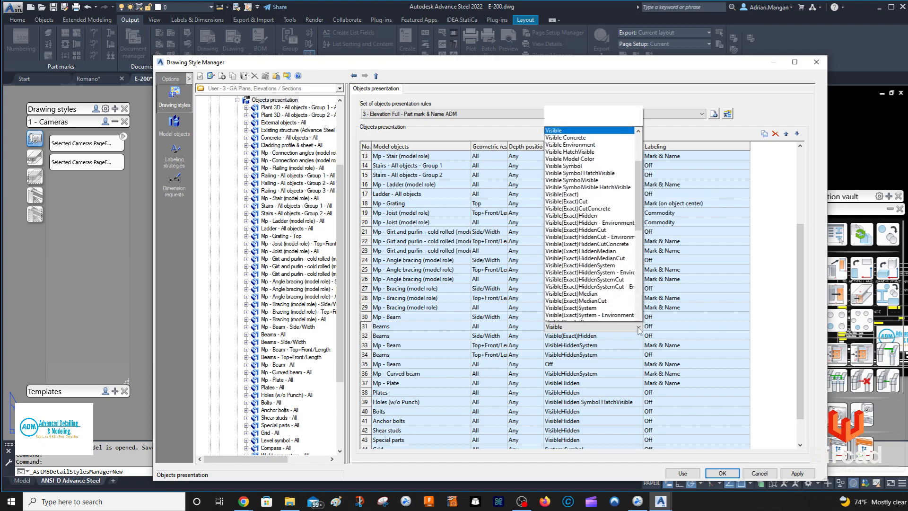
click(573, 328)
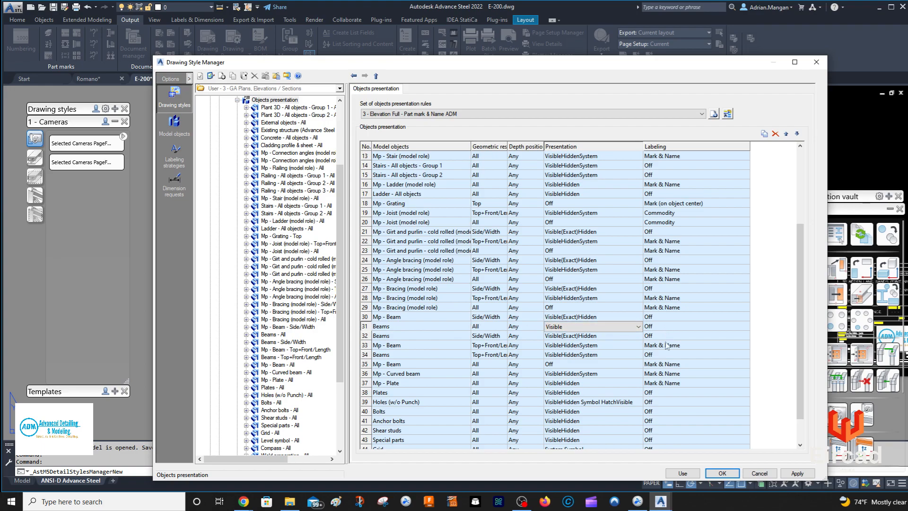
Step: Set the scale in the view properties of 3 - Elevation View - Full - ADM to 1/4"=1'-0"
scroll(270, 144, up, 3)
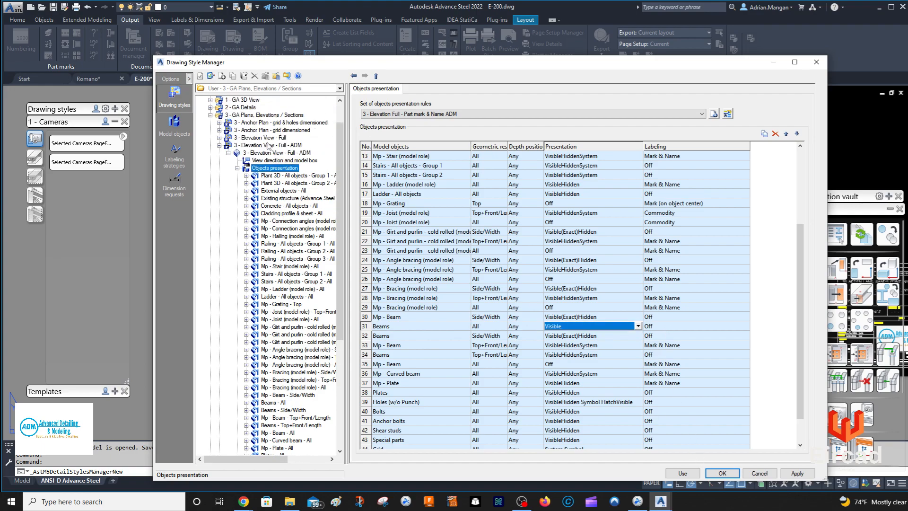
click(268, 145)
click(409, 89)
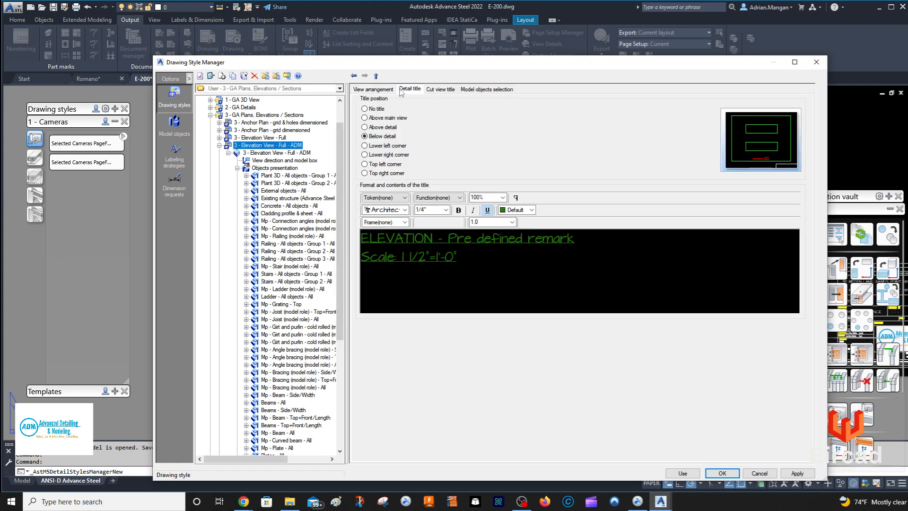
click(276, 153)
click(411, 90)
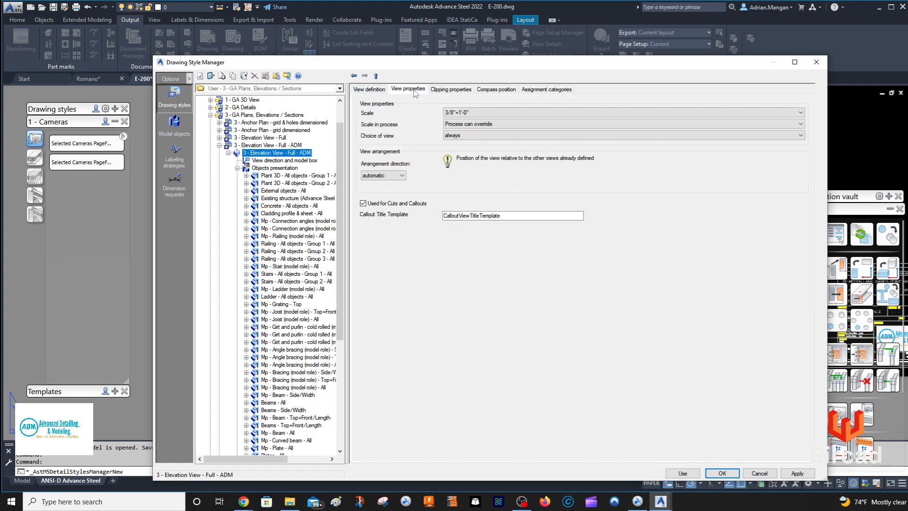
click(478, 113)
click(485, 241)
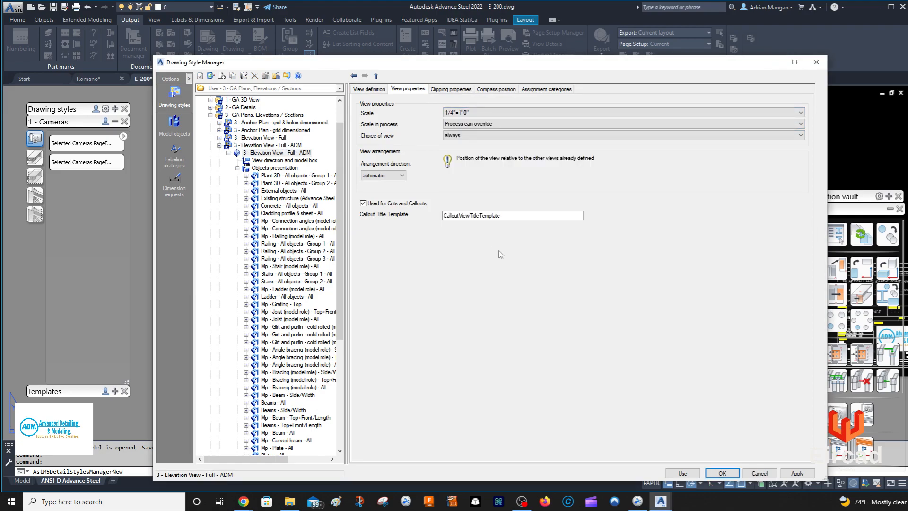
Step: Apply the modified drawing style to the gridline B elevation detail and inspect its upper beams
click(683, 474)
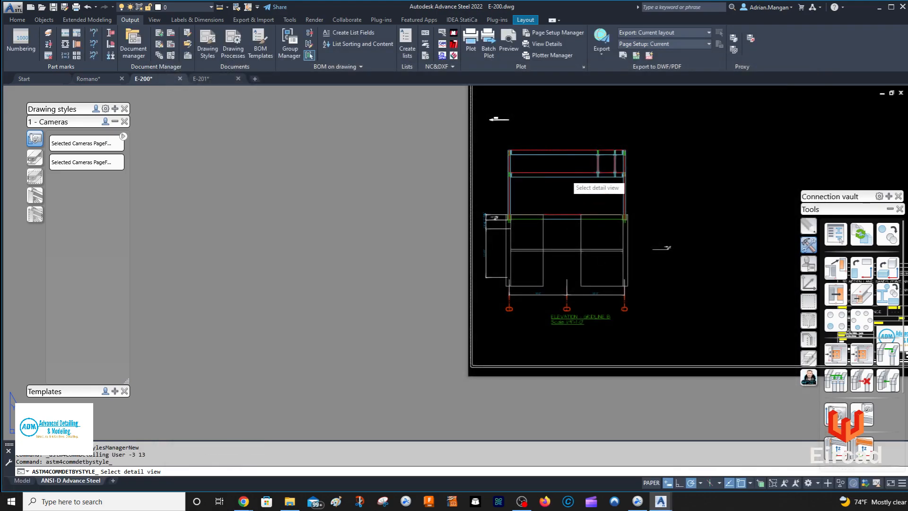
click(569, 142)
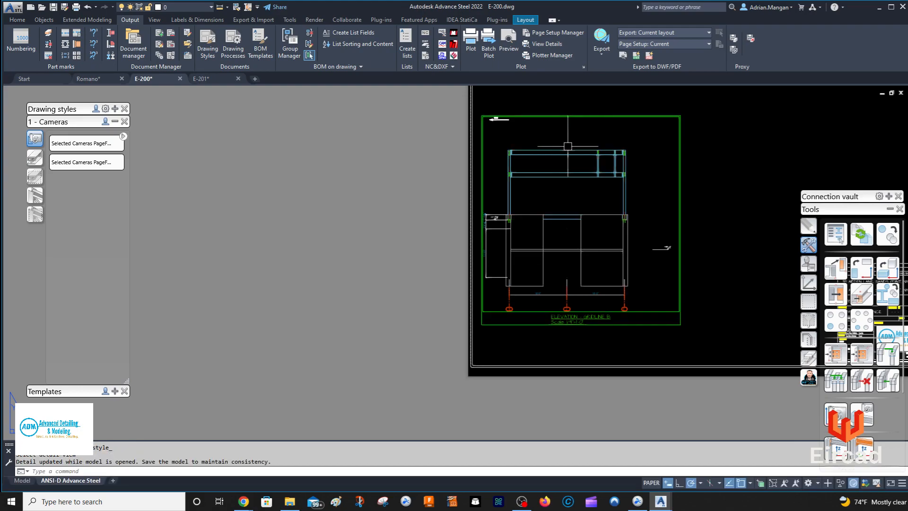
scroll(568, 145, up, 4)
mouse_move(670, 169)
middle_down()
mouse_move(523, 160)
mouse_move(508, 171)
middle_up()
scroll(619, 166, up, 2)
scroll(607, 273, down, 2)
Step: View the axes display settings of a beam in the elevation and close them
double_click(607, 290)
click(690, 171)
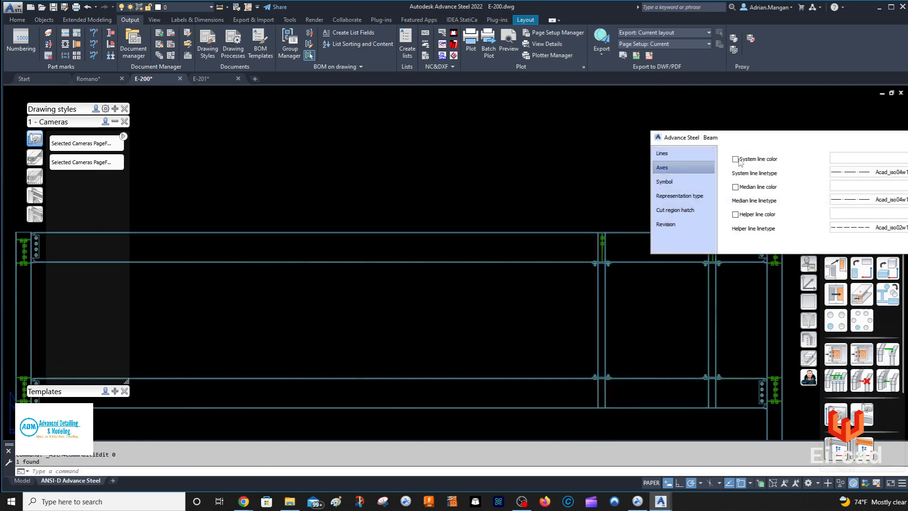
key(Escape)
Step: Update the gridline B elevation detail on E-200, selecting it through its upper beam
click(576, 240)
click(168, 19)
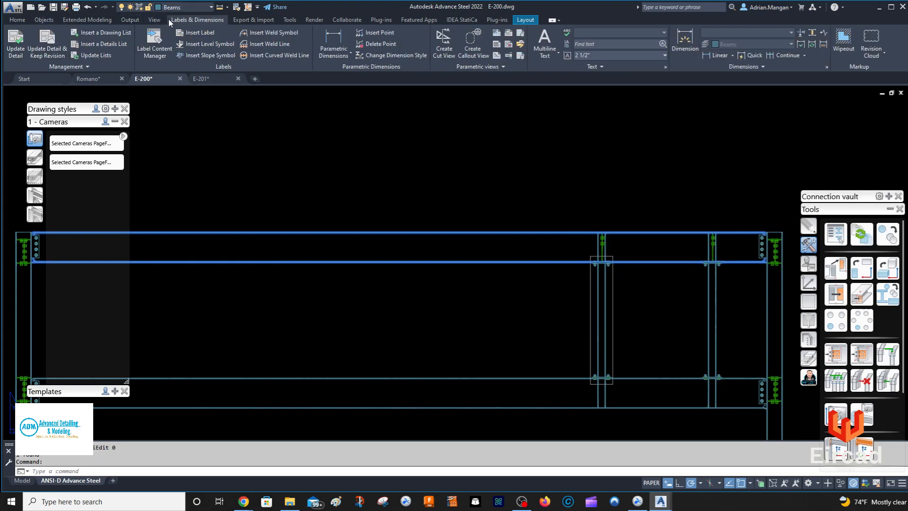
click(18, 44)
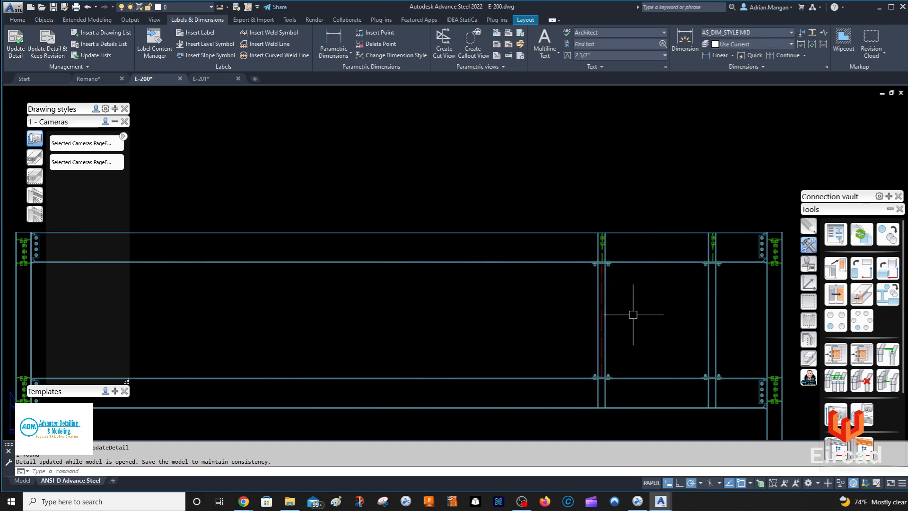
Step: Examine the updated gridline B elevation, checking the post connections at the upper beam and the column base plates with their anchor bolts
scroll(591, 279, up, 5)
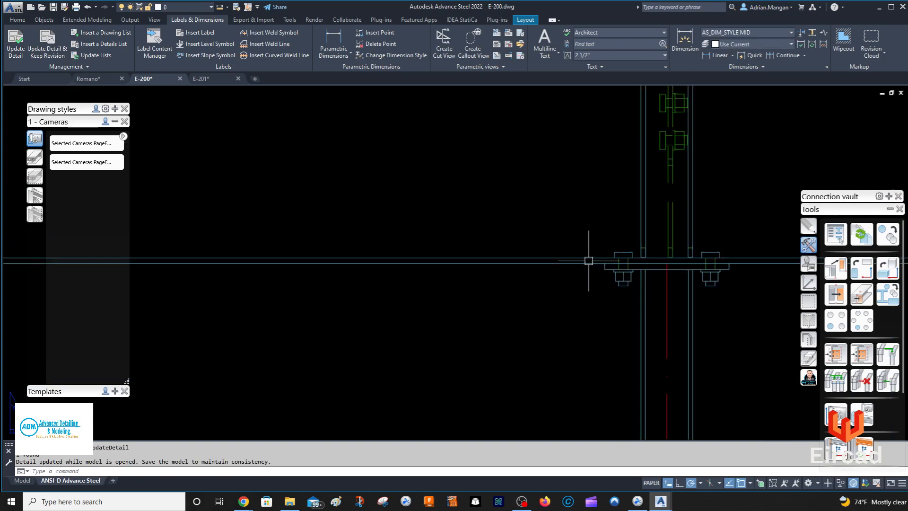
scroll(589, 261, down, 5)
scroll(578, 146, down, 4)
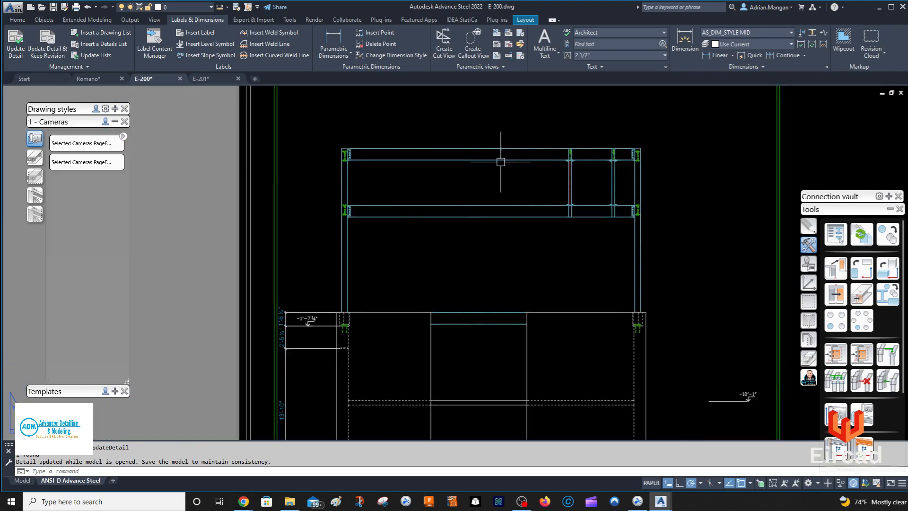
scroll(640, 299, up, 5)
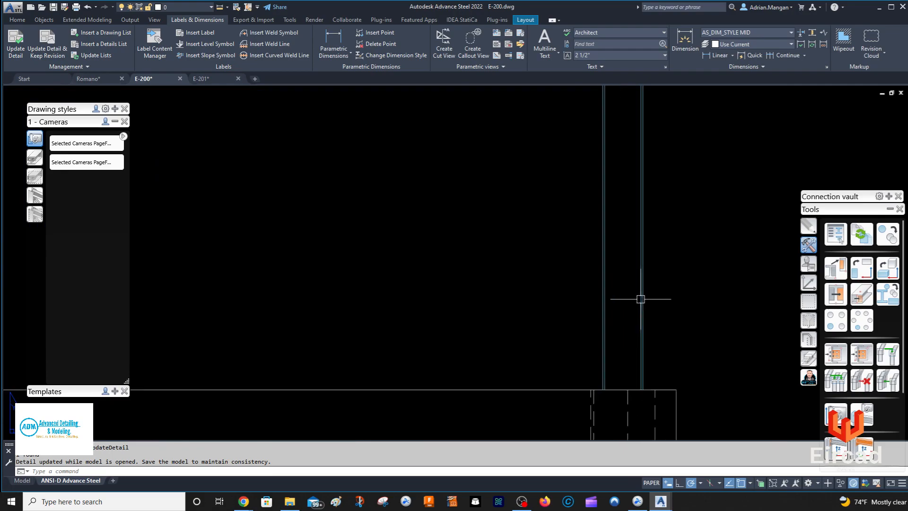
scroll(641, 298, down, 5)
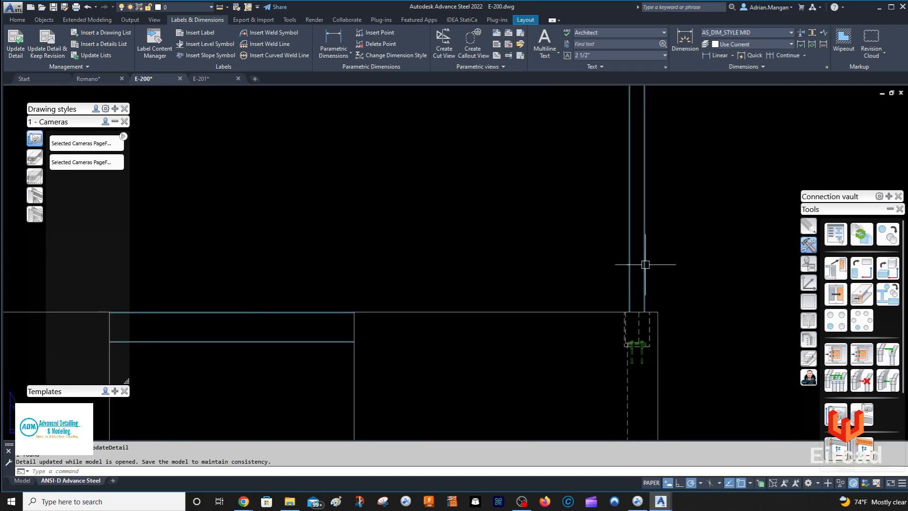
scroll(643, 298, up, 5)
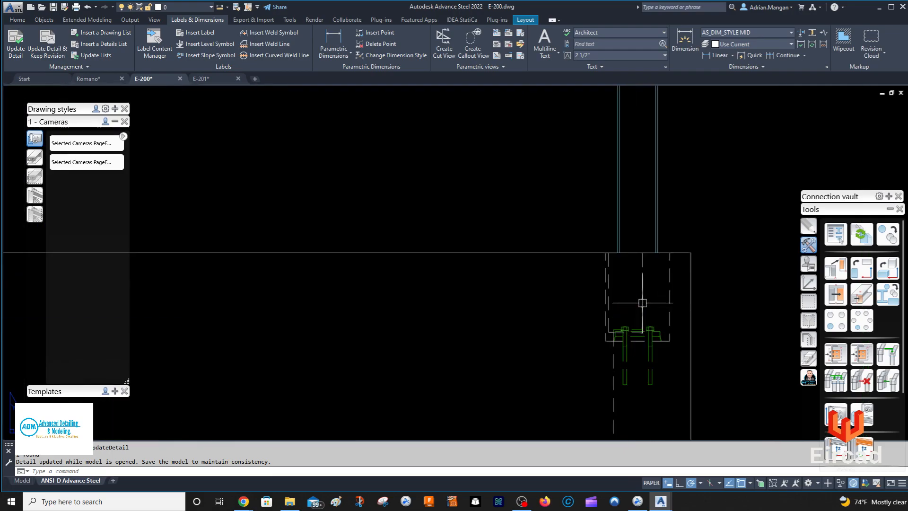
scroll(636, 314, down, 3)
scroll(635, 272, up, 5)
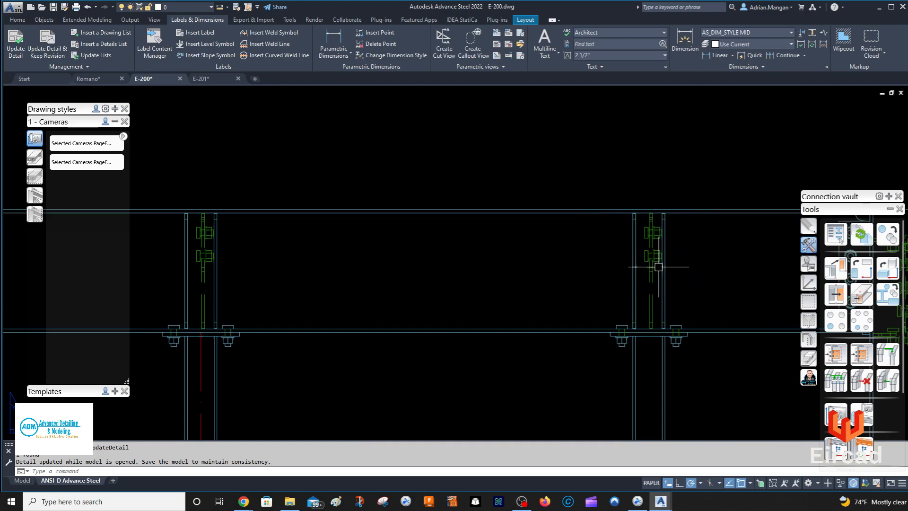
scroll(659, 267, down, 5)
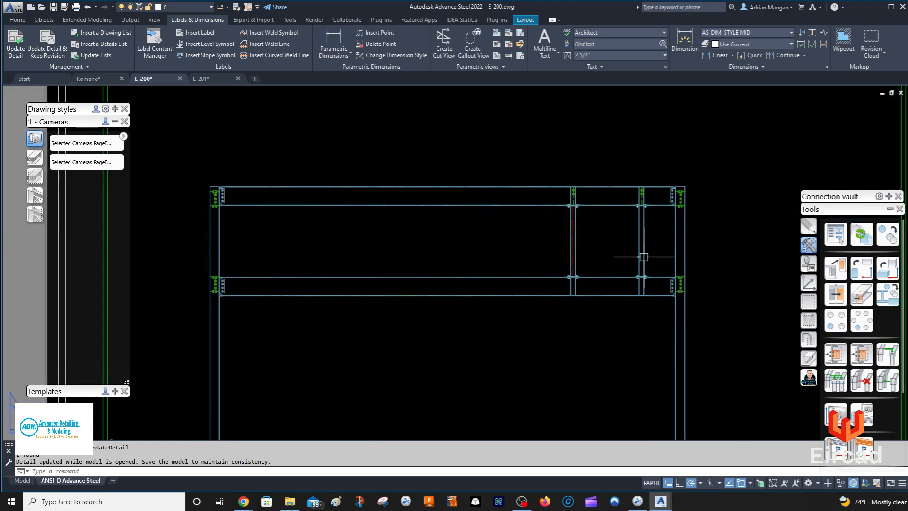
scroll(639, 262, down, 4)
middle_drag(639, 256, 633, 195)
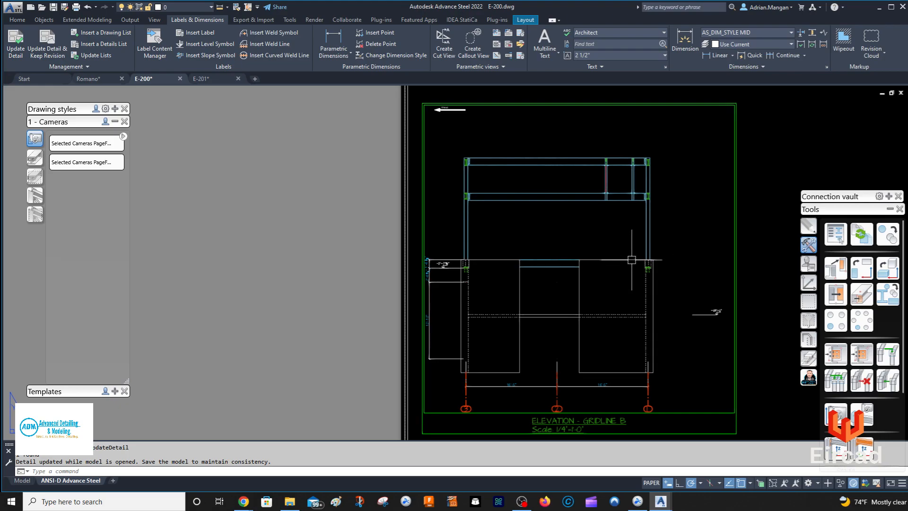
scroll(714, 309, up, 3)
scroll(721, 308, down, 3)
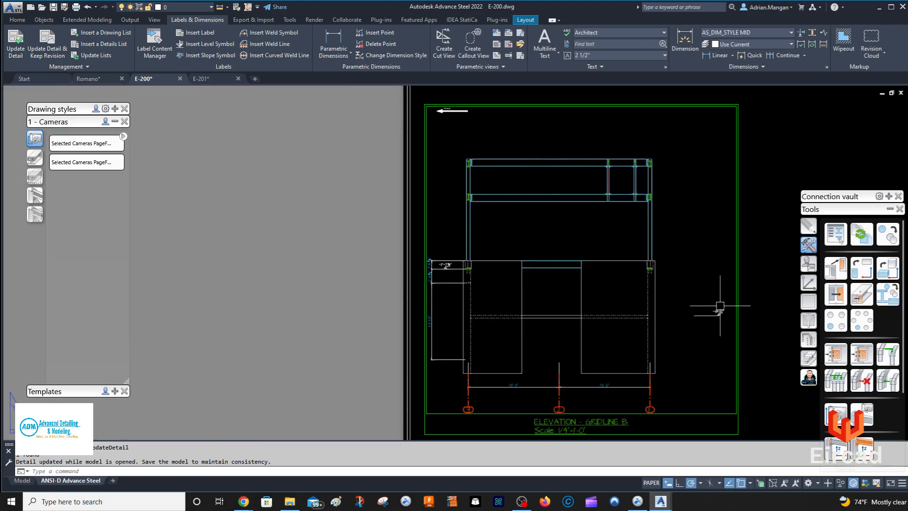
scroll(683, 252, up, 5)
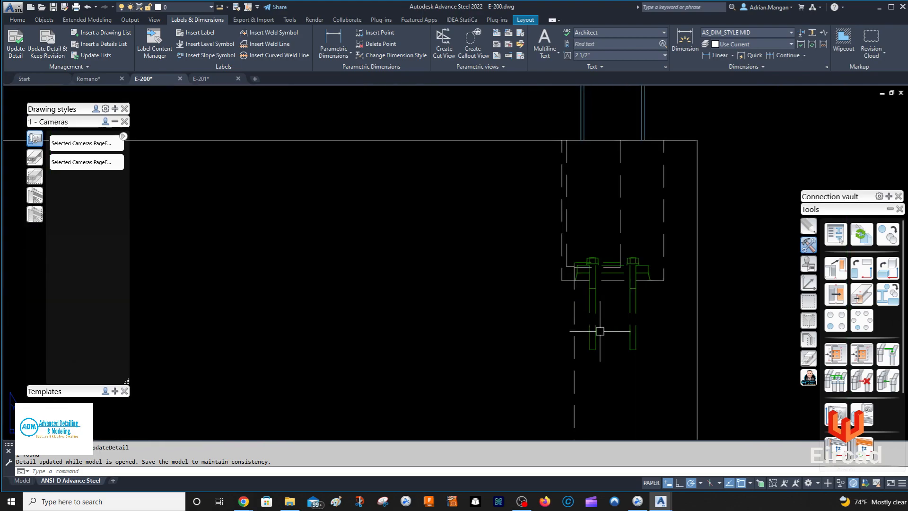
scroll(680, 273, down, 5)
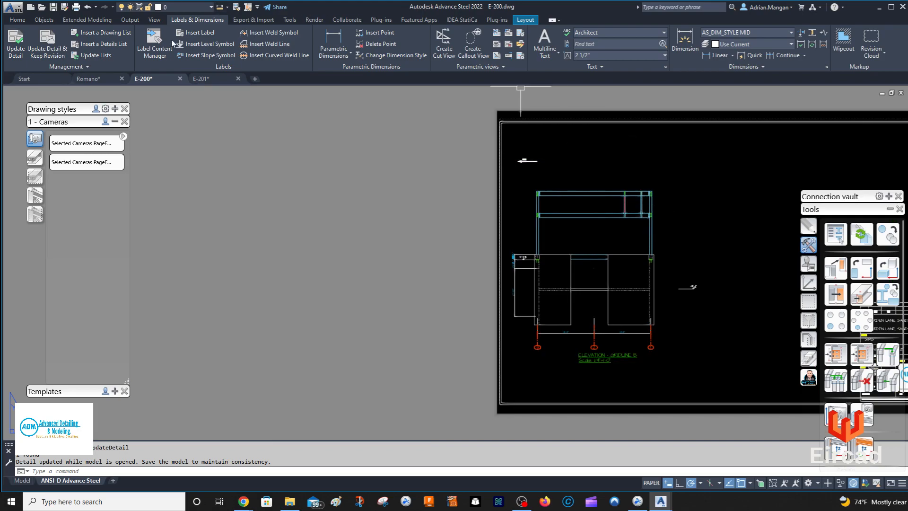
Step: Switch to the Romano model and show the base plate and anchor bolts of the gridline B end column in 3D
click(88, 77)
key(Escape)
scroll(609, 239, down, 4)
middle_drag(659, 254, 609, 223)
double_click(605, 268)
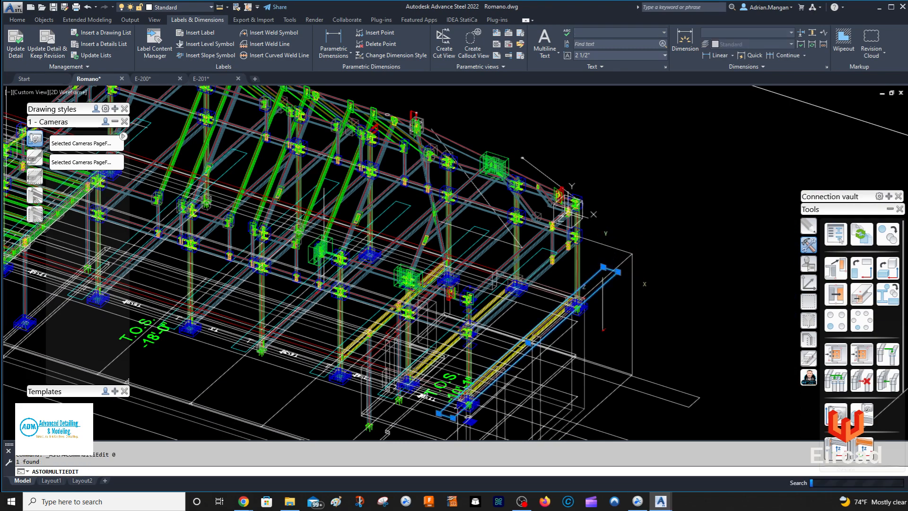
middle_drag(471, 270, 705, 220)
key(Escape)
scroll(597, 219, up, 8)
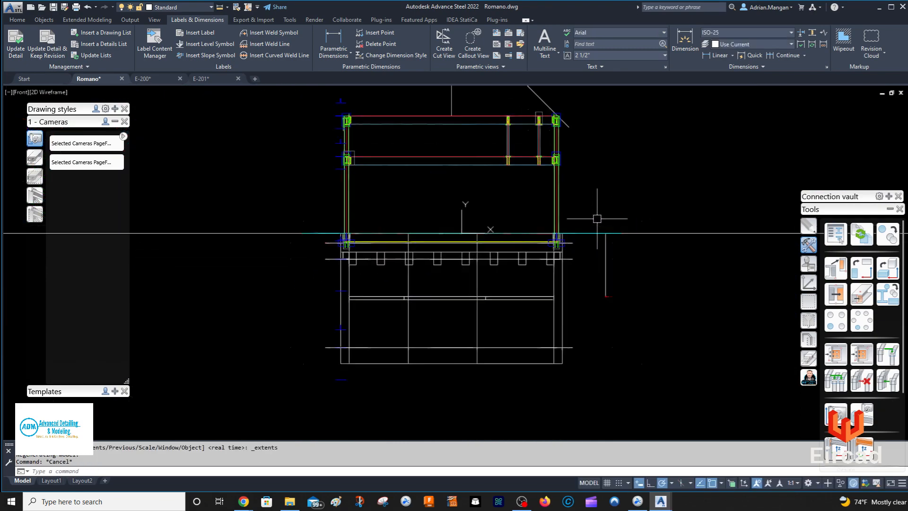
shift+middle_drag(601, 214, 528, 257)
scroll(528, 263, up, 7)
scroll(492, 329, up, 4)
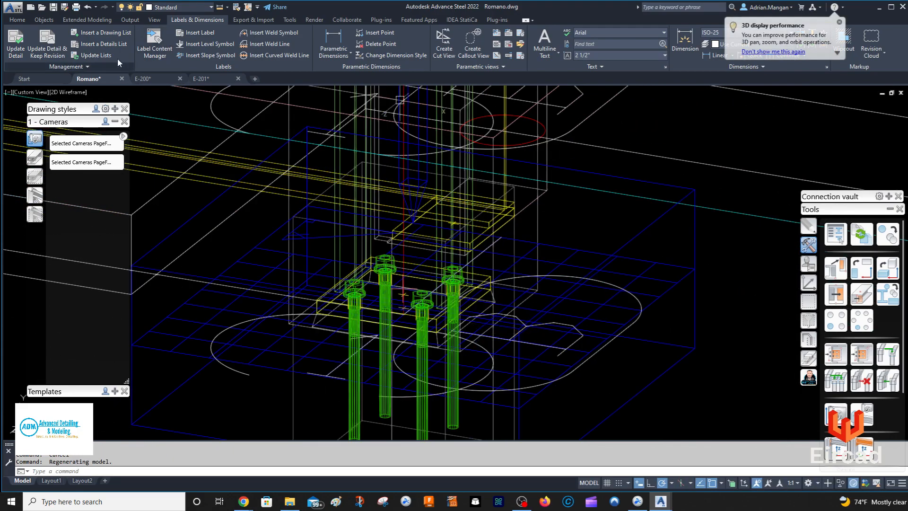
Step: Insert a level symbol at the column's base plate
click(16, 20)
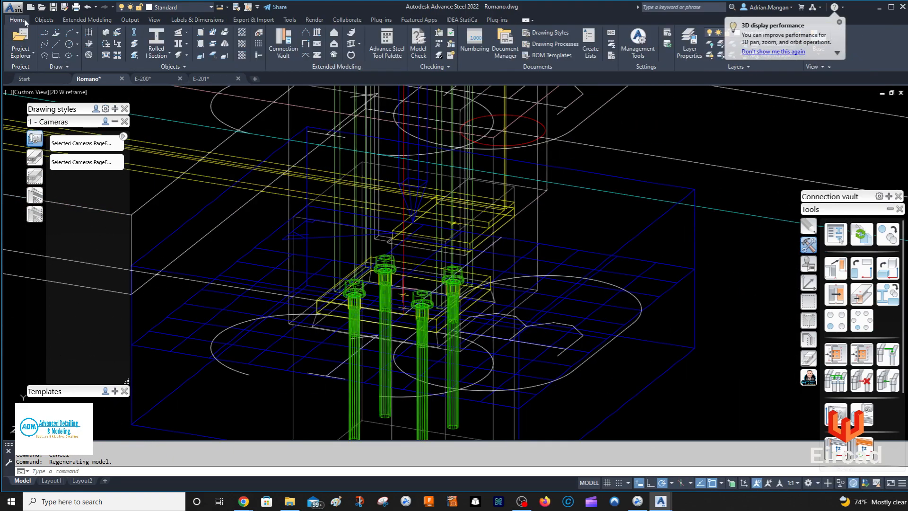
click(181, 20)
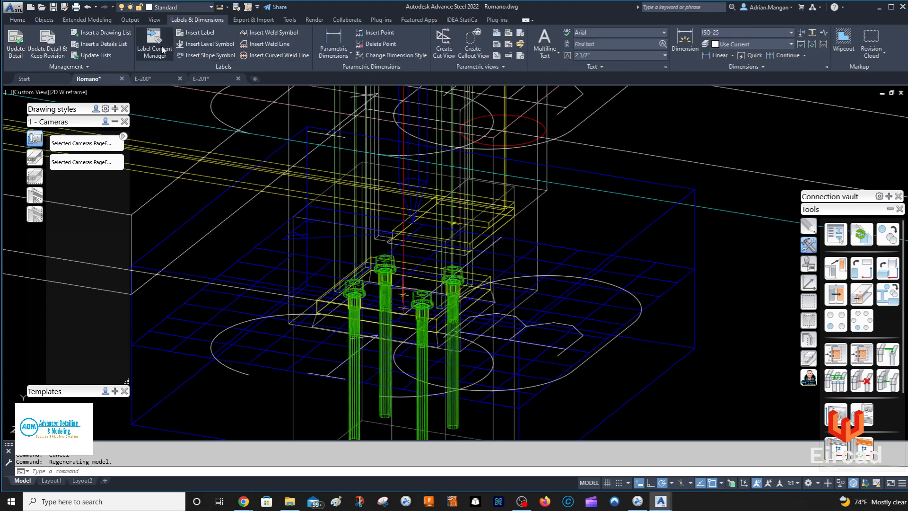
click(19, 20)
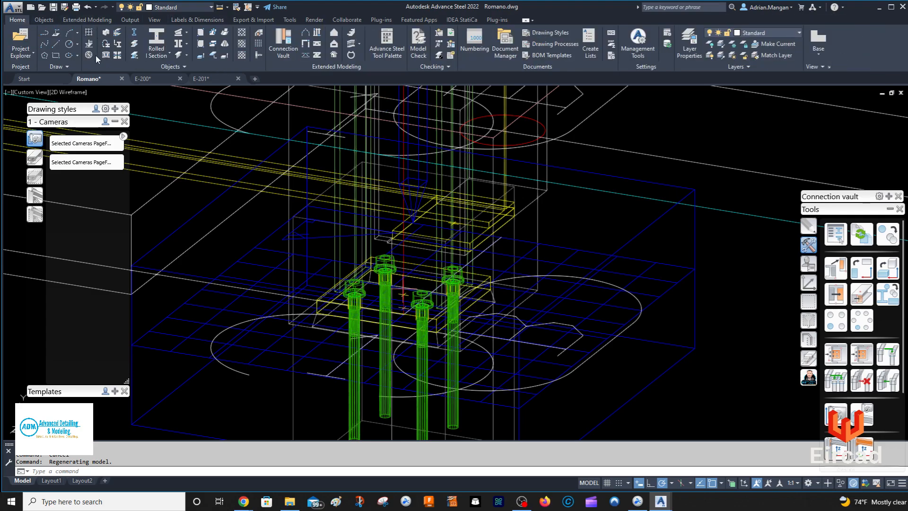
click(89, 44)
click(466, 315)
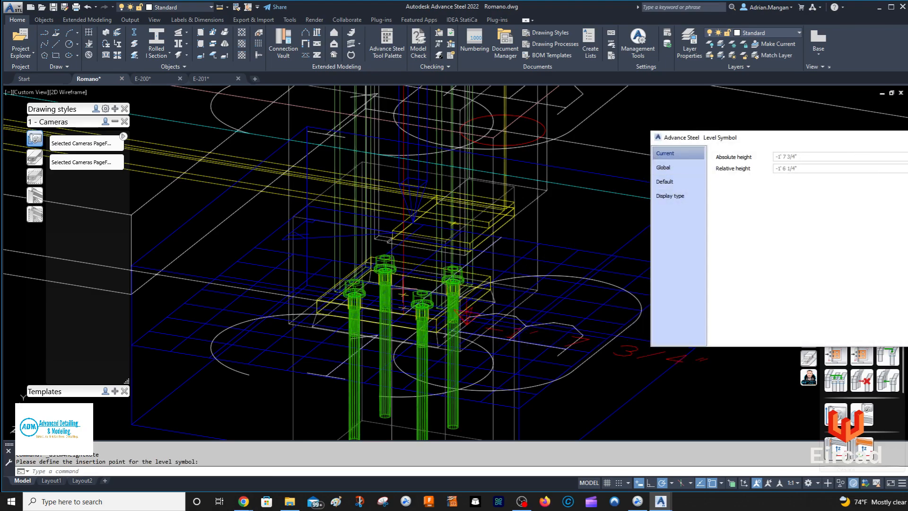
key(Escape)
Step: Insert a level symbol on top of the lower beam where it meets the column
scroll(759, 171, down, 10)
middle_drag(759, 170, 602, 303)
right_click(605, 170)
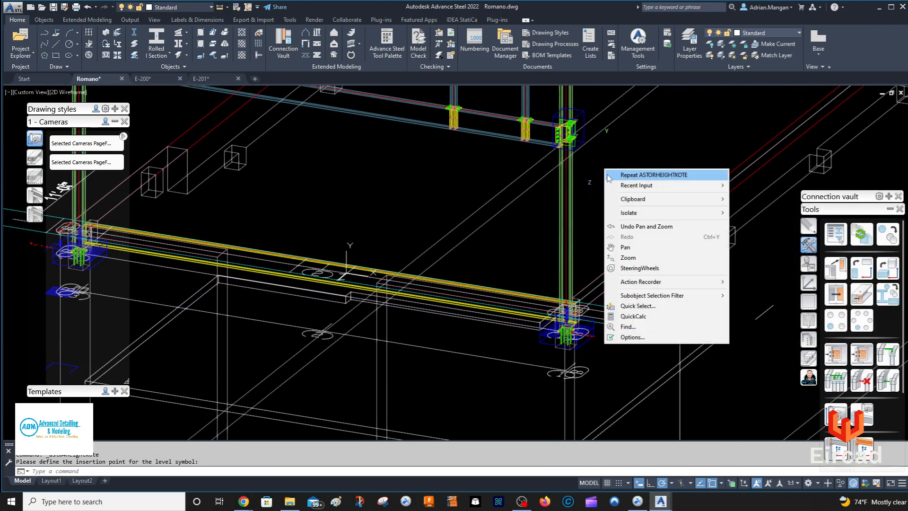
click(654, 175)
scroll(634, 113, up, 8)
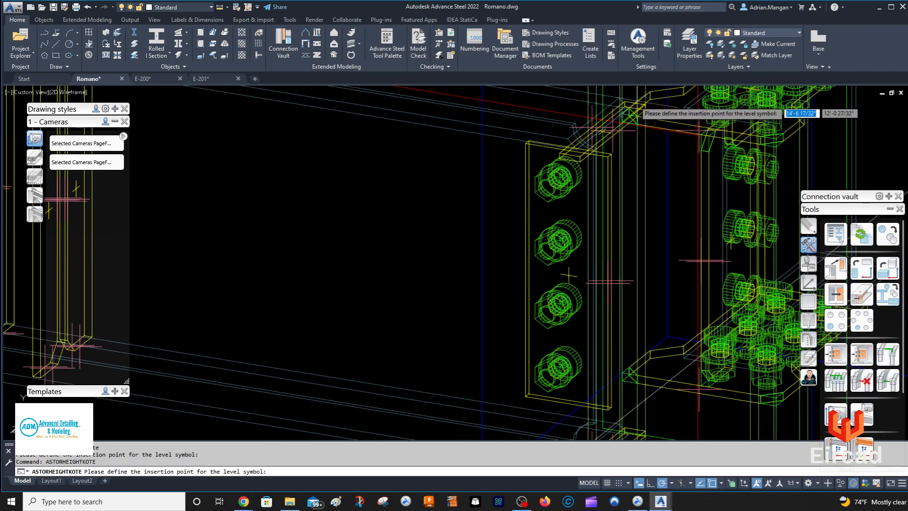
click(593, 115)
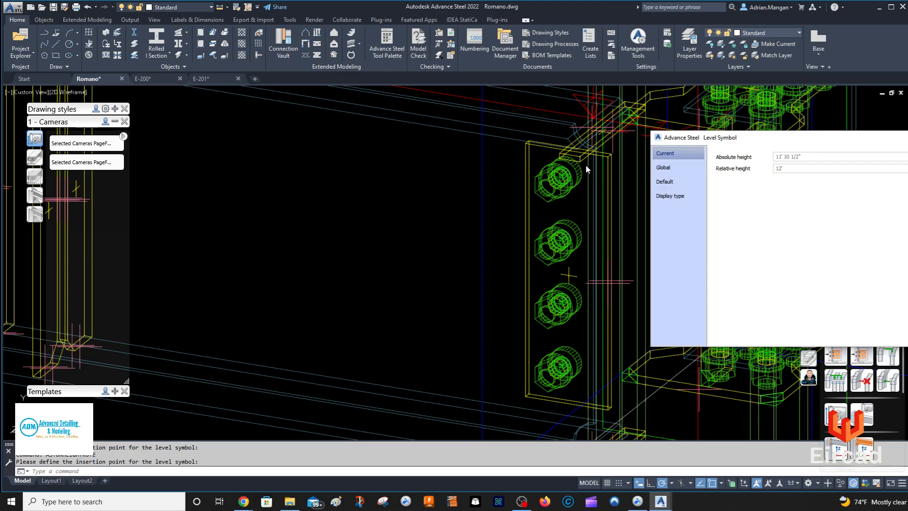
Step: Insert a level symbol on top of the upper beam at its column connection
scroll(586, 169, down, 6)
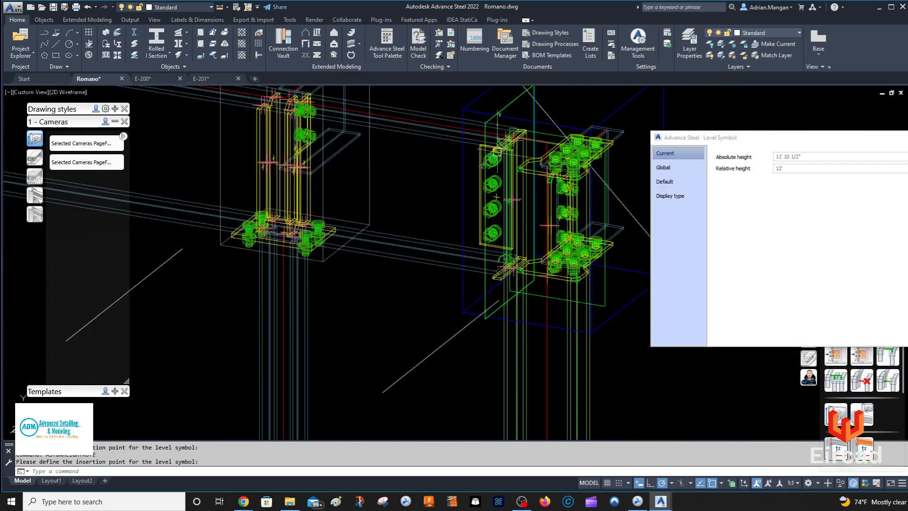
scroll(492, 160, up, 3)
right_click(529, 100)
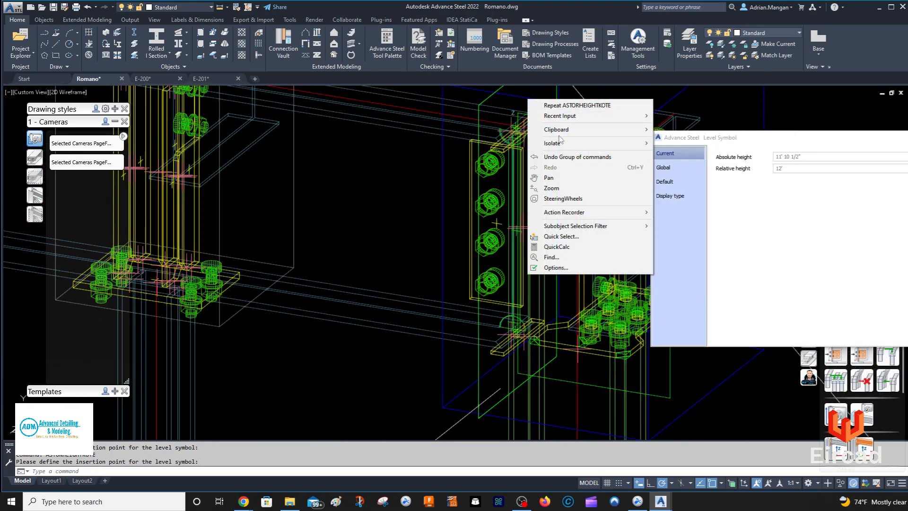
click(573, 105)
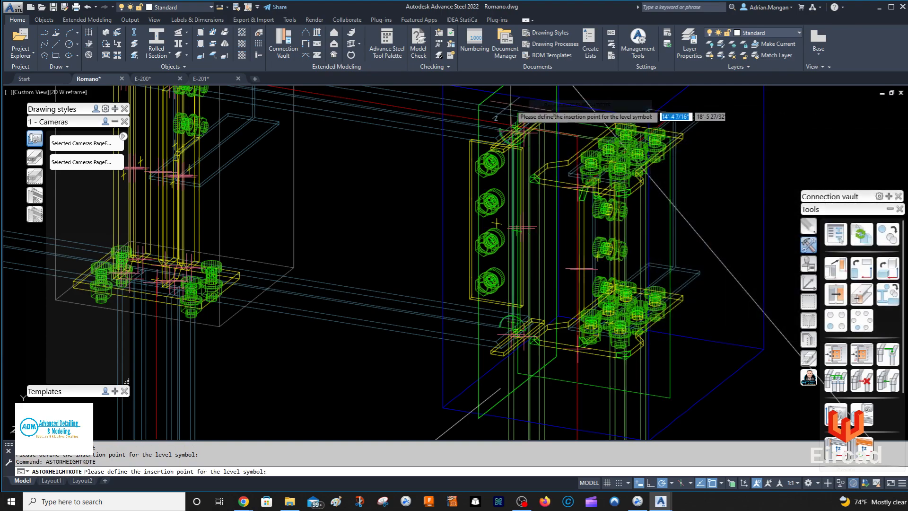
scroll(516, 114, up, 3)
click(531, 141)
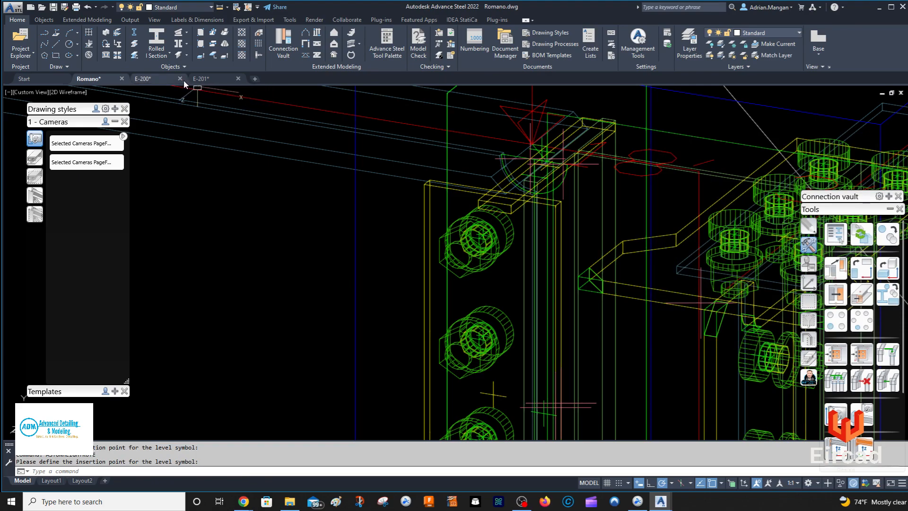
Step: Return to E-200 and update the gridline B elevation detail with the newly placed level symbols
click(144, 78)
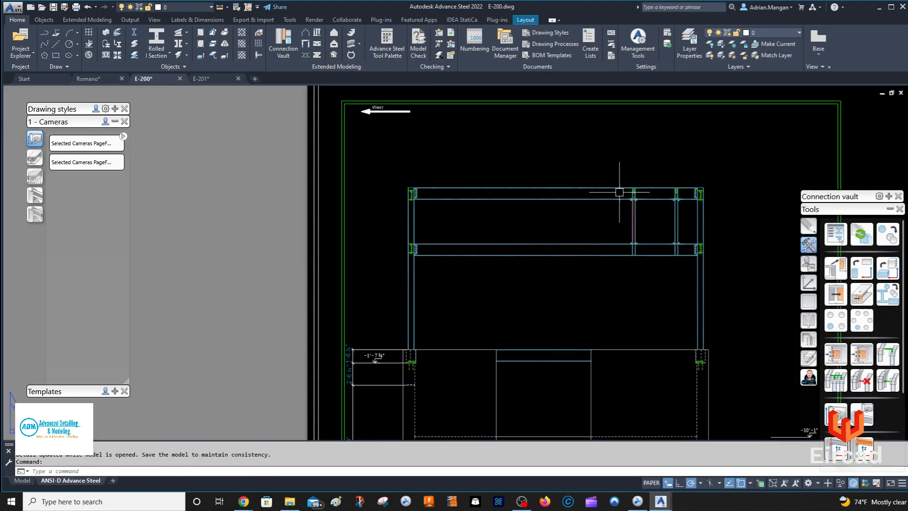
click(624, 187)
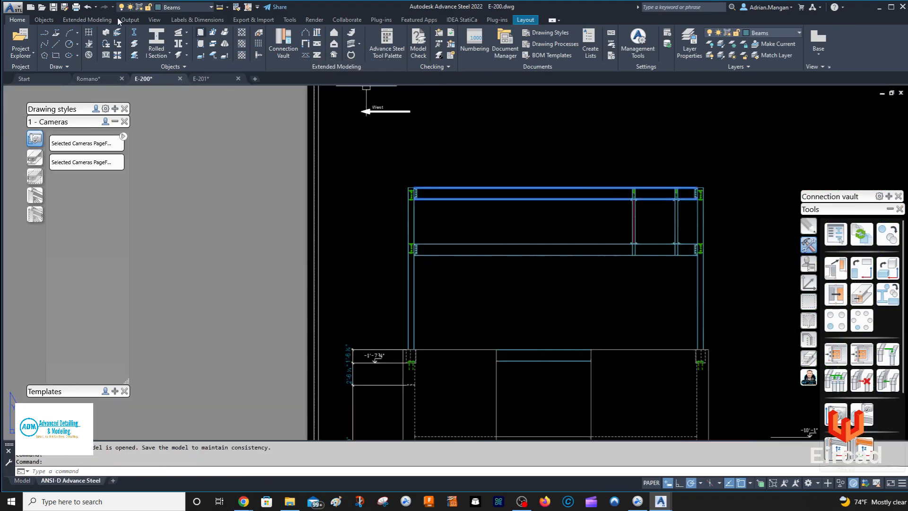
click(197, 19)
key(Escape)
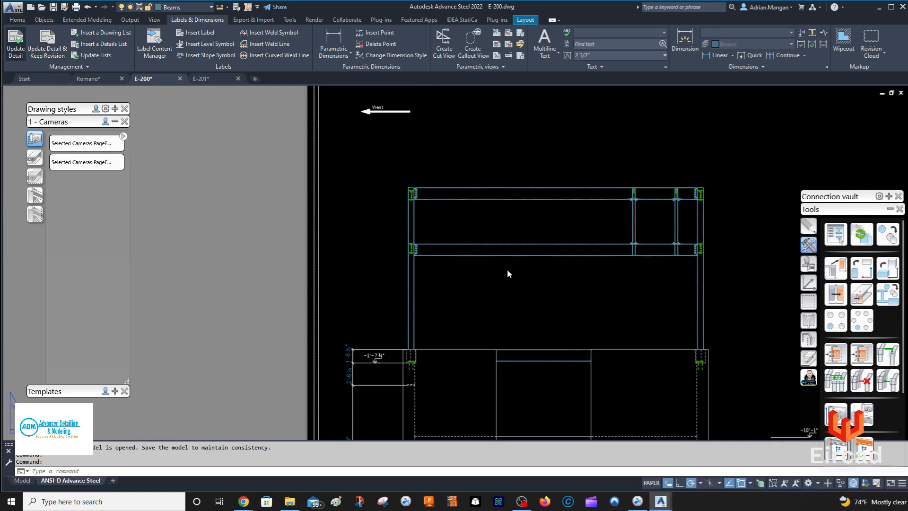
middle_drag(630, 219, 593, 191)
middle_drag(701, 237, 669, 180)
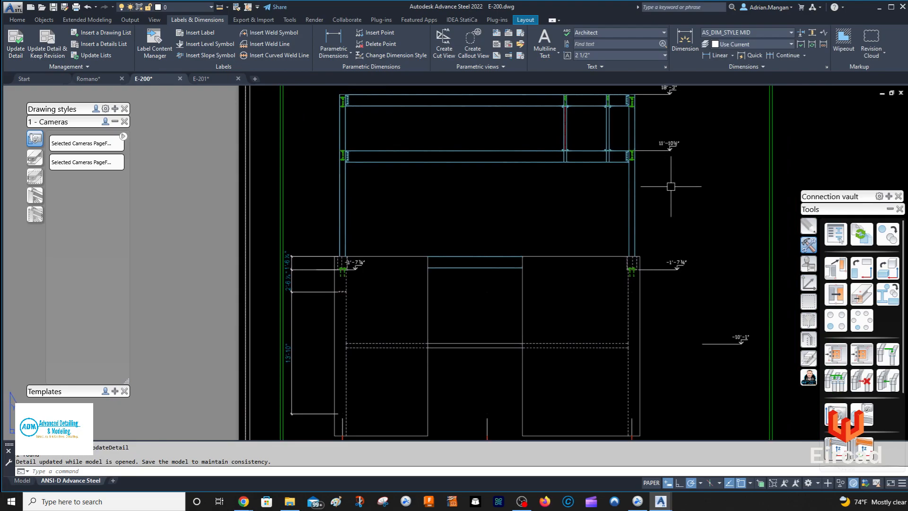
Step: Delete the -10'-1" level symbol beside the gridline B elevation
click(730, 347)
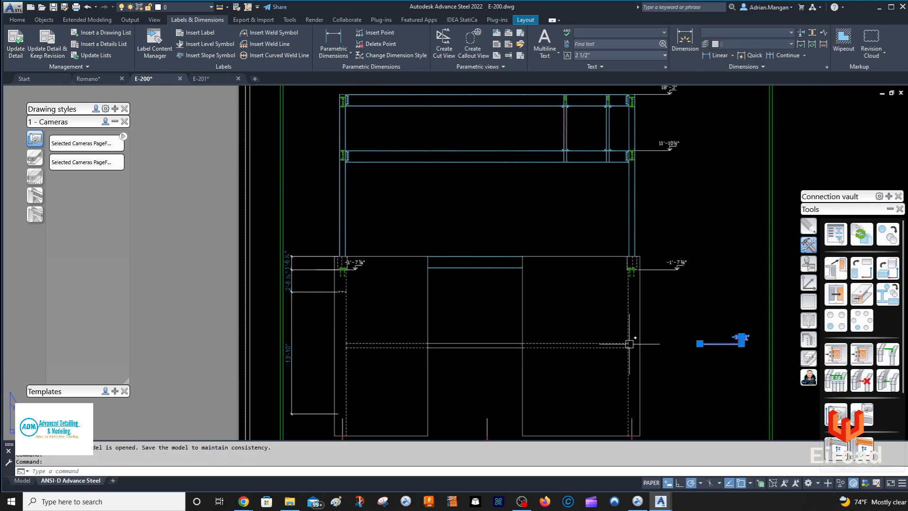
click(700, 344)
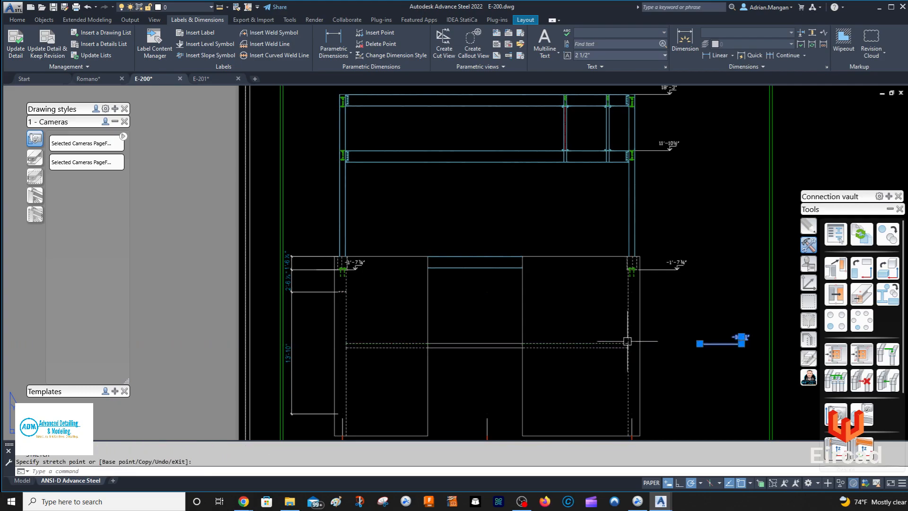
click(736, 337)
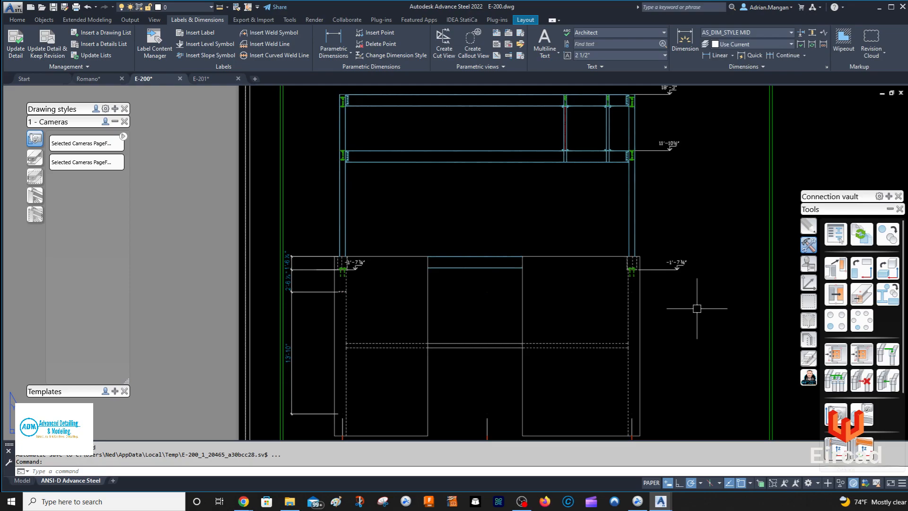
Step: In the Romano model, copy the level symbol at the gridline B column base vertically down to the slab's top edge, using a Y-only point filter
click(81, 79)
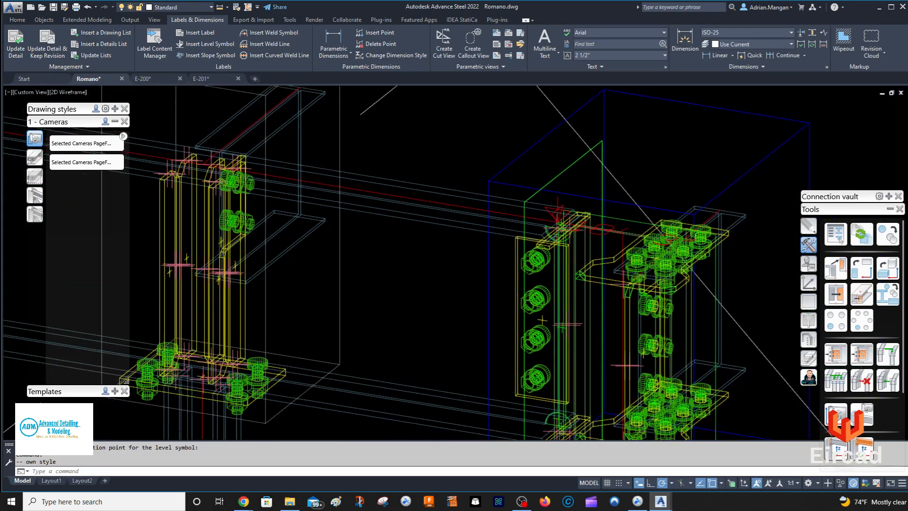
scroll(581, 302, up, 6)
scroll(572, 290, down, 4)
shift+middle_drag(572, 290, 570, 286)
scroll(556, 265, up, 6)
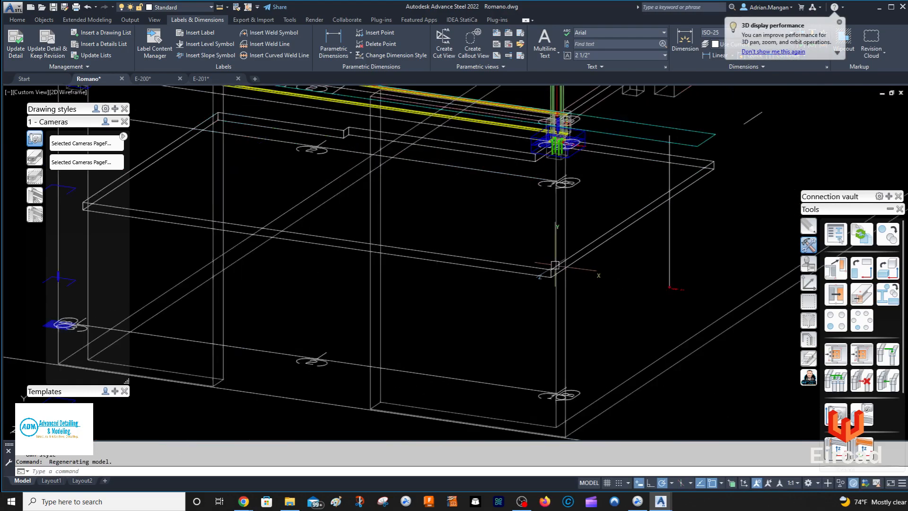
scroll(583, 232, down, 5)
mouse_move(609, 288)
shift+middle_down()
mouse_move(539, 282)
mouse_move(585, 285)
shift+middle_up()
scroll(571, 222, up, 6)
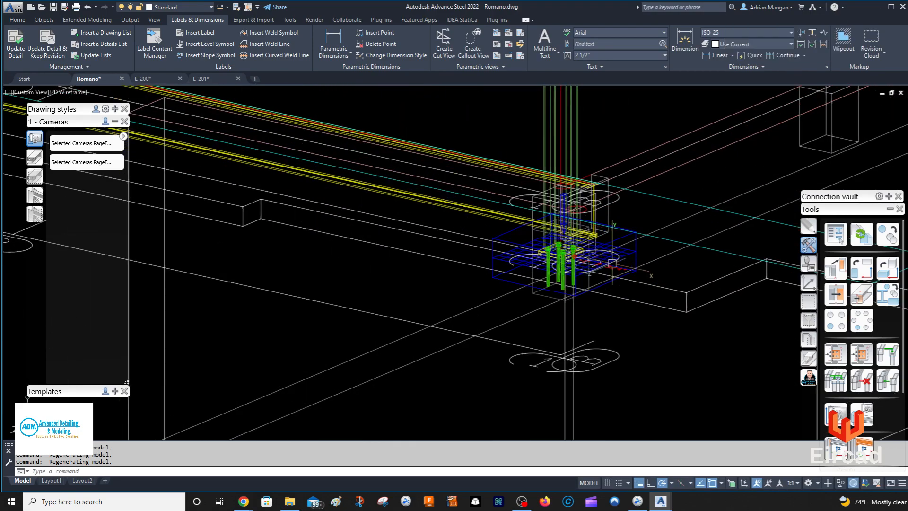
scroll(617, 263, up, 4)
click(611, 277)
right_click(612, 279)
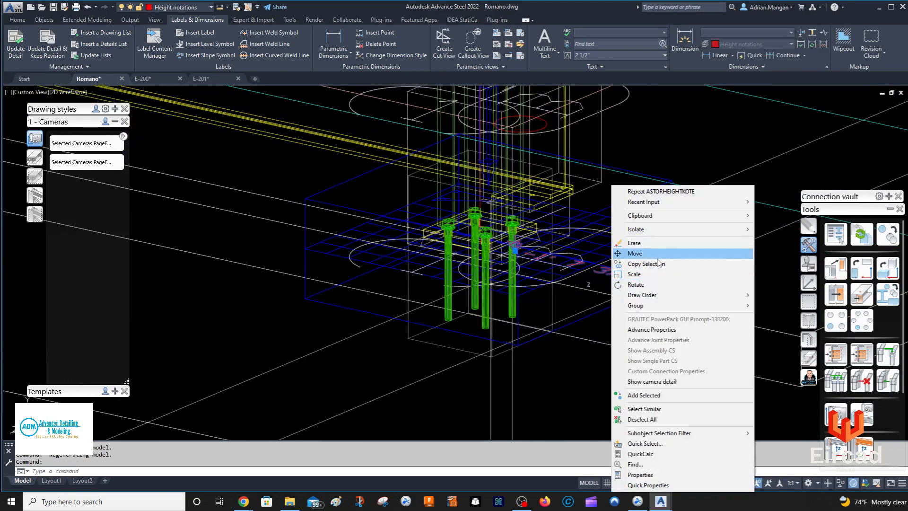
click(629, 264)
scroll(544, 274, up, 5)
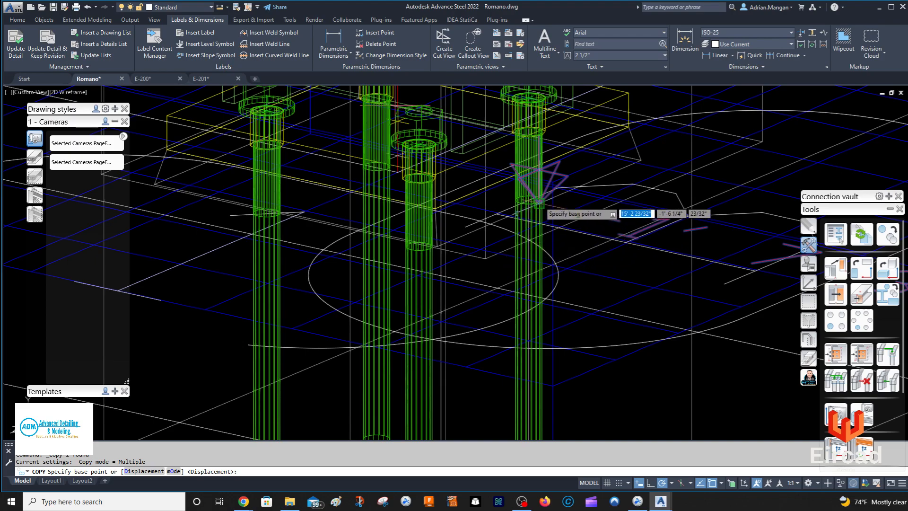
click(540, 211)
scroll(539, 246, down, 5)
middle_drag(538, 246, 558, 113)
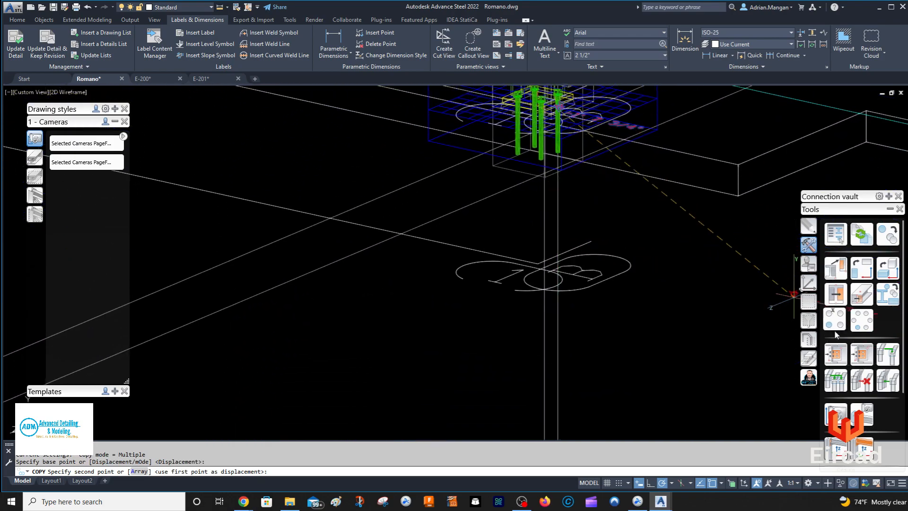
click(808, 286)
click(862, 388)
scroll(631, 371, down, 5)
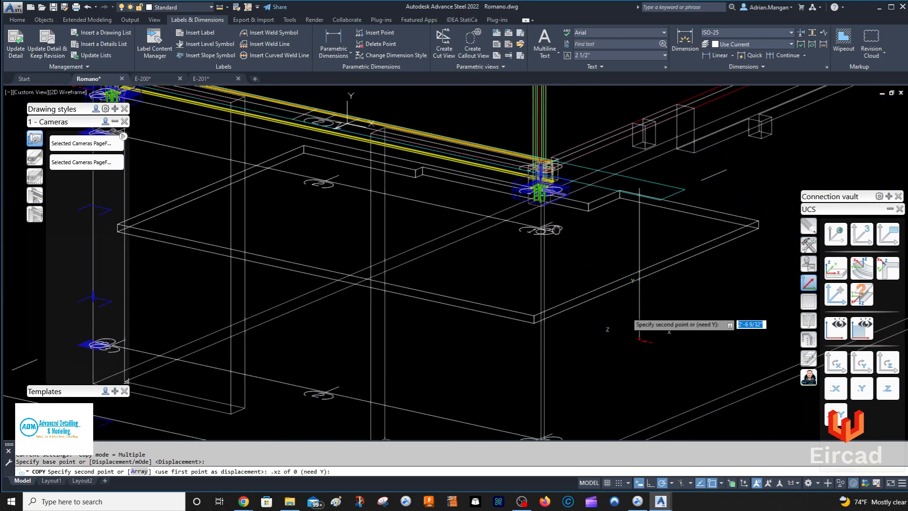
click(542, 307)
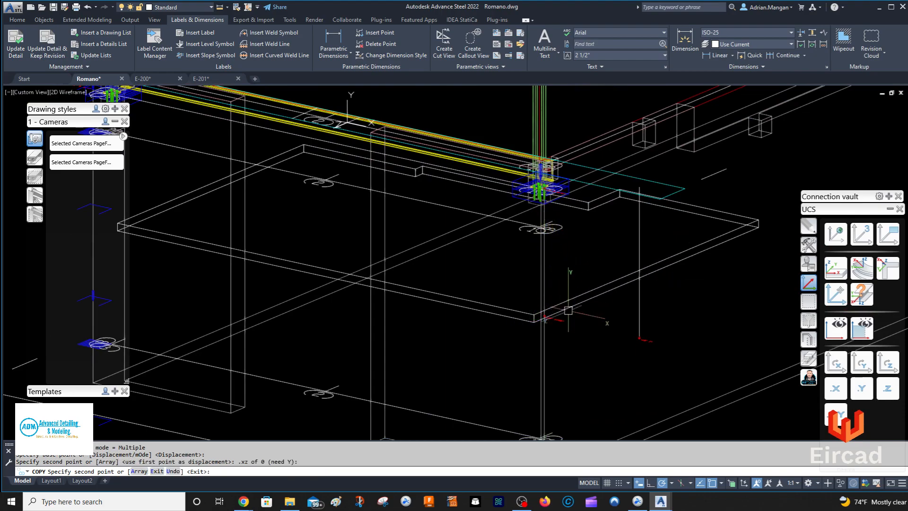
key(Escape)
Step: Return to E-200 and update the gridline B elevation detail with the copied slab level symbol
click(159, 78)
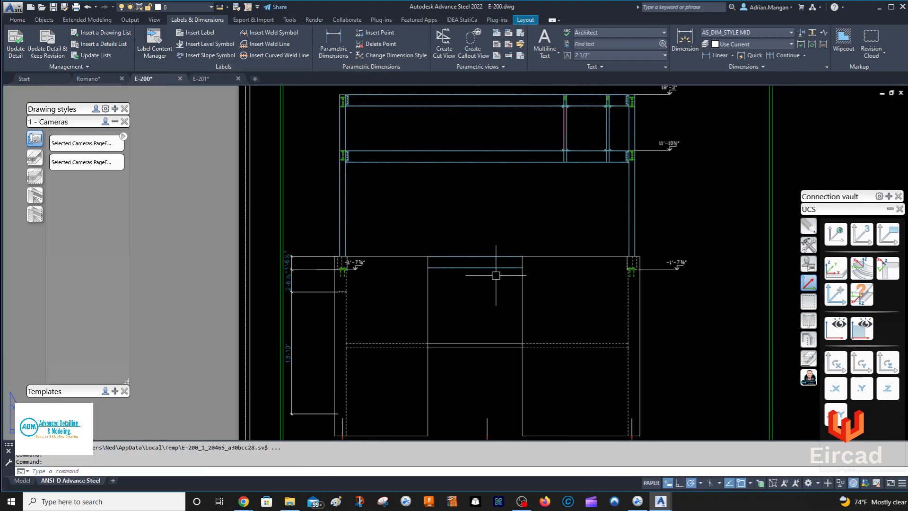
click(510, 249)
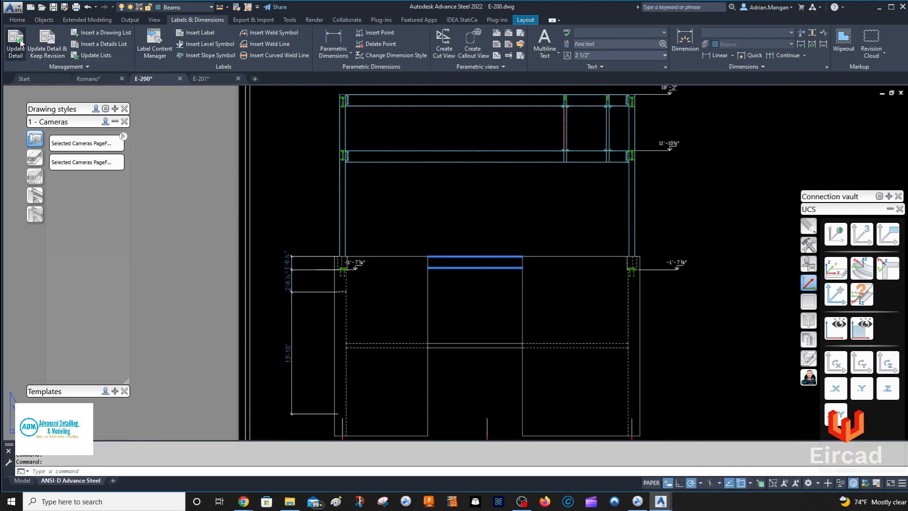
click(30, 48)
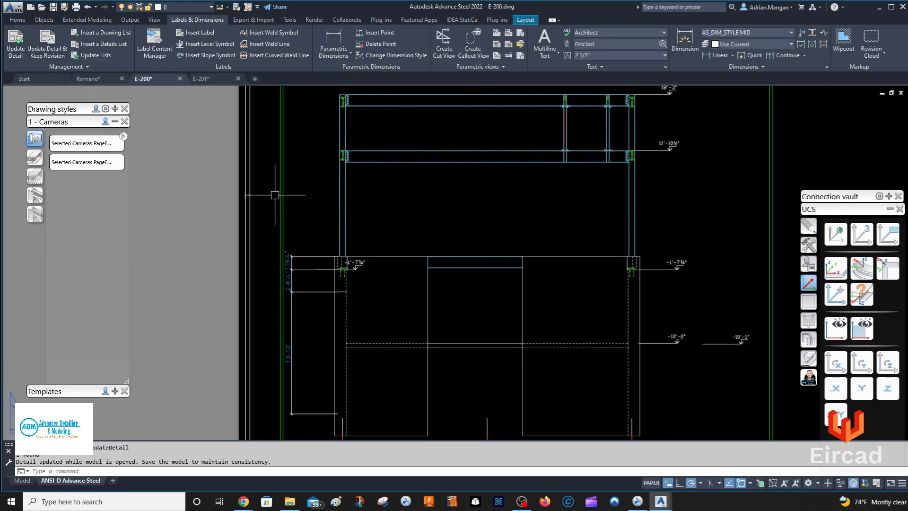
scroll(705, 327, down, 5)
scroll(665, 302, up, 5)
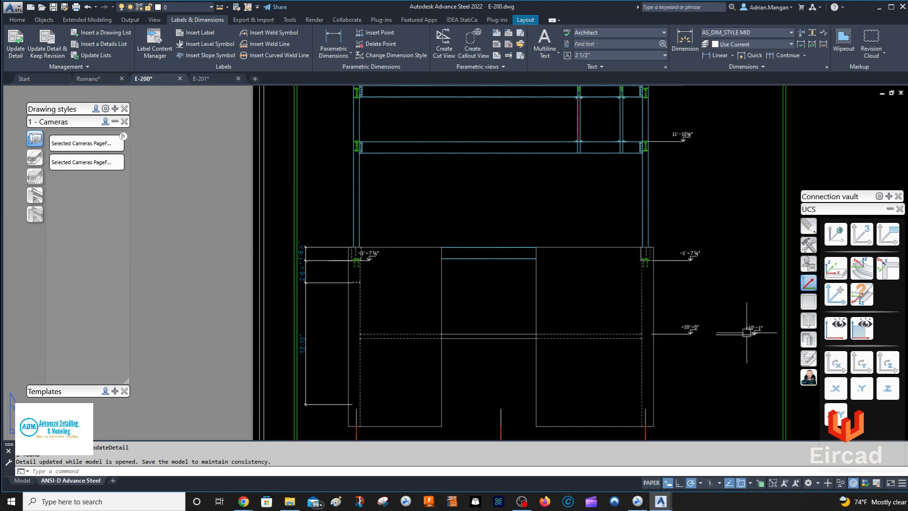
scroll(751, 331, up, 4)
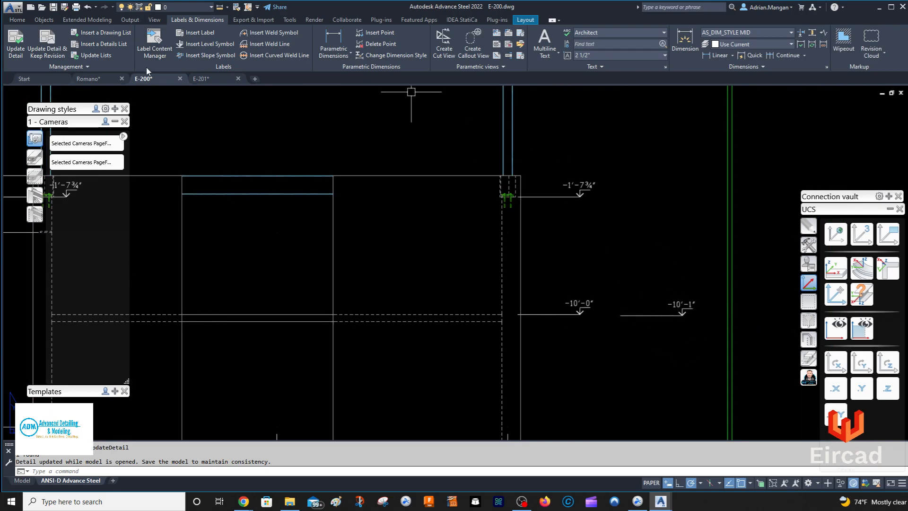
Step: In the Romano model, delete the stray -10'-1" level symbol standing away from the slab corner
click(89, 76)
scroll(591, 294, up, 5)
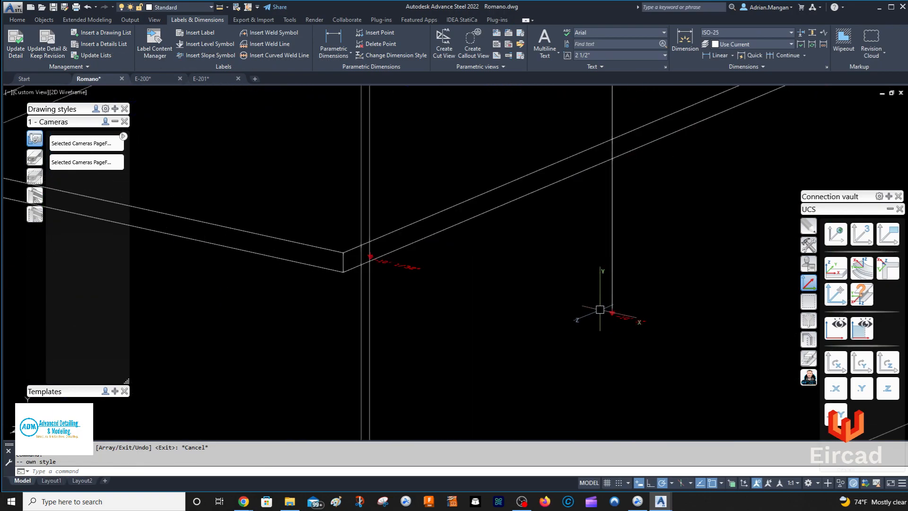
click(631, 315)
key(Delete)
scroll(563, 267, down, 3)
scroll(479, 260, up, 4)
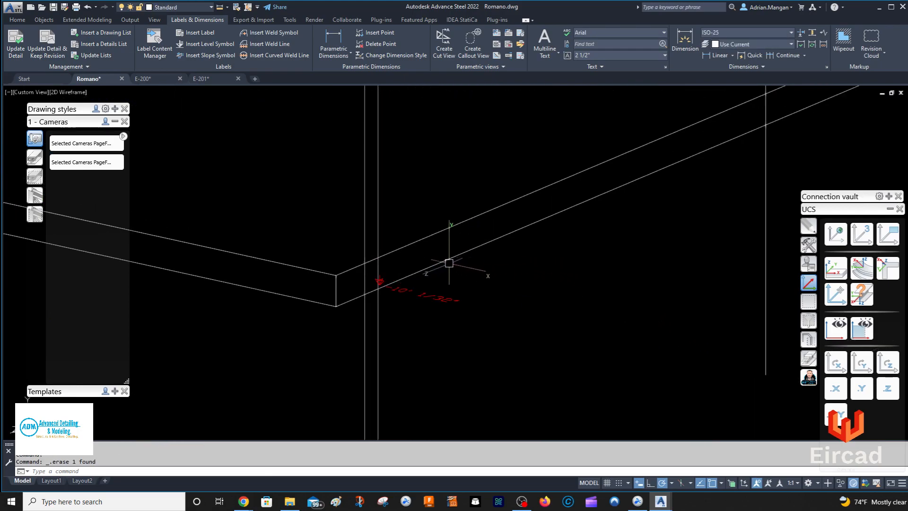
scroll(408, 278, up, 4)
scroll(479, 322, down, 5)
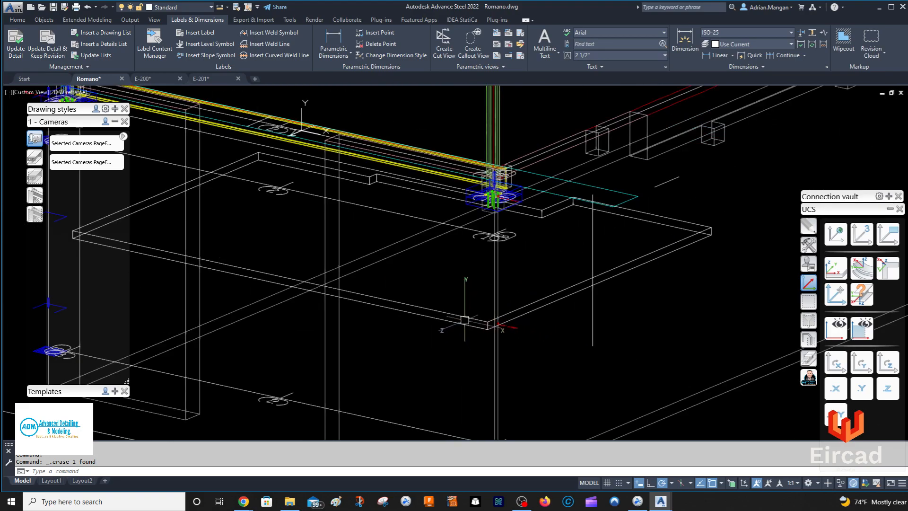
Step: Insert a level symbol at the slab's top corner to check its height, and delete that symbol again
scroll(468, 305, up, 5)
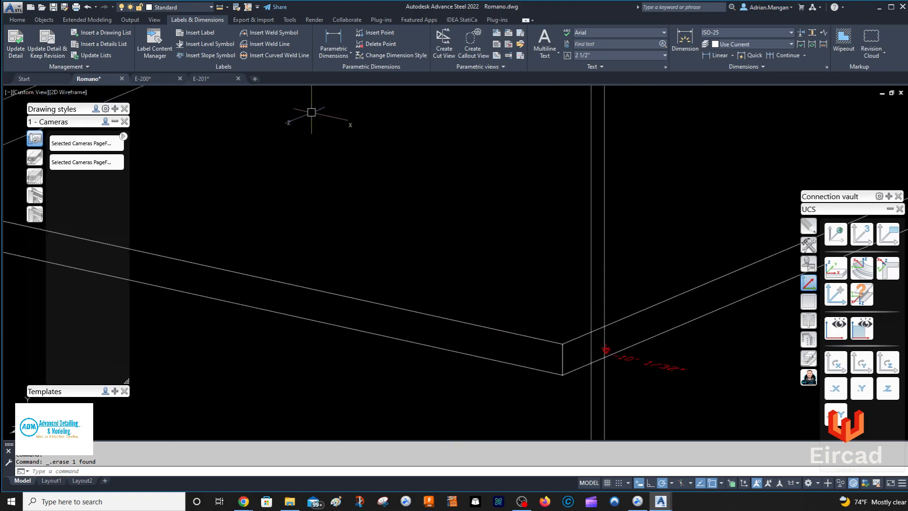
click(109, 57)
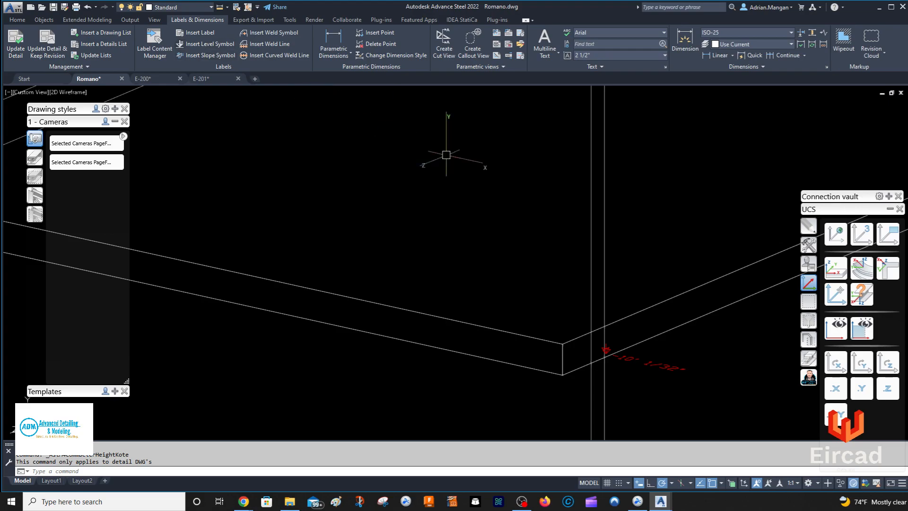
click(28, 21)
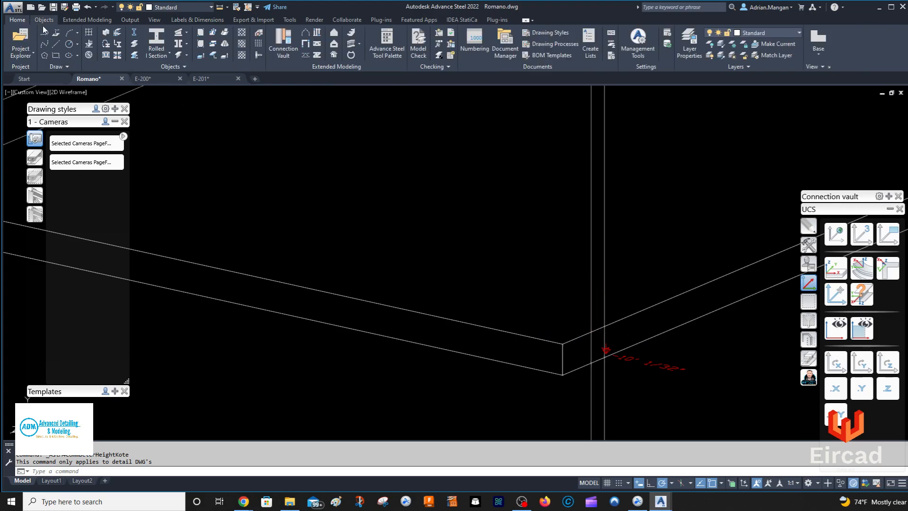
click(87, 45)
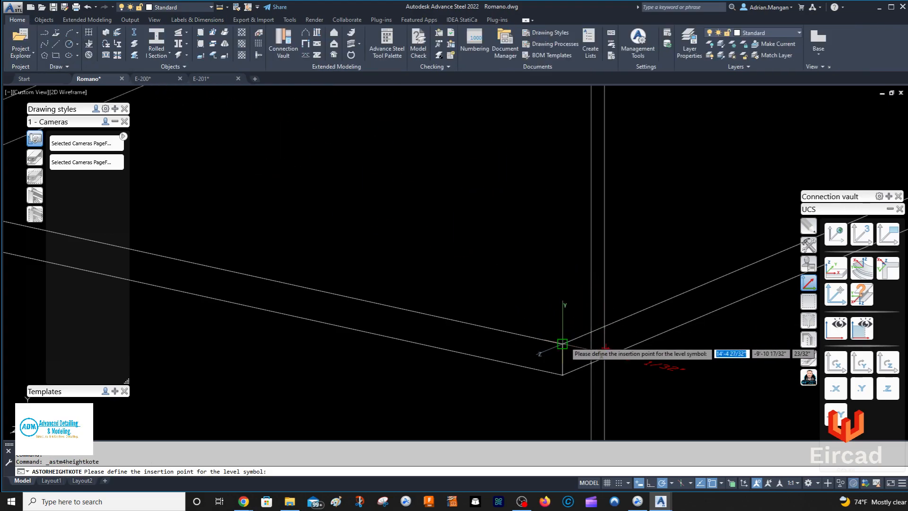
click(562, 342)
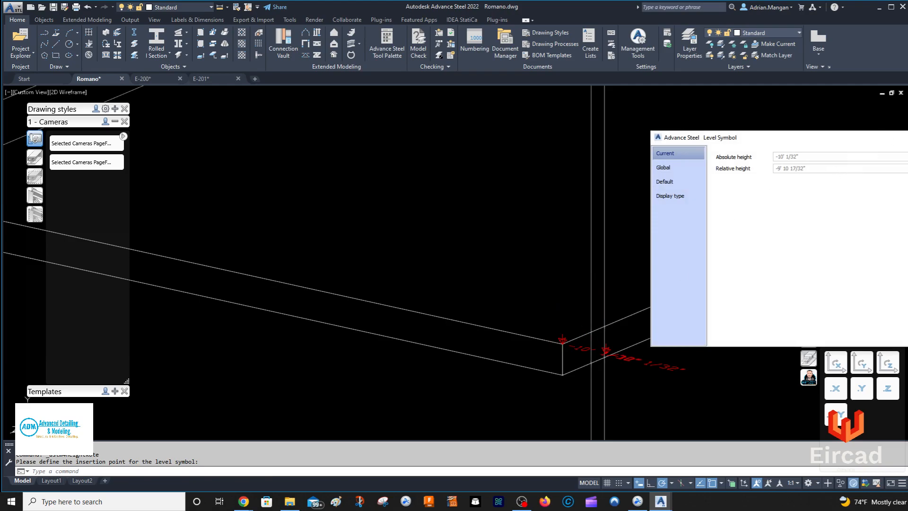
key(Escape)
click(559, 336)
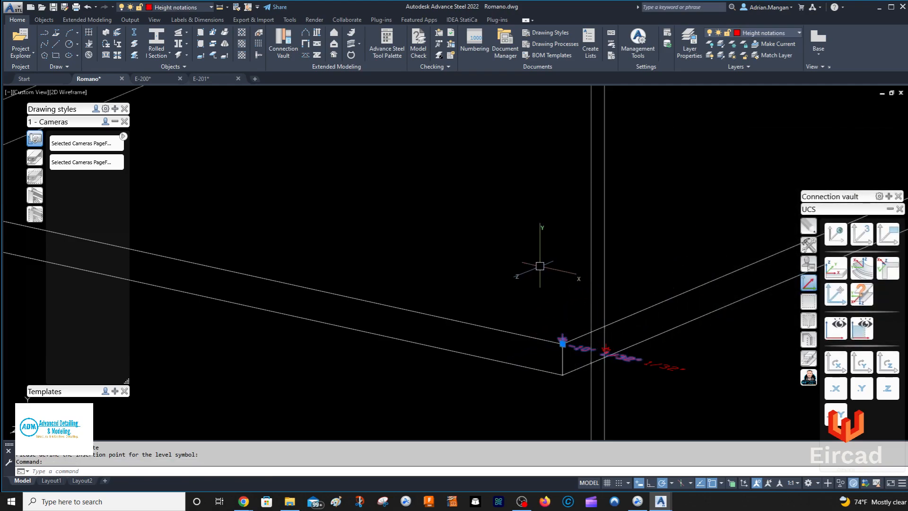
key(Delete)
Step: Move the slab and its level symbol together 1/32" upward
click(564, 364)
right_click(566, 362)
click(676, 379)
click(672, 370)
click(670, 369)
right_click(665, 369)
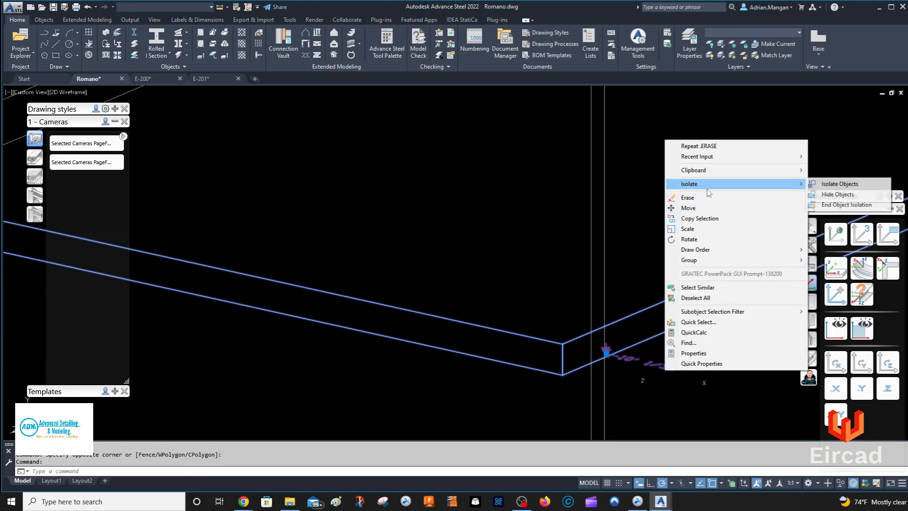
click(688, 208)
click(702, 365)
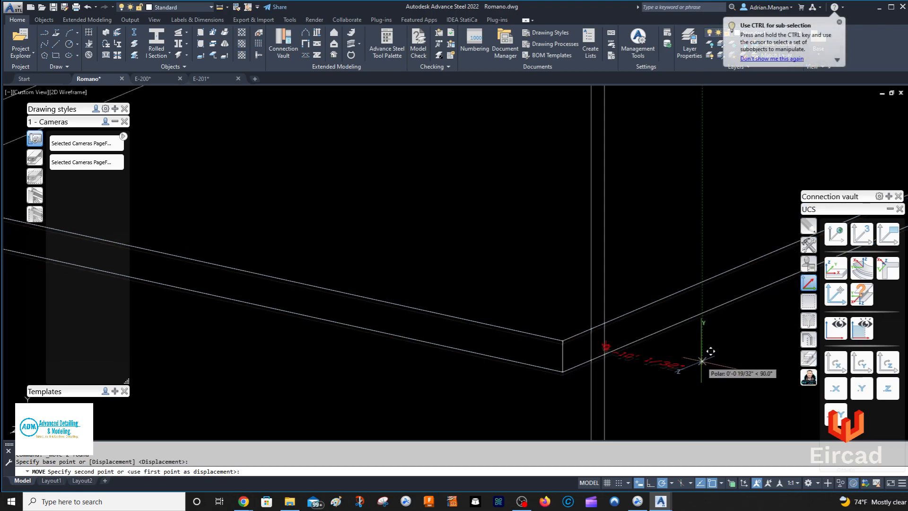
text(1/32)
key(Return)
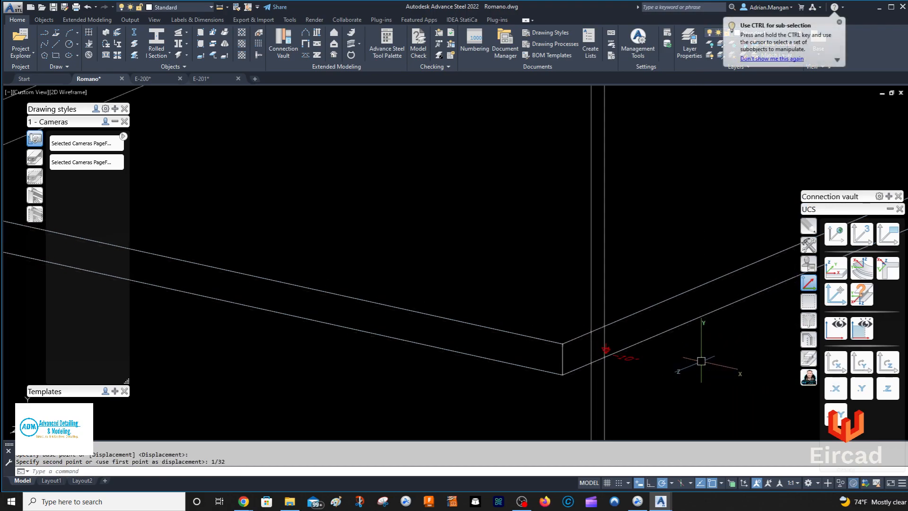
scroll(635, 366, down, 3)
middle_drag(675, 372, 626, 359)
scroll(614, 348, up, 5)
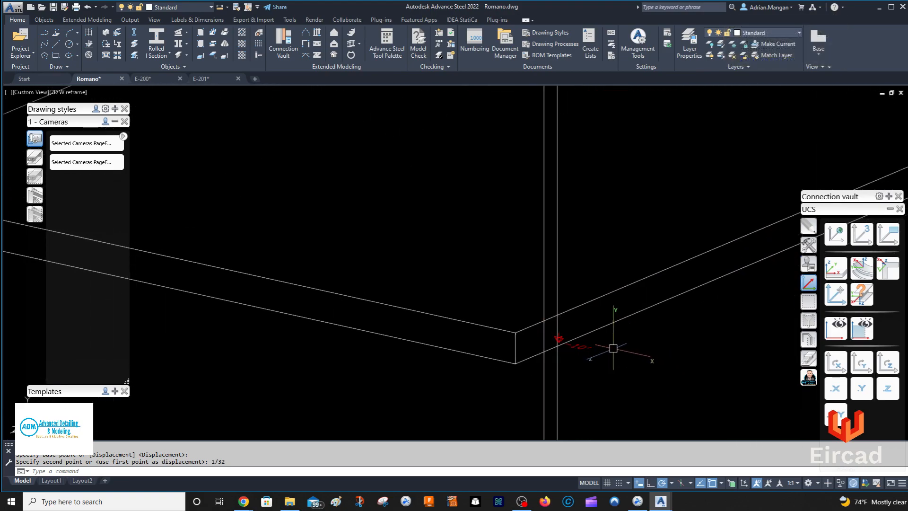
Step: Show all hidden objects of the model again so the whole building is displayed
scroll(604, 349, down, 5)
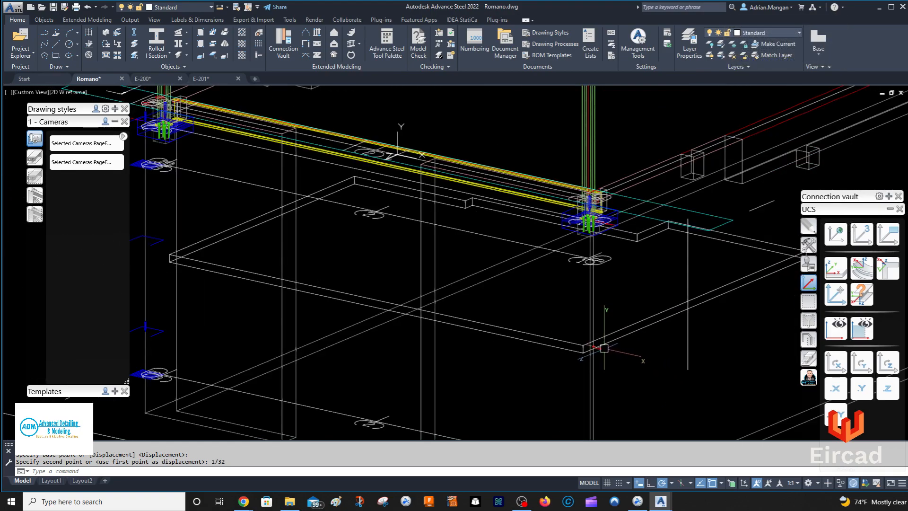
scroll(605, 344, down, 6)
key(Escape)
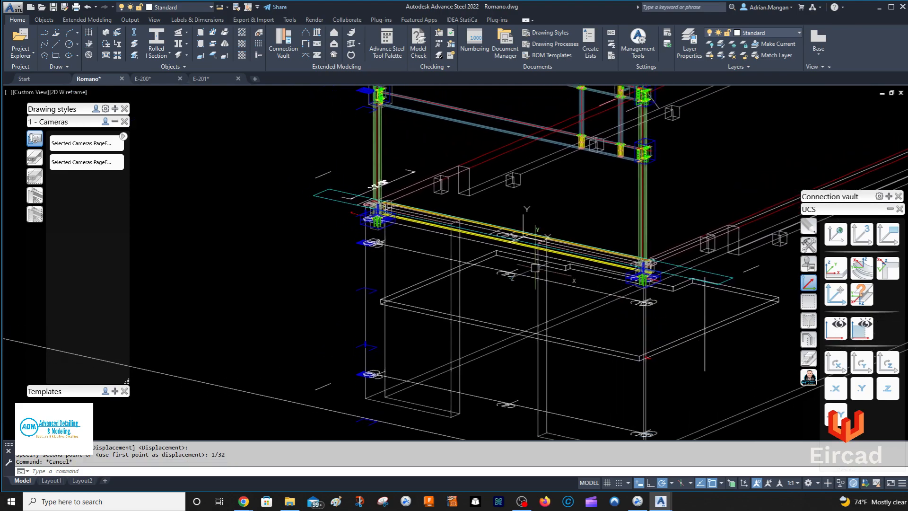
scroll(615, 339, up, 2)
scroll(619, 335, down, 5)
scroll(618, 335, up, 6)
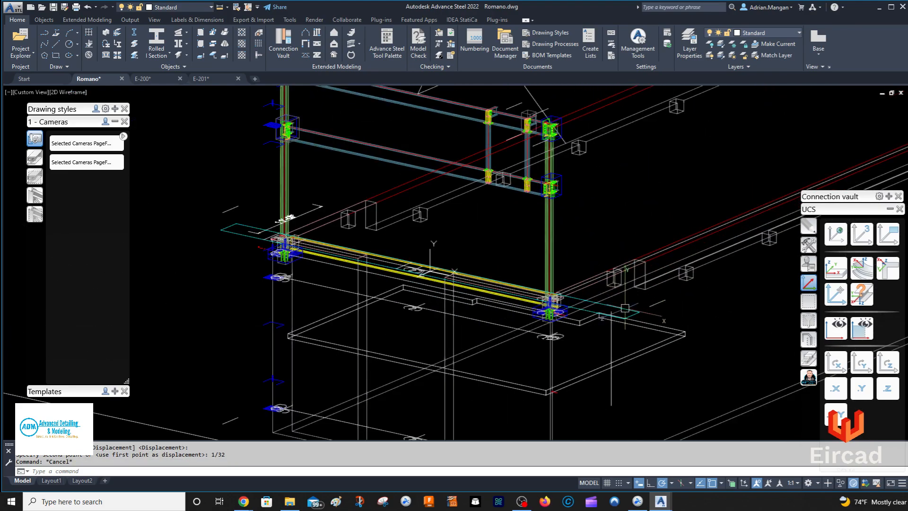
double_click(624, 309)
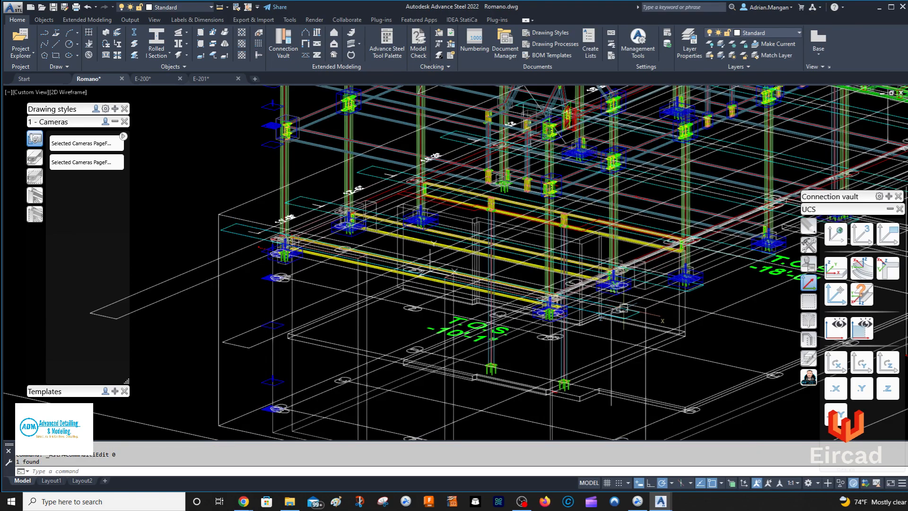
middle_drag(536, 317, 713, 268)
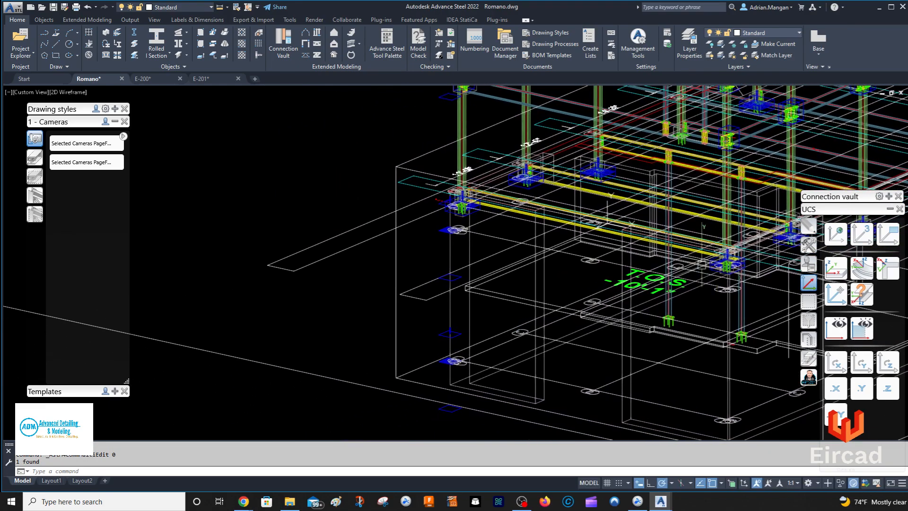
scroll(564, 271, down, 6)
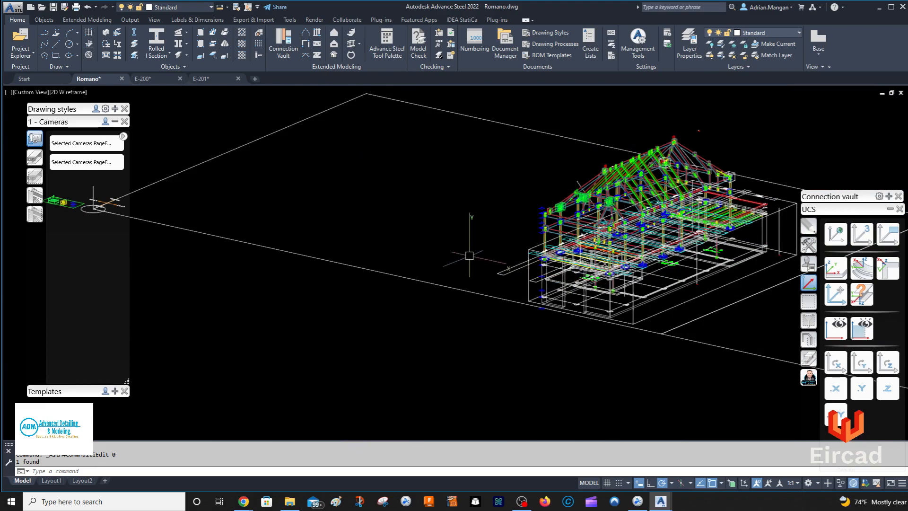
text(l)
key(Return)
middle_drag(176, 224, 393, 250)
text(0,0)
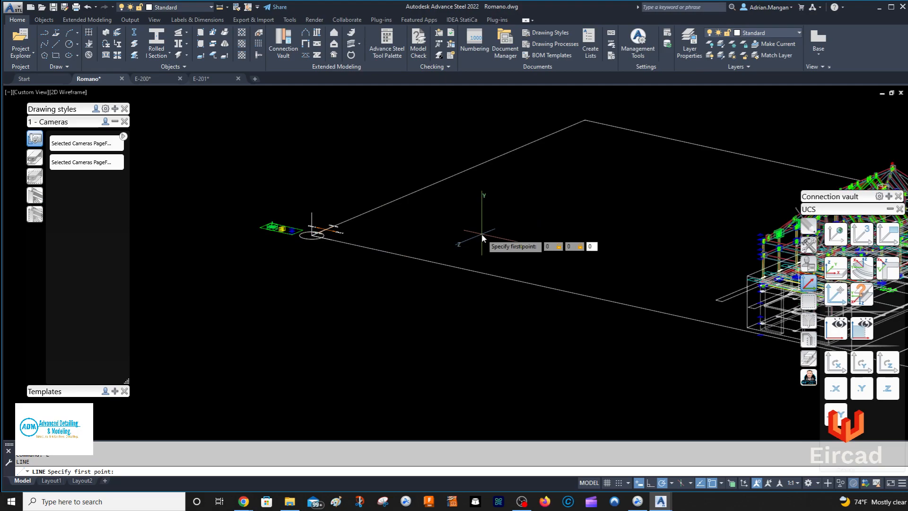
key(Return)
scroll(463, 280, down, 4)
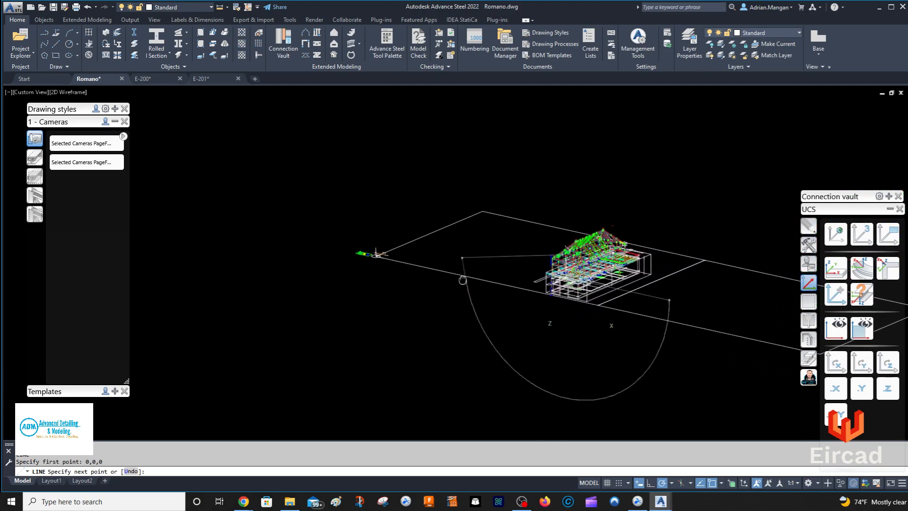
key(Escape)
key(Escape)
Step: Set the model's coordinate system to World
click(836, 234)
key(Escape)
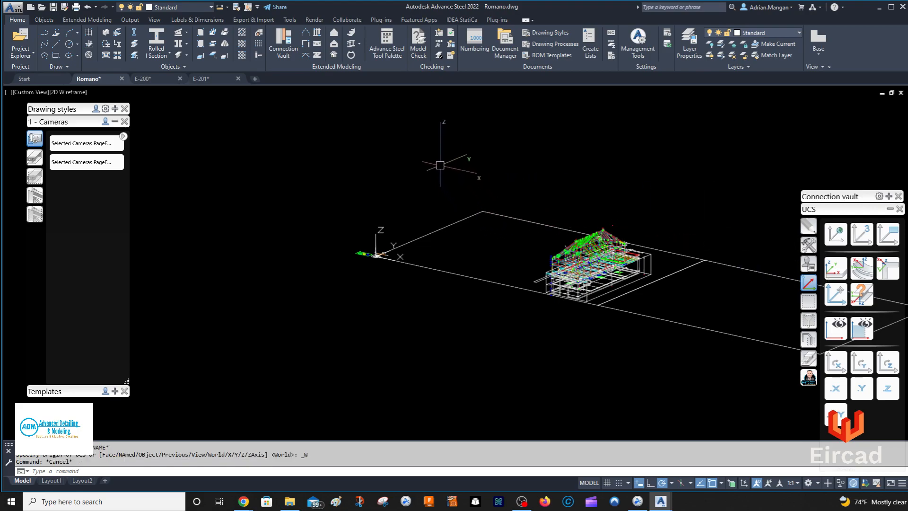
Step: Draw a line from 0,0,0 running 10' straight down along the Z axis
key(Return)
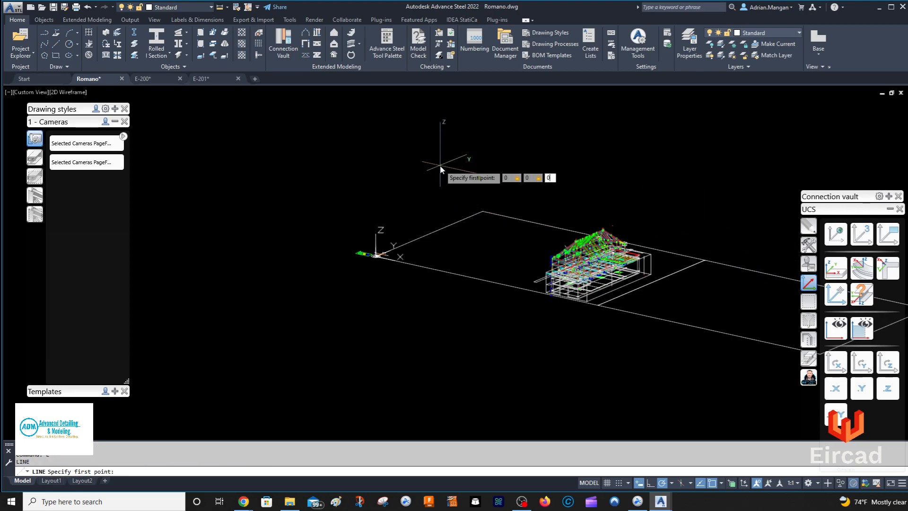
key(Return)
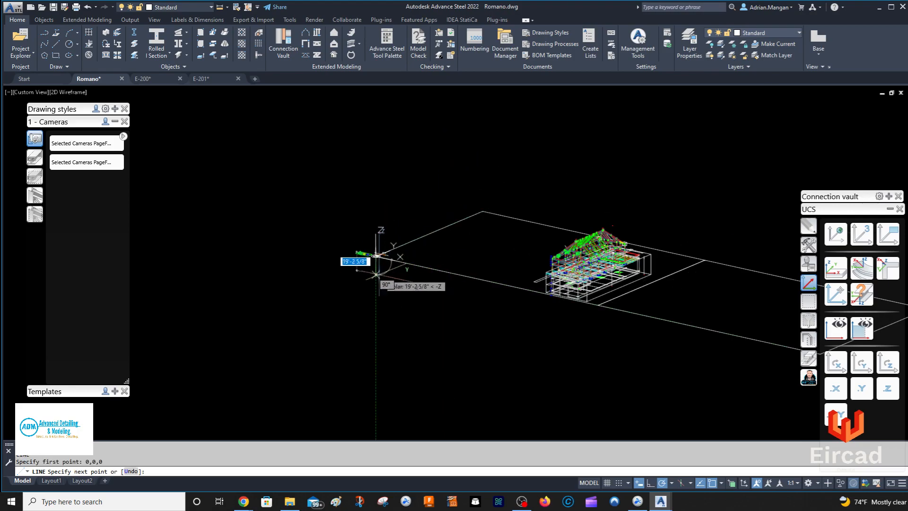
text(10)
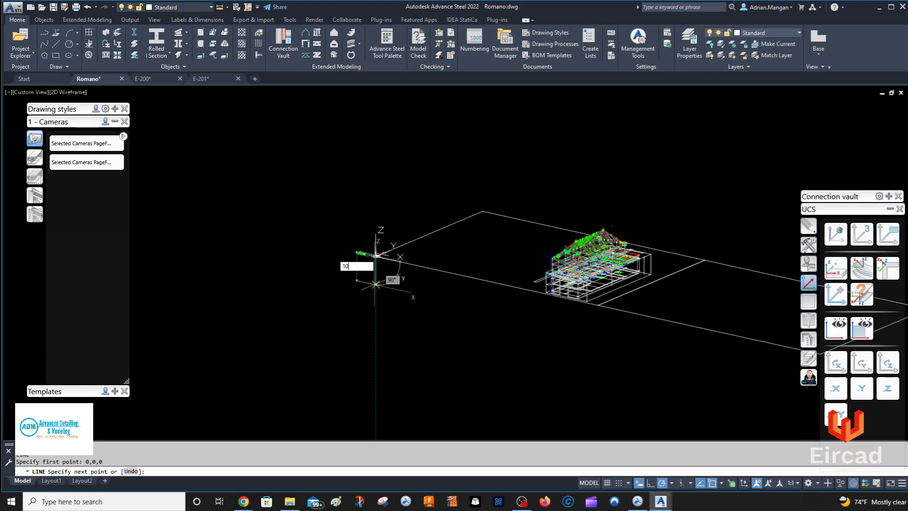
text(')
key(Return)
key(Escape)
Step: Move the slab and its level symbol vertically from the slab's top corner to the height of the 10' line's lower end
scroll(607, 311, up, 10)
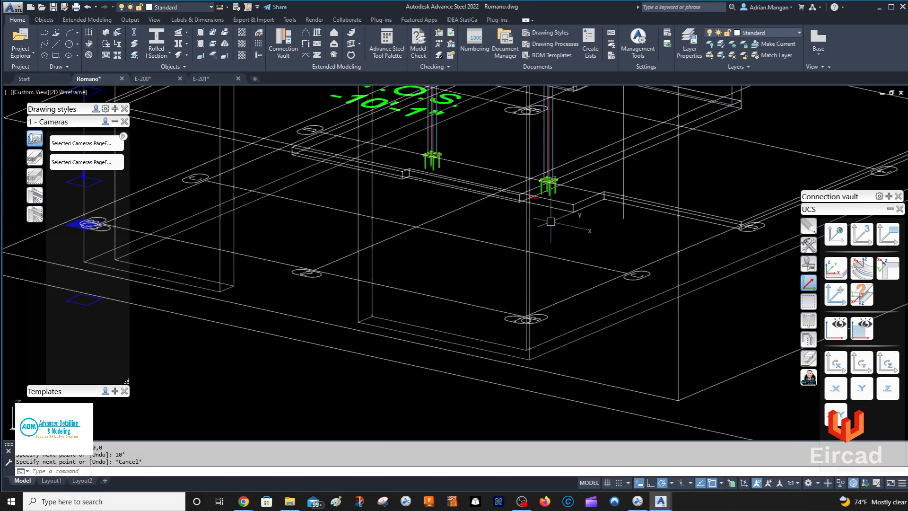
scroll(551, 227, up, 5)
click(543, 224)
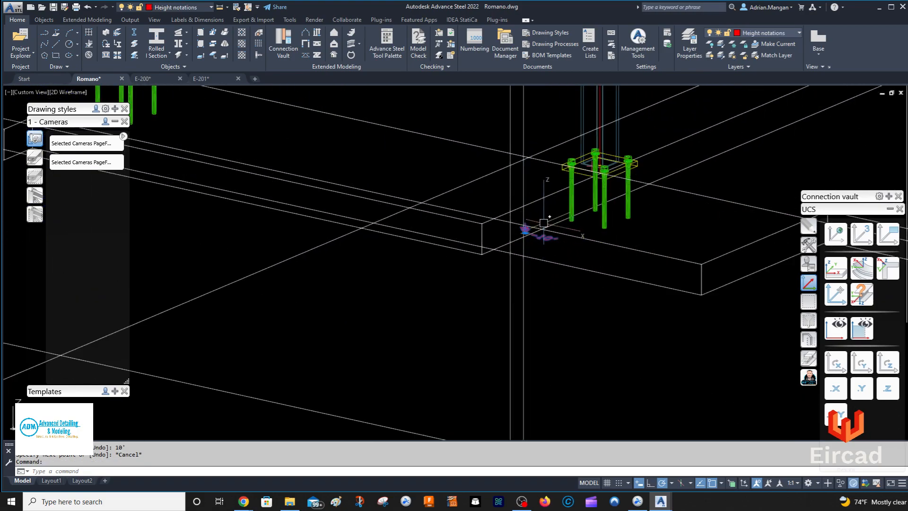
scroll(544, 224, up, 2)
click(539, 207)
right_click(540, 203)
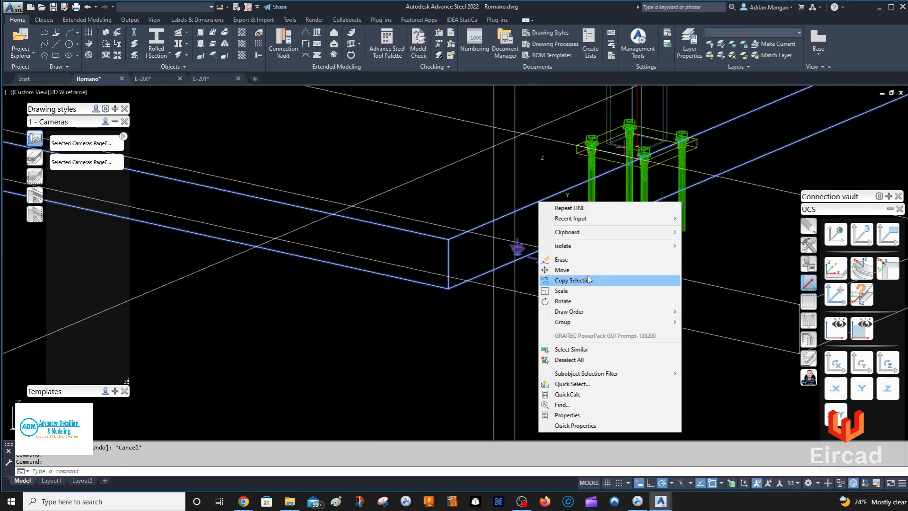
click(563, 270)
click(450, 237)
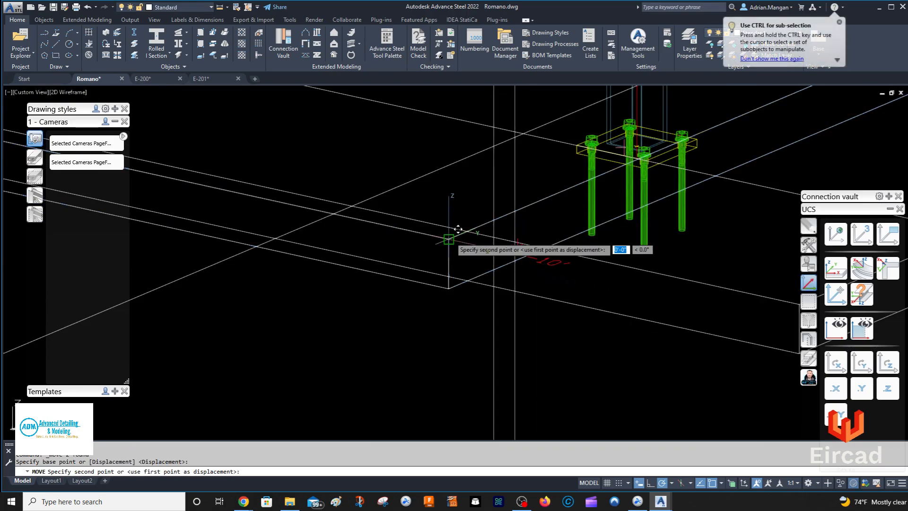
scroll(458, 230, down, 5)
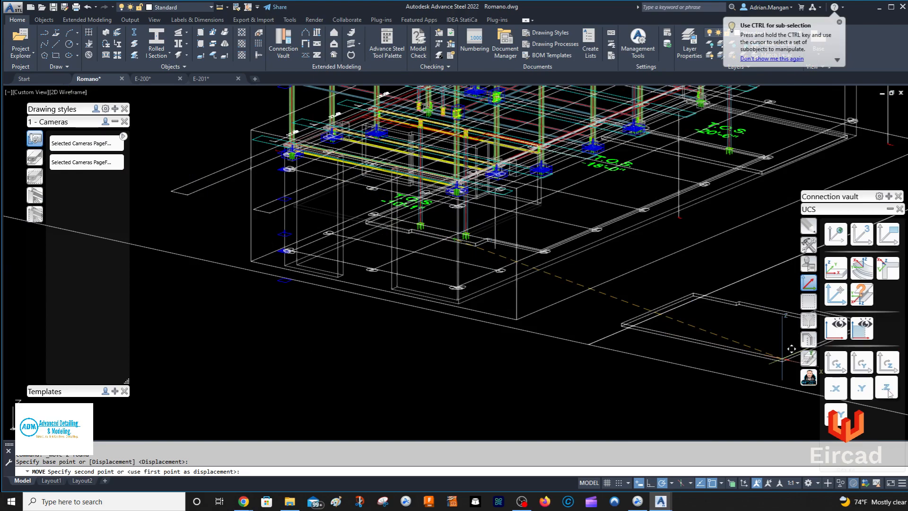
click(889, 393)
scroll(583, 327, down, 8)
scroll(524, 294, up, 8)
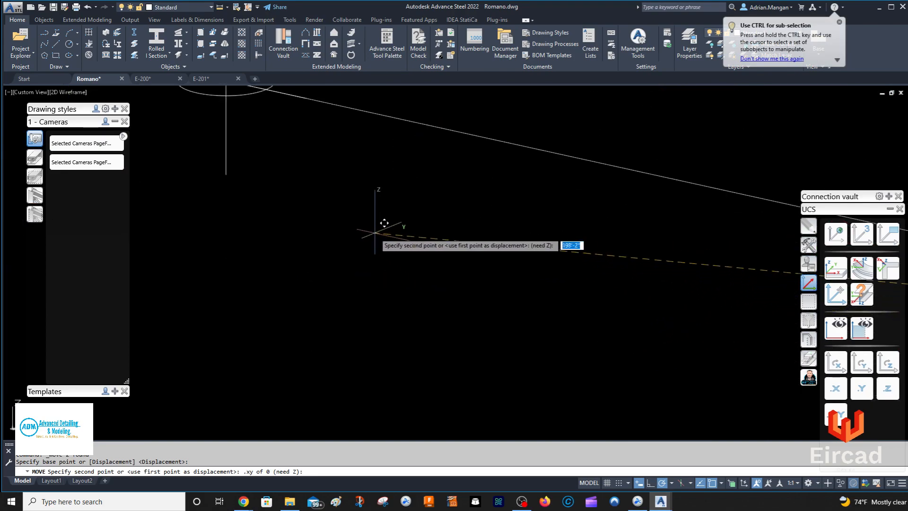
click(226, 174)
scroll(255, 199, down, 6)
scroll(539, 323, up, 10)
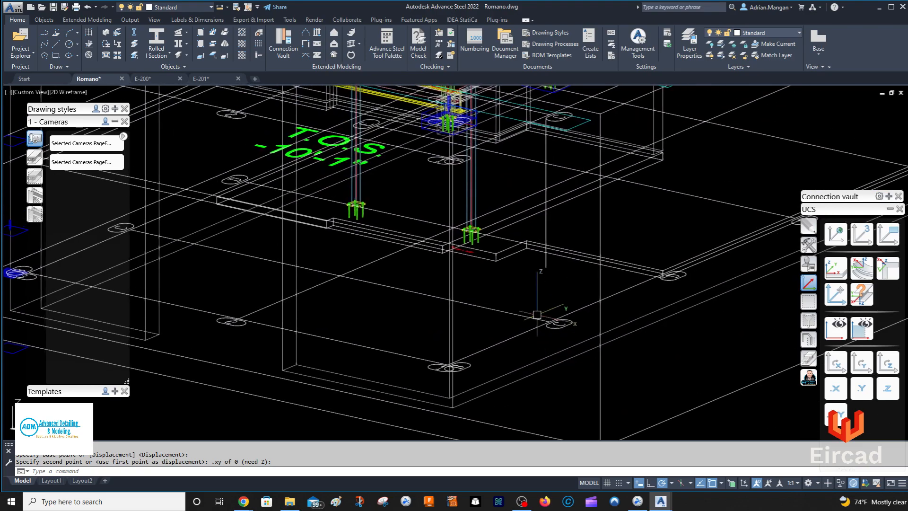
scroll(494, 244, up, 5)
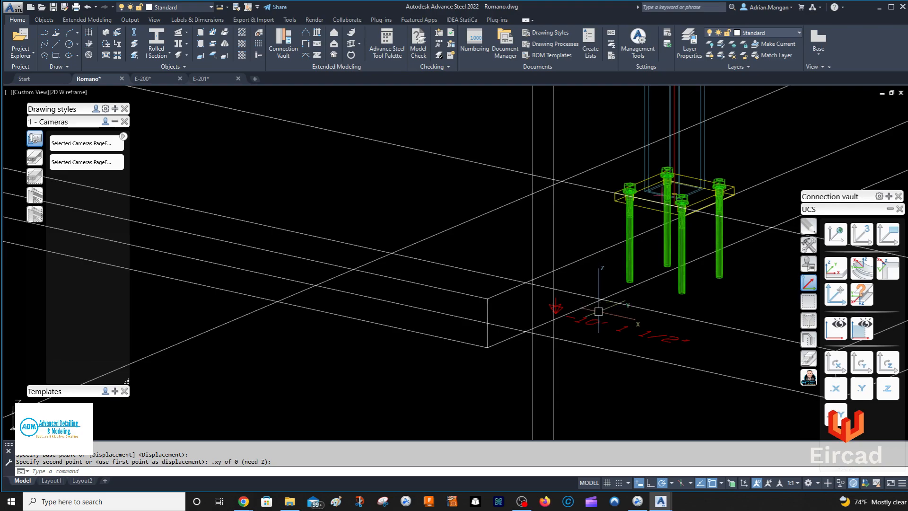
Step: Move the slab and its level symbol together 1.5" upward
key(Escape)
scroll(613, 316, up, 2)
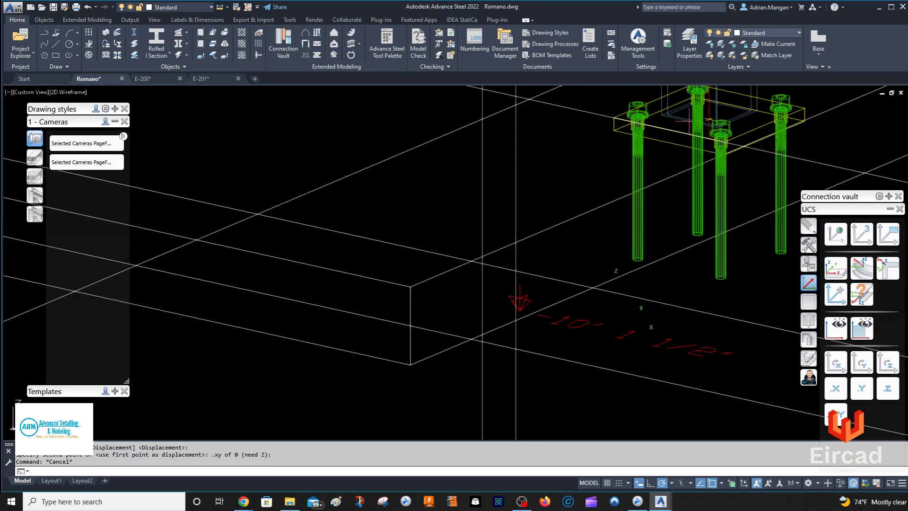
scroll(662, 321, down, 3)
shift+middle_drag(686, 319, 687, 323)
scroll(740, 354, up, 3)
middle_drag(741, 354, 669, 345)
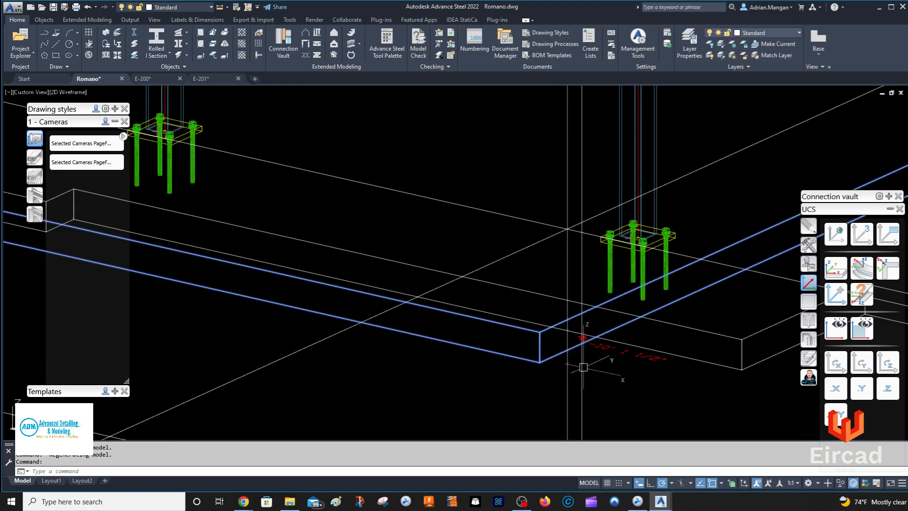
click(605, 351)
right_click(611, 381)
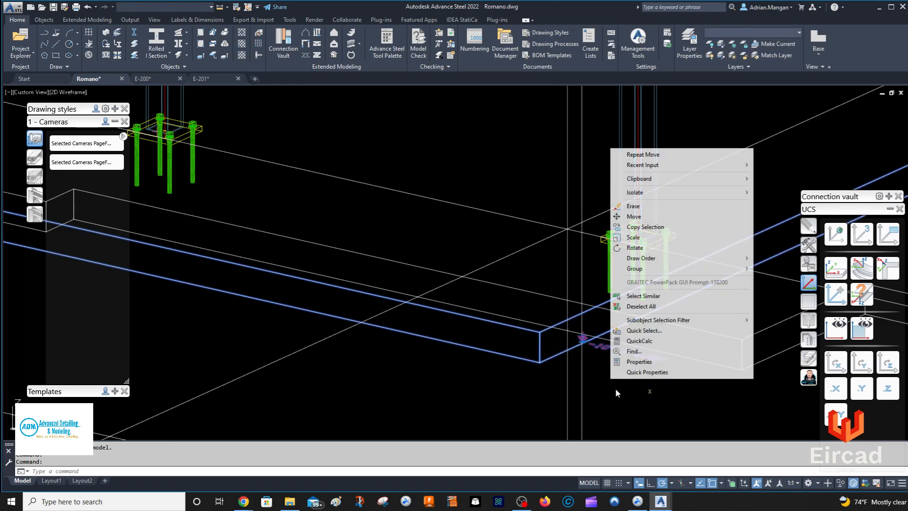
click(634, 217)
click(626, 385)
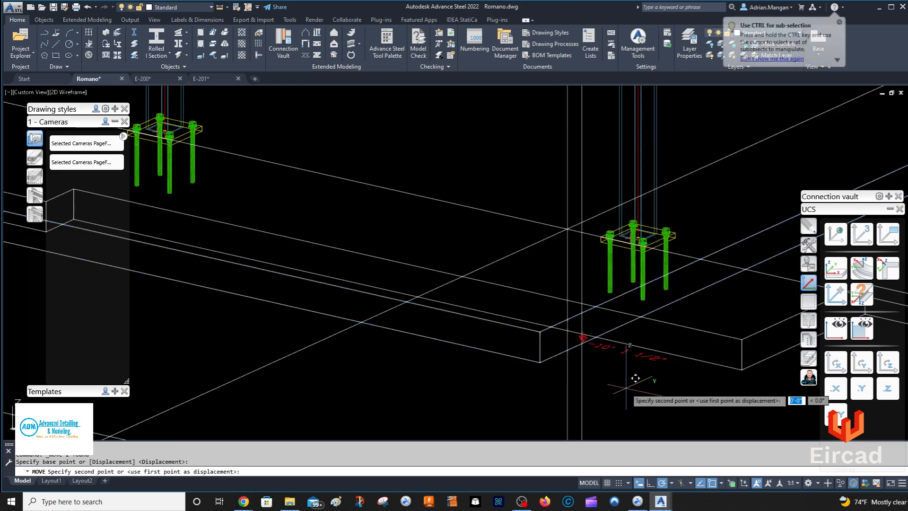
text(1.5)
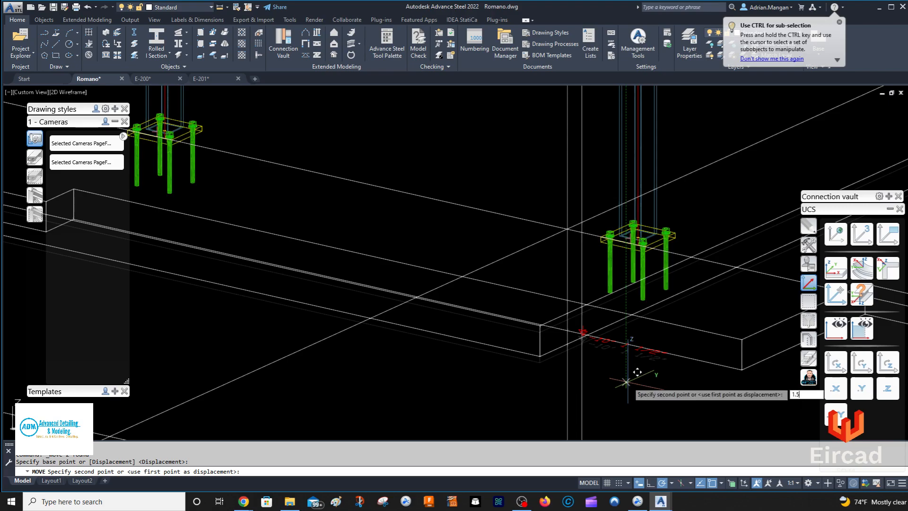
key(Return)
key(Escape)
scroll(700, 378, down, 5)
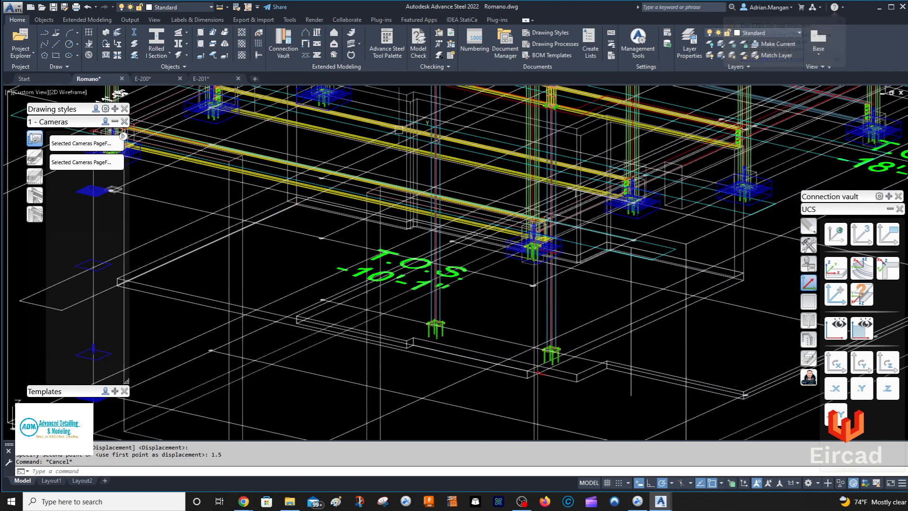
Step: Switch to drawing E-200 and update its elevation detail from the changed model
click(142, 78)
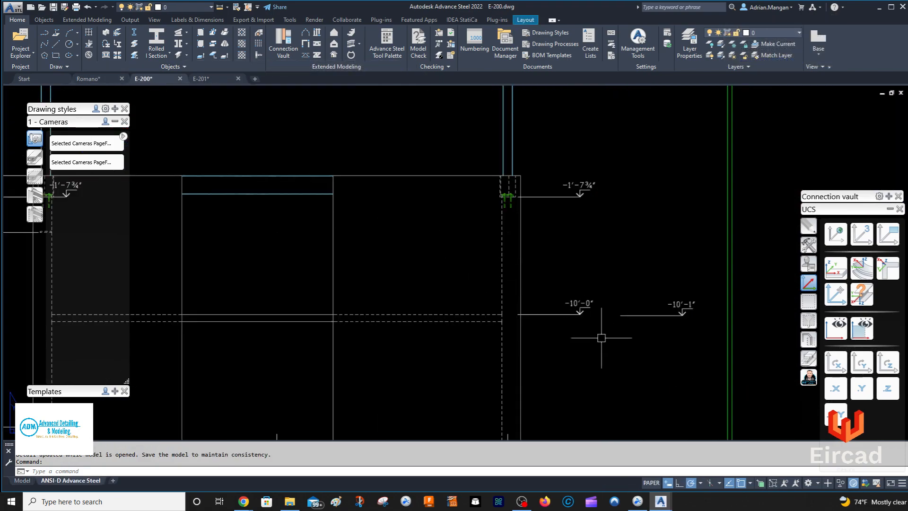
click(506, 271)
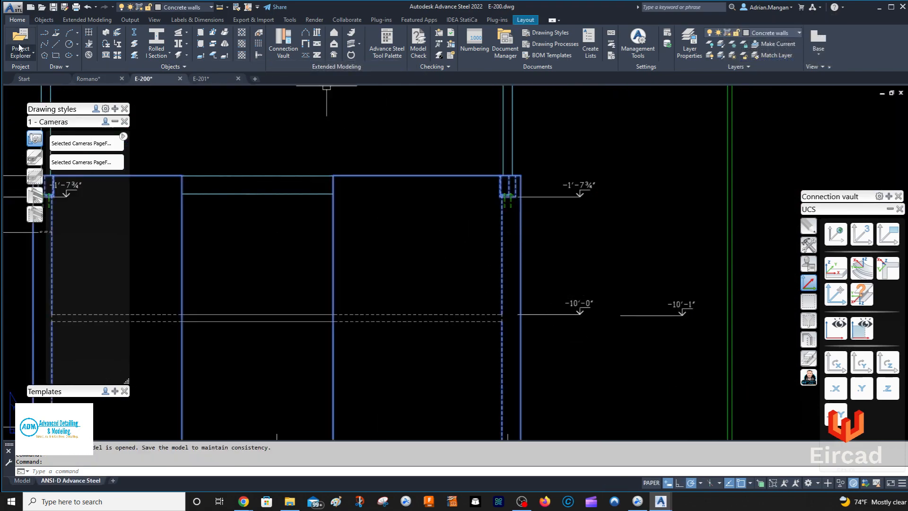
click(189, 20)
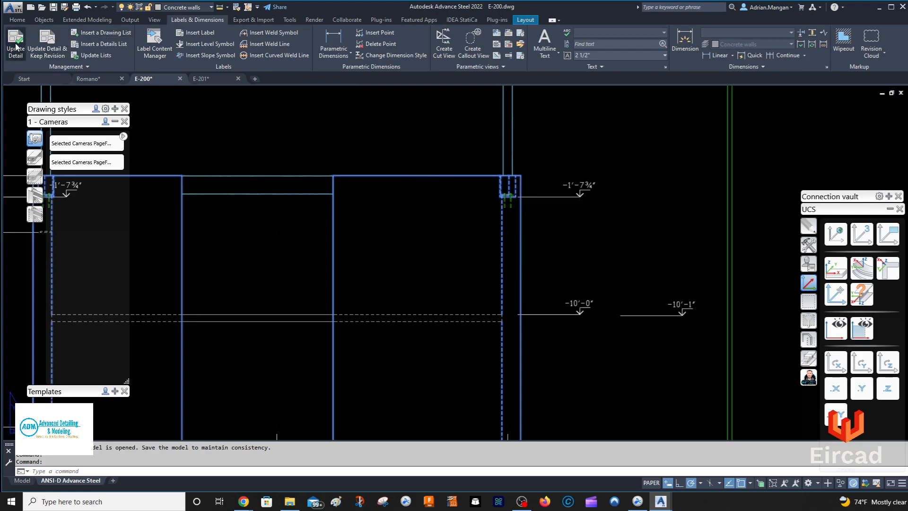
key(Escape)
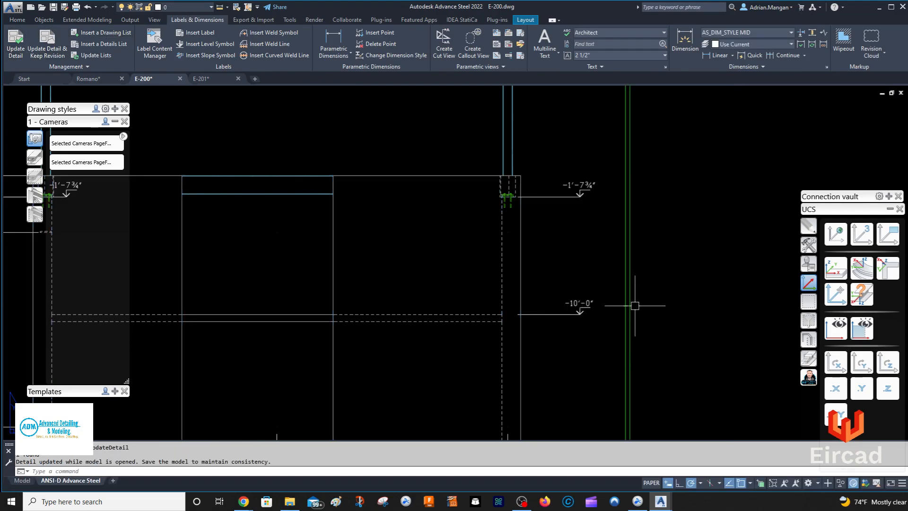
scroll(636, 302, down, 6)
scroll(624, 299, up, 4)
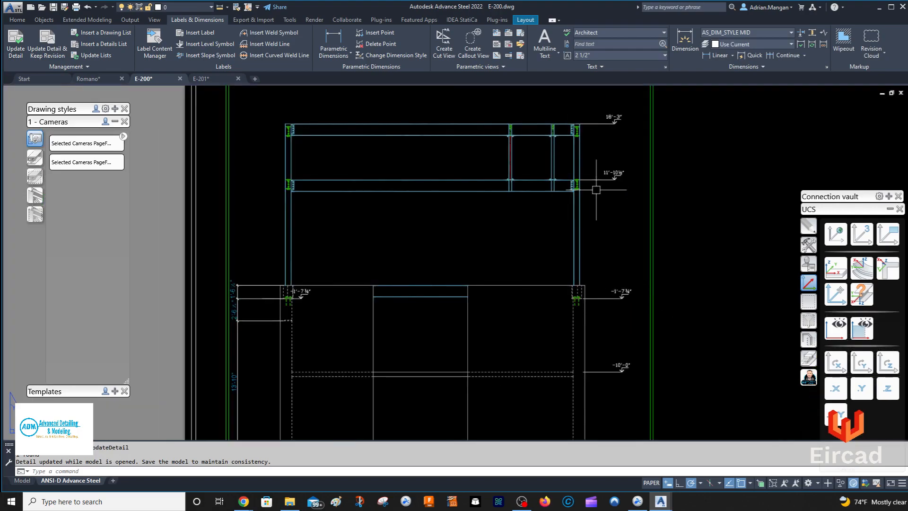
mouse_move(594, 188)
middle_down()
mouse_move(663, 211)
mouse_move(703, 208)
middle_up()
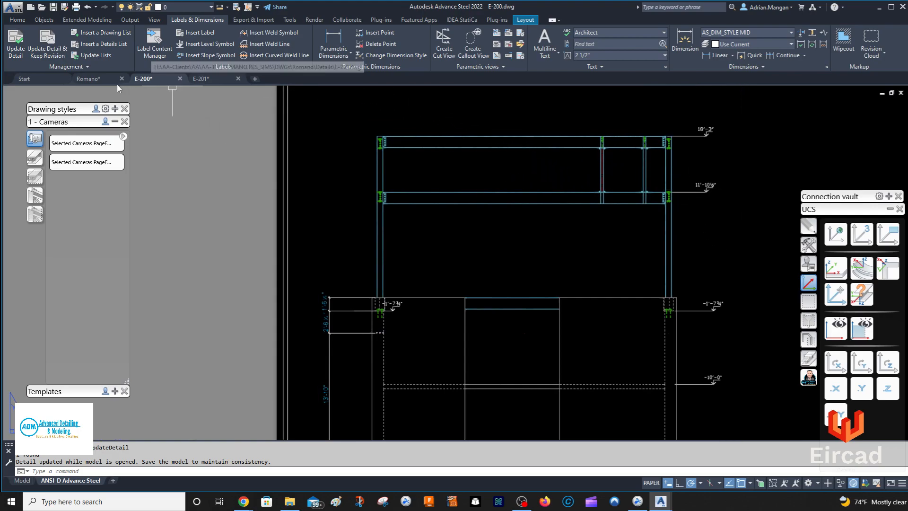
Step: In the "3 - Elevation View - Full - ADM" drawing style, set the labeling of Beams rule 31 to "MODEL ROLE Section name"
click(130, 19)
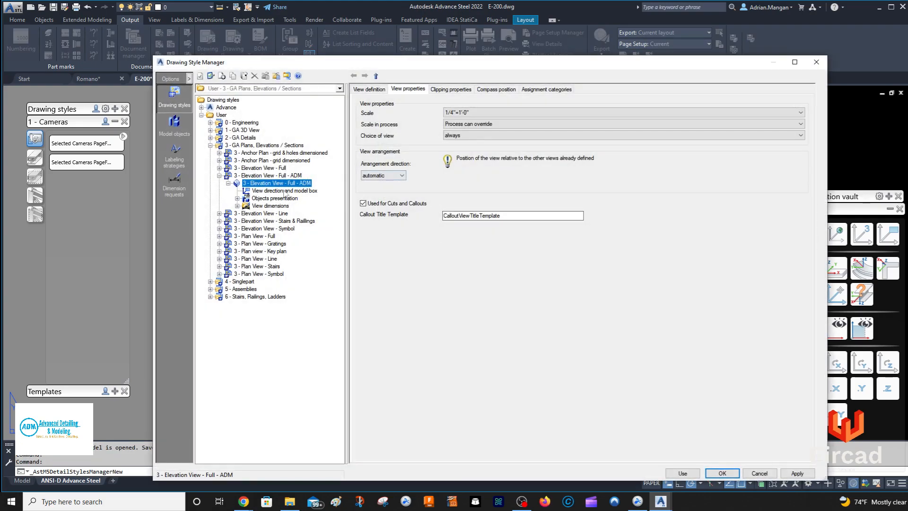
click(242, 146)
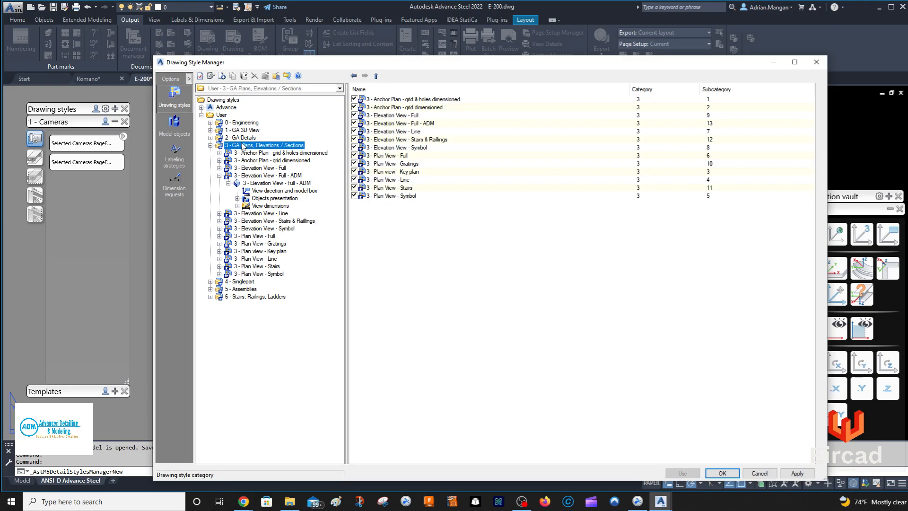
click(266, 175)
click(272, 199)
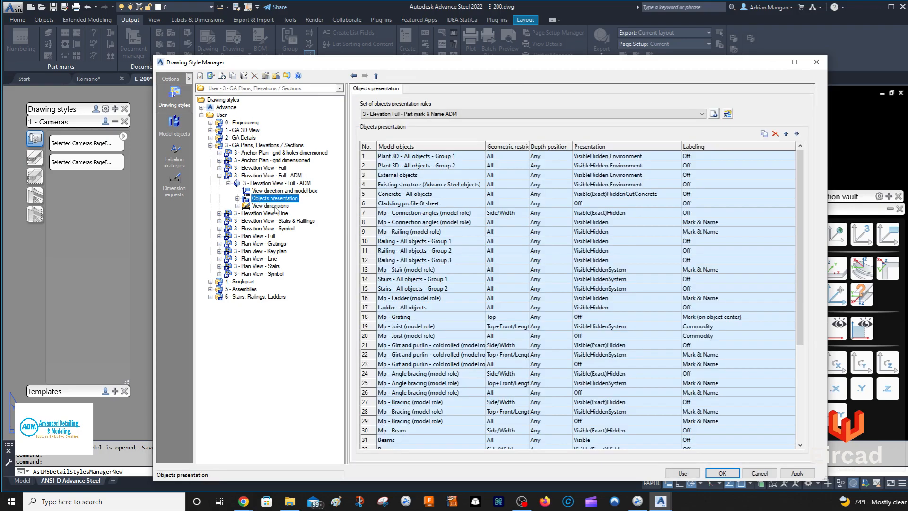
scroll(453, 303, down, 4)
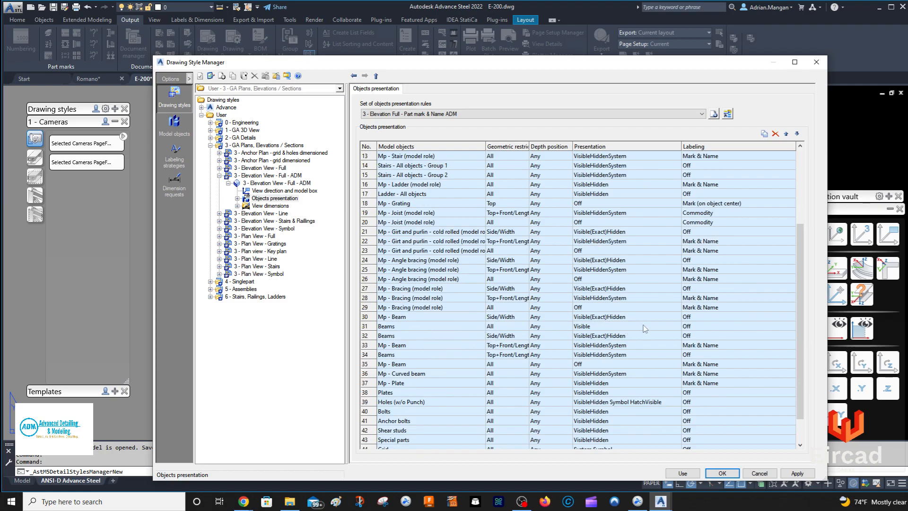
click(783, 326)
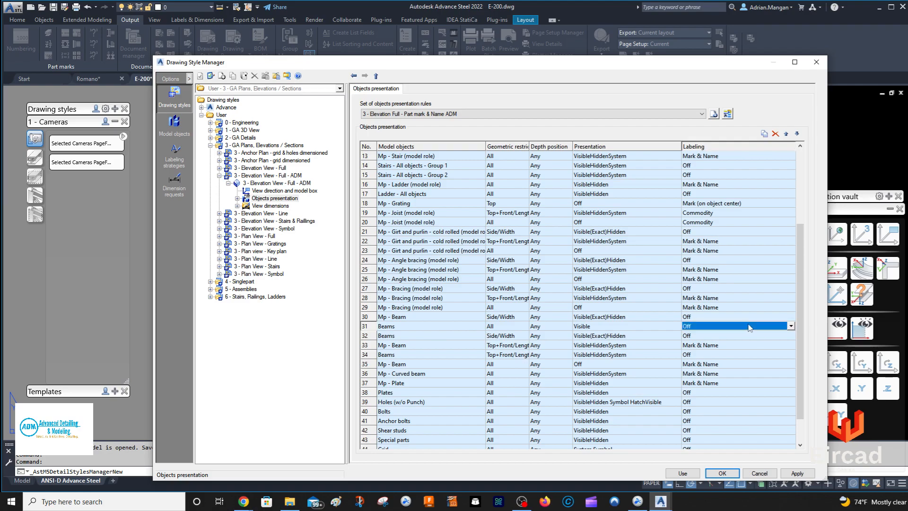
click(708, 326)
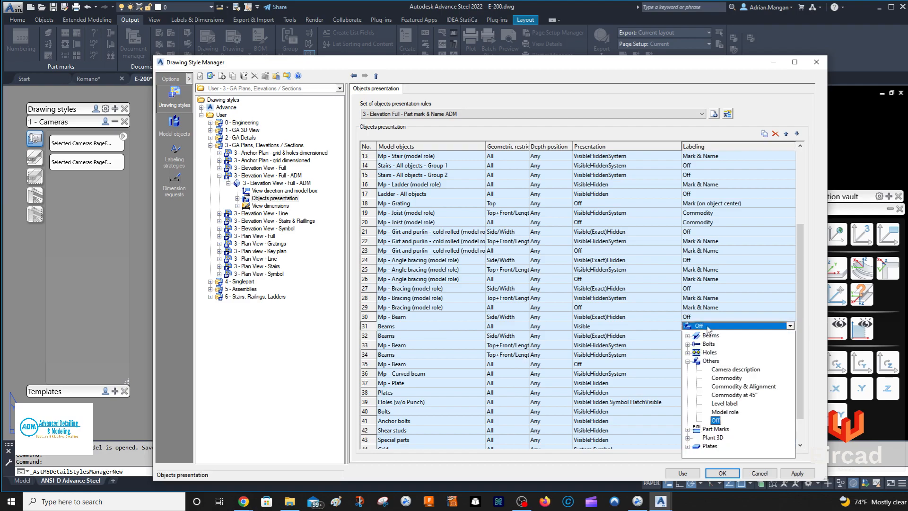
click(687, 362)
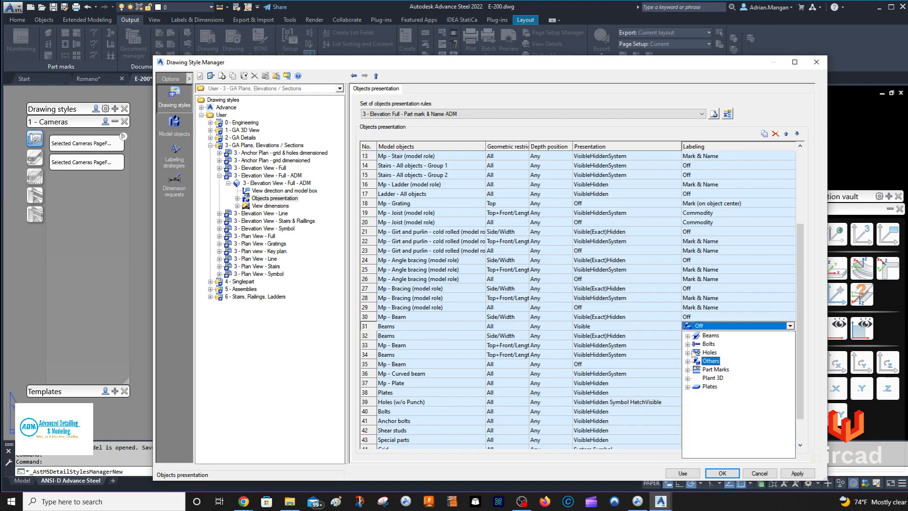
click(688, 336)
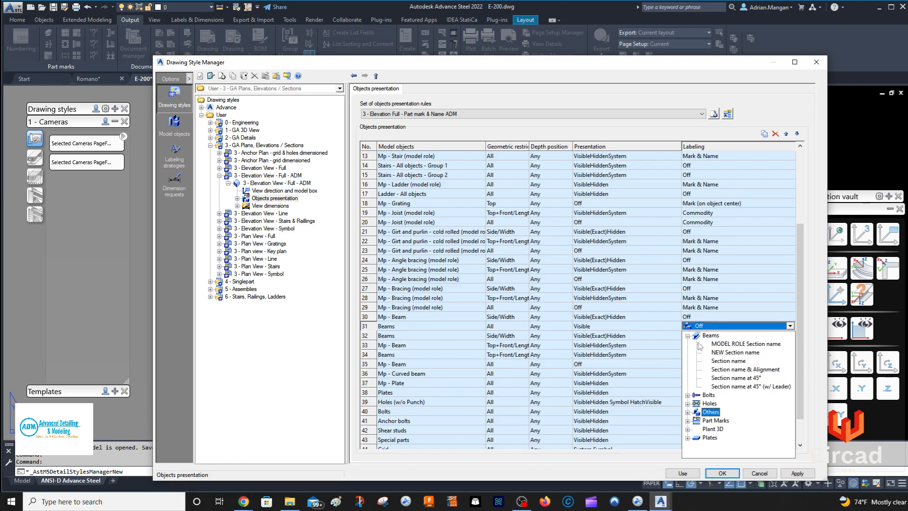
click(729, 345)
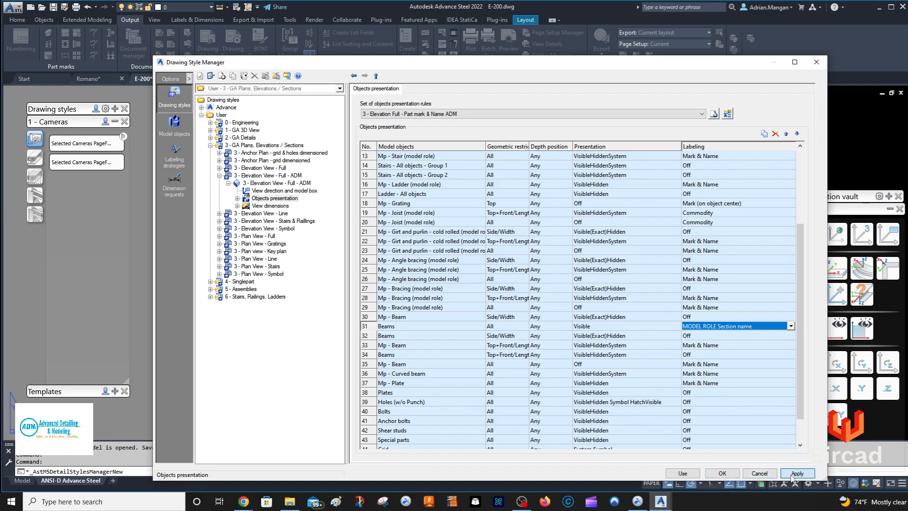
Step: Use the edited drawing style on the E-200 elevation view and check the beam and column labels
click(683, 474)
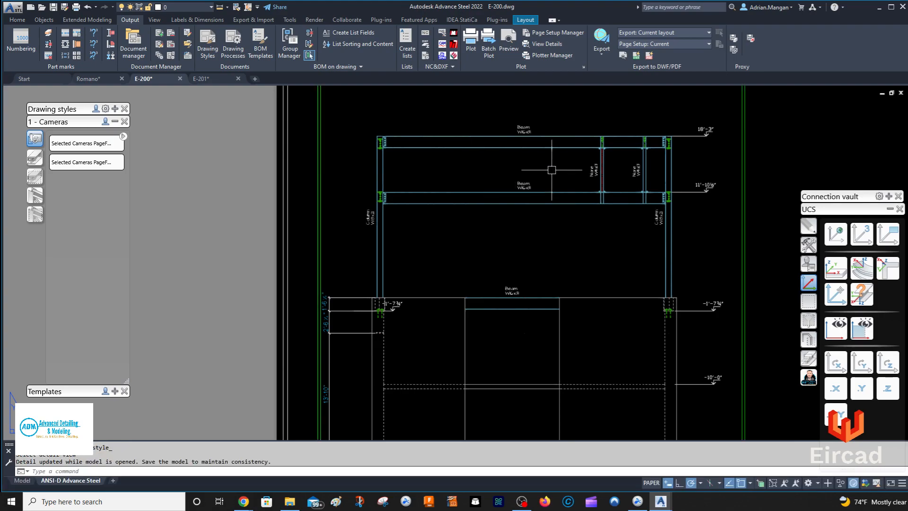
scroll(534, 144, up, 6)
scroll(530, 142, down, 7)
scroll(525, 137, up, 3)
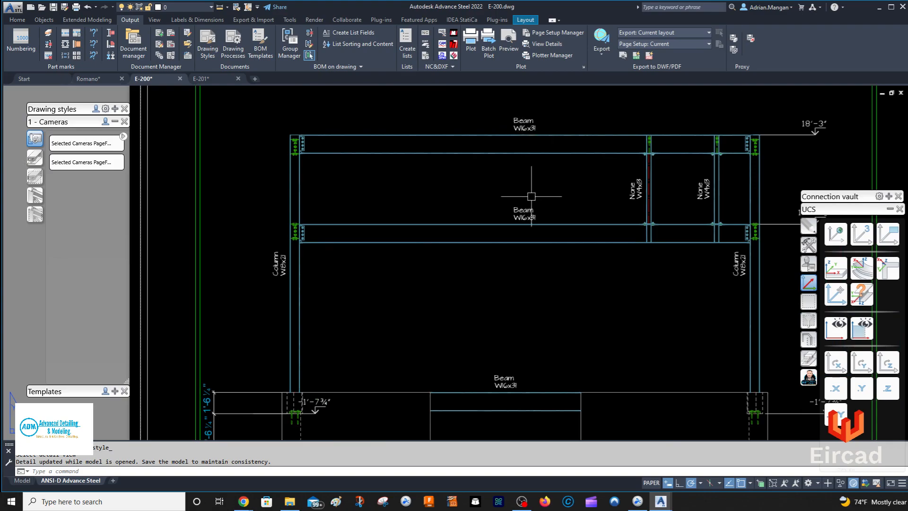
scroll(530, 196, down, 2)
scroll(582, 185, up, 3)
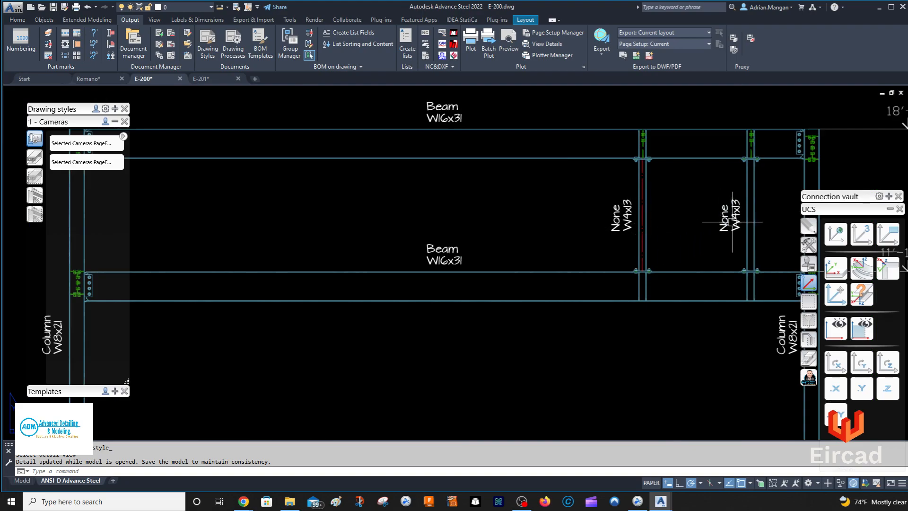
Step: In the Romano model, set the Model Role of the two short W4x13 posts between the beams to Column
scroll(706, 208, down, 3)
middle_drag(706, 208, 699, 206)
scroll(700, 206, up, 3)
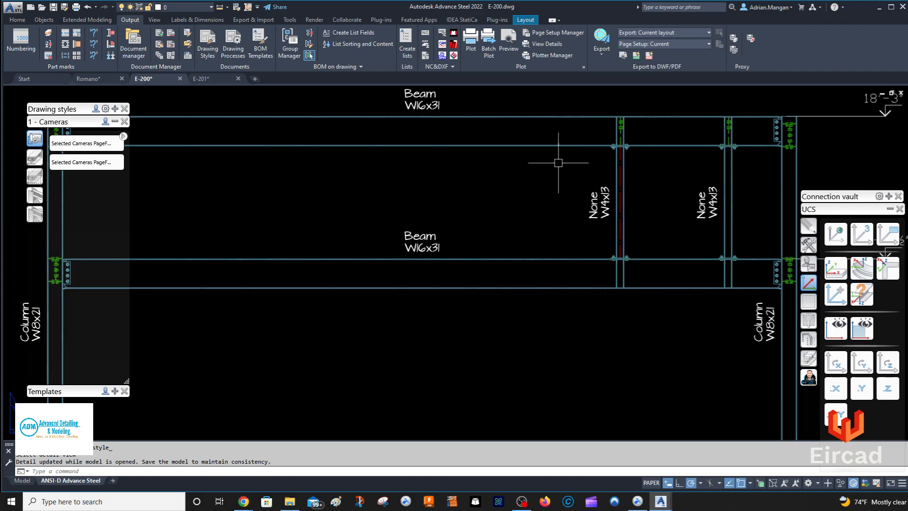
click(104, 79)
scroll(733, 308, down, 5)
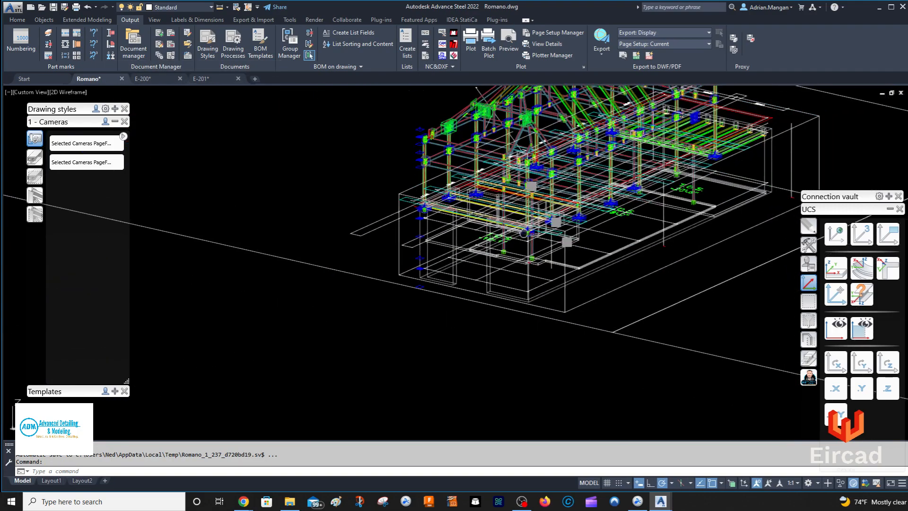
scroll(536, 272, up, 6)
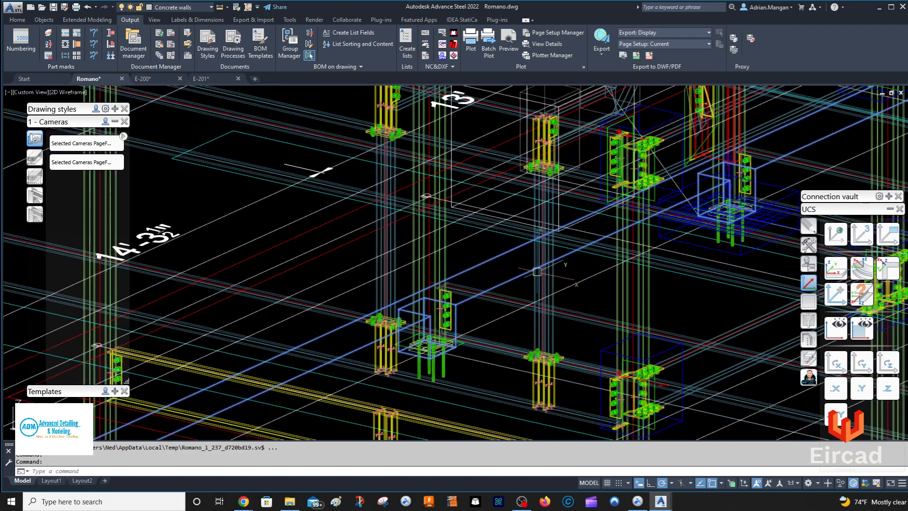
click(536, 272)
click(384, 204)
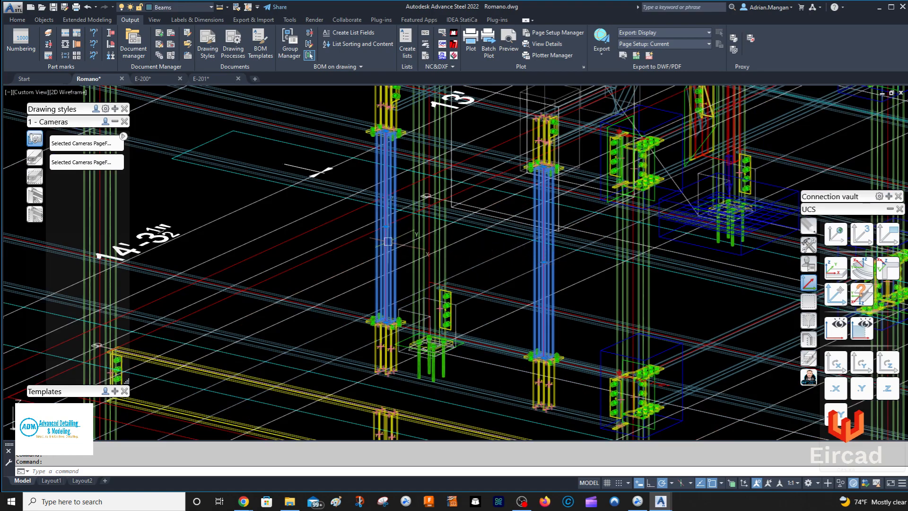
right_click(389, 189)
click(432, 333)
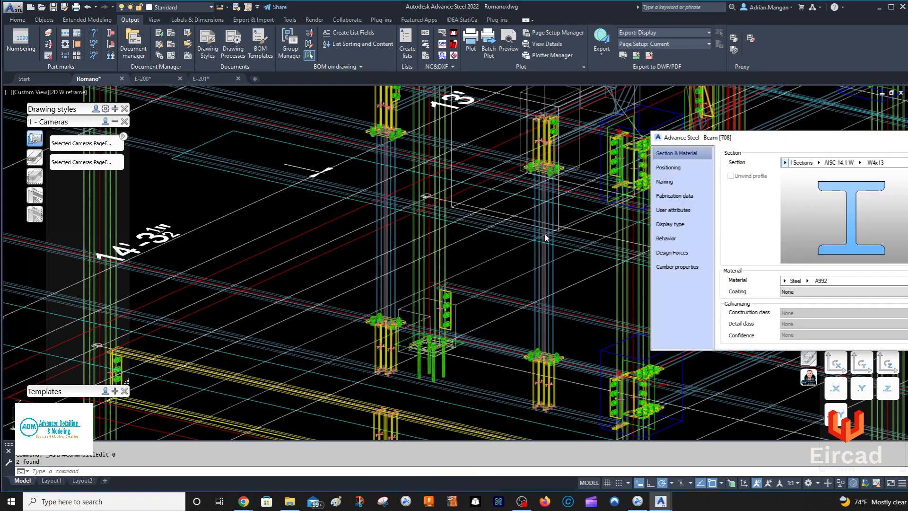
click(663, 182)
click(829, 279)
click(832, 278)
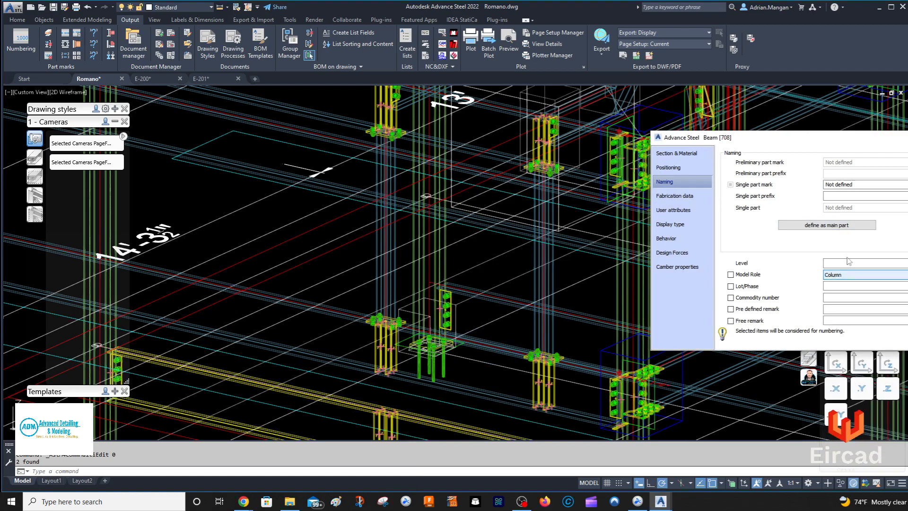
click(907, 137)
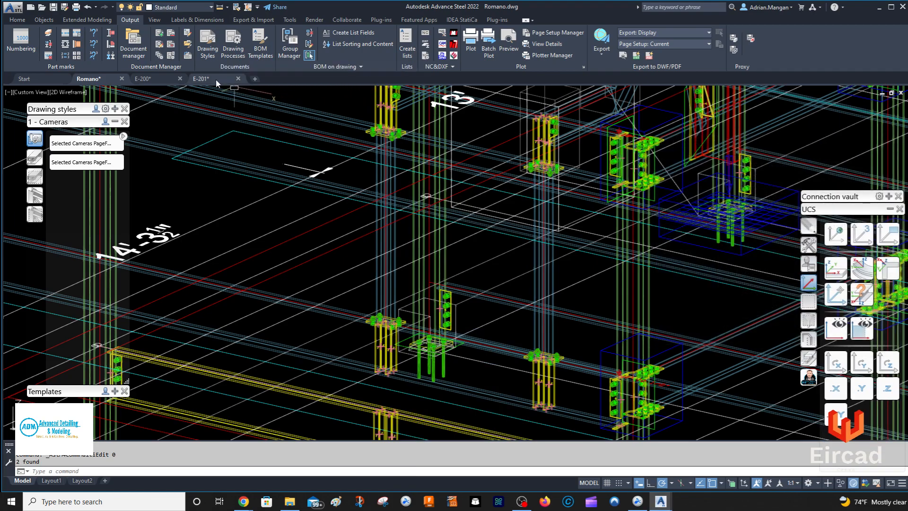
Step: Return to drawing E-200 and update its elevation detail from the changed model
click(150, 77)
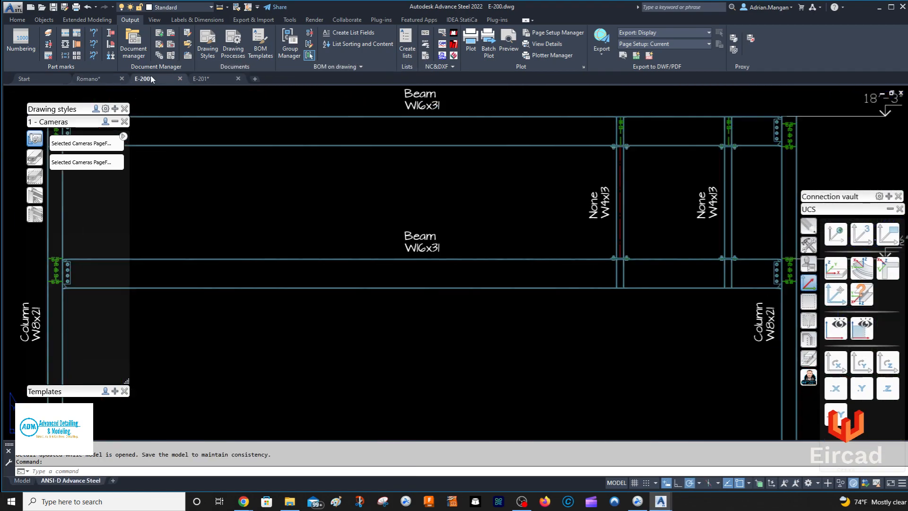
click(617, 222)
click(185, 19)
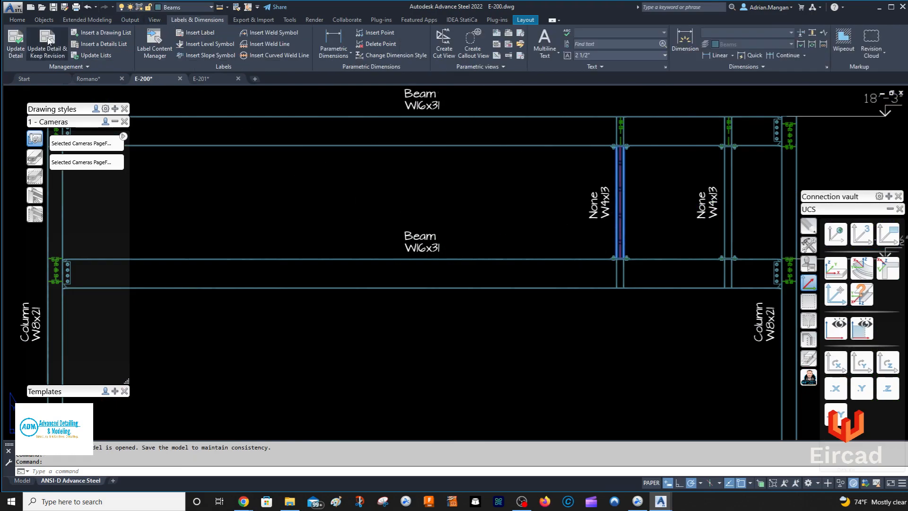
click(16, 45)
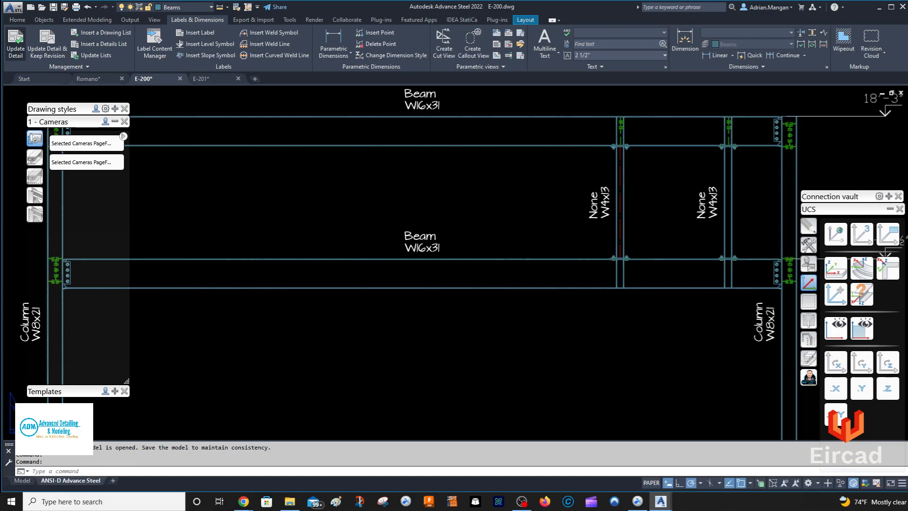
Step: Move the labels of the two W4x13 posts slightly downward along their posts in the elevation
click(604, 211)
drag(604, 198, 609, 227)
click(705, 199)
drag(707, 204, 710, 236)
scroll(686, 230, down, 5)
middle_drag(633, 194, 585, 144)
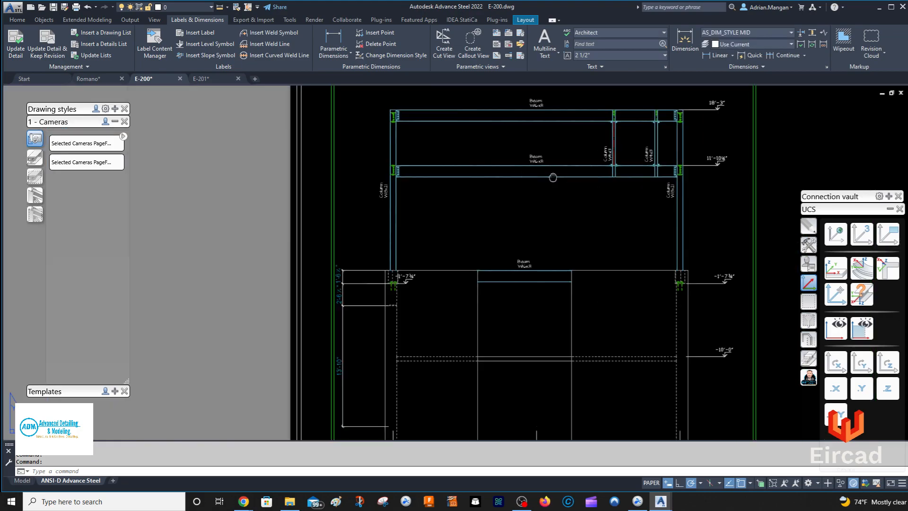
middle_drag(554, 174, 603, 192)
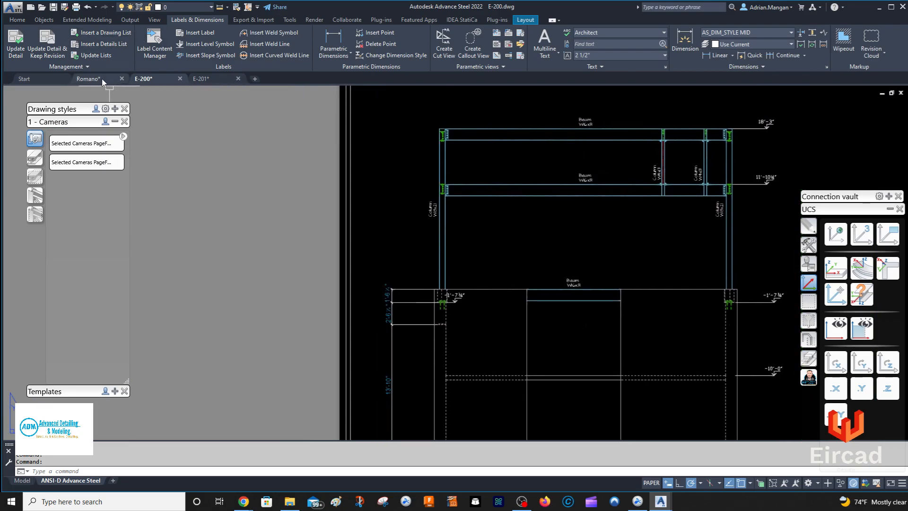
Step: In the Romano model's elevation drawing style, enable compass marks for beams in 3D views in Beams rule 31, use the style, and cancel detail creation
click(88, 79)
click(130, 19)
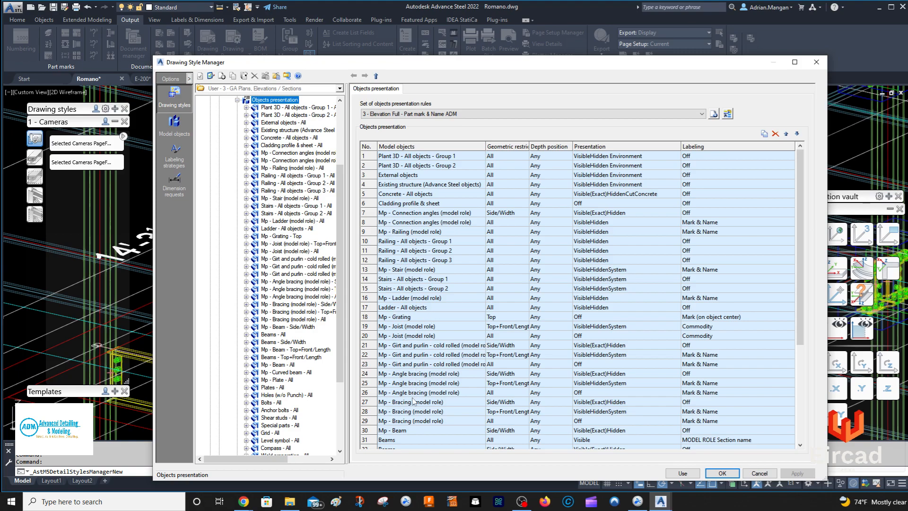
click(371, 431)
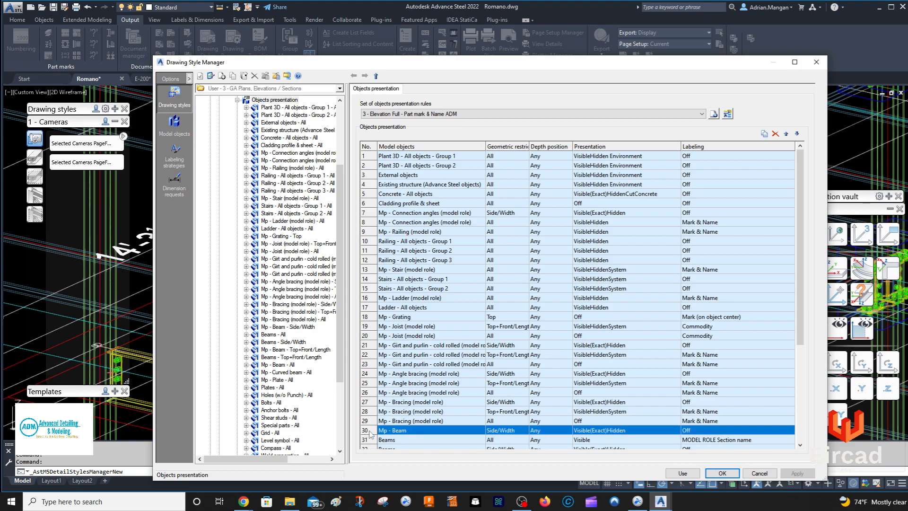
scroll(372, 433, down, 3)
click(370, 354)
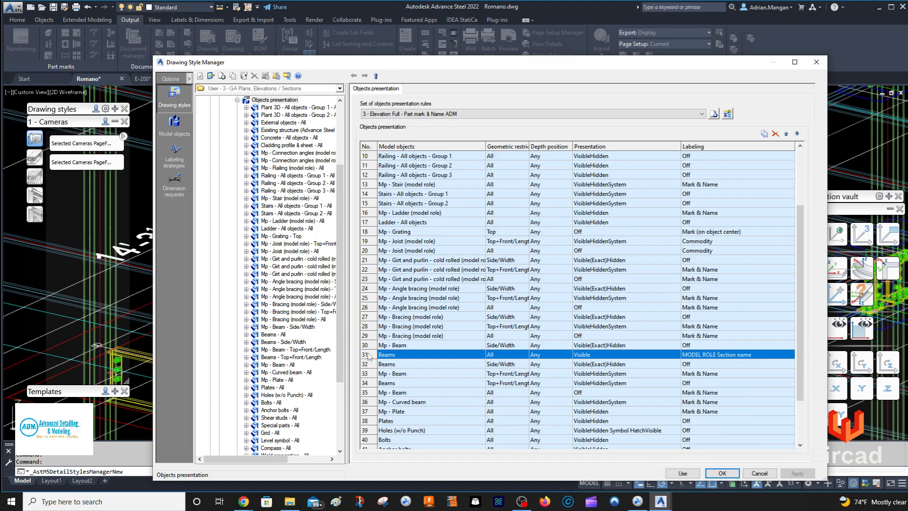
double_click(369, 355)
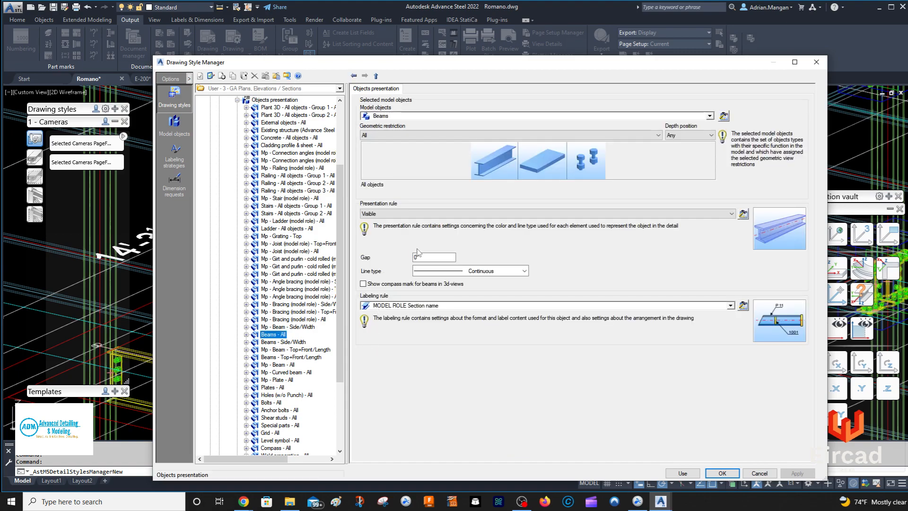
click(363, 284)
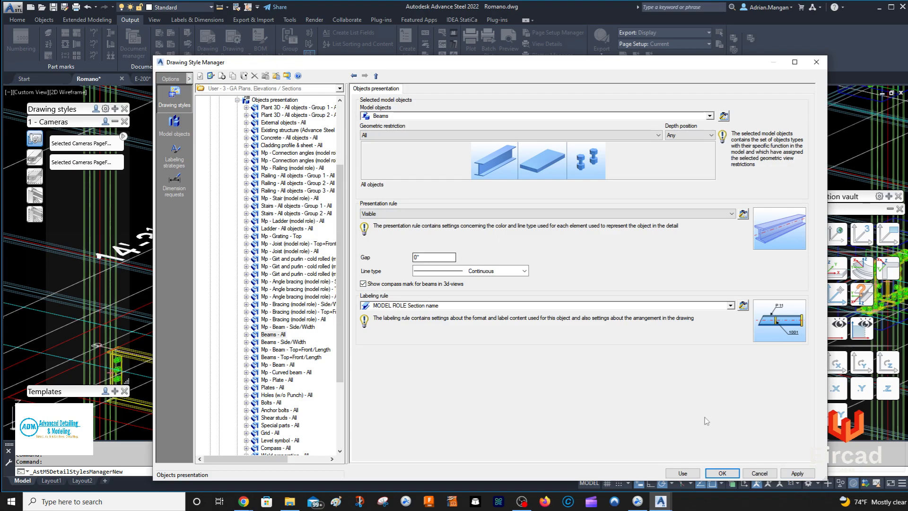
click(683, 473)
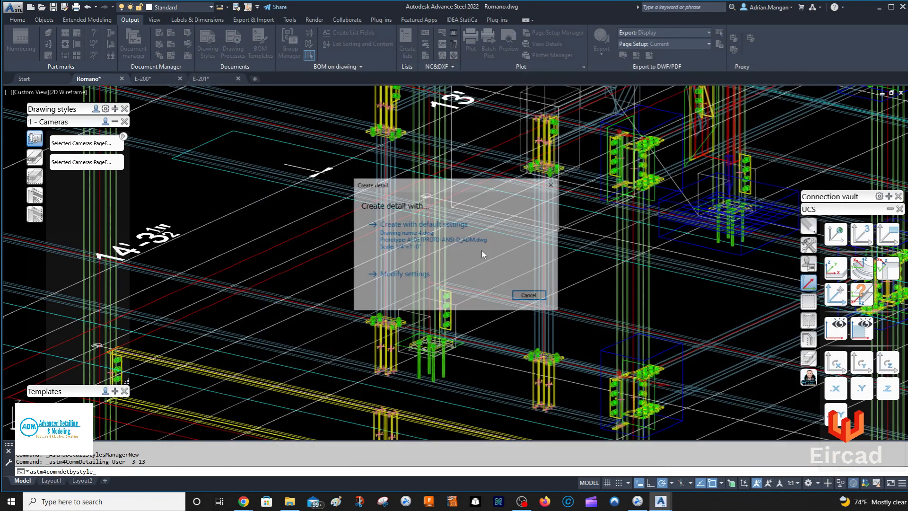
click(543, 296)
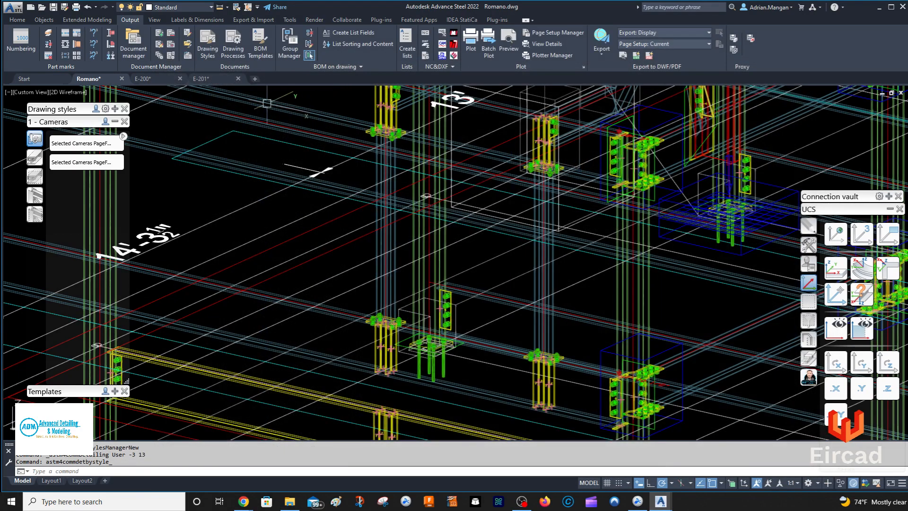
Step: Apply the current GA plans/elevations drawing style to the gridline B elevation view in the E-200 drawing
click(160, 78)
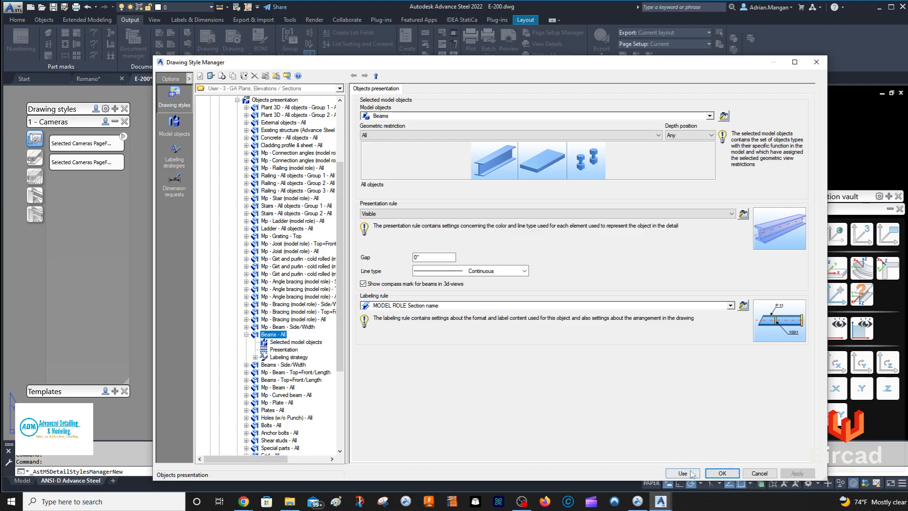
click(683, 473)
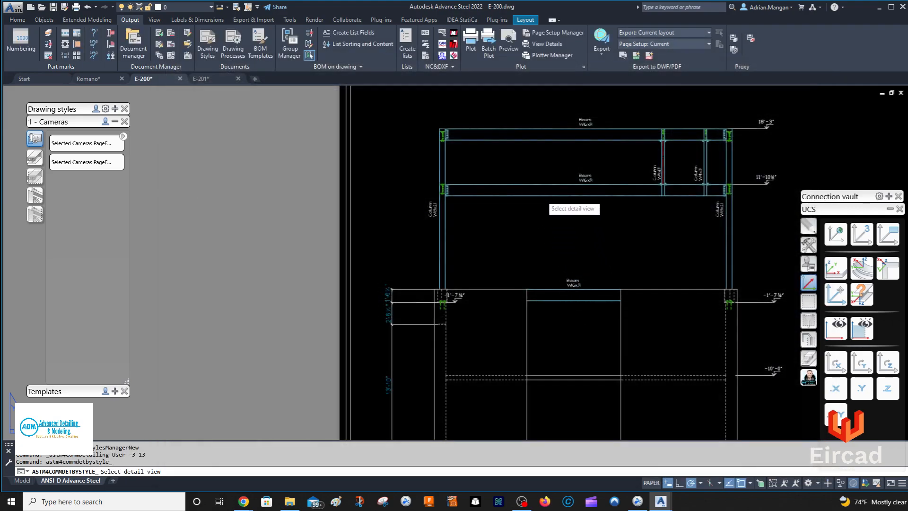
click(540, 196)
Step: Shift the lower W16x31 beam label in the elevation from mid-span to near the beam's left end
scroll(570, 192, down, 4)
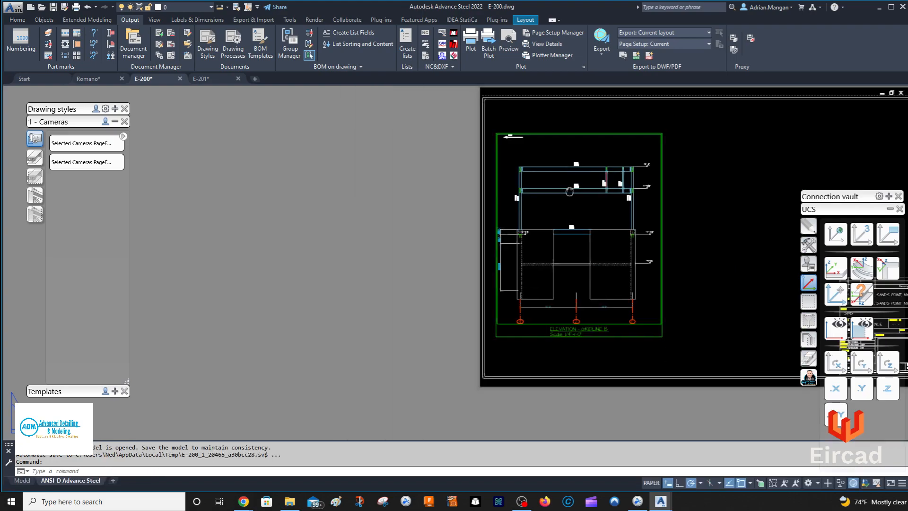
middle_drag(569, 192, 571, 197)
scroll(610, 182, up, 6)
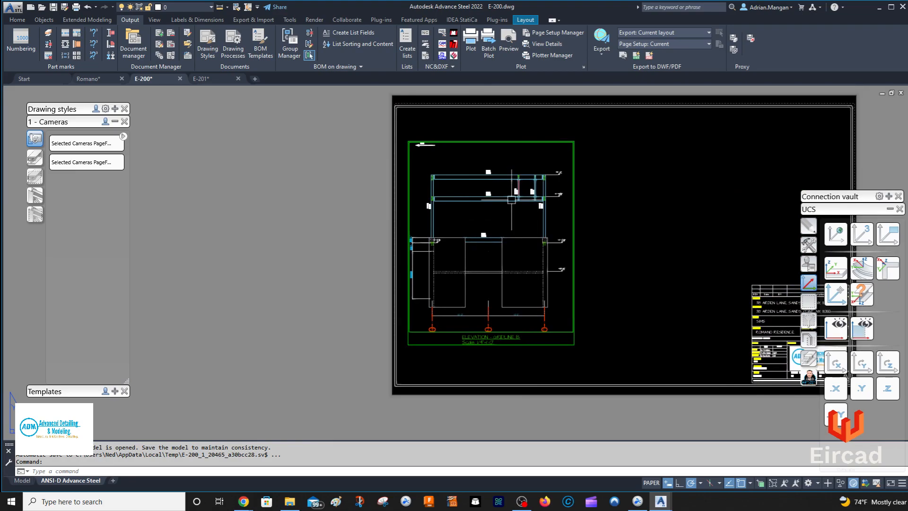
click(439, 229)
drag(440, 229, 260, 232)
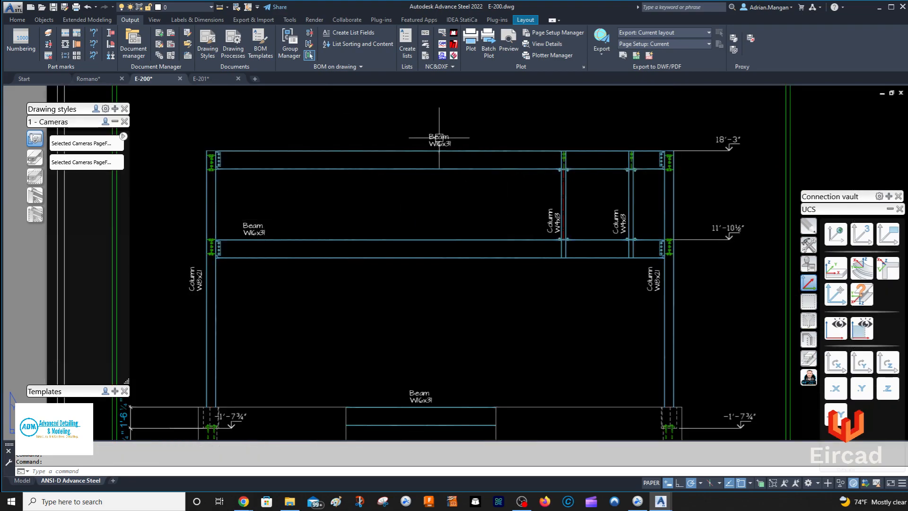
scroll(442, 137, down, 5)
scroll(337, 127, up, 3)
scroll(337, 127, up, 2)
click(335, 126)
drag(333, 128, 335, 154)
key(Escape)
scroll(337, 152, down, 6)
middle_drag(337, 152, 313, 150)
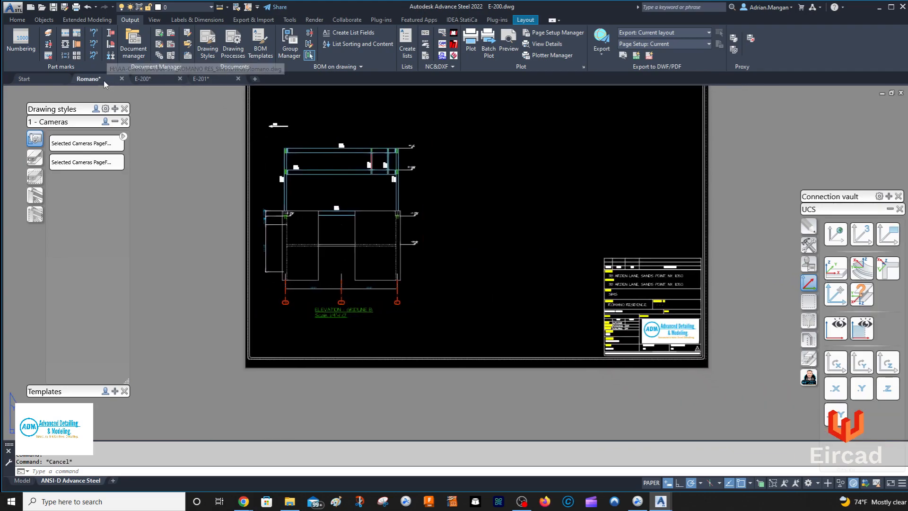
Step: In the Romano model, run the Selected Cameras drawing process on the gridline B camera with existing E-200.dwg as the destination
click(104, 80)
scroll(573, 280, down, 3)
scroll(586, 352, up, 4)
scroll(586, 307, up, 3)
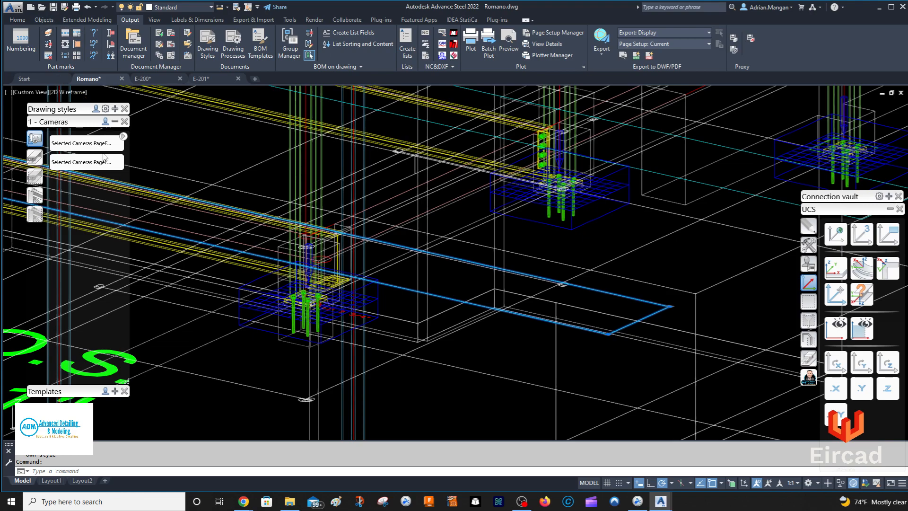
click(97, 163)
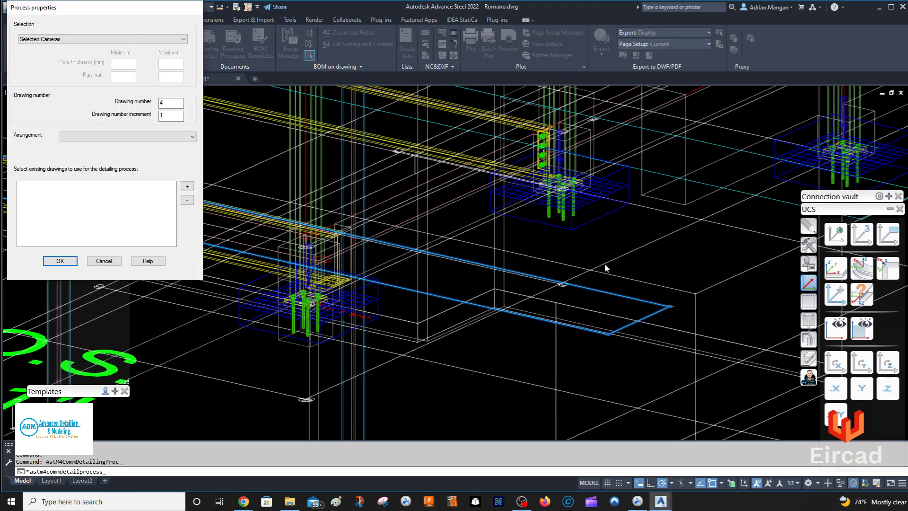
click(187, 186)
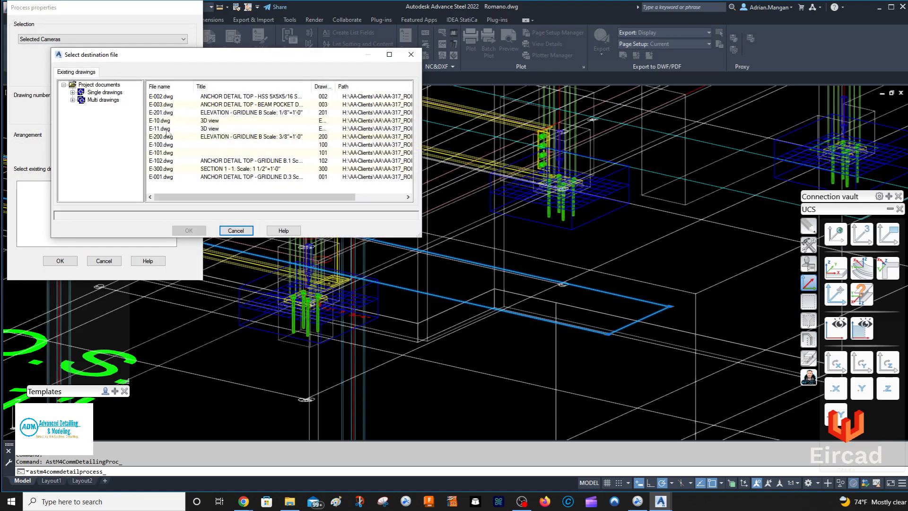
click(164, 137)
click(188, 230)
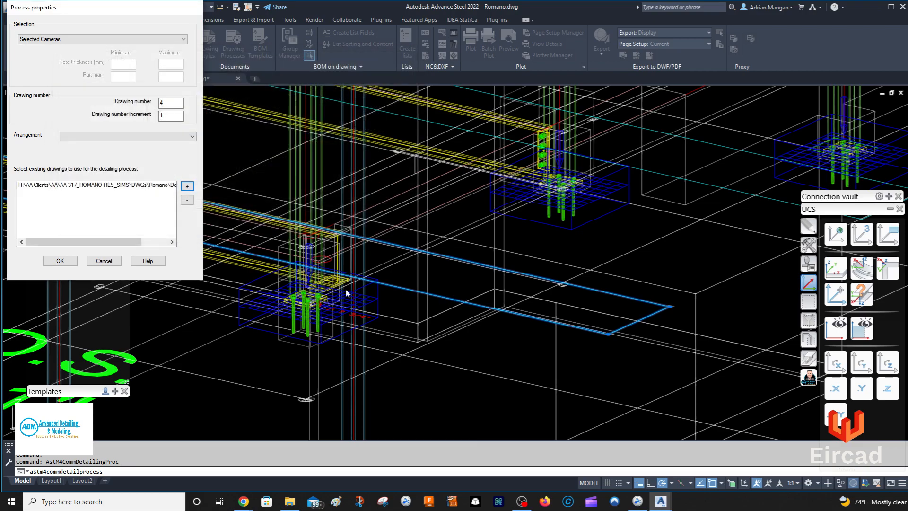
click(60, 261)
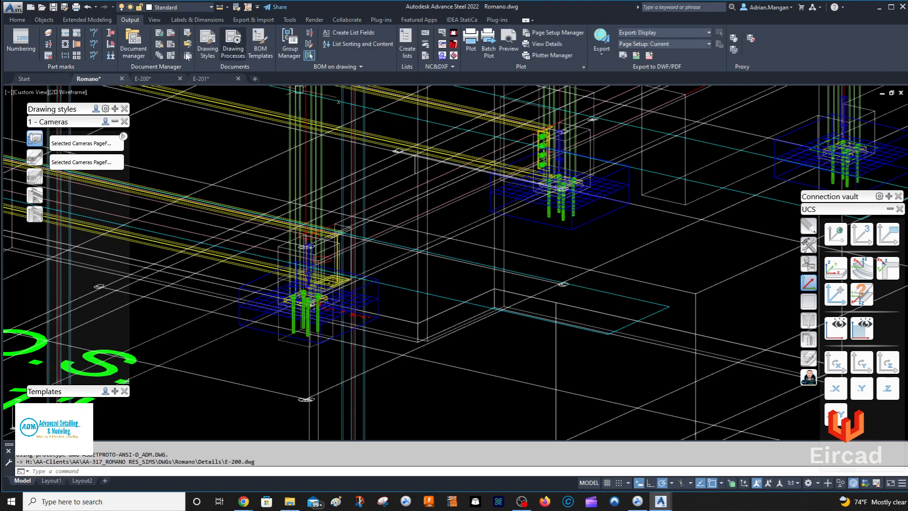
Step: Check the newly added 1/8"=1'-0" gridline B elevation view in the E-200 drawing and delete it
click(158, 75)
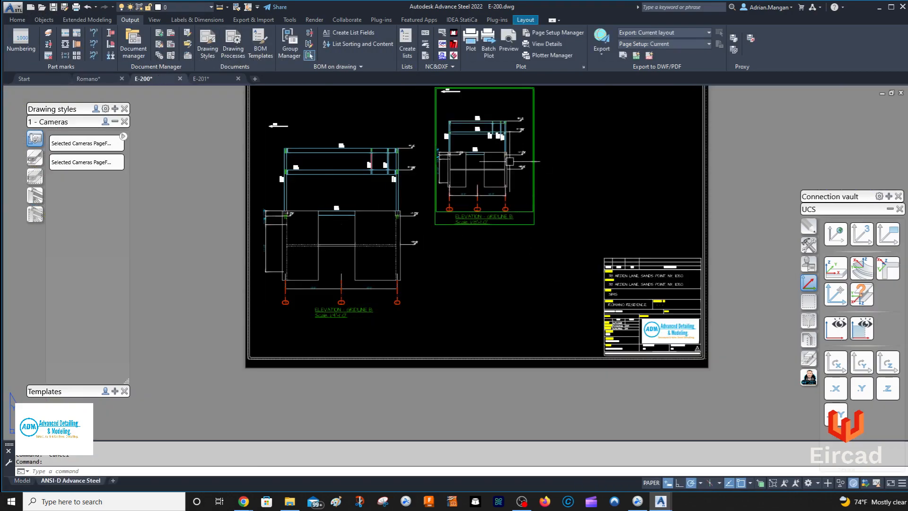
scroll(489, 145, up, 4)
middle_drag(489, 145, 510, 193)
scroll(511, 193, up, 3)
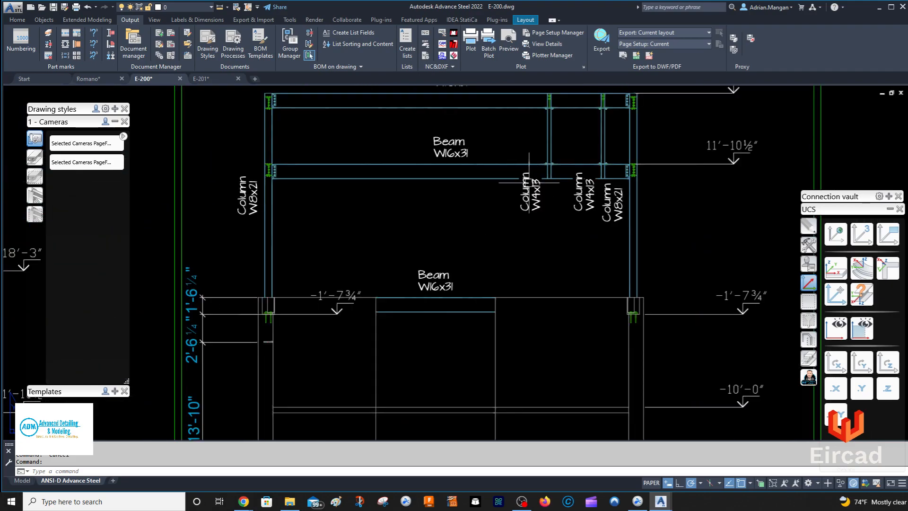
scroll(531, 203, down, 5)
click(584, 340)
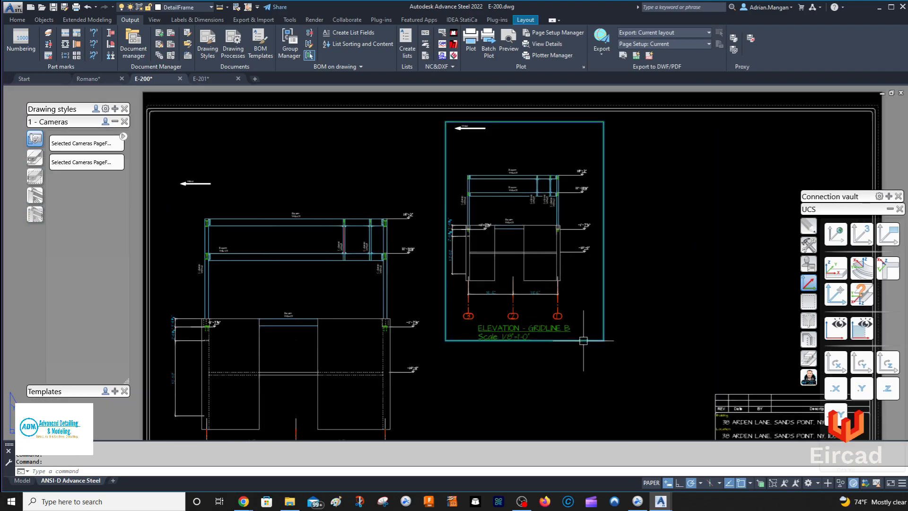
key(Delete)
Step: Shift the upper W16x31 beam label to the beam's left end, aligned above the lower beam's label
scroll(463, 195, up, 3)
scroll(519, 233, up, 3)
click(519, 208)
drag(518, 207, 225, 211)
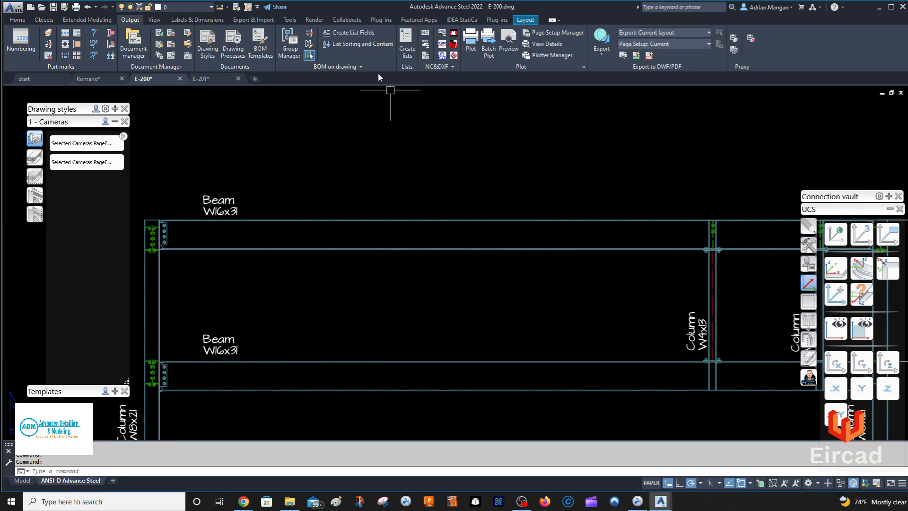
Step: In the Romano model, review the selected model objects, presentation and labeling strategy of Beams - All in the Drawing Style Manager
click(97, 79)
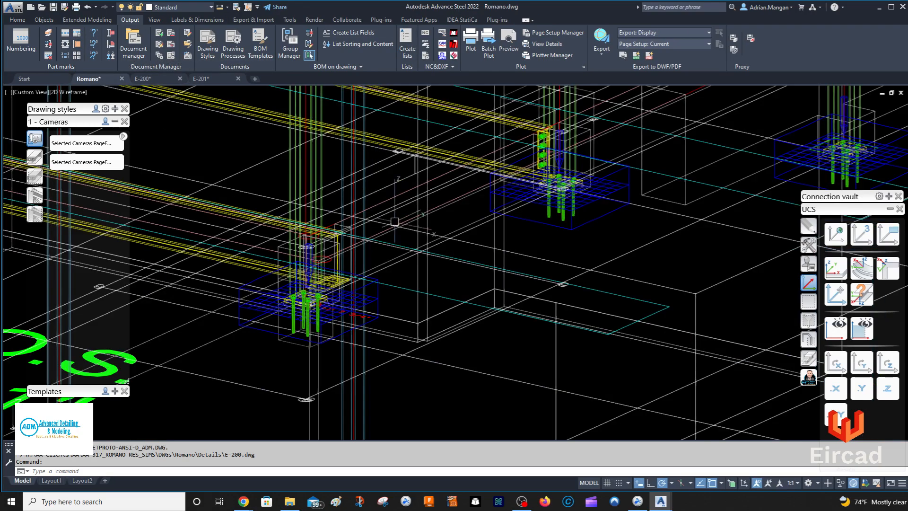
shift+middle_drag(328, 187, 338, 193)
scroll(475, 314, up, 4)
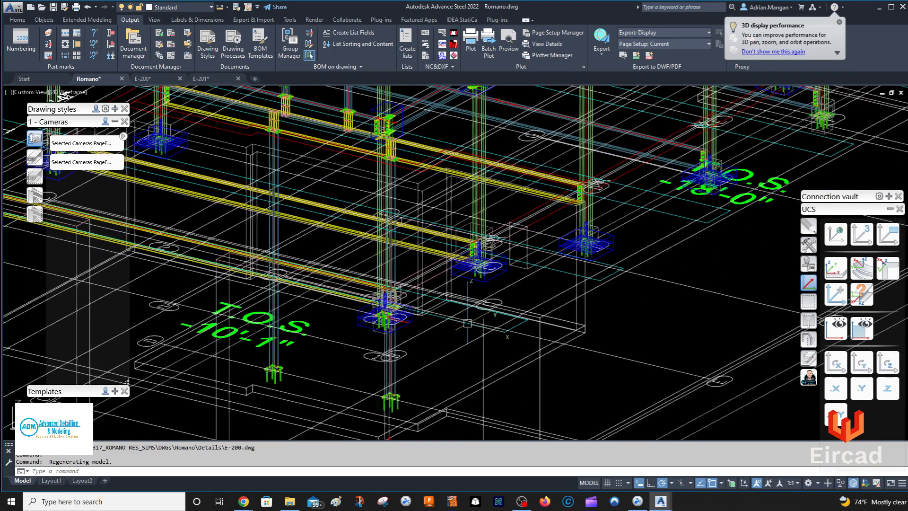
mouse_move(475, 313)
shift+middle_down()
mouse_move(379, 322)
mouse_move(380, 334)
mouse_move(365, 324)
mouse_move(462, 335)
mouse_move(471, 324)
shift+middle_up()
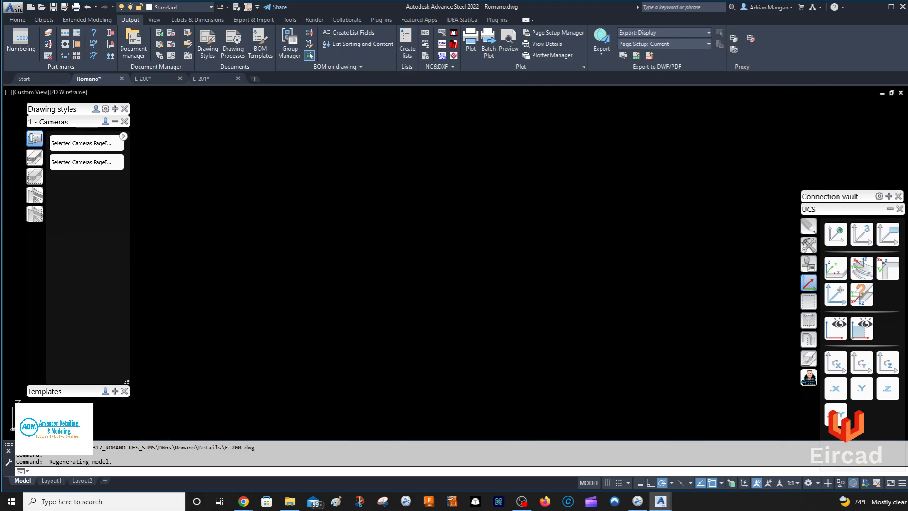
scroll(401, 298, down, 2)
middle_drag(401, 298, 480, 269)
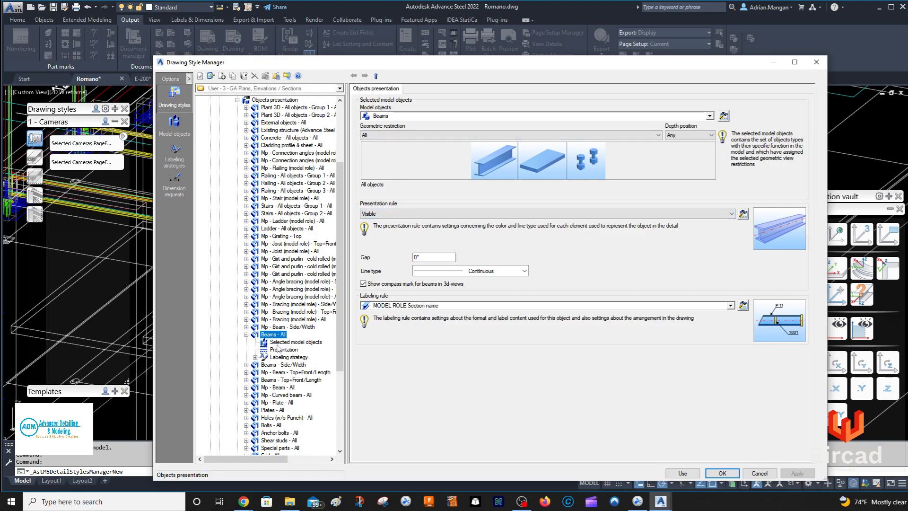
click(293, 342)
click(282, 350)
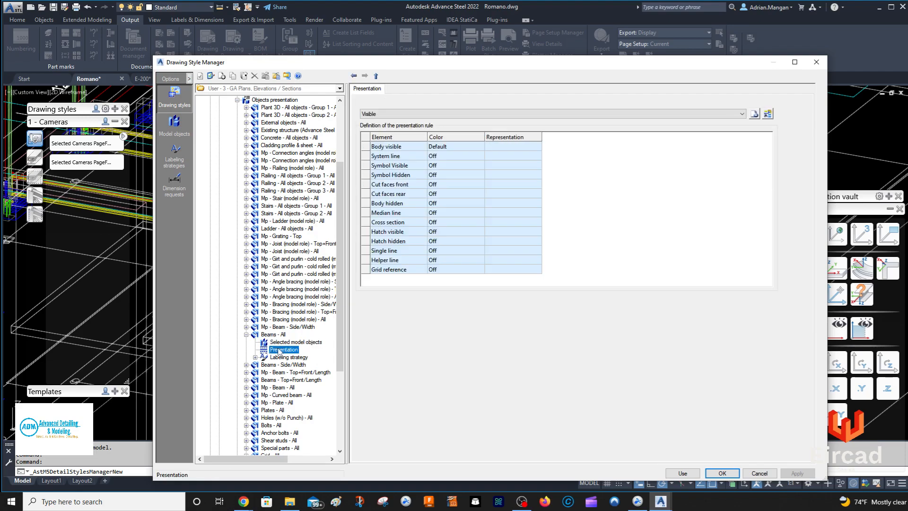
click(284, 357)
click(277, 335)
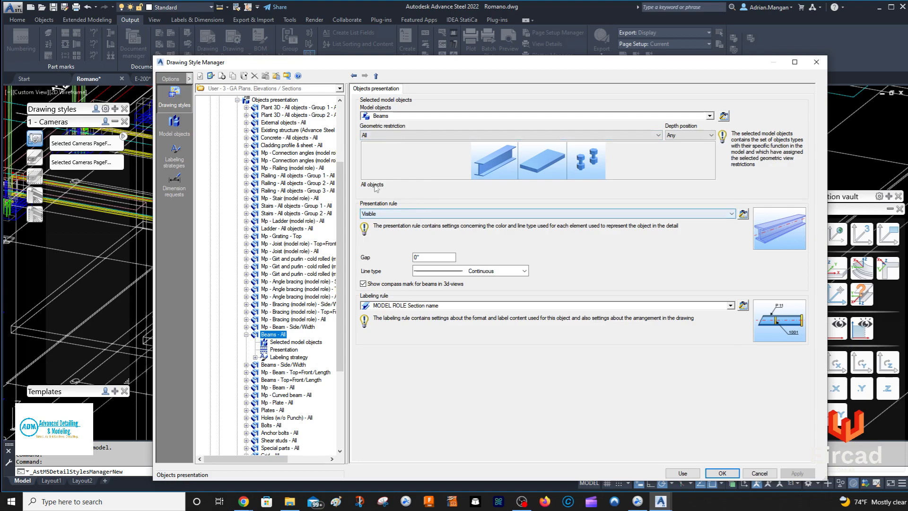
Step: Duplicate the Beams rule labeled MODEL ROLE Section name in the 3 - Elevation Full - Part mark & Name ADM presentation rules
click(276, 100)
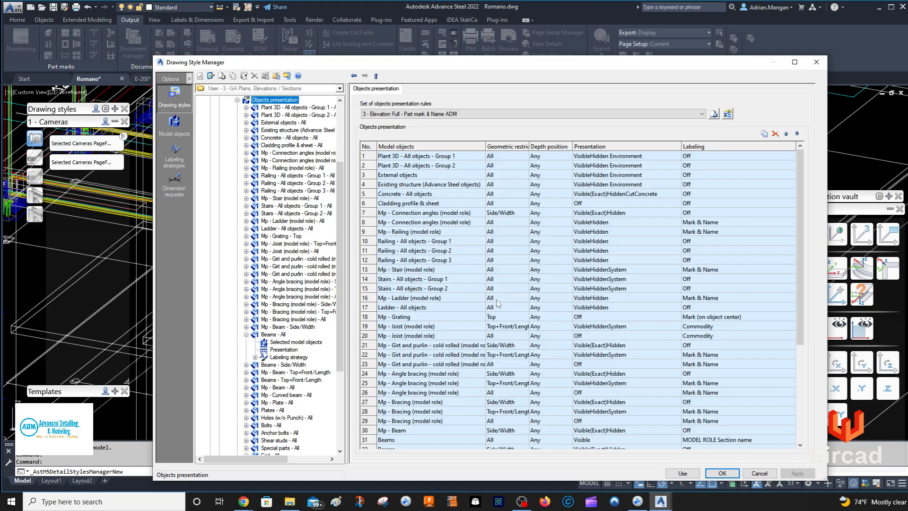
mouse_move(661, 67)
mouse_down()
mouse_move(582, 380)
mouse_move(609, 103)
mouse_move(649, 41)
mouse_up()
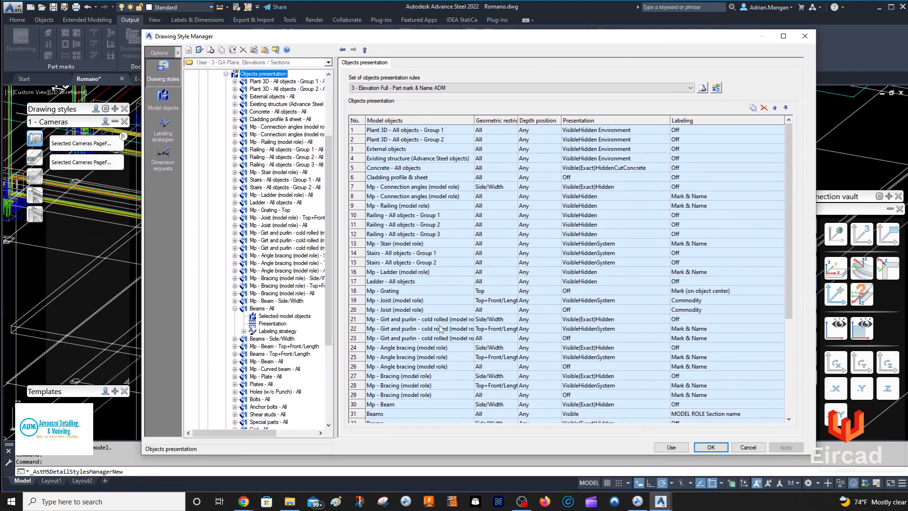
scroll(426, 390, down, 2)
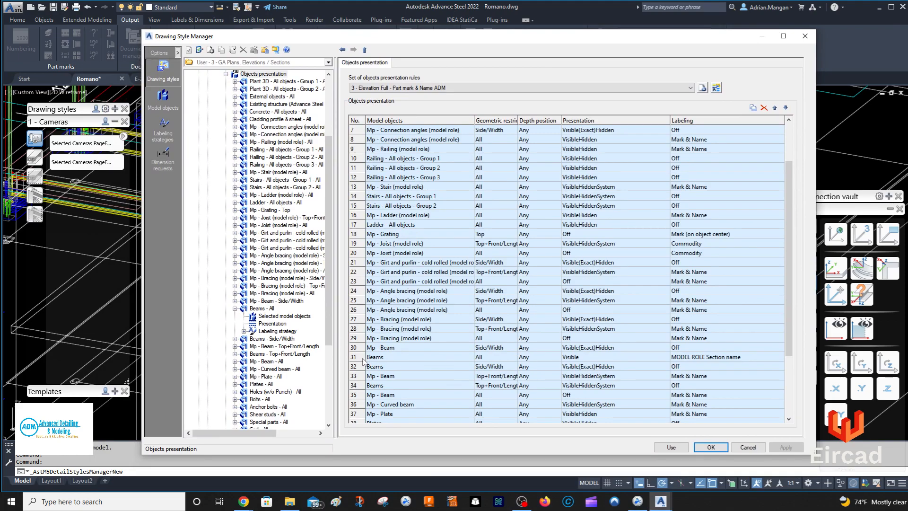
click(359, 357)
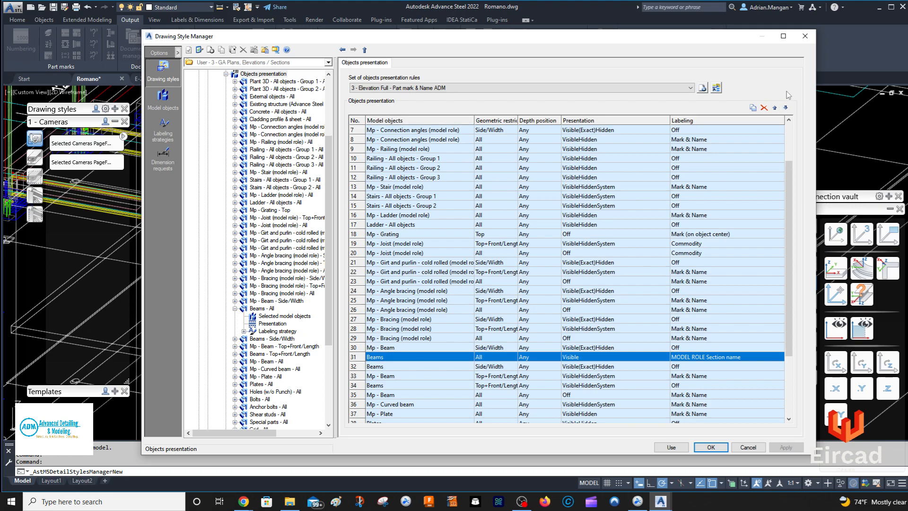
click(753, 107)
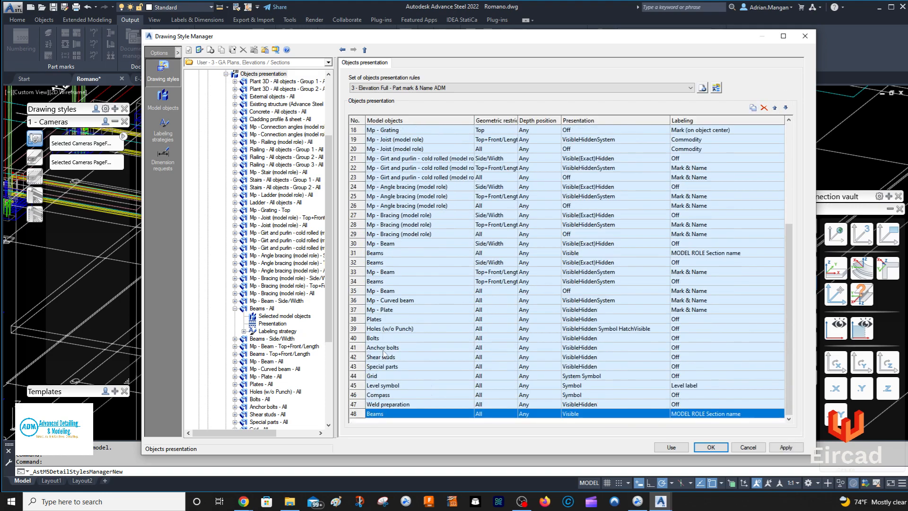
Step: For the copied Beams rule, create a new model object named Columns in the Parts (all model roles) group
double_click(353, 414)
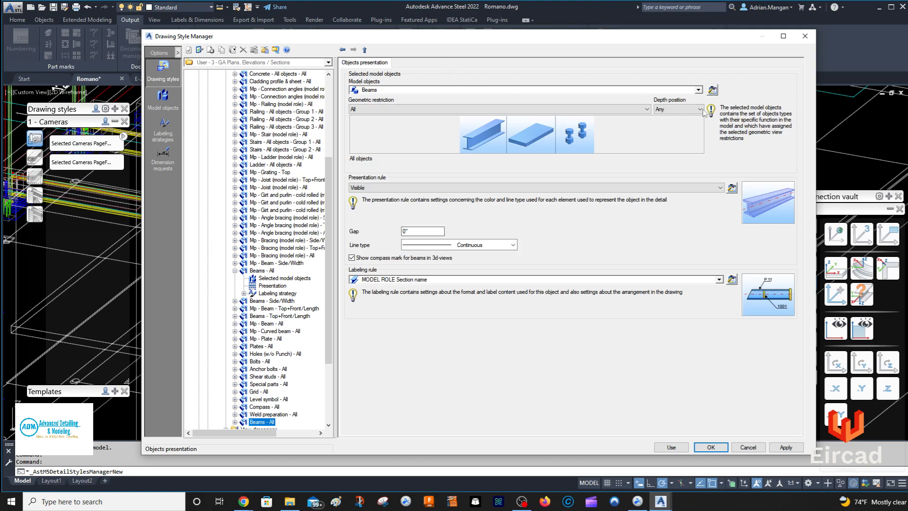
click(698, 90)
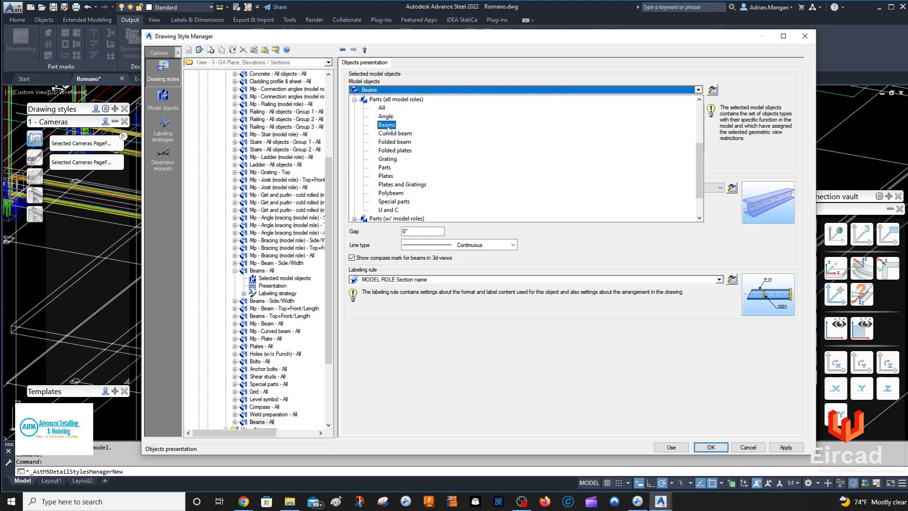
click(710, 91)
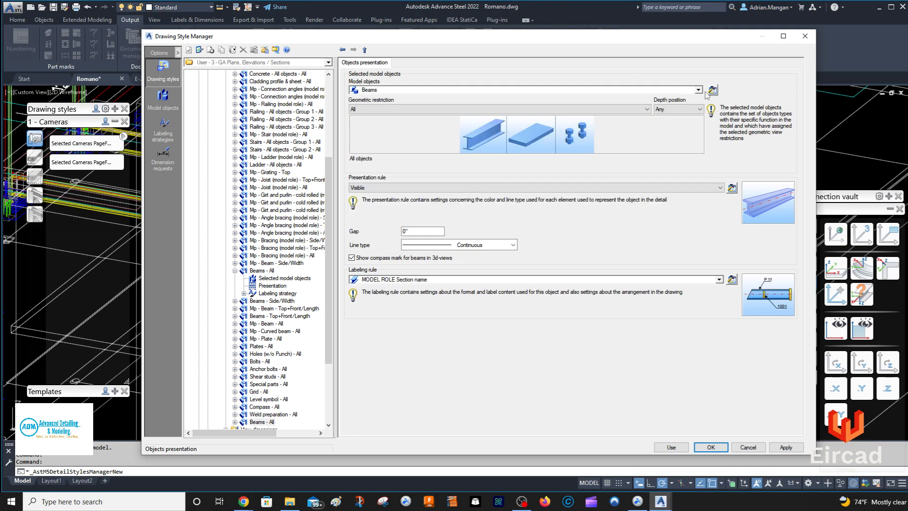
click(712, 90)
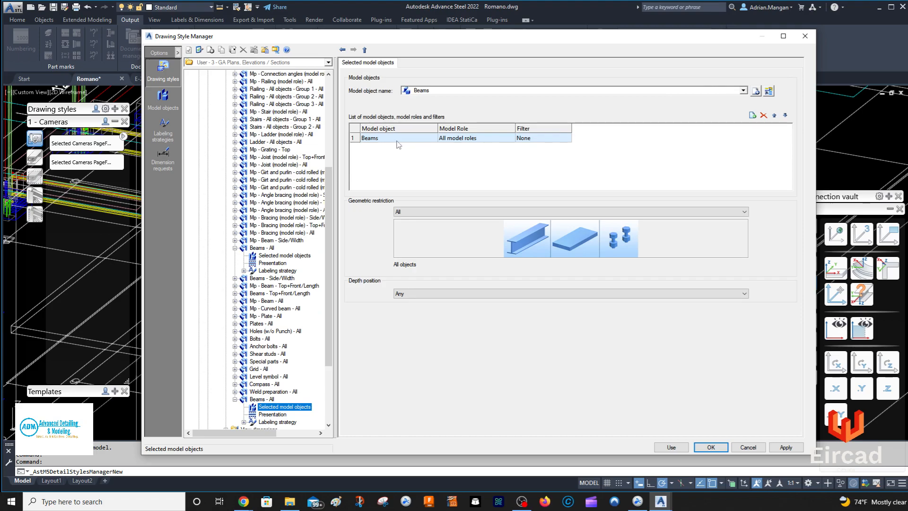
click(756, 90)
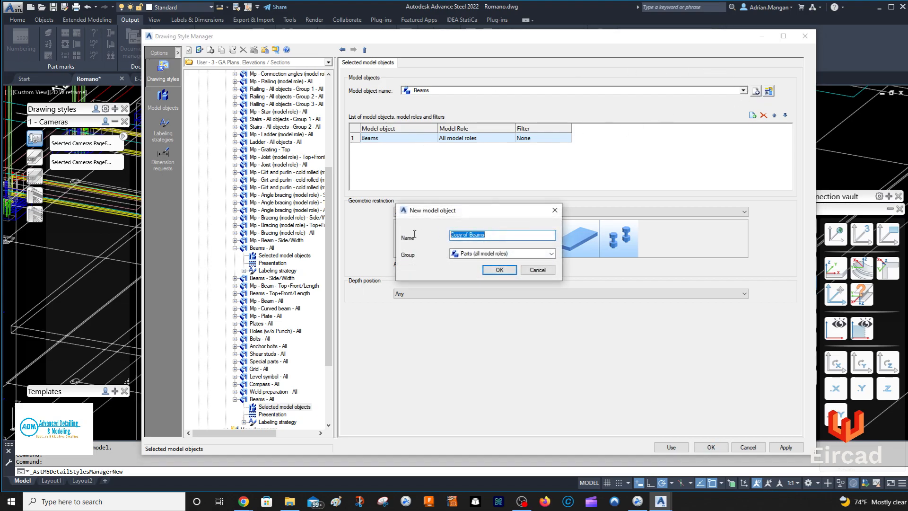
text(Columns)
click(499, 269)
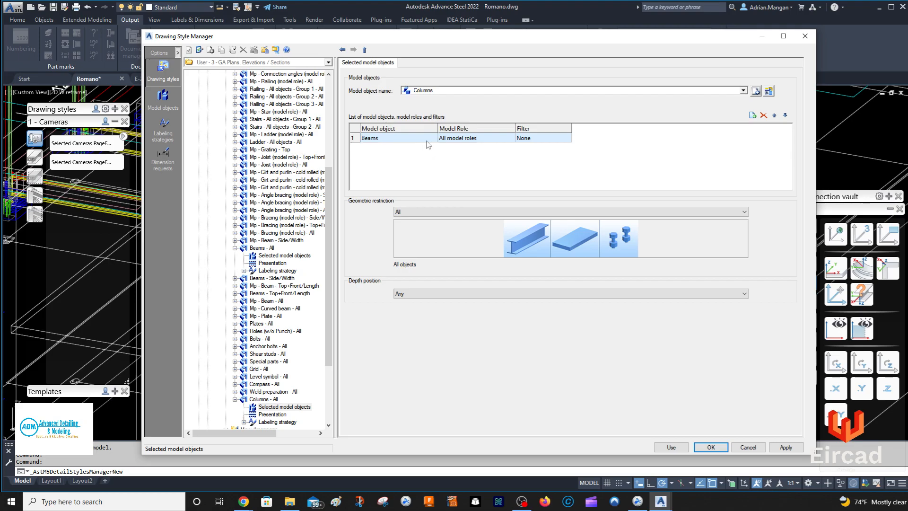
Step: Add a second Beams entry to the Columns model object's list and browse the object types available for it
click(430, 139)
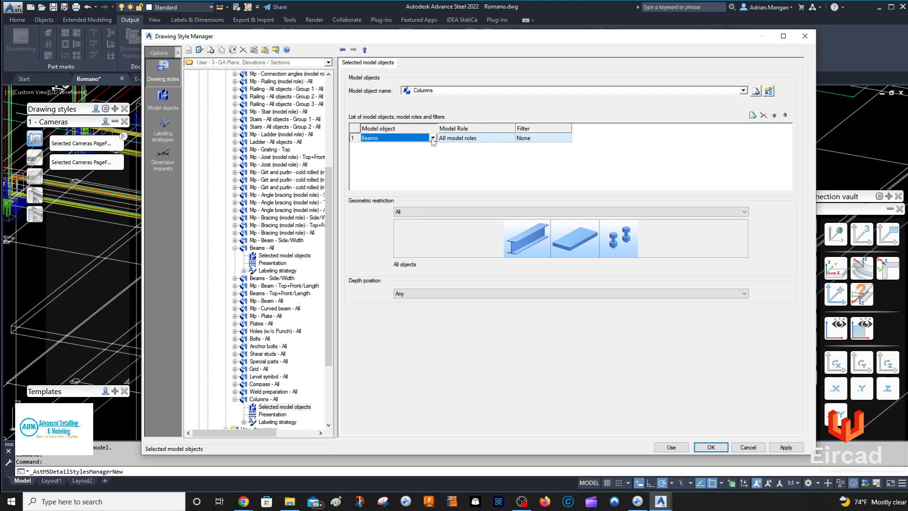
click(442, 156)
click(753, 115)
click(410, 149)
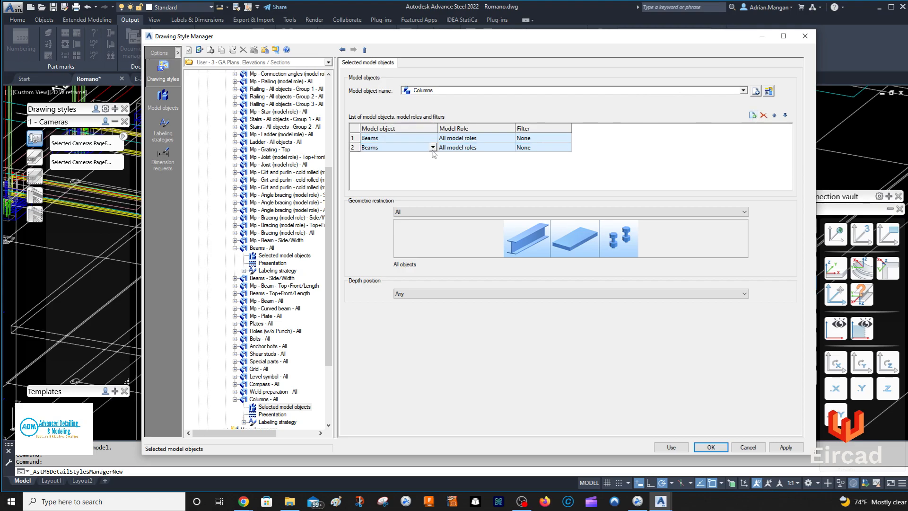
click(432, 148)
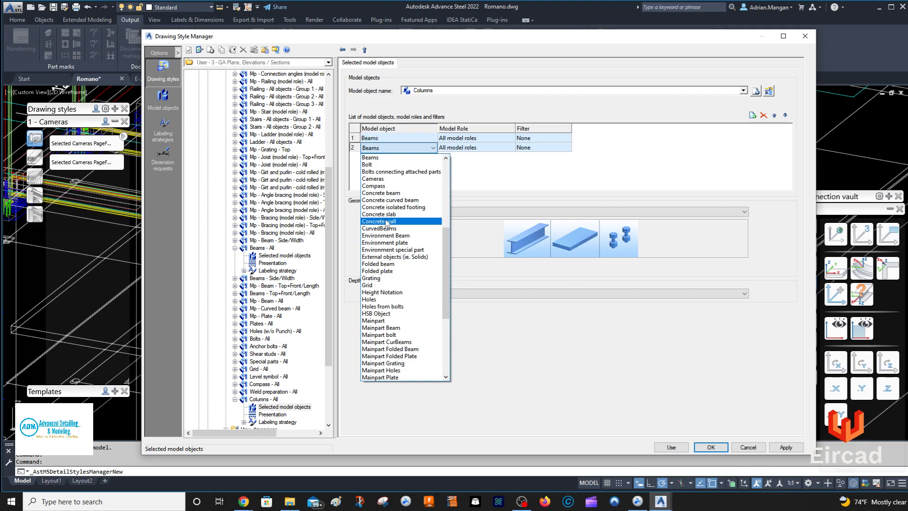
scroll(392, 204, up, 1)
scroll(392, 205, up, 2)
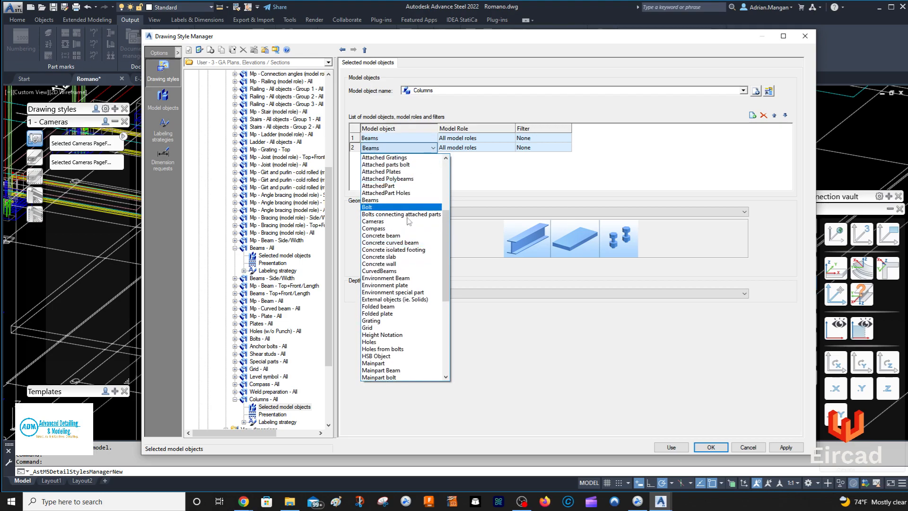
scroll(404, 237, down, 2)
scroll(403, 238, up, 2)
scroll(402, 237, down, 2)
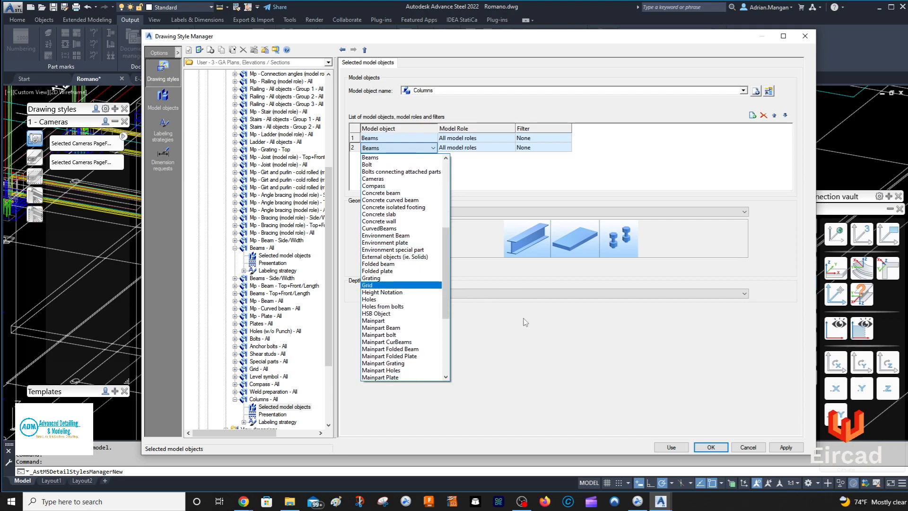
click(522, 312)
click(358, 247)
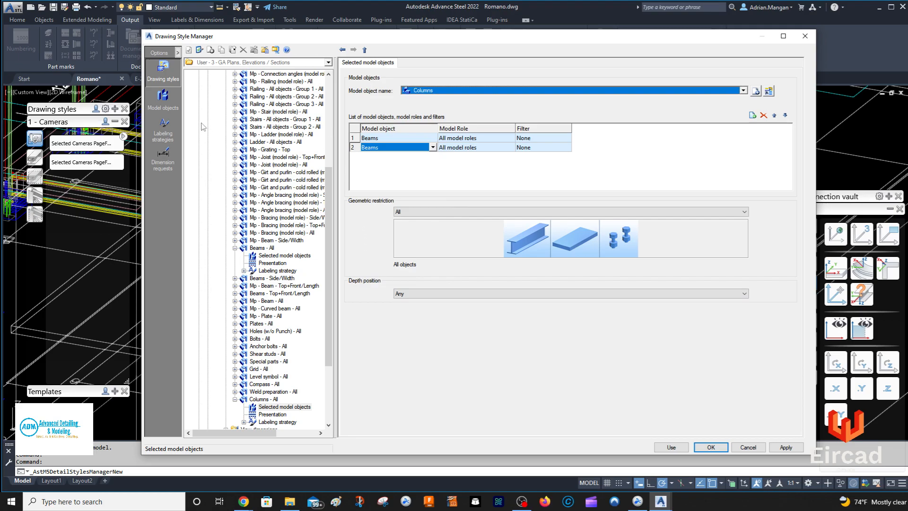
Step: Open the Columns definition in the User model objects, under Parts (all model roles)
click(164, 101)
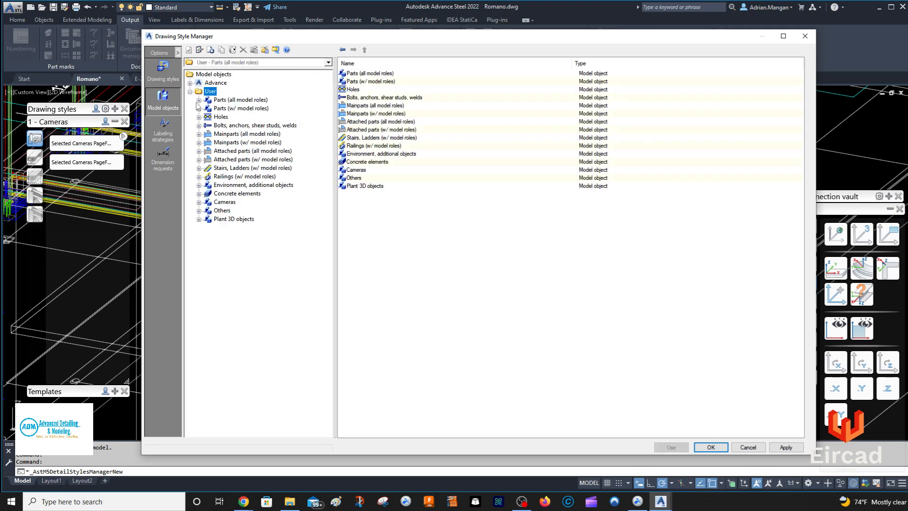
click(198, 100)
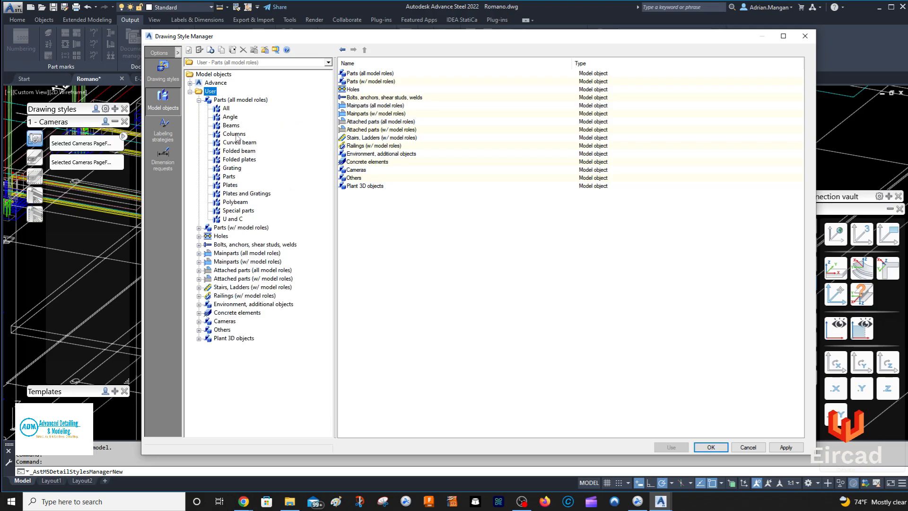
click(235, 134)
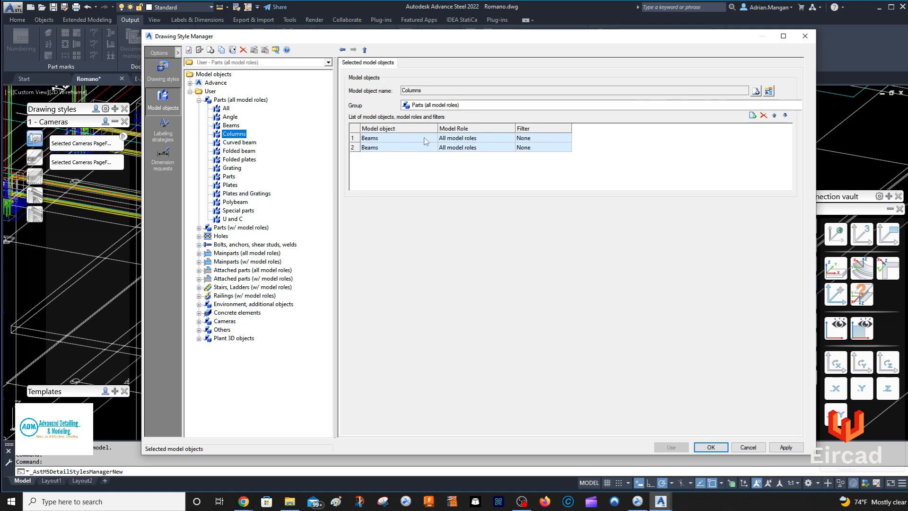
Step: Look through the available model object types for the second entry in the Columns definition
click(419, 148)
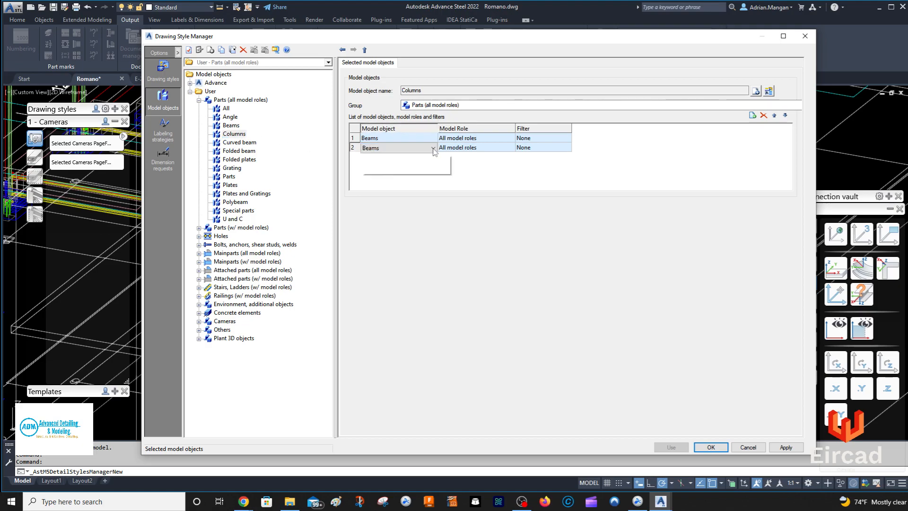
click(432, 147)
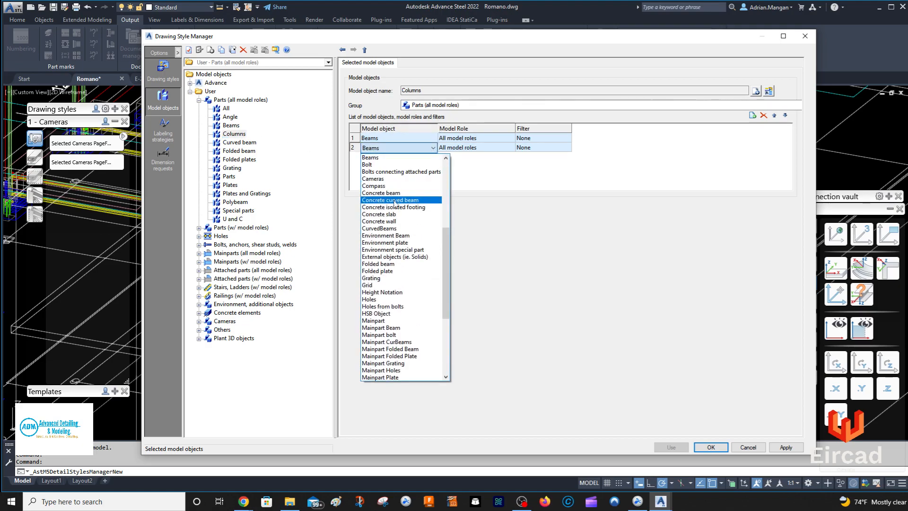
scroll(395, 198, up, 5)
scroll(396, 189, up, 3)
scroll(397, 184, down, 5)
scroll(397, 184, down, 7)
scroll(396, 183, down, 3)
scroll(396, 183, up, 6)
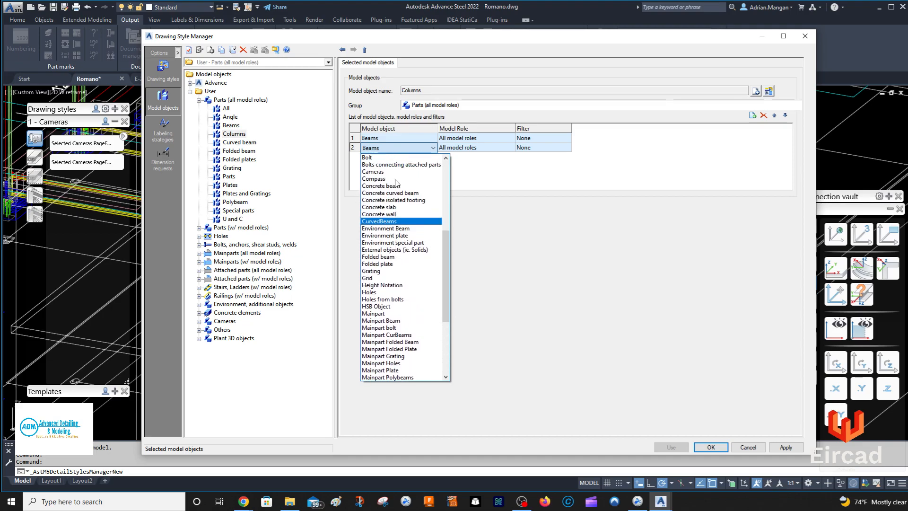
click(487, 246)
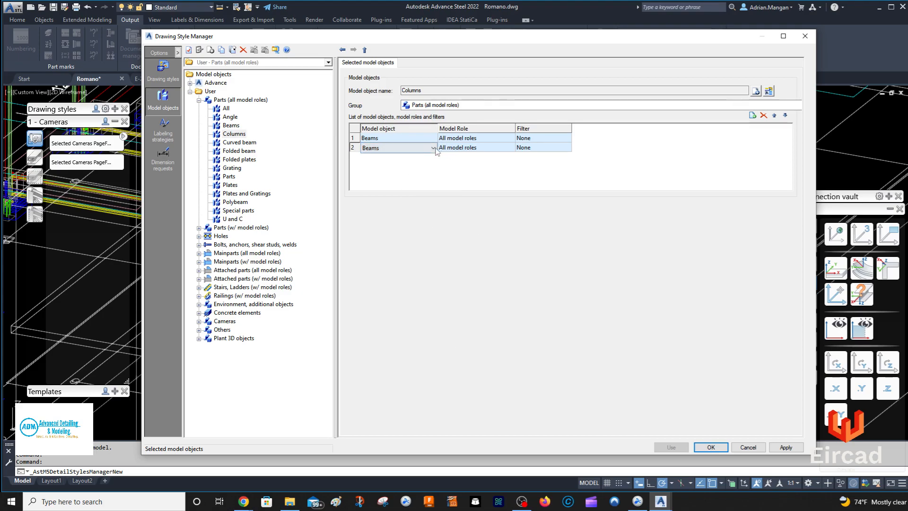
Step: Set the model role of the first Beams entry in the Columns definition to Column
click(472, 148)
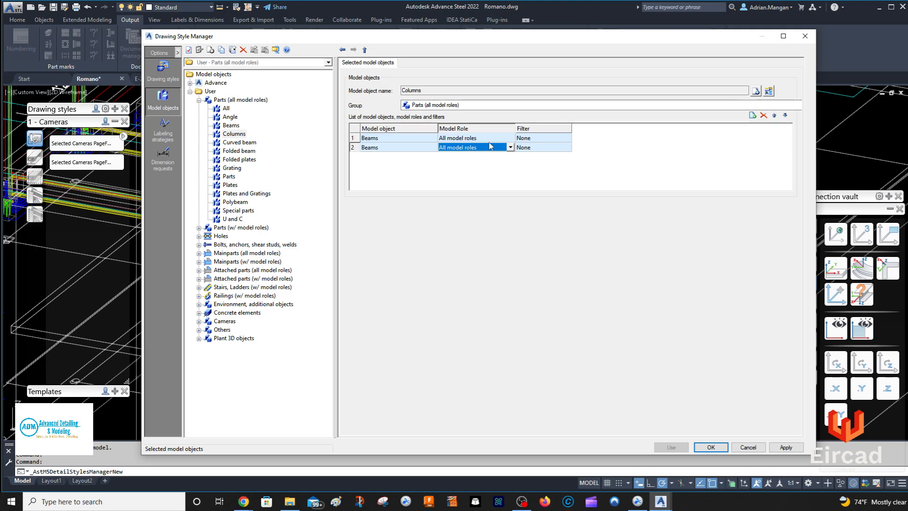
click(509, 138)
click(510, 138)
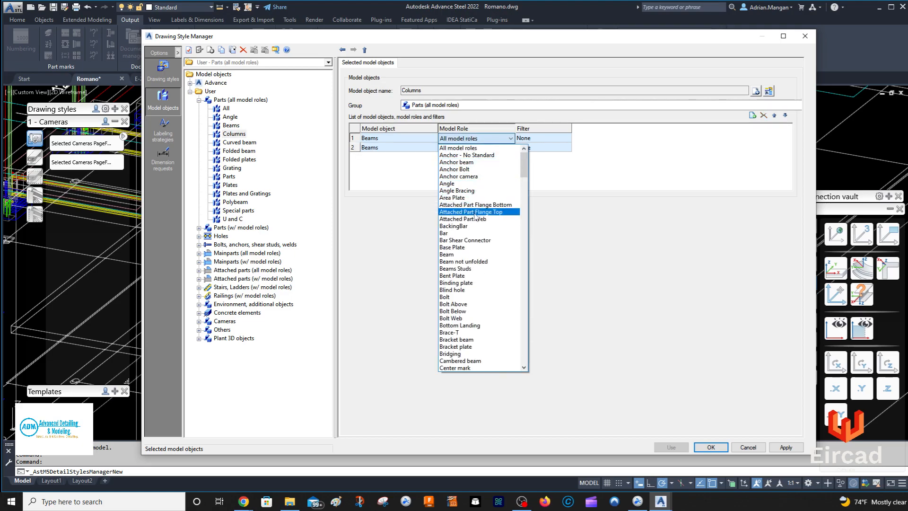
scroll(471, 265, down, 3)
scroll(473, 326, down, 2)
scroll(473, 348, down, 9)
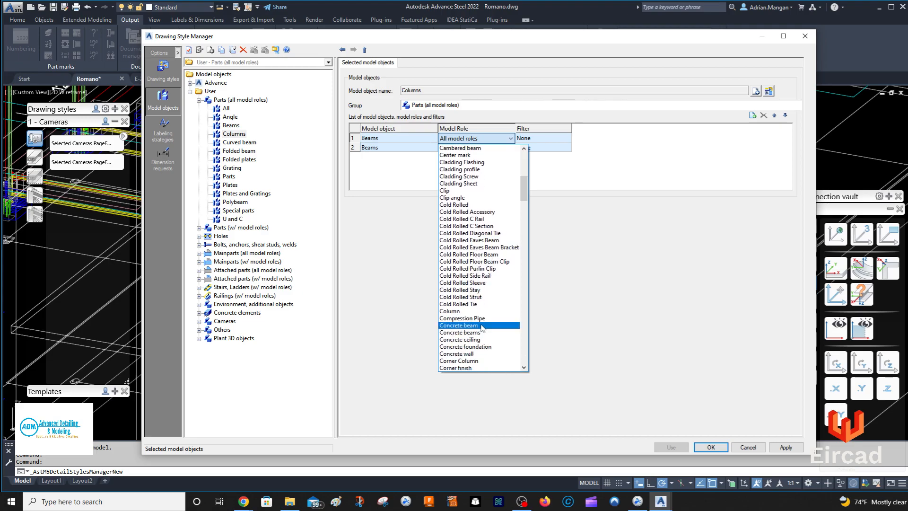
scroll(473, 327, down, 3)
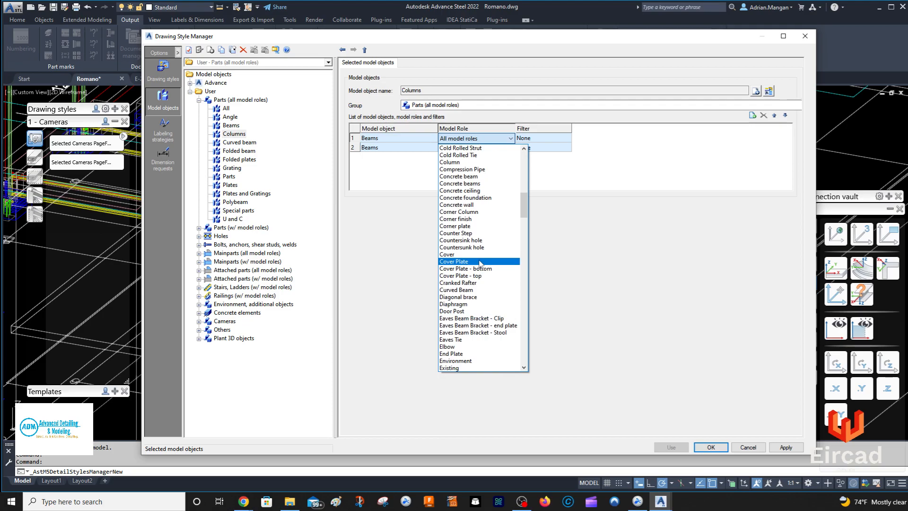
click(470, 163)
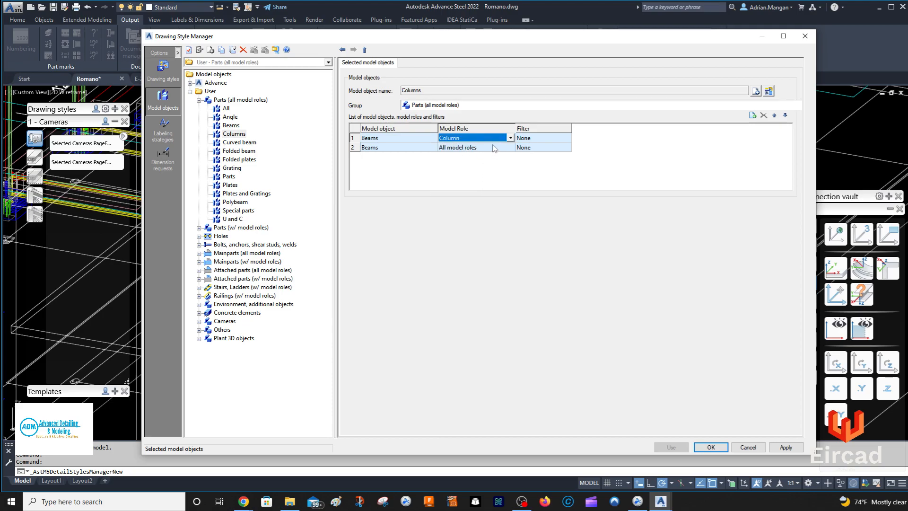
Step: Delete the second Beams entry with all model roles from the Columns definition and apply the changes
click(358, 148)
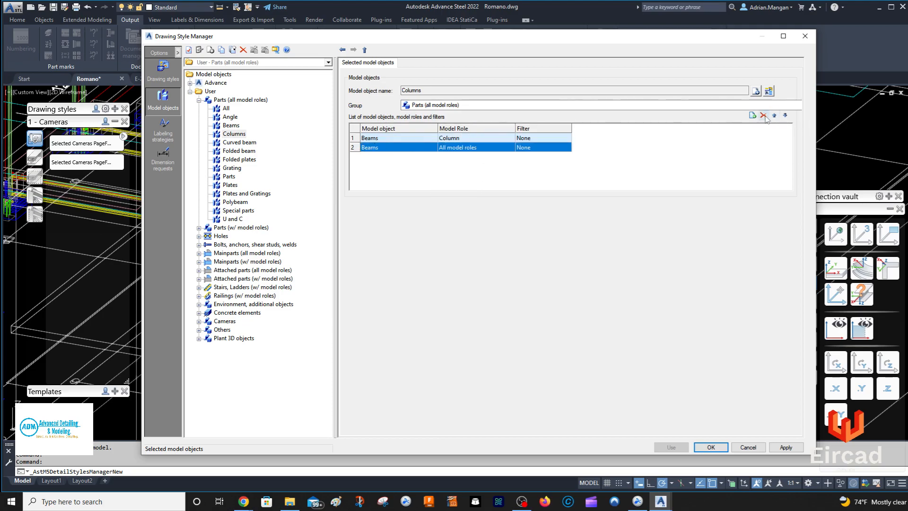
click(764, 115)
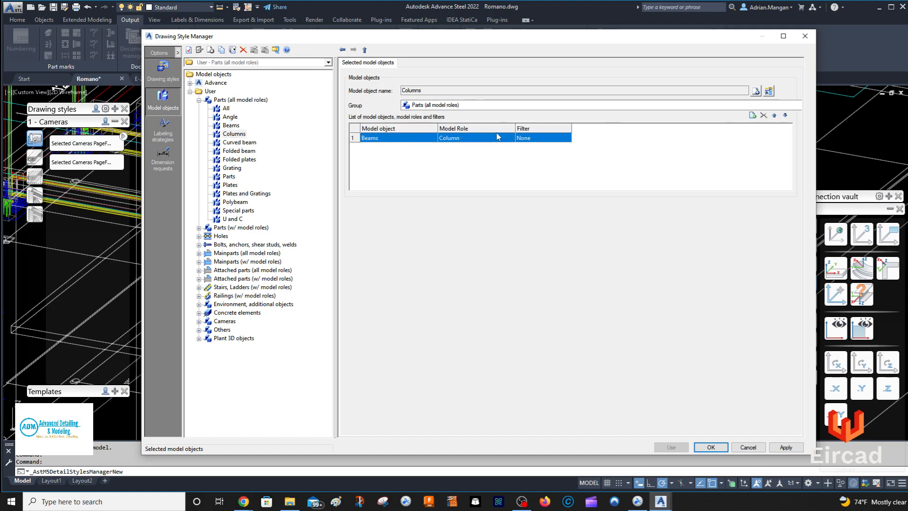
click(786, 447)
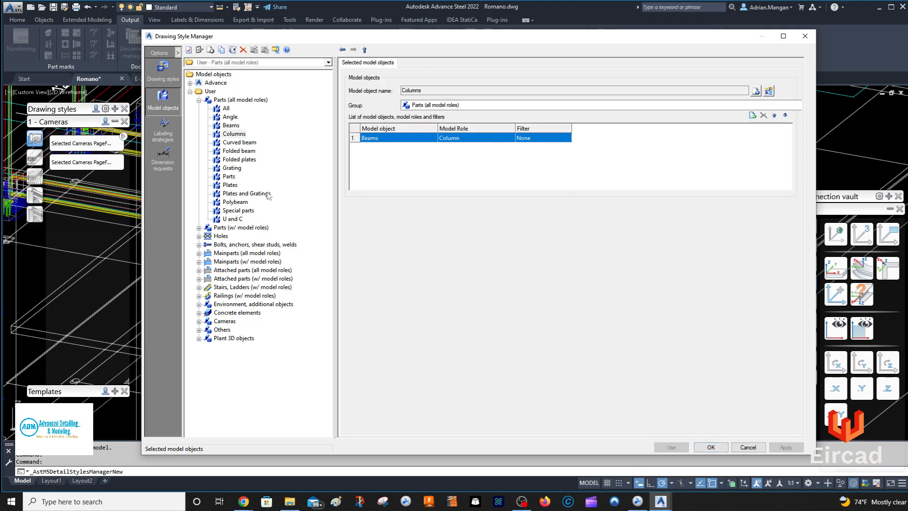
Step: In the objects presentation of 3 - Elevation View - Full - ADM, move the Columns rule directly above the Beams rule labeled MODEL ROLE Section name
click(174, 77)
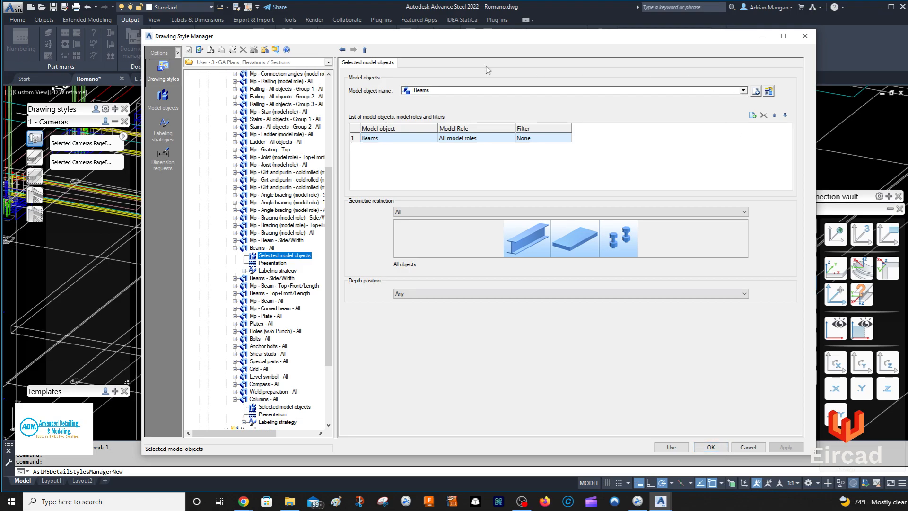
scroll(265, 180, up, 3)
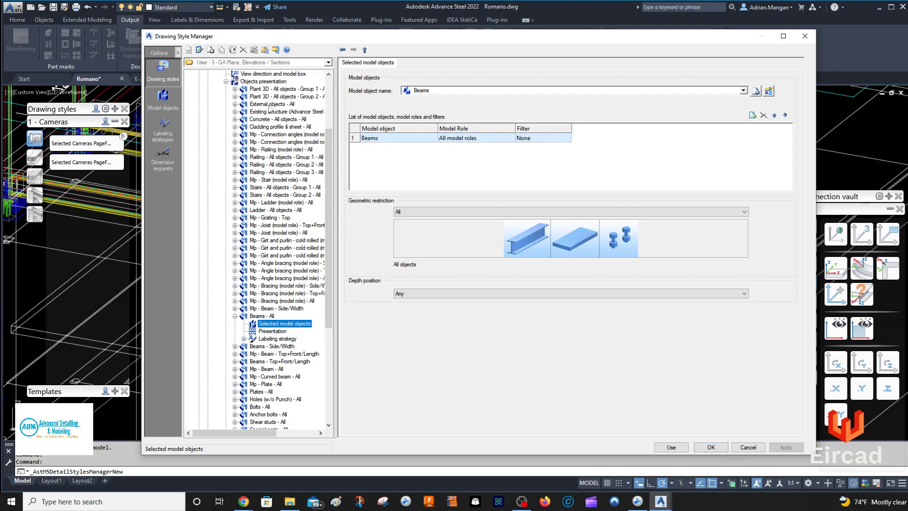
click(274, 82)
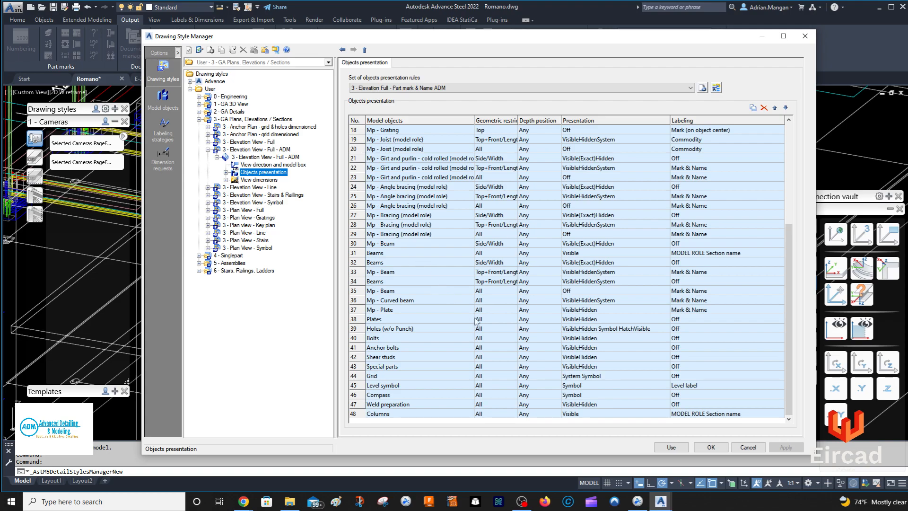
click(477, 324)
click(362, 415)
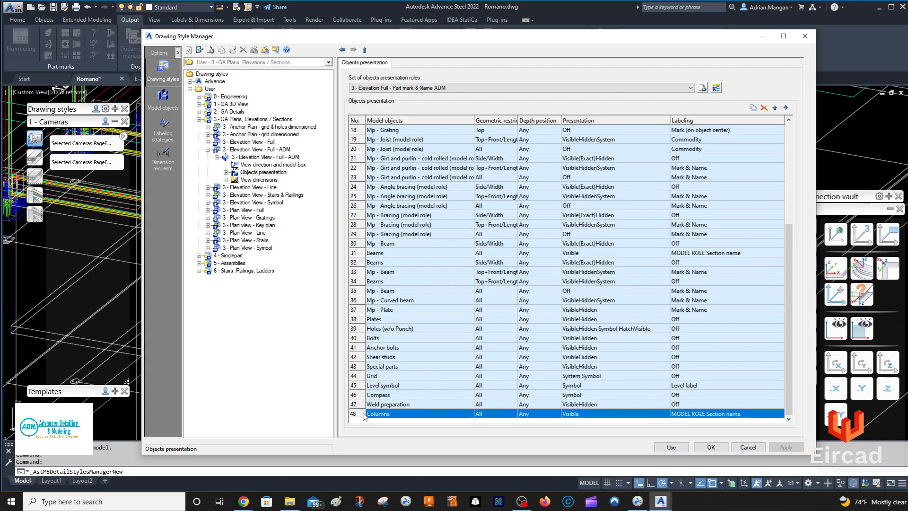
click(775, 108)
click(774, 108)
click(775, 108)
click(775, 108)
click(775, 108)
click(775, 108)
click(775, 108)
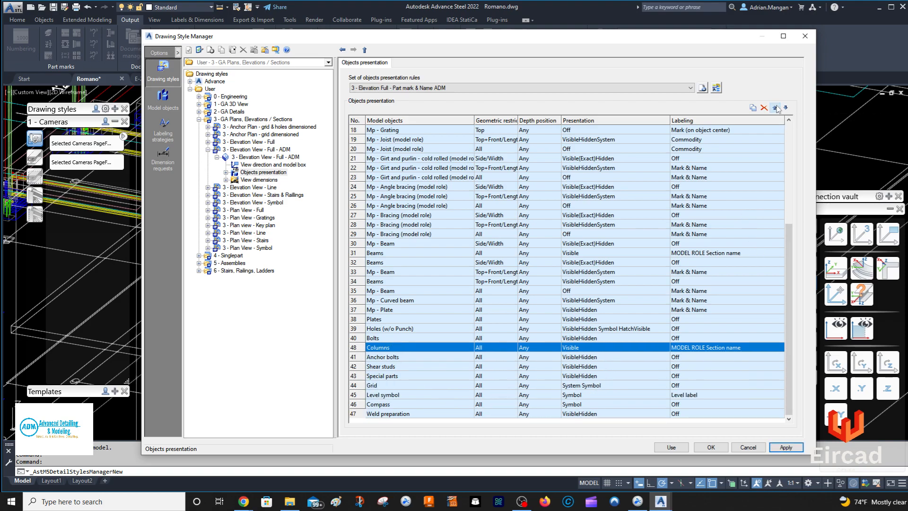
click(776, 108)
click(776, 108)
click(776, 108)
click(776, 108)
click(776, 108)
click(776, 108)
click(775, 108)
click(776, 107)
click(776, 108)
click(775, 108)
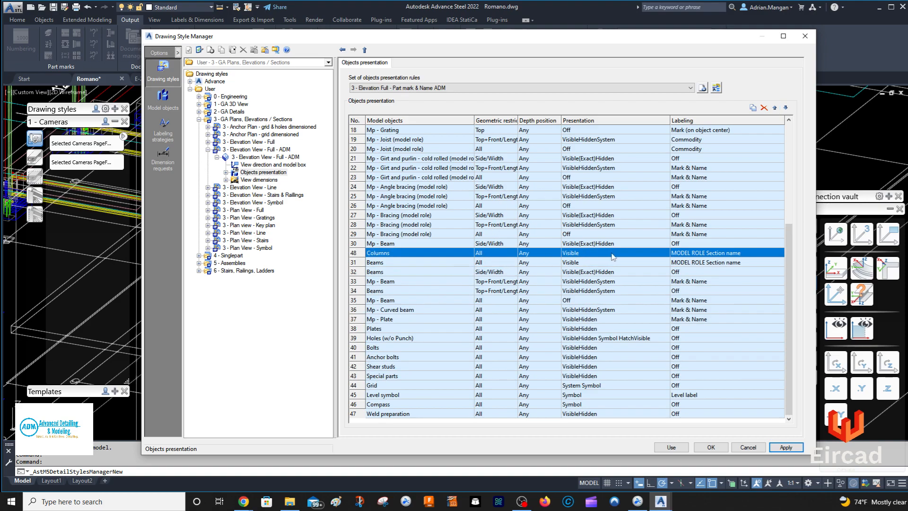
Step: Set the Columns rule's presentation to VisibleHidden, apply the change and close the Drawing Style Manager
click(636, 254)
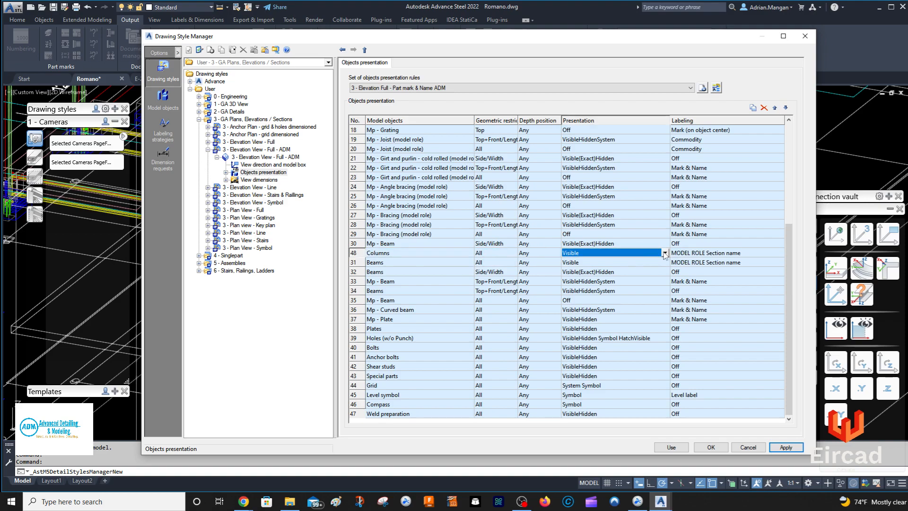
click(605, 254)
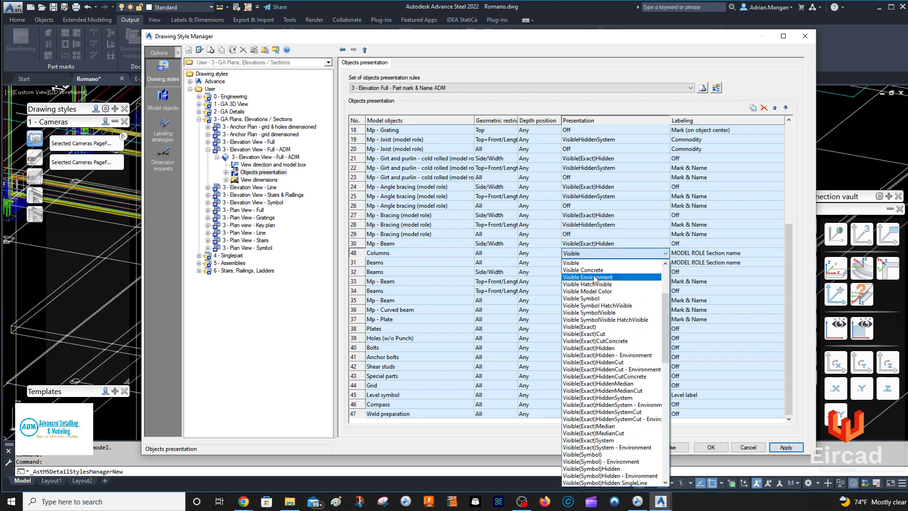
scroll(610, 363, down, 2)
scroll(610, 364, down, 11)
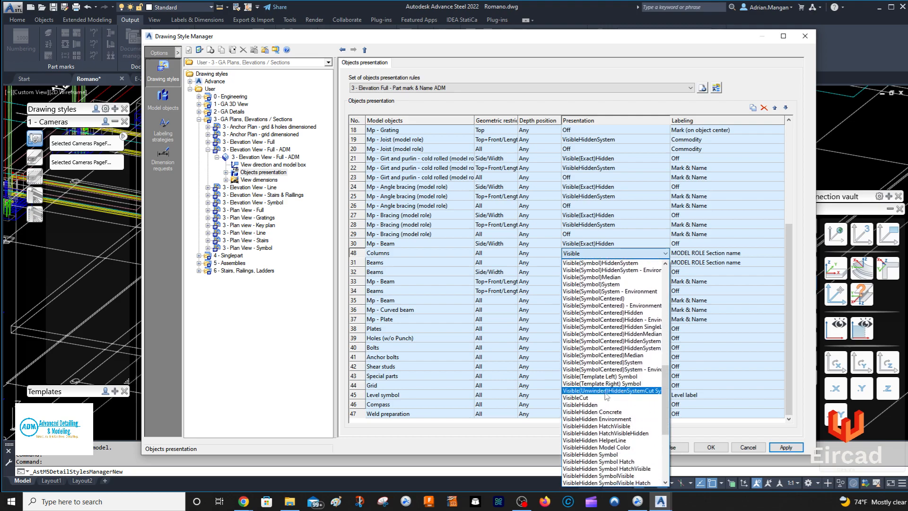
click(605, 405)
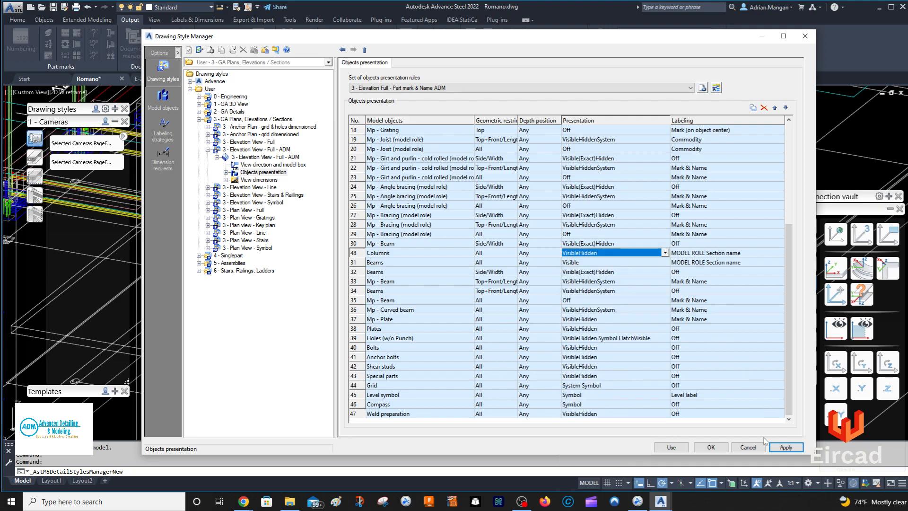
click(785, 448)
click(741, 447)
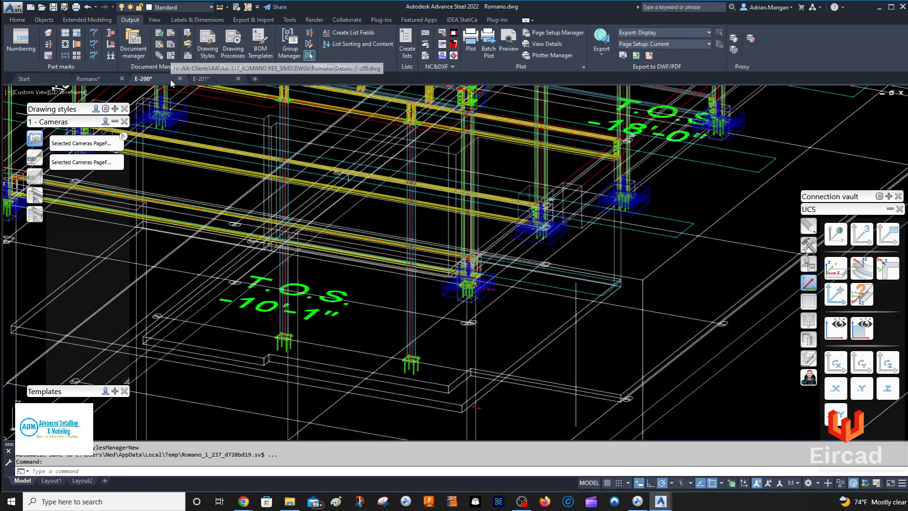
Step: Switch to the E-200 drawing, examine the column base and its anchor bolts, and collapse the Cameras drawing style category
click(171, 80)
scroll(355, 187, down, 3)
scroll(354, 187, up, 6)
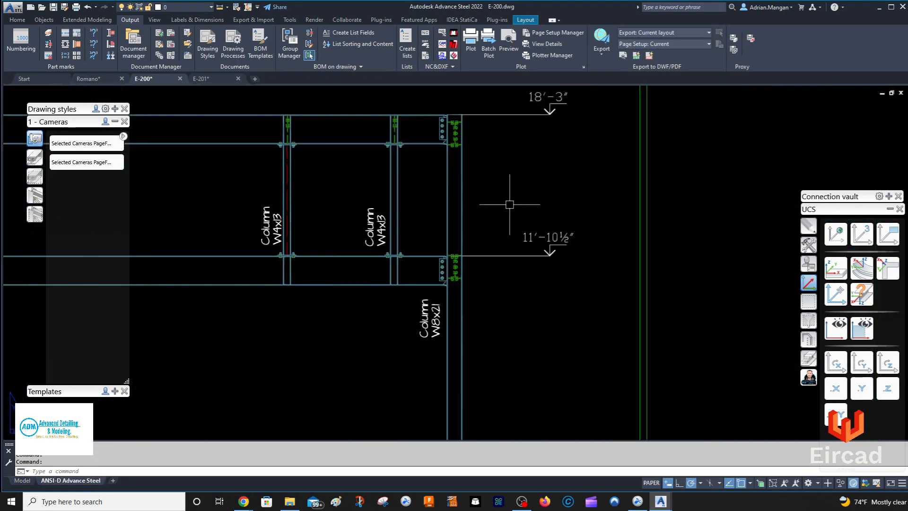
scroll(575, 367, up, 4)
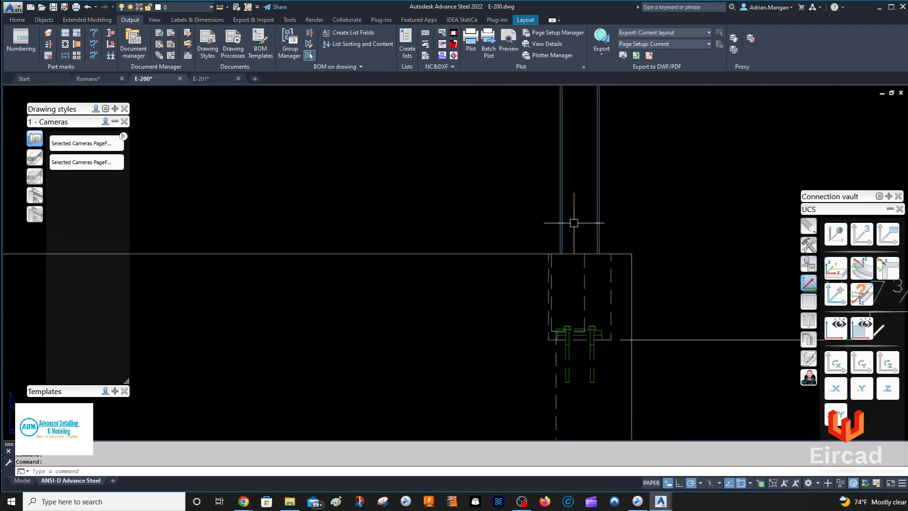
click(115, 122)
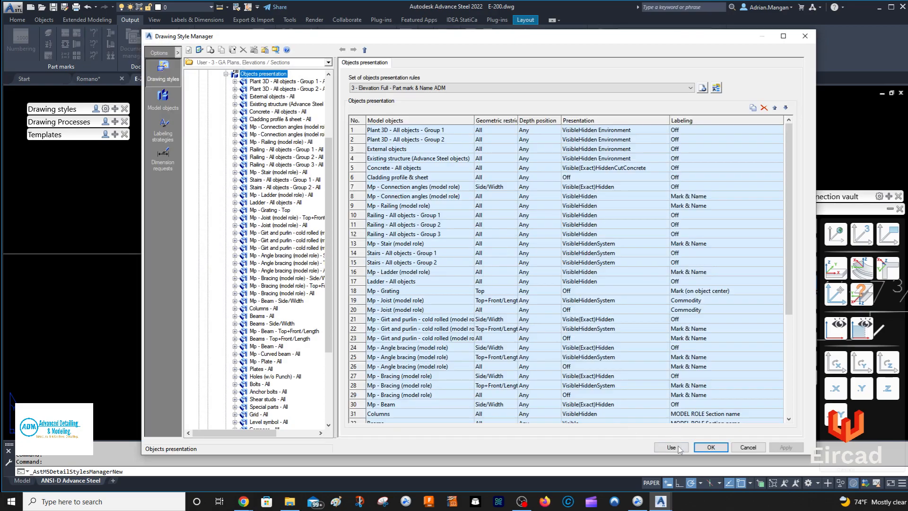
Step: Use the edited elevation drawing style to update the gridline B elevation view in E-200
click(678, 448)
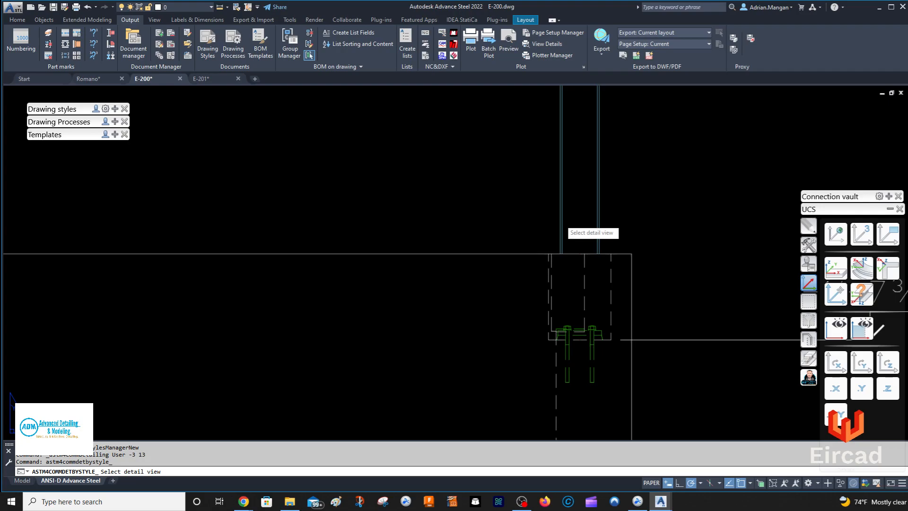
click(591, 308)
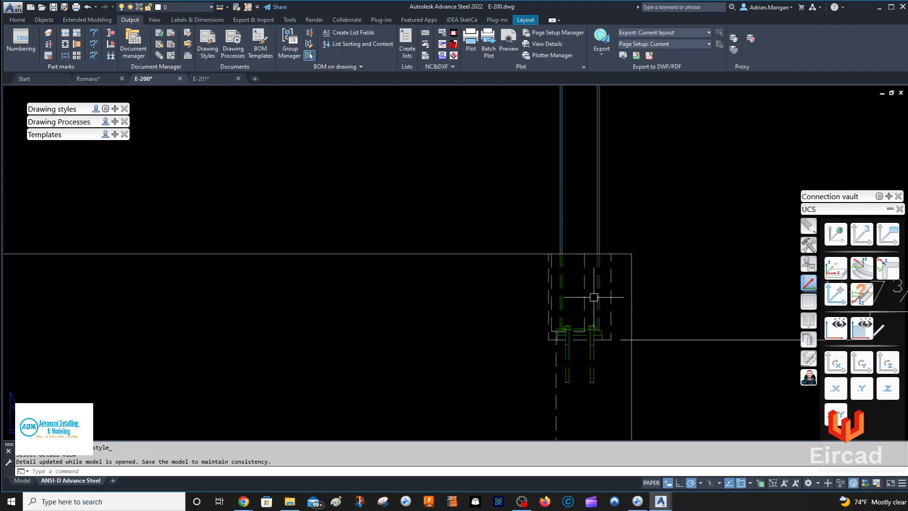
Step: Examine the beam-to-column connections, bolts and hidden column lines in the updated gridline B elevation
scroll(597, 299, down, 6)
middle_drag(624, 276, 645, 270)
scroll(628, 130, up, 3)
scroll(564, 140, up, 4)
scroll(555, 140, down, 2)
middle_drag(594, 173, 701, 235)
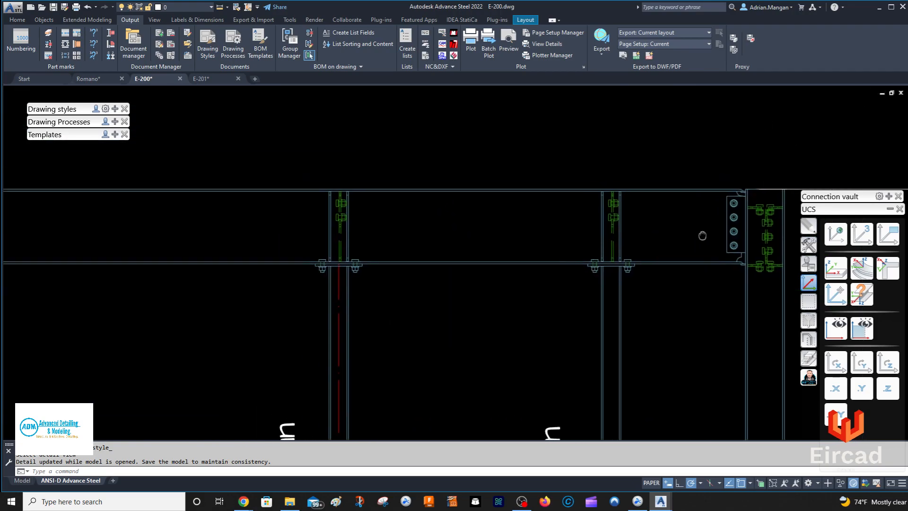
scroll(701, 235, down, 4)
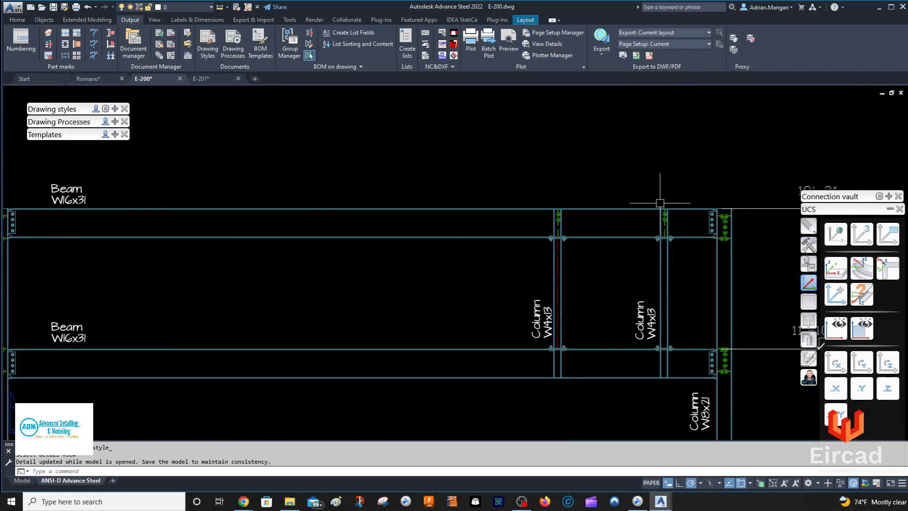
scroll(670, 203, up, 4)
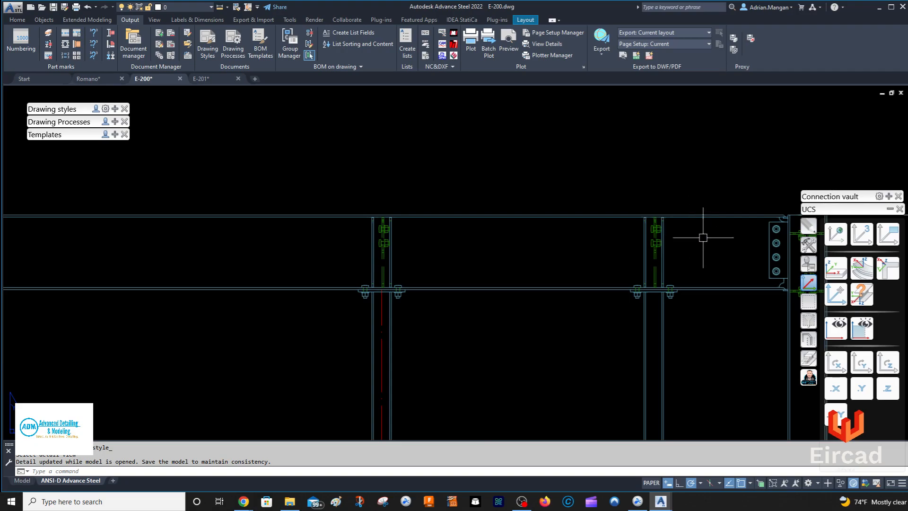
scroll(658, 270, down, 4)
middle_drag(658, 270, 618, 204)
scroll(657, 294, up, 6)
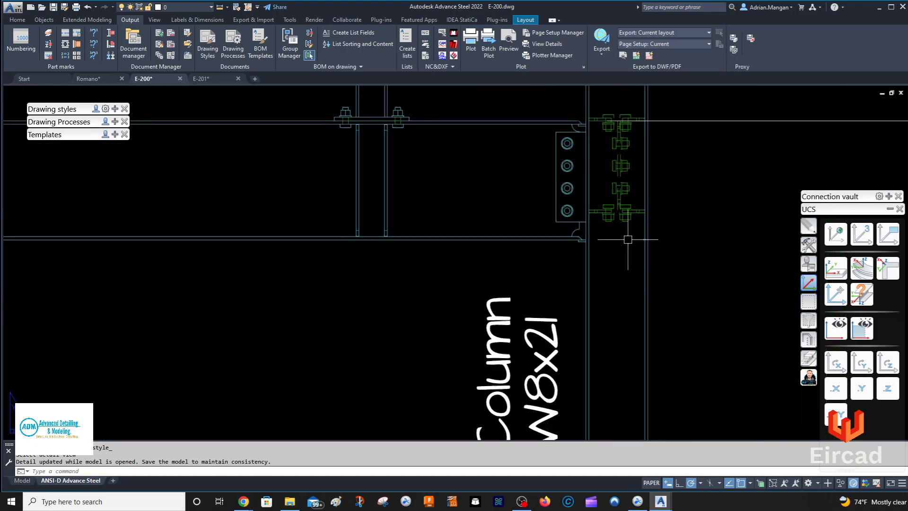
scroll(620, 218, up, 2)
scroll(628, 137, up, 5)
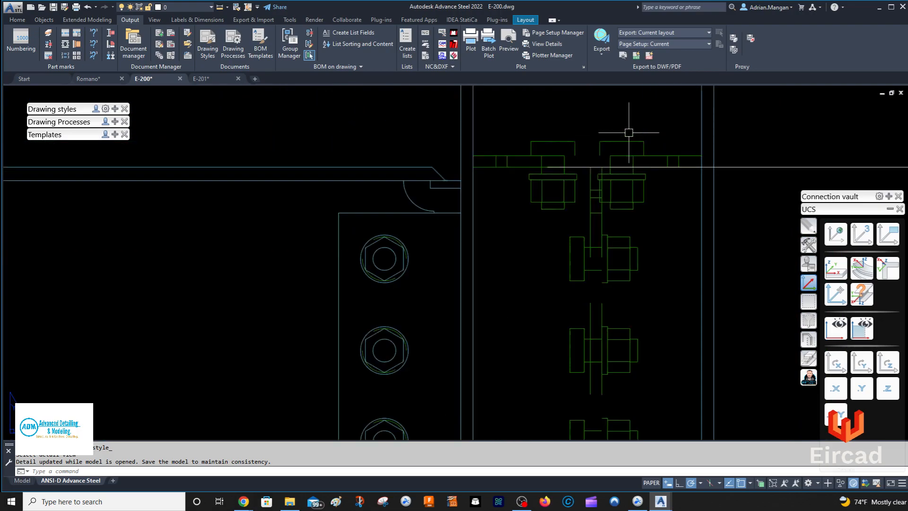
click(678, 155)
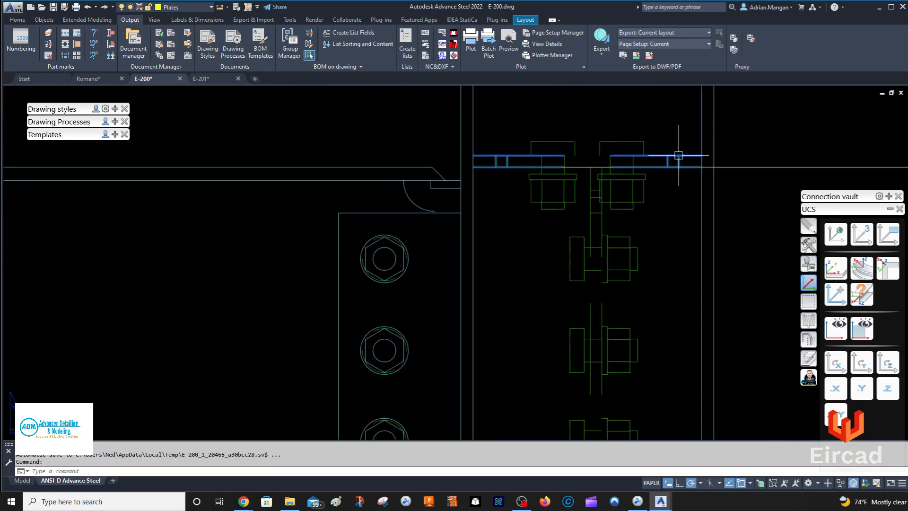
key(Escape)
scroll(655, 181, down, 5)
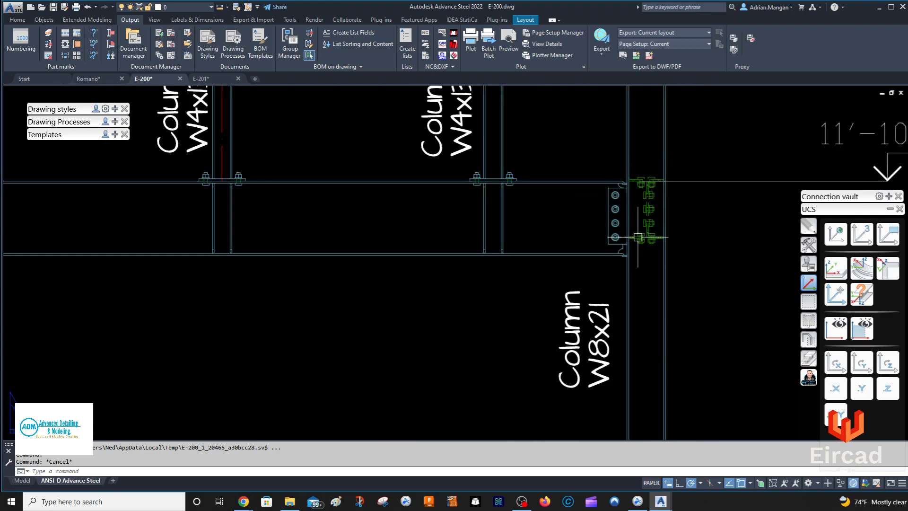
scroll(576, 217, down, 5)
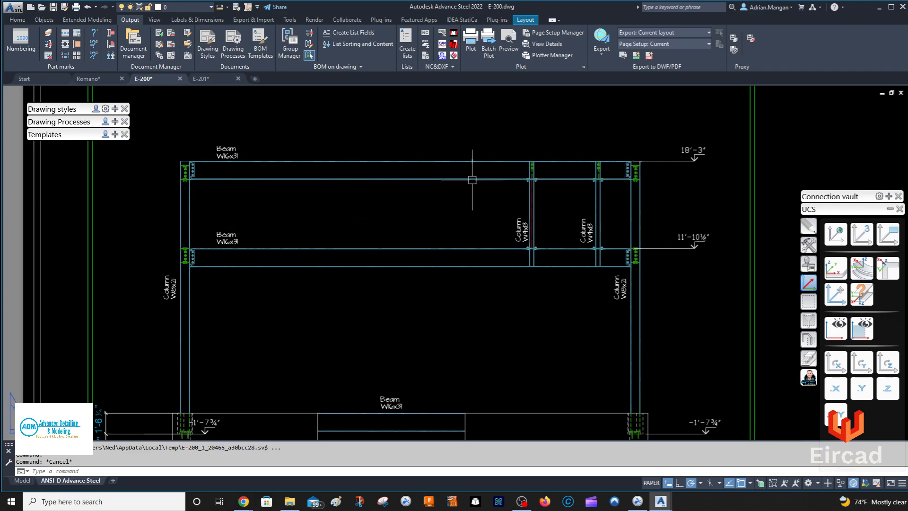
Step: Highlight the upper W16x31 beam and the adjoining W8x21 column to inspect their outlines, and clear the selection
scroll(561, 183, up, 6)
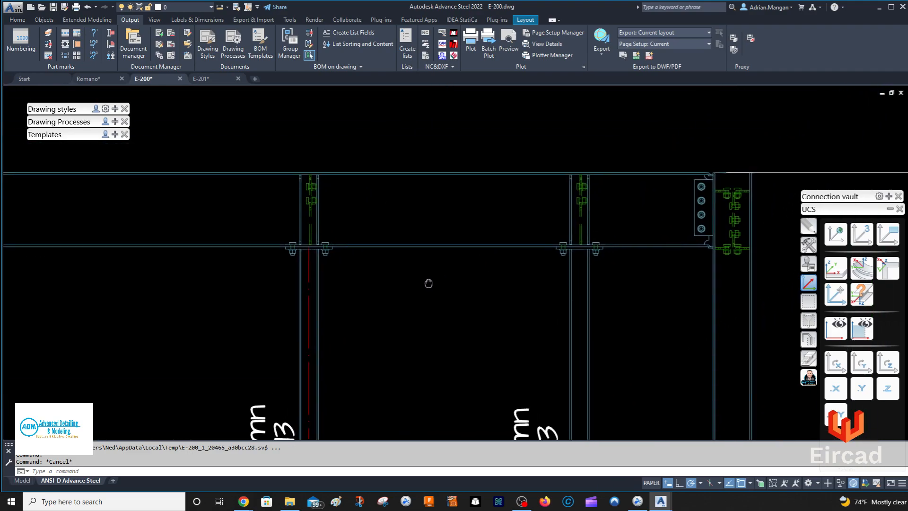
click(714, 185)
click(669, 175)
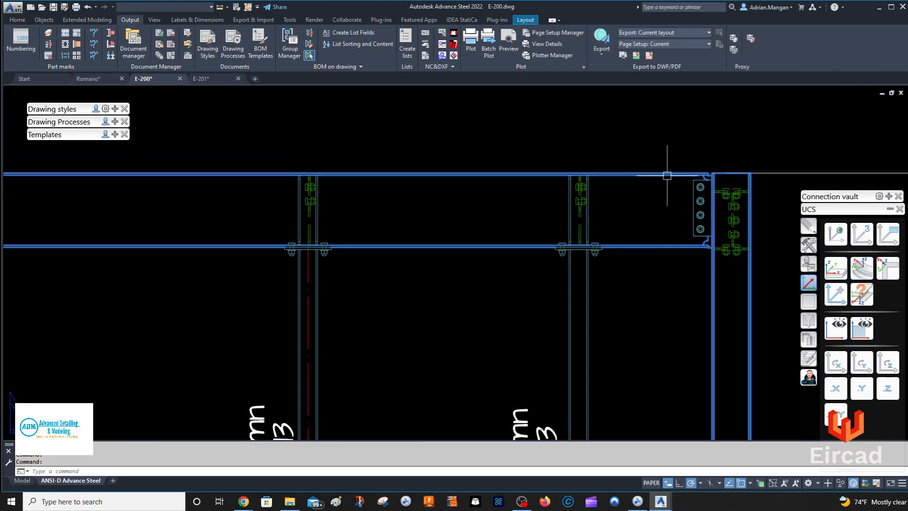
key(Escape)
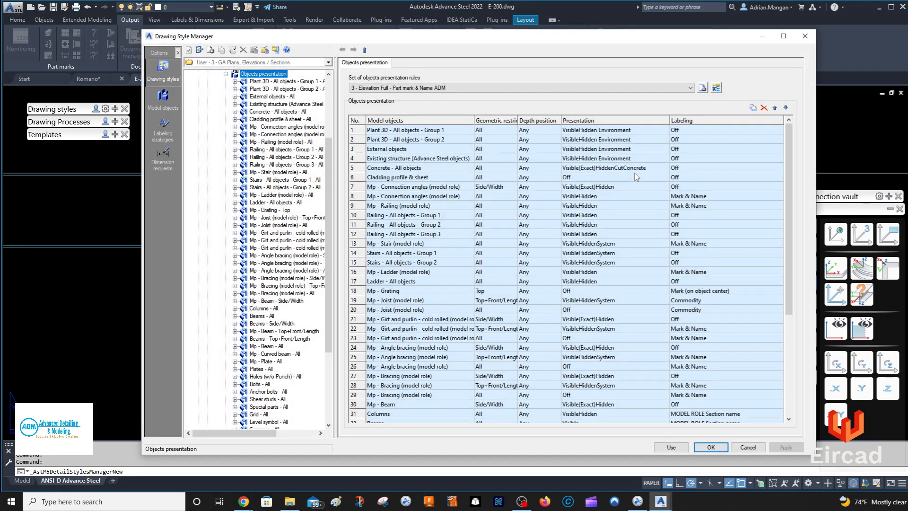
Step: Set the presentation of the Beams rule labeled MODEL ROLE Section name to VisibleHidden and accept the drawing style change
scroll(559, 308, down, 3)
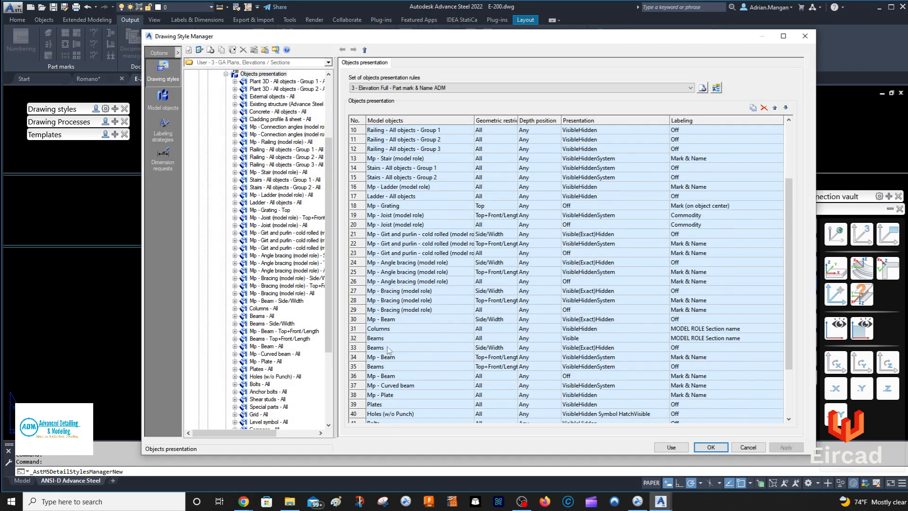
click(611, 340)
click(589, 340)
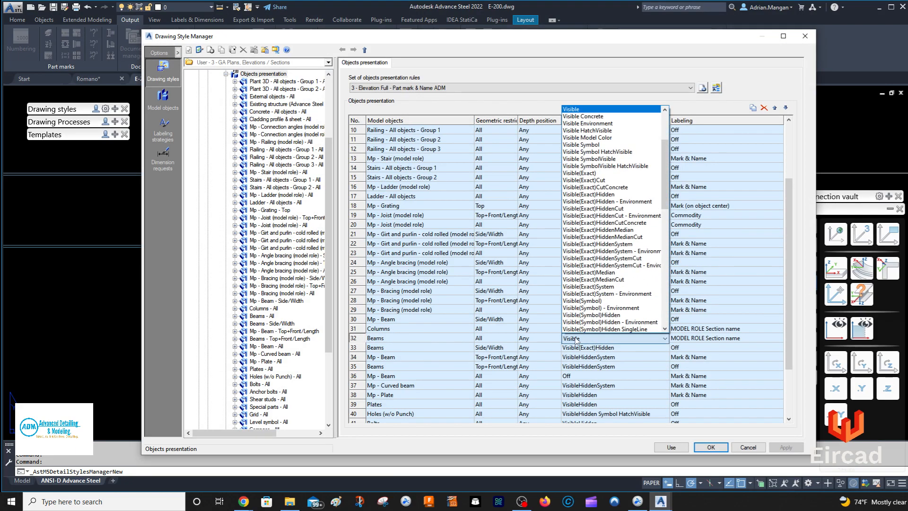
scroll(595, 279, down, 11)
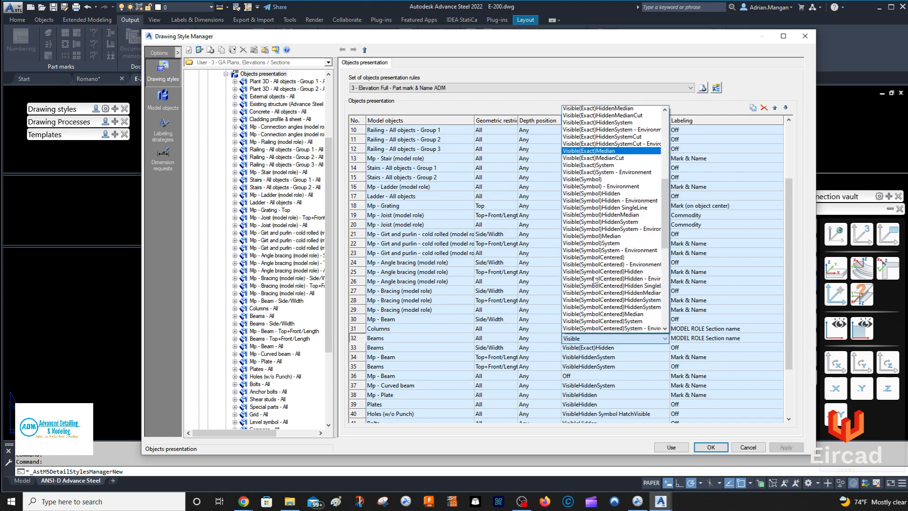
scroll(595, 280, down, 2)
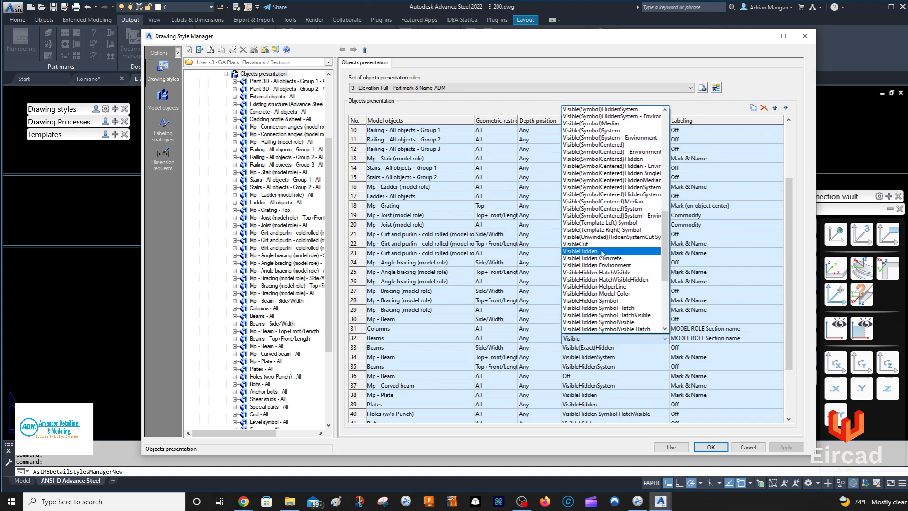
click(601, 251)
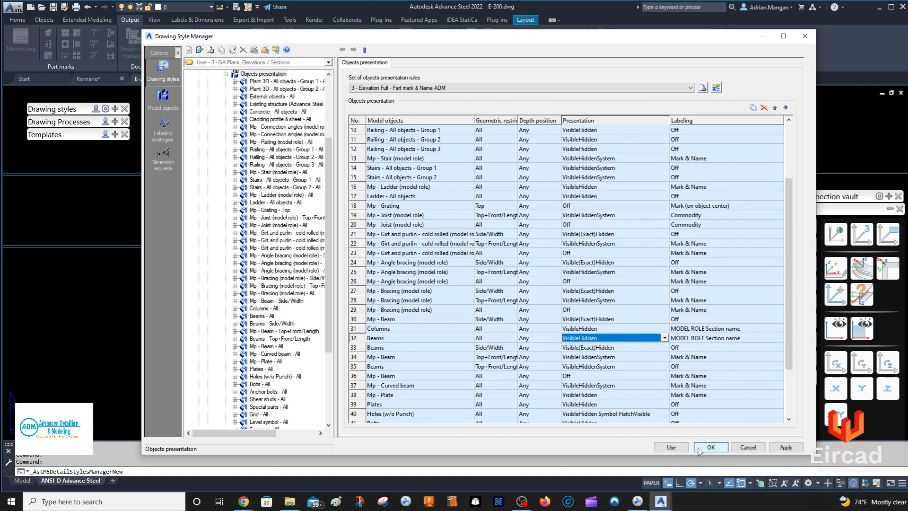
click(698, 450)
Step: Update the gridline B elevation detail in E-200, selecting it by its uppermost W16x31 beam
scroll(613, 304, down, 3)
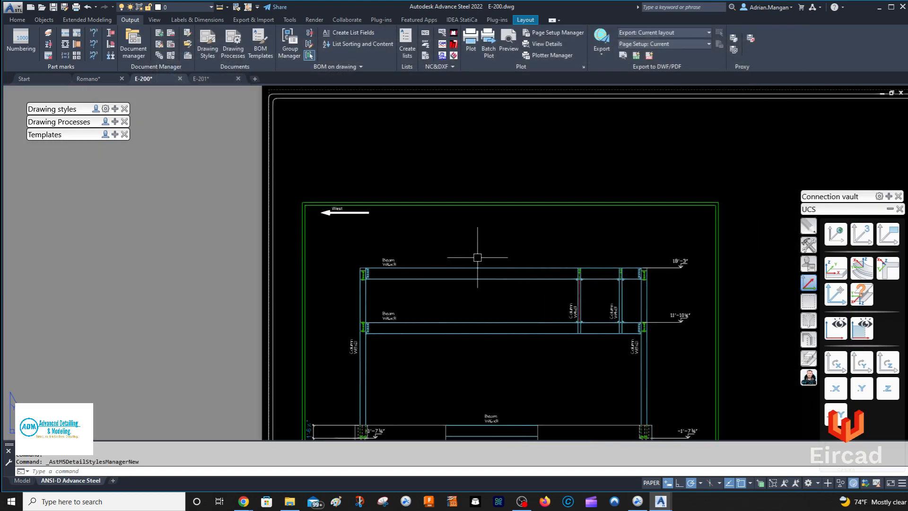
scroll(472, 203, down, 3)
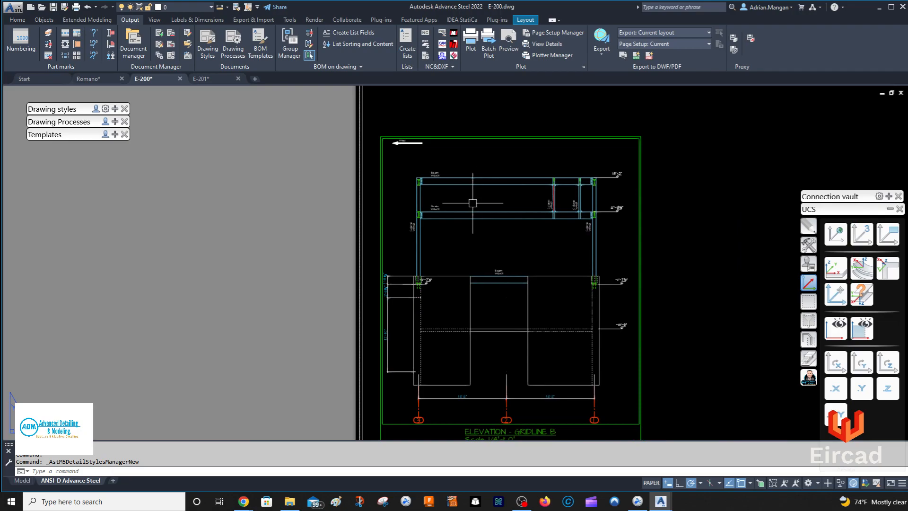
scroll(468, 179, up, 4)
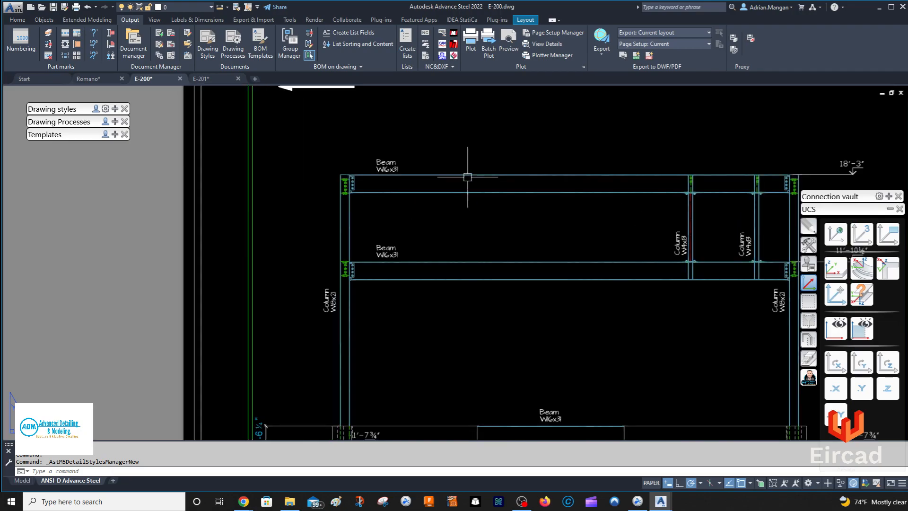
click(458, 176)
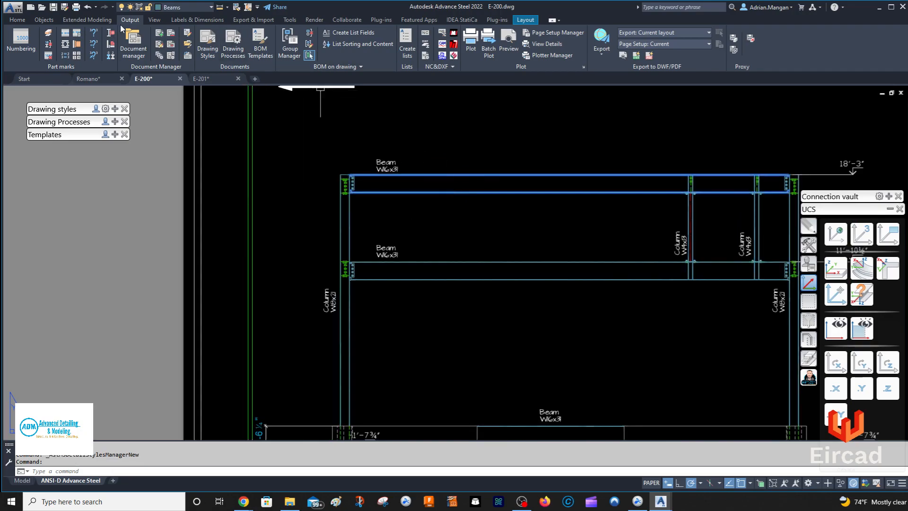
click(178, 20)
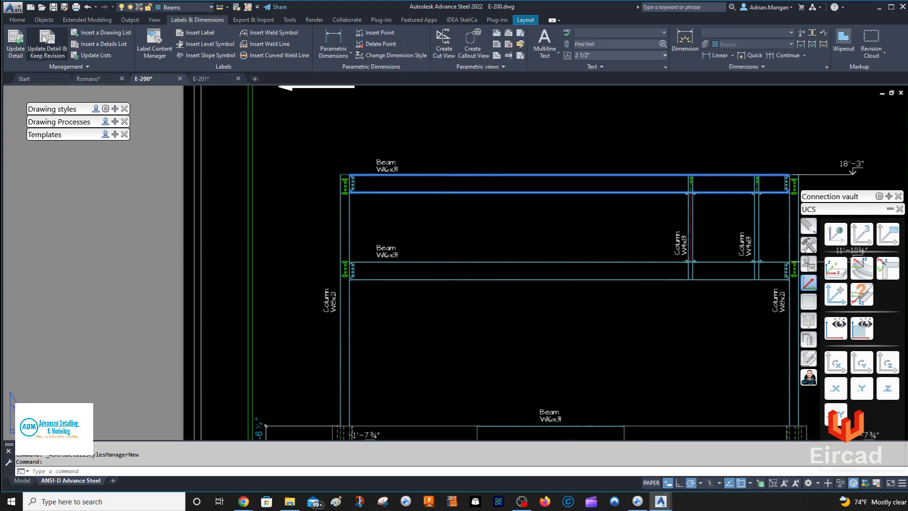
click(19, 52)
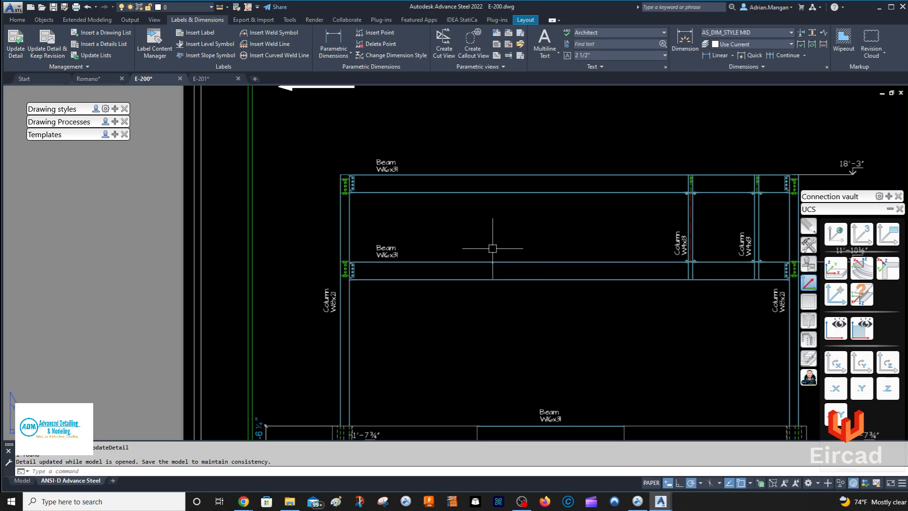
Step: Review the whole E-200 elevation sheet and switch to the Romano model at the gridline B camera
scroll(469, 279, down, 5)
middle_drag(469, 279, 332, 173)
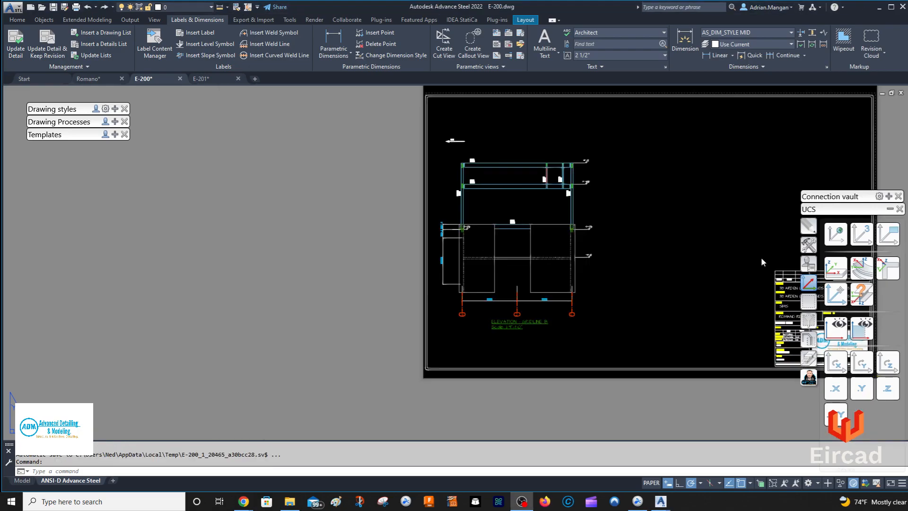
scroll(511, 201, up, 4)
scroll(473, 188, down, 2)
middle_drag(473, 188, 403, 194)
click(106, 79)
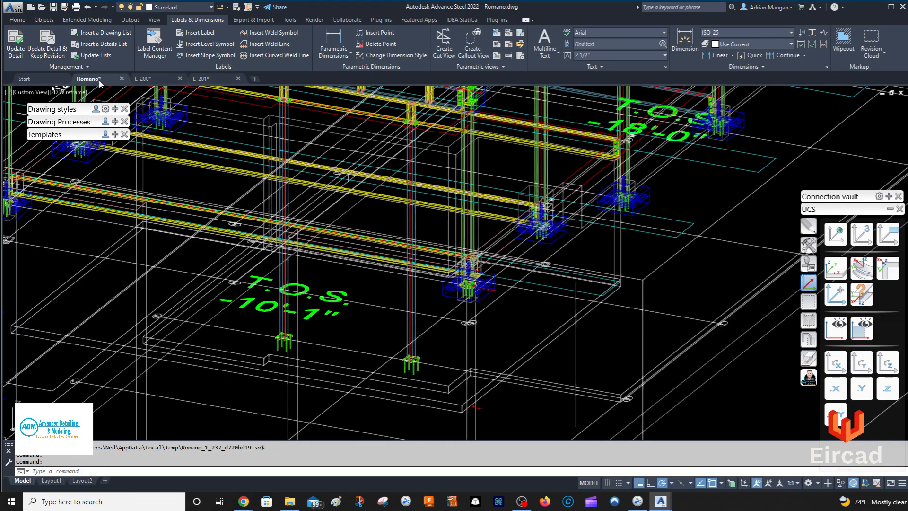
scroll(619, 244, down, 2)
scroll(535, 261, up, 4)
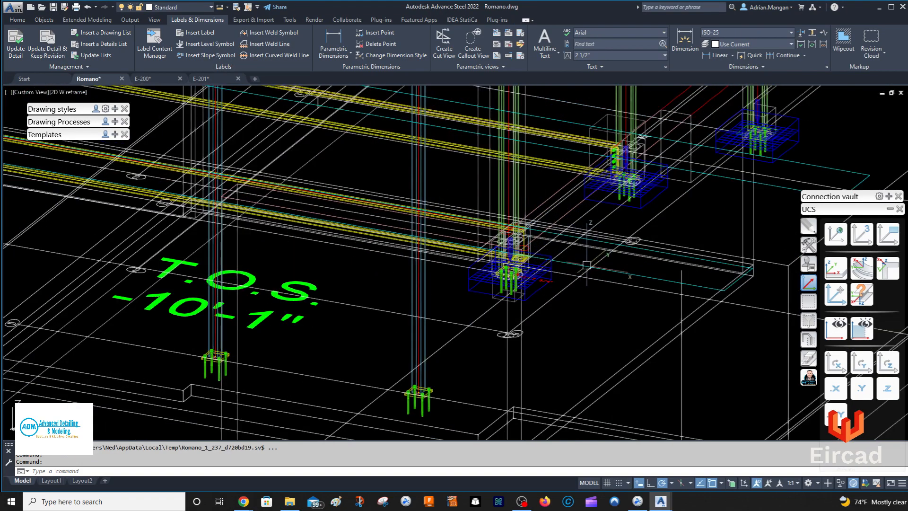
double_click(582, 265)
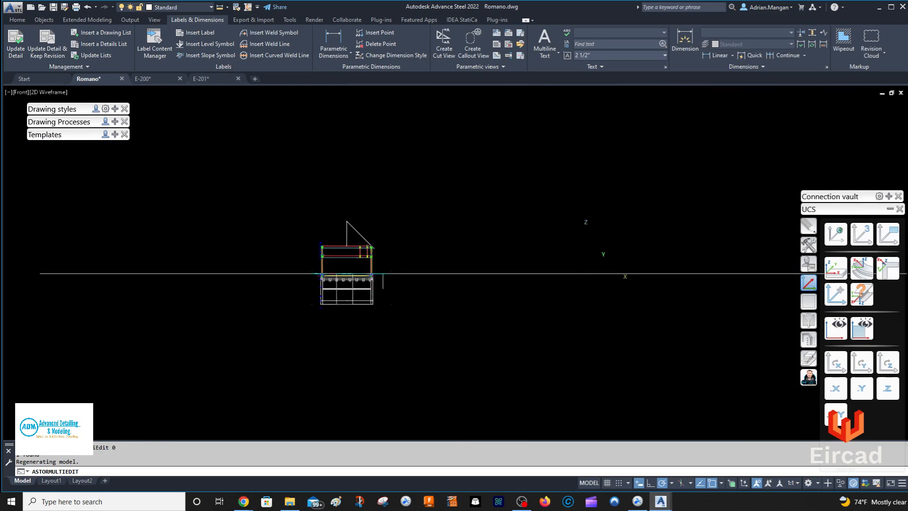
click(89, 7)
click(88, 8)
click(89, 7)
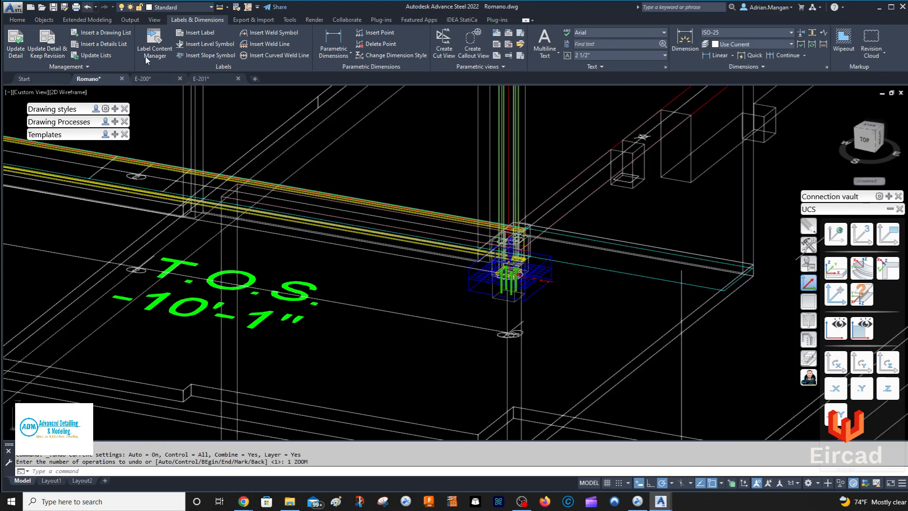
click(627, 268)
click(625, 267)
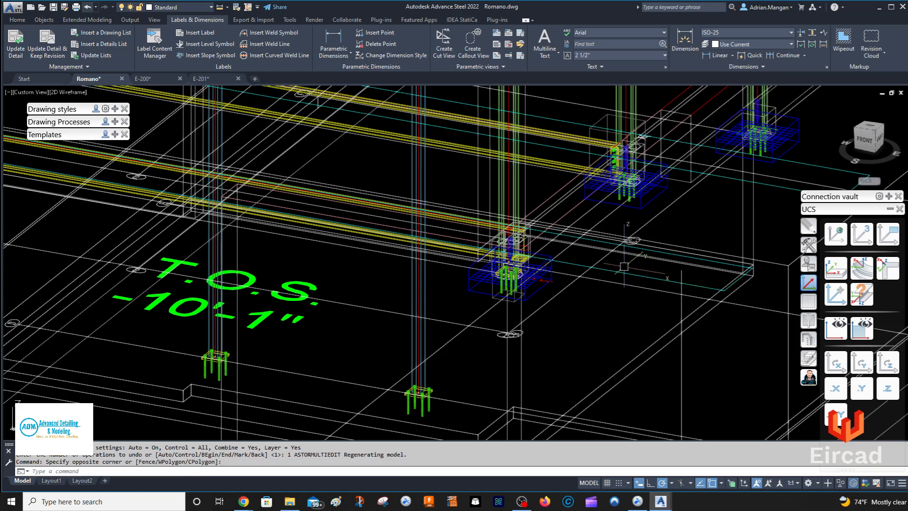
Step: Inspect the type choices in the GRIDLINE B camera's advance properties, keep the type as none and close the properties
click(619, 272)
right_click(619, 272)
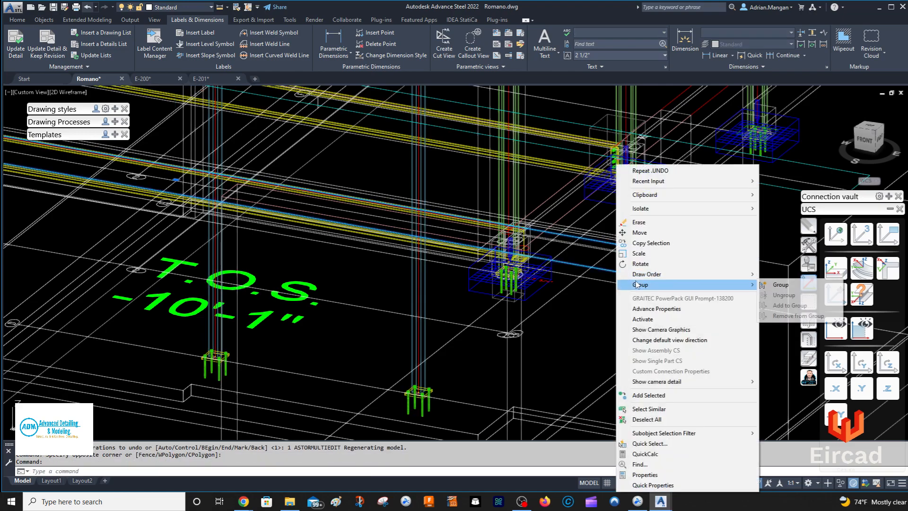
click(659, 310)
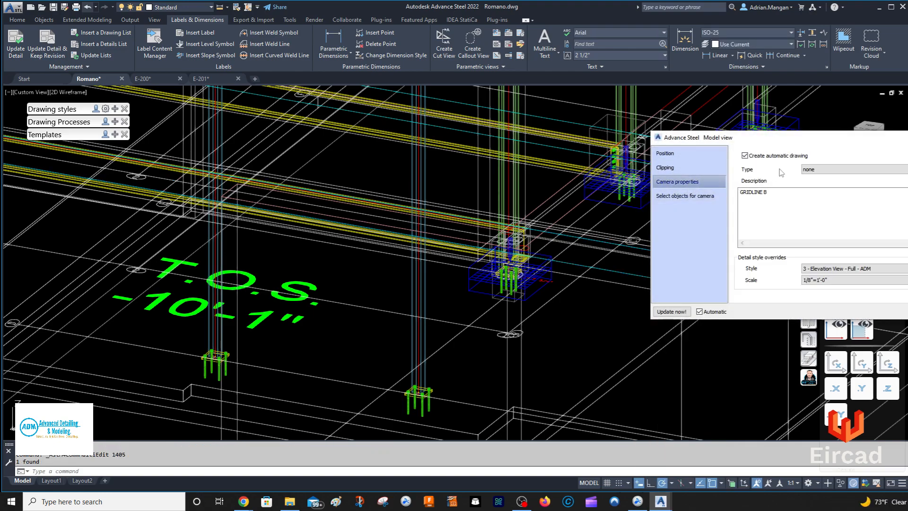
click(813, 172)
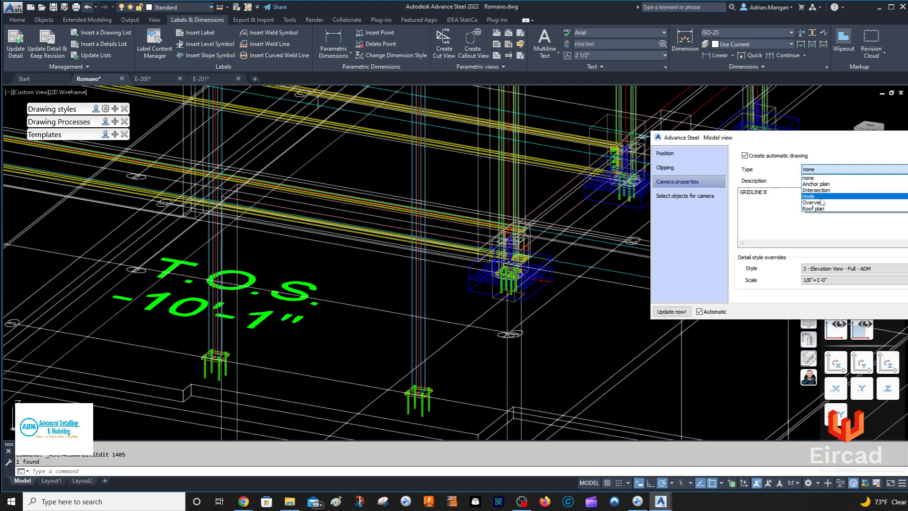
click(851, 178)
click(907, 137)
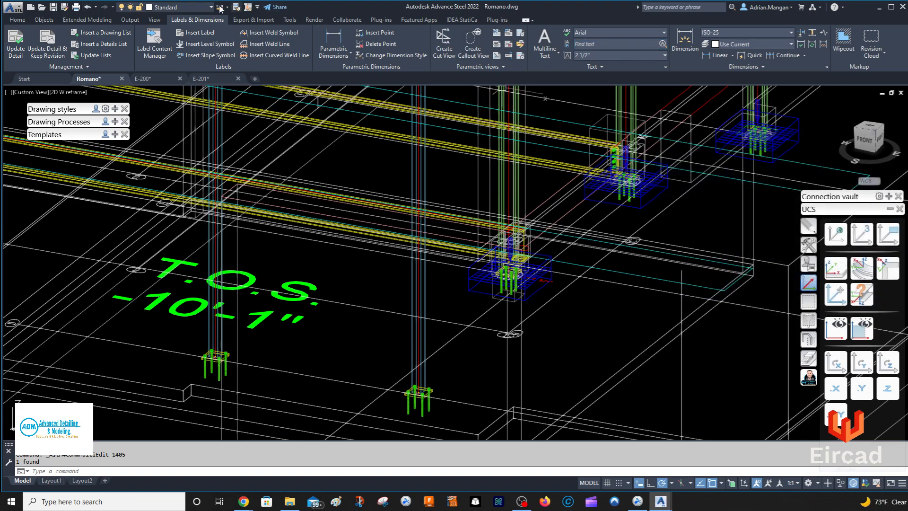
Step: Open the CameraTypes table of the AstorBase database in the Management Tools table editor, filtering the tables by camera
click(17, 19)
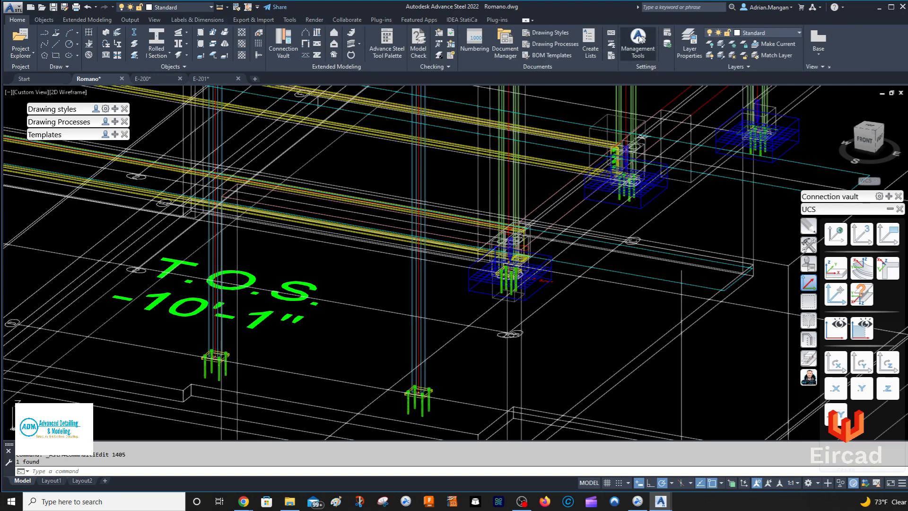
click(638, 42)
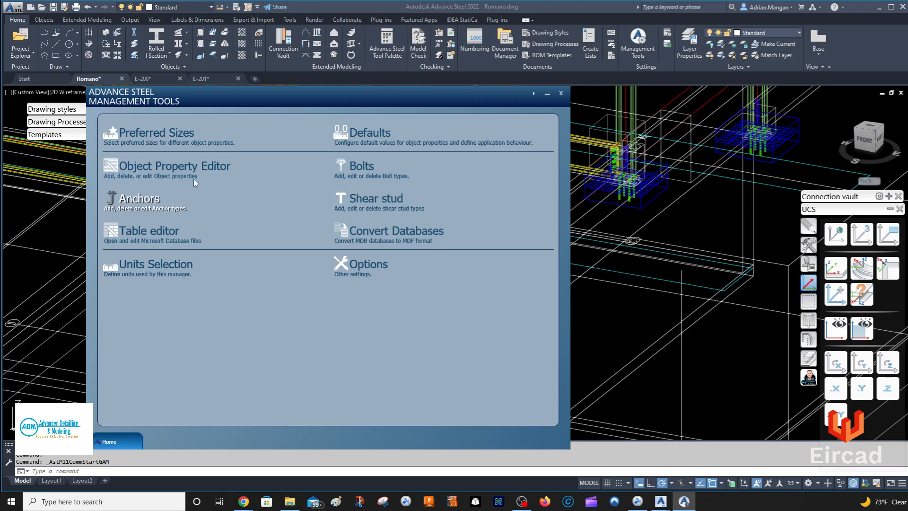
click(160, 232)
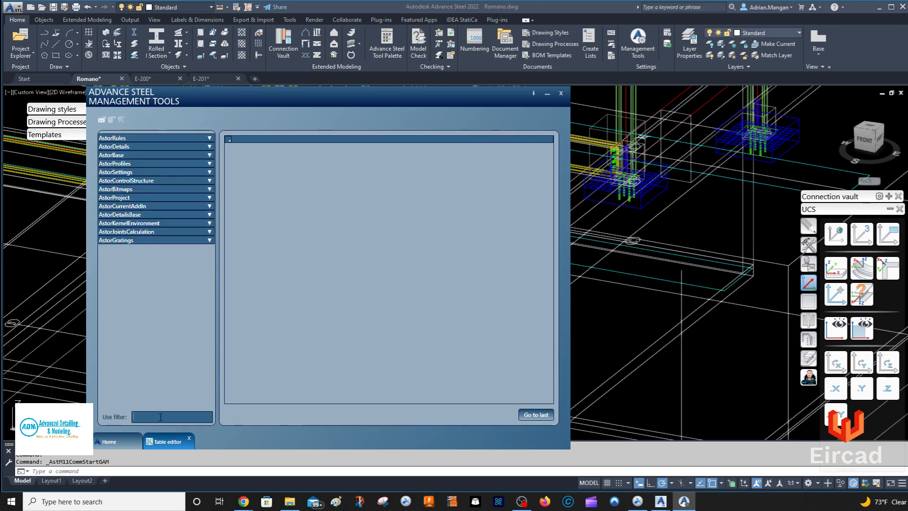
text(camera)
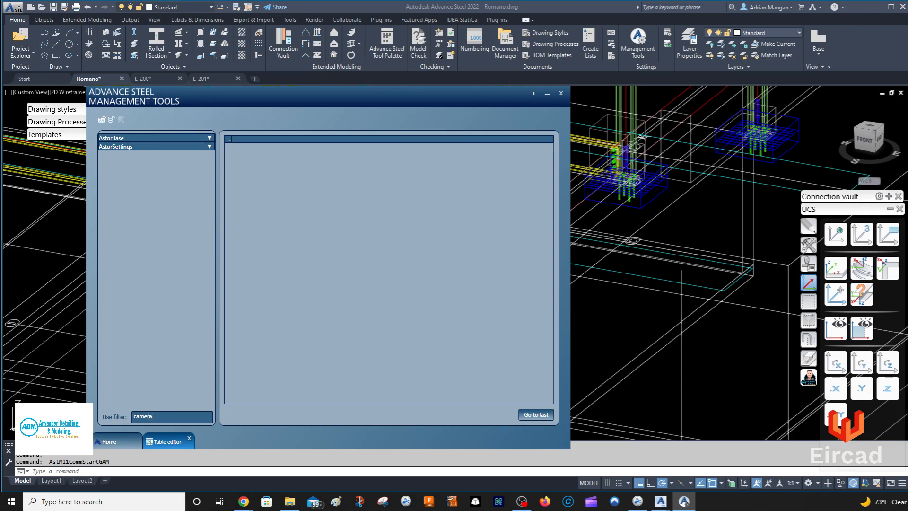
click(208, 139)
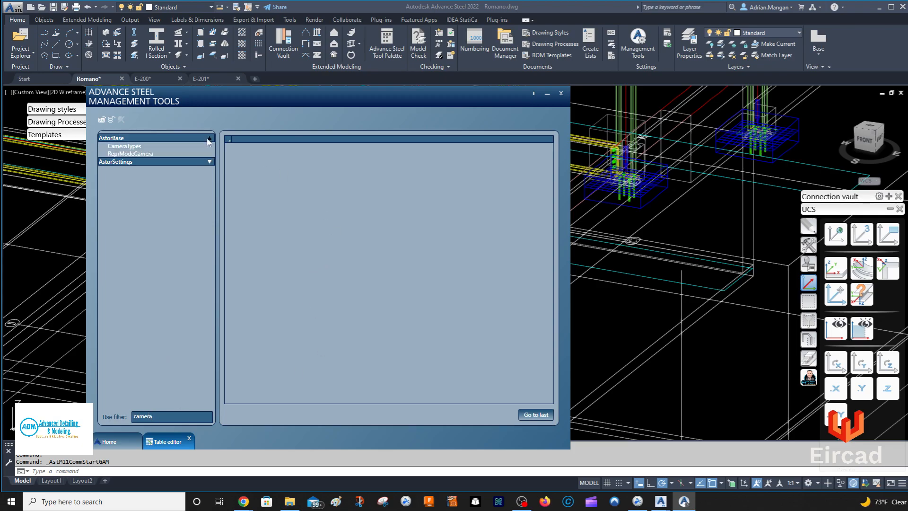
click(141, 146)
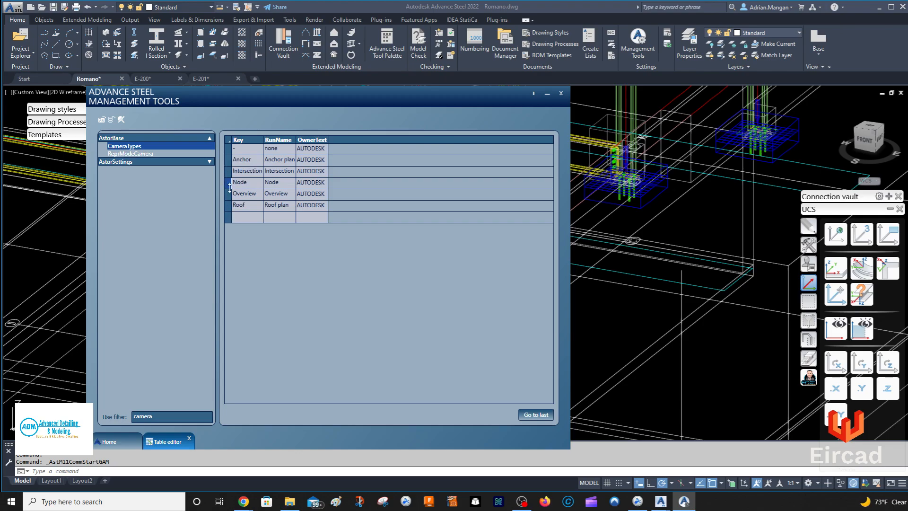
Step: Add a camera type by copying the Node row into the empty row, with Key and RunName both set to Detail
click(229, 183)
right_click(230, 185)
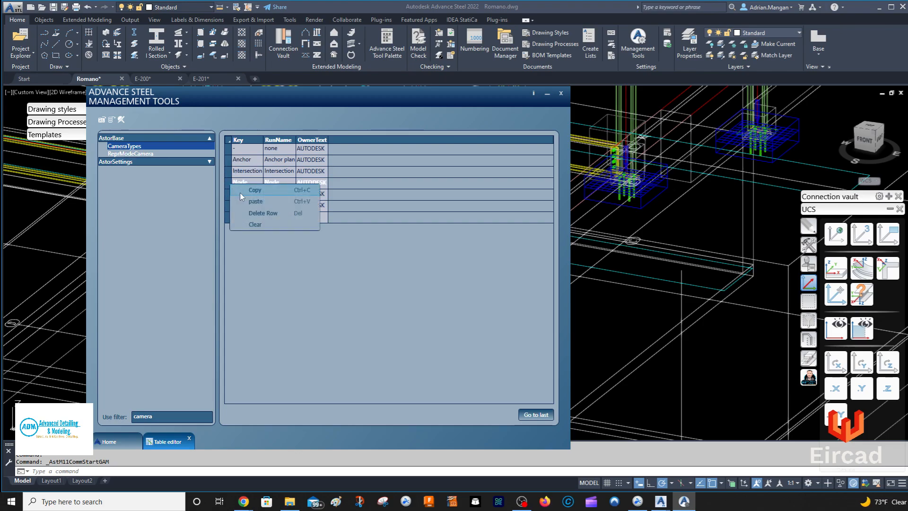
click(246, 190)
right_click(230, 219)
click(244, 236)
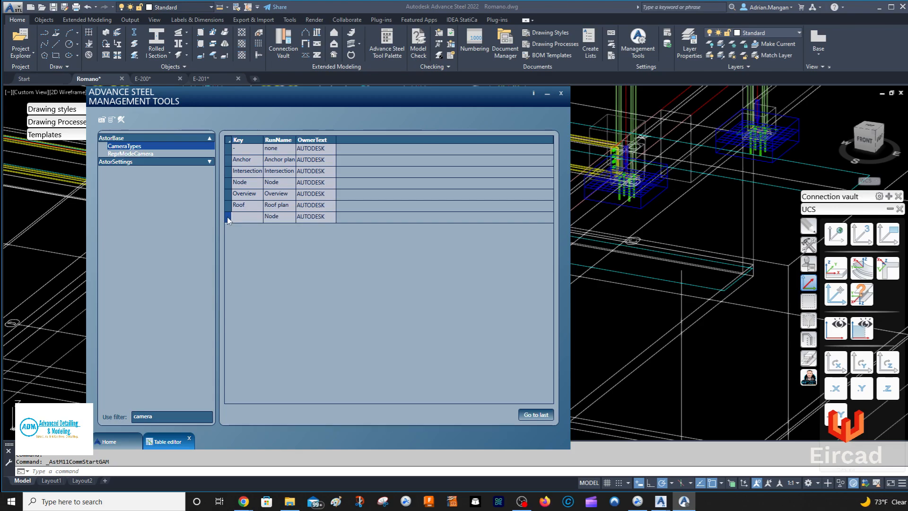
double_click(279, 217)
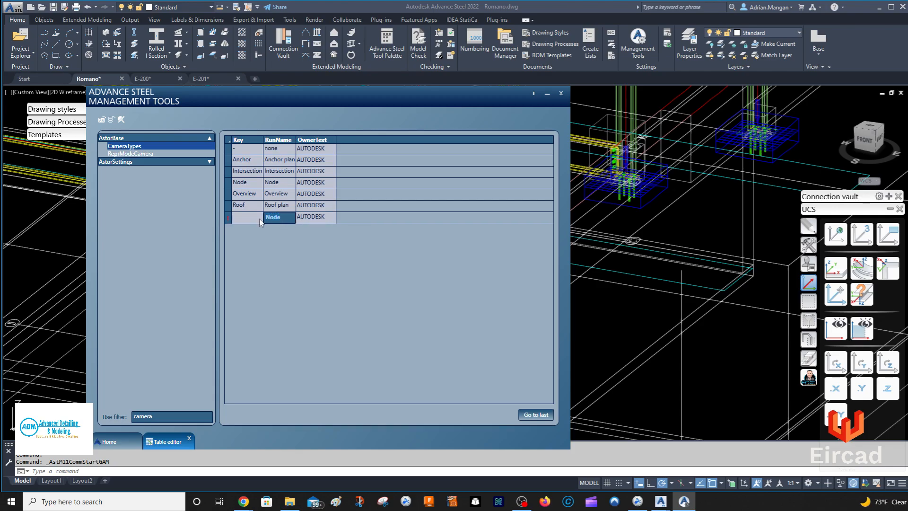
text(Detail)
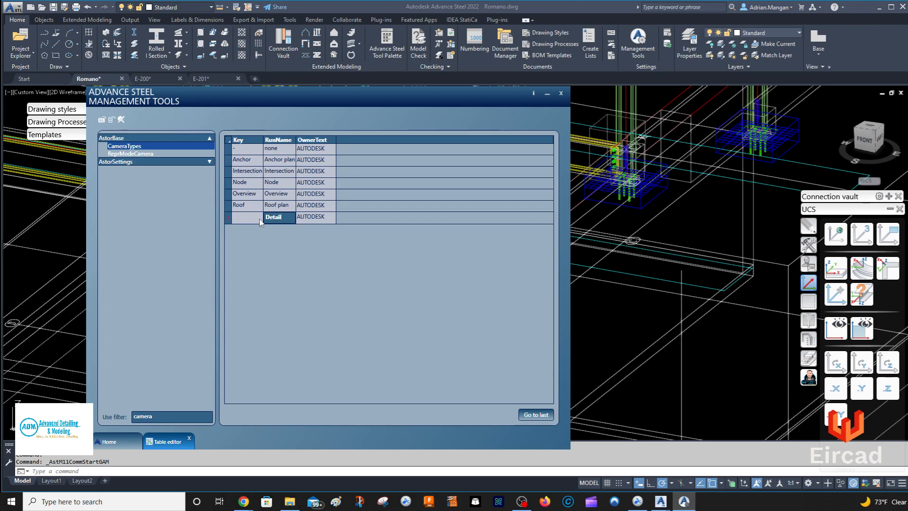
double_click(240, 218)
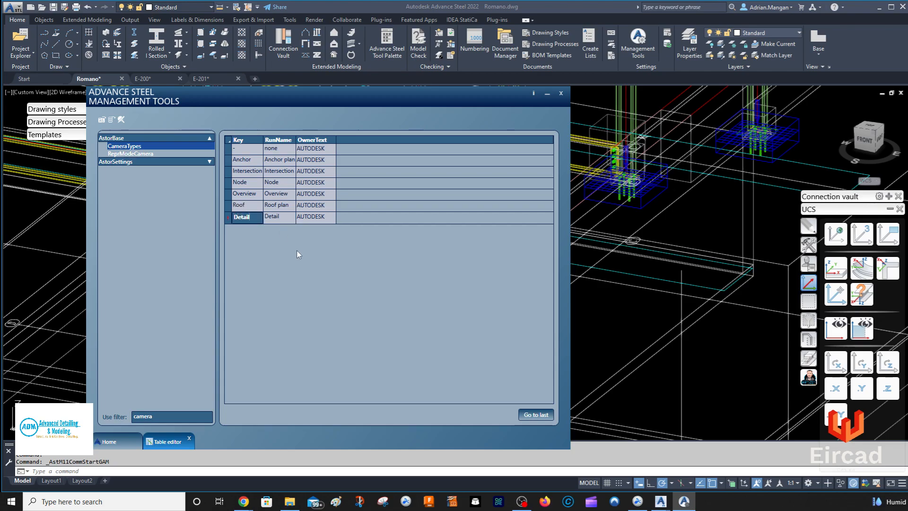
key(Return)
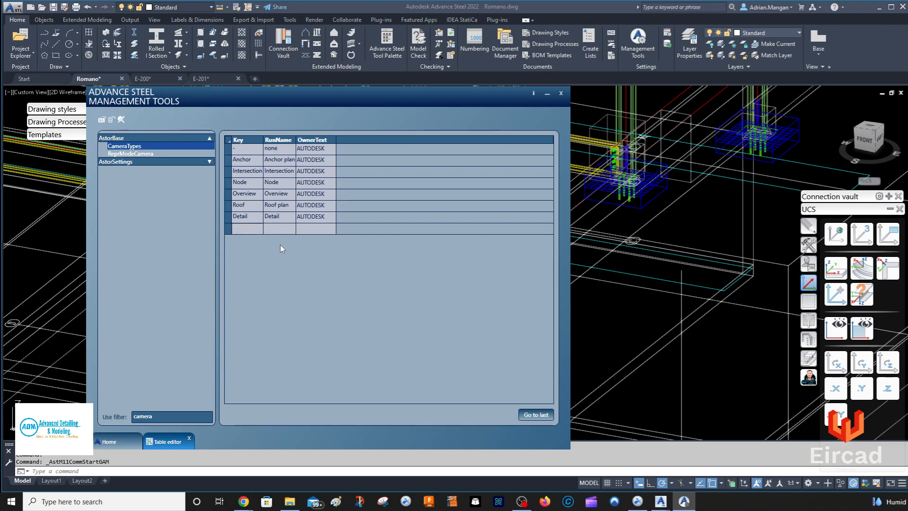
Step: Paste the copied row as another camera type and set its RunName and Key to Elevation
right_click(230, 231)
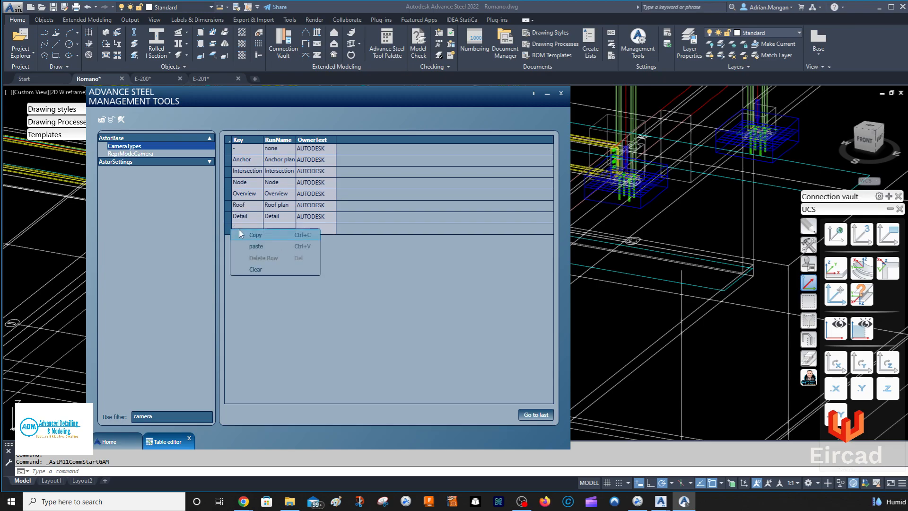
click(265, 249)
click(280, 230)
drag(283, 230, 257, 232)
text(Elevation)
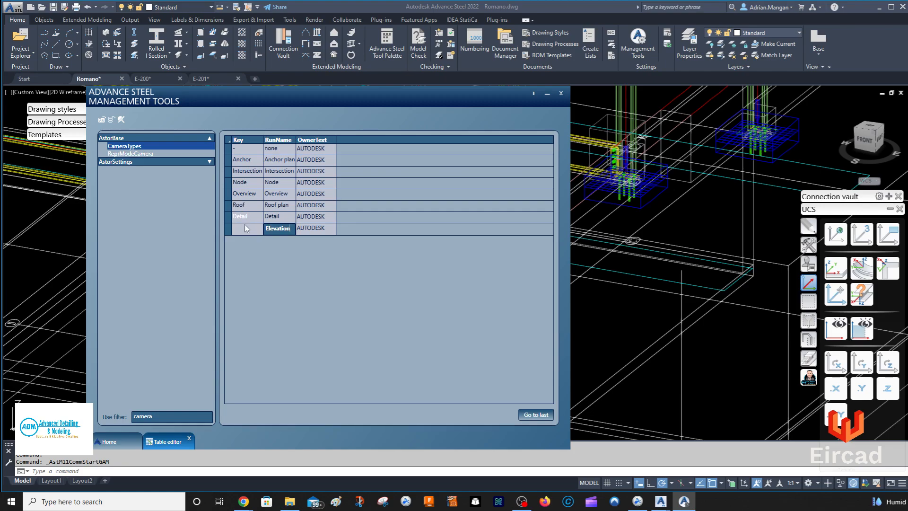
click(246, 232)
click(246, 231)
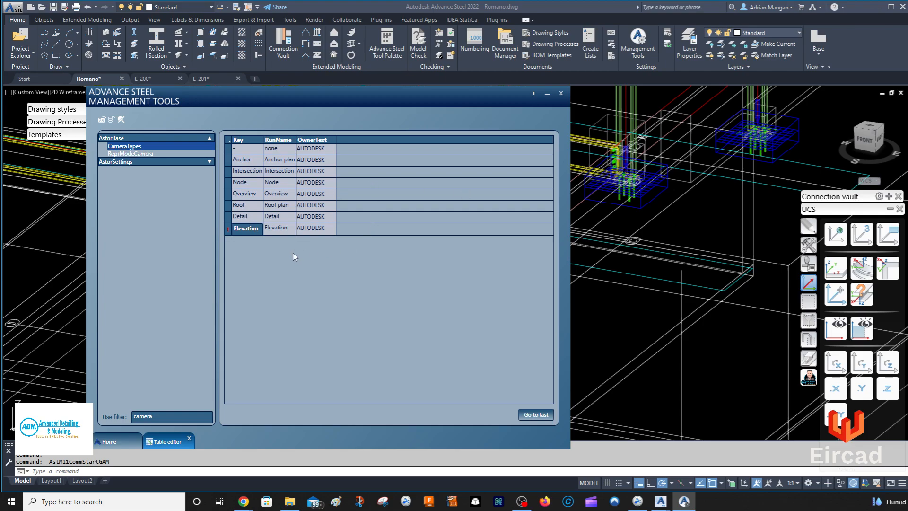
key(Return)
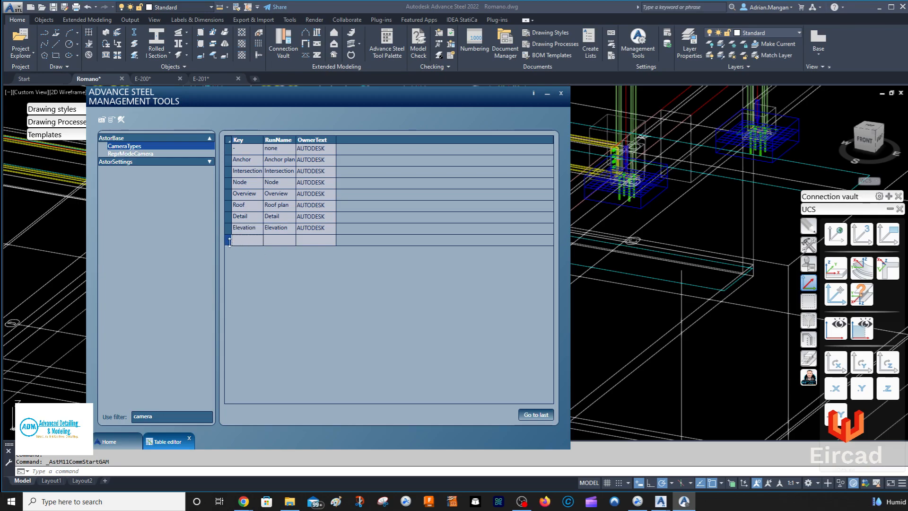
Step: Paste the copied row again as a camera type with RunName and Key set to Plan
right_click(229, 241)
click(263, 260)
click(279, 240)
text(Plan)
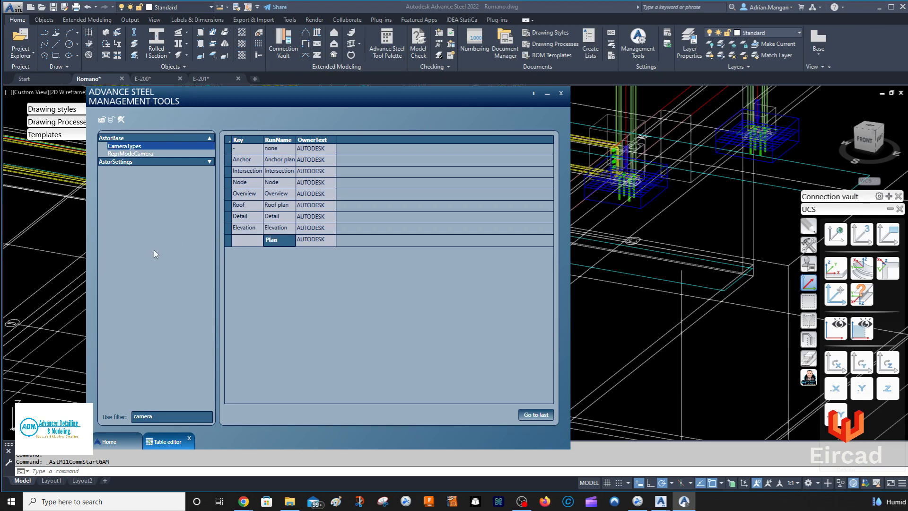
click(245, 239)
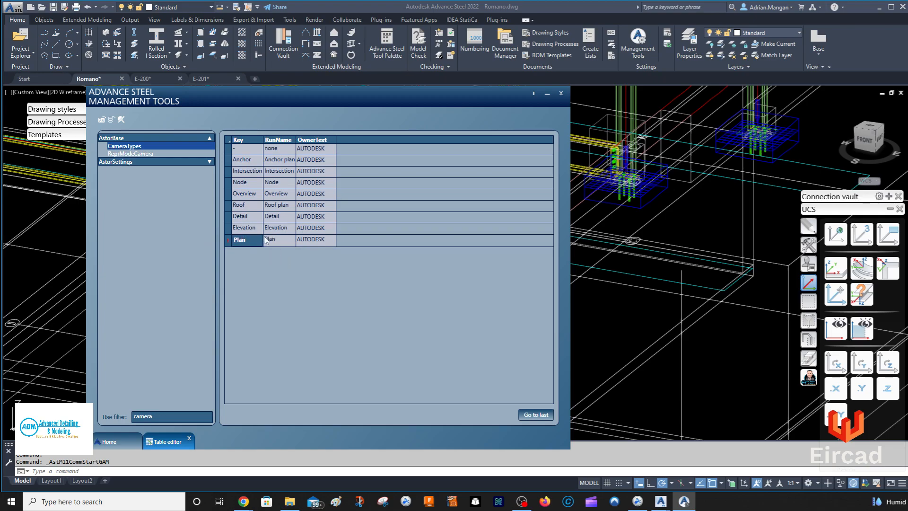
click(282, 240)
Step: Add a camera type in the empty row with Key and RunName set to Stair
click(249, 251)
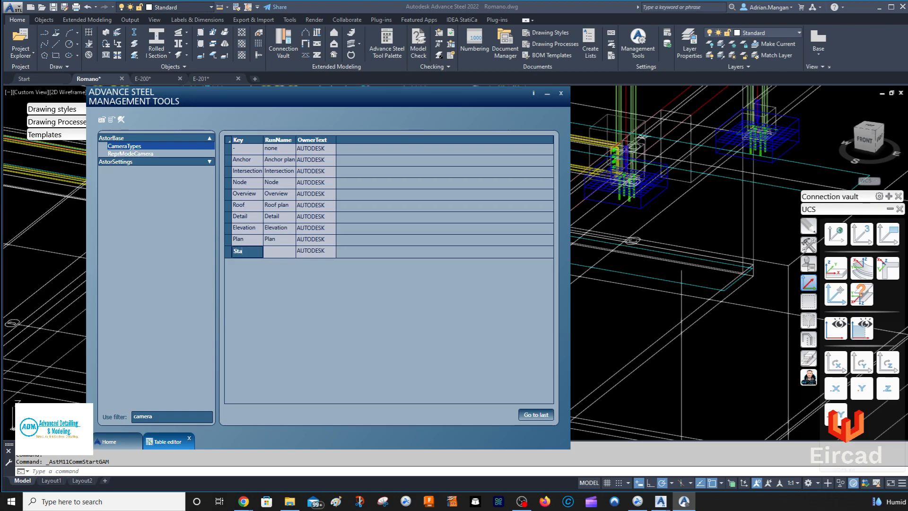
click(289, 255)
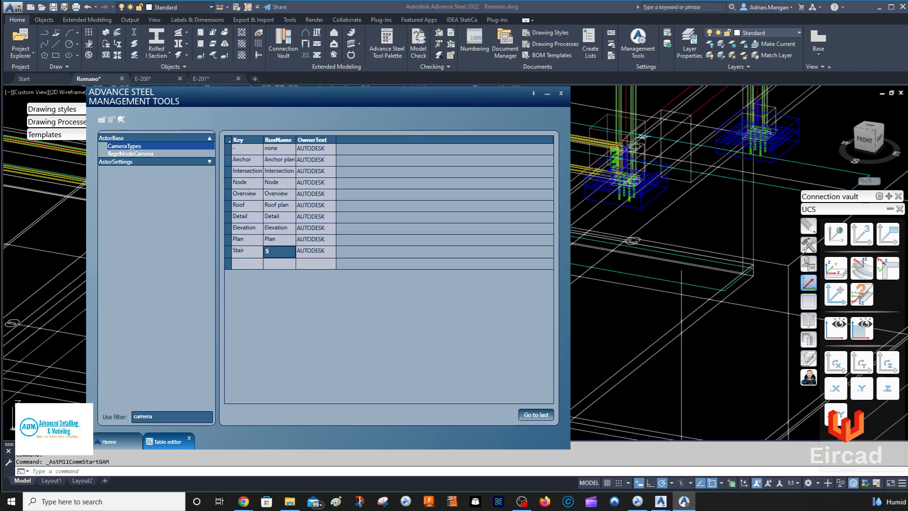
text(Stair)
Step: Set the OwnerText of the Detail, Elevation, Plan and Stair camera types to ADM and close the Management Tools
click(332, 220)
click(332, 218)
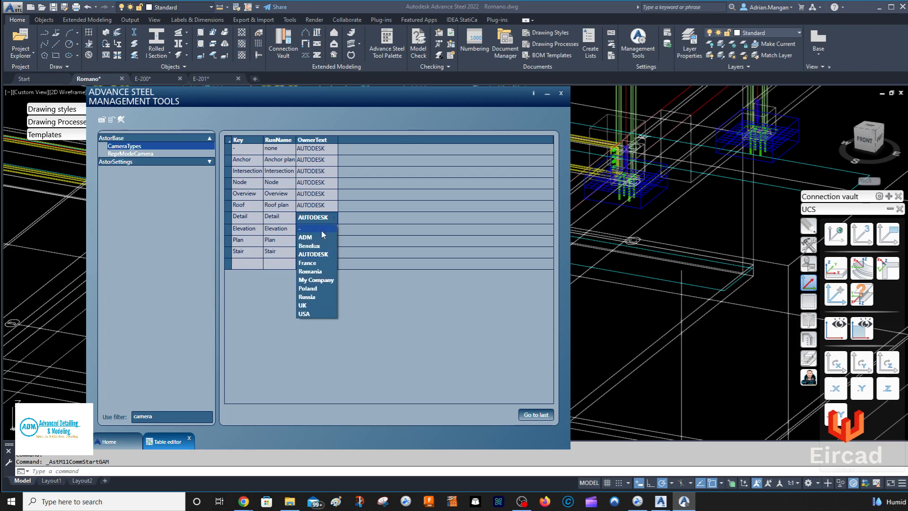
click(326, 231)
click(335, 231)
click(334, 231)
click(334, 230)
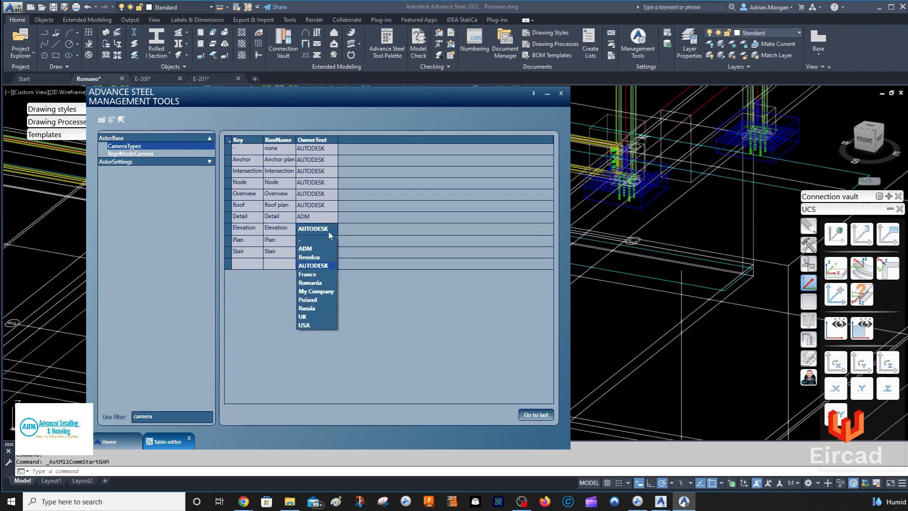
click(331, 244)
click(333, 242)
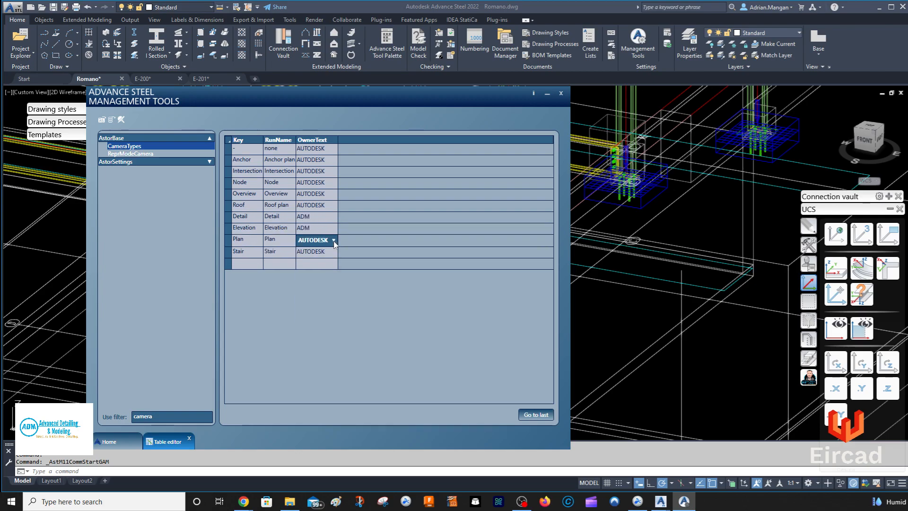
click(333, 241)
click(320, 261)
click(329, 252)
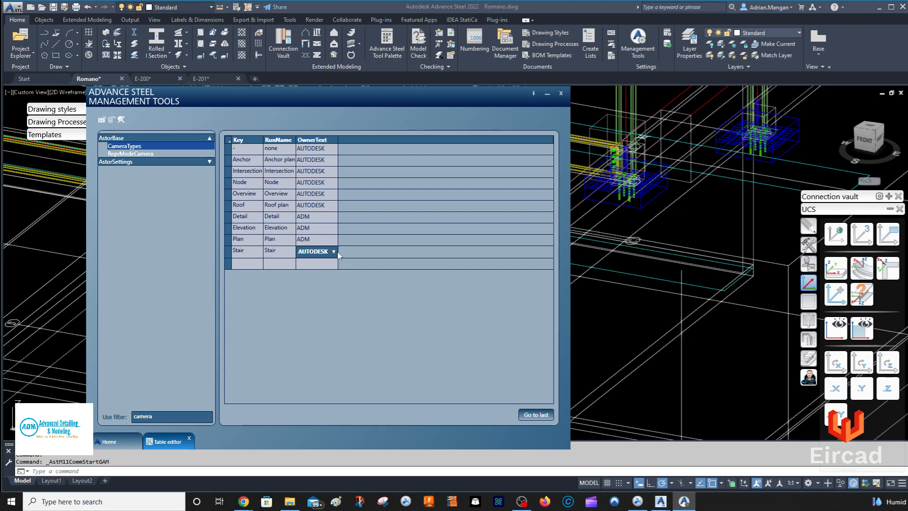
click(329, 251)
click(321, 272)
click(562, 94)
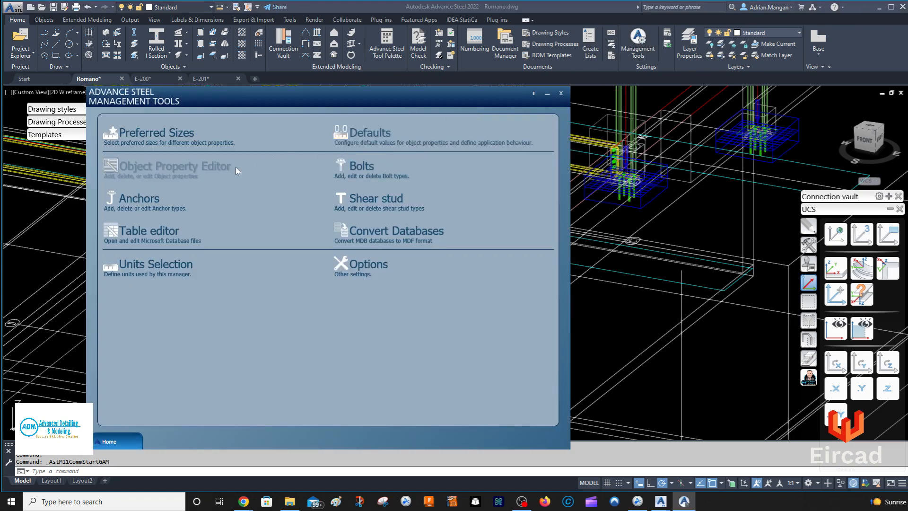
Step: Load the databases in the table editor again and check the AstorBase CameraTypes table, filtering the tables by camera
click(217, 171)
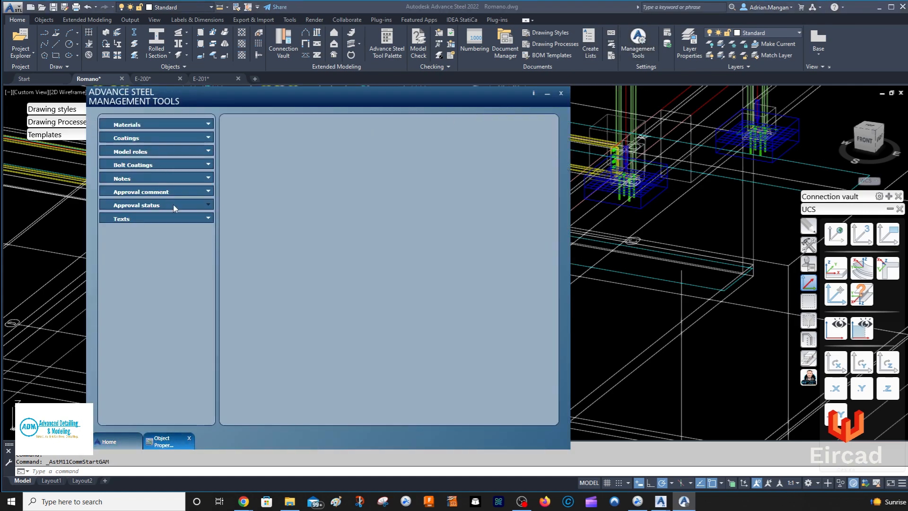
click(118, 441)
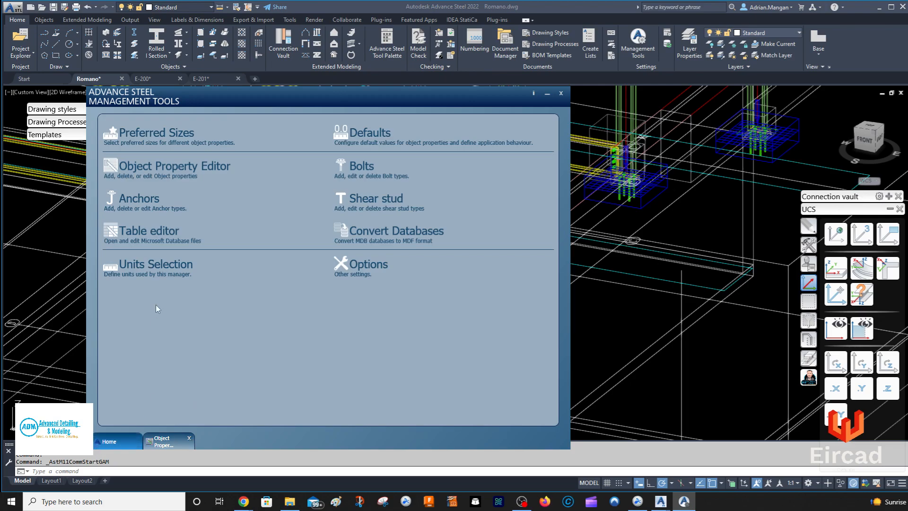
click(160, 238)
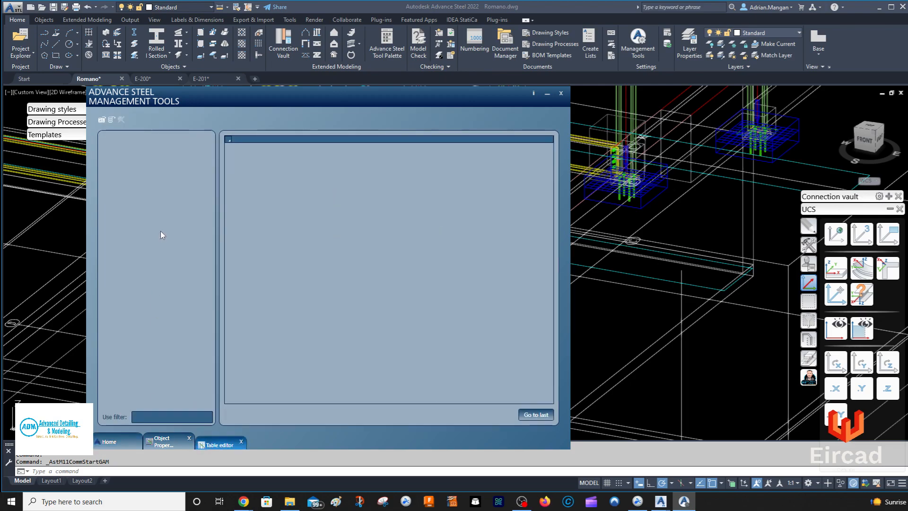
click(101, 121)
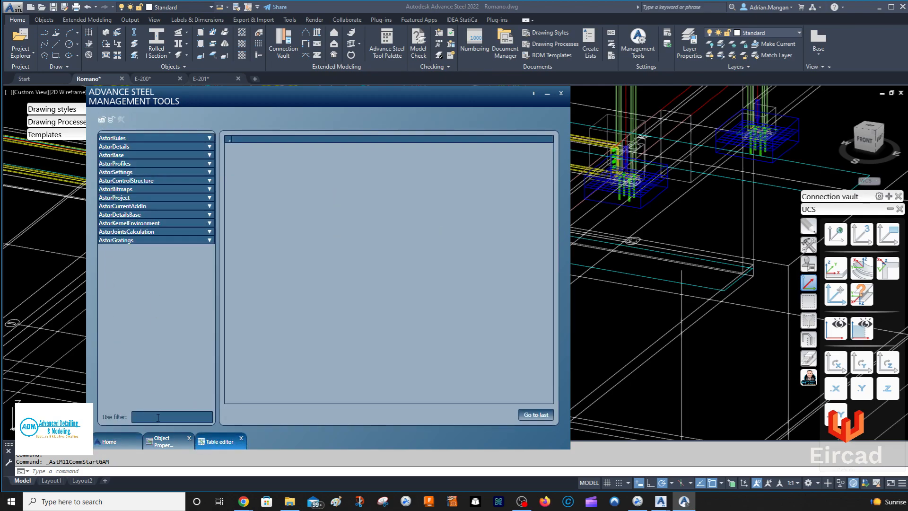
text(camera)
click(209, 139)
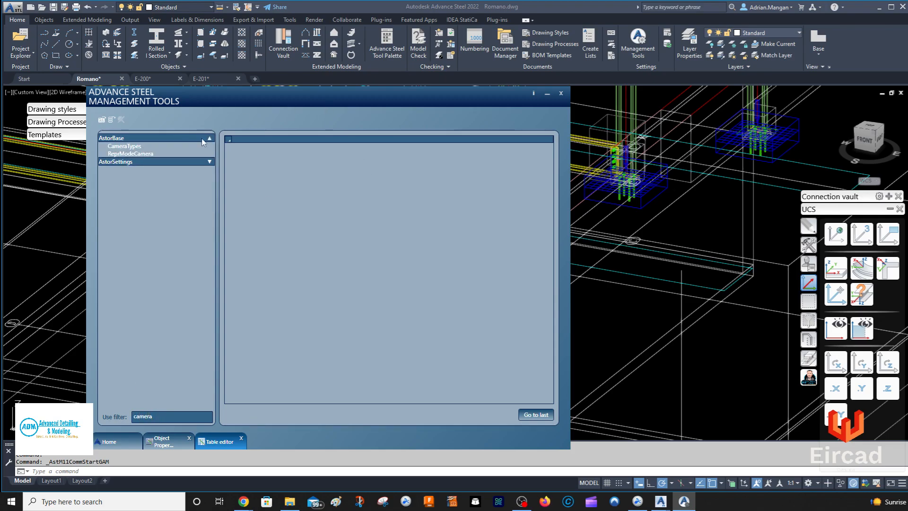
click(153, 147)
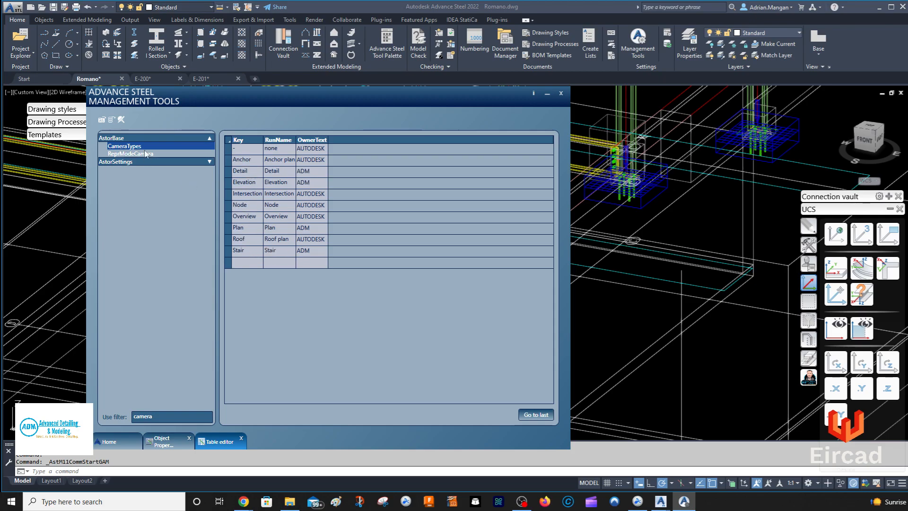
Step: Filter the database tables by model and open the AstorBase ModelRole table
drag(175, 414, 100, 413)
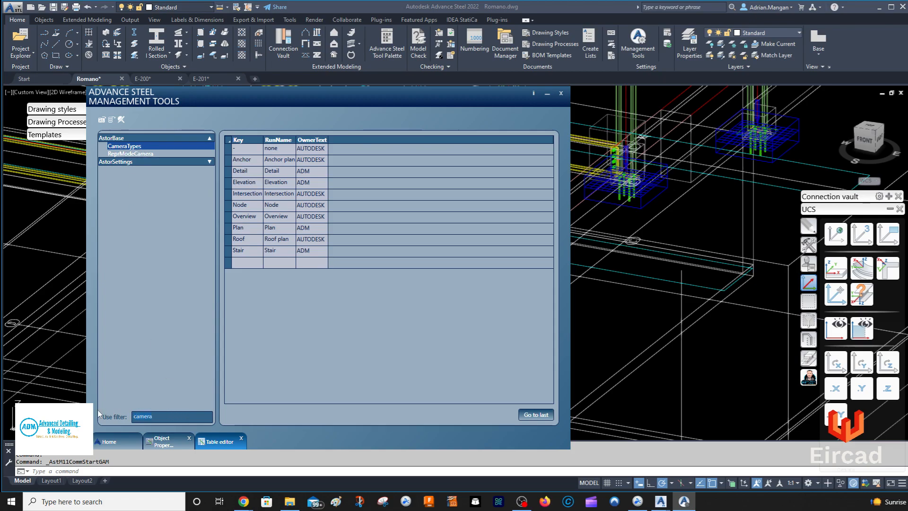
text(model)
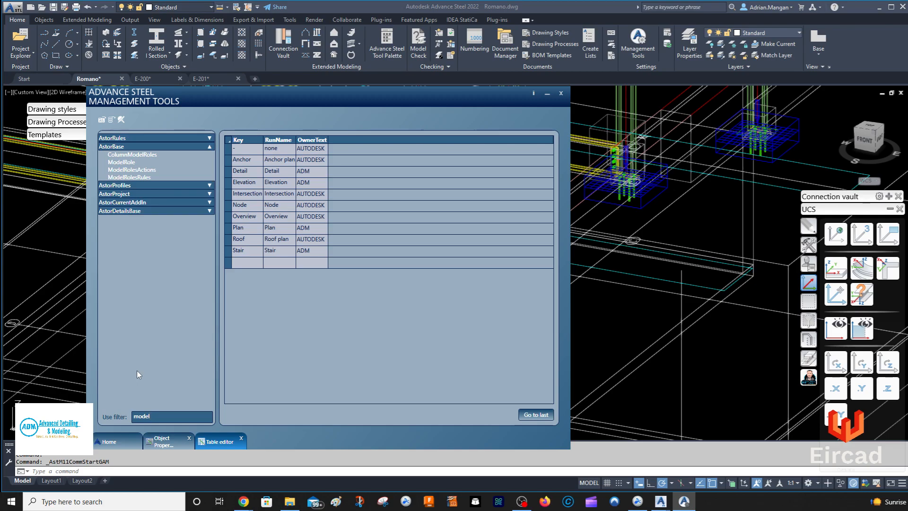
click(136, 164)
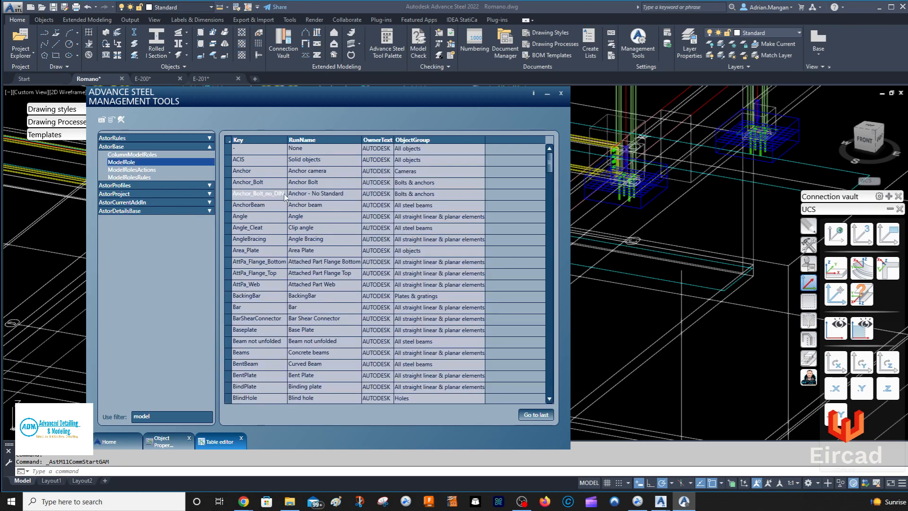
Step: Look through the ModelRole table for the existing roles that belong to the Cameras object group
scroll(331, 265, down, 7)
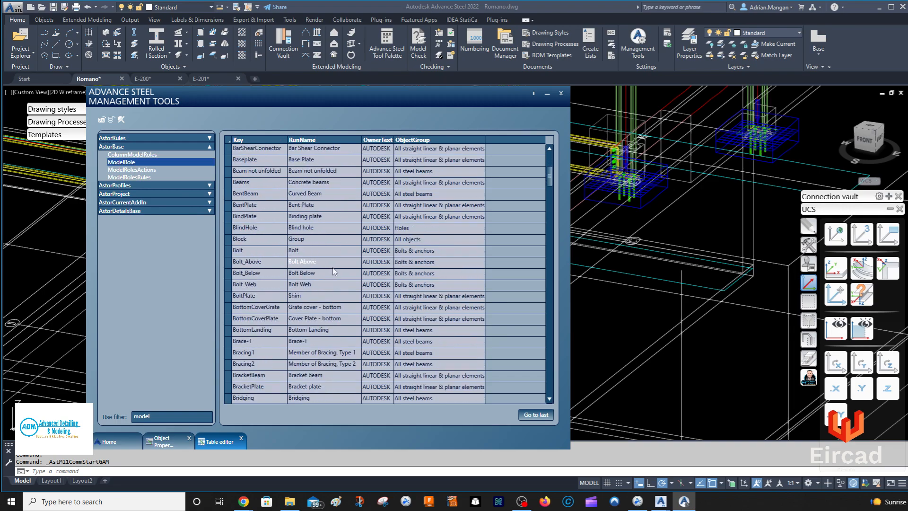
scroll(334, 270, down, 2)
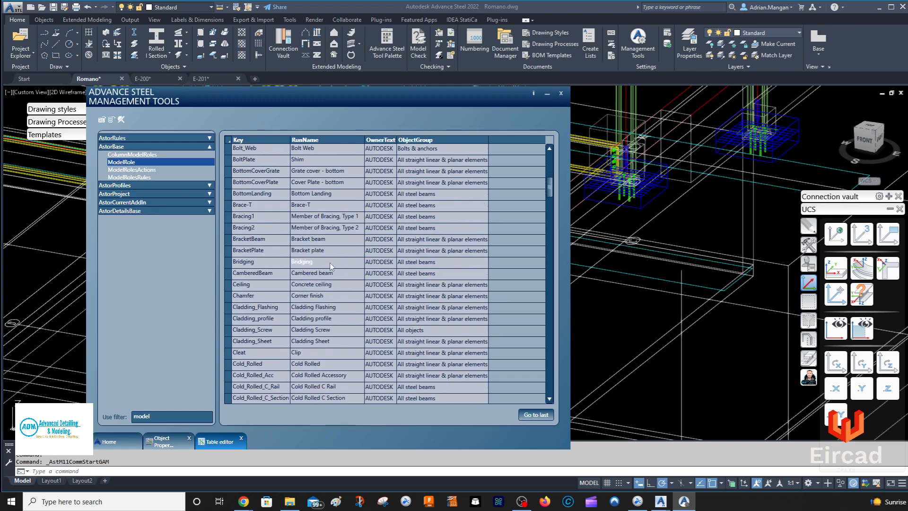
scroll(330, 266, down, 10)
scroll(329, 268, up, 3)
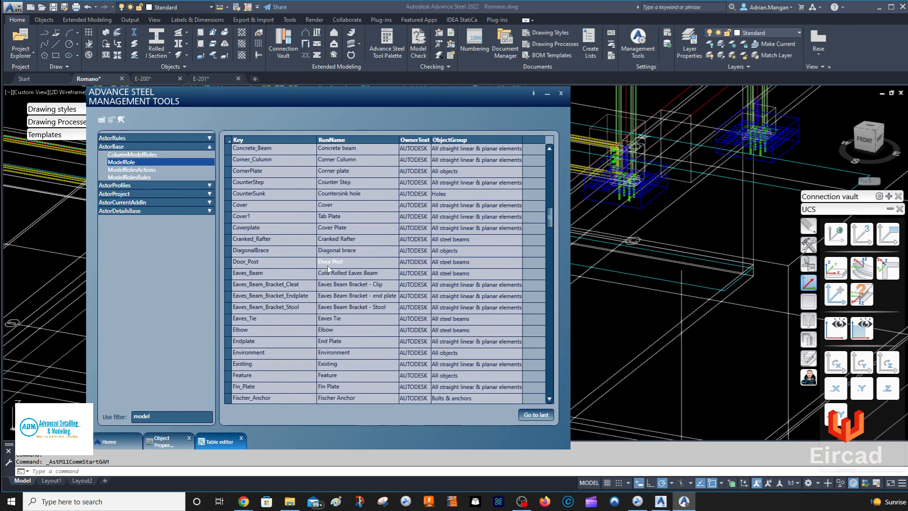
scroll(338, 257, down, 10)
scroll(333, 259, down, 6)
scroll(333, 260, down, 12)
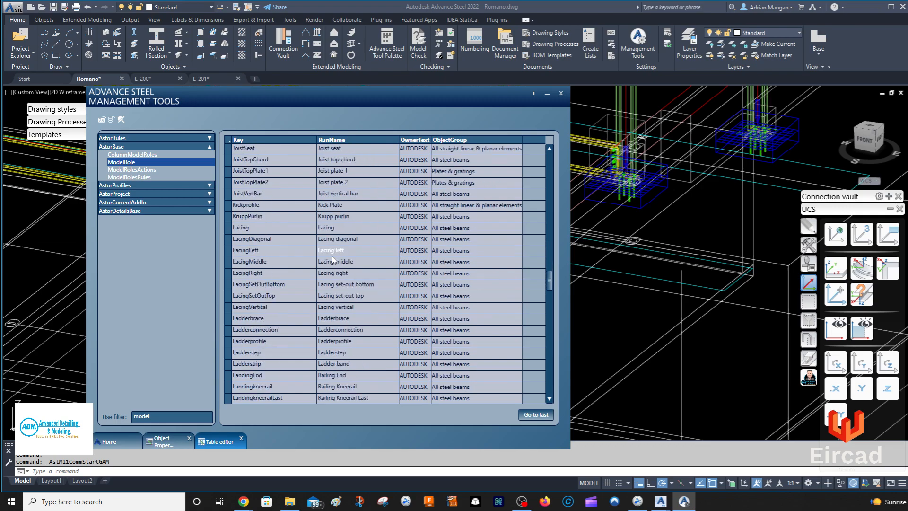
scroll(334, 259, down, 12)
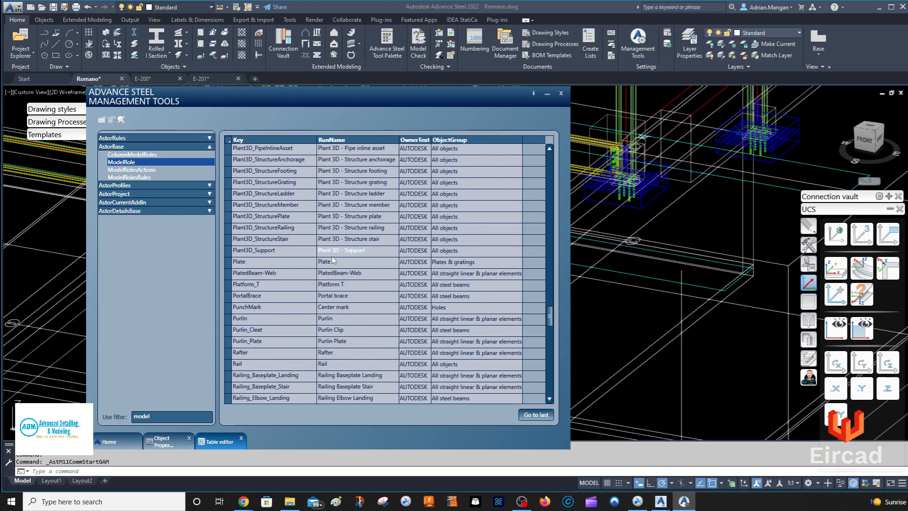
scroll(333, 259, down, 10)
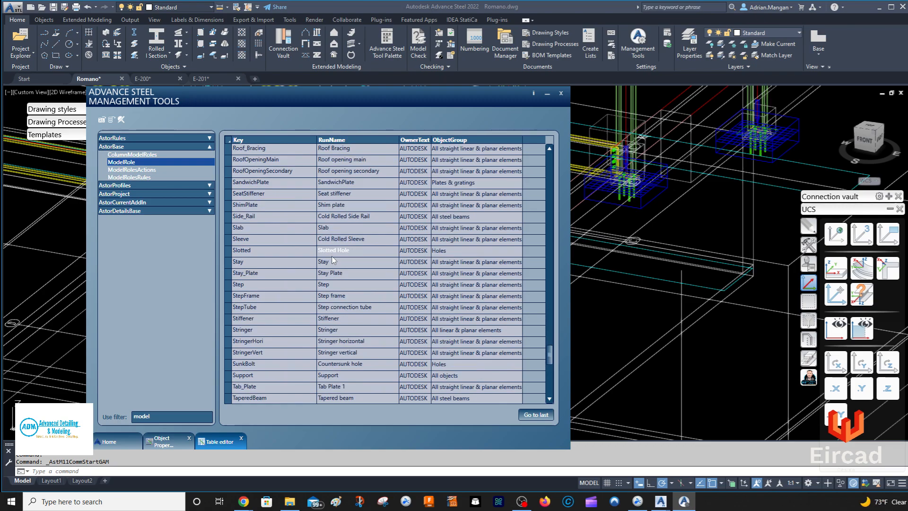
scroll(334, 260, down, 3)
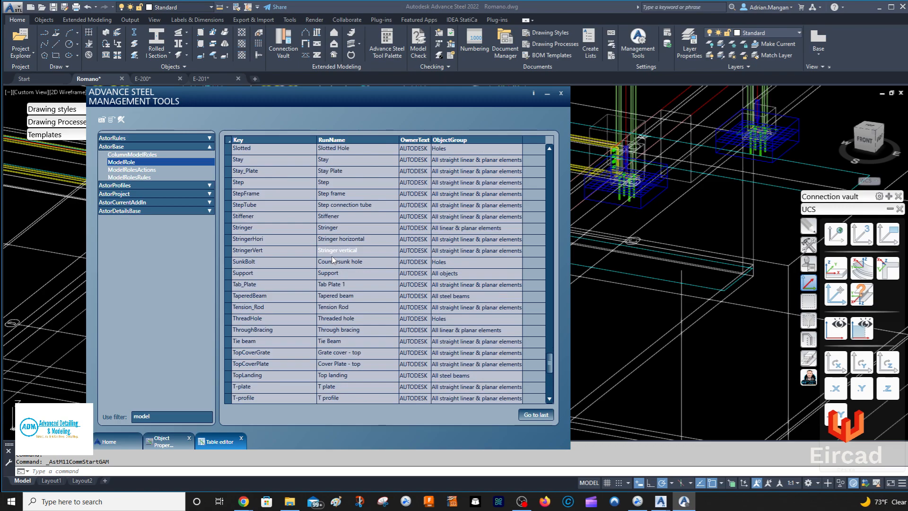
scroll(334, 284, down, 5)
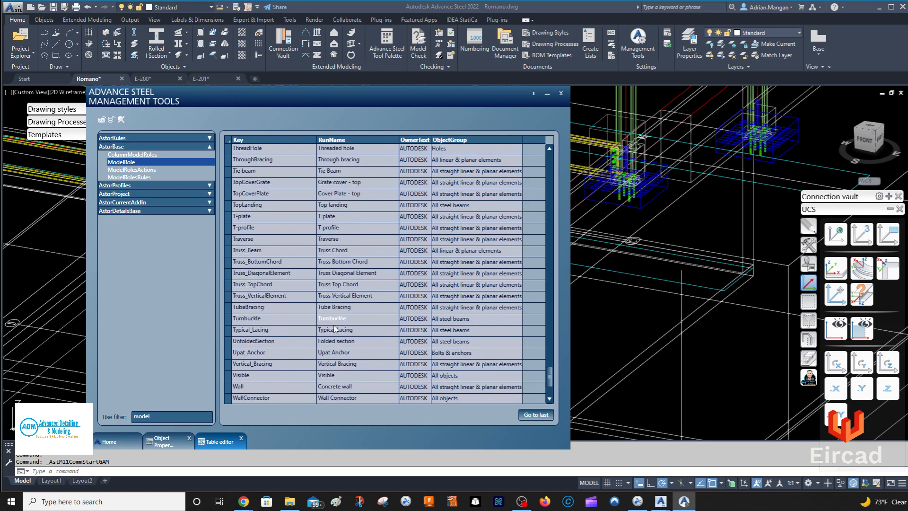
scroll(334, 325, down, 3)
scroll(332, 322, up, 3)
scroll(332, 322, up, 10)
scroll(339, 255, up, 10)
scroll(354, 219, up, 4)
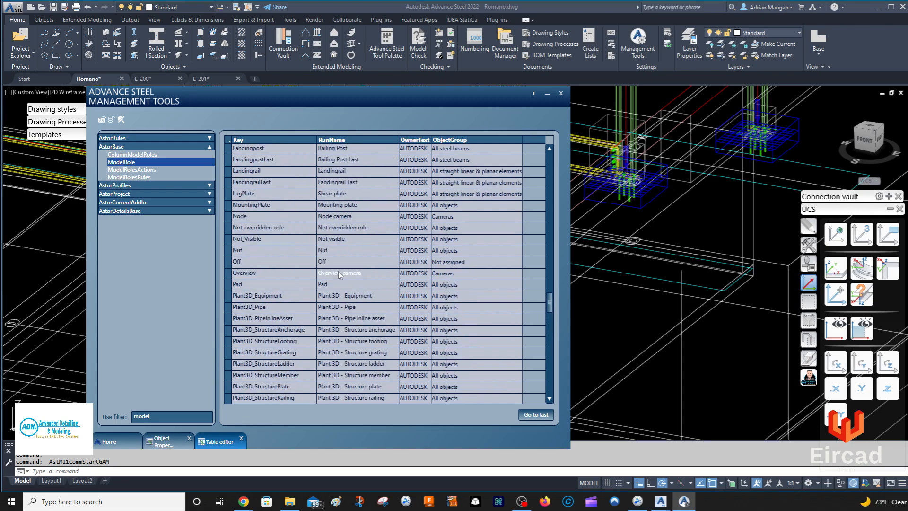
Step: Copy the Overview camera row of the ModelRole table and paste it into the empty row at the end
click(229, 273)
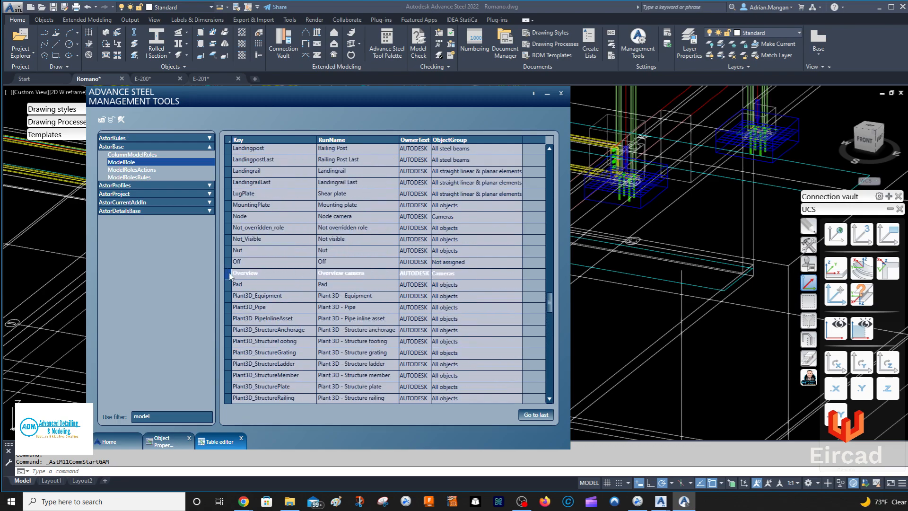
right_click(228, 273)
click(256, 282)
scroll(268, 273, down, 20)
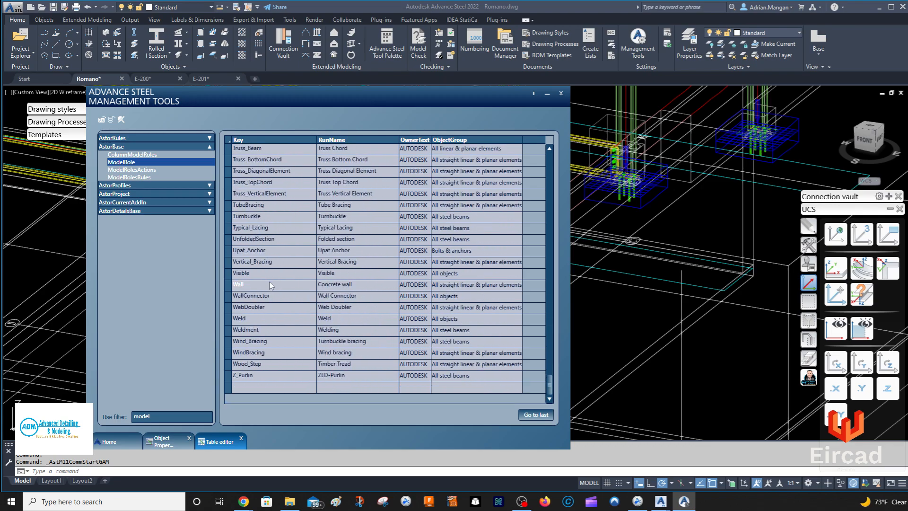
right_click(228, 392)
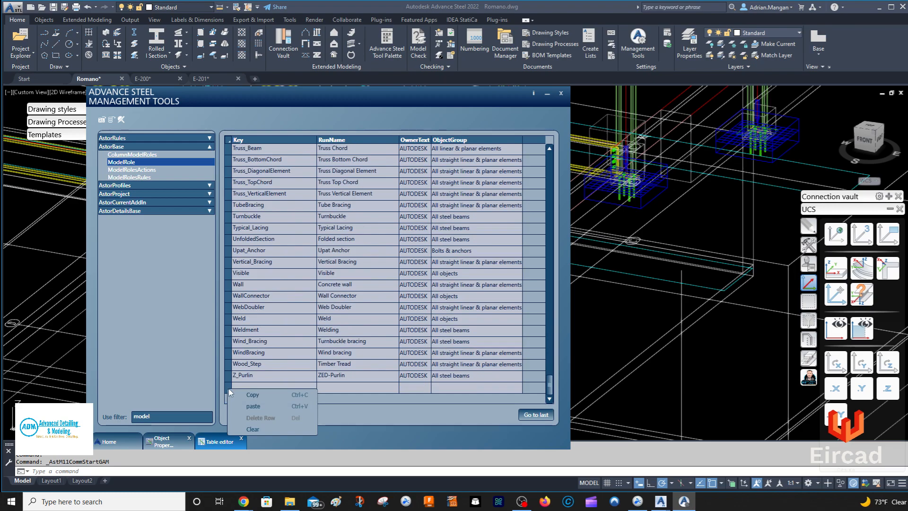
click(243, 405)
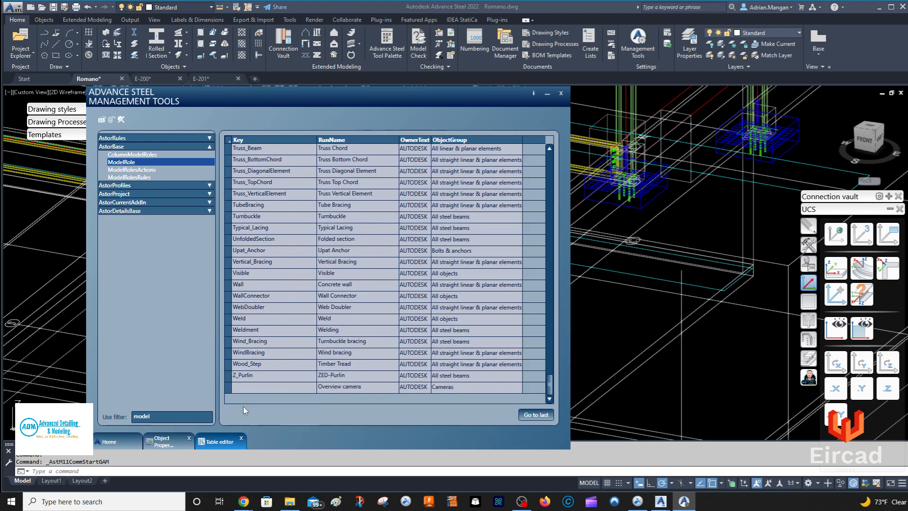
Step: Set the pasted row's RunName to Elevation camera and its Key to Elevation
click(347, 389)
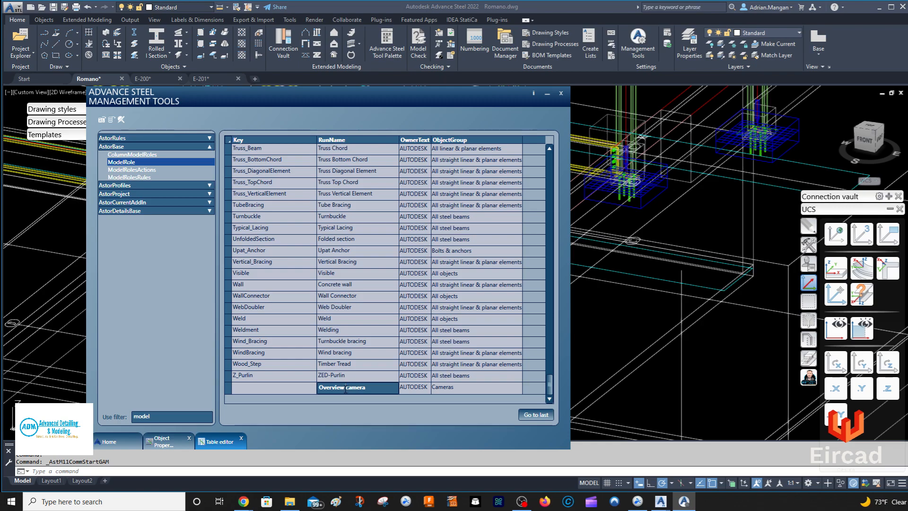
double_click(336, 391)
text(Elevation)
click(288, 391)
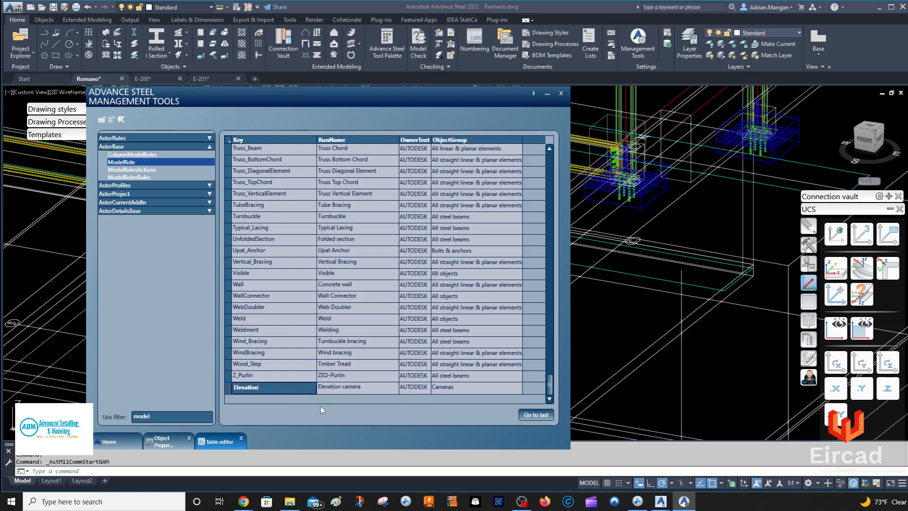
key(Return)
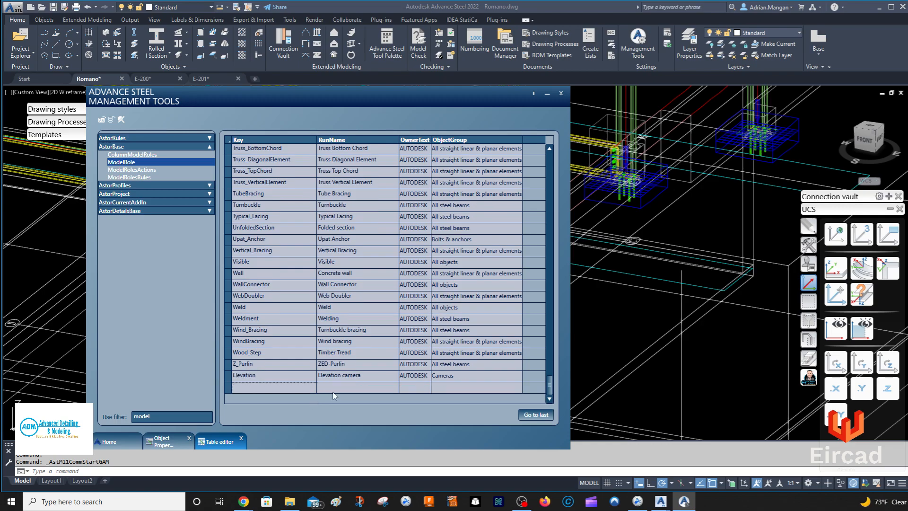
Step: Paste the copied camera role again into the empty row, with RunName Detail camera and Key Detail
right_click(230, 388)
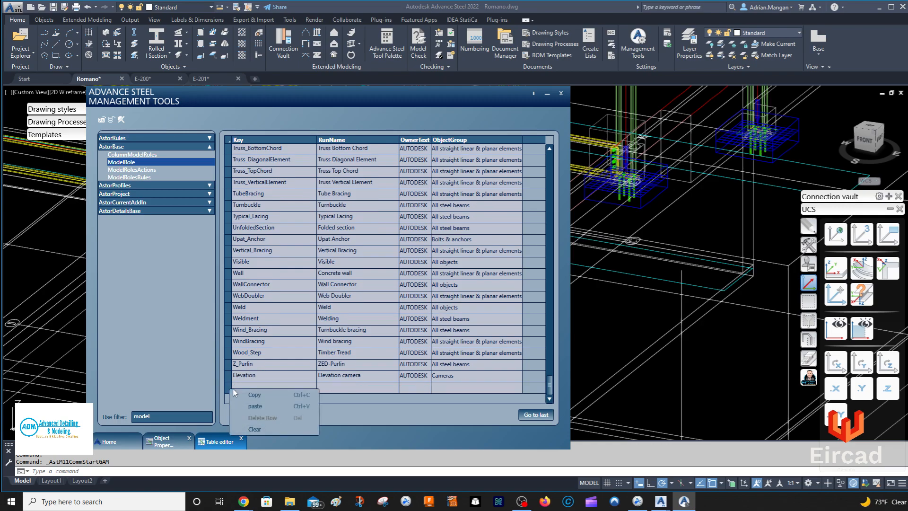
click(252, 406)
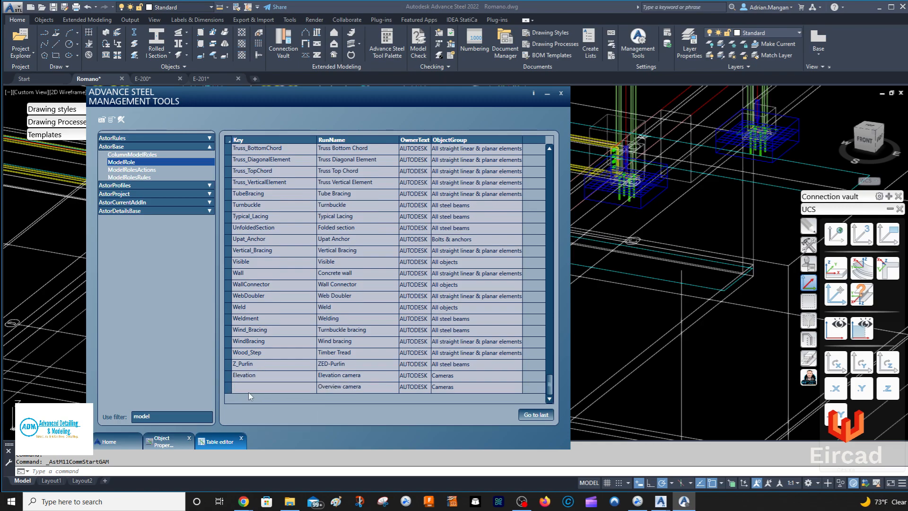
click(344, 389)
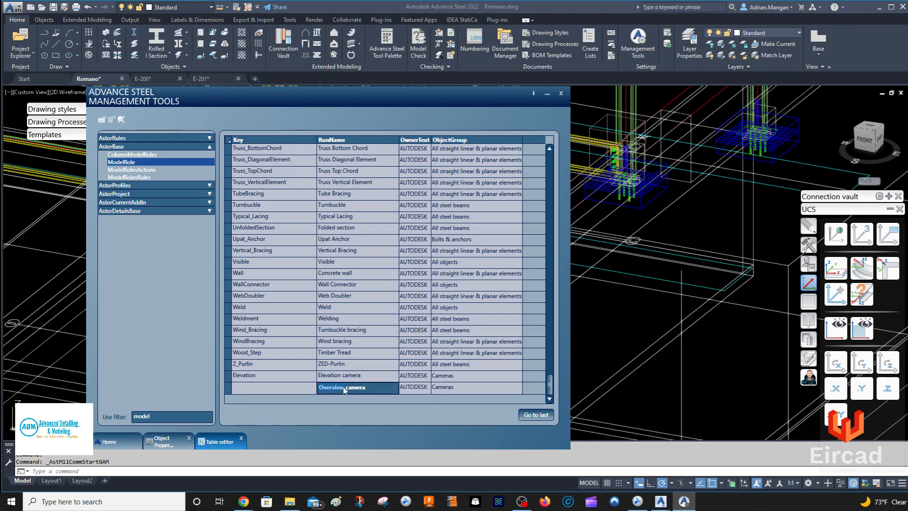
text(Detail camera)
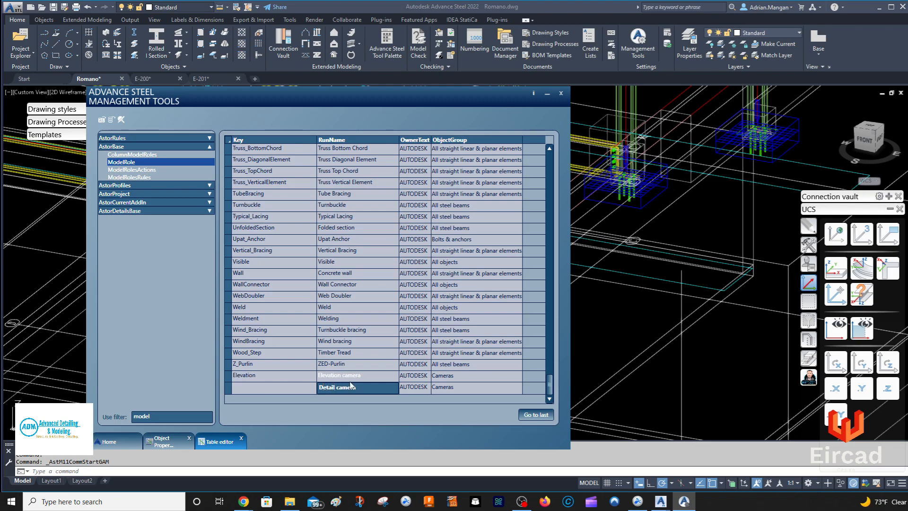
click(279, 388)
text(De)
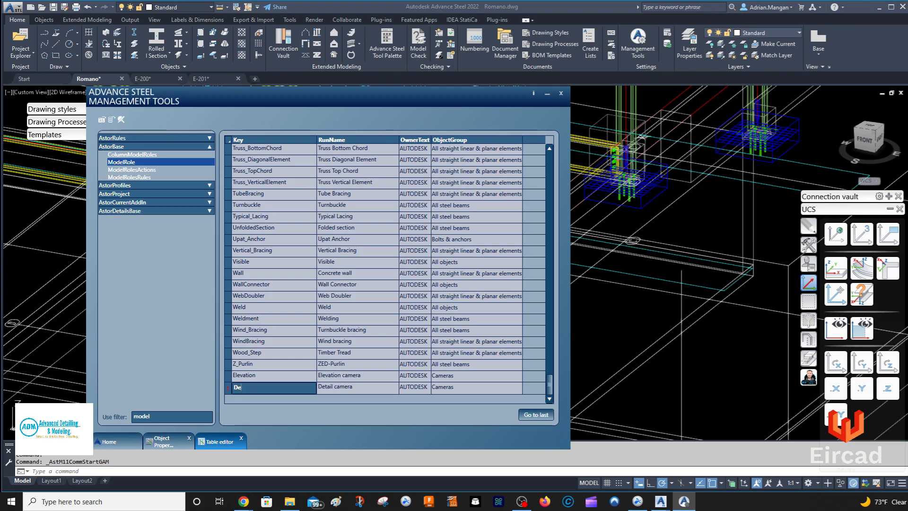
text(atiltail)
key(Return)
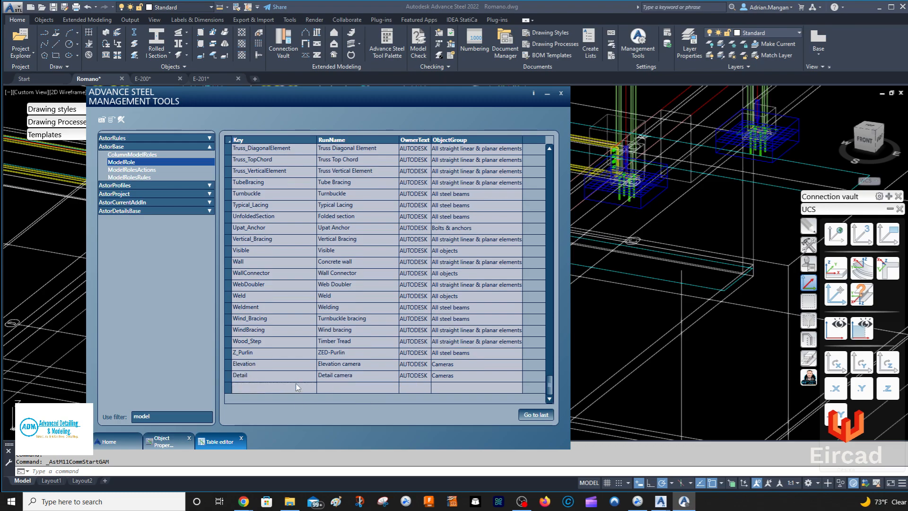
Step: Paste the copied Overview row over the Detail row and once more into the empty row below it
right_click(227, 379)
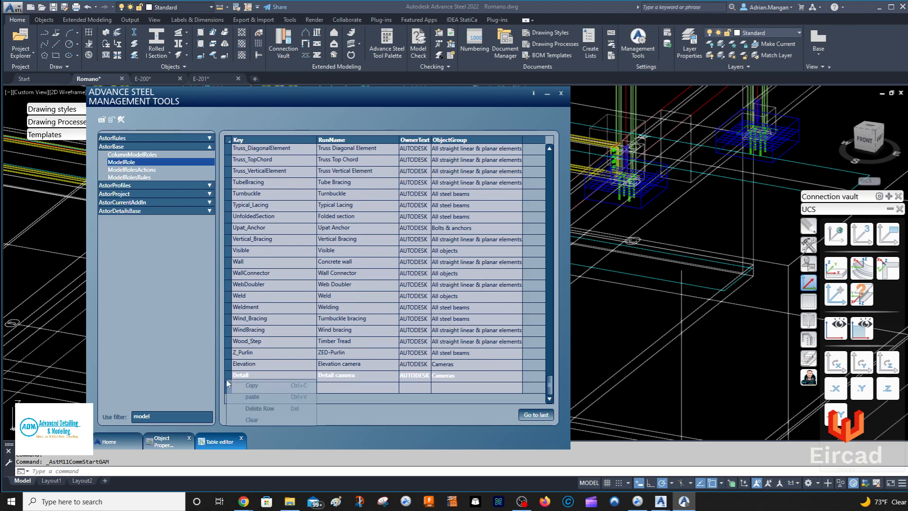
click(246, 395)
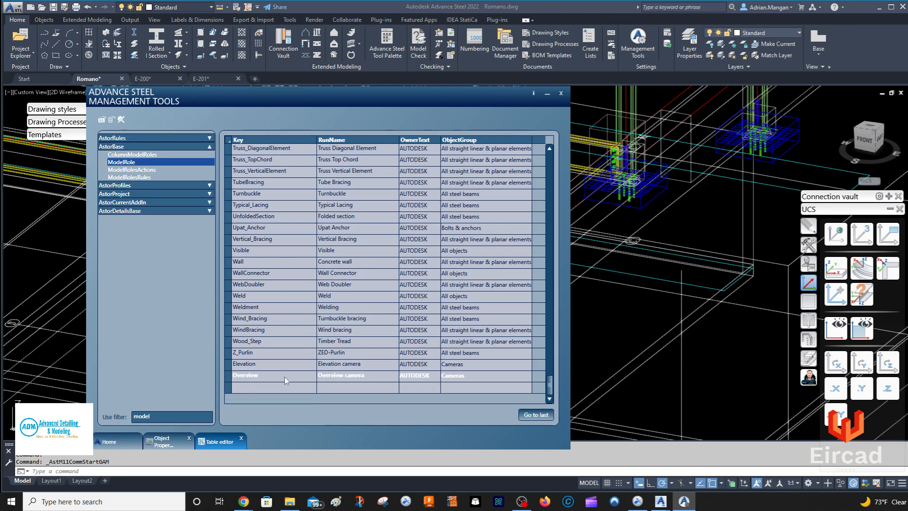
scroll(288, 378, up, 2)
scroll(288, 378, down, 2)
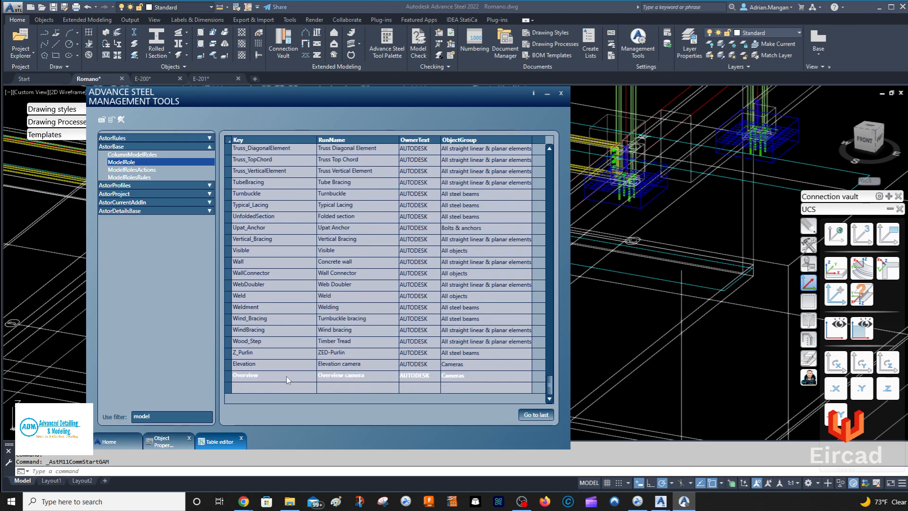
right_click(228, 389)
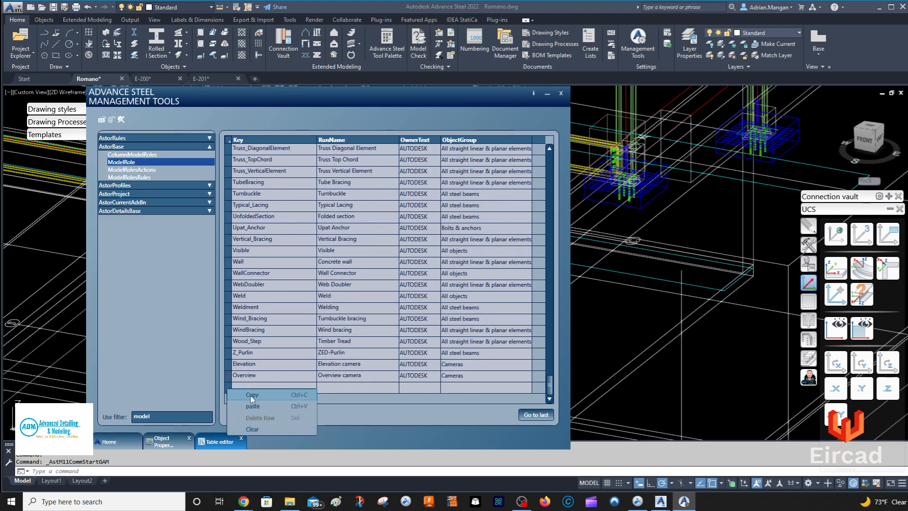
click(260, 406)
click(265, 379)
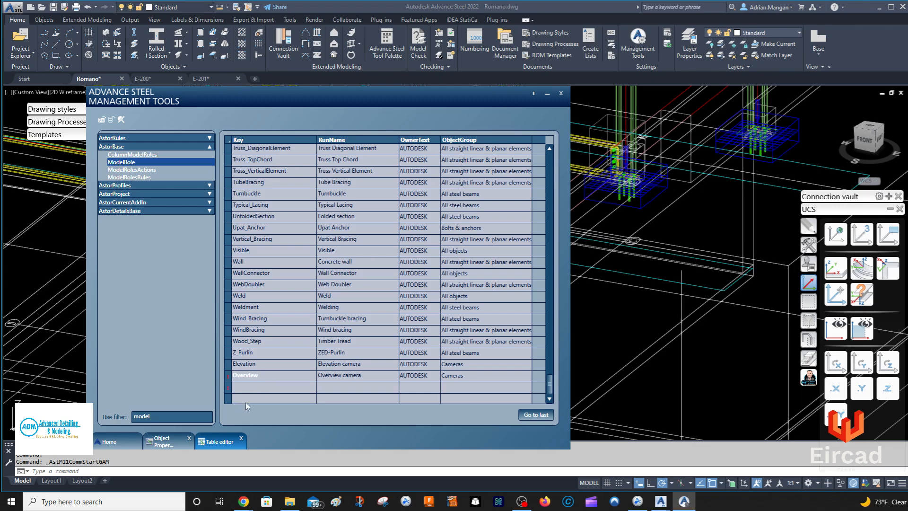
Step: Try to clear the empty row and delete the duplicate Overview row at the end of the ModelRole table
scroll(243, 397, down, 1)
right_click(231, 386)
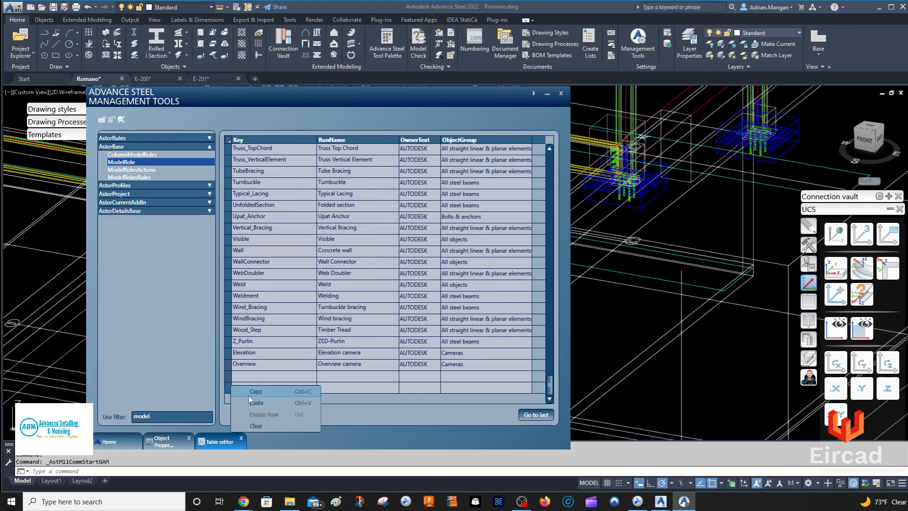
click(251, 425)
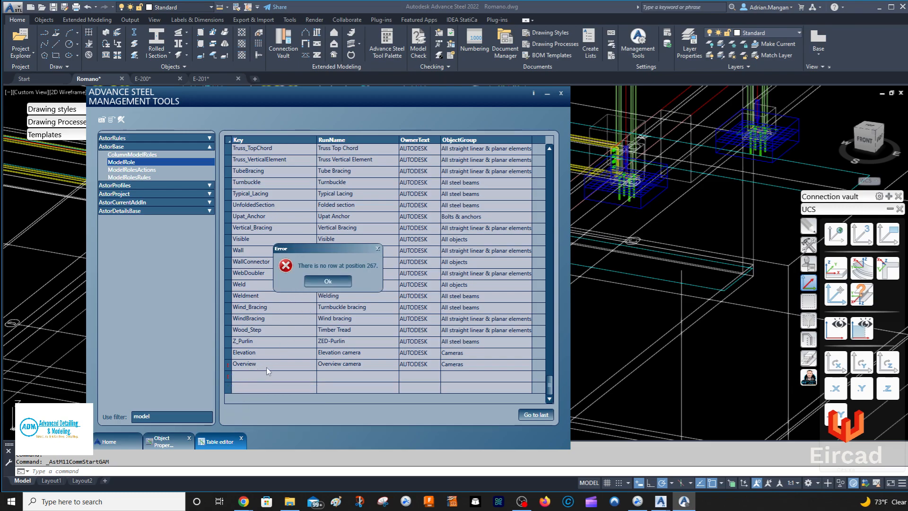
click(319, 281)
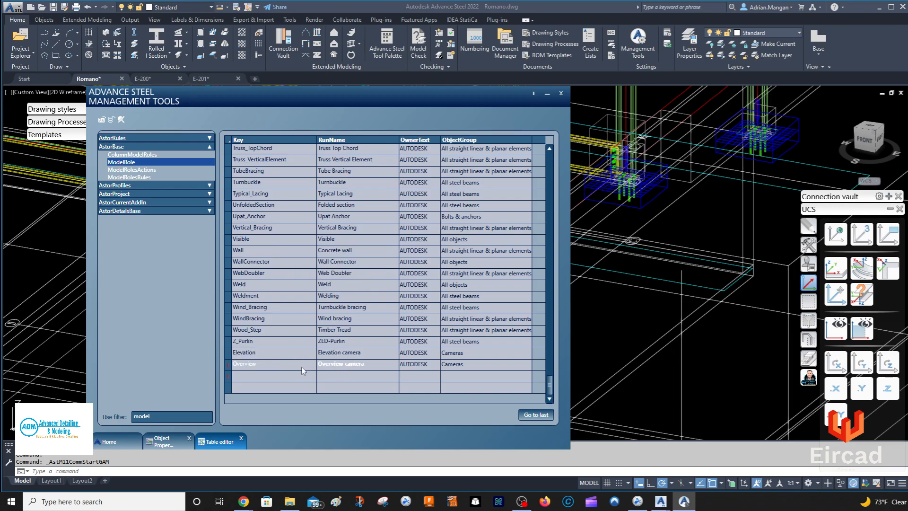
right_click(228, 369)
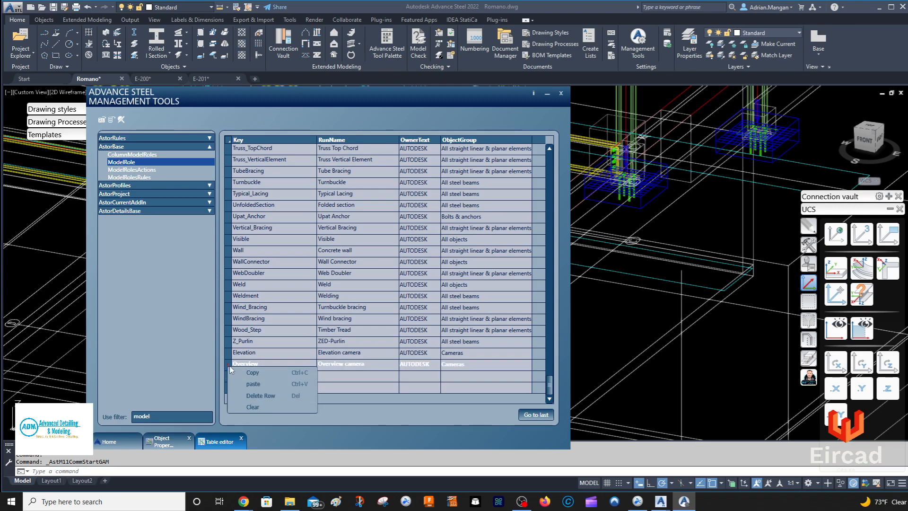
click(252, 395)
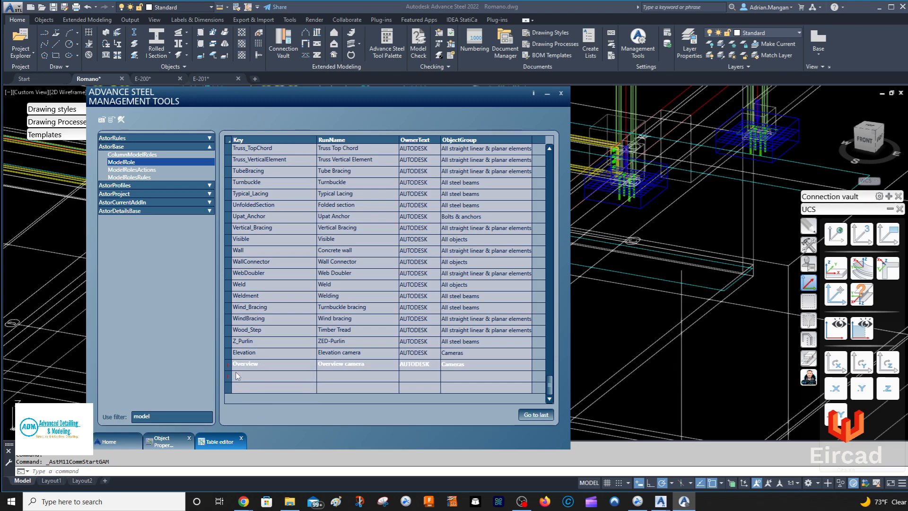
Step: Delete the spare empty row, then set the duplicate Overview row's Key to Detail and its RunName to Detail camera
right_click(228, 377)
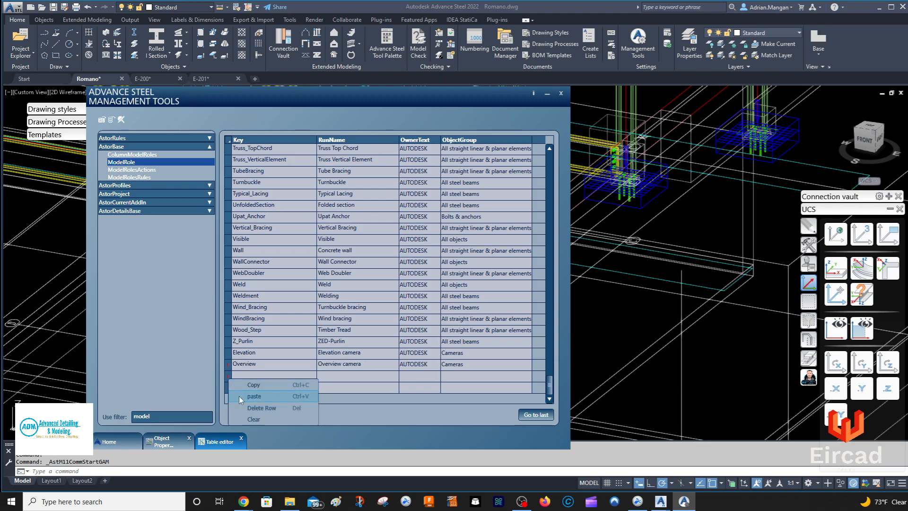
click(242, 407)
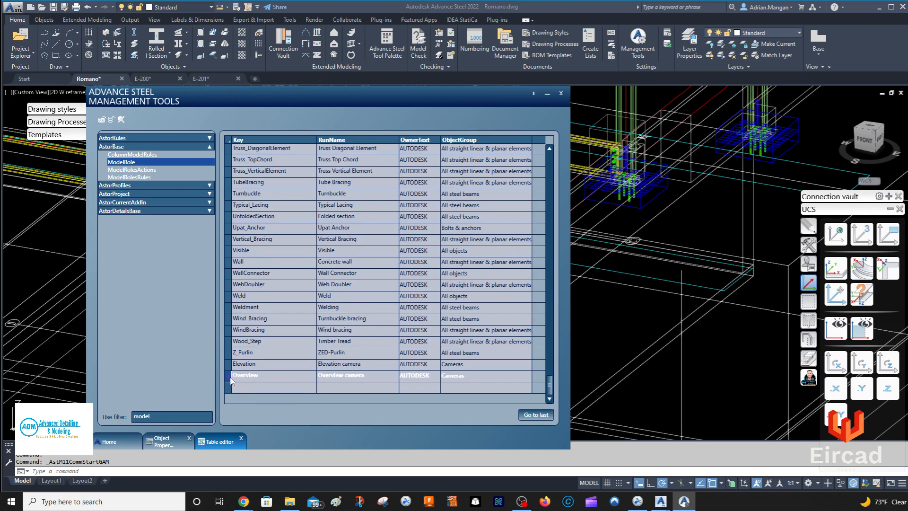
click(259, 377)
drag(258, 378, 210, 378)
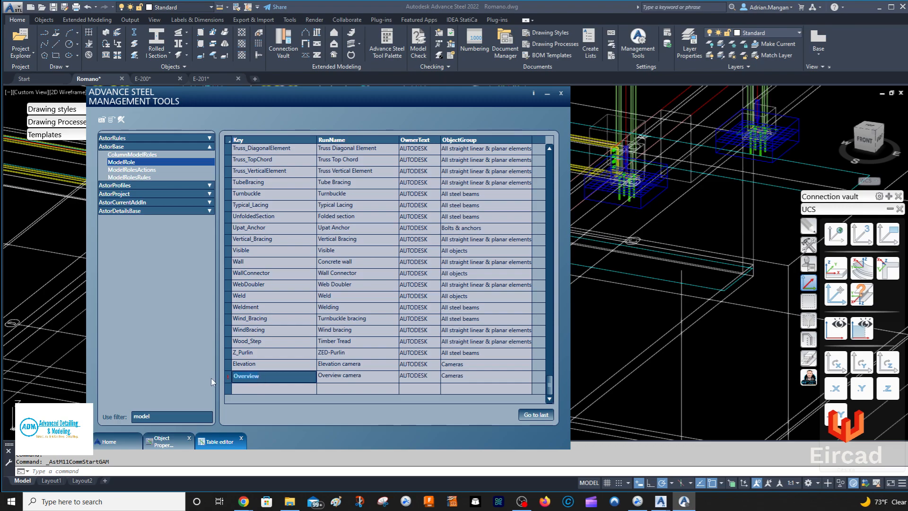
text(Detail)
click(342, 376)
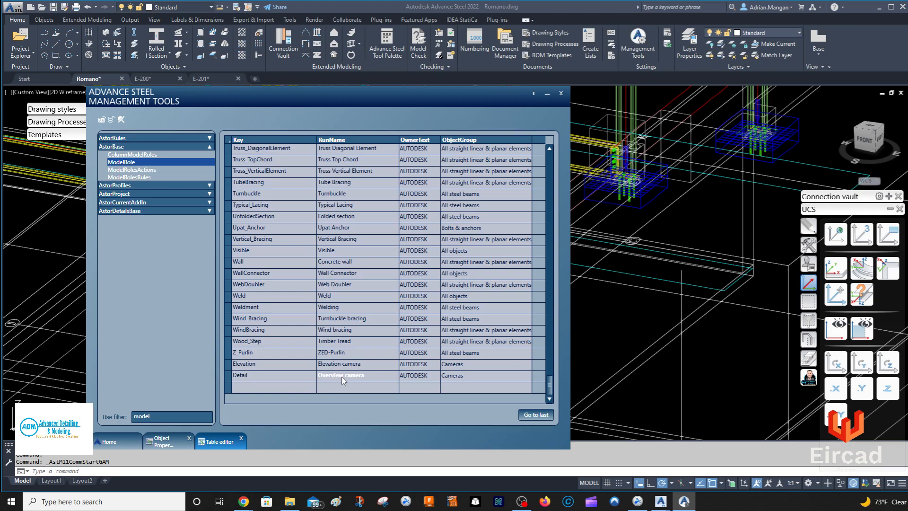
click(343, 379)
double_click(344, 379)
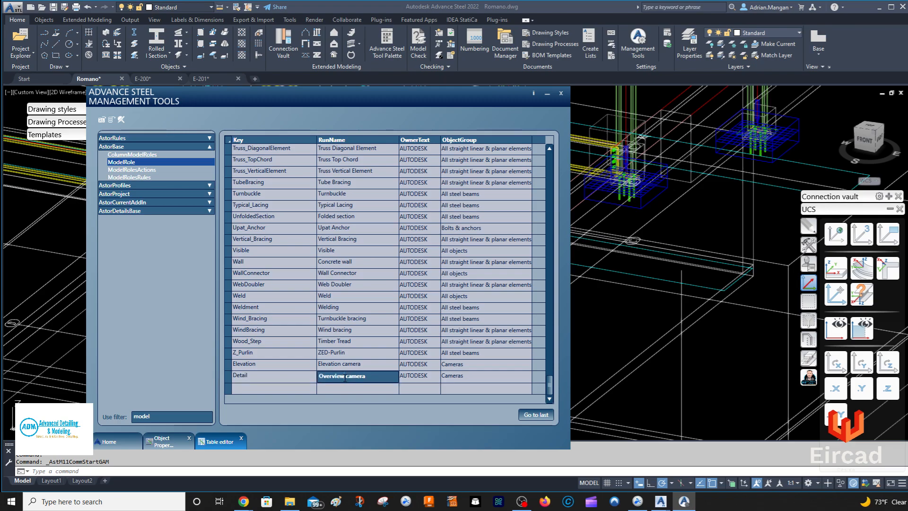
text(Detail)
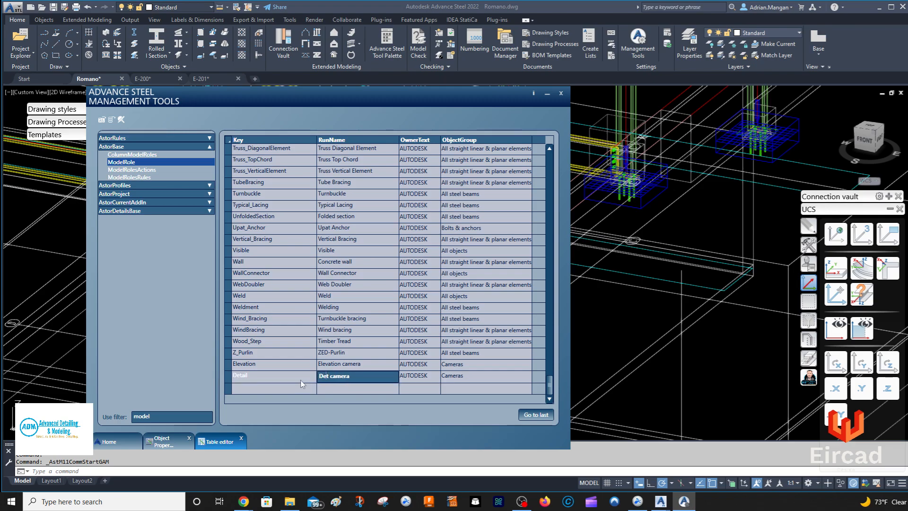
key(Return)
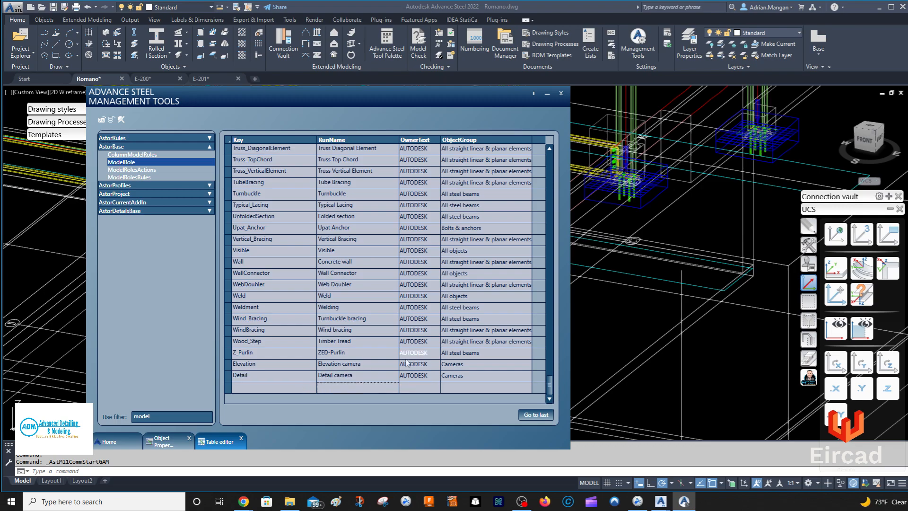
Step: Try to paste into the empty last row of the ModelRole table, copying the Detail row for the second attempt
right_click(235, 390)
click(248, 407)
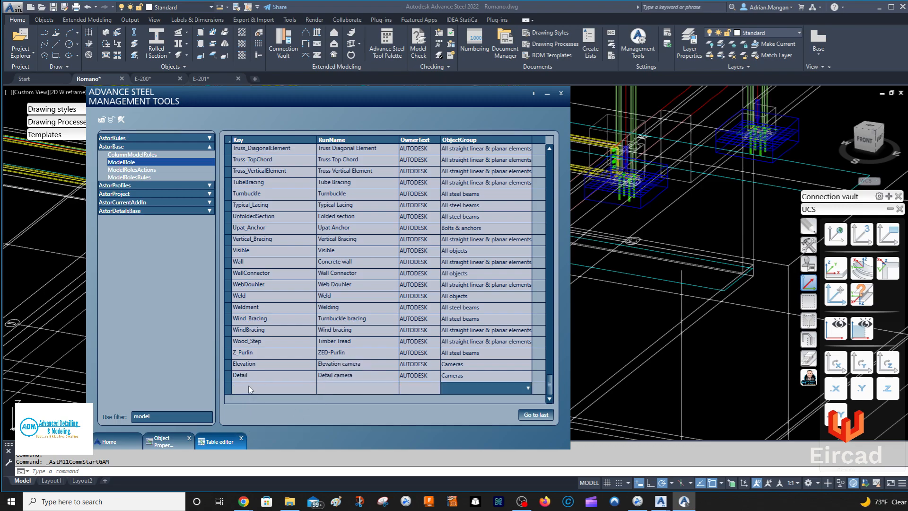
click(229, 378)
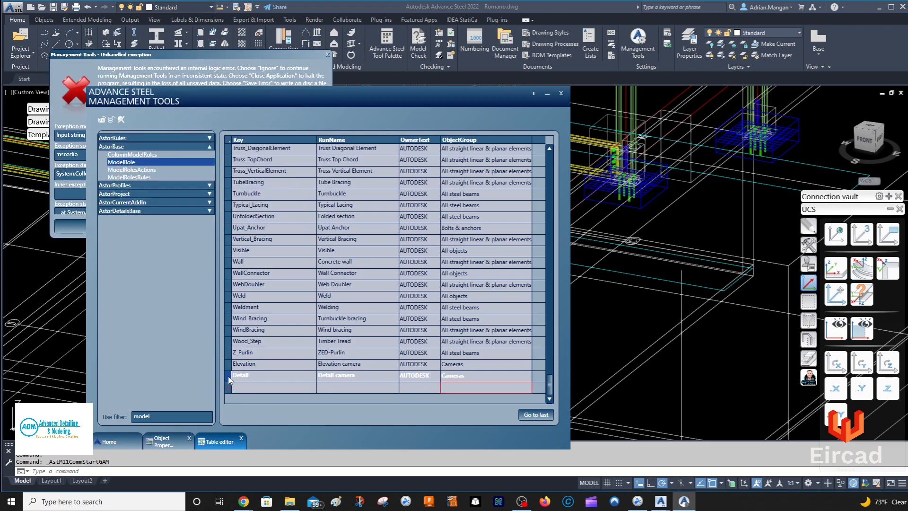
right_click(230, 379)
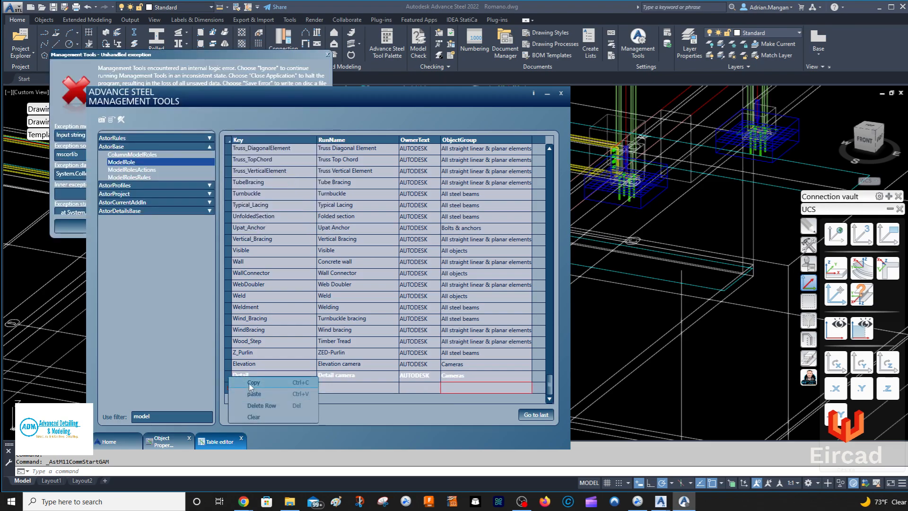
click(249, 383)
right_click(230, 387)
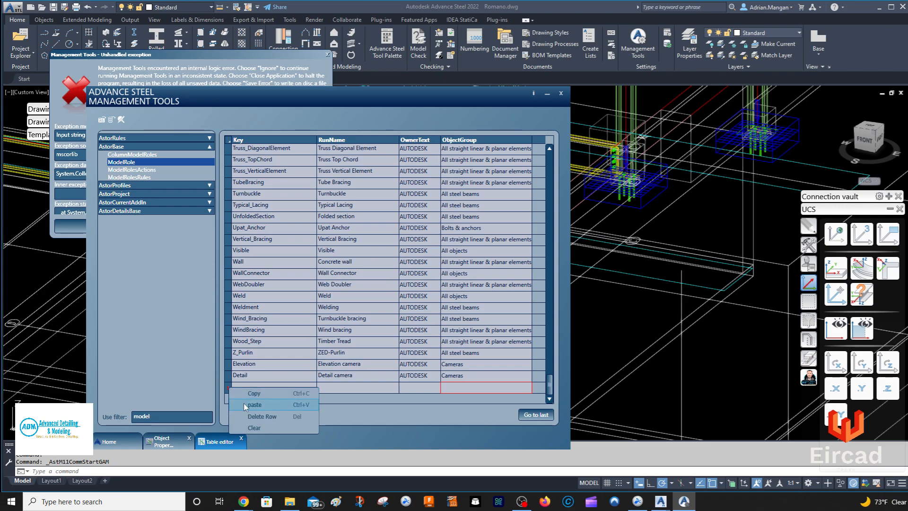
click(245, 406)
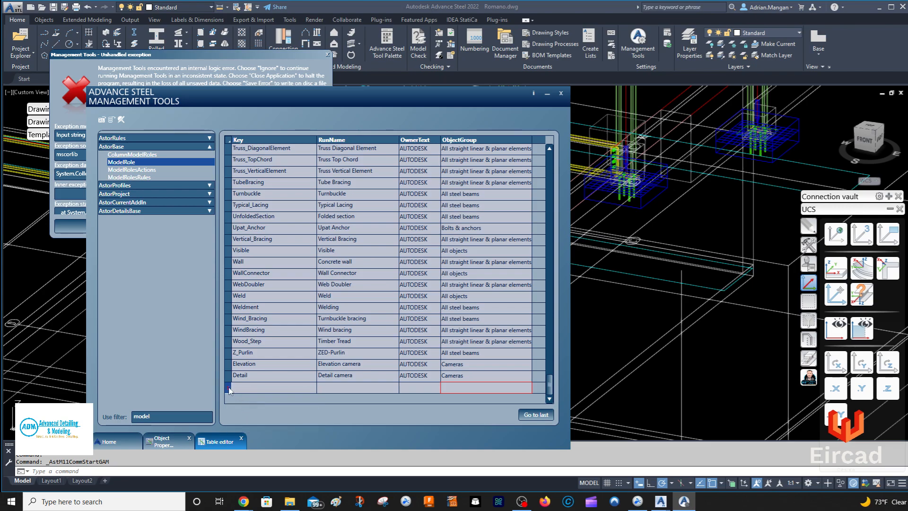
Step: Ignore the unhandled exception and try to delete the empty last row of the ModelRole table
click(173, 54)
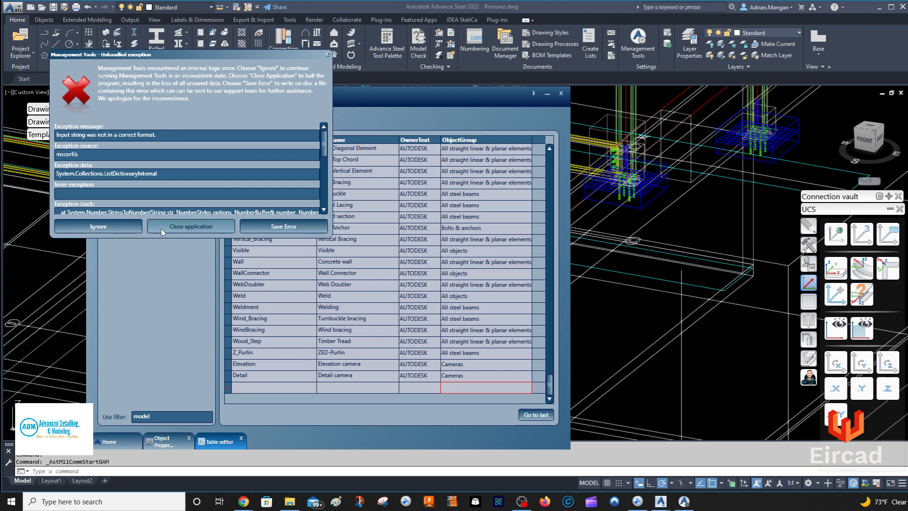
click(131, 226)
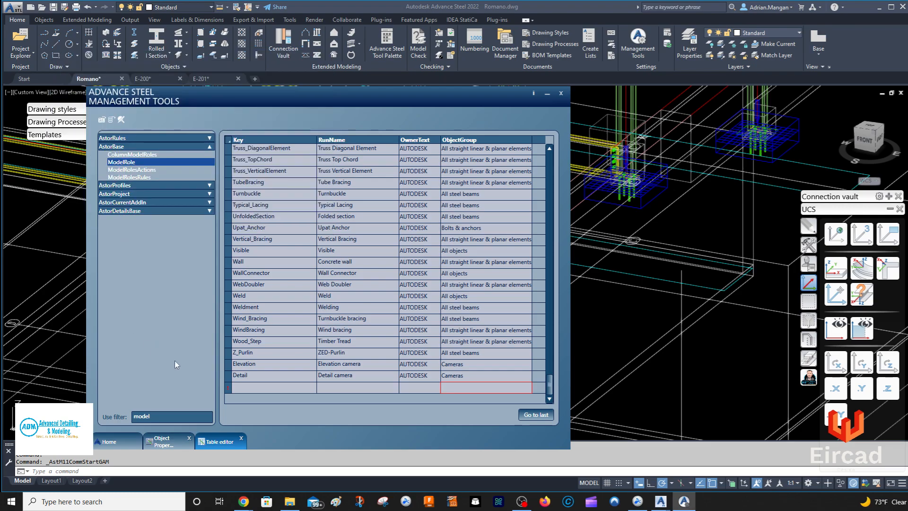
right_click(226, 388)
click(249, 416)
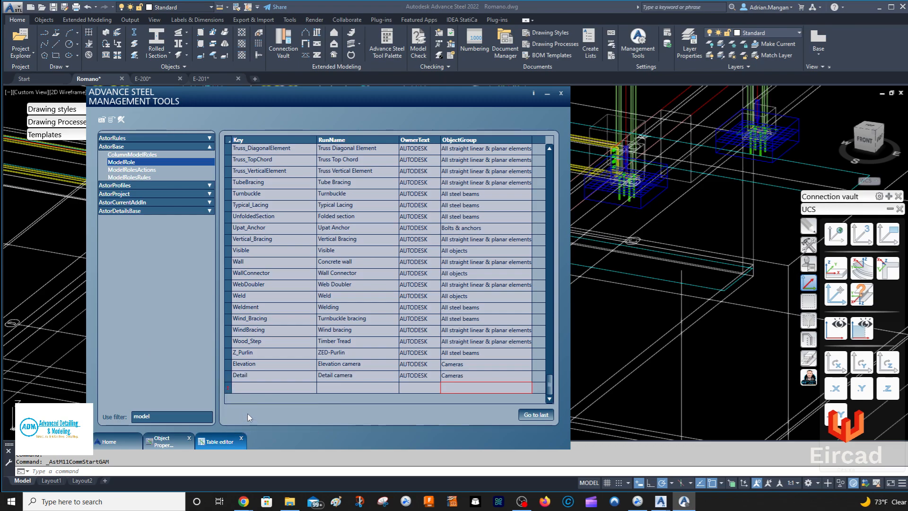
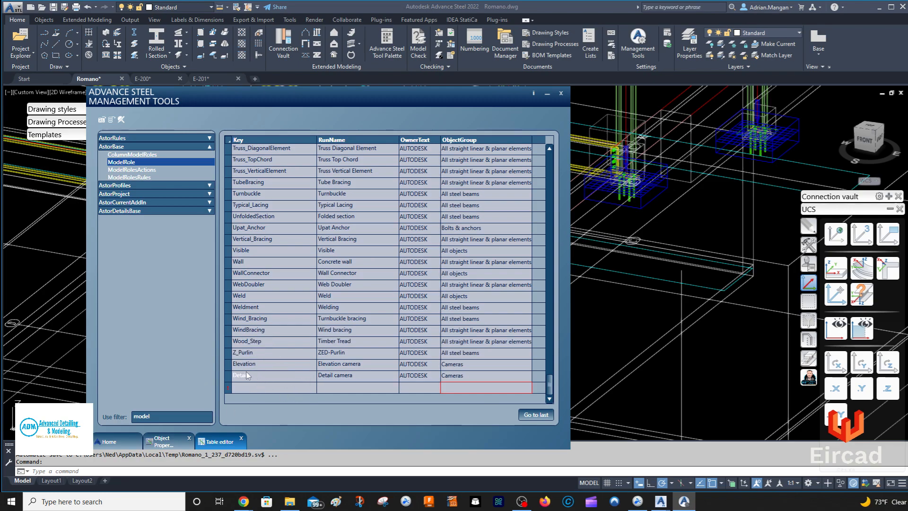
Step: Restart Management Tools and reopen the ModelRole table of AstorBase in the Table editor, filtering the tables by model
click(561, 93)
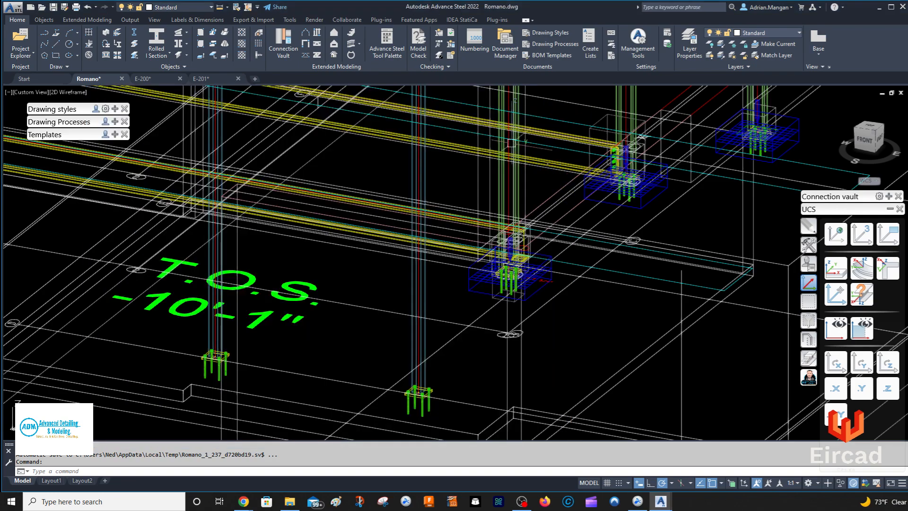
click(648, 42)
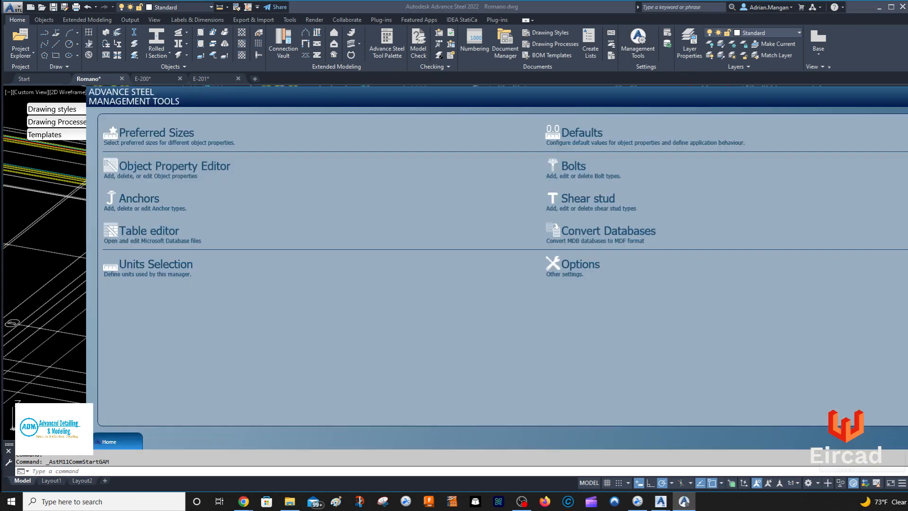
click(189, 234)
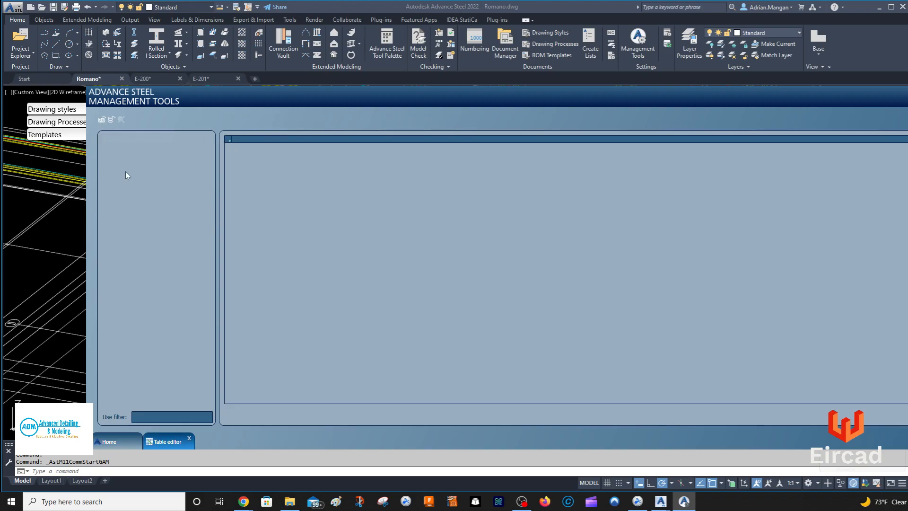
click(144, 415)
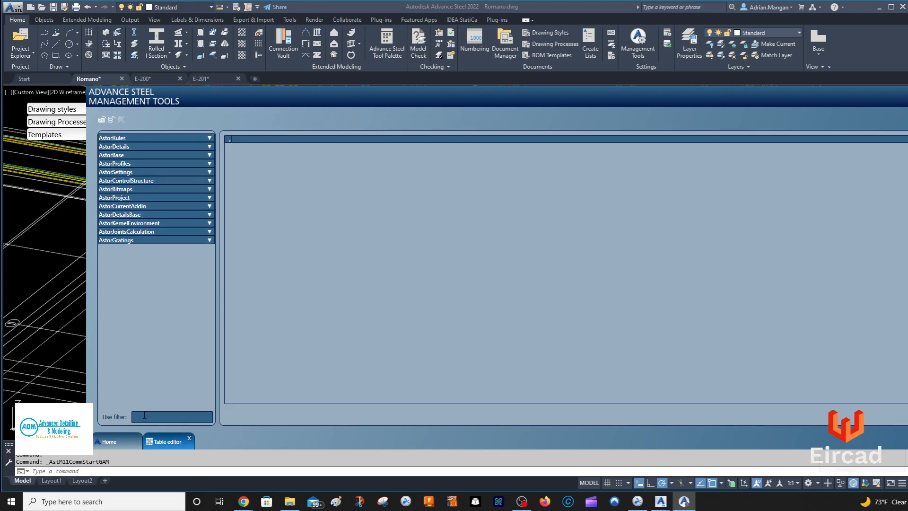
text(model)
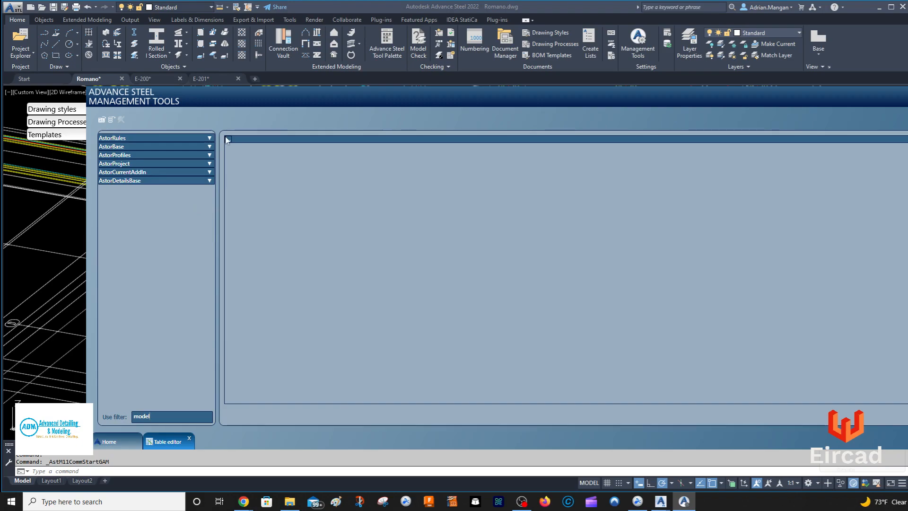
click(149, 146)
click(122, 162)
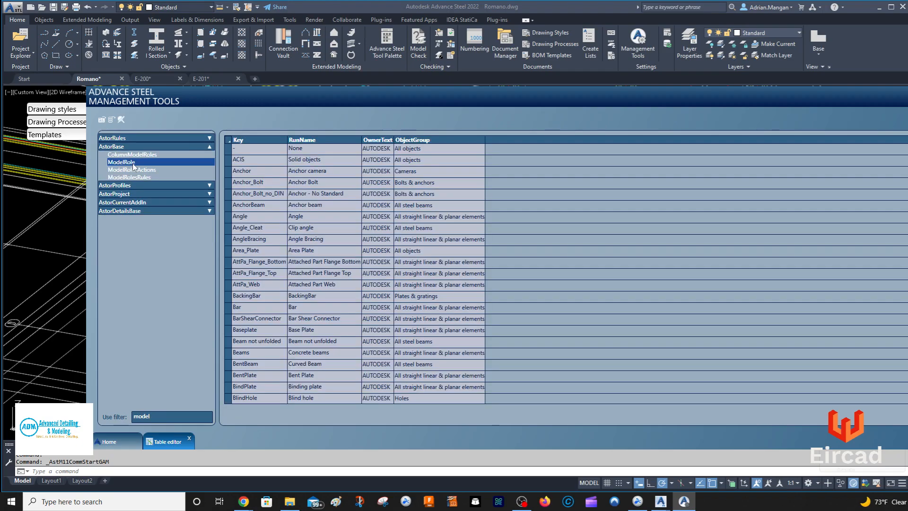
Step: Find the Overview camera role in the ModelRole table and copy its entire row
scroll(321, 261, down, 10)
scroll(321, 261, down, 15)
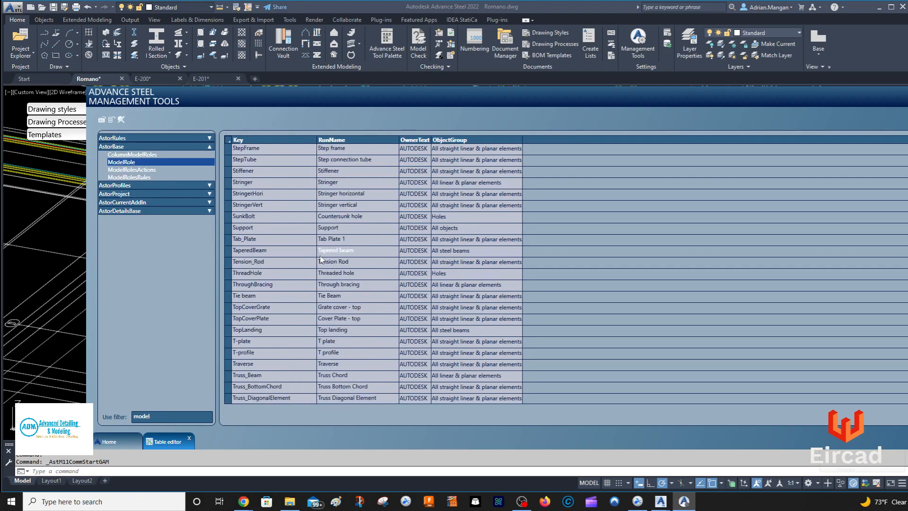
scroll(324, 322, up, 15)
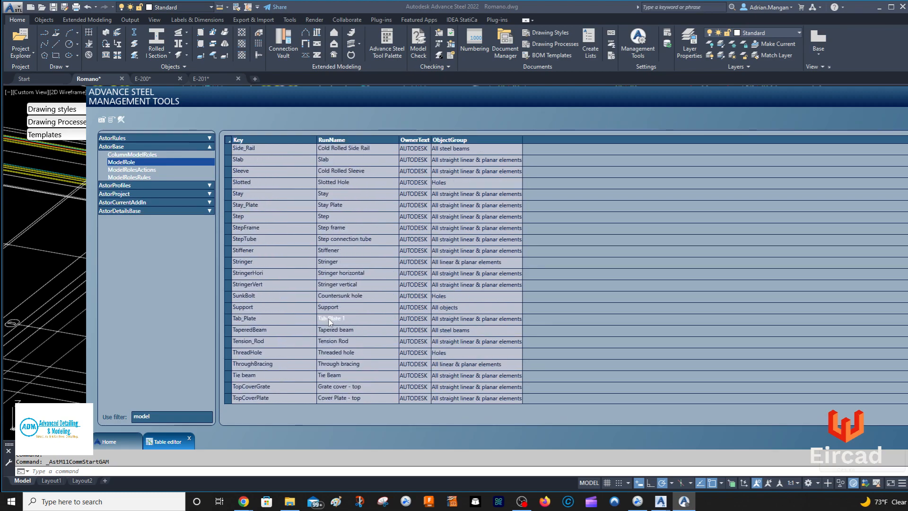
scroll(330, 316, up, 8)
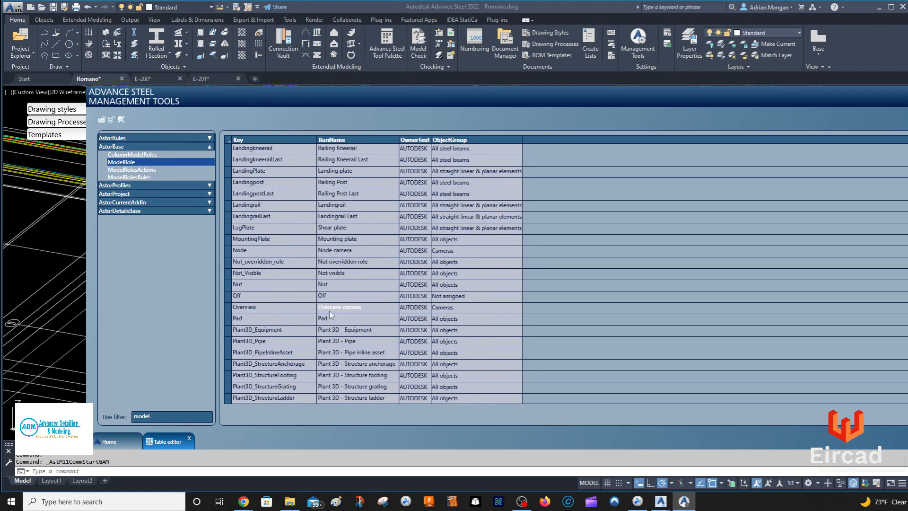
right_click(230, 308)
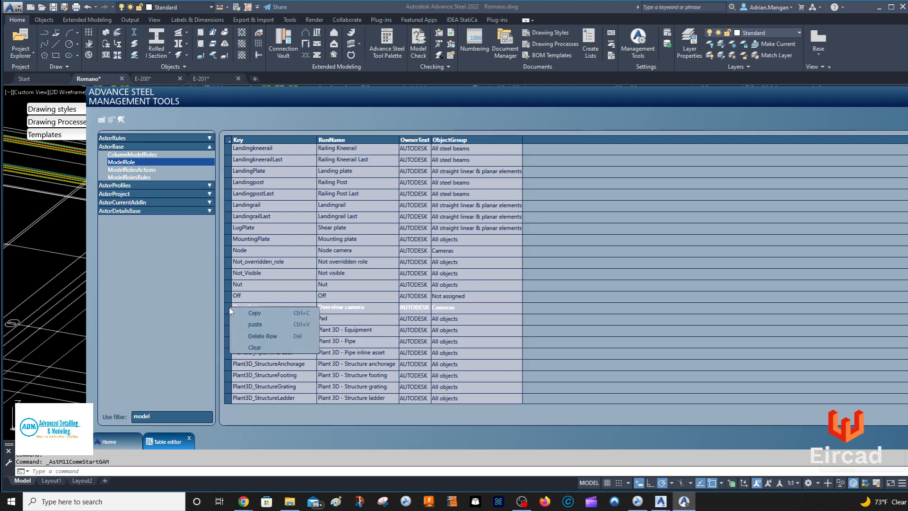
click(260, 313)
Step: Paste the copied row into the empty row below Z_Purlin, with RunName Elevation camera and Key Elevation
scroll(270, 315, down, 10)
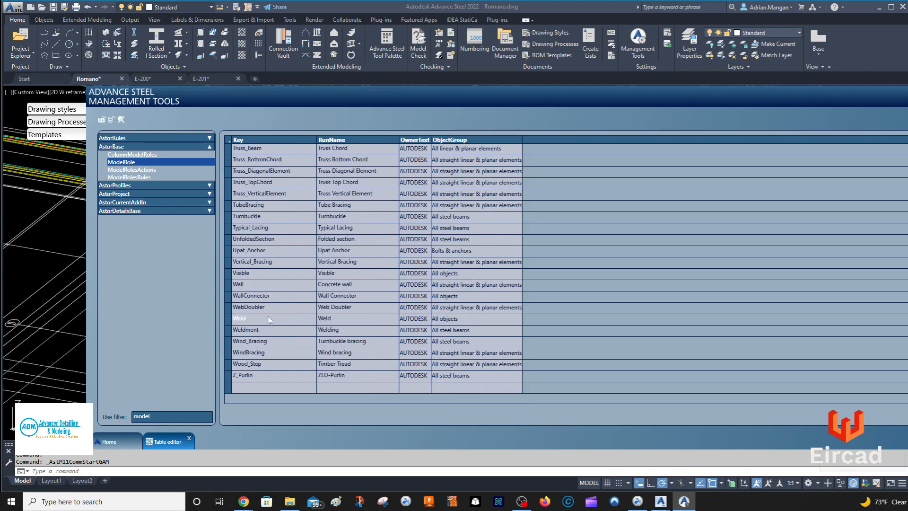
right_click(227, 391)
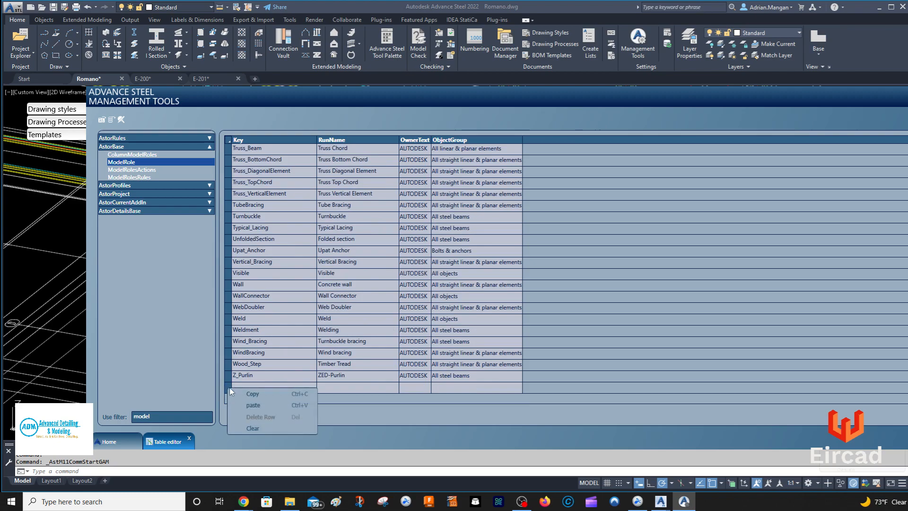
click(249, 401)
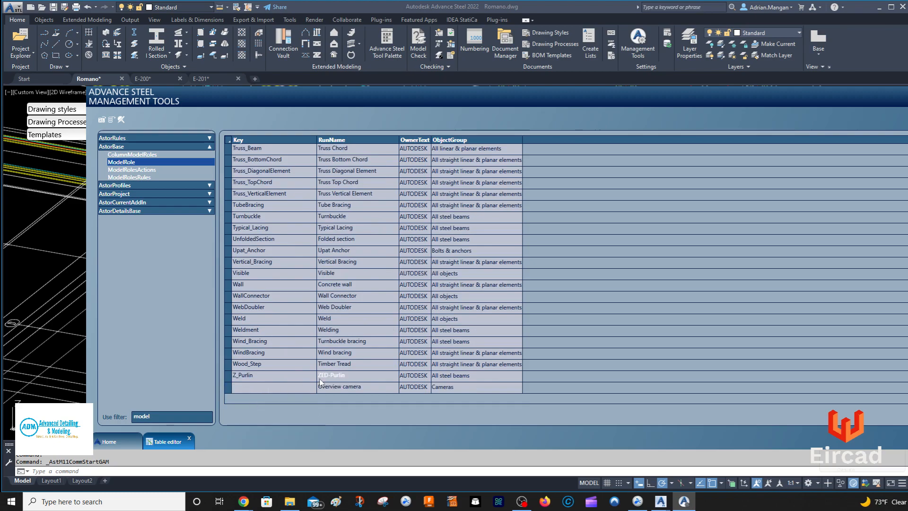
double_click(344, 390)
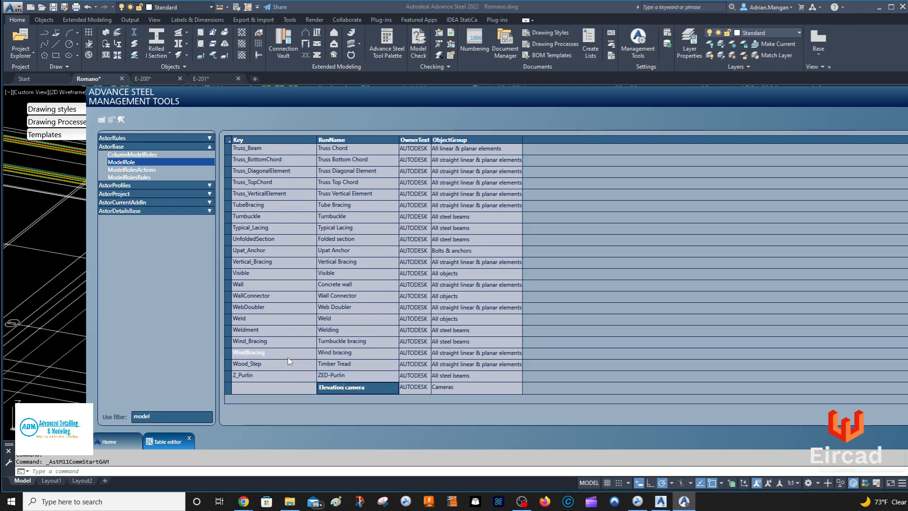
click(265, 387)
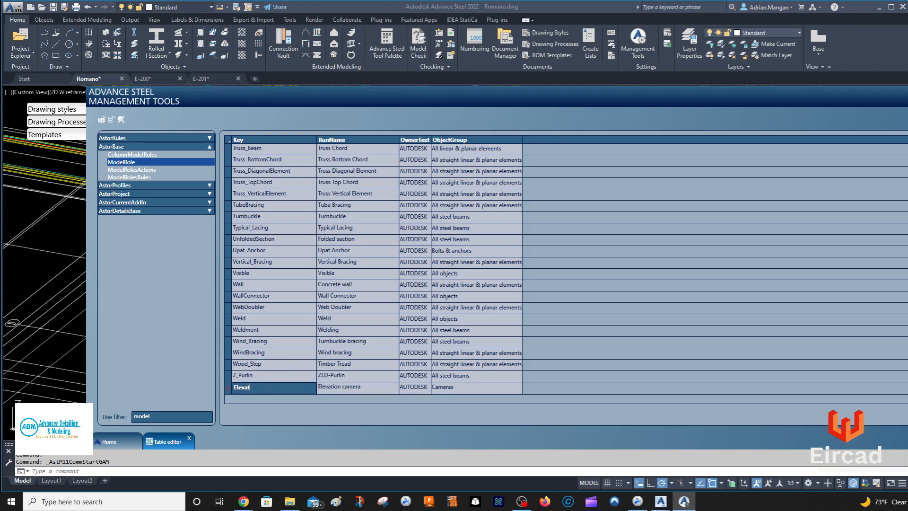
key(Return)
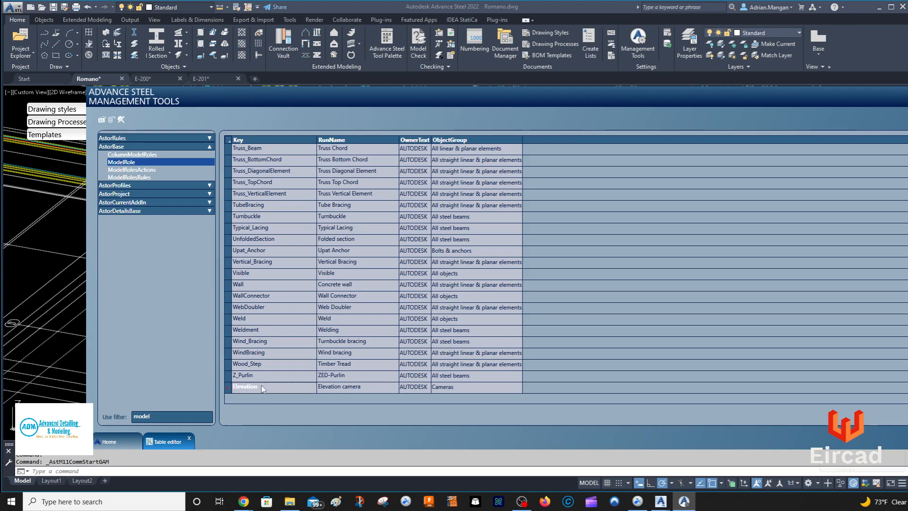
Step: Delete the Elevation row at the end of the ModelRole table
click(230, 376)
click(230, 388)
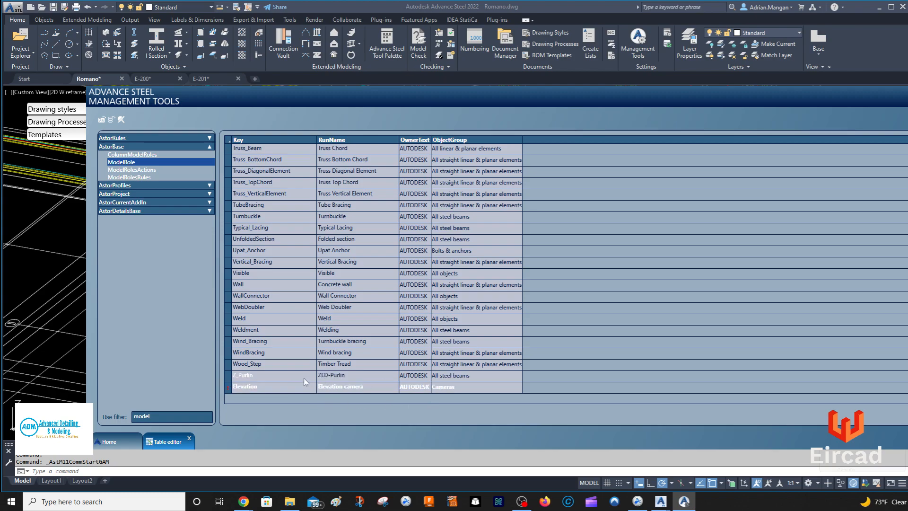
click(269, 387)
click(227, 388)
right_click(228, 389)
click(246, 417)
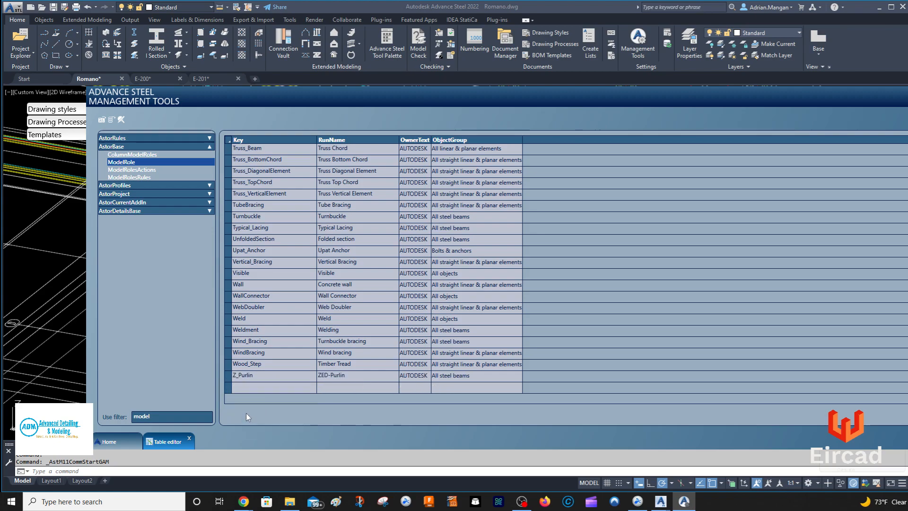
Step: Paste the copied camera row below Z_Purlin, with RunName Stair camera and Key Stair
right_click(227, 391)
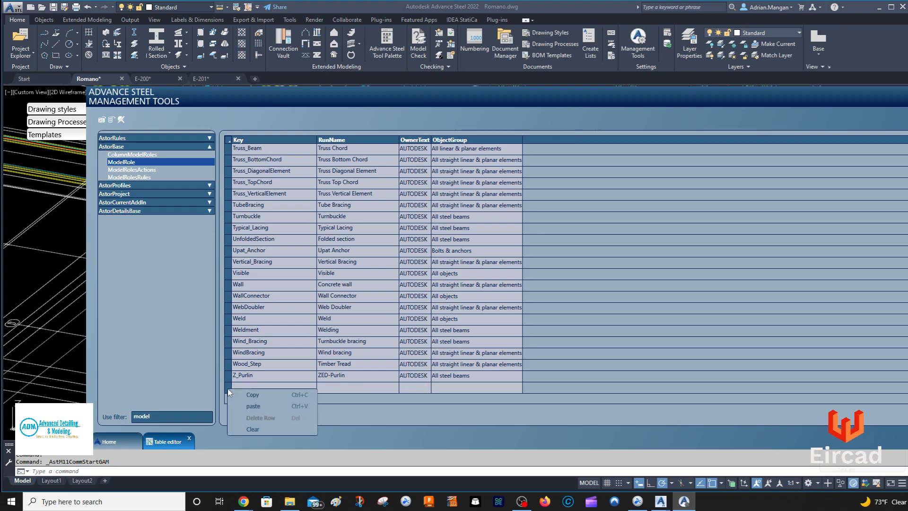
click(248, 406)
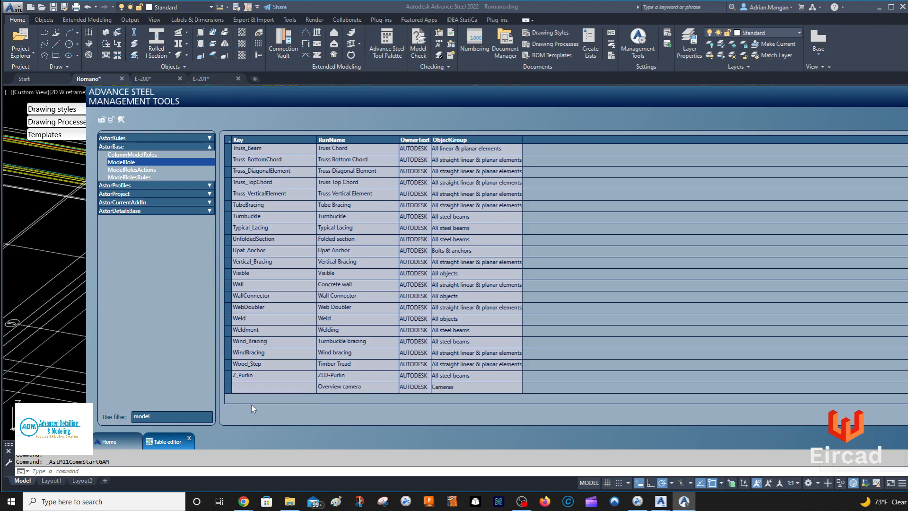
click(339, 388)
drag(333, 389, 317, 394)
text(Stair)
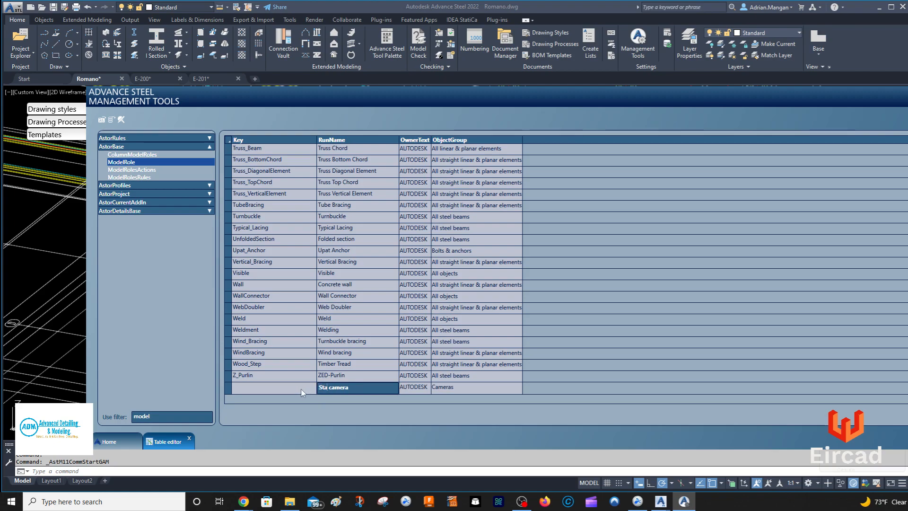
click(248, 388)
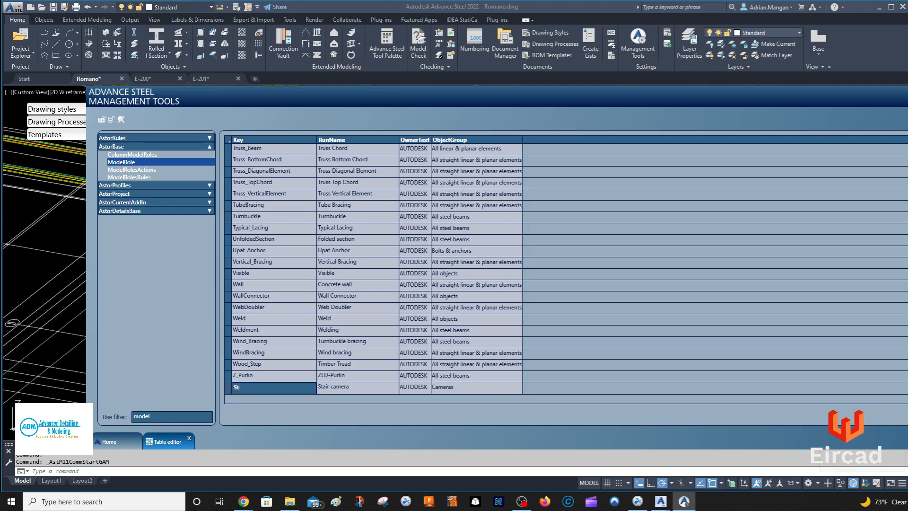
key(Return)
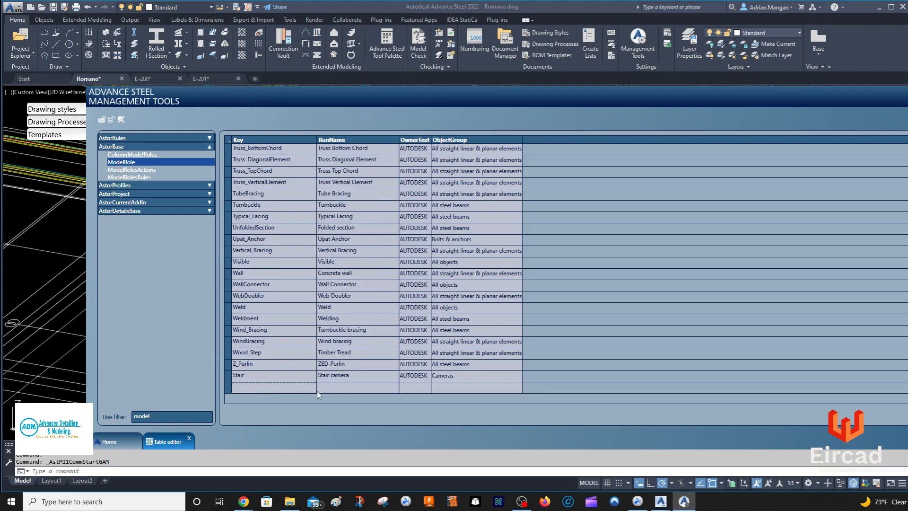
Step: Look through the ModelRole table to check which camera roles already exist
scroll(264, 284, up, 20)
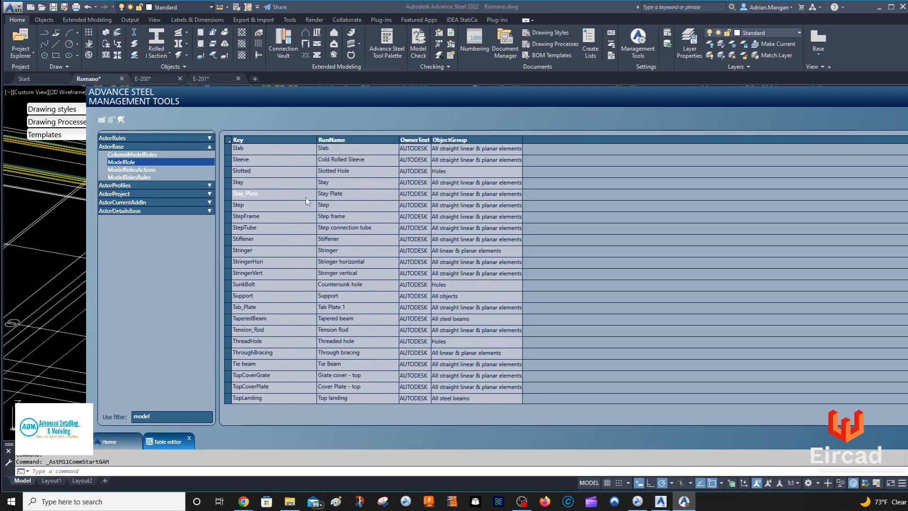
scroll(305, 180, up, 20)
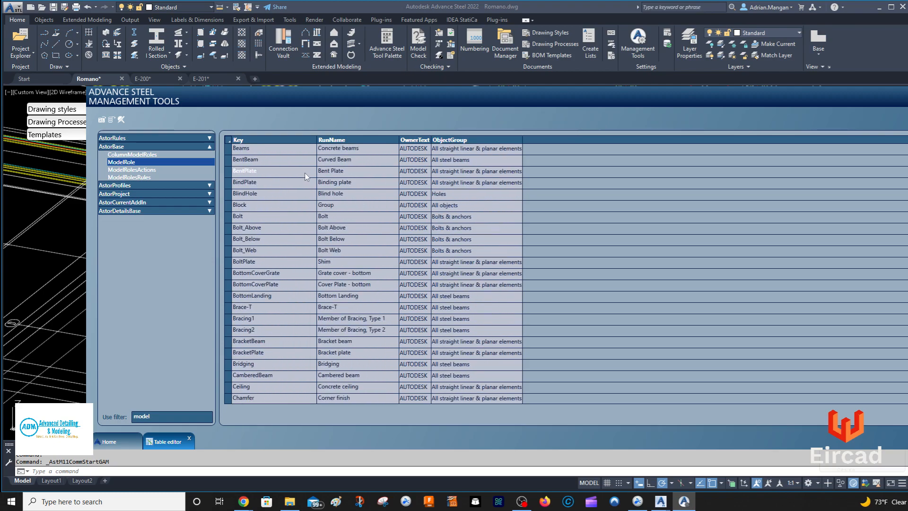
scroll(293, 194, down, 10)
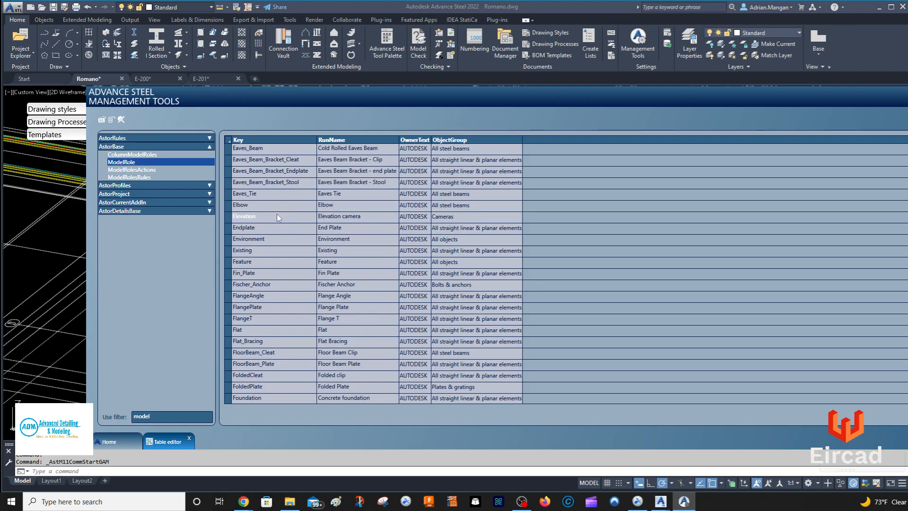
scroll(284, 241, down, 15)
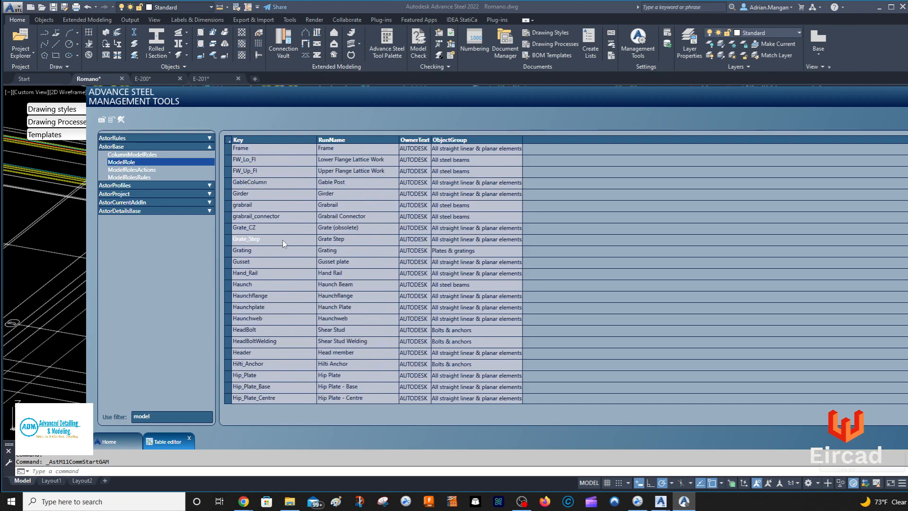
scroll(283, 234, down, 7)
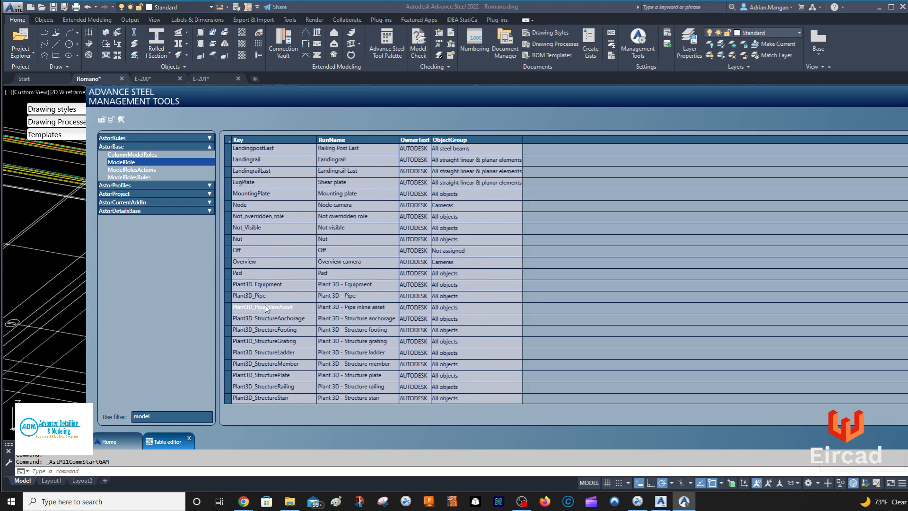
scroll(268, 317, down, 5)
scroll(246, 293, down, 5)
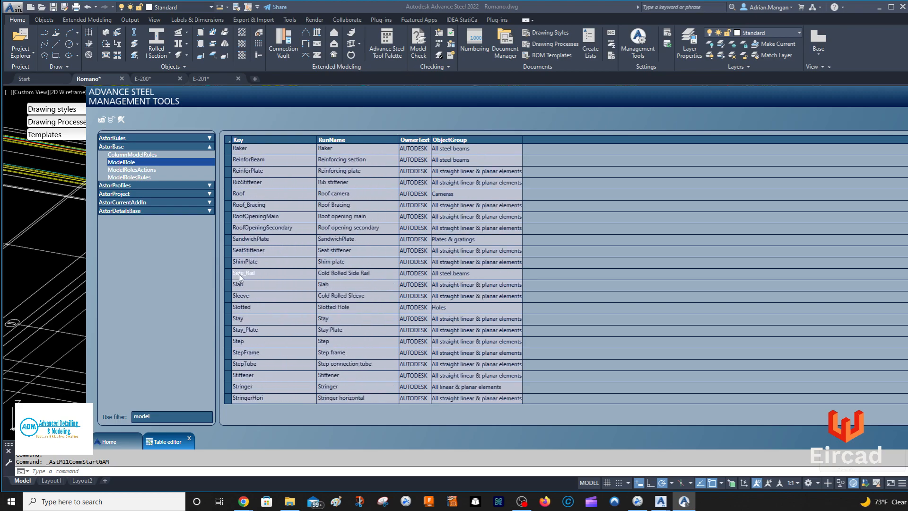
scroll(248, 289, down, 5)
Step: Paste the copied camera row below Stair, with RunName Plan camera and Key Plan
right_click(227, 389)
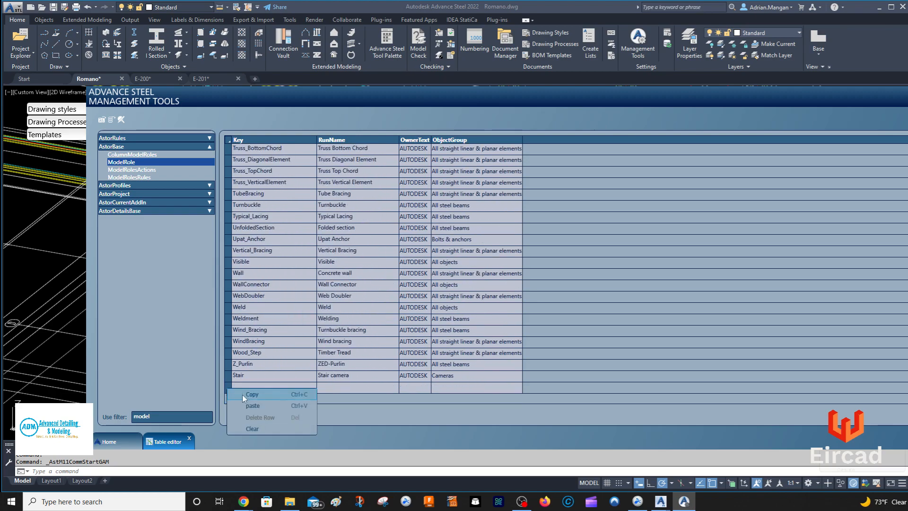
click(245, 404)
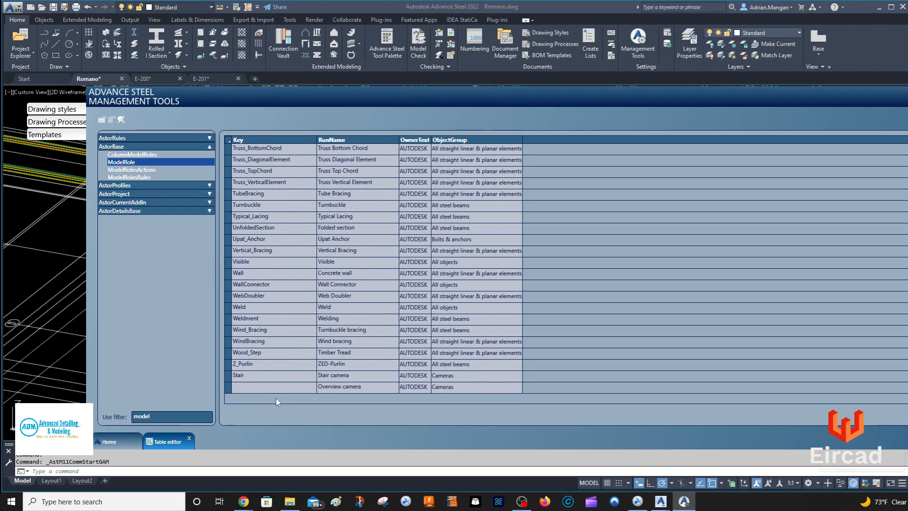
click(330, 388)
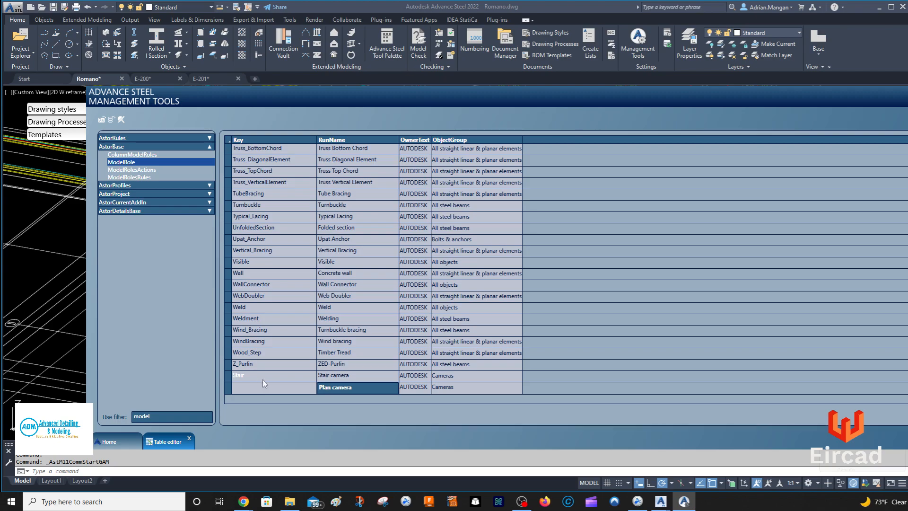
click(257, 391)
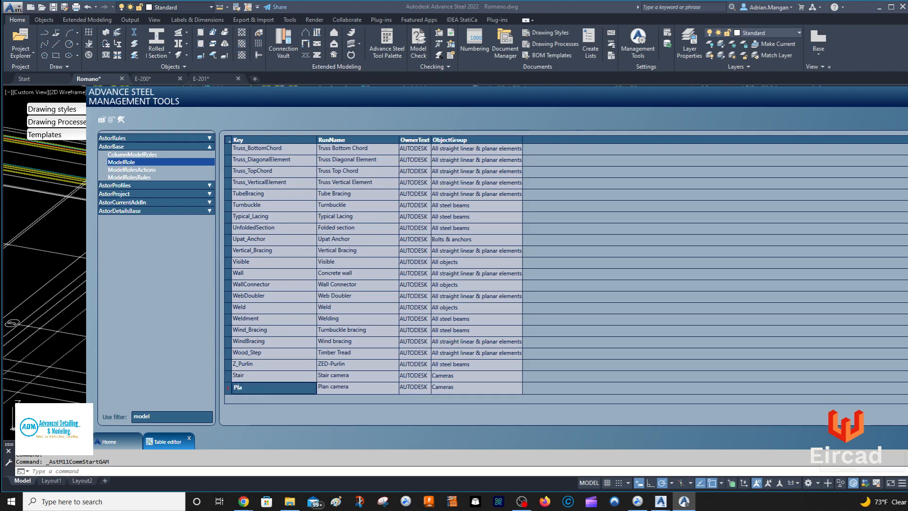
key(Return)
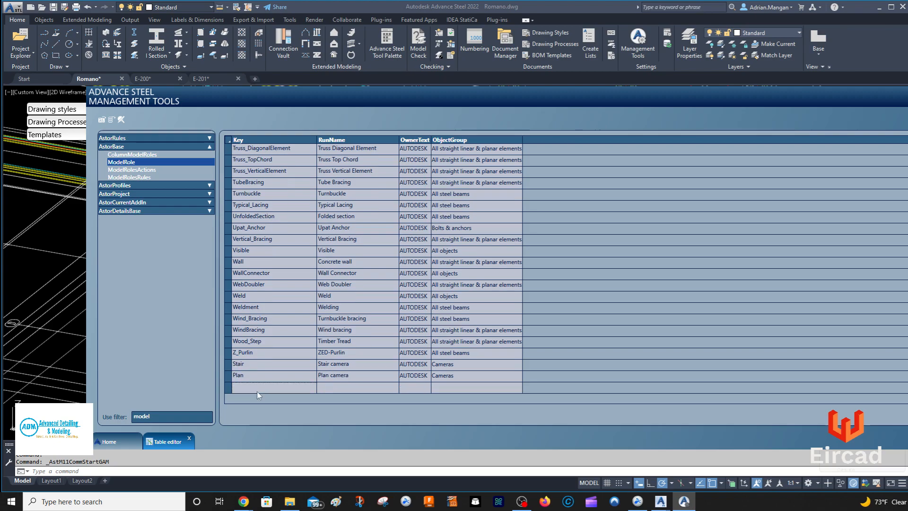
Step: Set the OwnerText of the new Plan and Stair camera rows to ADM
click(424, 380)
click(436, 378)
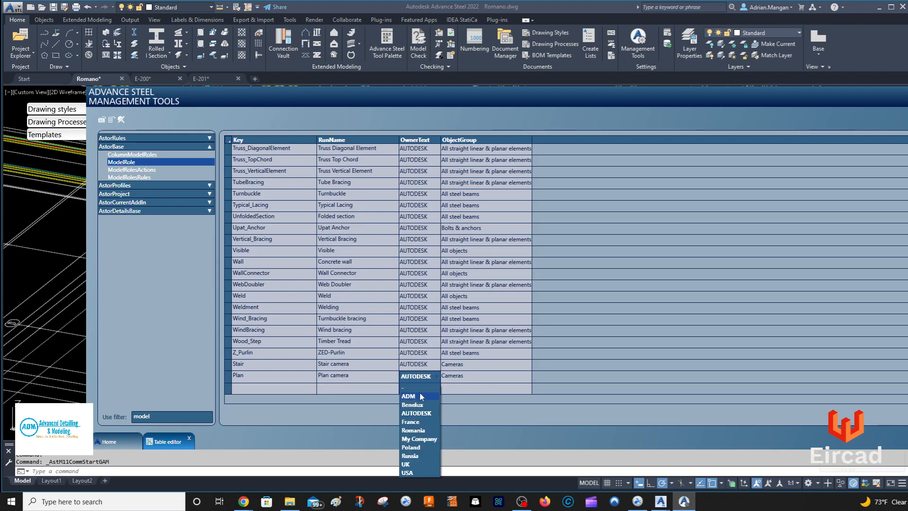
click(420, 396)
click(426, 364)
click(433, 365)
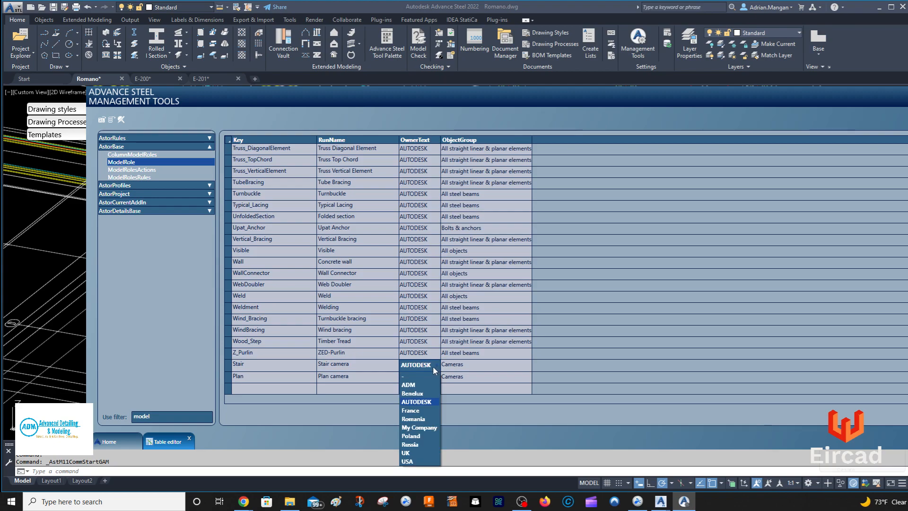
click(422, 385)
Step: Find the Elevation camera row in the ModelRole table and set its OwnerText to ADM
scroll(410, 353, up, 20)
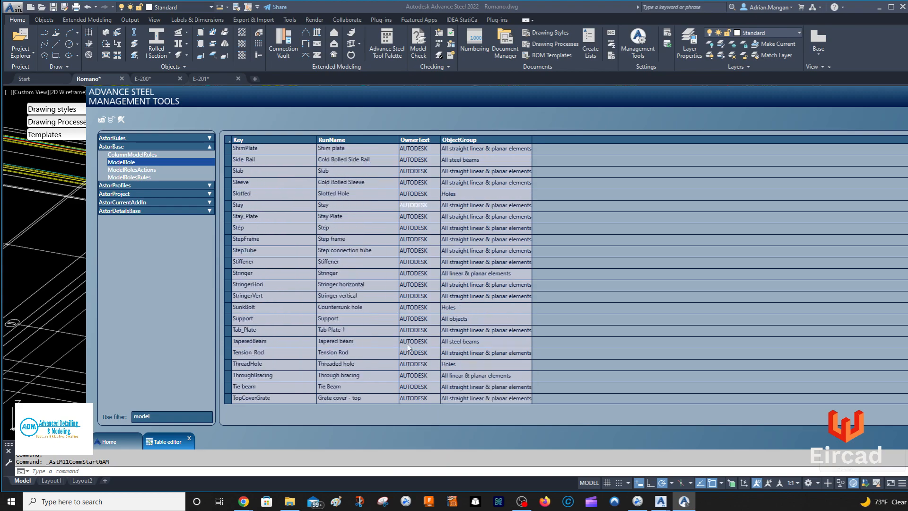
scroll(391, 330, up, 5)
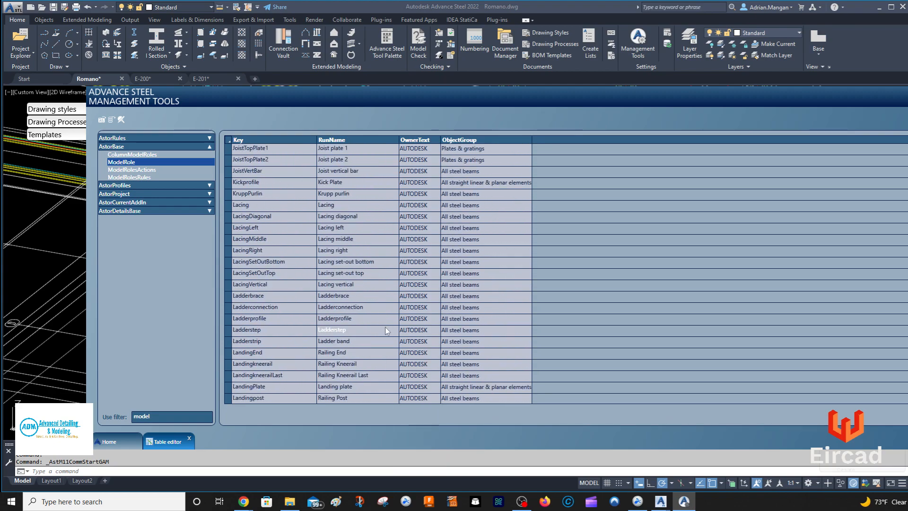
scroll(387, 331, up, 20)
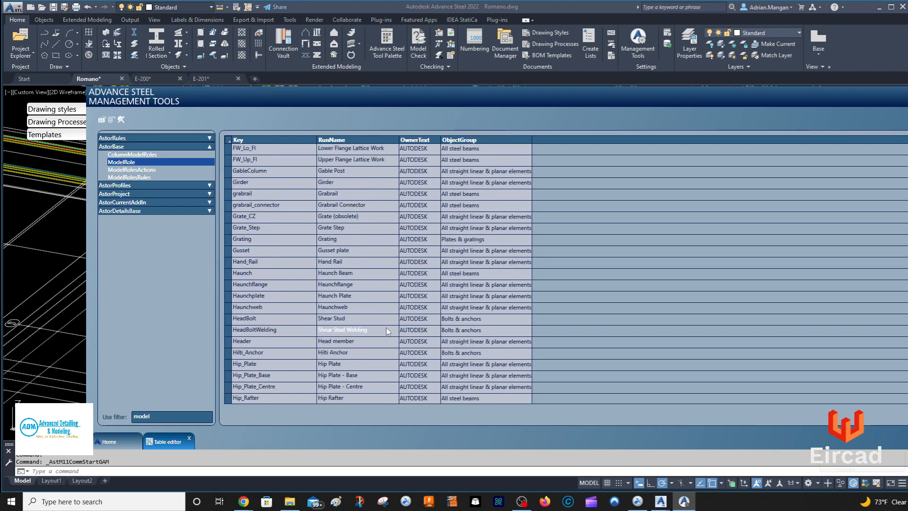
scroll(387, 330, up, 6)
scroll(278, 259, down, 2)
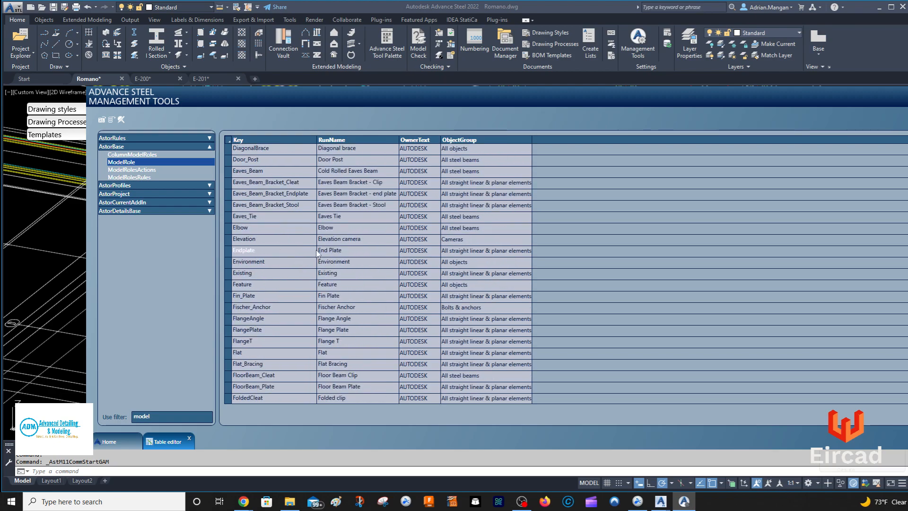
click(438, 241)
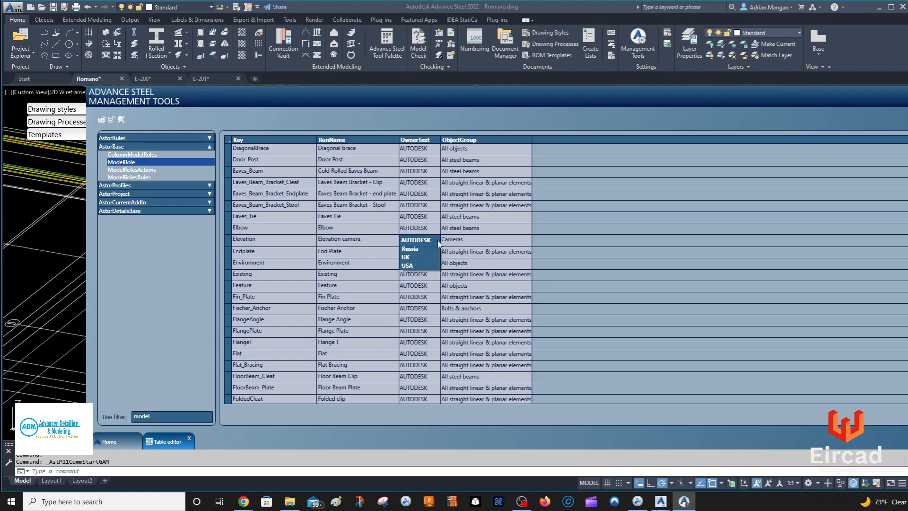
click(425, 253)
Step: Set the OwnerText of the Detail camera row to ADM
scroll(345, 240, up, 7)
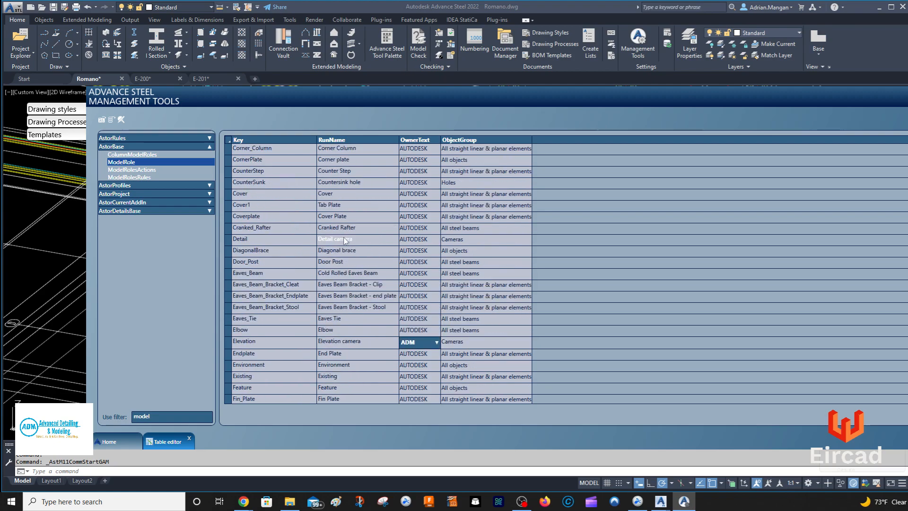
scroll(331, 242, down, 4)
click(426, 240)
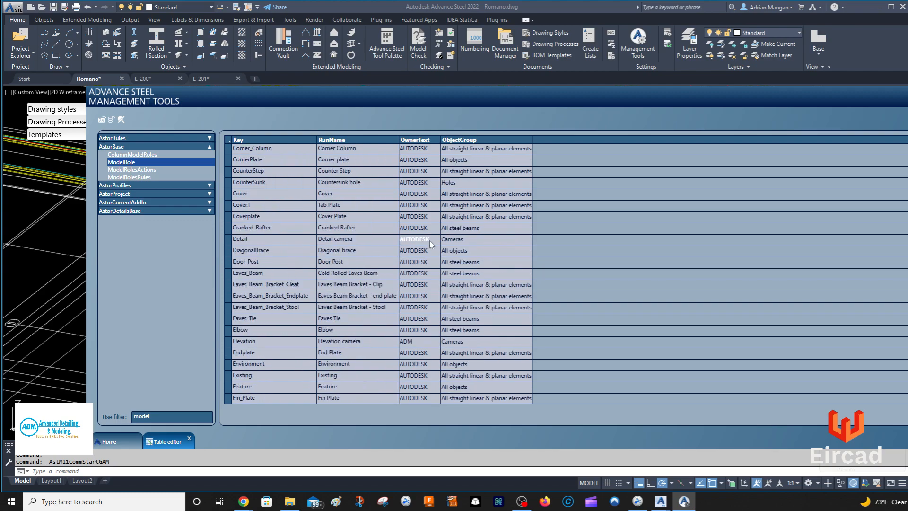
click(437, 240)
click(422, 249)
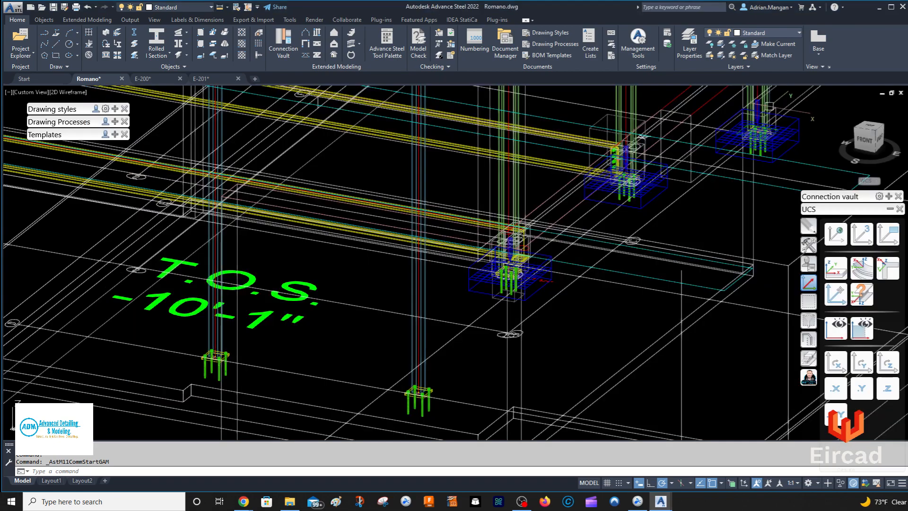
Step: Select the three nearest gridline cameras in the Romano model and set their Type to Elevation in the Advance Properties
scroll(758, 164, down, 4)
scroll(644, 223, up, 6)
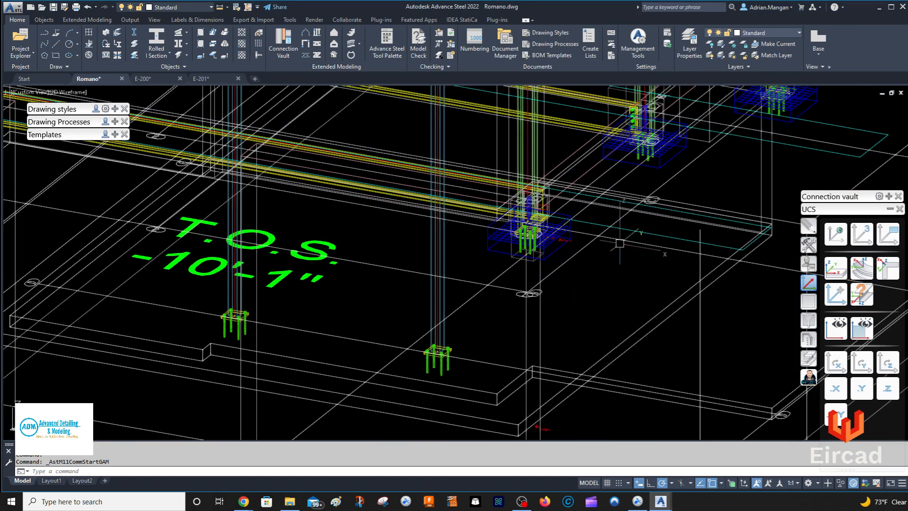
middle_drag(778, 174, 498, 276)
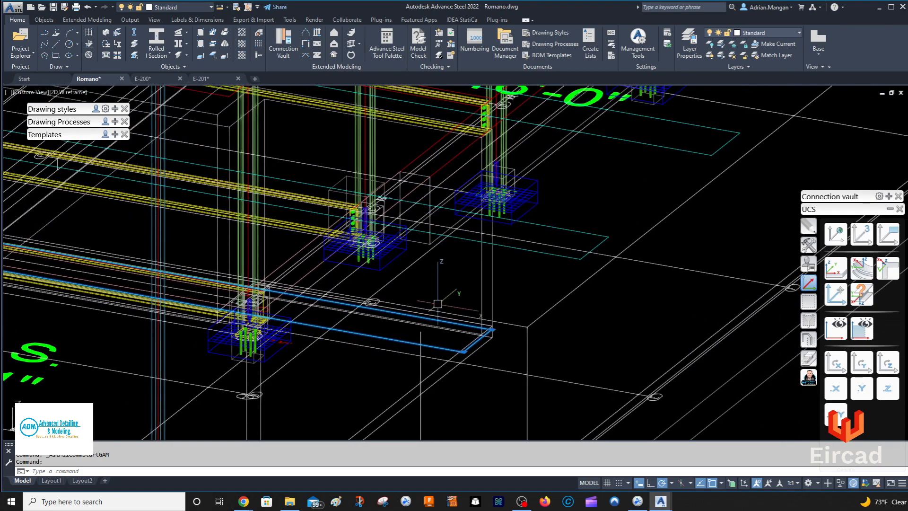
click(547, 253)
click(655, 126)
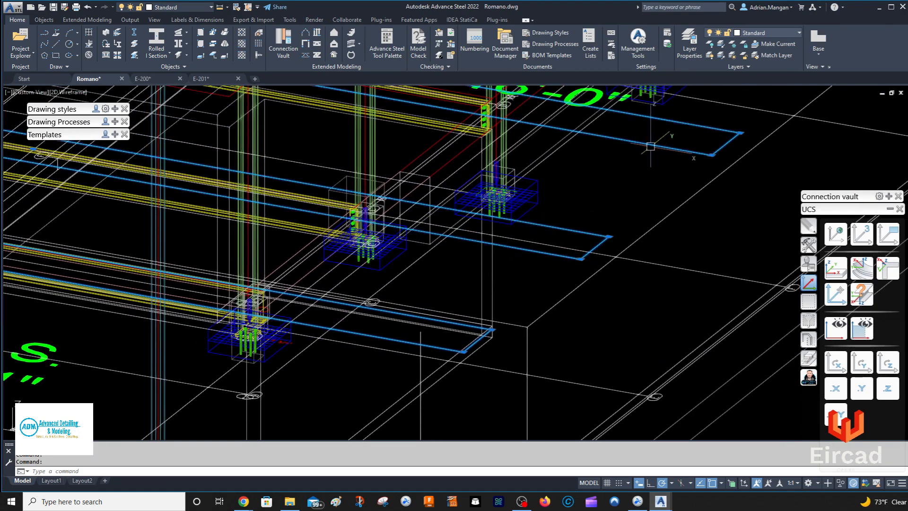
right_click(648, 150)
click(690, 295)
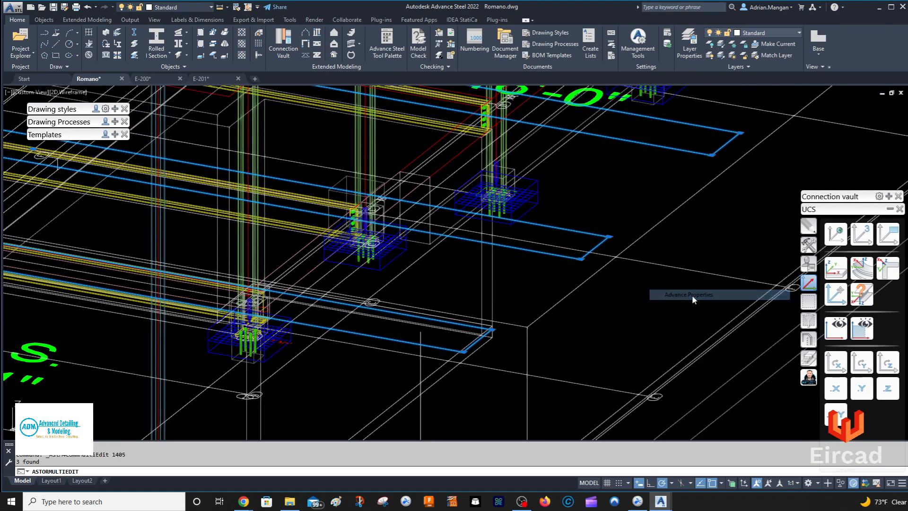
click(812, 169)
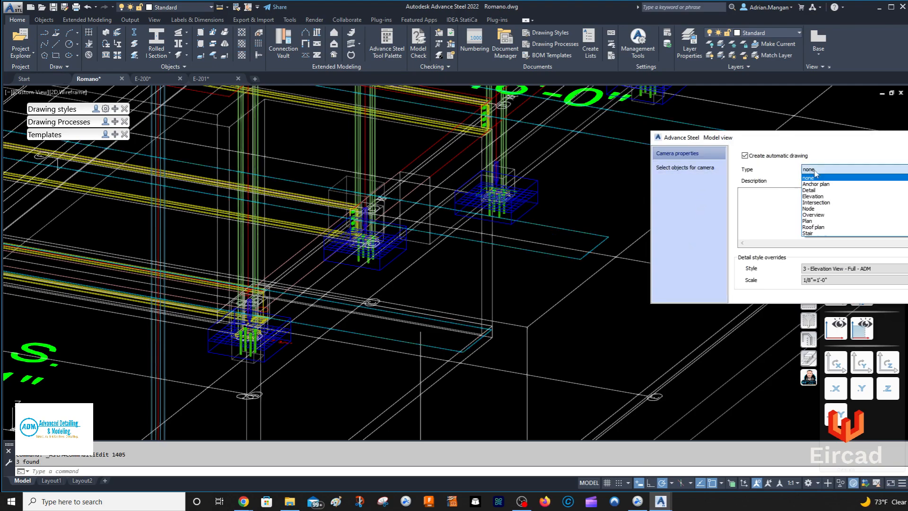
click(824, 198)
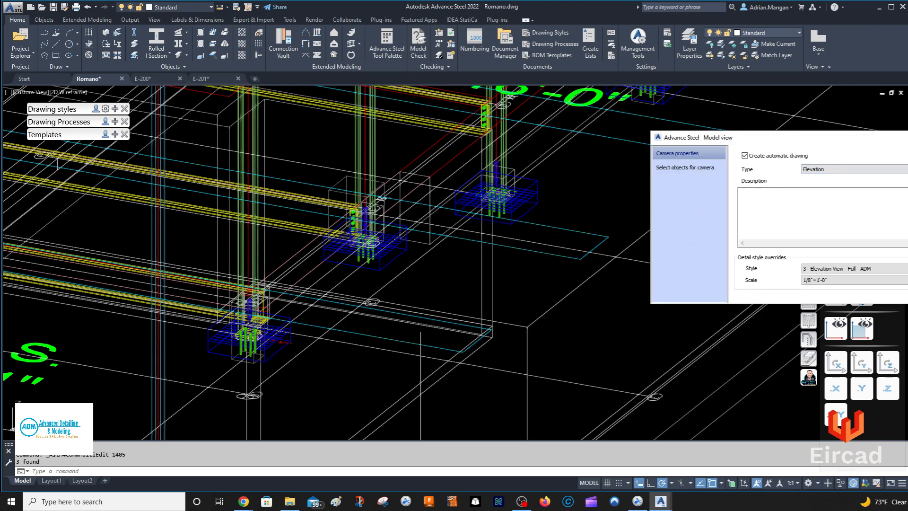
key(Escape)
Step: Select the next four gridline cameras in the model and set their Type to Elevation in the Advance Properties
scroll(704, 193, down, 4)
middle_drag(703, 192, 557, 251)
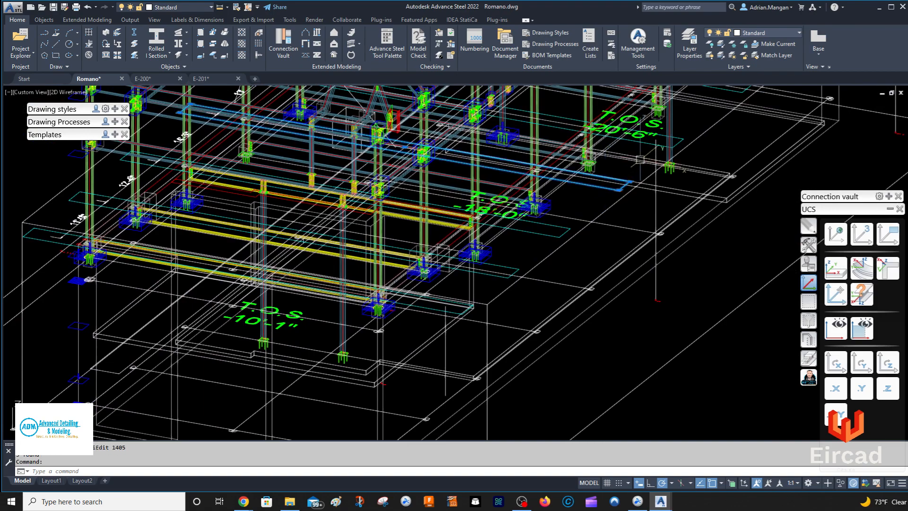
click(656, 145)
middle_drag(714, 94, 644, 158)
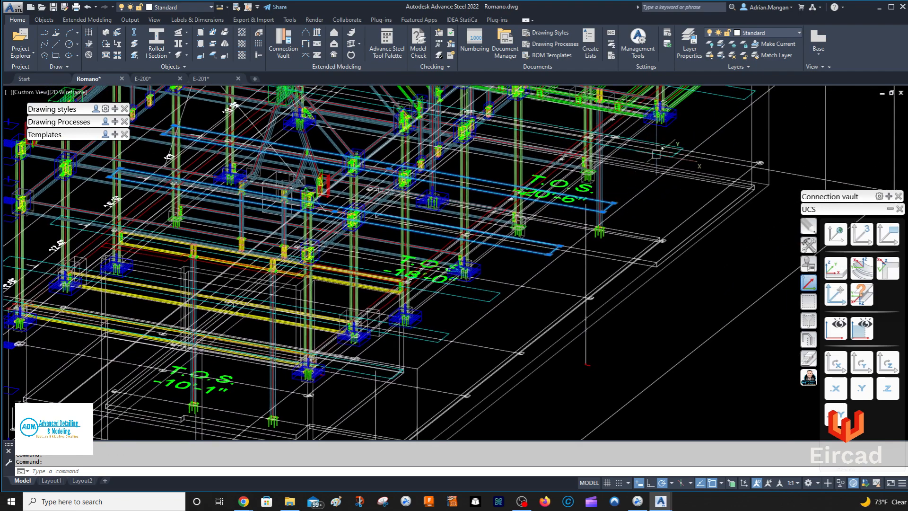
scroll(656, 152, down, 2)
scroll(653, 198, down, 2)
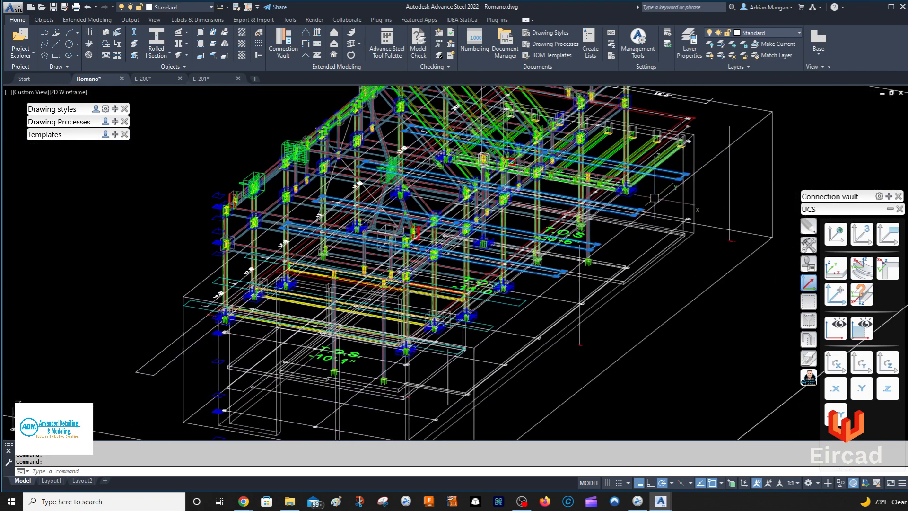
right_click(668, 144)
click(700, 304)
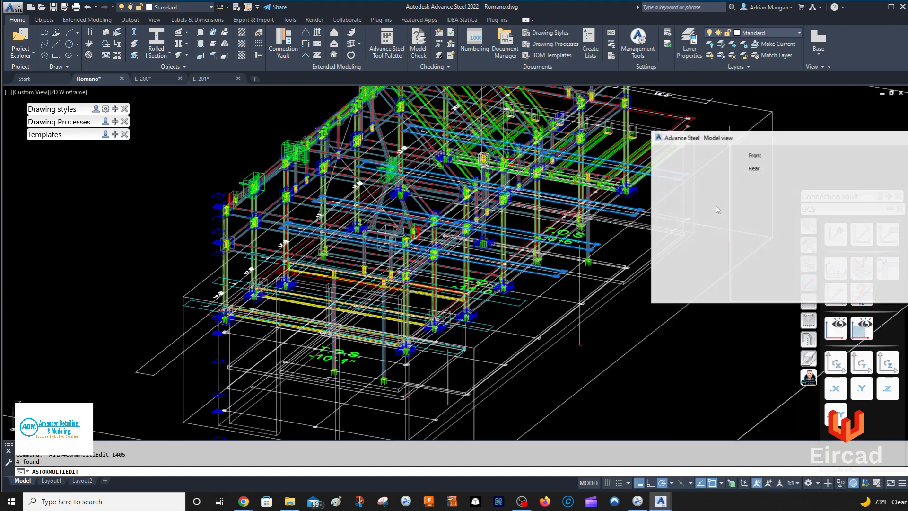
click(810, 170)
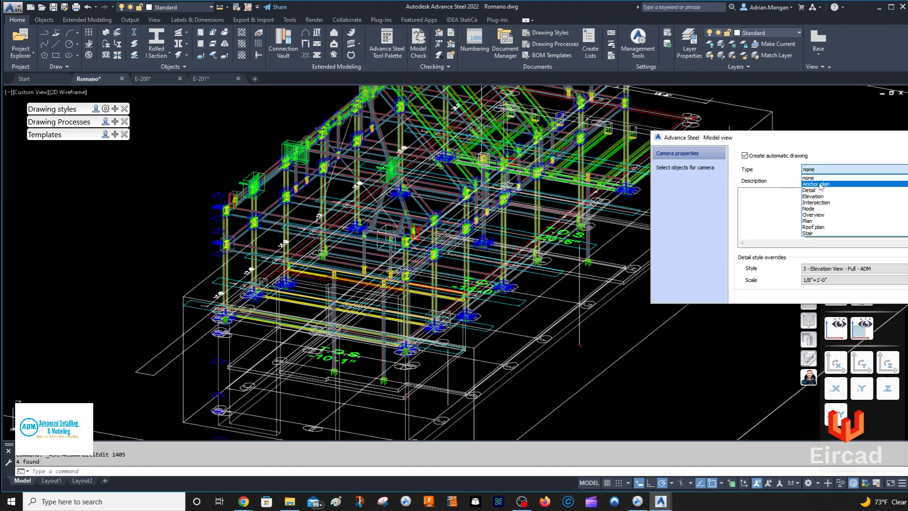
click(818, 197)
key(Escape)
middle_drag(725, 187, 755, 205)
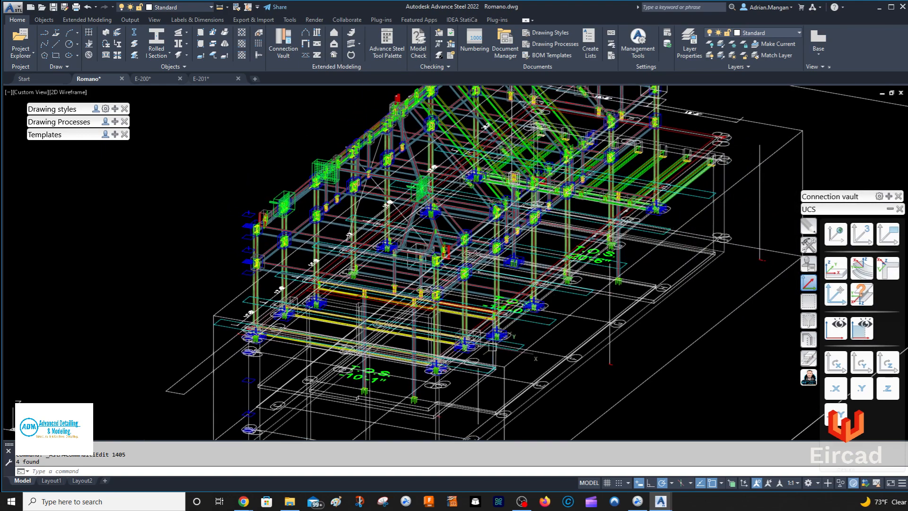
Step: Expand the Drawing Processes palette to show the processes for cameras
scroll(478, 371, up, 4)
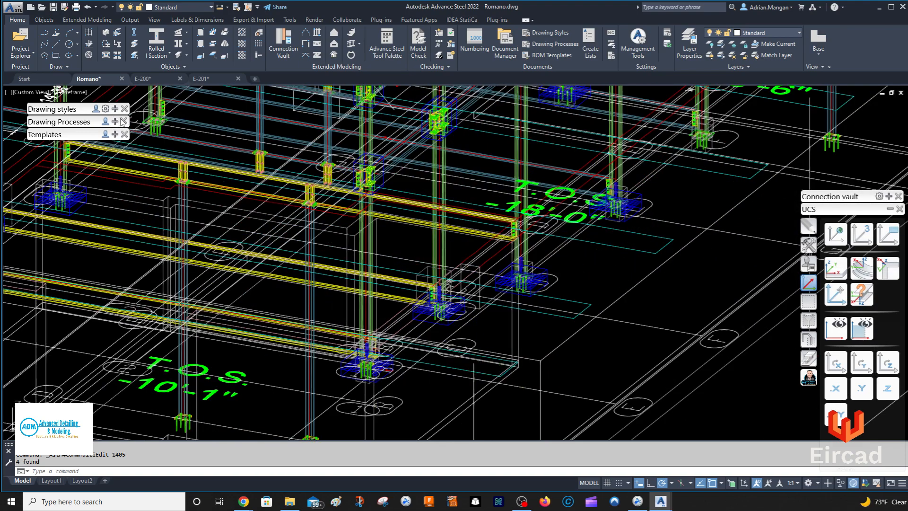
mouse_move(123, 120)
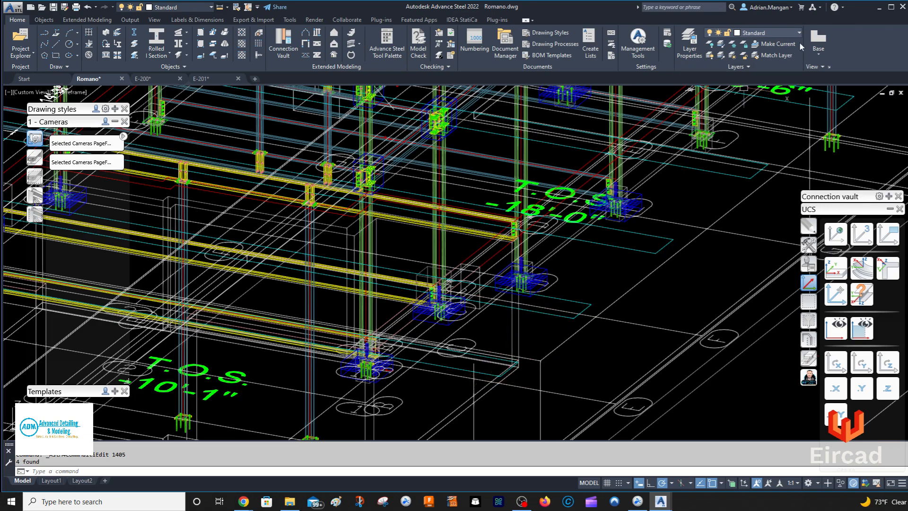
scroll(759, 144, down, 3)
middle_drag(761, 132, 683, 161)
middle_drag(758, 147, 704, 197)
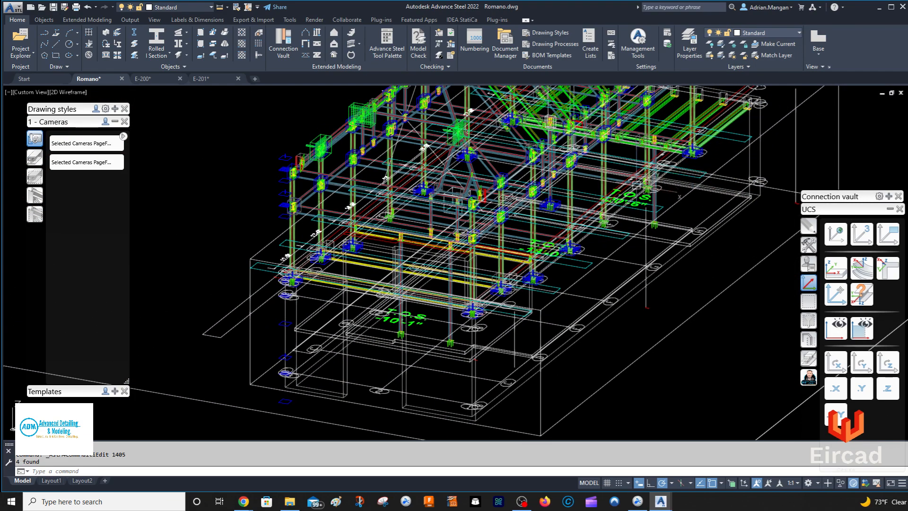
scroll(519, 287, up, 5)
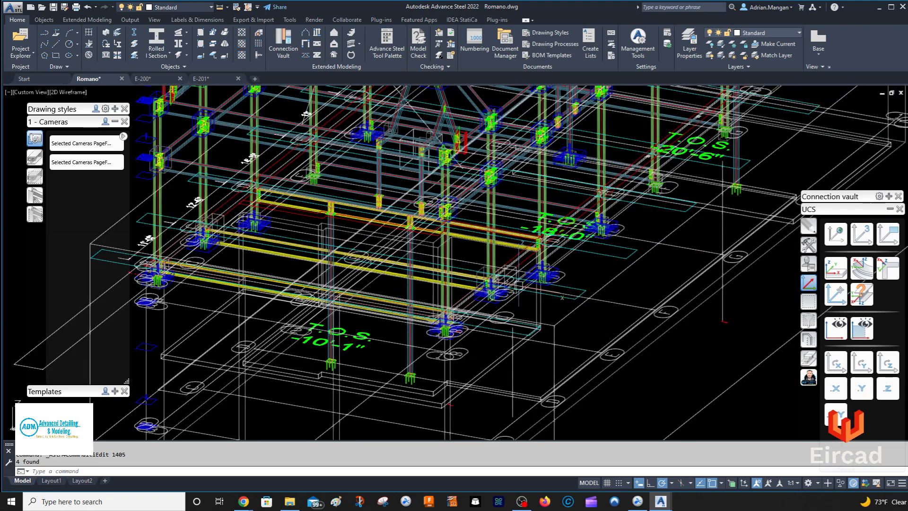
scroll(518, 287, down, 5)
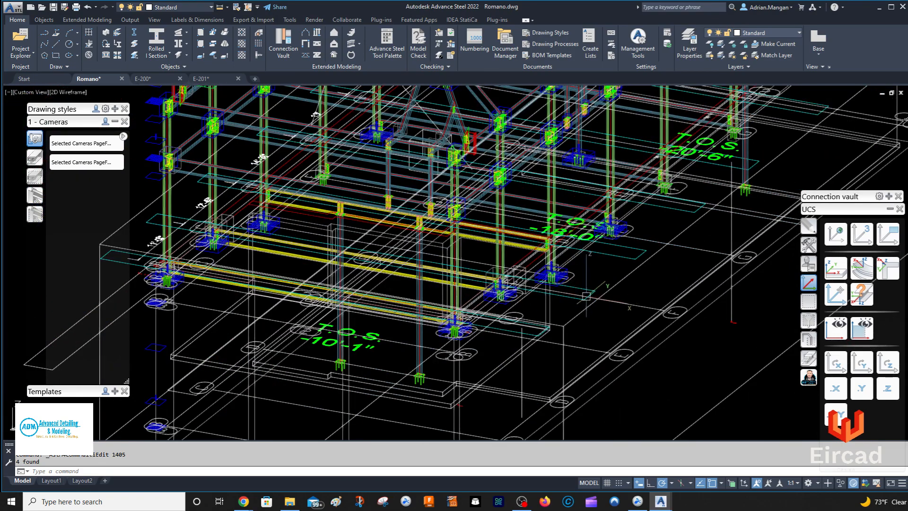
scroll(572, 301, up, 5)
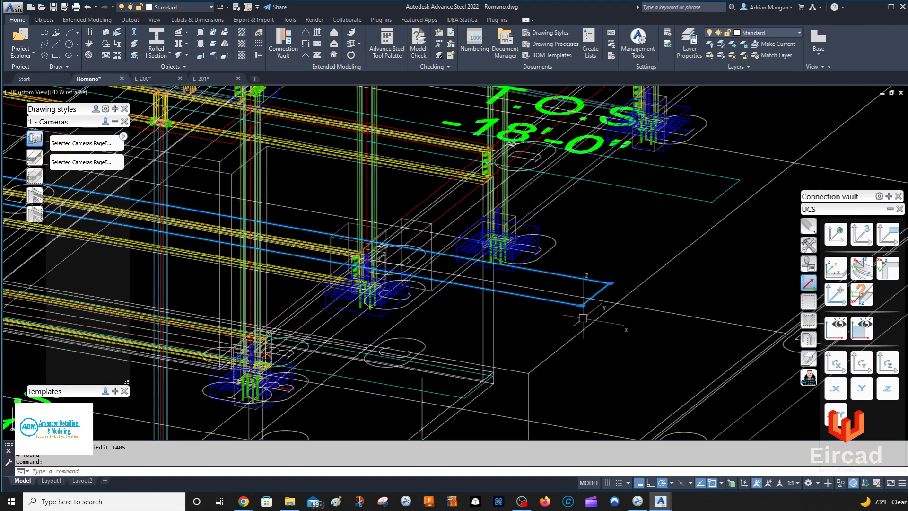
scroll(573, 301, down, 3)
scroll(573, 303, down, 4)
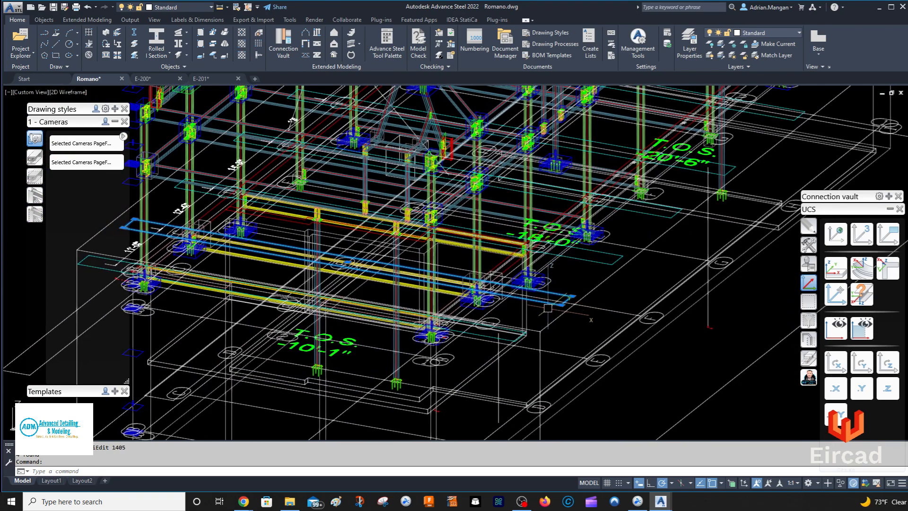
middle_drag(635, 270, 616, 283)
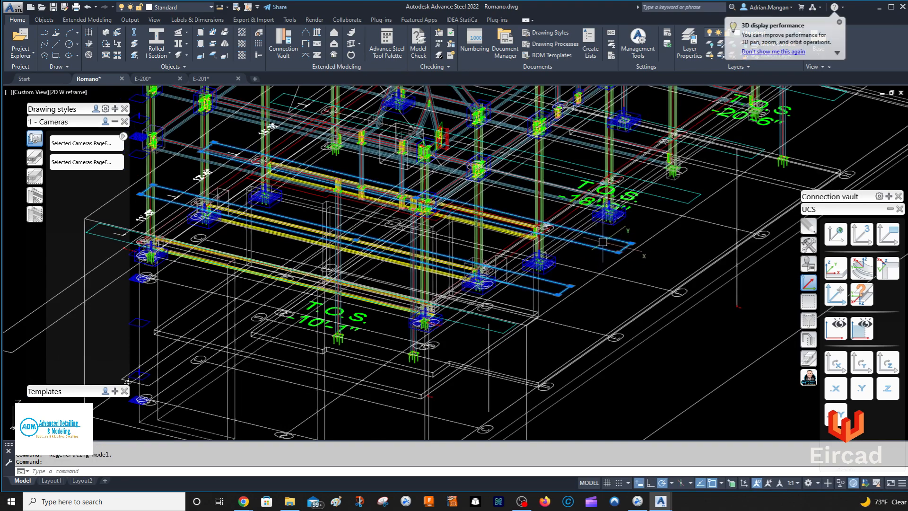
key(Escape)
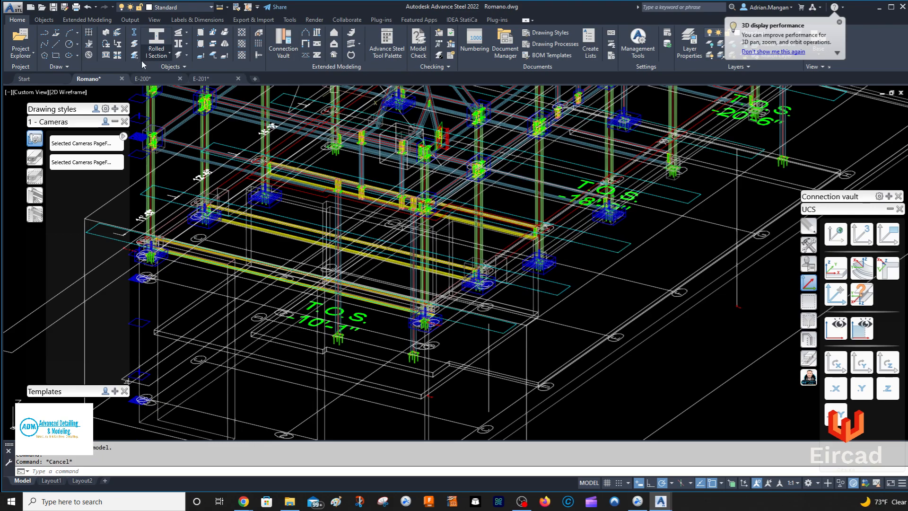
key(Escape)
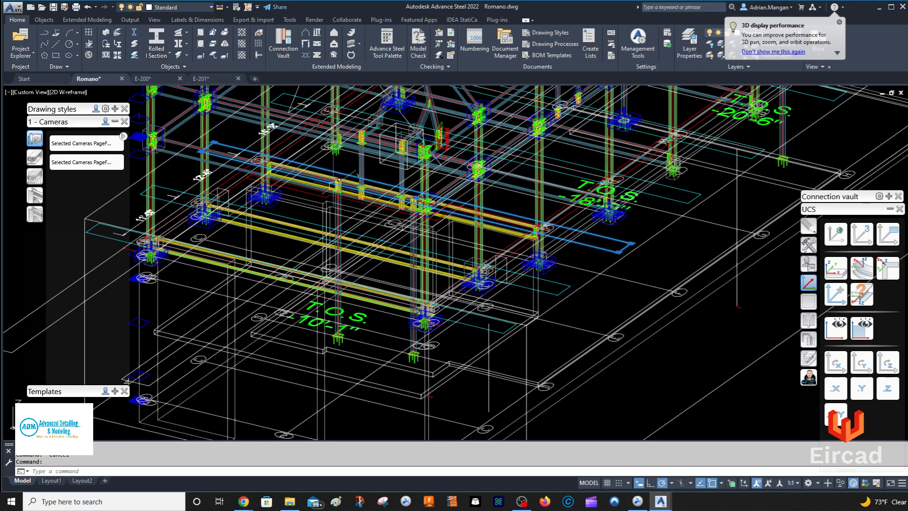
text(4)
key(Return)
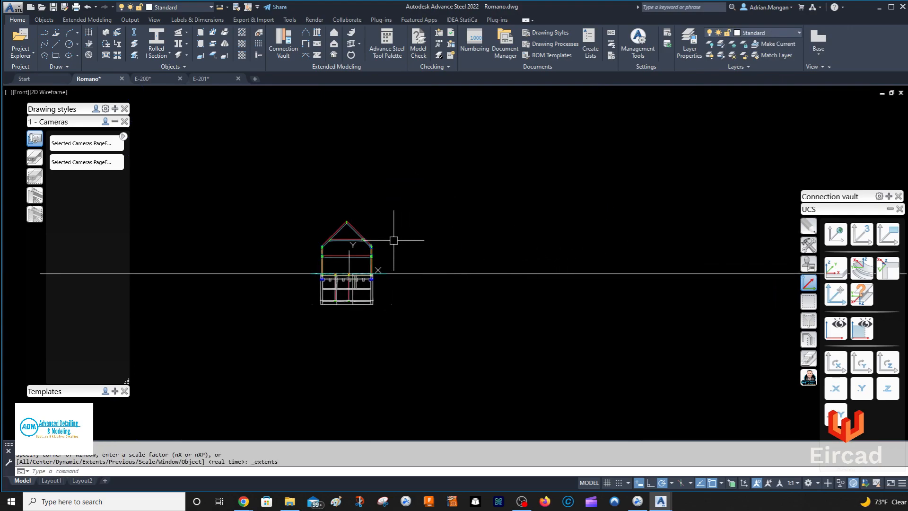
scroll(369, 275, up, 4)
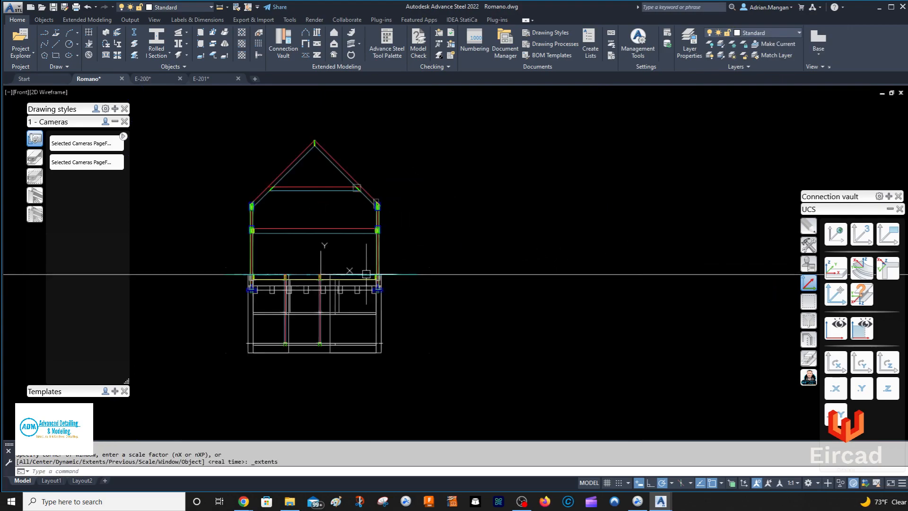
click(87, 7)
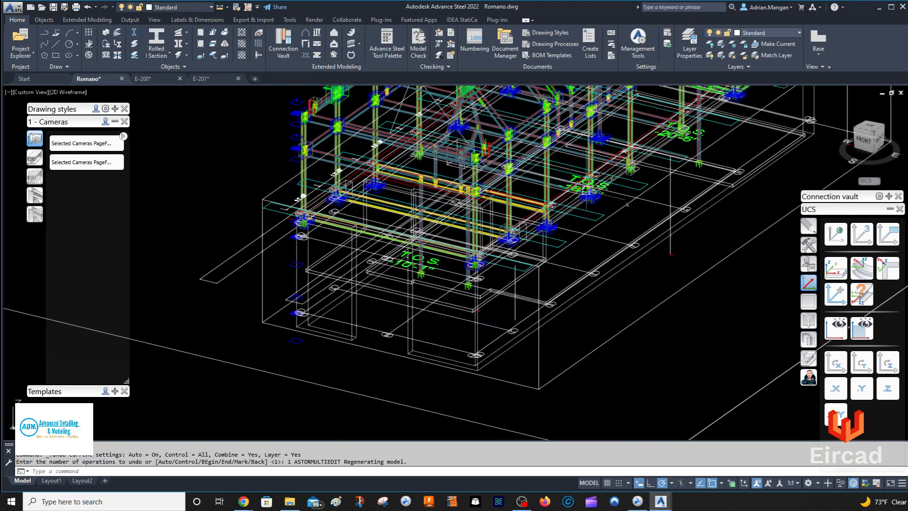
Step: Set the detail style scale of the Gridline E camera to 1/4"=1'-0" in its camera properties
click(626, 178)
right_click(628, 176)
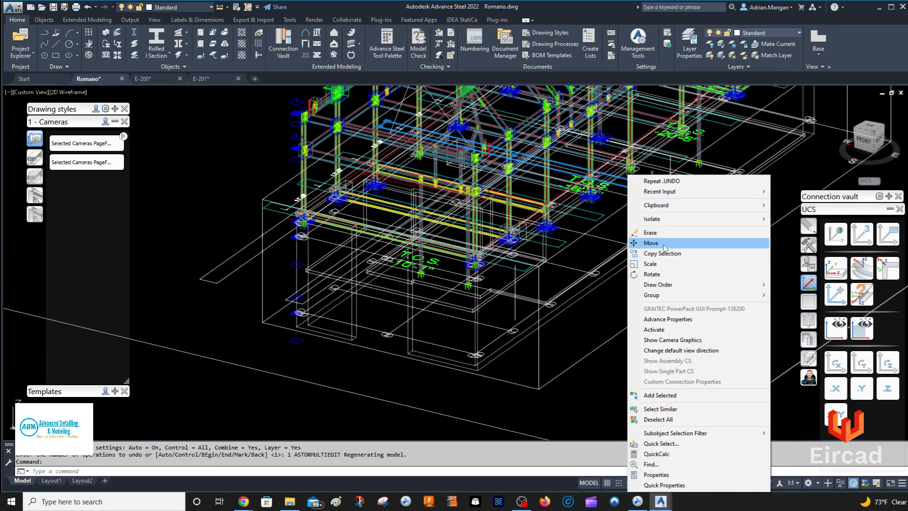
click(686, 319)
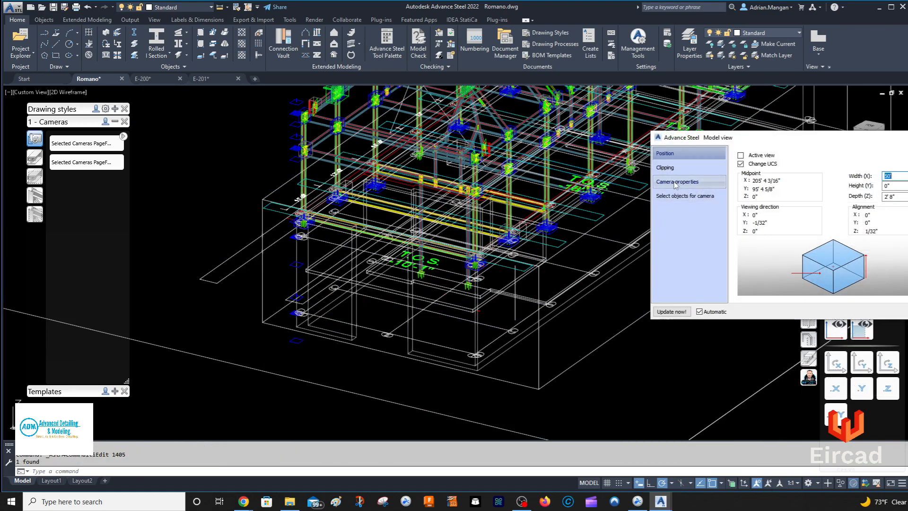
click(679, 183)
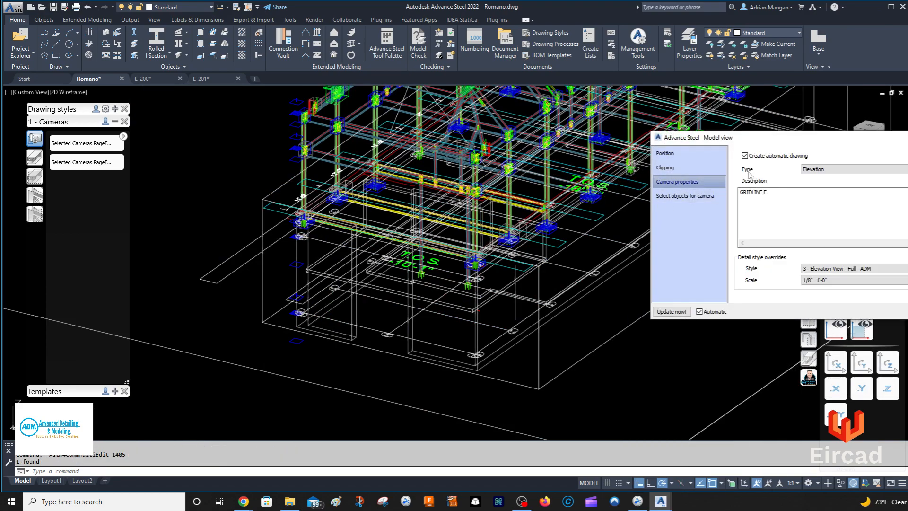
click(831, 280)
click(835, 340)
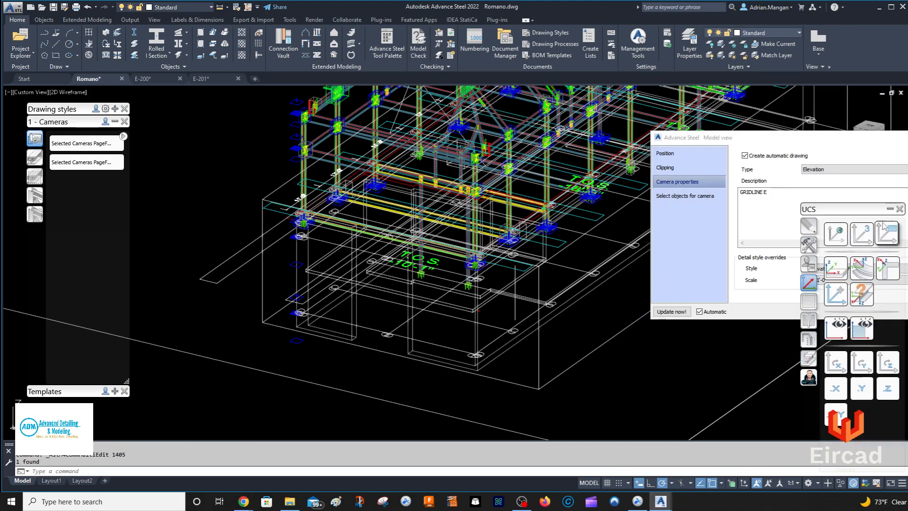
click(890, 209)
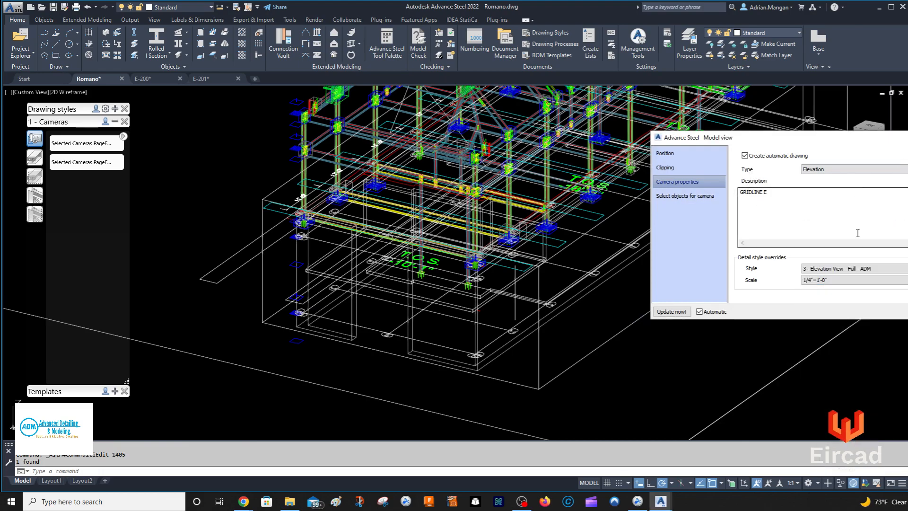
click(907, 137)
Step: Select the third gridline camera from the front and run the second Selected Cameras process with drawing number 200 and no existing destination drawing
click(585, 217)
click(106, 164)
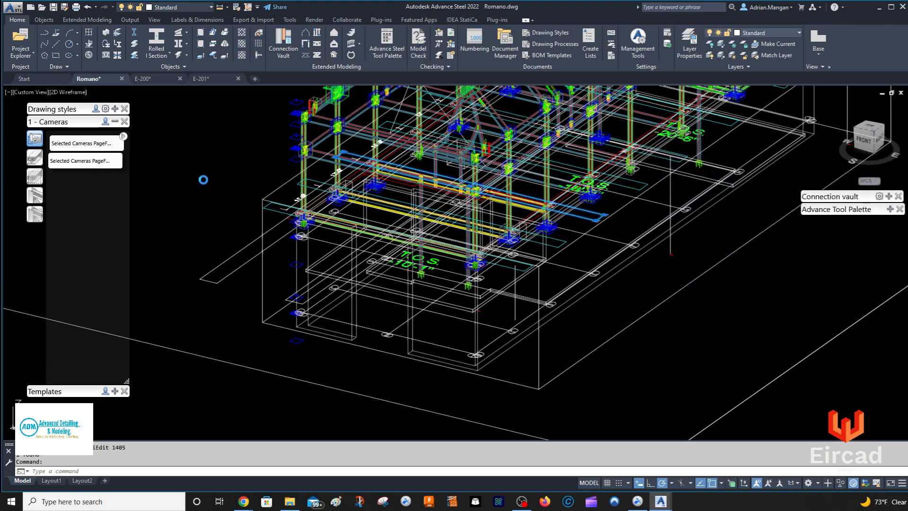
click(187, 186)
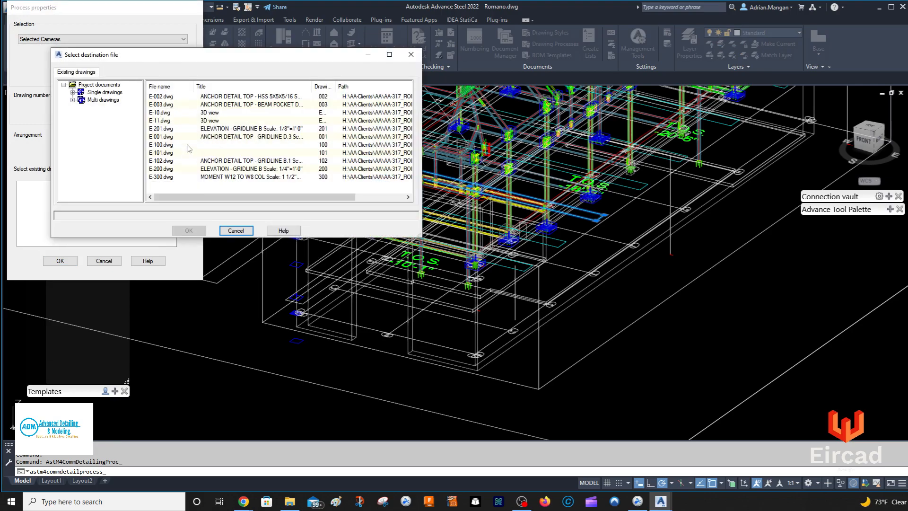
click(236, 231)
double_click(160, 103)
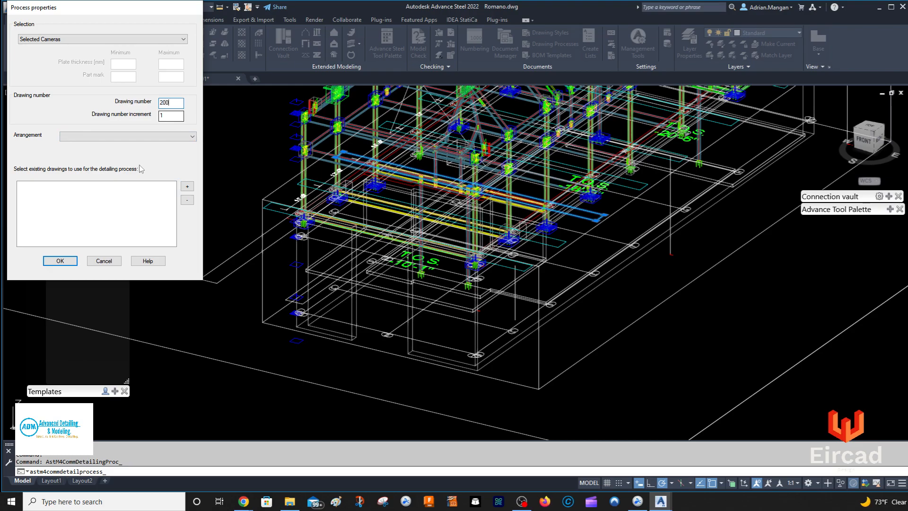
click(60, 261)
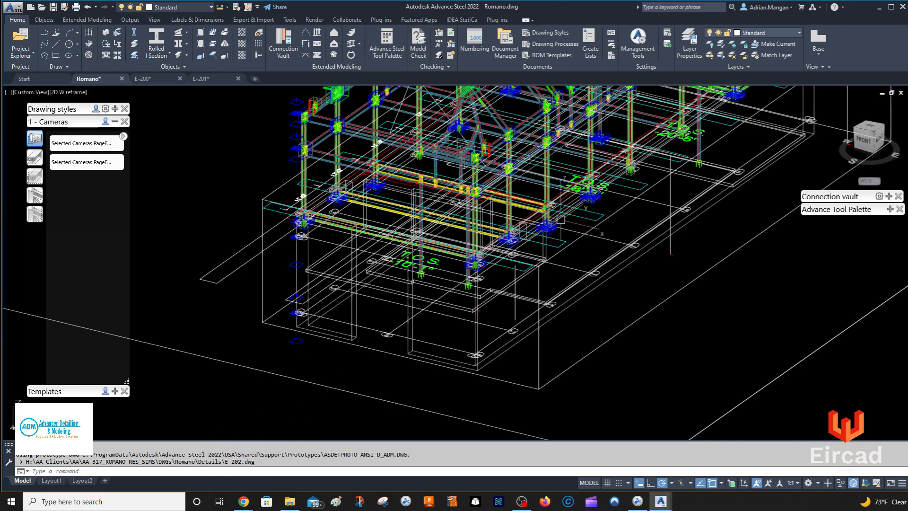
Step: Show the camera graphics of the same gridline camera to check its extents, and hide them again
click(587, 212)
right_click(587, 213)
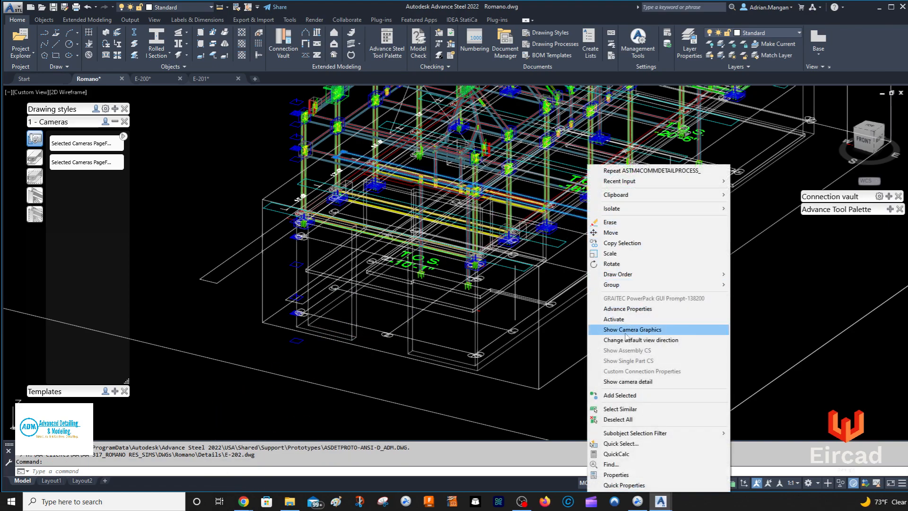
click(635, 334)
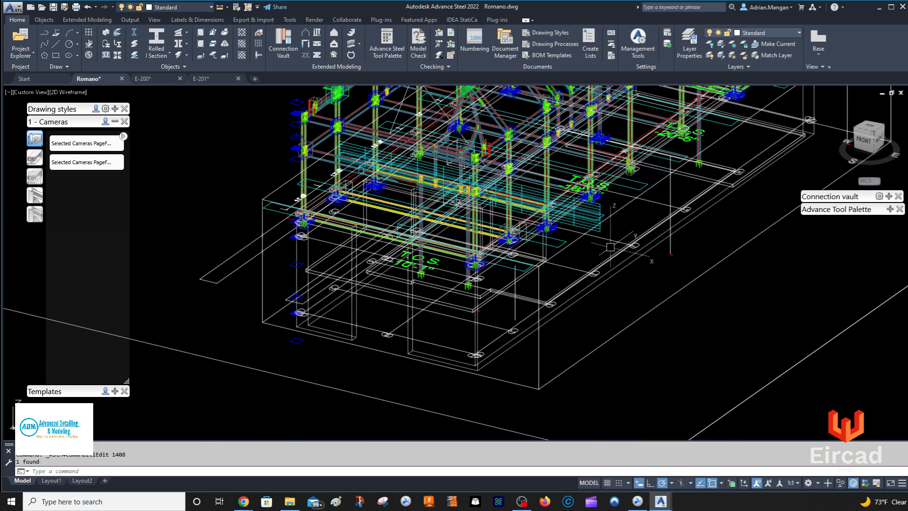
right_click(592, 212)
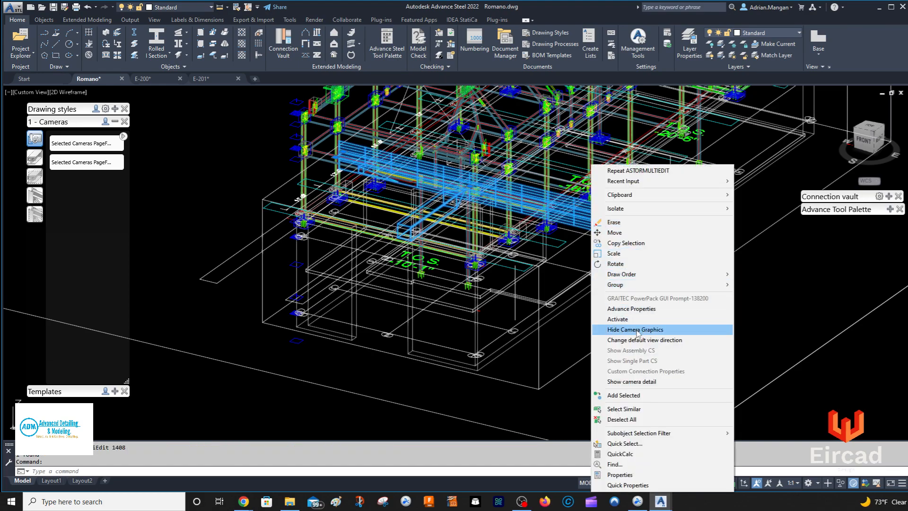
click(637, 333)
Step: Open the camera's detail drawing and examine the beam labels and the ridge connection of the elevation
right_click(591, 212)
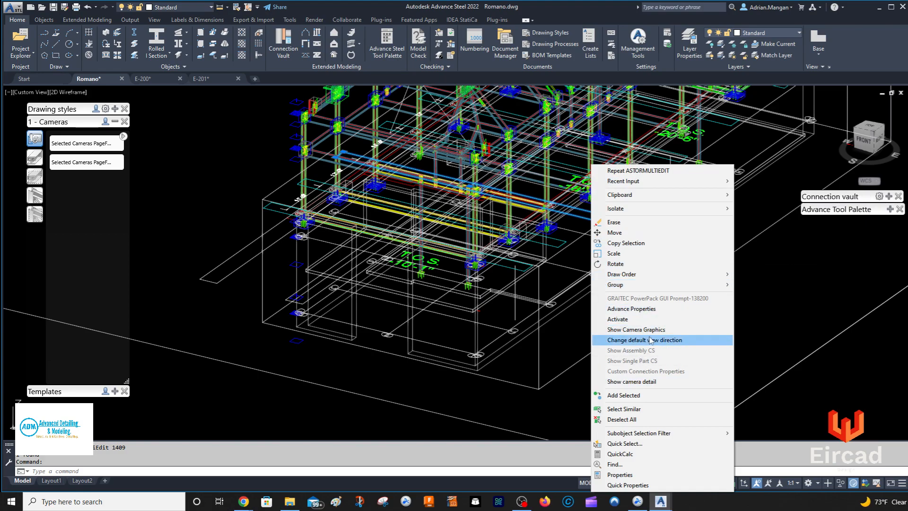
click(648, 381)
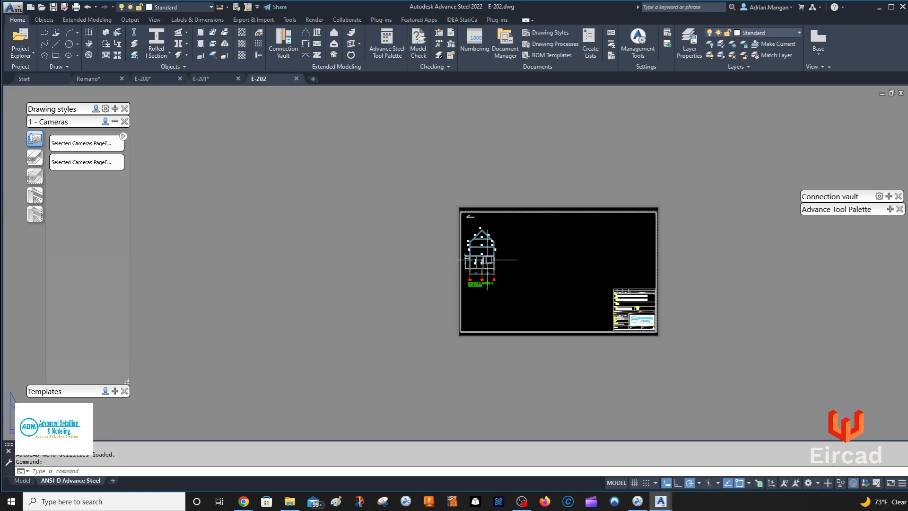
scroll(478, 245, up, 6)
scroll(504, 215, up, 5)
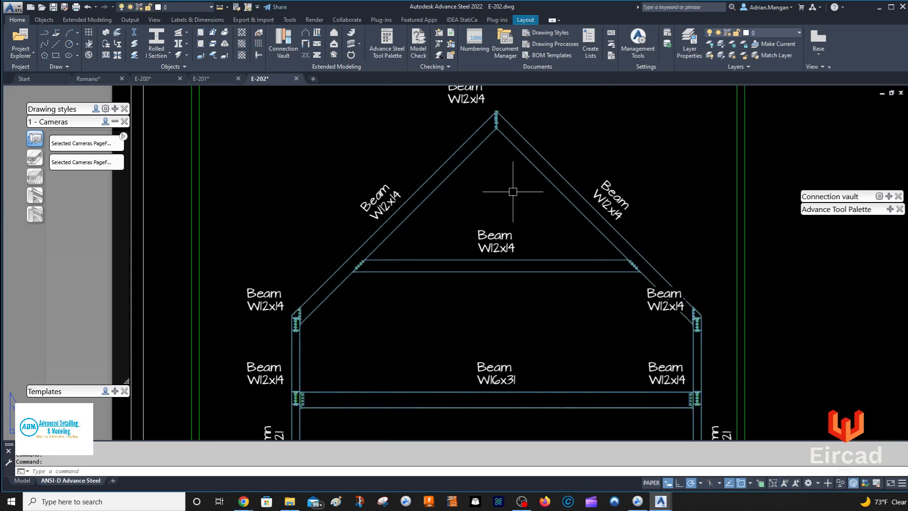
scroll(654, 272, up, 6)
scroll(660, 273, down, 4)
middle_drag(661, 274, 684, 314)
middle_drag(527, 168, 696, 314)
scroll(610, 197, up, 6)
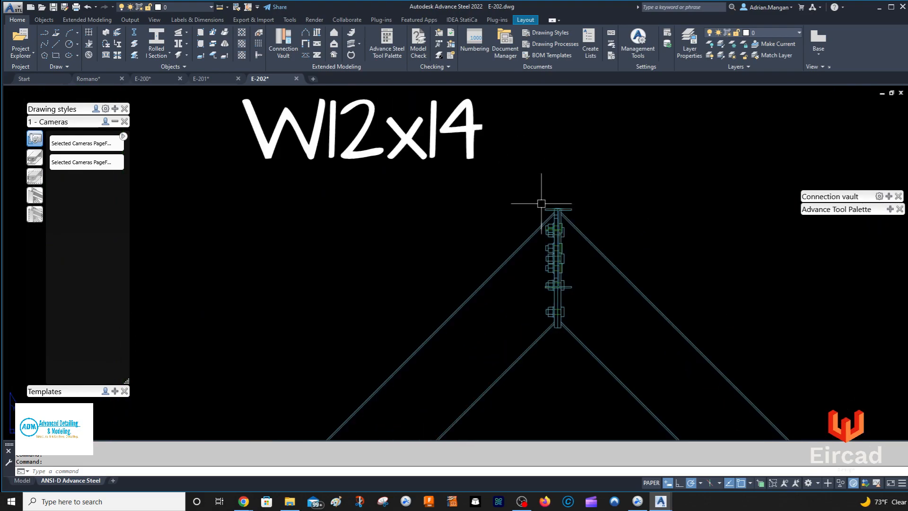
Step: Examine the Gridline D elevation's beam labels, checking which objects the W12x14 labels at the eave and roof connections belong to
scroll(541, 204, up, 5)
scroll(544, 208, down, 8)
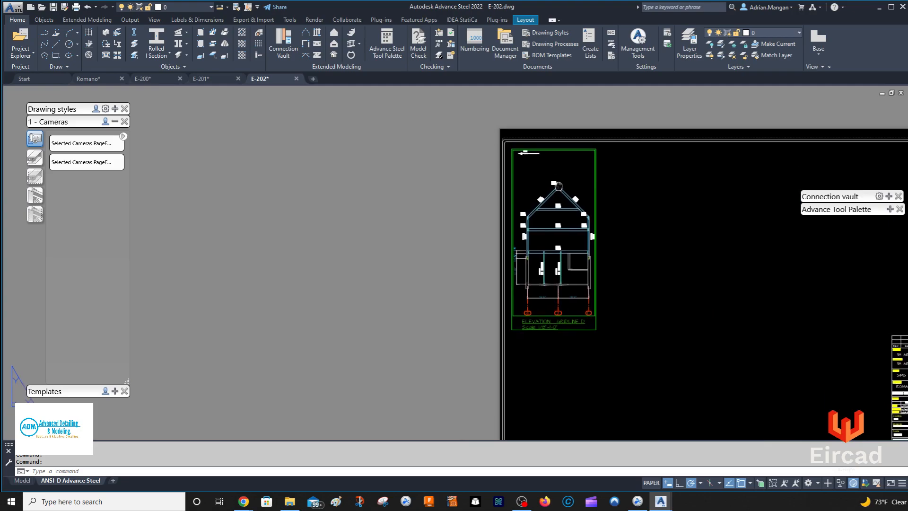
scroll(557, 185, up, 5)
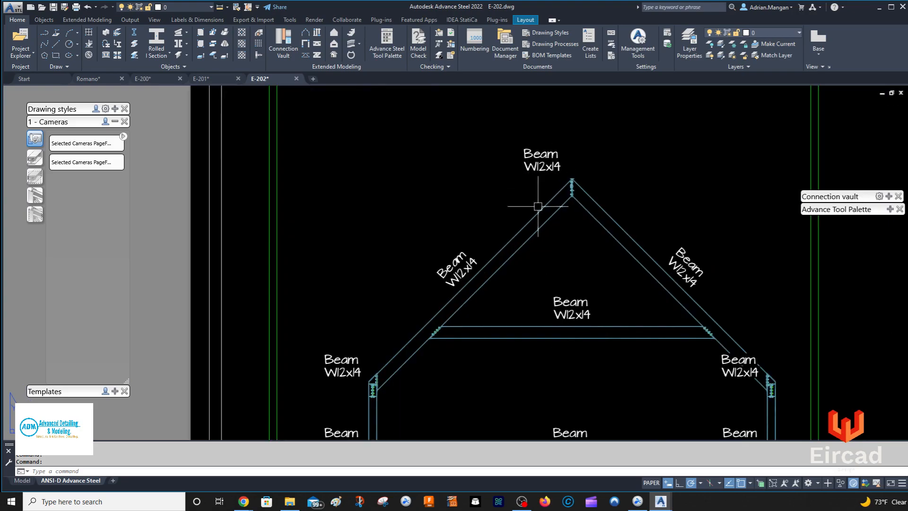
scroll(538, 206, down, 6)
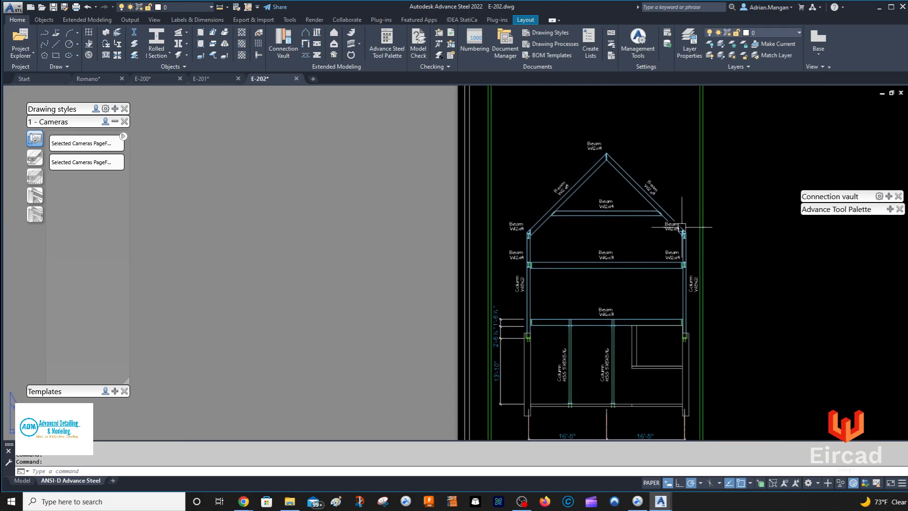
scroll(684, 226, up, 6)
click(669, 219)
scroll(734, 234, up, 2)
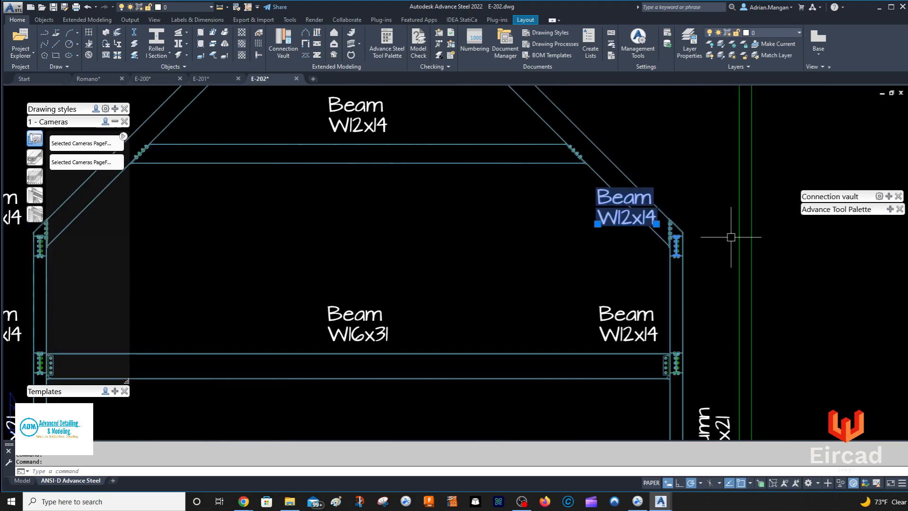
scroll(707, 234, down, 4)
click(424, 222)
scroll(669, 203, down, 4)
key(Escape)
scroll(646, 298, up, 5)
scroll(647, 297, down, 5)
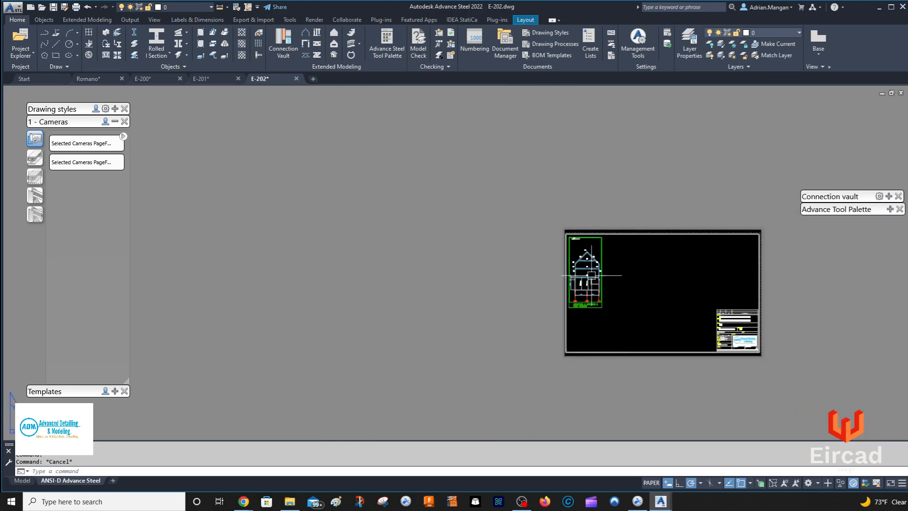
scroll(545, 268, up, 3)
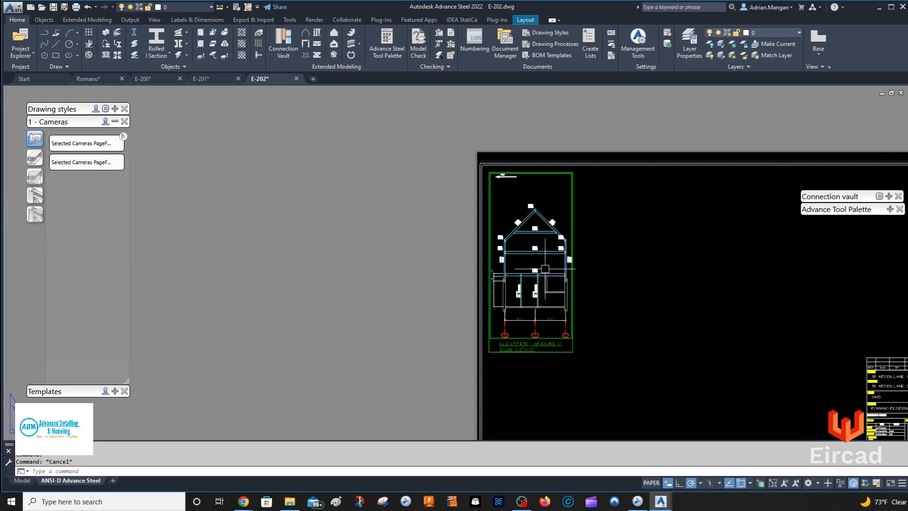
scroll(545, 269, up, 4)
scroll(573, 265, down, 4)
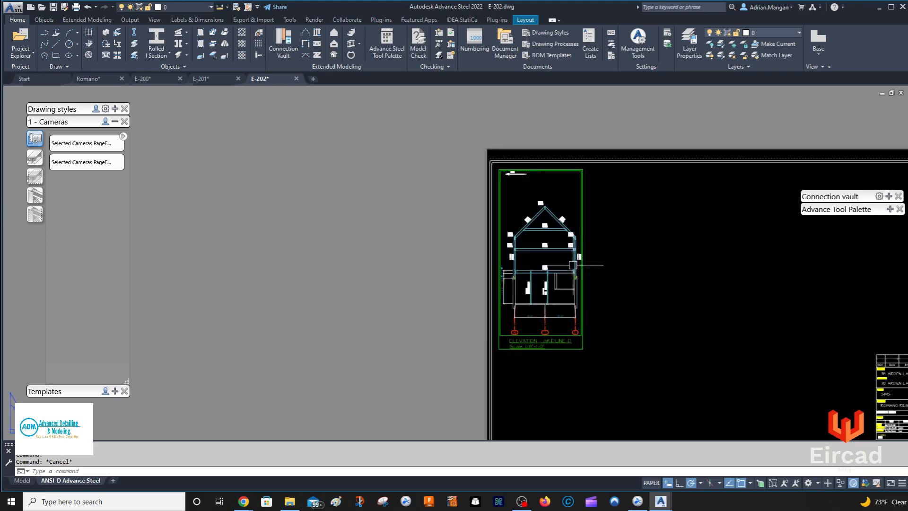
Step: Set the detail style scale of the Gridline D camera in the Romano model to 1/4"=1'-0" in its camera properties
click(90, 79)
click(576, 201)
right_click(582, 204)
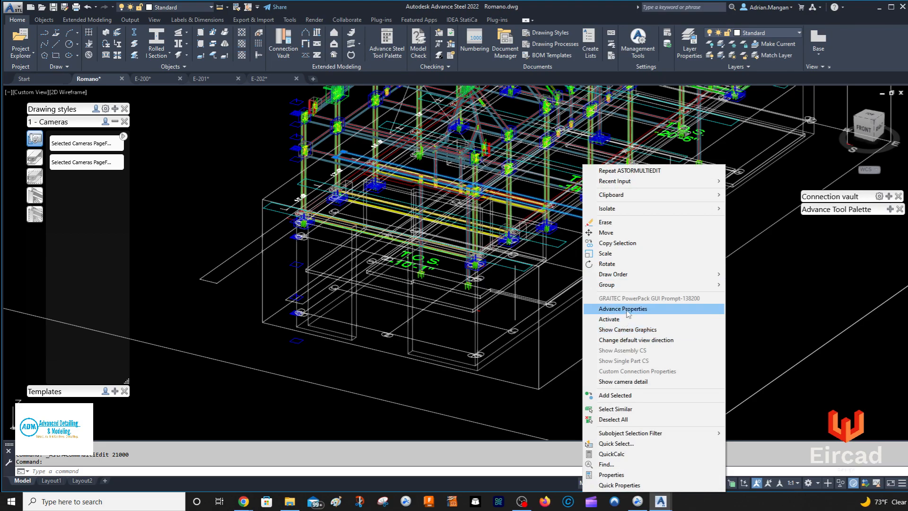
click(623, 308)
click(723, 187)
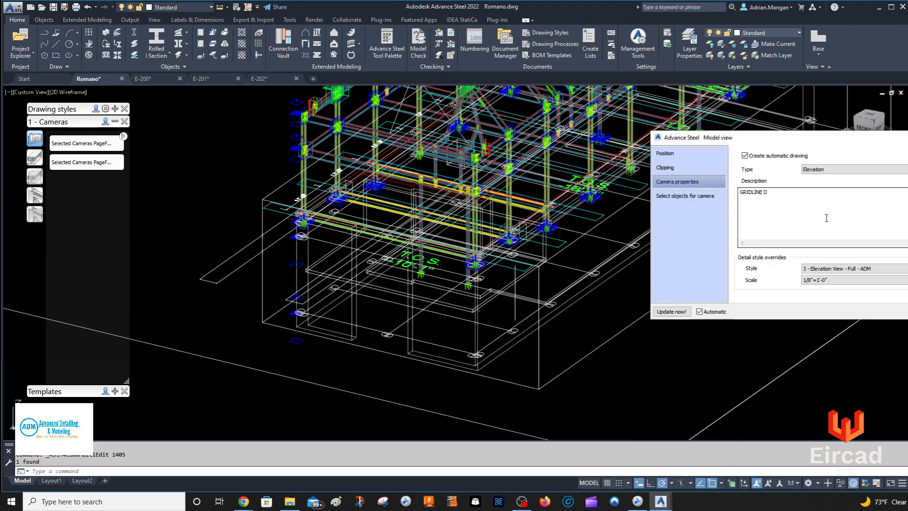
click(832, 280)
click(836, 333)
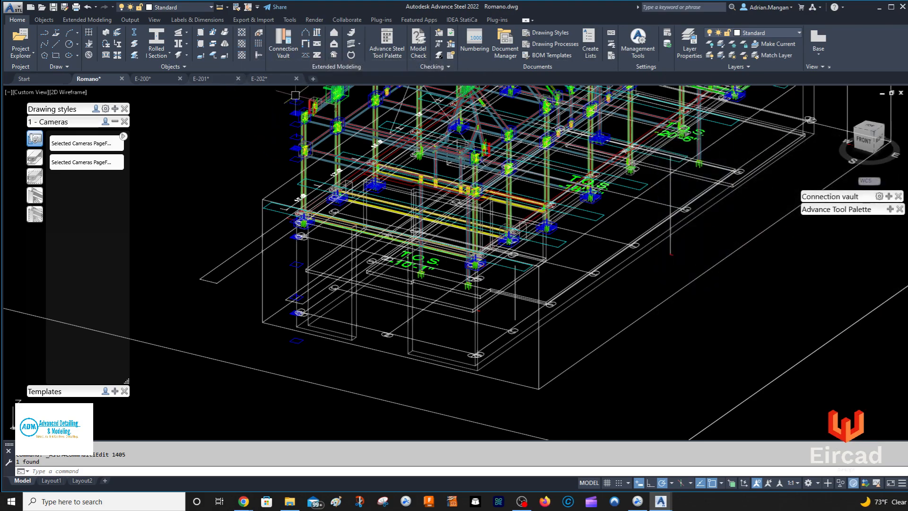
Step: Delete the existing Gridline D elevation detail from drawing E-202
click(261, 78)
click(583, 351)
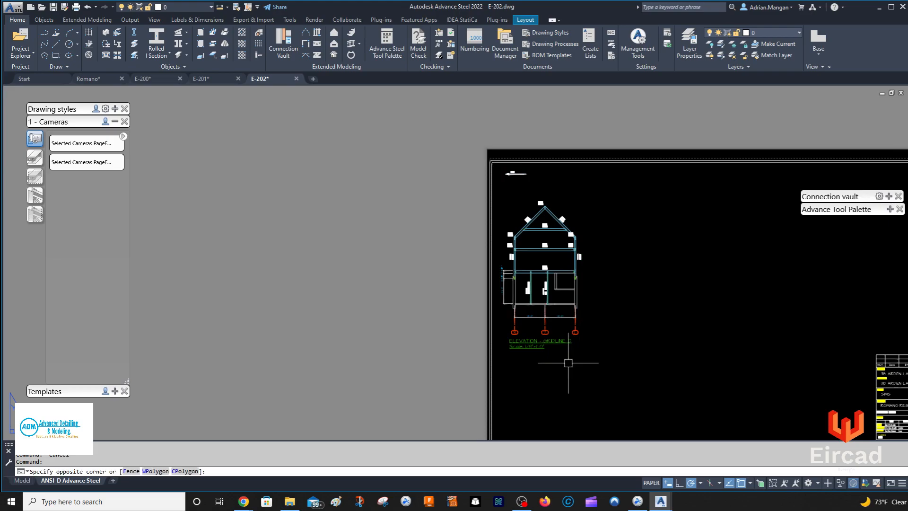
click(577, 354)
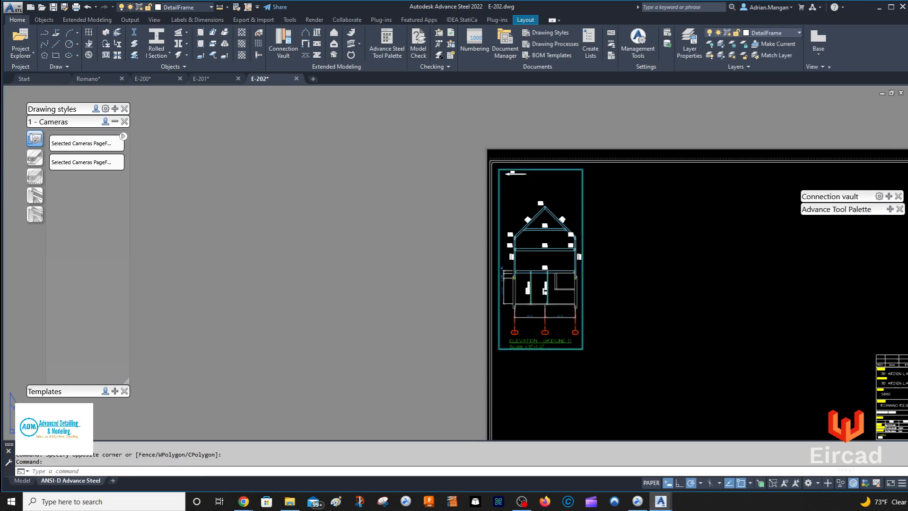
key(Delete)
Step: Run the second Selected Cameras process on the Gridline D camera with the existing E-202.dwg as the destination drawing
click(89, 79)
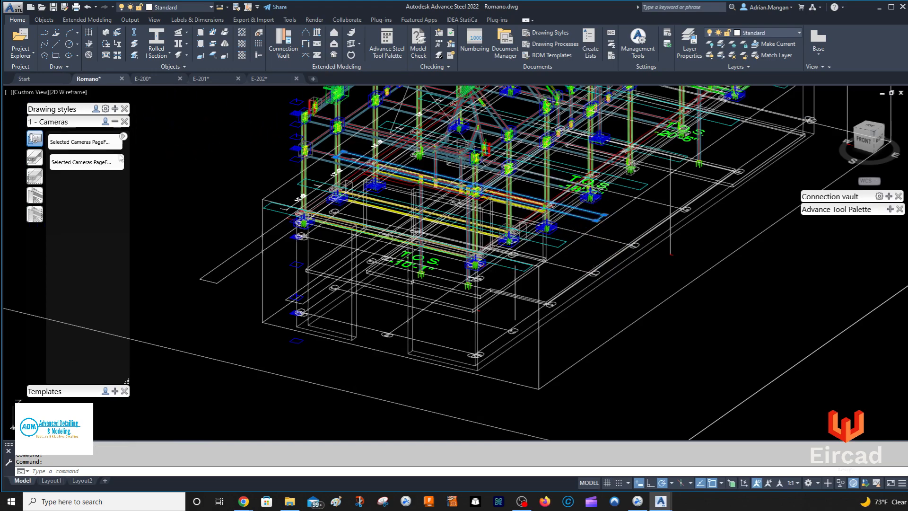
click(104, 166)
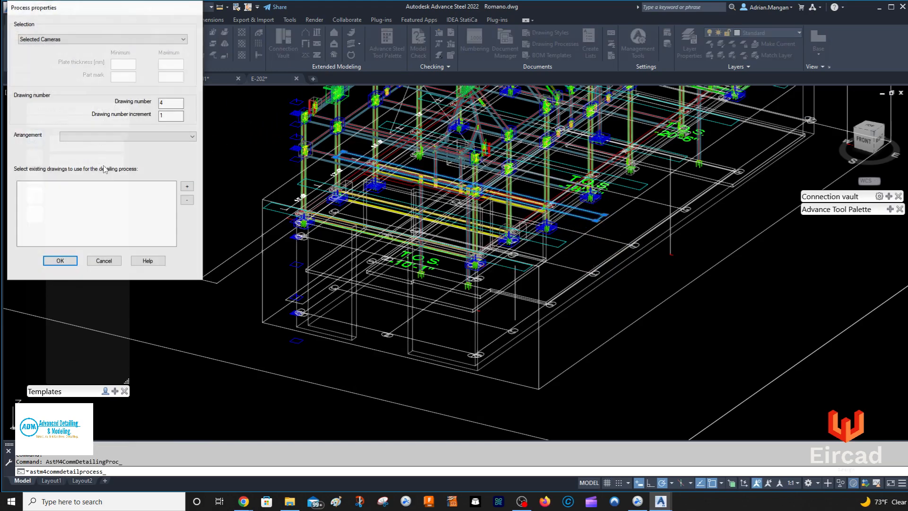
click(187, 188)
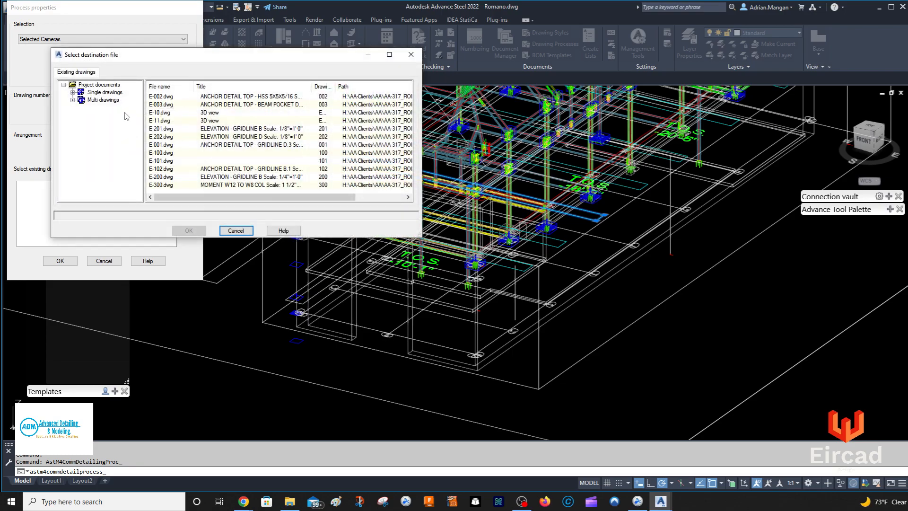
click(166, 144)
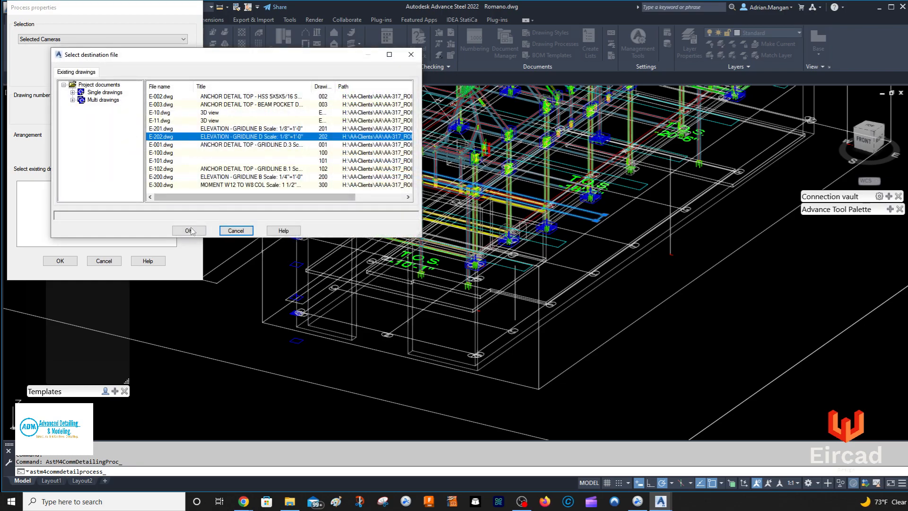
click(192, 231)
click(73, 261)
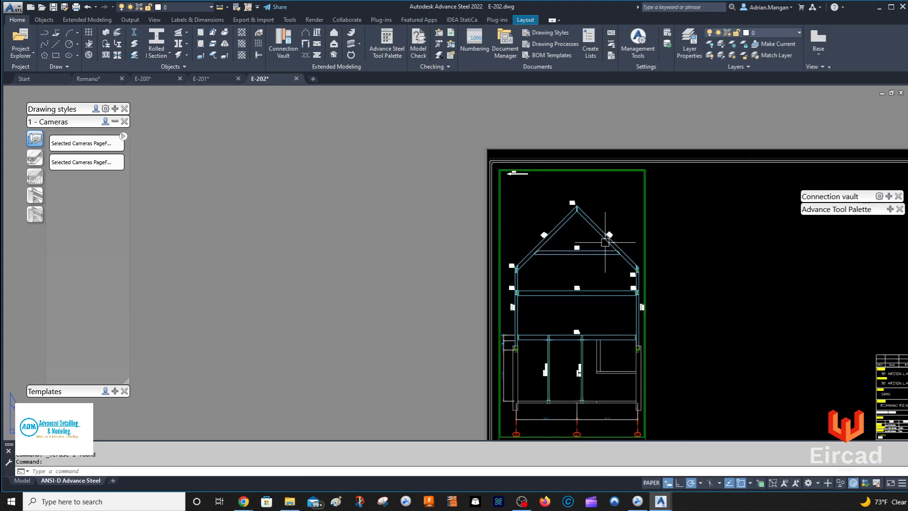
Step: Check the regenerated Gridline D elevation and shift its detail frame slightly right and down, away from the sheet border
scroll(592, 235, up, 5)
scroll(592, 235, down, 6)
scroll(559, 252, up, 5)
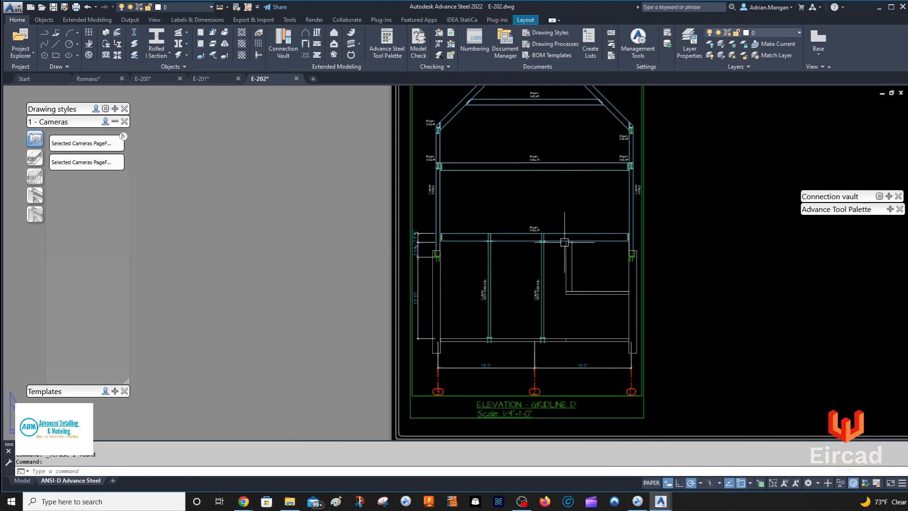
scroll(544, 269, up, 2)
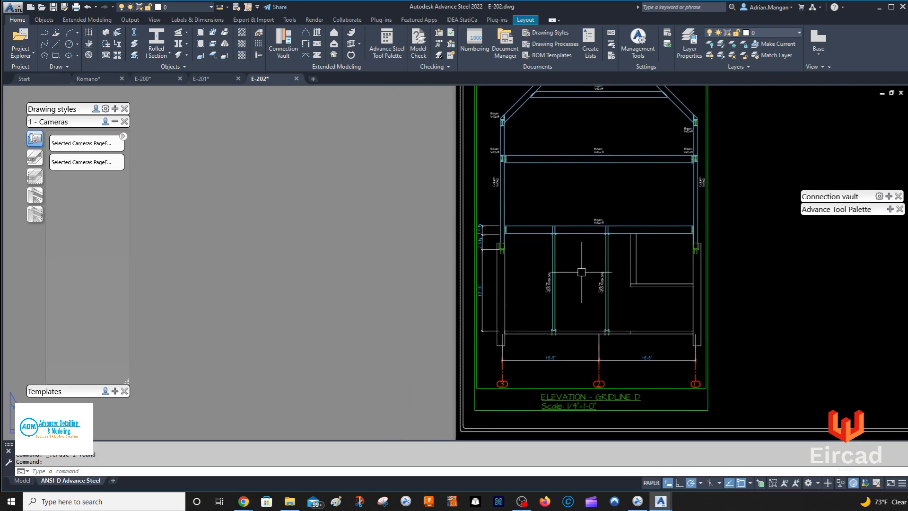
scroll(586, 268, up, 2)
scroll(613, 302, down, 3)
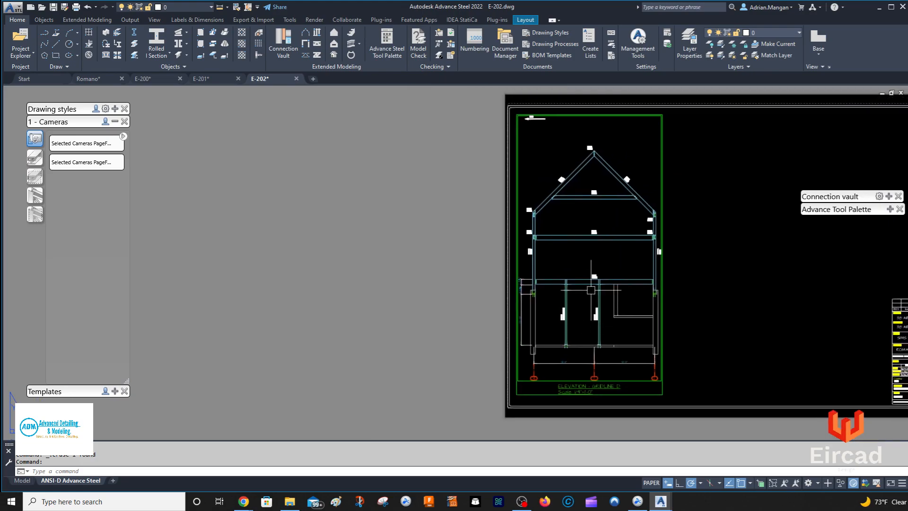
middle_drag(573, 289, 388, 294)
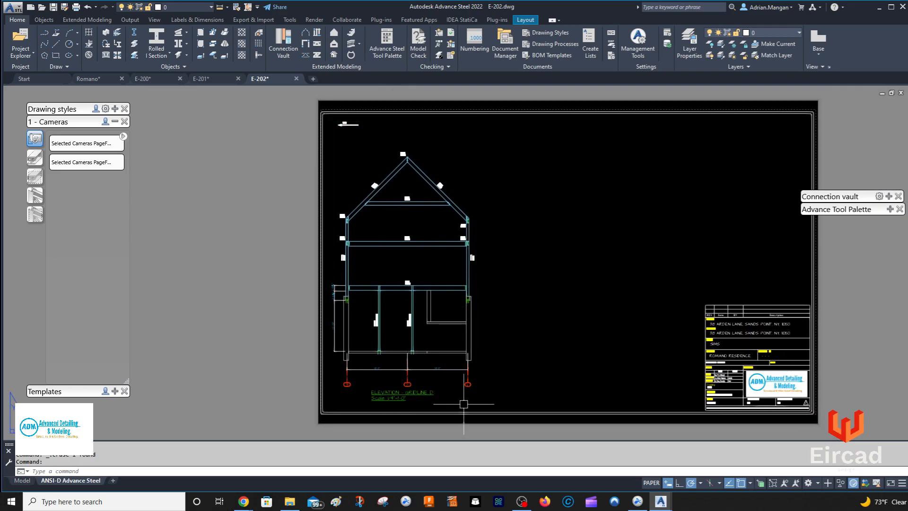
click(454, 399)
drag(457, 400, 476, 403)
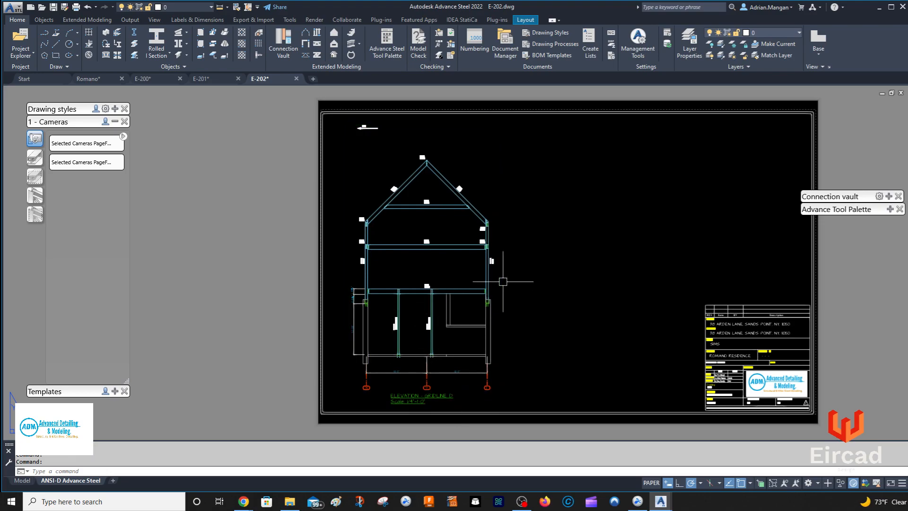
Step: Examine the elevation's beam-to-column connections and compare them with the steel frame in the Romano model
scroll(487, 289, up, 10)
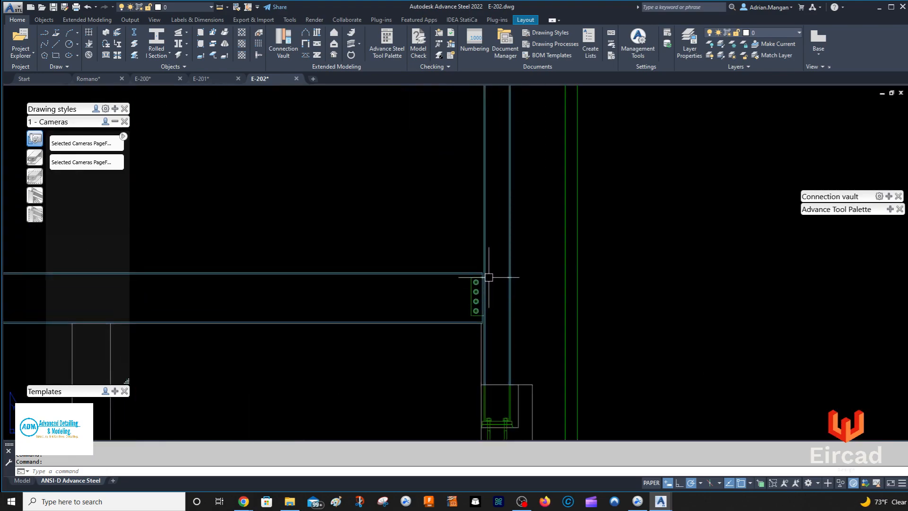
scroll(490, 274, down, 10)
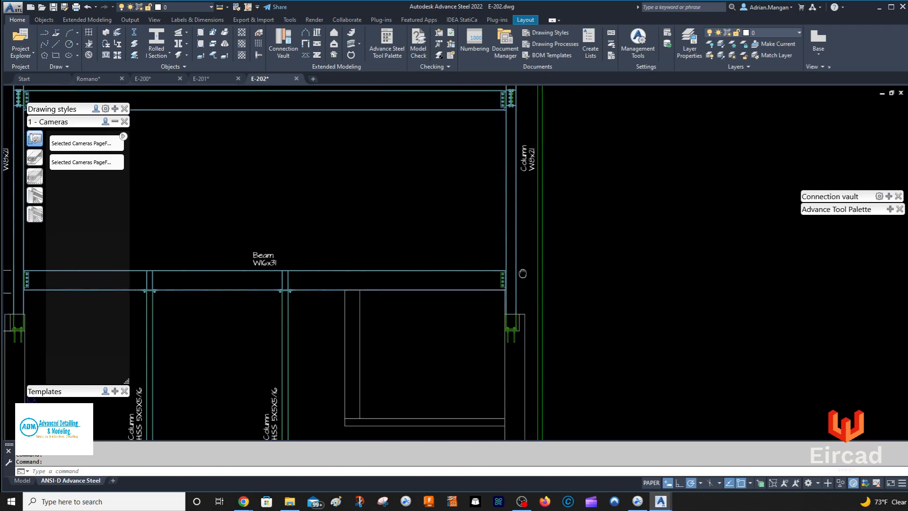
scroll(255, 124, up, 10)
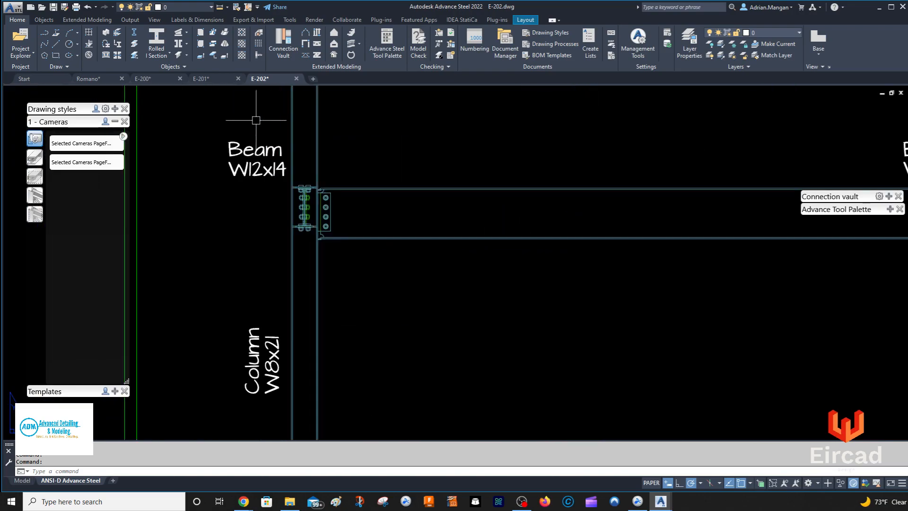
scroll(251, 130, down, 3)
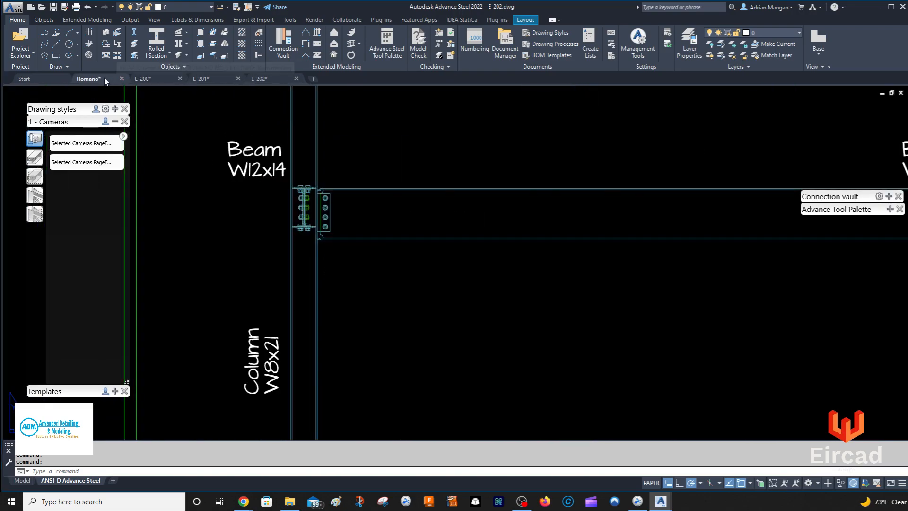
click(89, 78)
shift+middle_drag(529, 228, 528, 234)
scroll(518, 173, up, 4)
mouse_move(518, 178)
middle_down()
mouse_move(492, 314)
mouse_move(440, 312)
mouse_move(475, 262)
mouse_move(471, 272)
middle_up()
scroll(496, 296, down, 4)
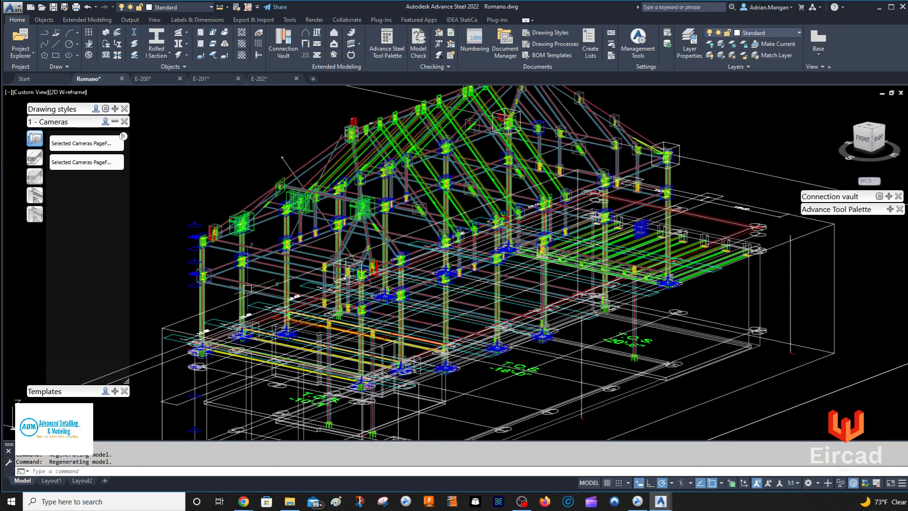
scroll(183, 265, up, 3)
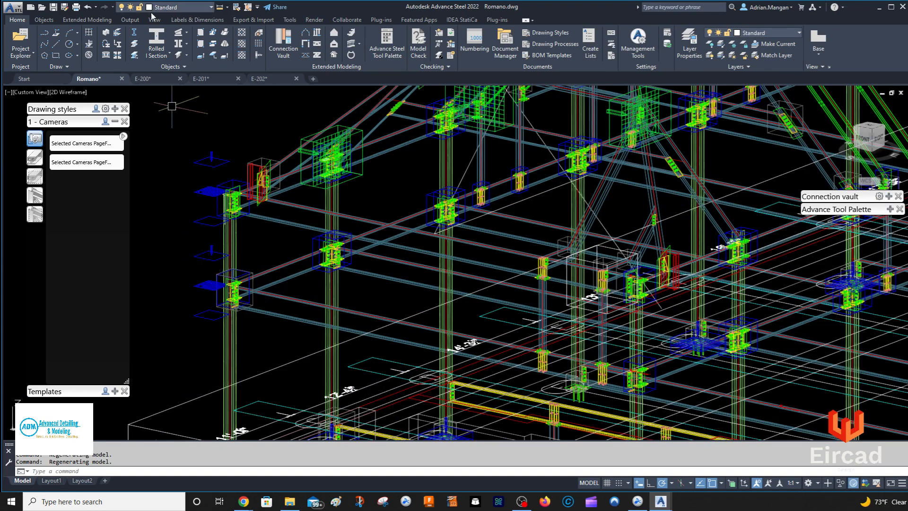
Step: Open the up-to-date detail drawings E-100, E-101, E-200, E-202 and E-300 together from the Document Manager
click(127, 19)
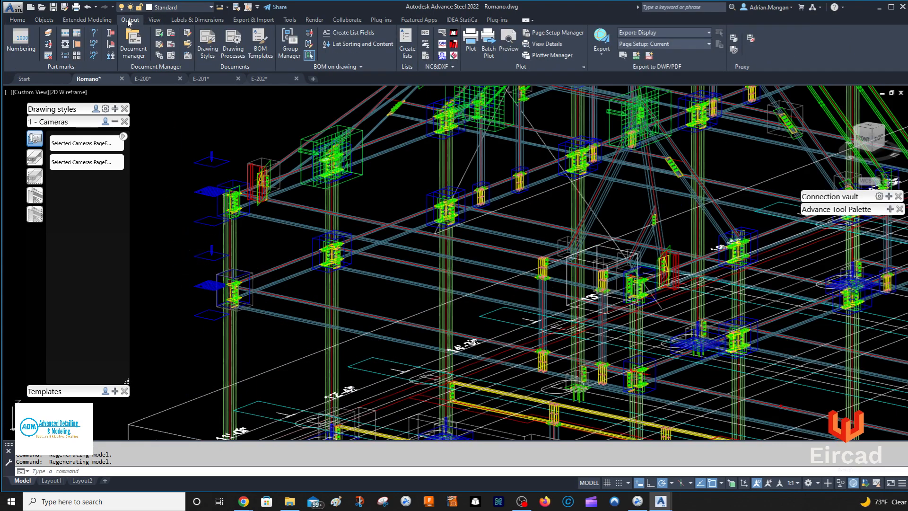
click(134, 44)
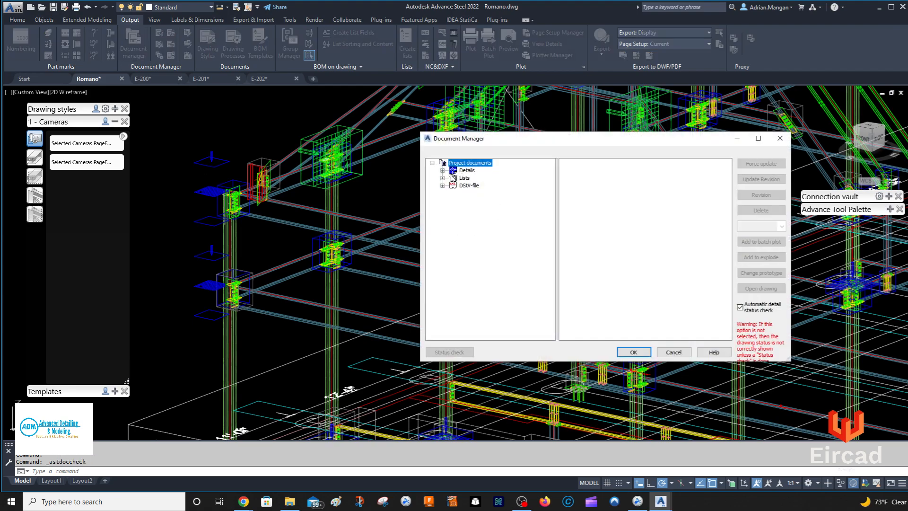
click(443, 170)
click(453, 193)
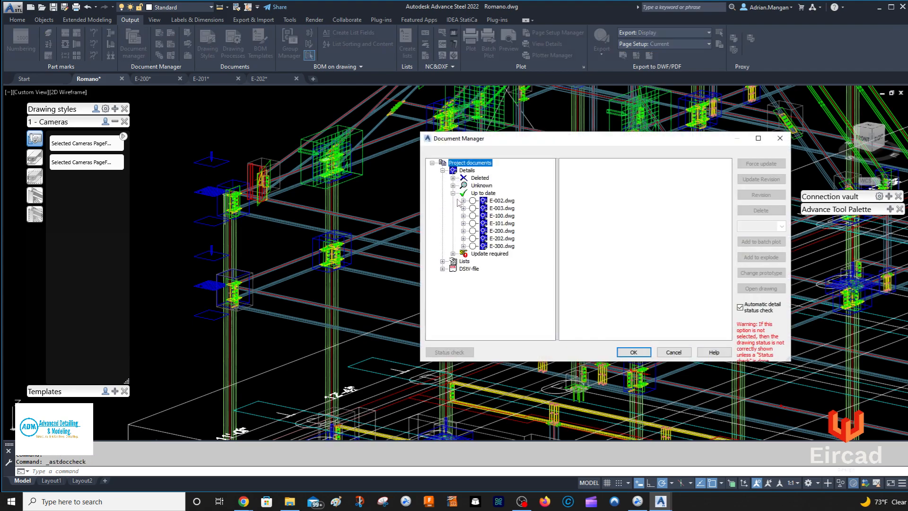
click(502, 216)
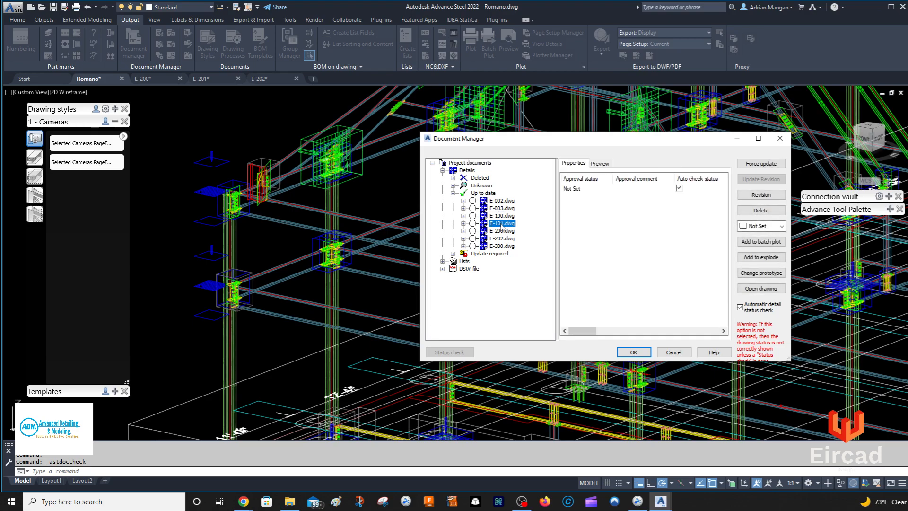
shift+click(501, 246)
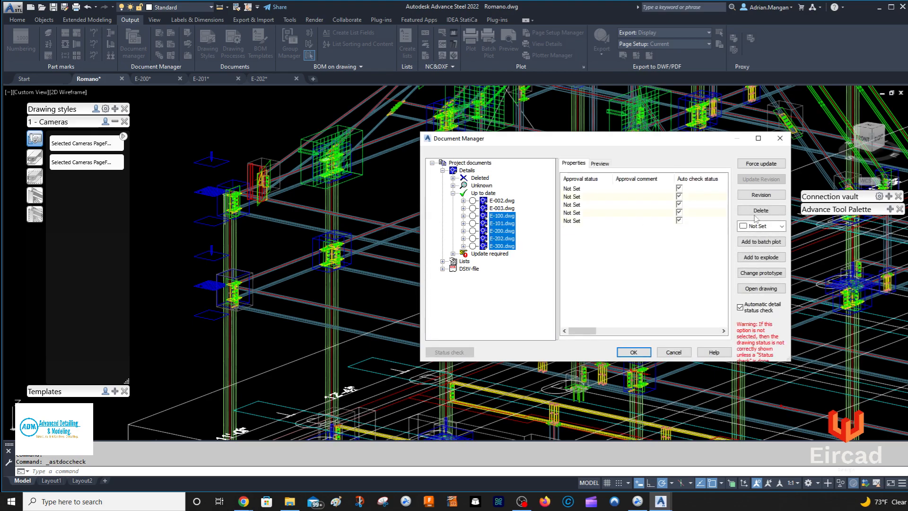
click(753, 289)
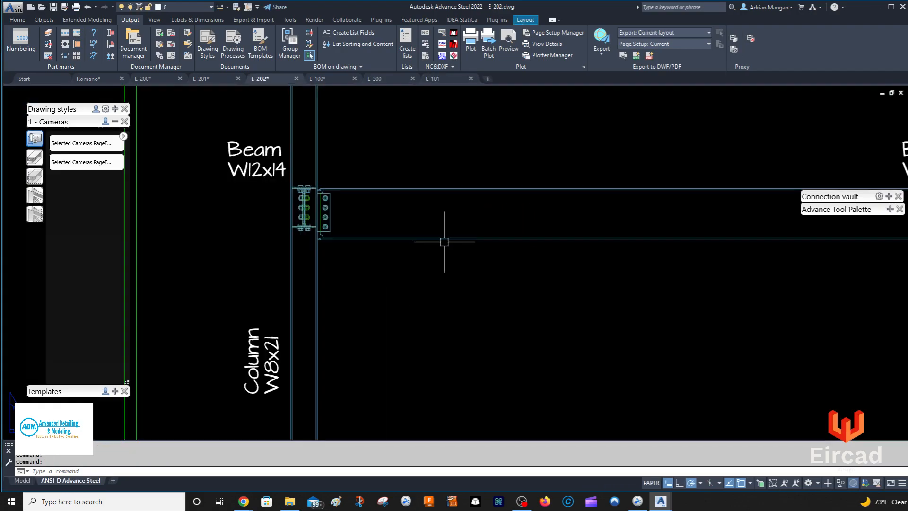
Step: Arrange the open drawings in numerical order, placing E-100 and E-101 ahead of E-200, and check the E-101 sheet
drag(336, 78, 177, 78)
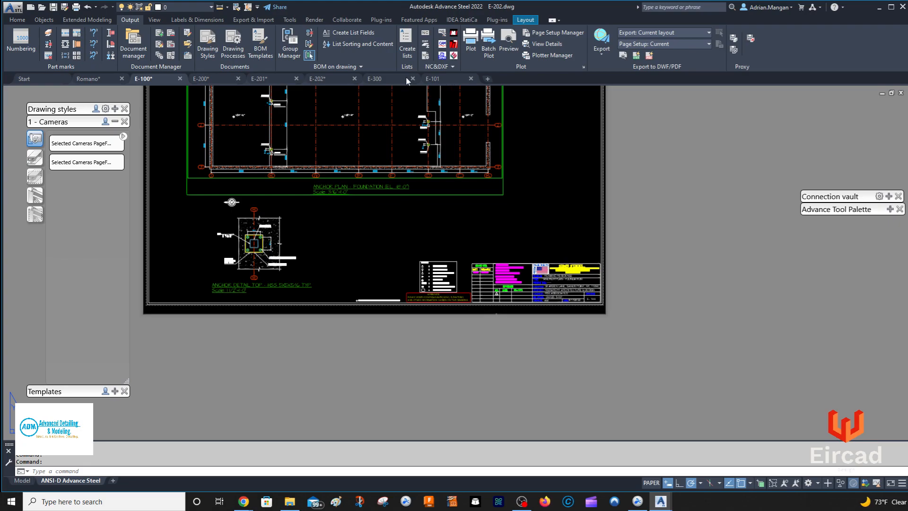
click(413, 79)
drag(373, 75, 213, 85)
scroll(356, 246, up, 5)
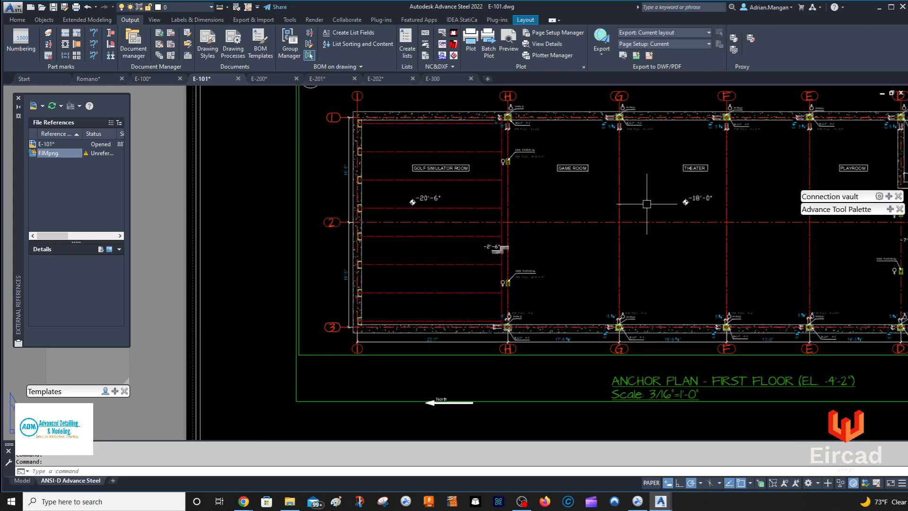
scroll(658, 197, down, 5)
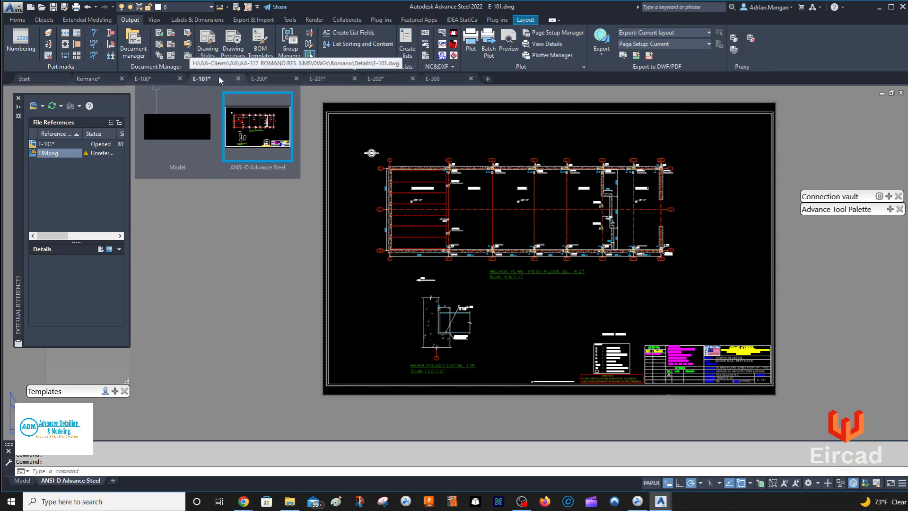
Step: Switch to the Romano model and examine the cameras stacked at the corner column's base and foundation levels
click(97, 79)
scroll(368, 271, down, 7)
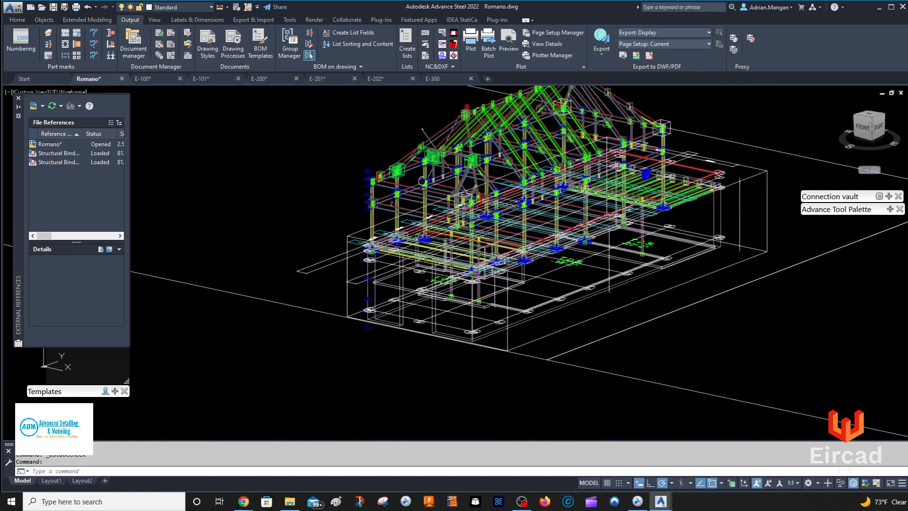
scroll(325, 246, up, 5)
scroll(458, 258, up, 6)
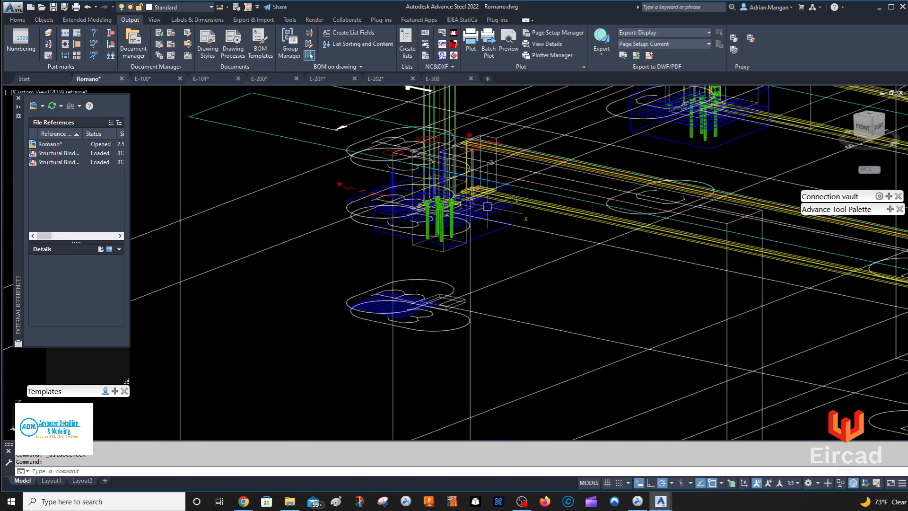
scroll(487, 212, down, 3)
scroll(487, 212, down, 3)
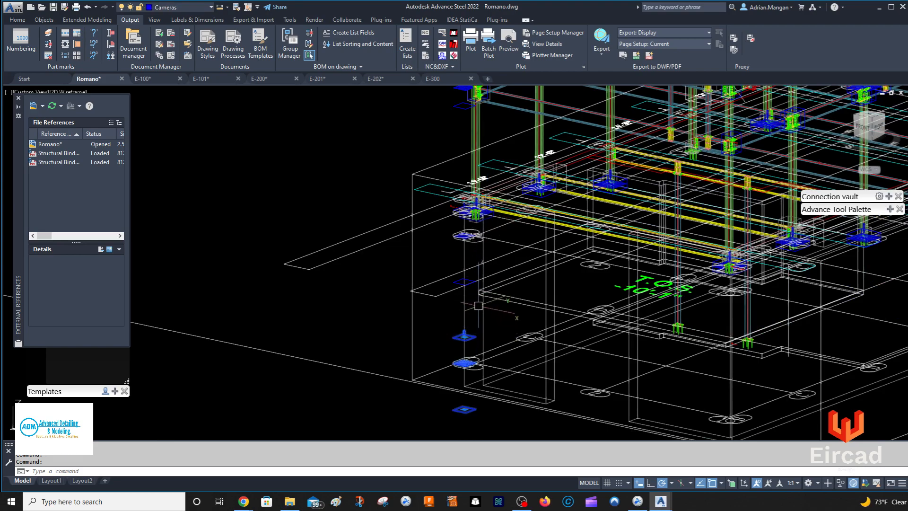
scroll(478, 220, up, 3)
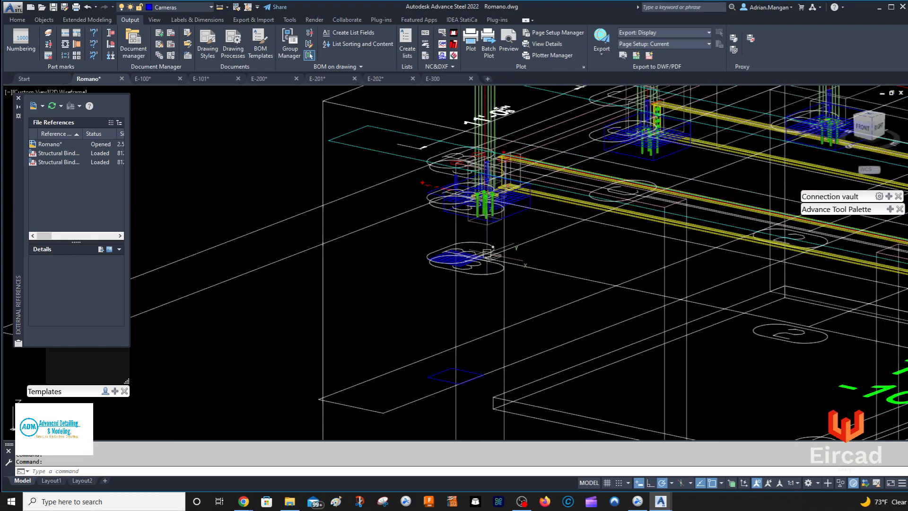
scroll(453, 260, up, 4)
scroll(449, 264, down, 4)
scroll(563, 215, down, 4)
middle_drag(562, 236, 565, 301)
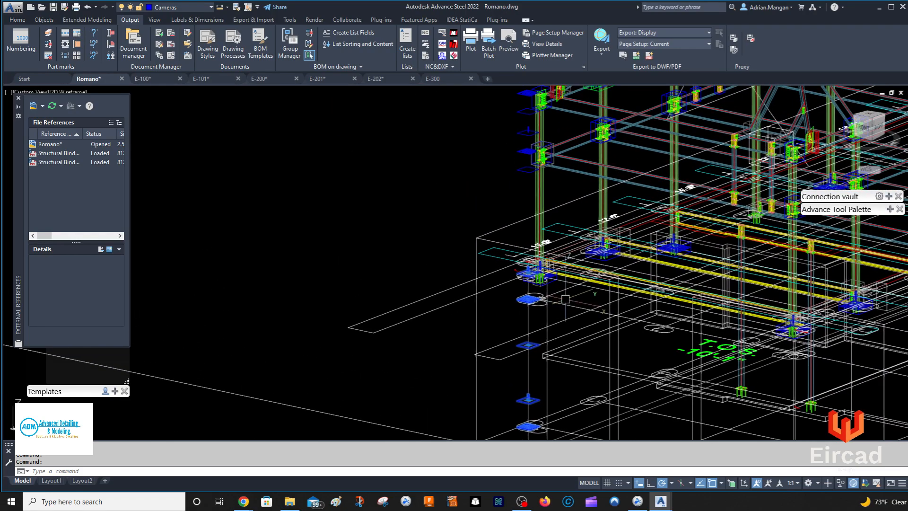
scroll(563, 267, up, 3)
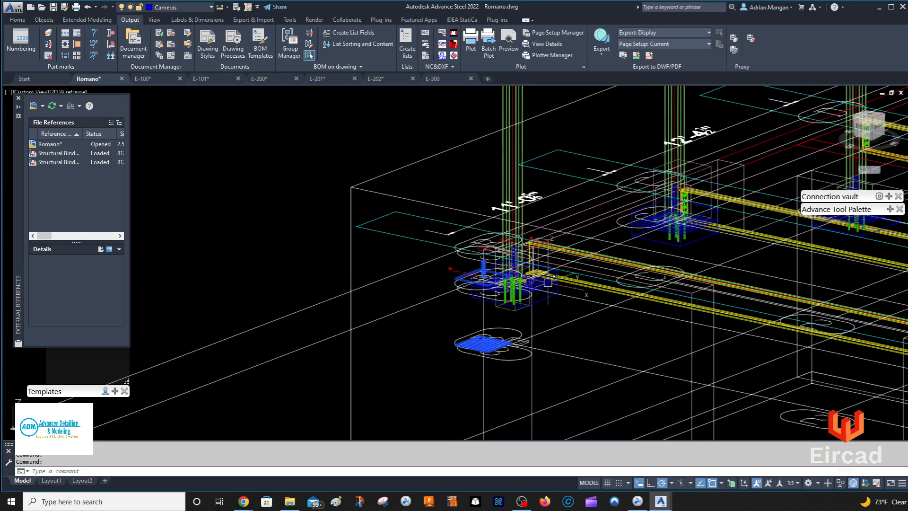
scroll(580, 233, down, 5)
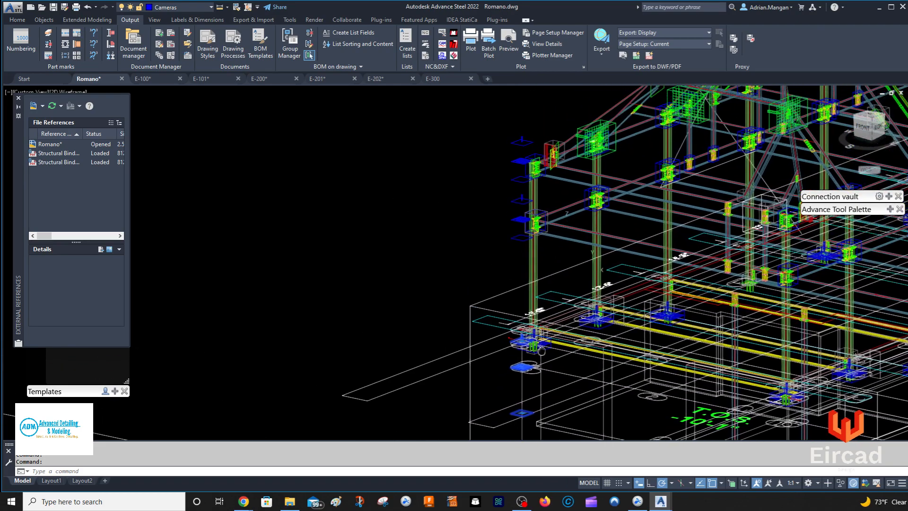
scroll(517, 298, up, 5)
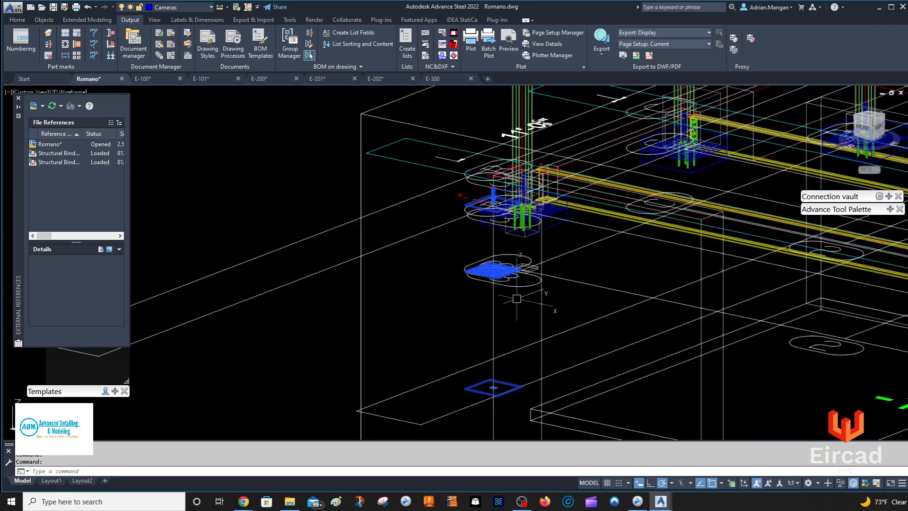
scroll(504, 271, down, 4)
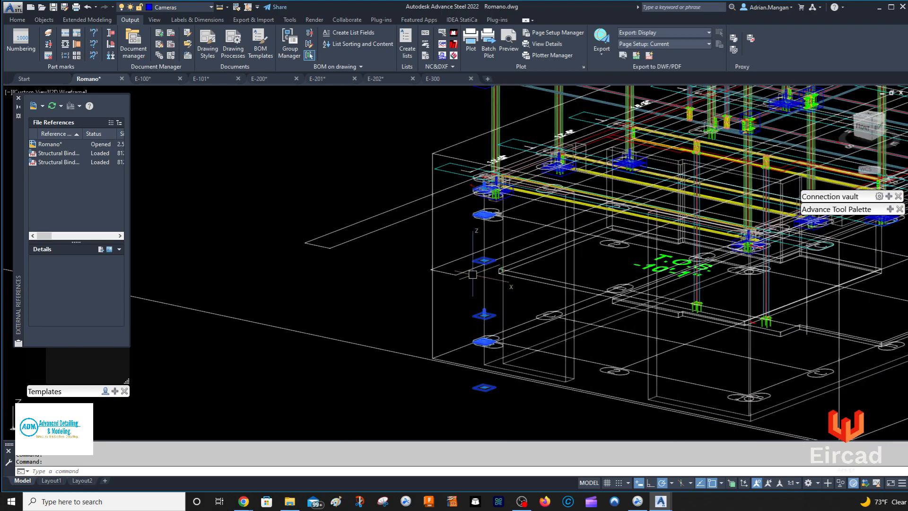
Step: Open the Advance Properties of the selected first-floor anchor plan camera at the corner column base
scroll(481, 339, up, 2)
scroll(496, 281, up, 2)
middle_drag(495, 281, 502, 403)
scroll(515, 252, down, 4)
scroll(501, 193, up, 4)
scroll(491, 192, up, 2)
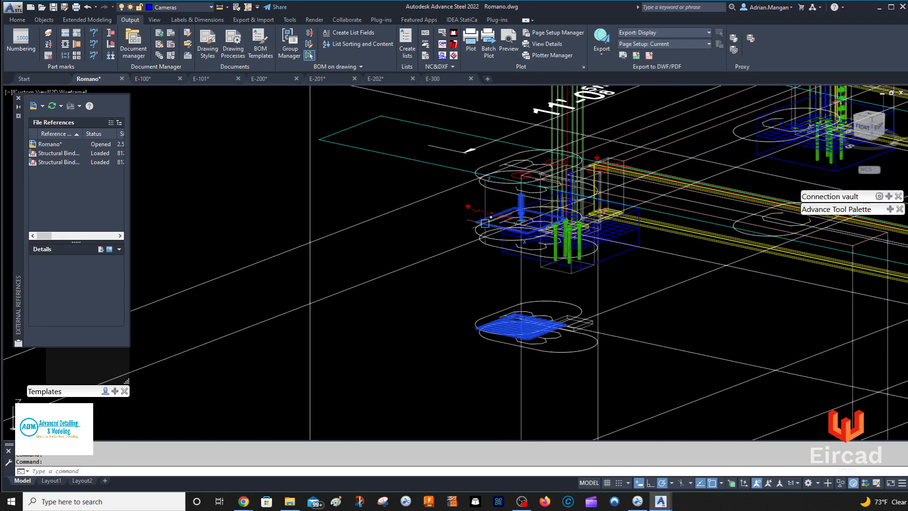
right_click(505, 199)
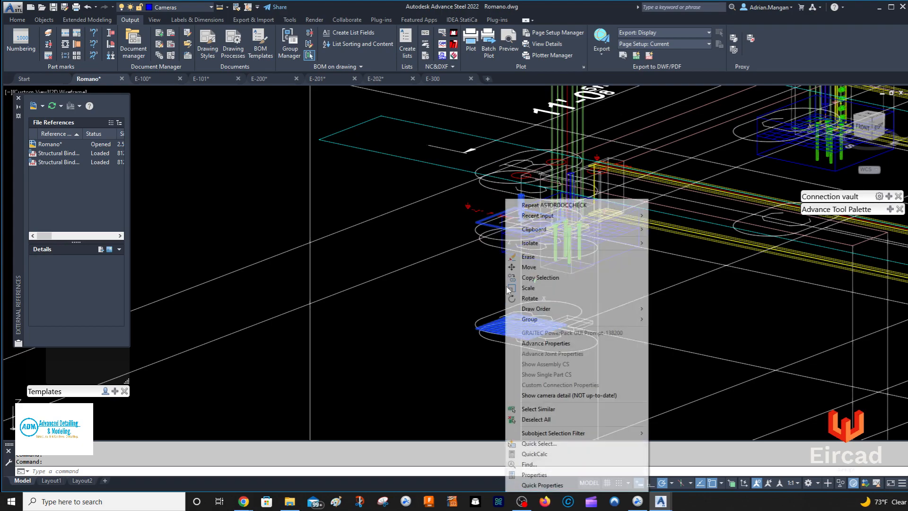
click(560, 344)
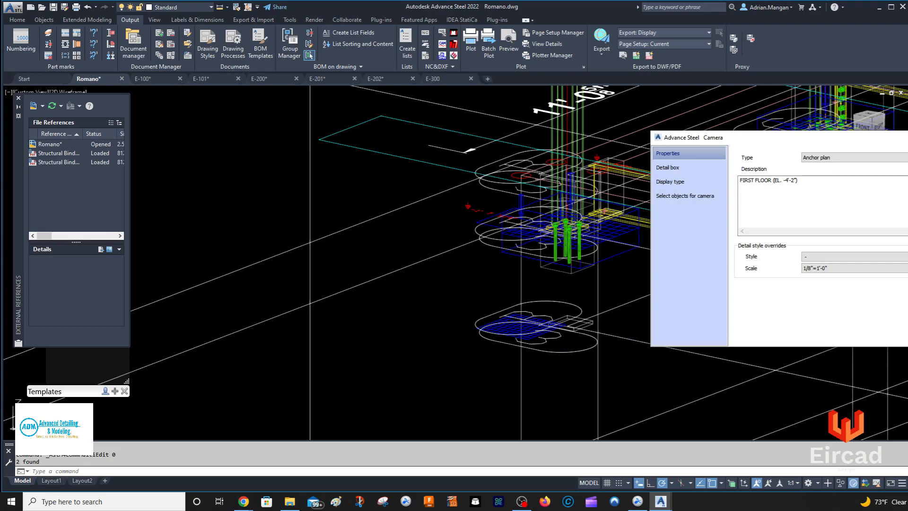
Step: Close the camera properties and select the two anchor plan cameras below the corner column
key(Escape)
click(501, 314)
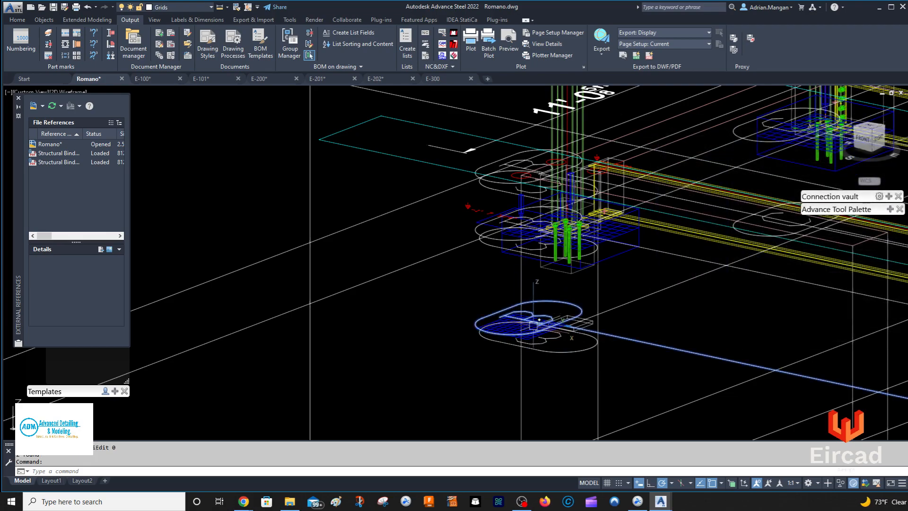
scroll(526, 307, down, 4)
middle_drag(526, 306, 520, 269)
key(Escape)
scroll(508, 275, up, 7)
click(507, 283)
scroll(506, 283, down, 7)
middle_drag(521, 325, 545, 250)
scroll(543, 287, up, 2)
scroll(531, 371, down, 4)
middle_drag(517, 332, 507, 304)
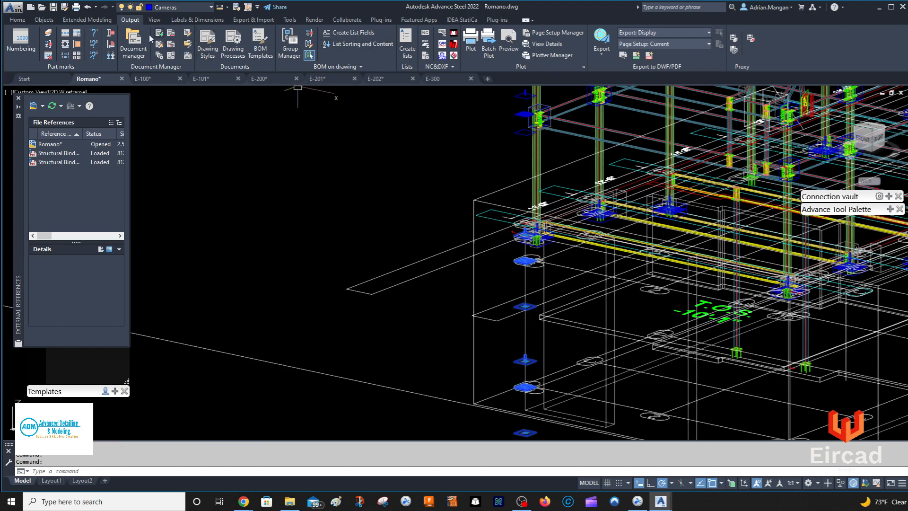
Step: Create a new layer named Cameras Anchor based on the Cameras Plan layer
click(24, 19)
double_click(699, 39)
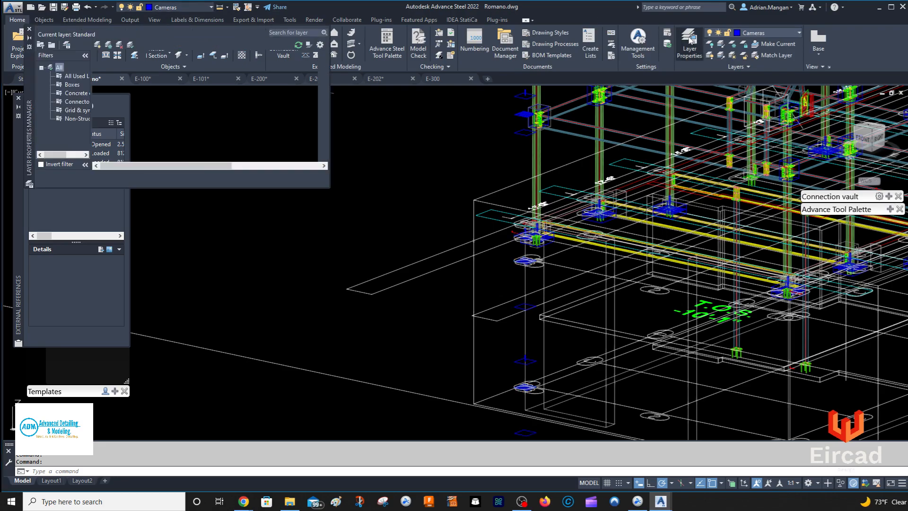
click(693, 43)
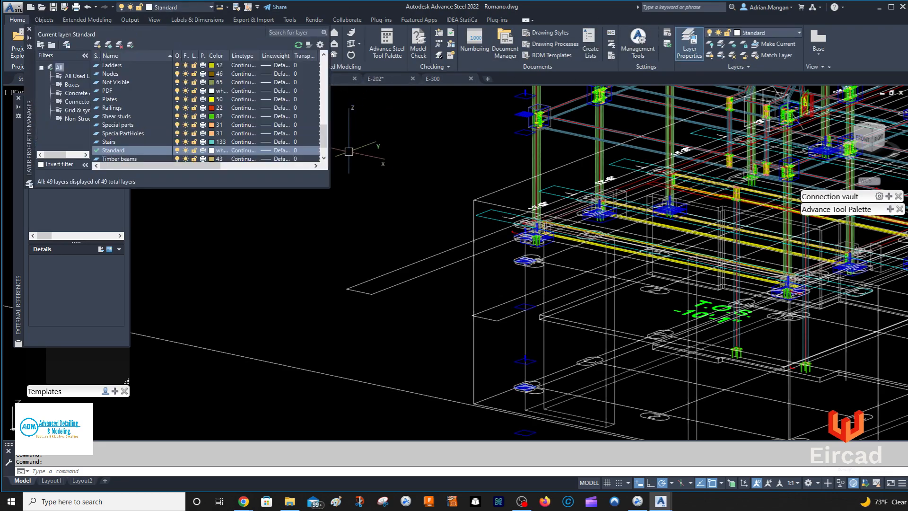
scroll(194, 90, up, 9)
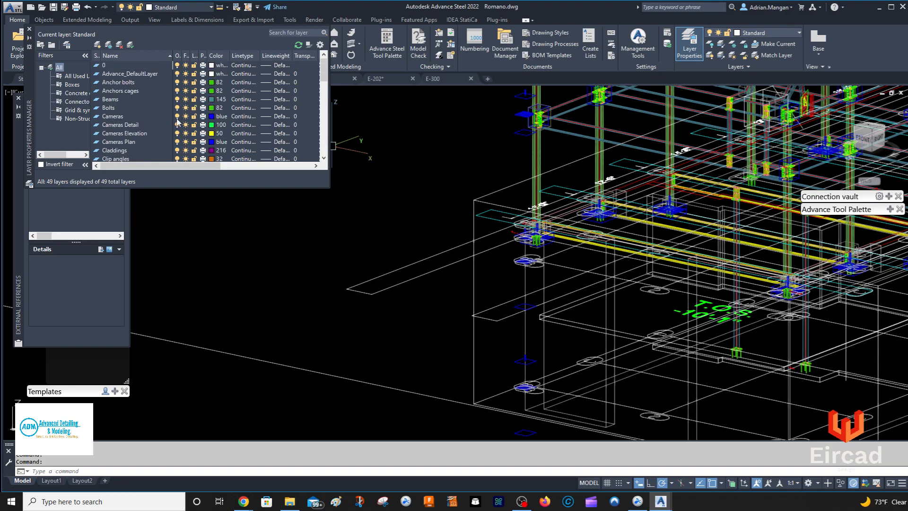
click(117, 143)
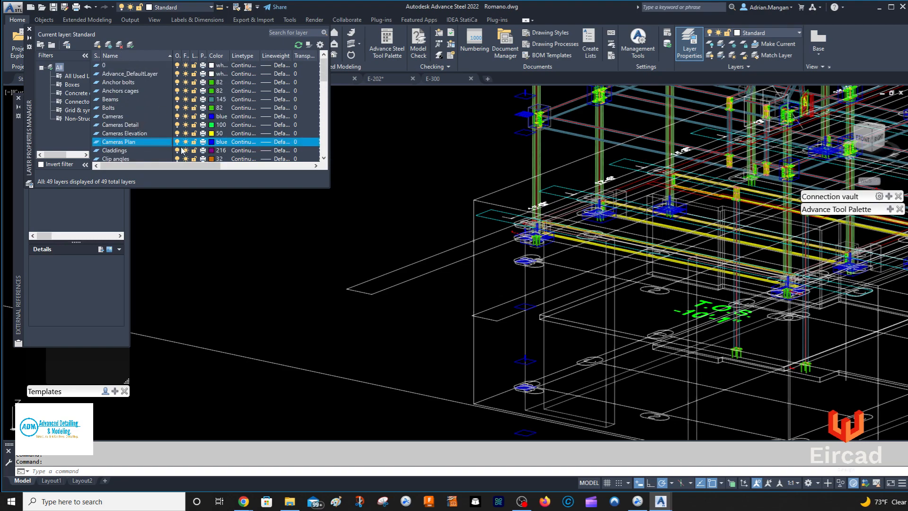
click(97, 45)
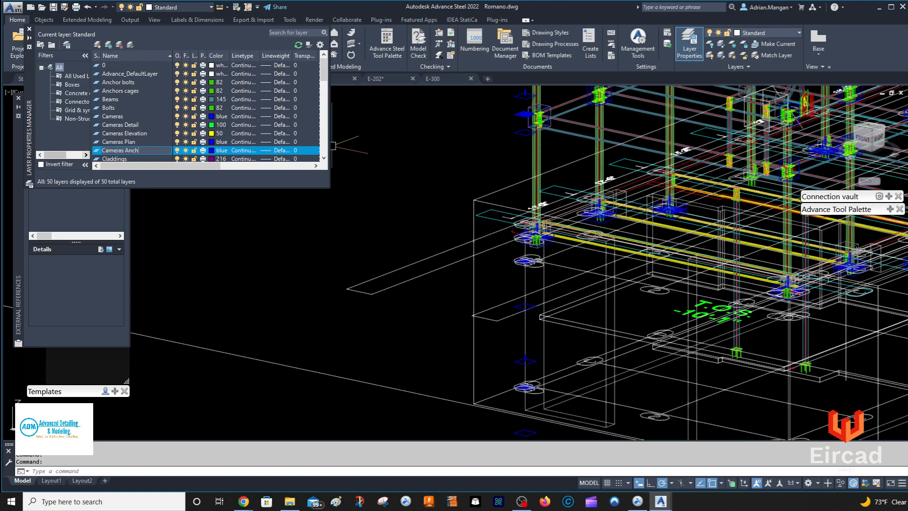
Step: Set the Cameras Anchor layer's color to index color 210
click(220, 150)
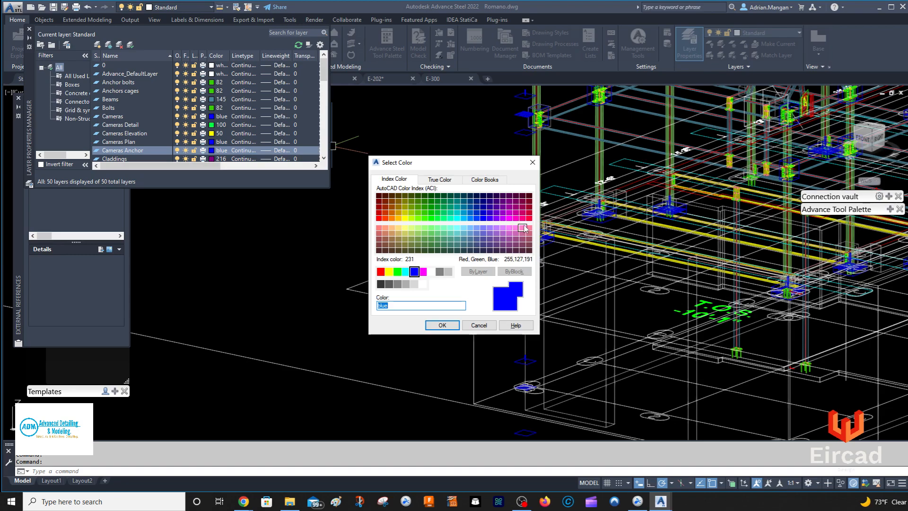
click(510, 214)
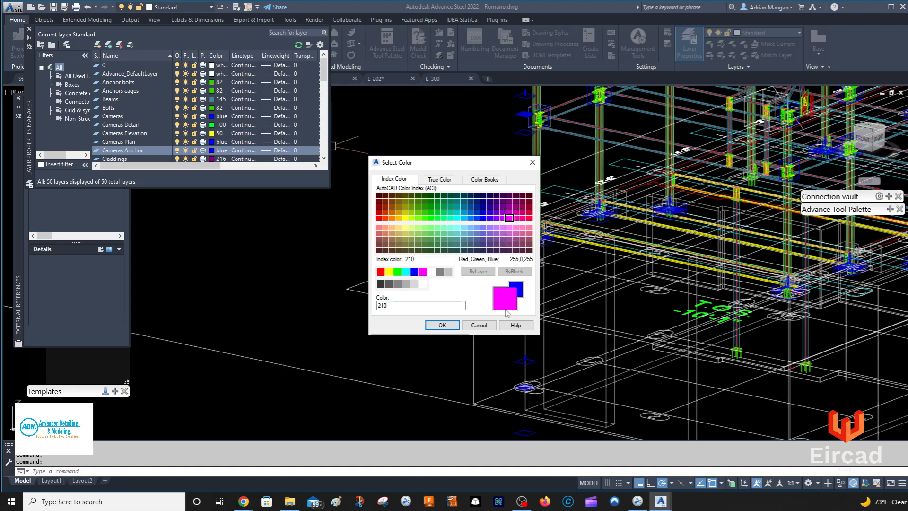
click(445, 326)
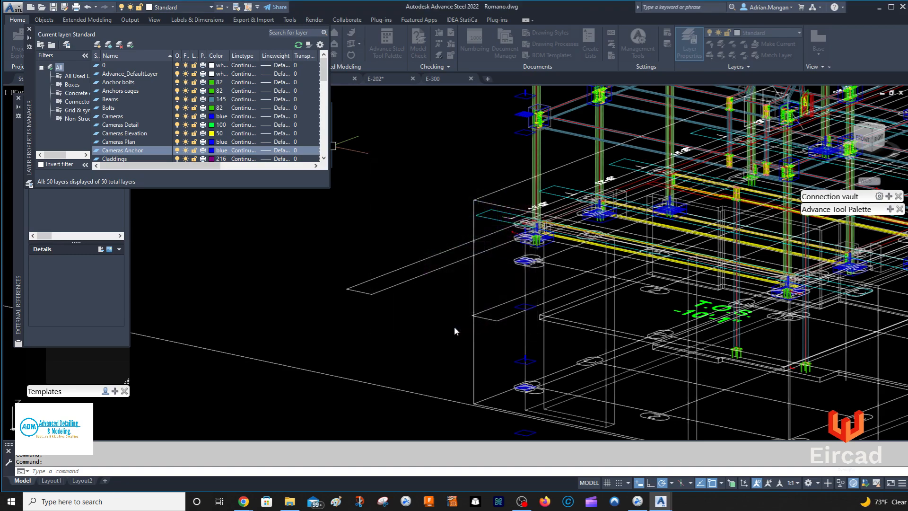
Step: Move the two lower anchor plan cameras at the corner column to the Cameras Anchor layer
click(526, 302)
click(519, 360)
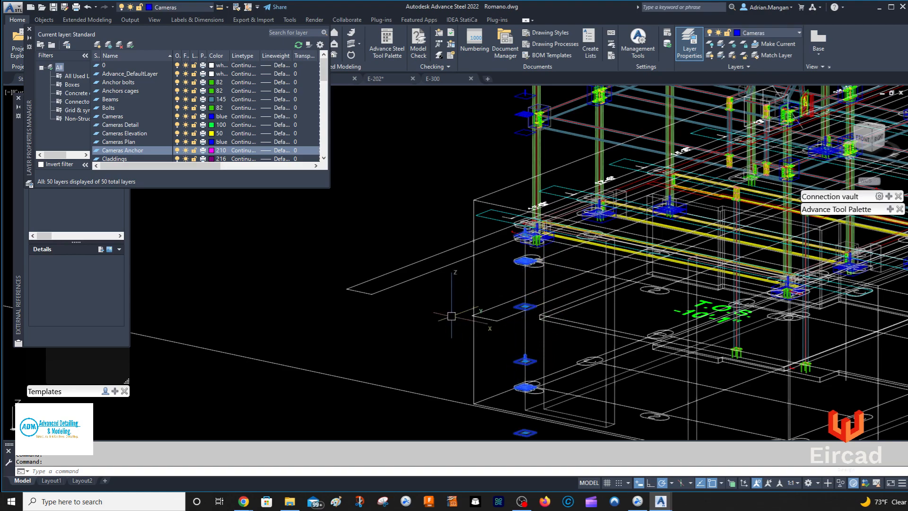
click(29, 28)
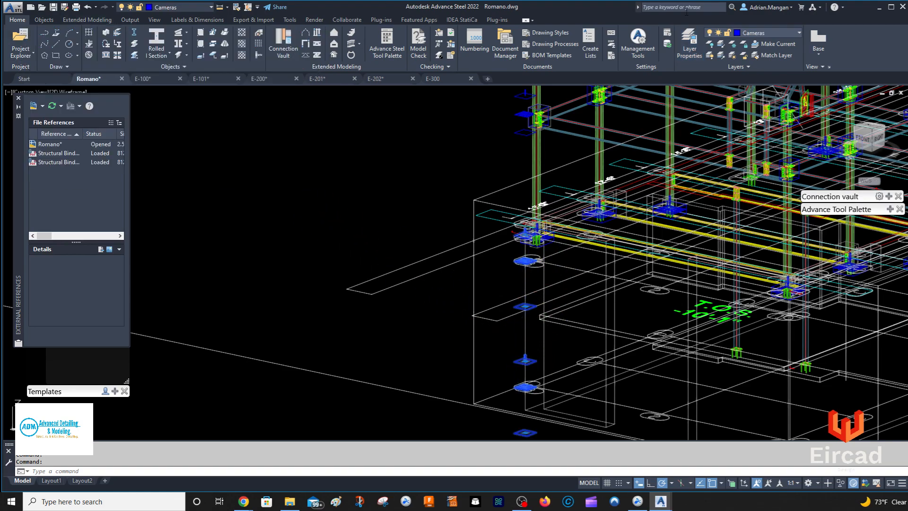
click(770, 31)
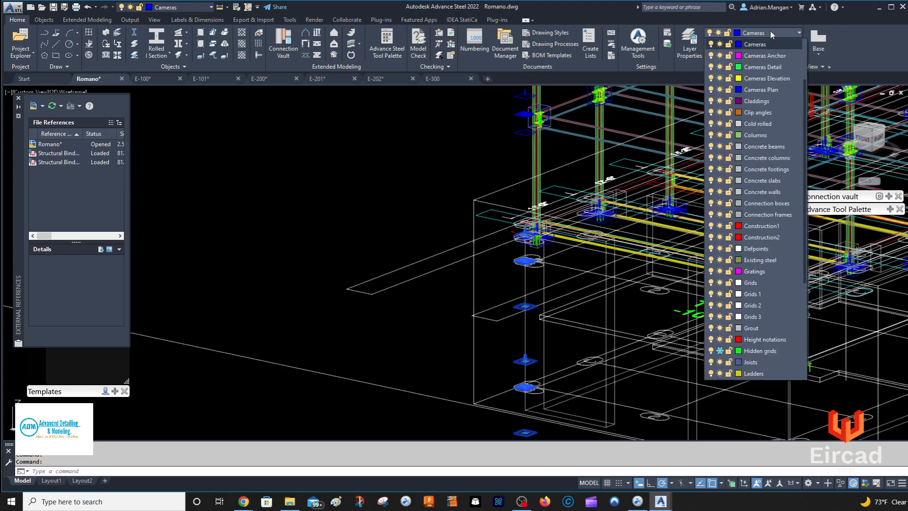
click(774, 129)
key(Escape)
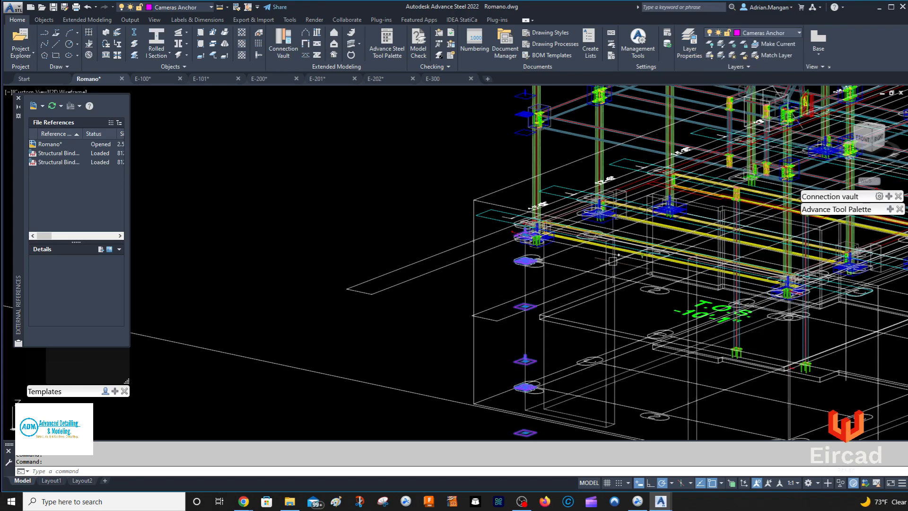
Step: Move the two upper-level plan cameras at the corner column to the Cameras Plan layer
scroll(537, 239, up, 5)
scroll(570, 244, down, 6)
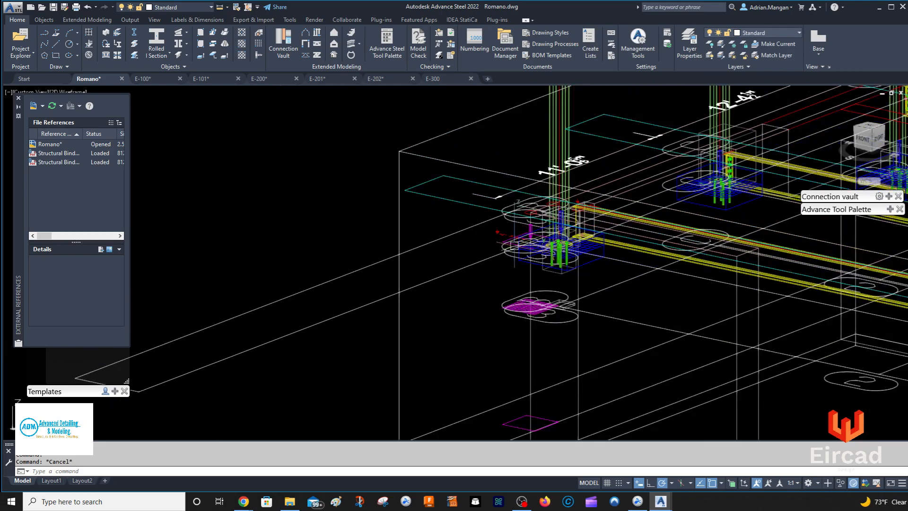
scroll(513, 152, up, 4)
click(511, 179)
middle_drag(523, 137, 531, 227)
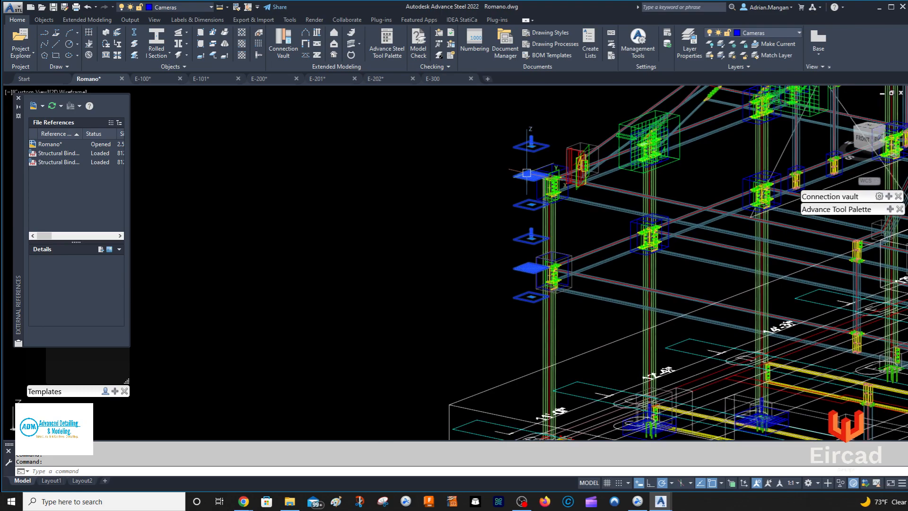
click(789, 32)
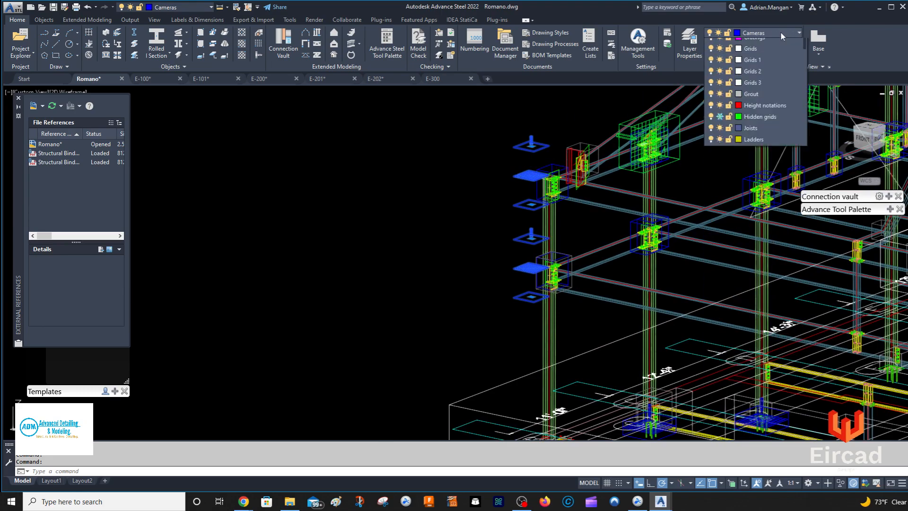
click(770, 95)
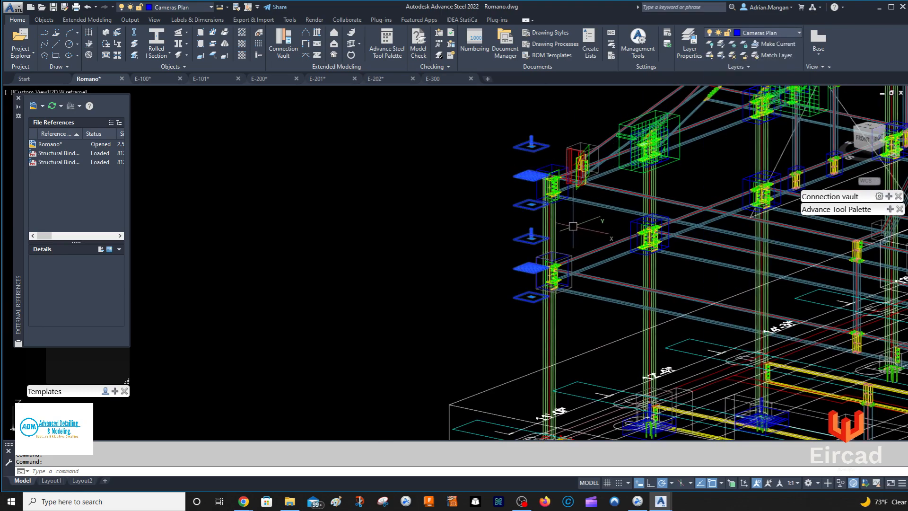
key(Escape)
Step: Copy the lower of the two upper plan cameras straight down to the first-floor beam level, using only the target point's Z
mouse_move(514, 264)
shift+middle_down()
mouse_move(428, 156)
mouse_move(420, 125)
shift+middle_up()
right_click(417, 123)
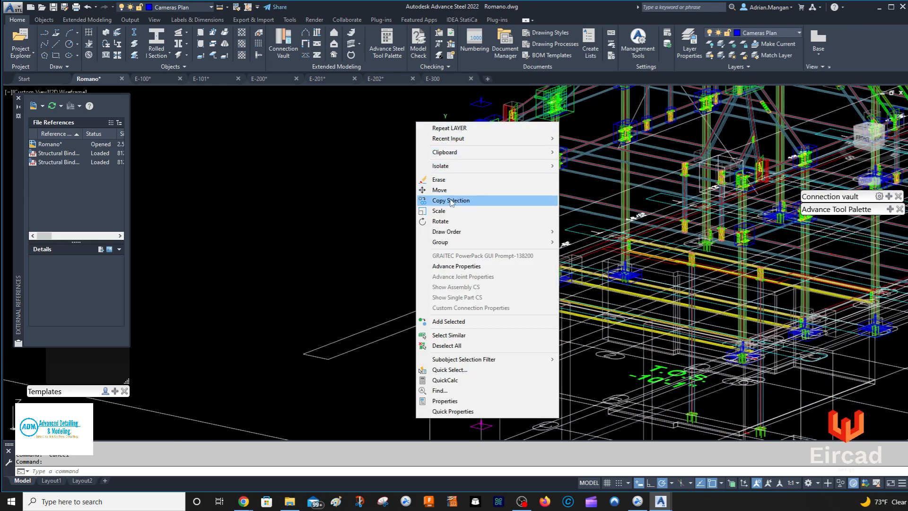
click(451, 200)
click(470, 180)
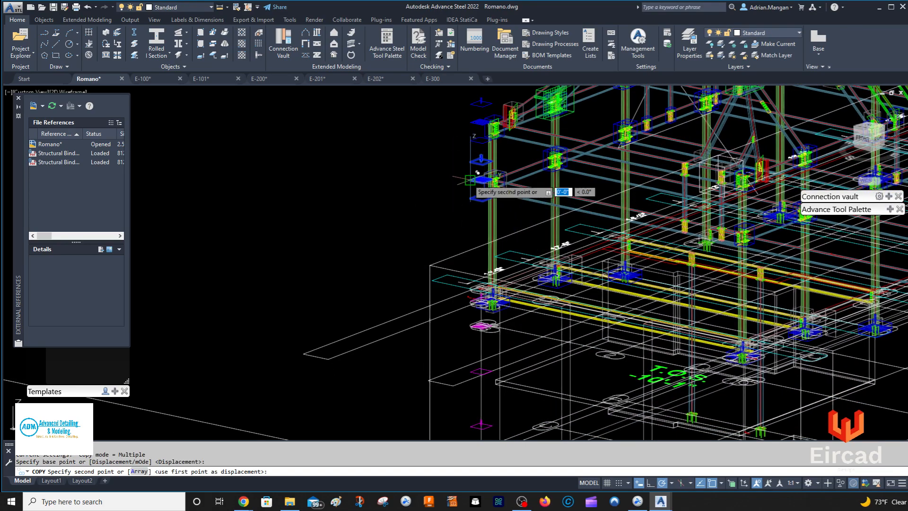
mouse_move(888, 213)
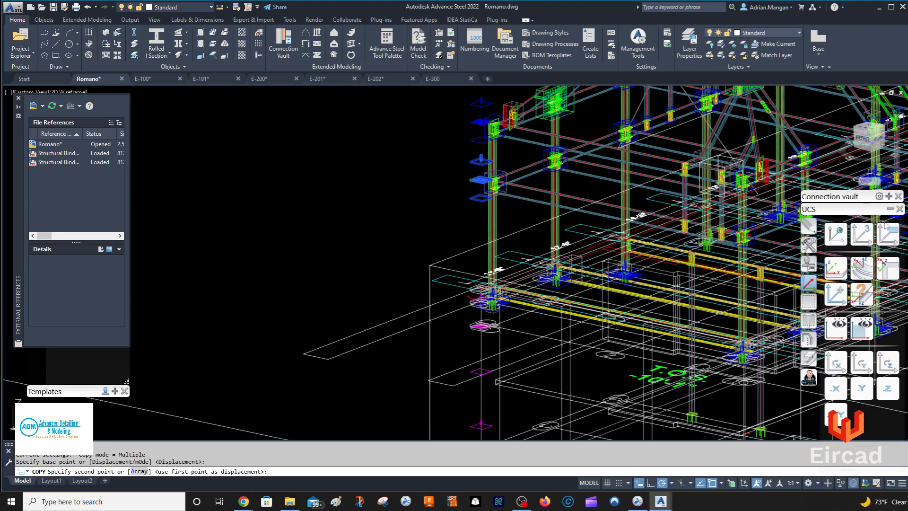
click(887, 392)
scroll(473, 291, up, 5)
scroll(603, 269, up, 4)
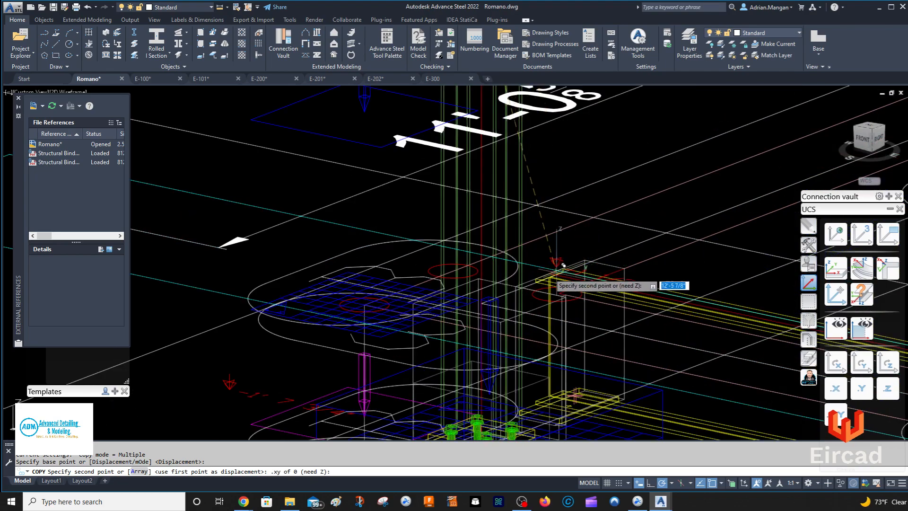
click(592, 269)
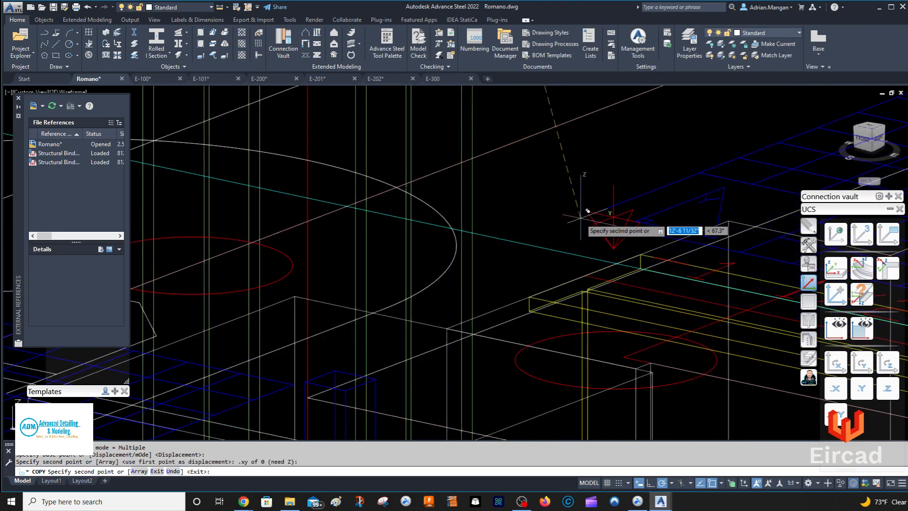
scroll(567, 264, down, 8)
key(Escape)
Step: Set the copied camera's description to FIRST FLOOR (EL. -0'- 1 1/2")
scroll(500, 224, up, 3)
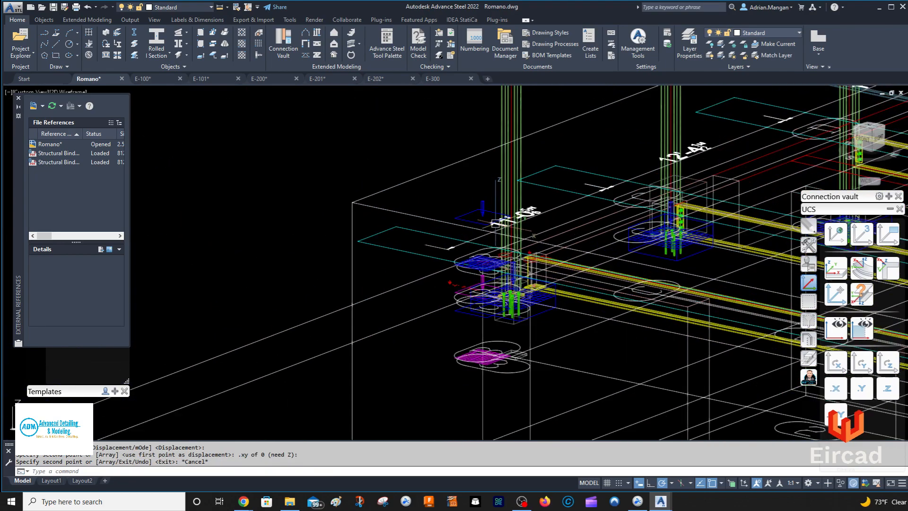
double_click(483, 210)
click(778, 182)
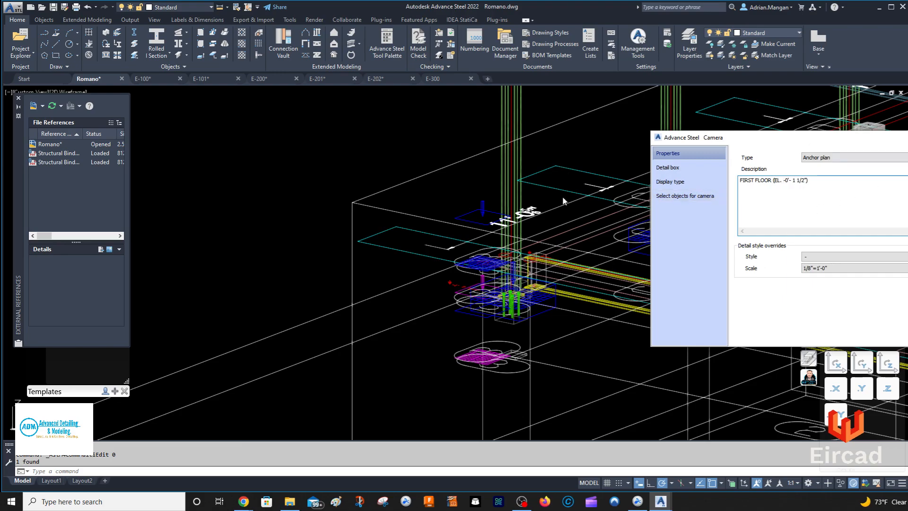
click(907, 138)
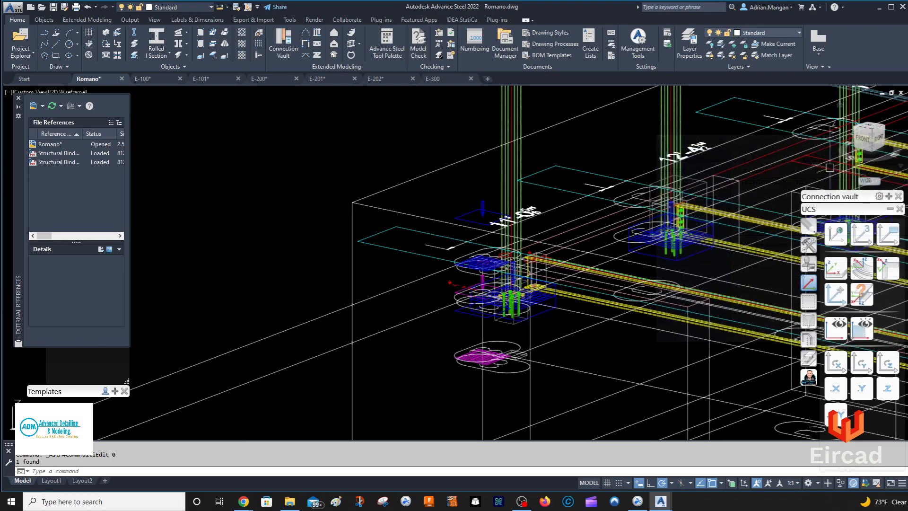
Step: Set the rear depth of the first-floor camera's detail box to 6'
scroll(529, 205, down, 8)
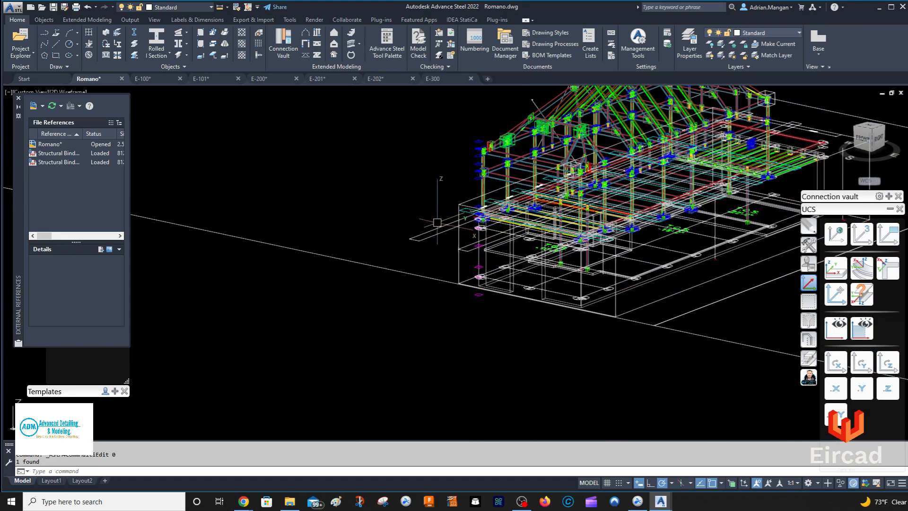
scroll(511, 207, up, 5)
double_click(609, 180)
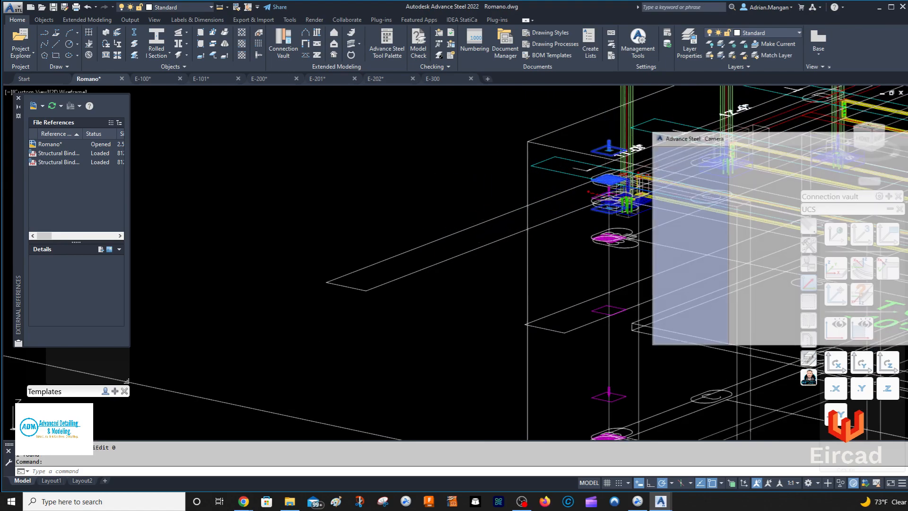
click(696, 169)
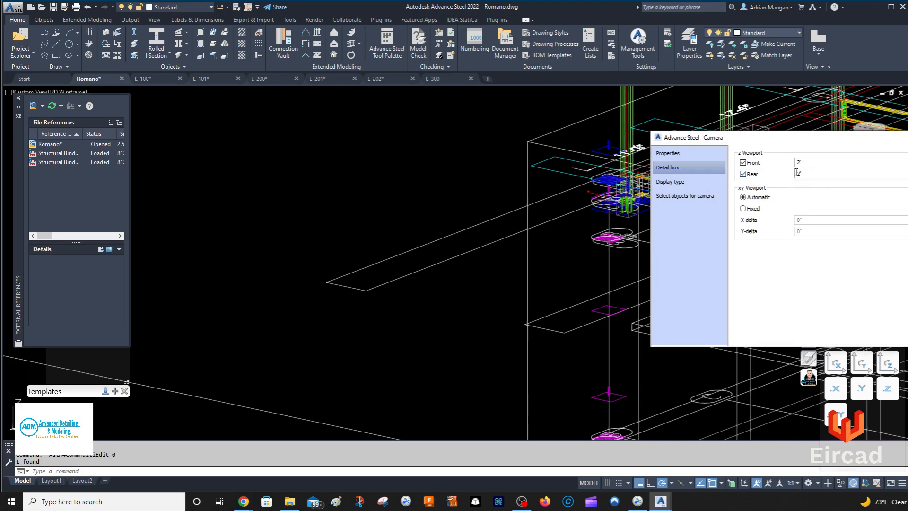
drag(807, 175, 719, 171)
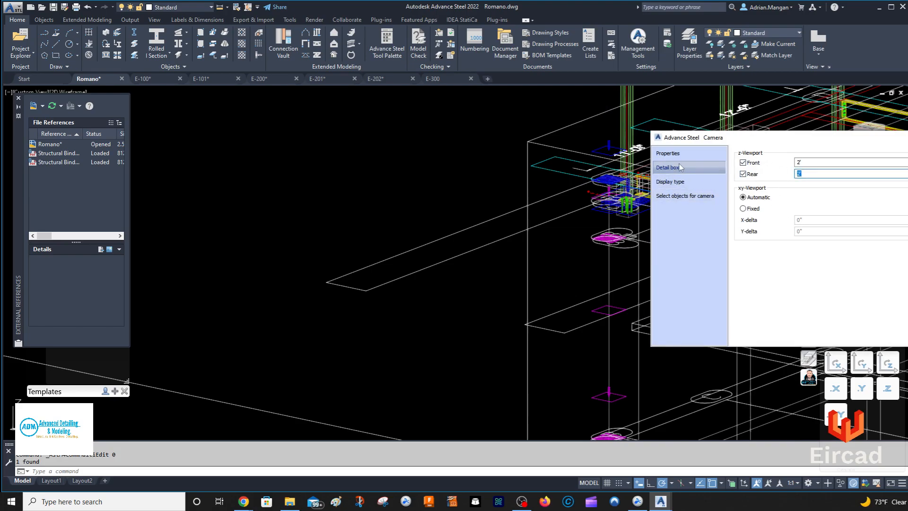
text(6)
click(907, 138)
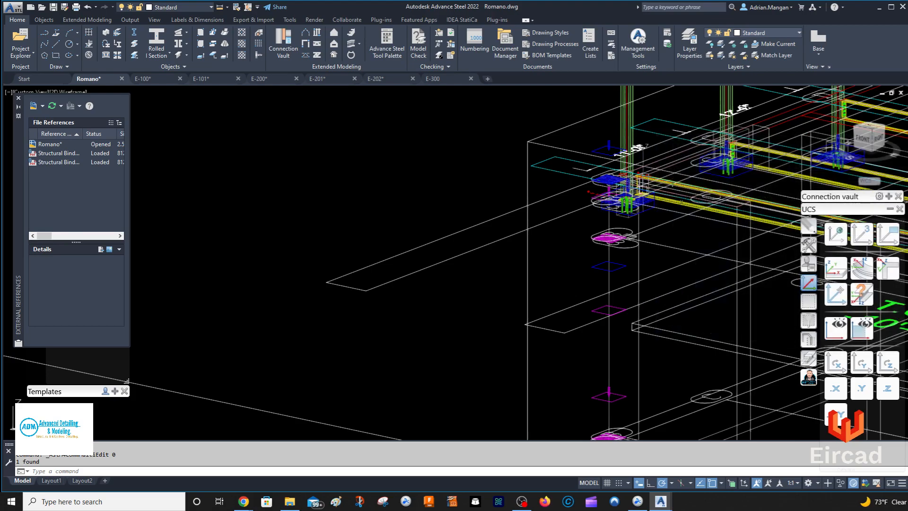
Step: Examine the detail style override options available for the first-floor camera
scroll(369, 224, down, 5)
scroll(448, 223, down, 4)
scroll(355, 196, up, 7)
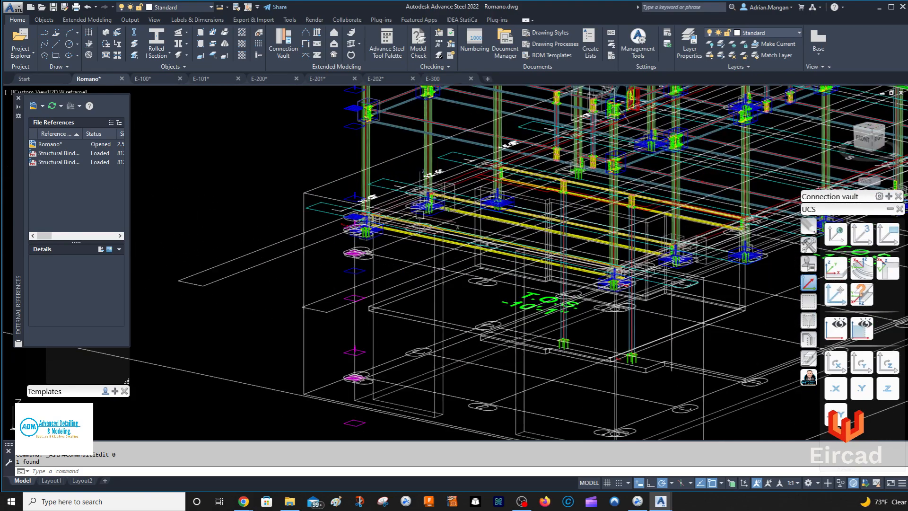
double_click(356, 194)
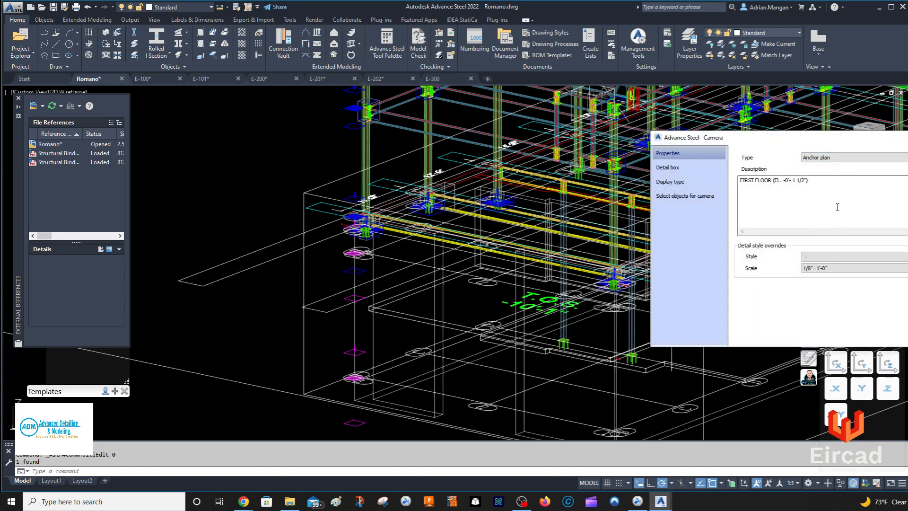
click(825, 260)
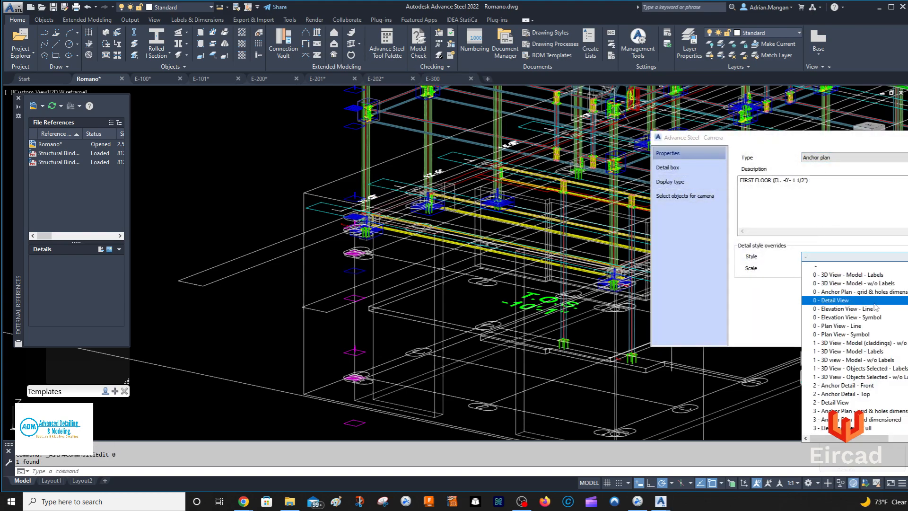
scroll(851, 284, down, 2)
scroll(851, 284, up, 2)
click(832, 257)
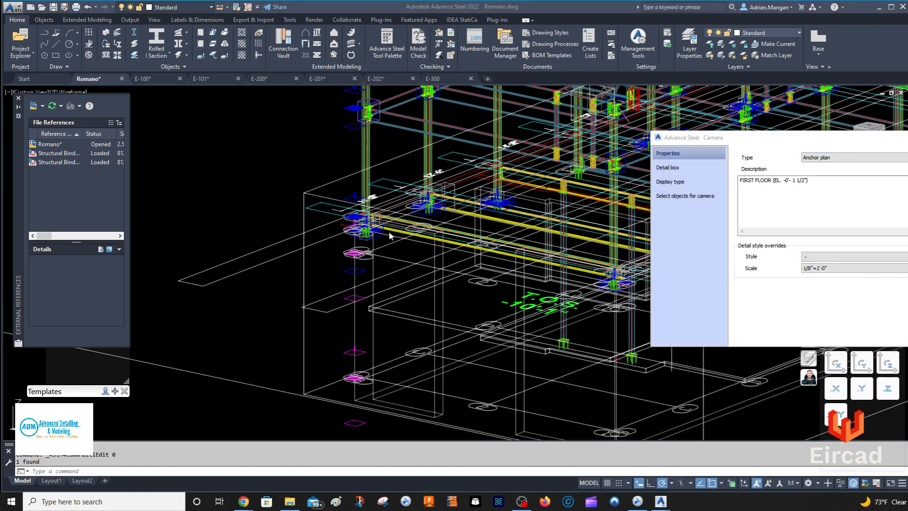
Step: Check the properties of the anchor camera below the first-floor level and of the foundation camera
scroll(344, 253, up, 5)
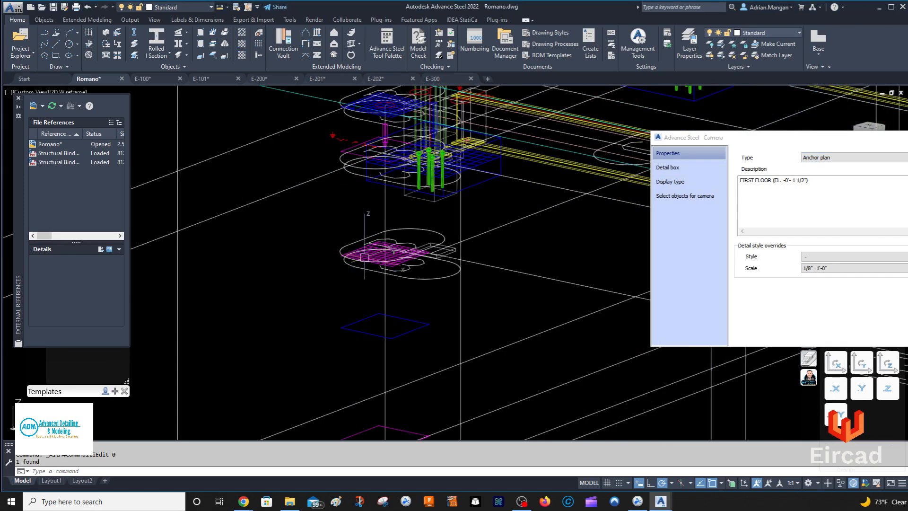
click(367, 255)
double_click(367, 255)
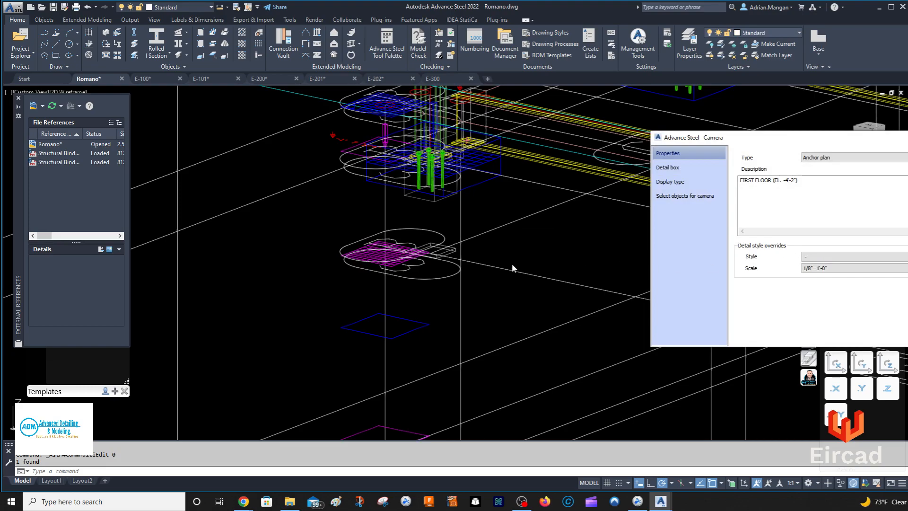
key(Escape)
scroll(455, 266, down, 7)
scroll(442, 293, up, 2)
scroll(443, 292, up, 6)
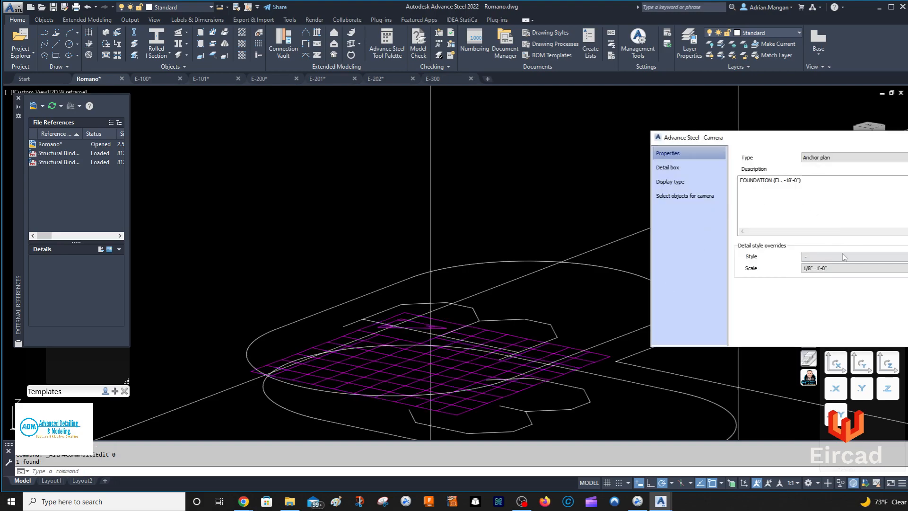
key(Escape)
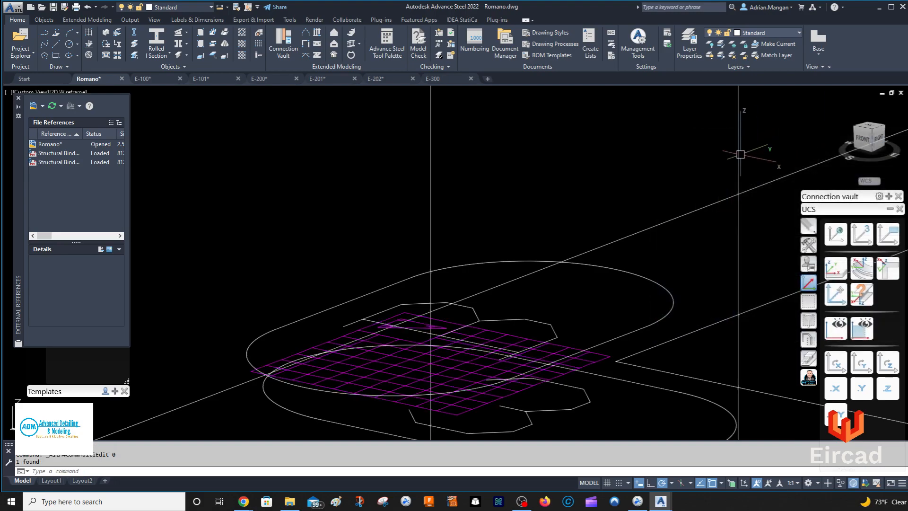
Step: Open the properties of the FIRST FLOOR (EL. -0'- 1 1/2") camera and review its detail box depths
scroll(563, 274, down, 8)
scroll(563, 278, up, 5)
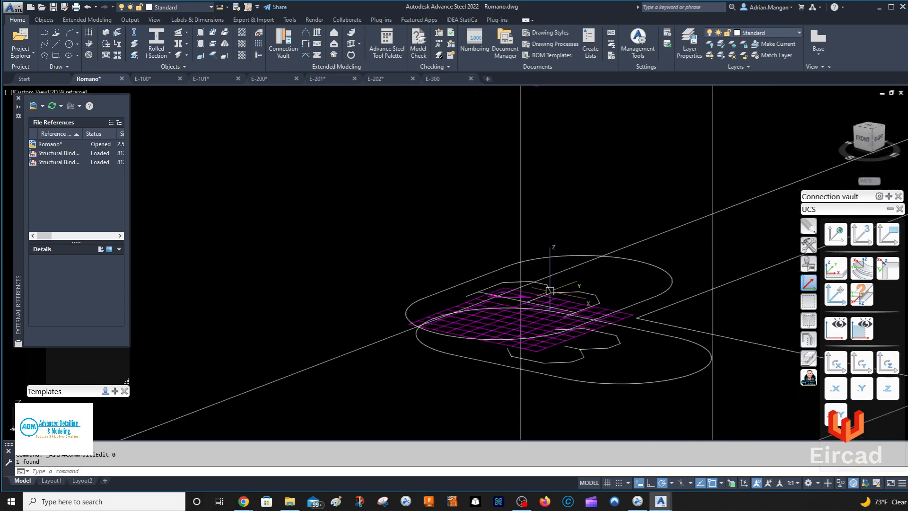
scroll(549, 291, down, 6)
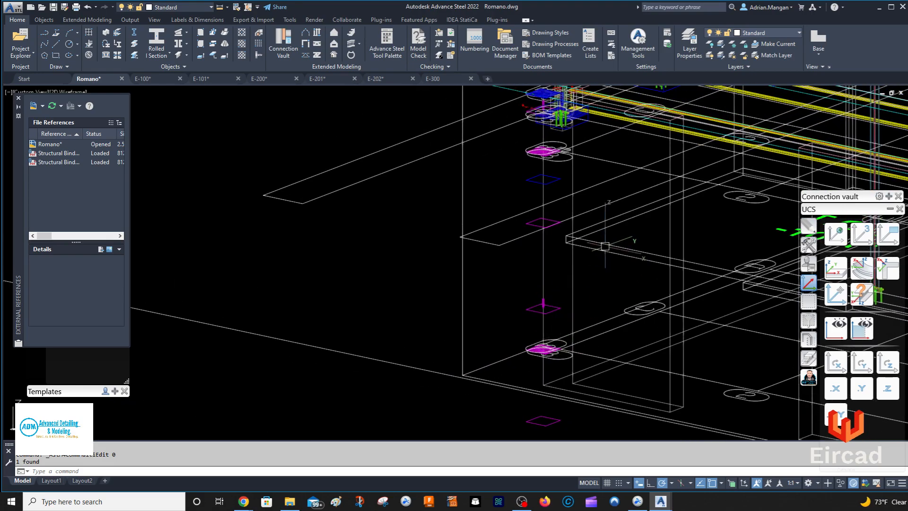
scroll(574, 243, up, 5)
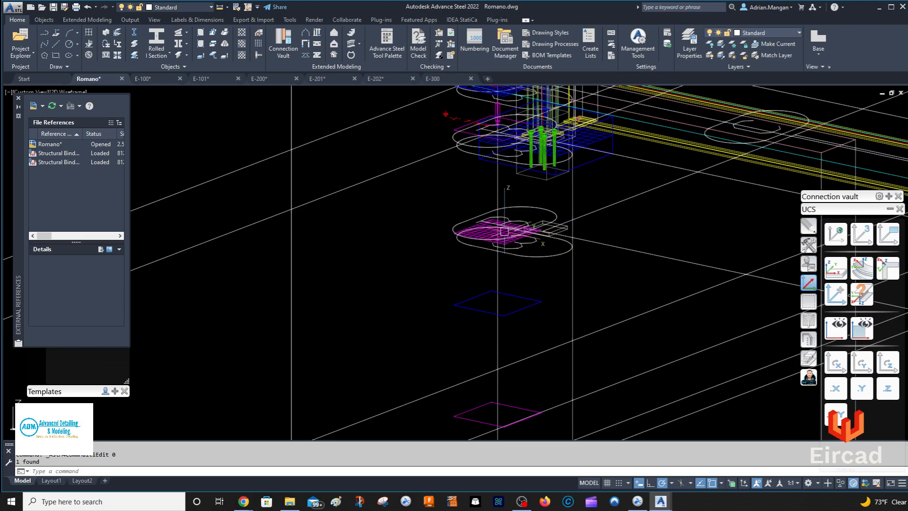
middle_drag(504, 231, 582, 381)
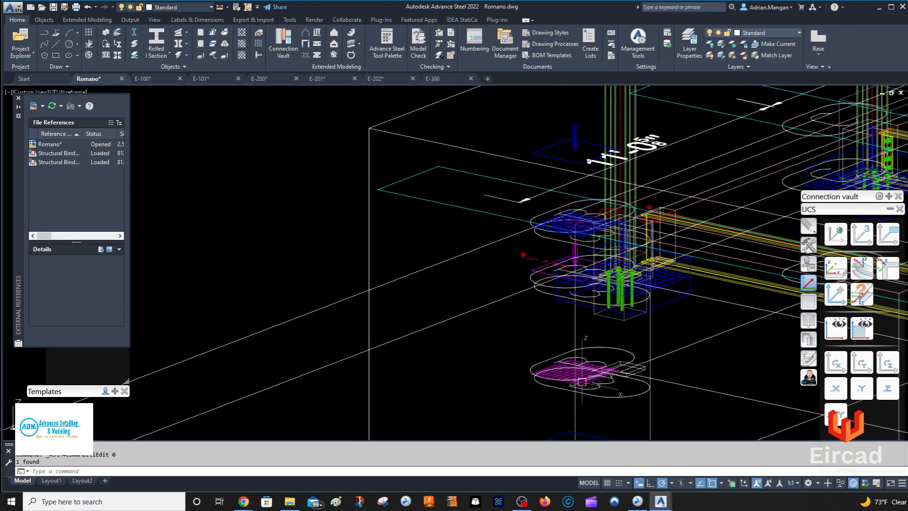
scroll(544, 208, up, 6)
double_click(590, 271)
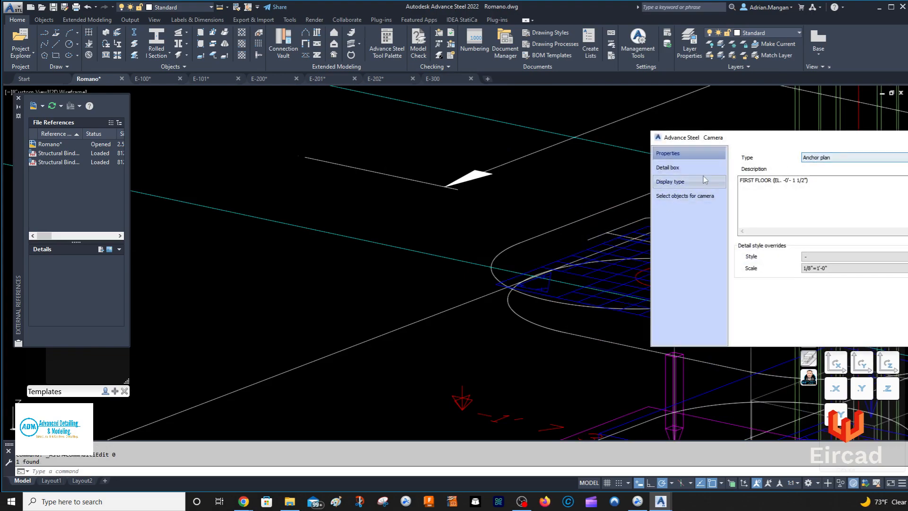
click(698, 165)
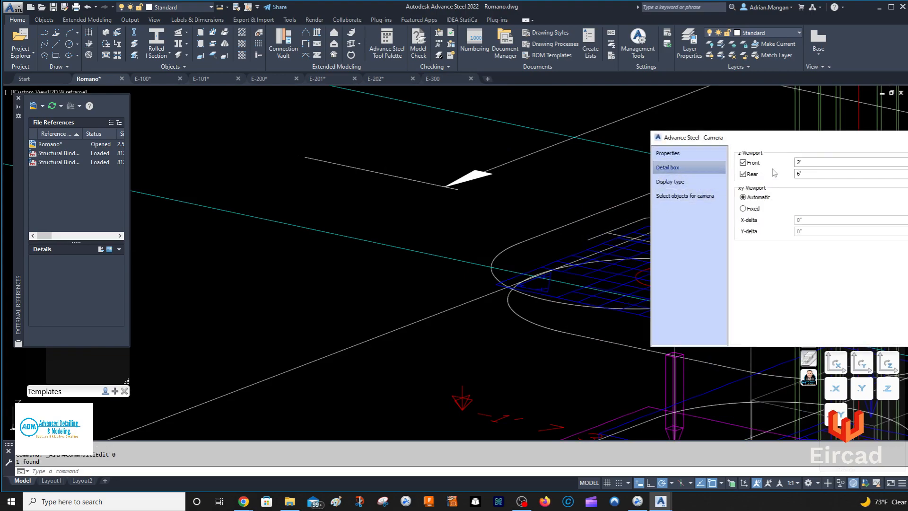
click(660, 153)
Step: Override the first-floor camera's detail style with 3 - Elevation View - Full - ADM
click(846, 258)
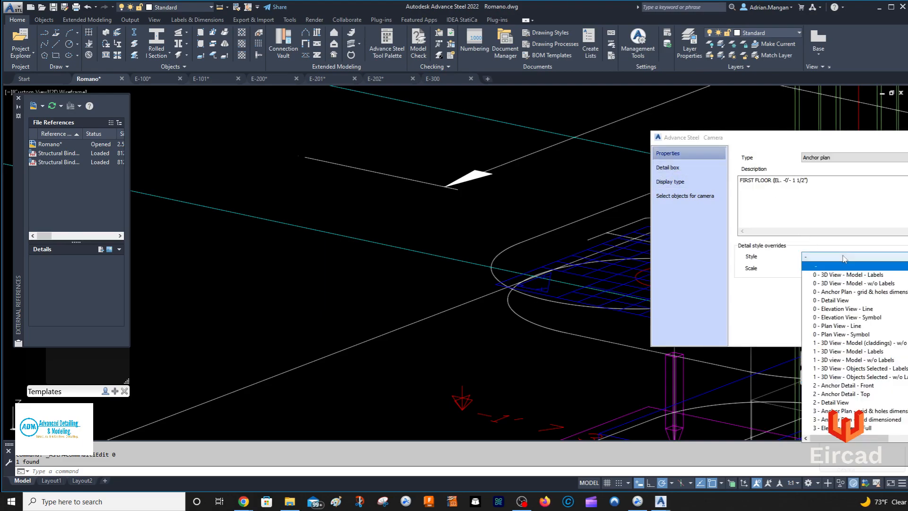
scroll(847, 321, down, 10)
scroll(822, 416, down, 10)
scroll(872, 419, up, 20)
scroll(877, 309, down, 15)
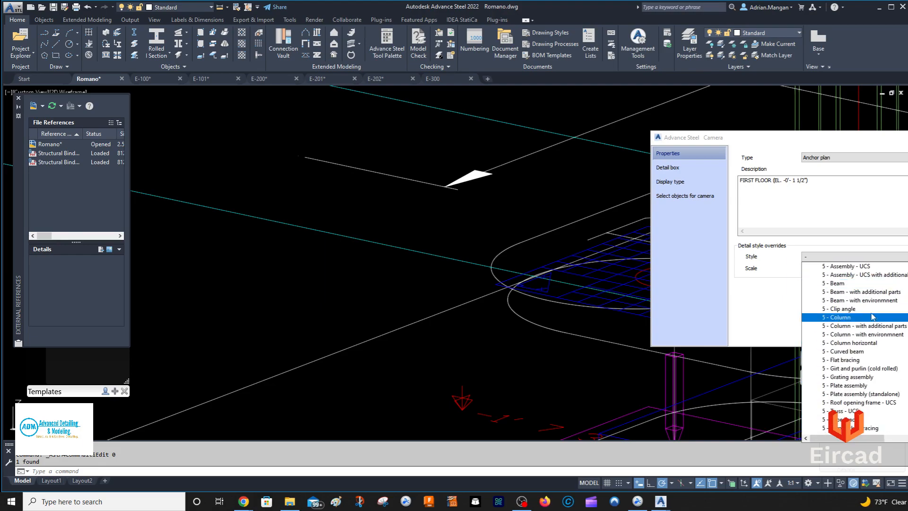
scroll(877, 331, down, 3)
scroll(883, 384, down, 4)
scroll(842, 405, up, 10)
scroll(832, 406, up, 3)
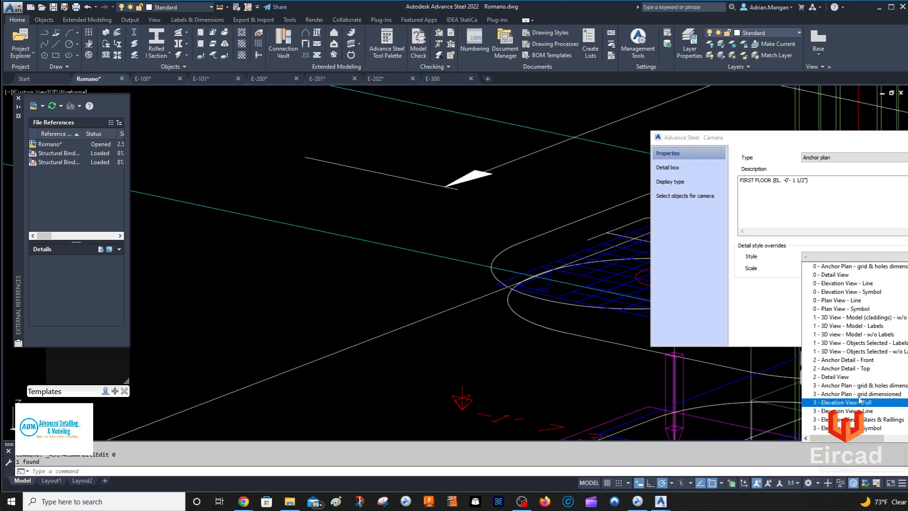
scroll(858, 403, down, 8)
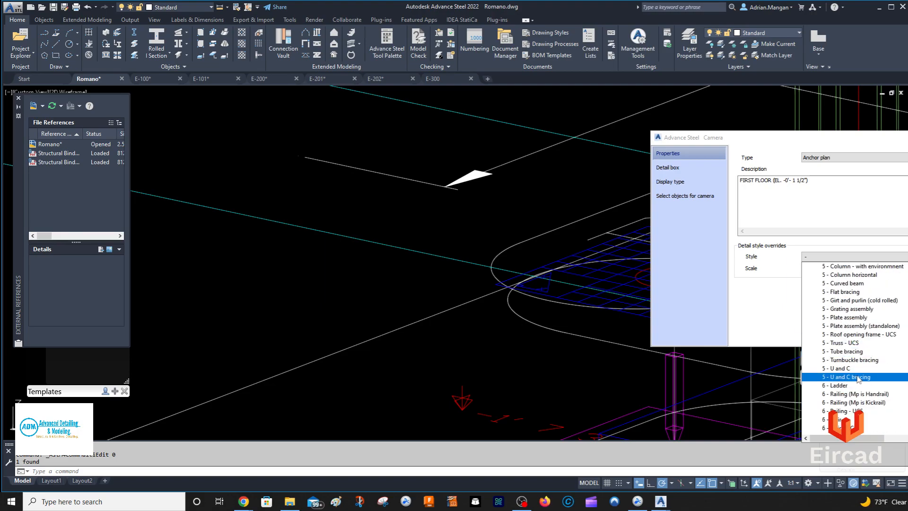
scroll(874, 382, up, 5)
scroll(874, 381, up, 8)
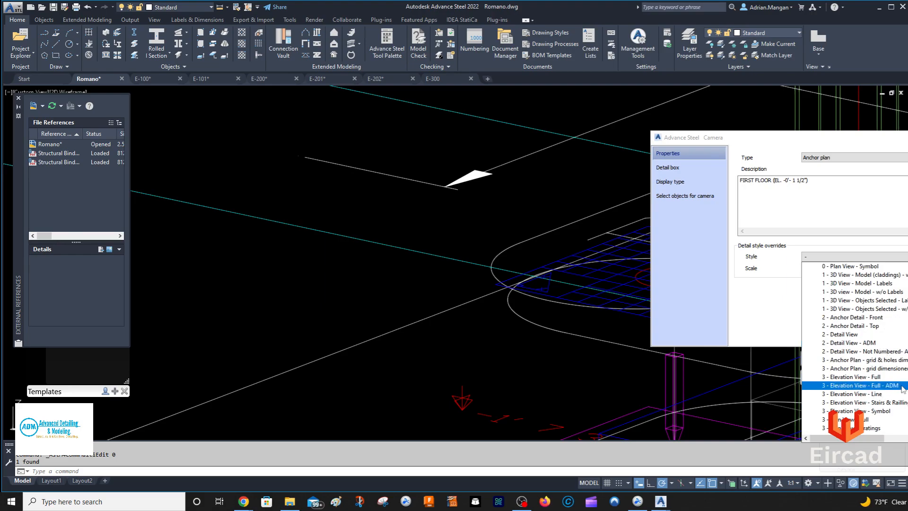
click(901, 387)
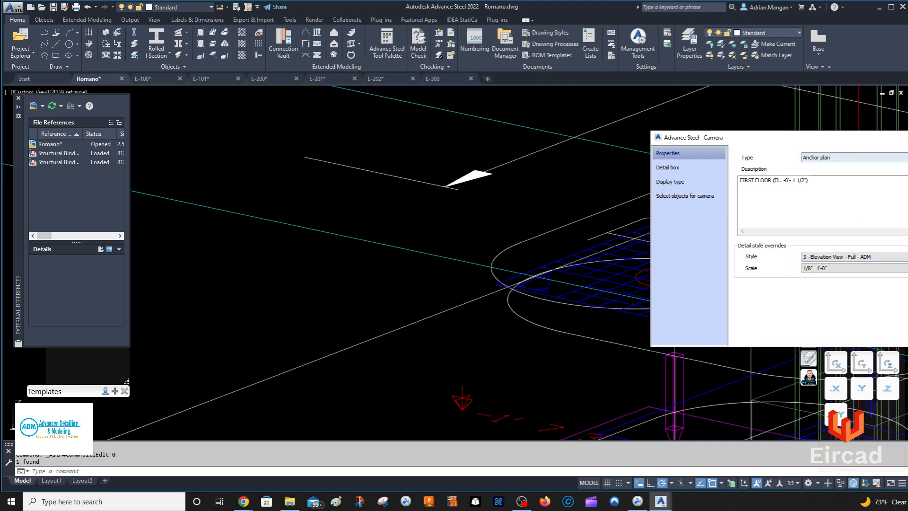
click(907, 137)
Step: Generate a drawing of the first-floor camera with the Selected Cameras process, using drawing number 100 and increment 1
scroll(644, 256, down, 6)
click(644, 256)
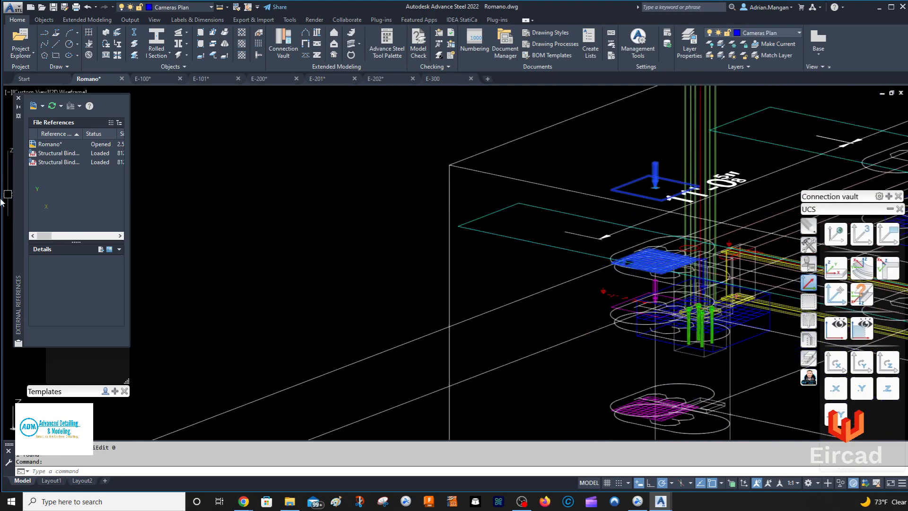
double_click(665, 261)
click(907, 137)
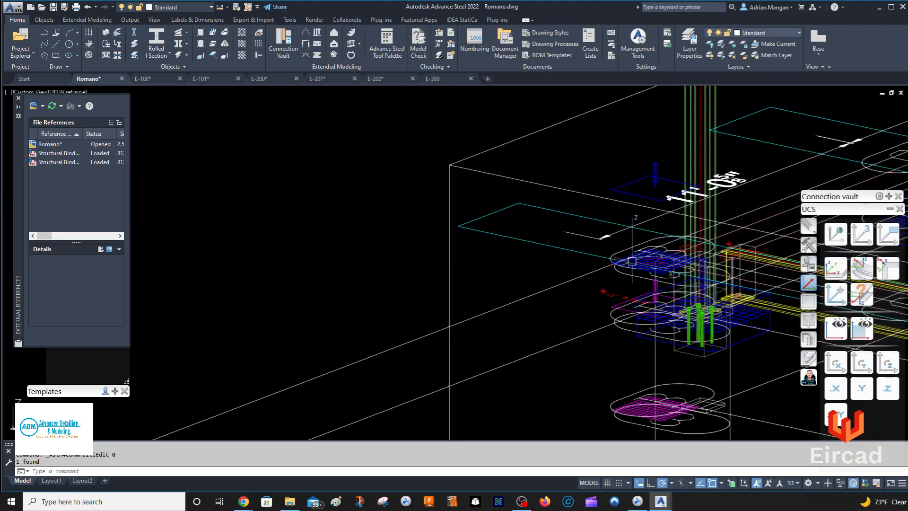
click(632, 260)
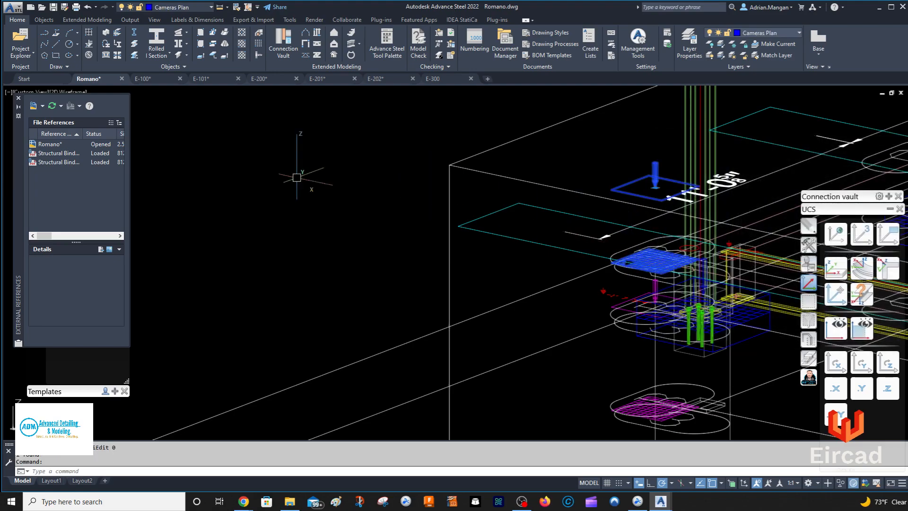
click(19, 98)
click(96, 163)
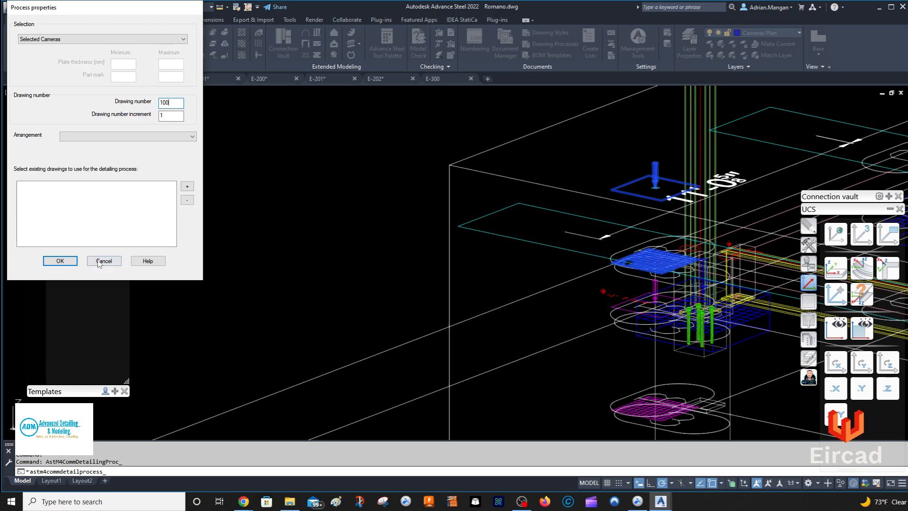
click(70, 260)
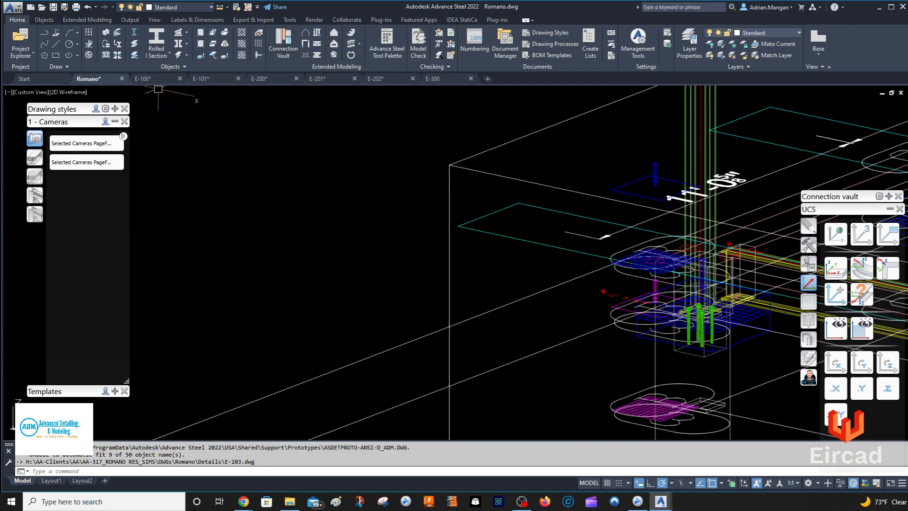
Step: Open the drawing E-102.dwg from the details requiring an update in the Document Manager
click(128, 19)
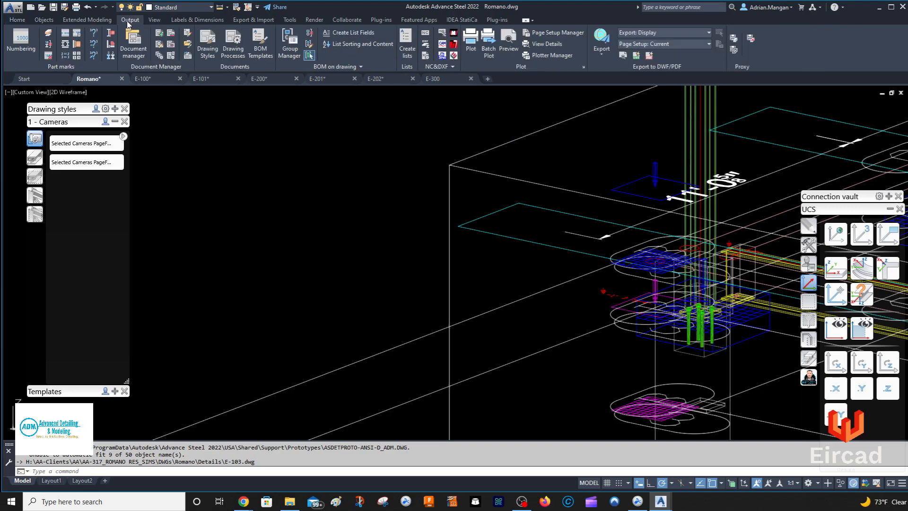
click(134, 41)
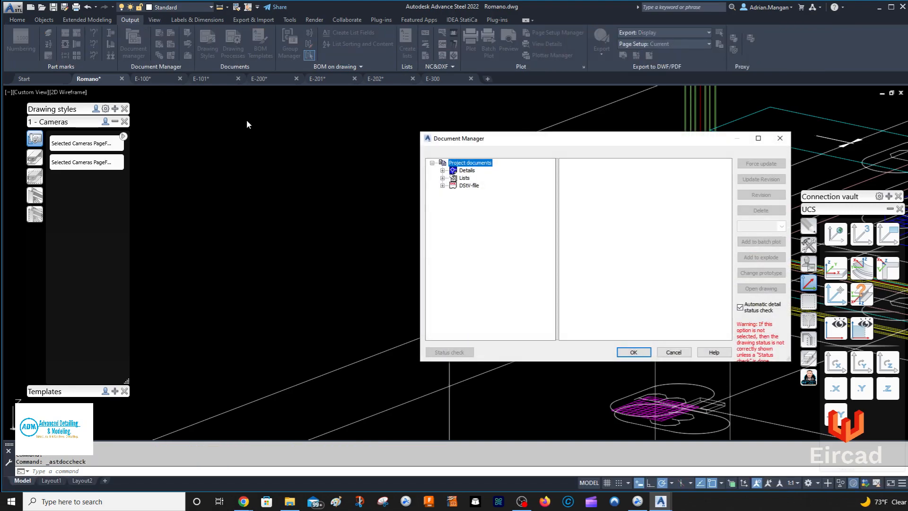
click(443, 171)
click(453, 193)
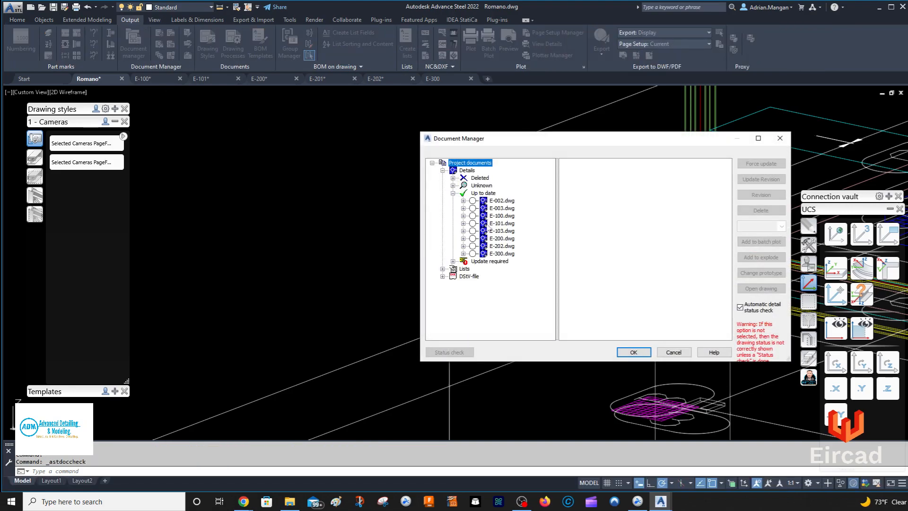
click(453, 261)
double_click(501, 310)
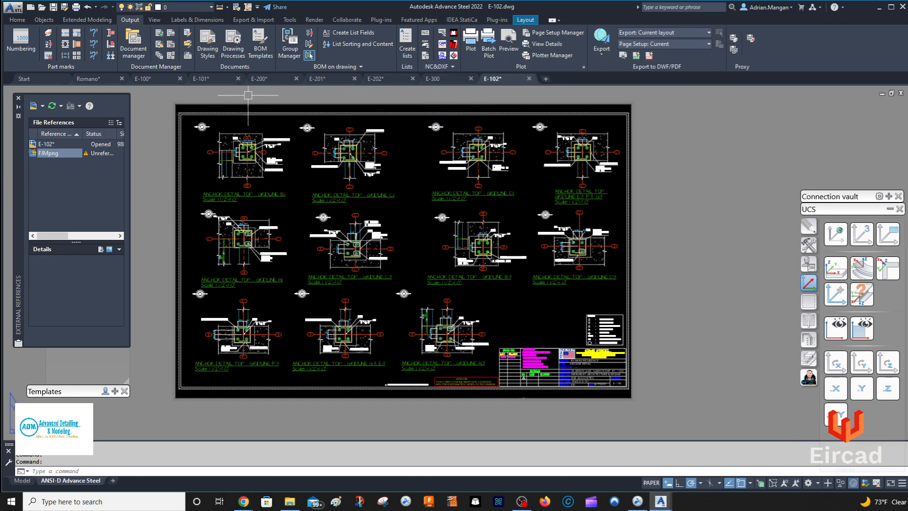
Step: Return to the Romano model and show the camera detail of the first-floor camera
click(89, 78)
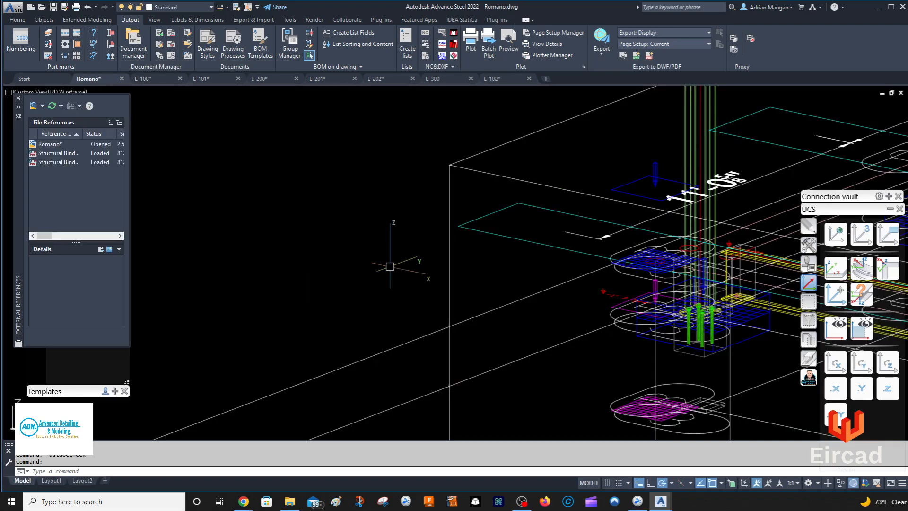
right_click(617, 264)
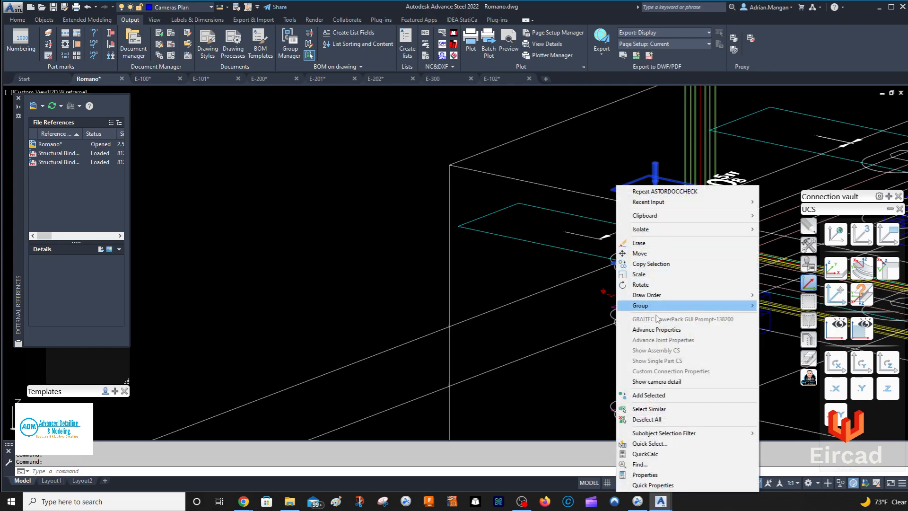
click(661, 382)
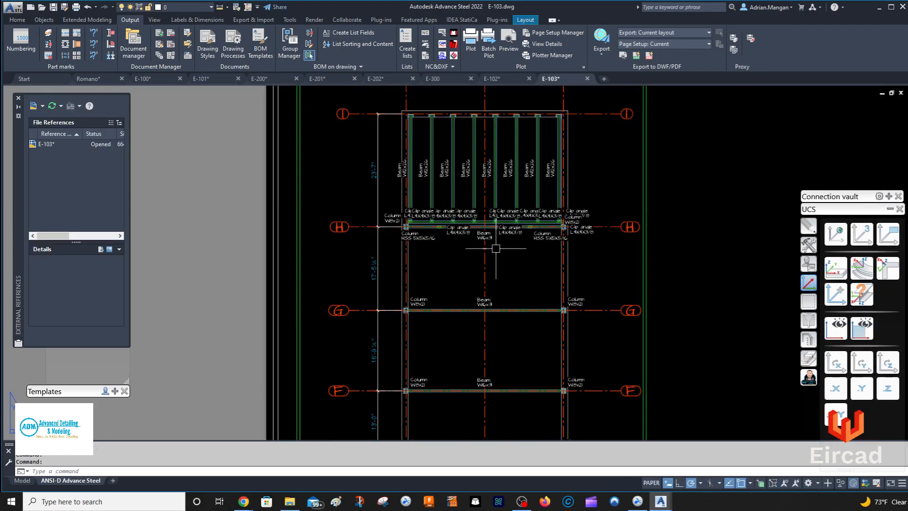
Step: Examine the beam, column and clip angle labels around gridlines H and I on the E-103 framing plan
scroll(527, 188, up, 4)
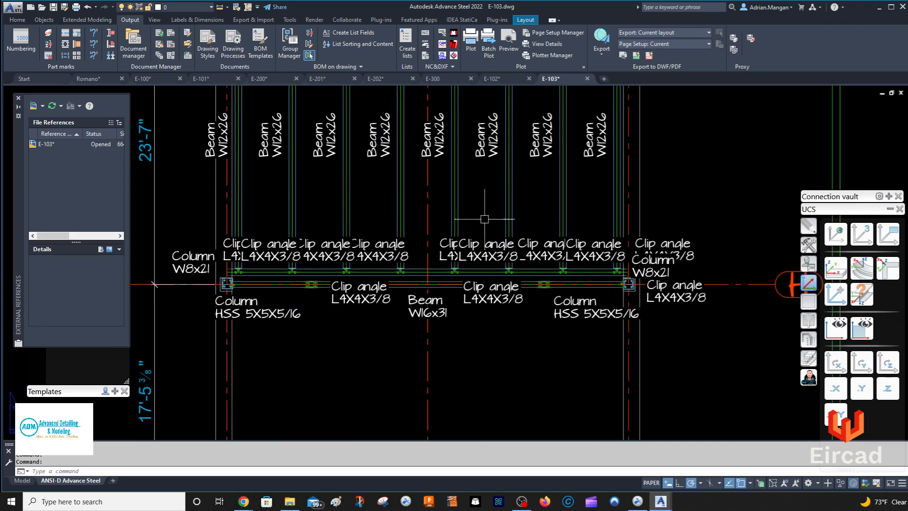
scroll(505, 264, down, 6)
scroll(503, 229, up, 8)
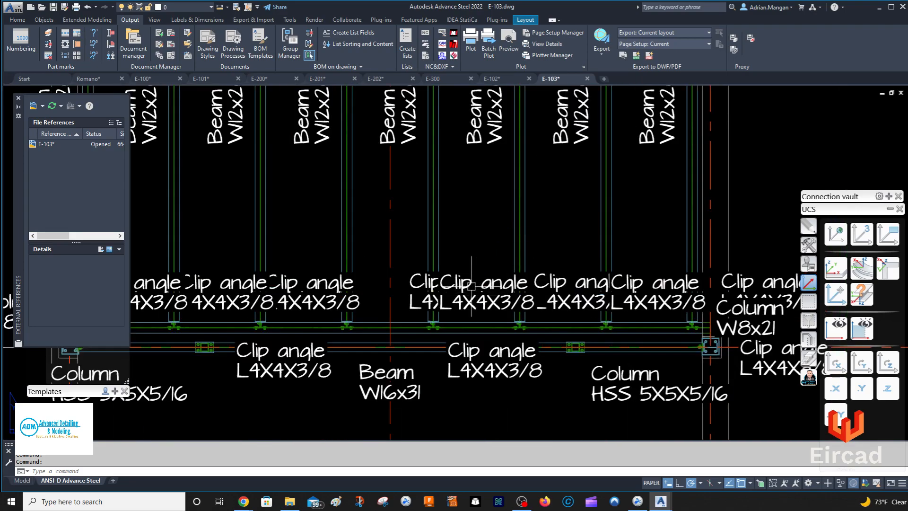
scroll(501, 298, down, 5)
scroll(510, 213, up, 7)
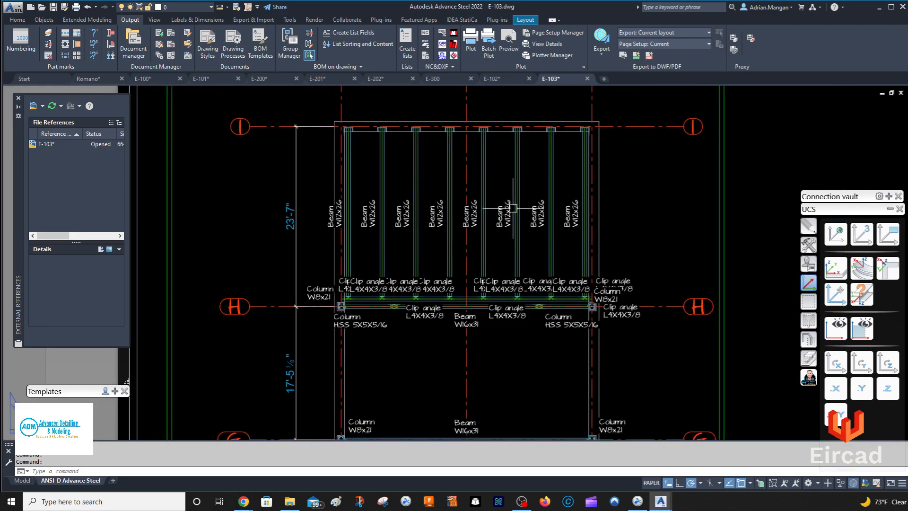
scroll(505, 228, down, 6)
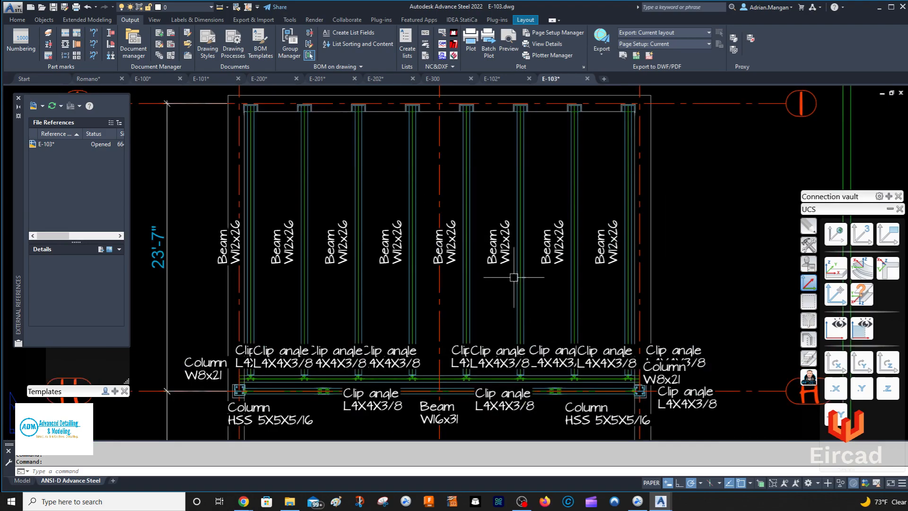
scroll(570, 252, up, 6)
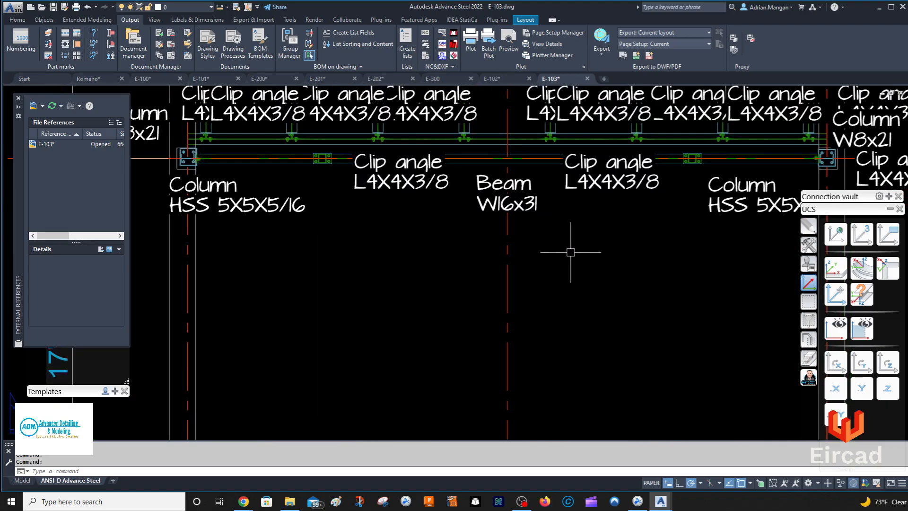
scroll(595, 176, down, 5)
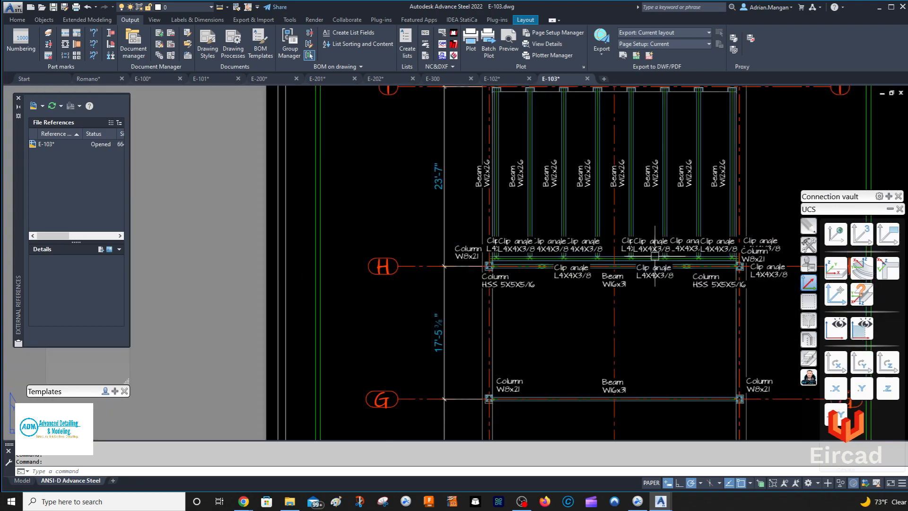
click(653, 221)
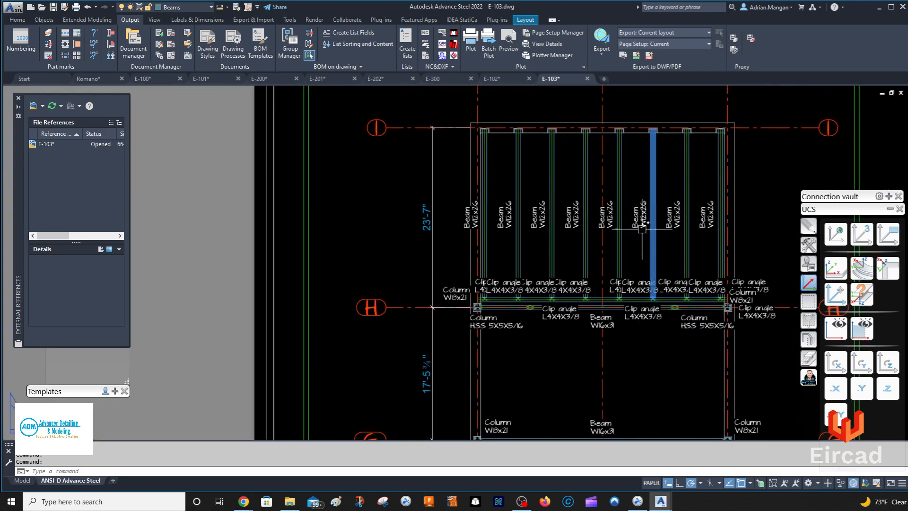
Step: Clear the selection on the E-103 framing plan and return to the Romano model
scroll(651, 227, down, 5)
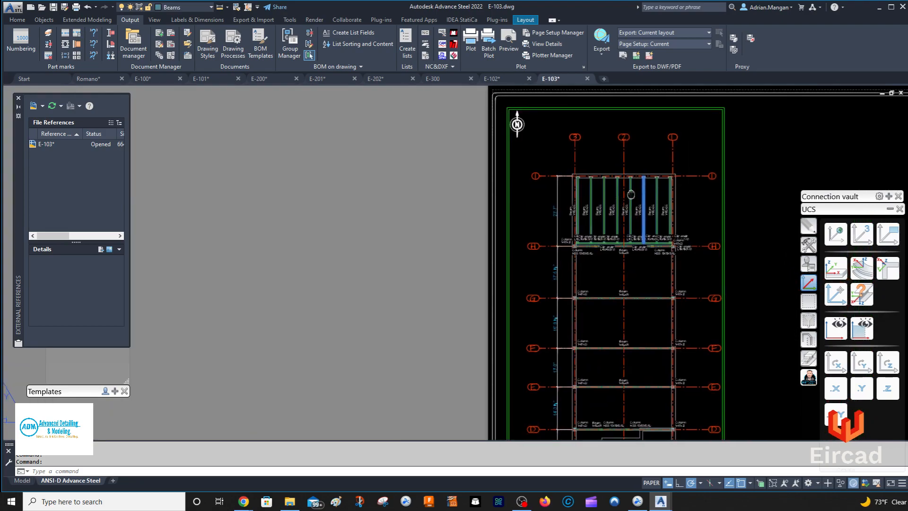
key(Escape)
scroll(598, 173, down, 4)
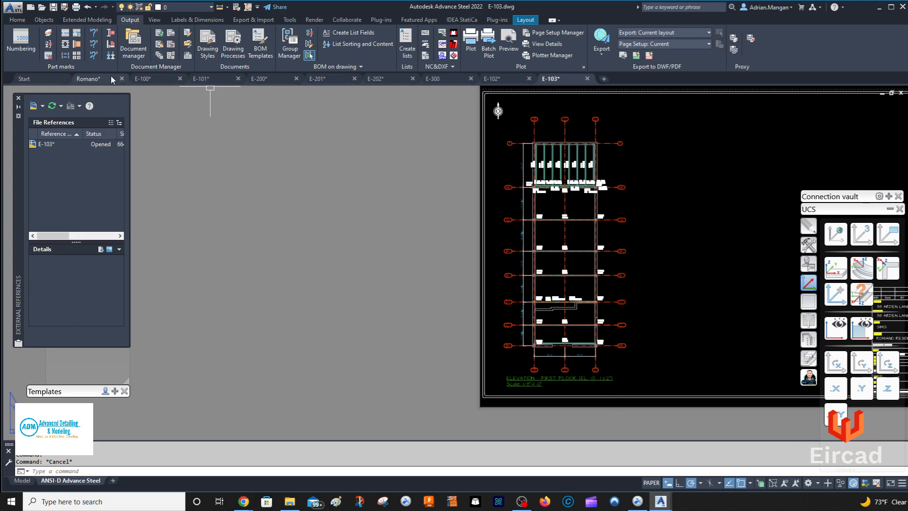
click(90, 79)
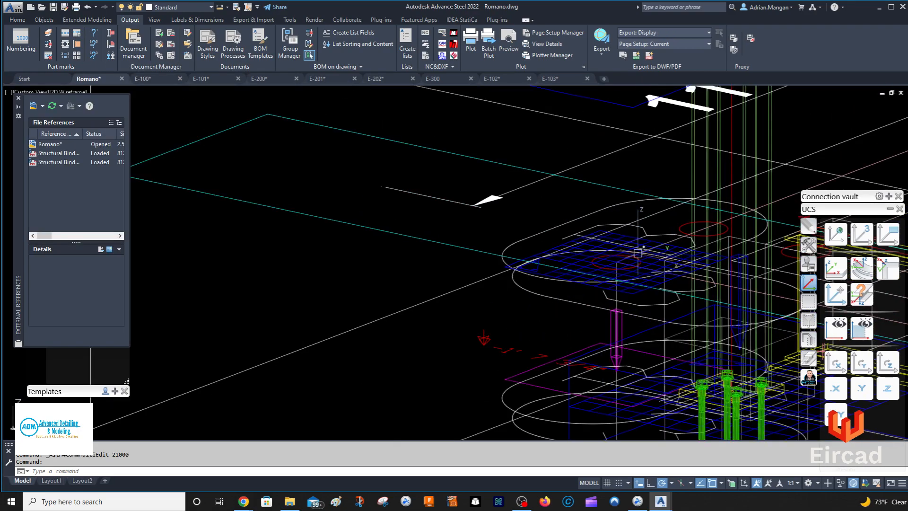
Step: Rotate the three plan cameras together a quarter turn about the midpoint between two opposite corners of one camera's grid
click(585, 275)
right_click(585, 275)
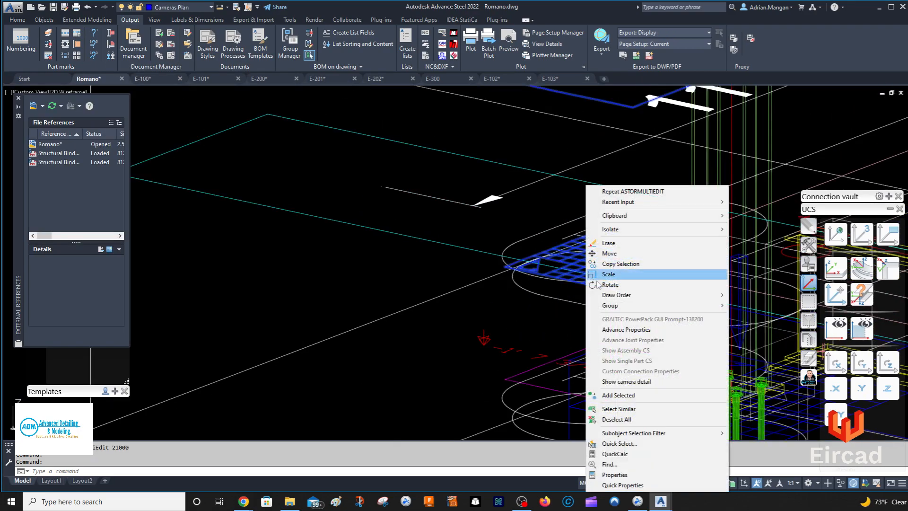
click(626, 243)
scroll(626, 243, down, 6)
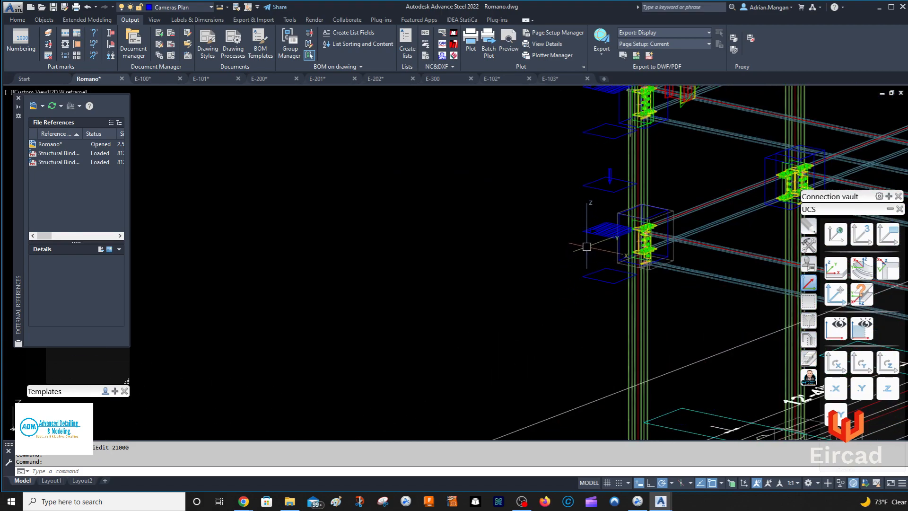
scroll(597, 197, up, 2)
scroll(591, 142, up, 4)
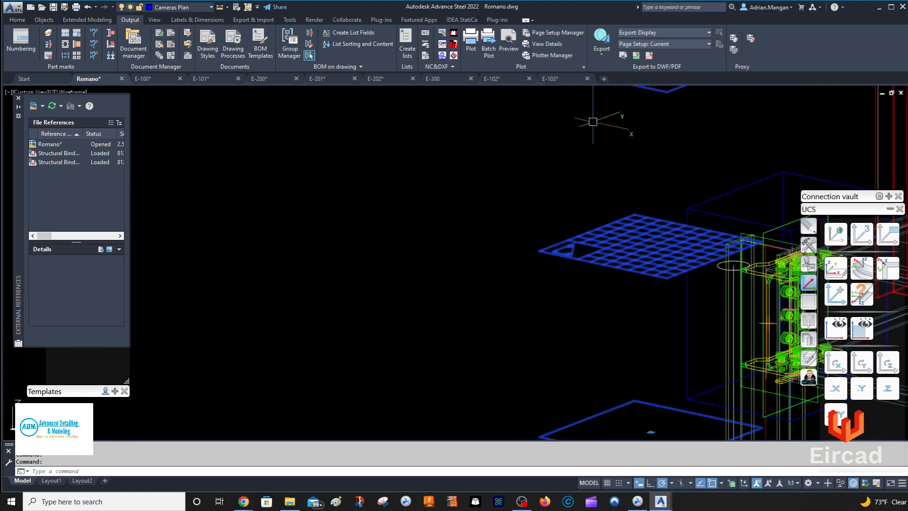
right_click(592, 122)
click(624, 221)
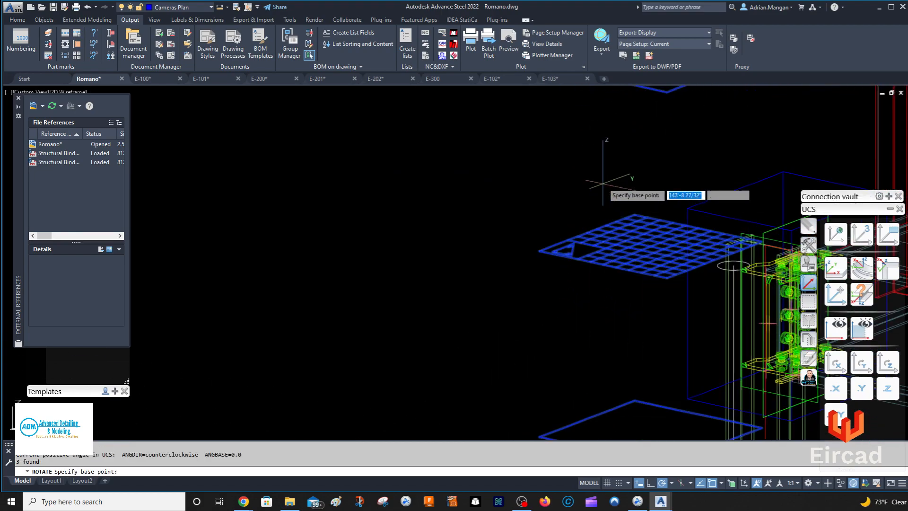
shift+right_click(604, 184)
click(646, 209)
click(763, 242)
click(541, 250)
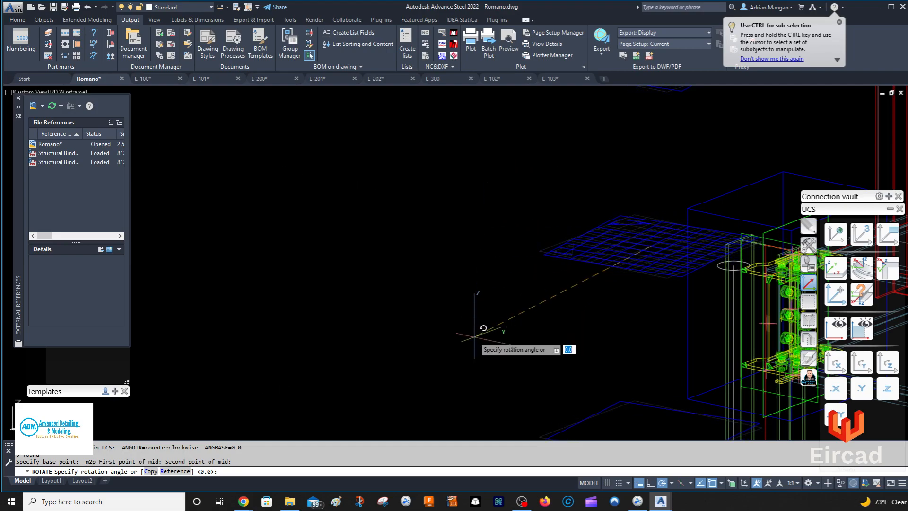
click(465, 315)
scroll(478, 301, down, 5)
middle_drag(496, 303, 487, 221)
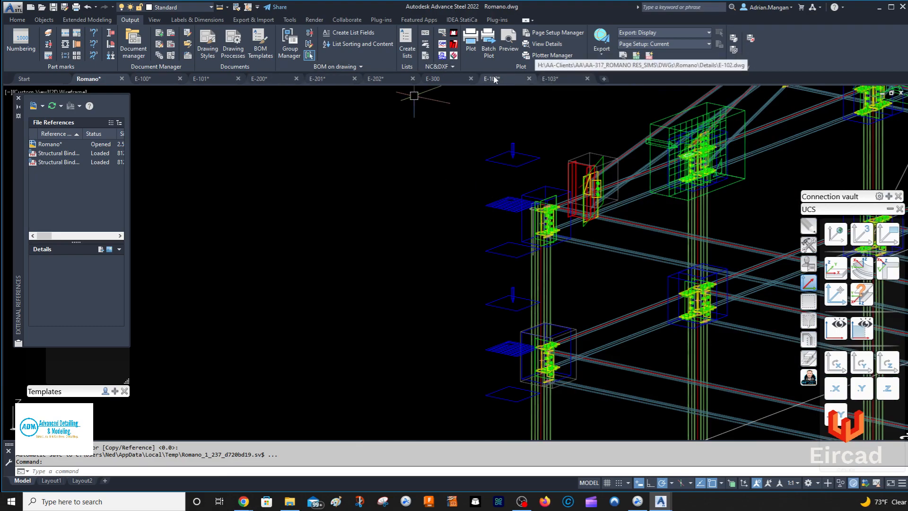
Step: Switch to the E-103 sheet and update its first-floor detail from the model
click(513, 80)
click(552, 79)
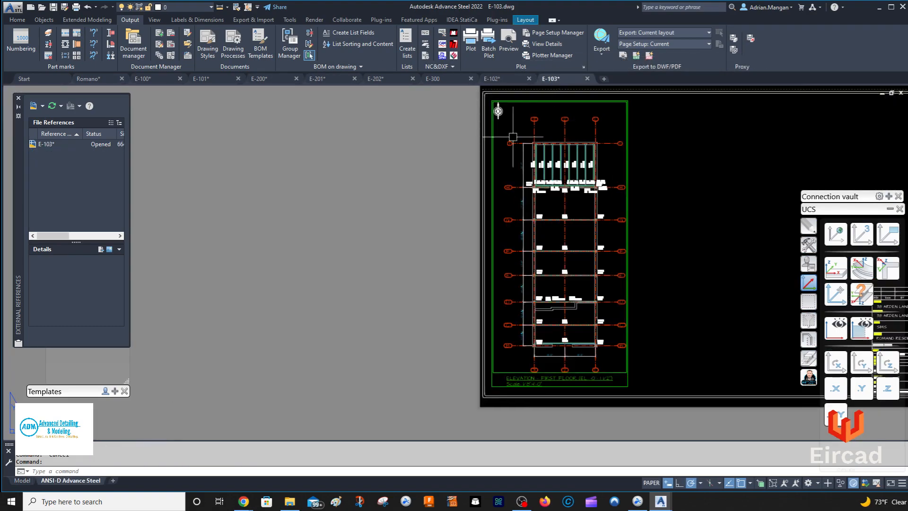
scroll(566, 200, up, 2)
click(574, 200)
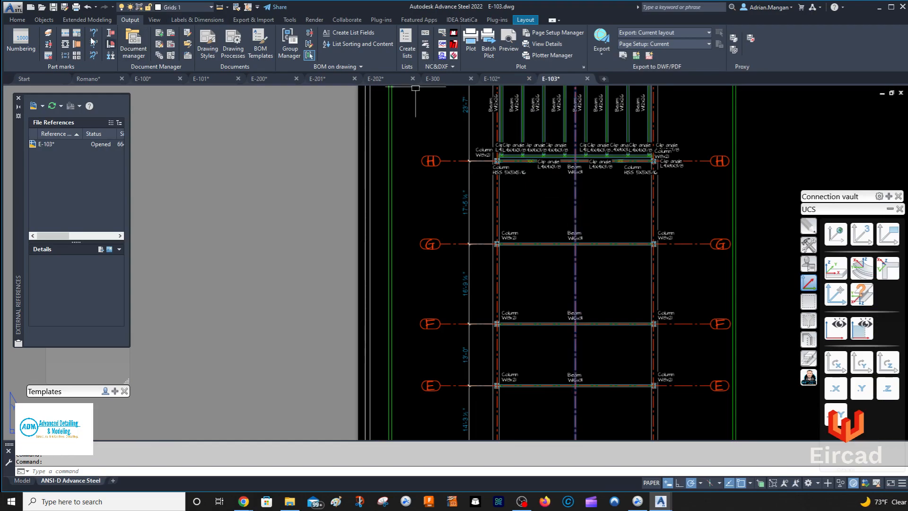
click(208, 21)
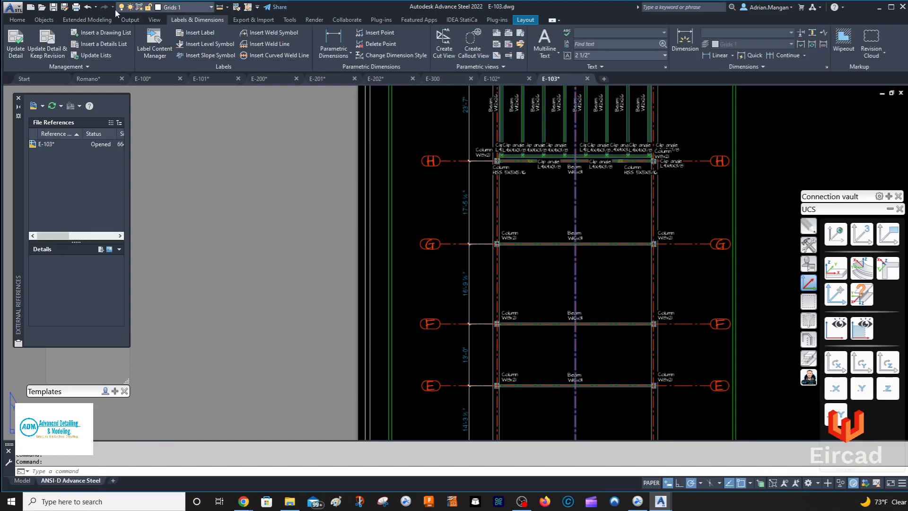
click(23, 44)
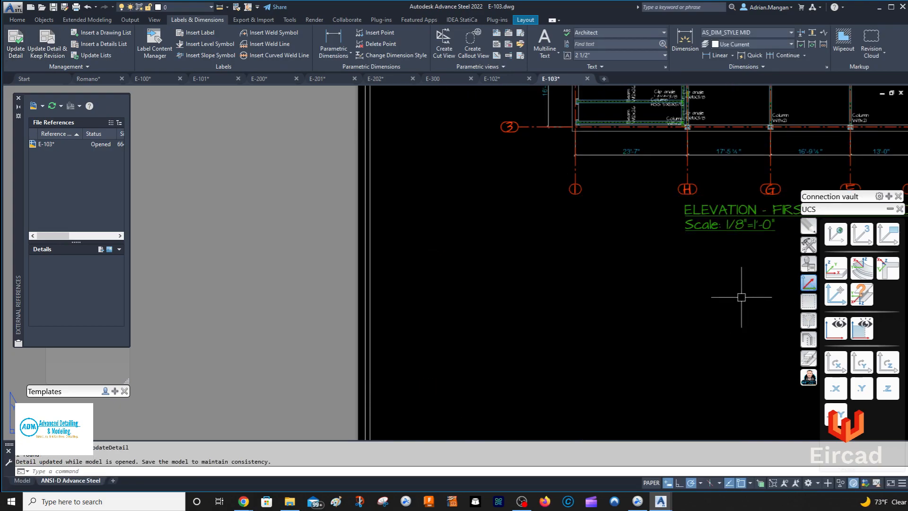
Step: Edit the first-floor detail on E-103 and set its view scale to 3/16"=1'-0"
scroll(610, 303, down, 5)
scroll(595, 283, up, 3)
scroll(608, 314, down, 3)
scroll(551, 311, up, 2)
double_click(562, 331)
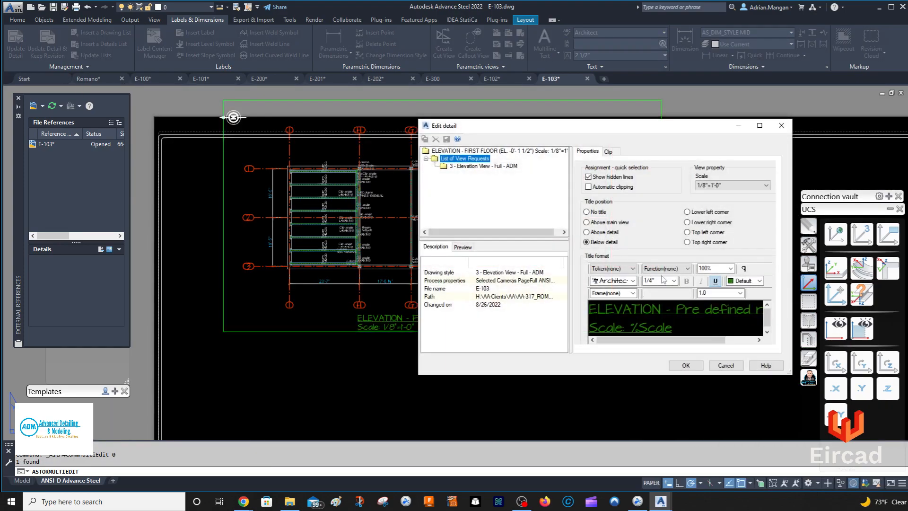
click(737, 186)
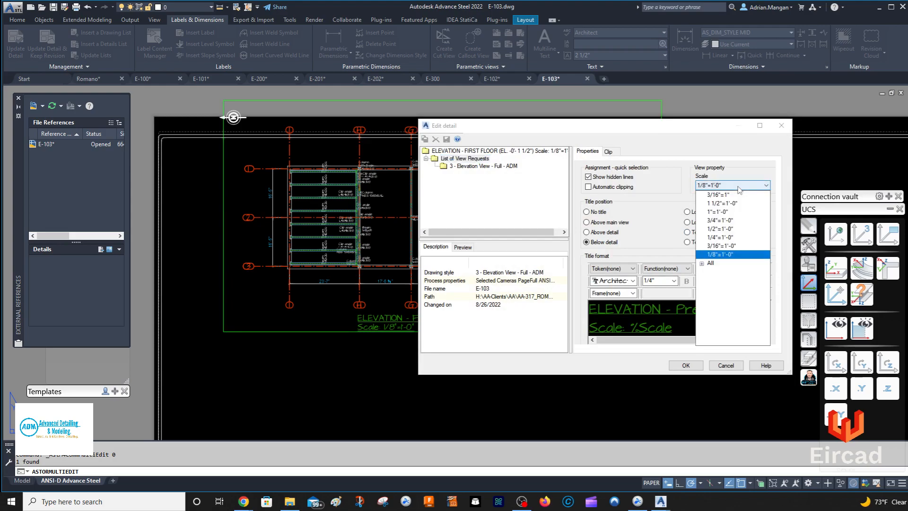
click(730, 246)
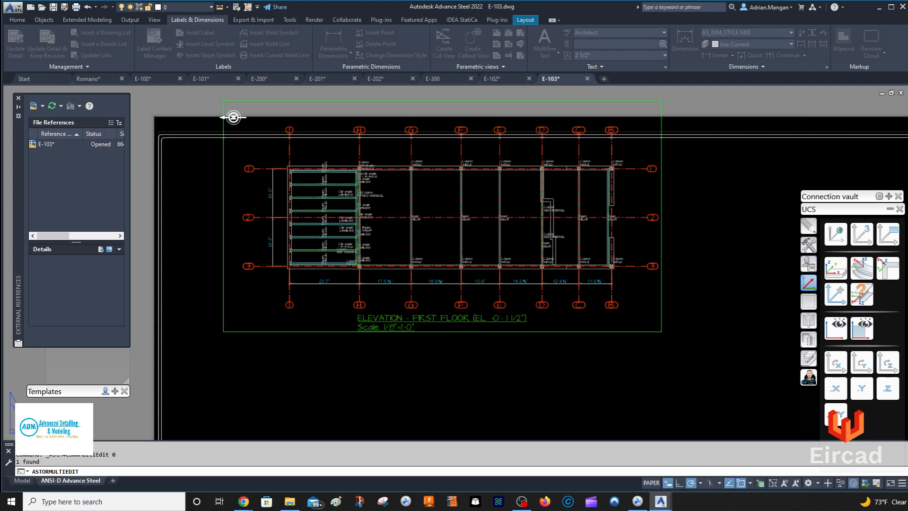
Step: Move the first-floor detail down so that it sits inside the sheet border of E-103
scroll(655, 328, down, 5)
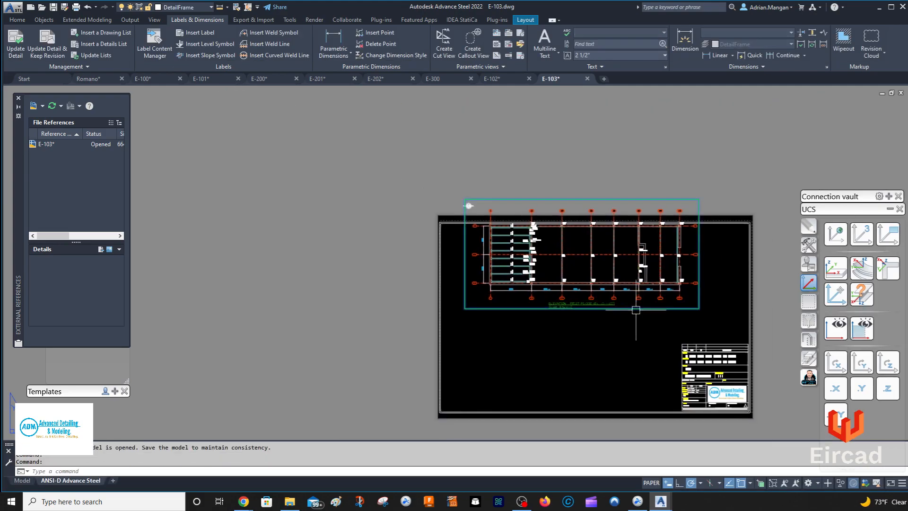
drag(635, 309, 624, 345)
scroll(709, 355, up, 4)
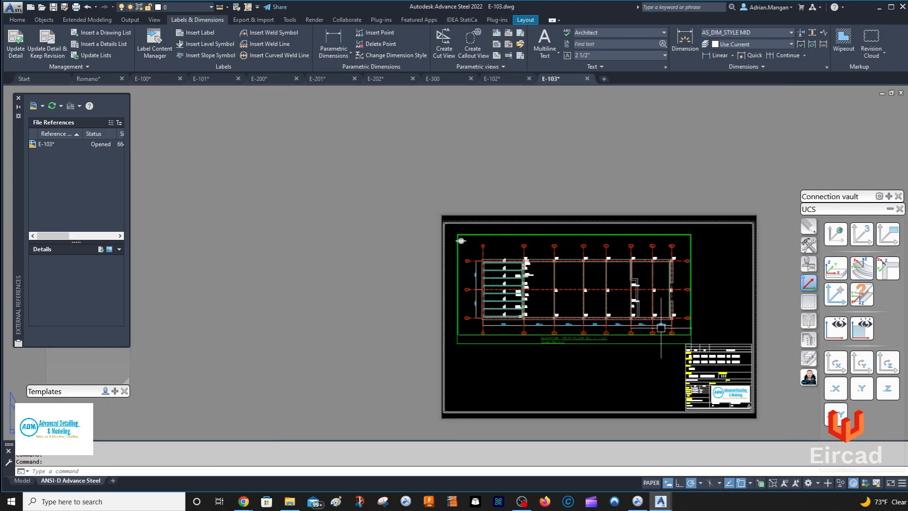
Step: Examine the beam, column and clip angle labels across the rescaled first-floor plan from gridline I to B
scroll(713, 350, down, 5)
scroll(571, 284, up, 4)
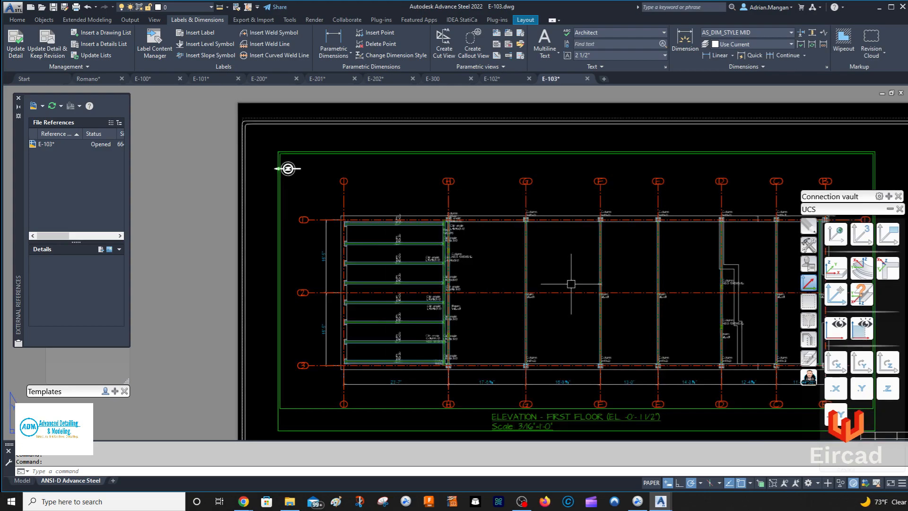
scroll(576, 278, down, 1)
scroll(606, 216, up, 4)
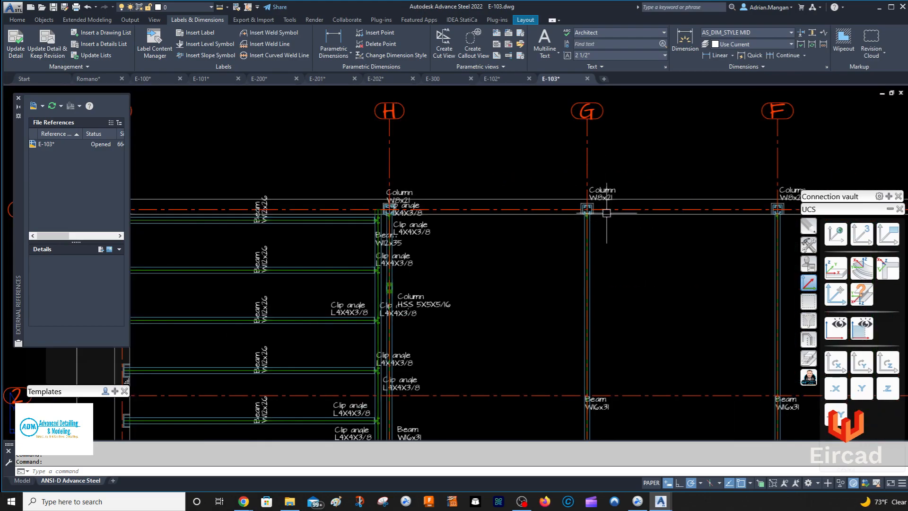
scroll(605, 213, down, 2)
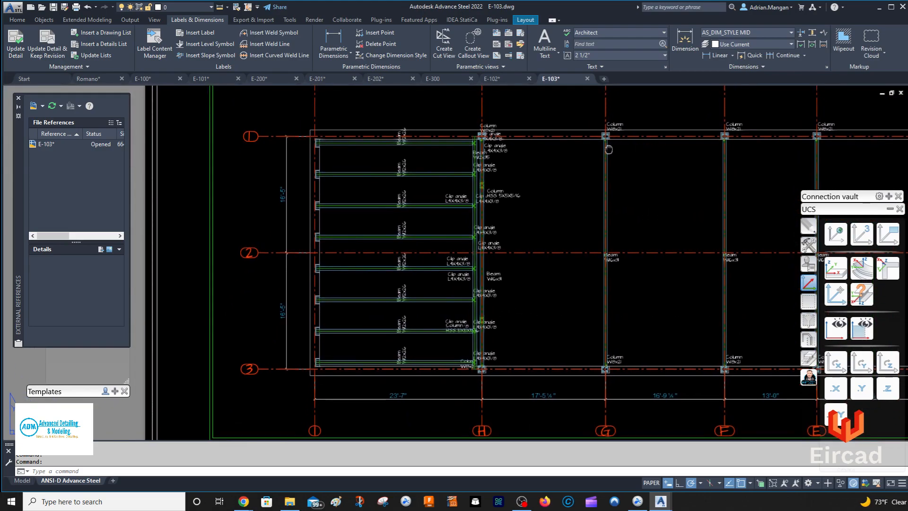
scroll(378, 127, up, 3)
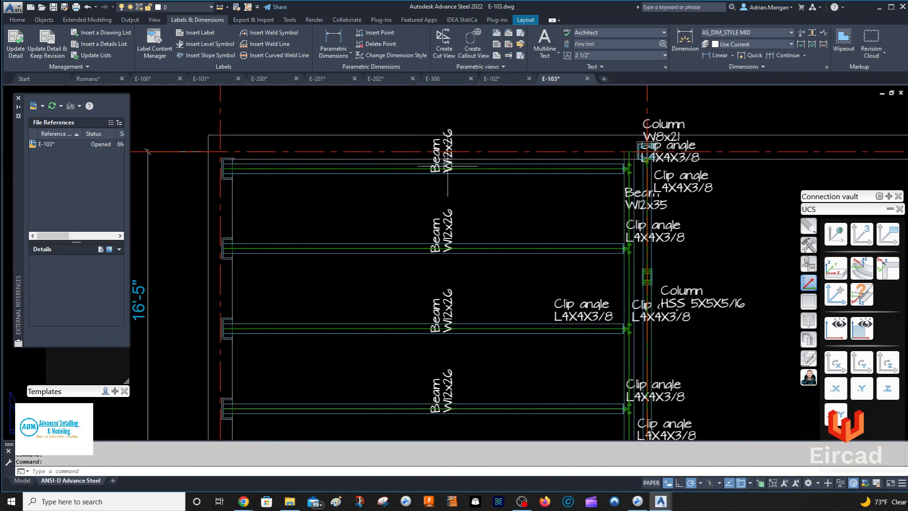
scroll(447, 165, down, 2)
scroll(593, 288, down, 2)
middle_drag(594, 288, 466, 208)
scroll(608, 251, up, 2)
scroll(607, 251, up, 1)
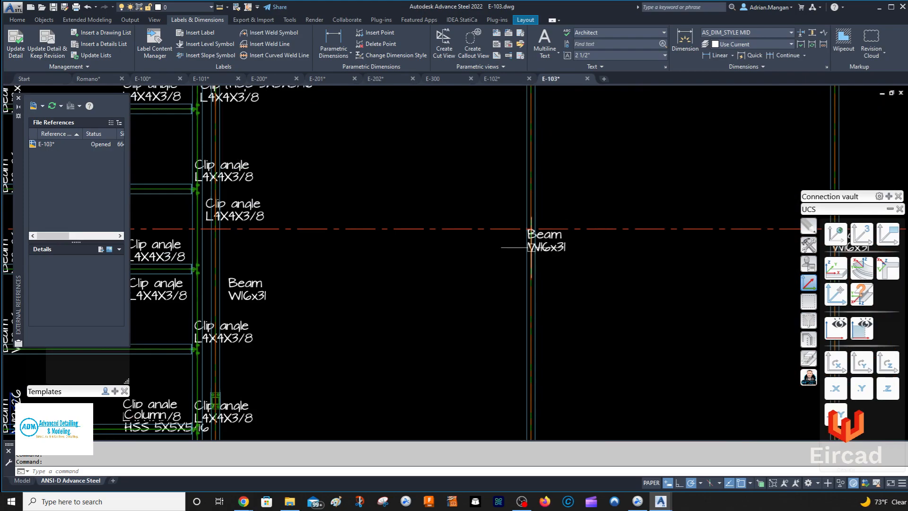
scroll(533, 247, down, 3)
scroll(694, 254, up, 1)
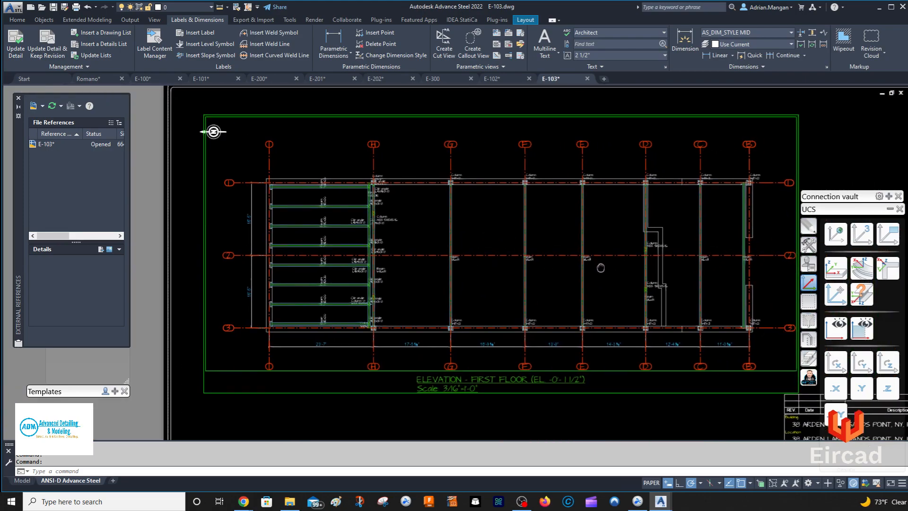
scroll(648, 175, up, 2)
scroll(686, 189, up, 1)
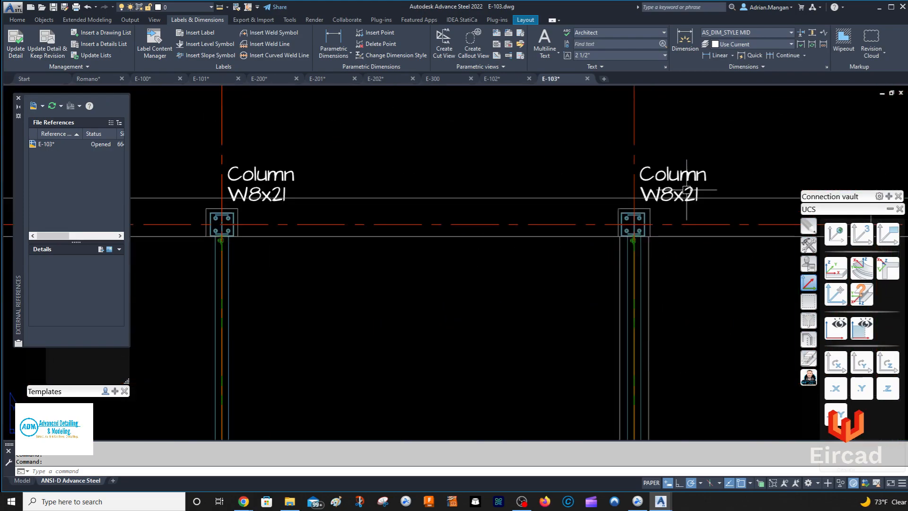
scroll(685, 199, down, 4)
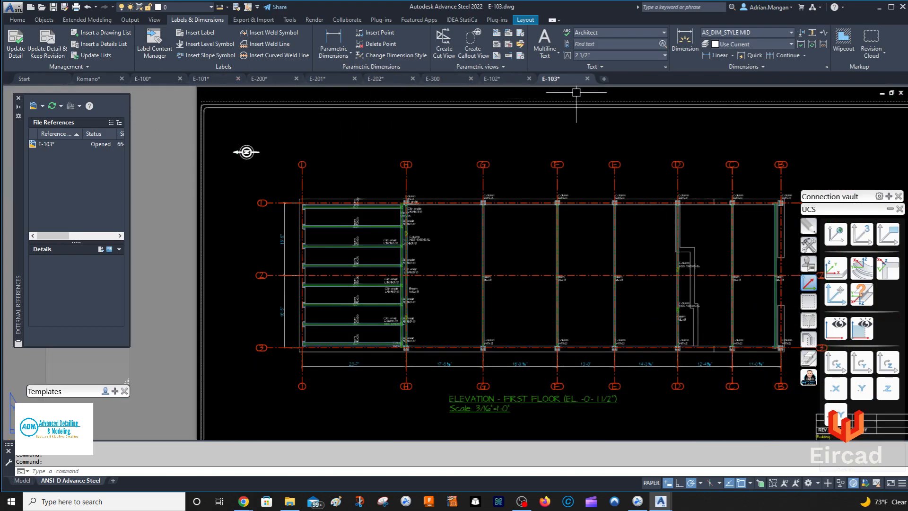
click(131, 20)
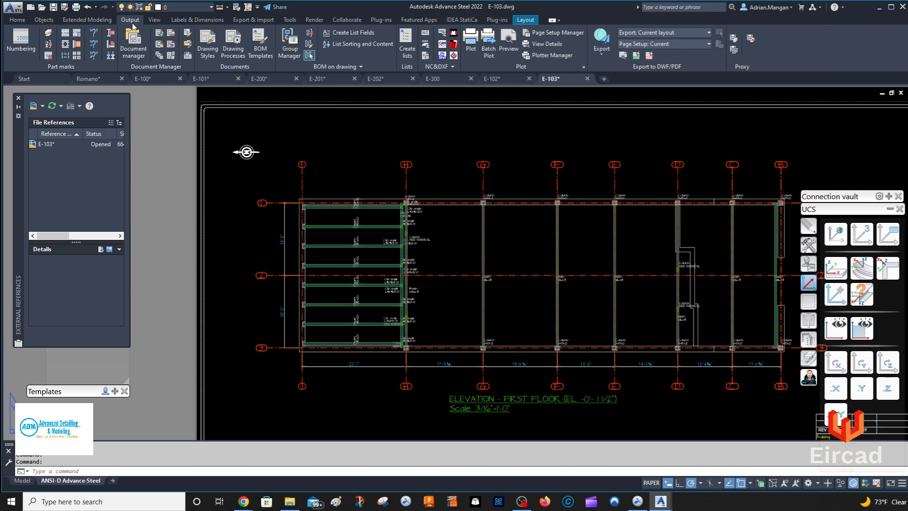
click(154, 56)
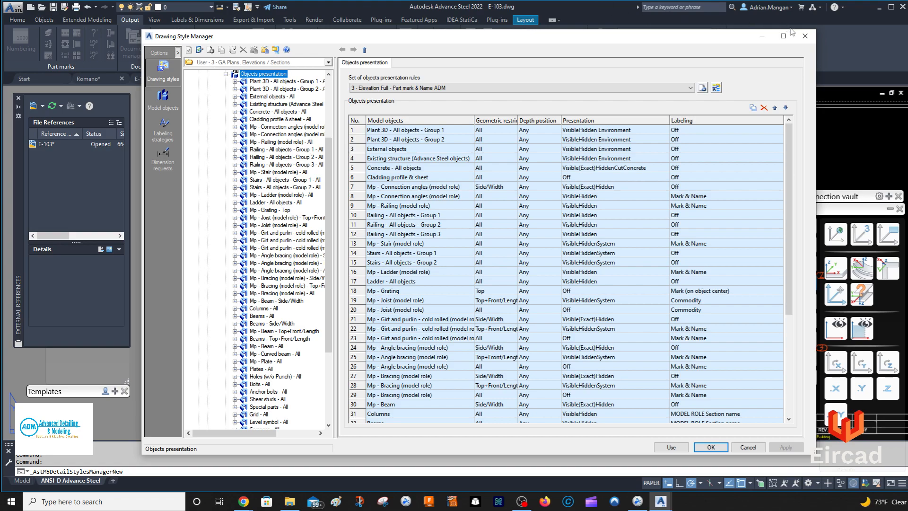
click(806, 36)
Step: Return to the Romano model and check the first-floor camera's detail style and the available plan view styles, leaving them as set
click(101, 79)
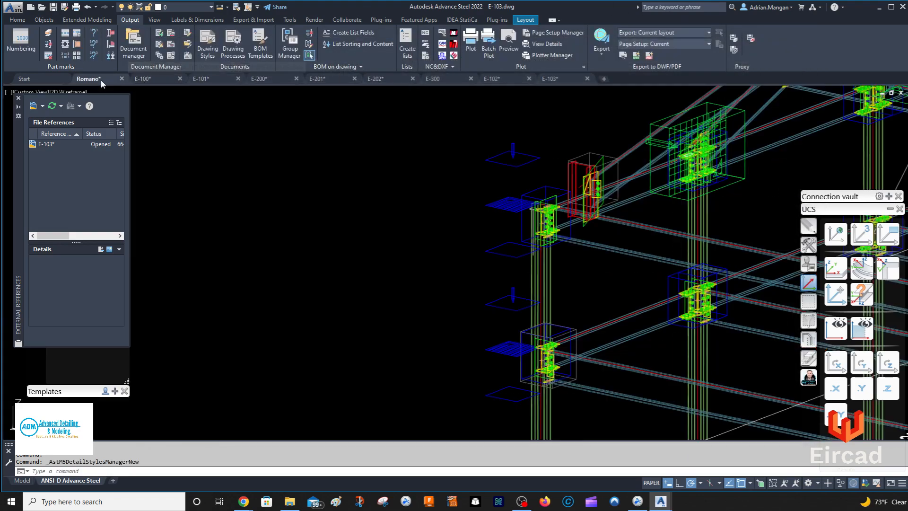
double_click(498, 208)
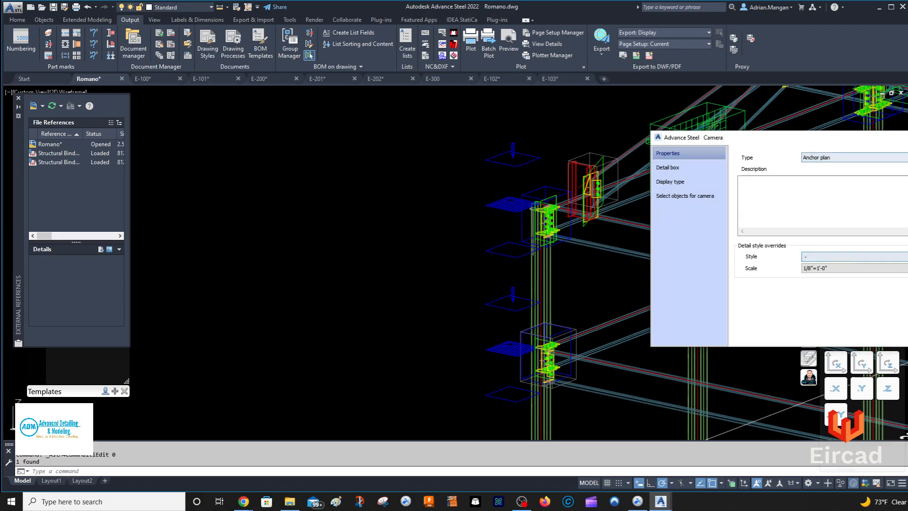
key(Escape)
scroll(658, 298, down, 2)
middle_drag(648, 402, 551, 304)
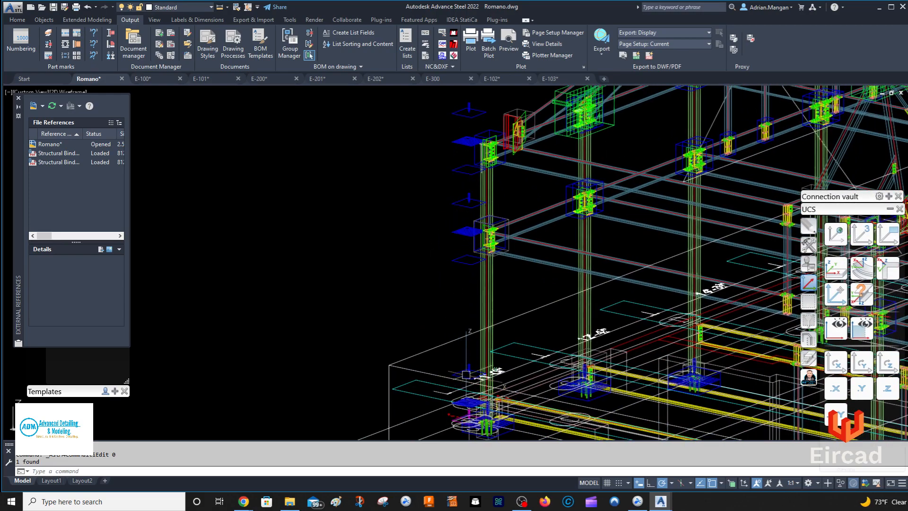
double_click(469, 370)
click(846, 258)
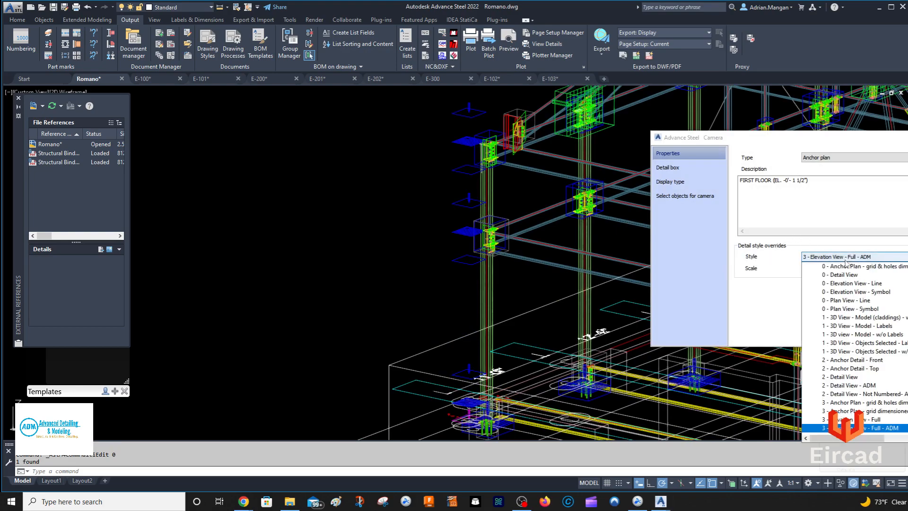
scroll(865, 342, down, 4)
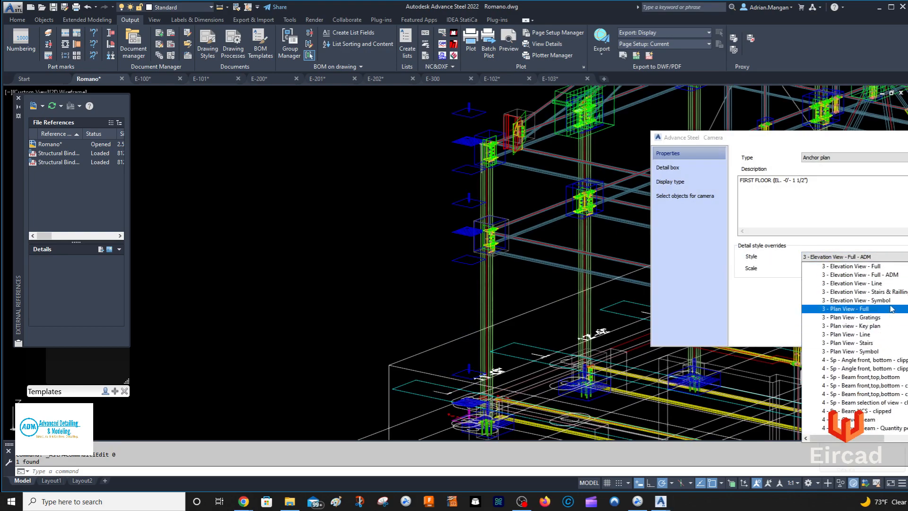
key(Escape)
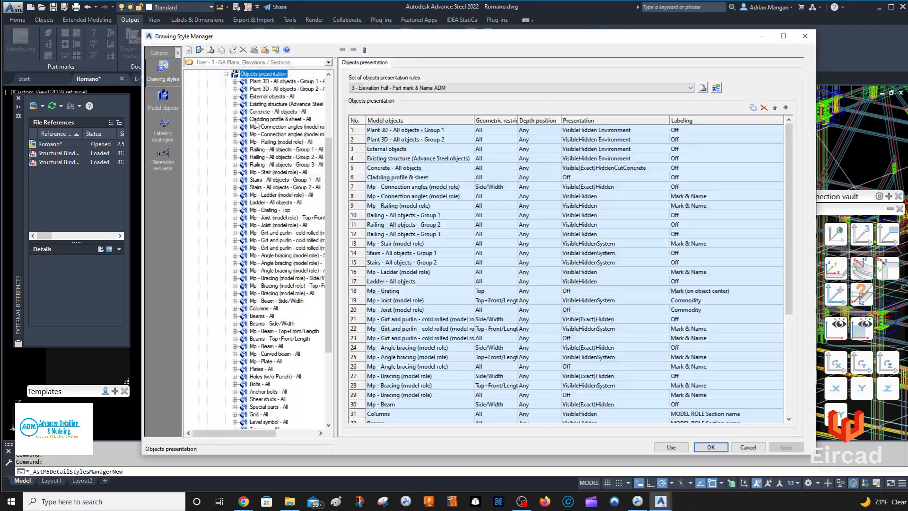
Step: Copy the drawing style 3 - Plan View - Full in the user GA Plans category and name it 3 - Plan View - Full - ADM
scroll(245, 100, up, 4)
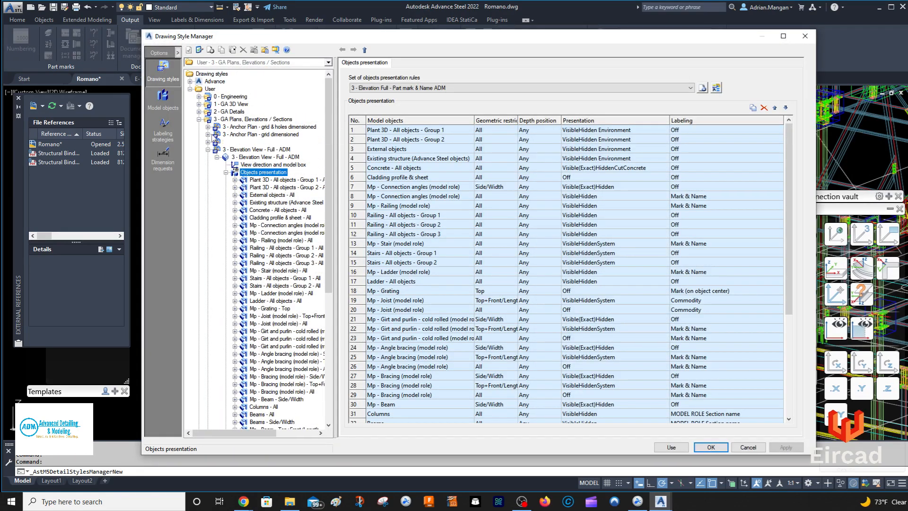
click(199, 119)
click(199, 120)
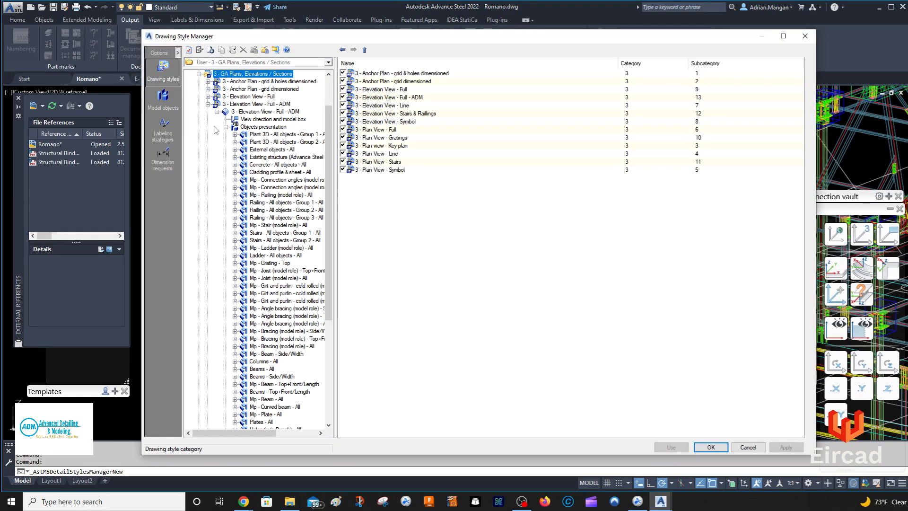
click(208, 105)
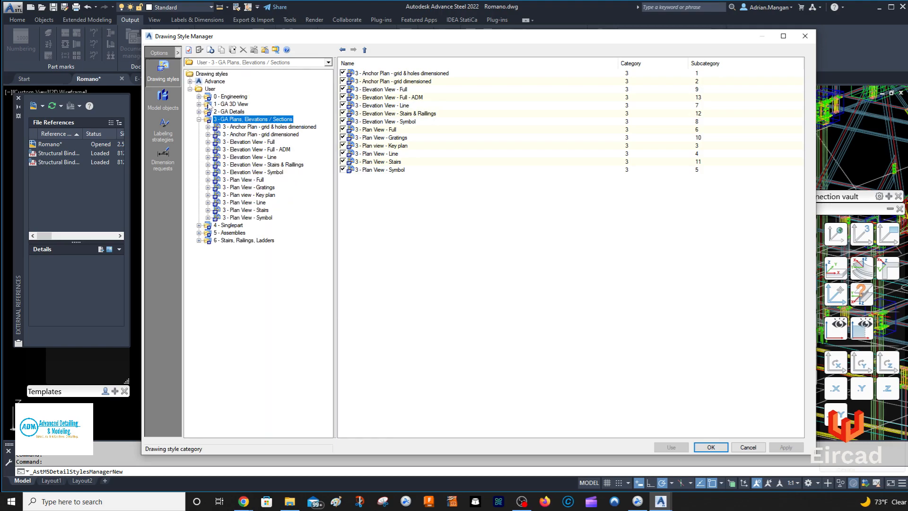
click(252, 180)
right_click(259, 181)
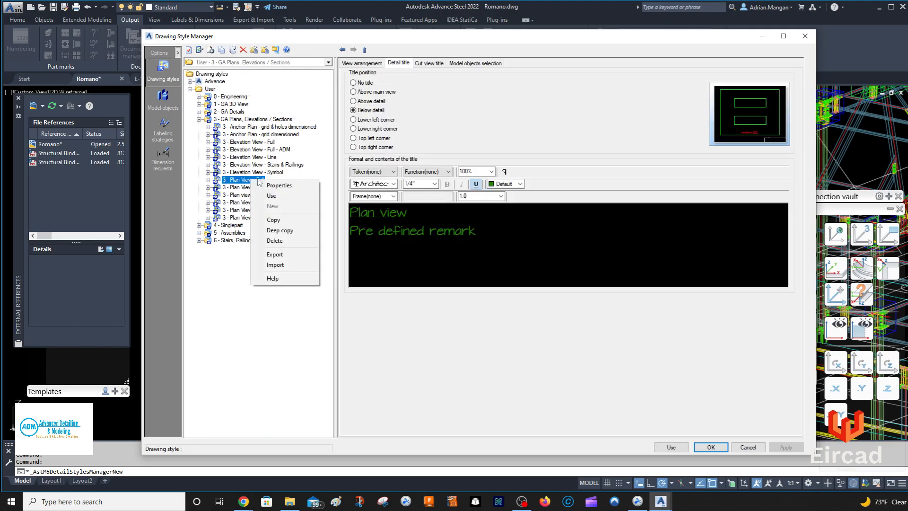
click(273, 219)
drag(420, 246, 400, 246)
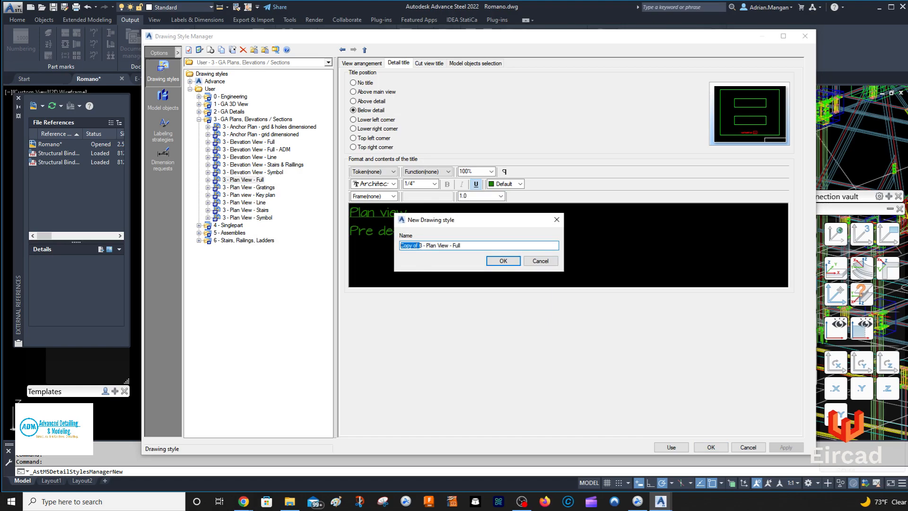
key(Delete)
text(- ADM)
click(497, 260)
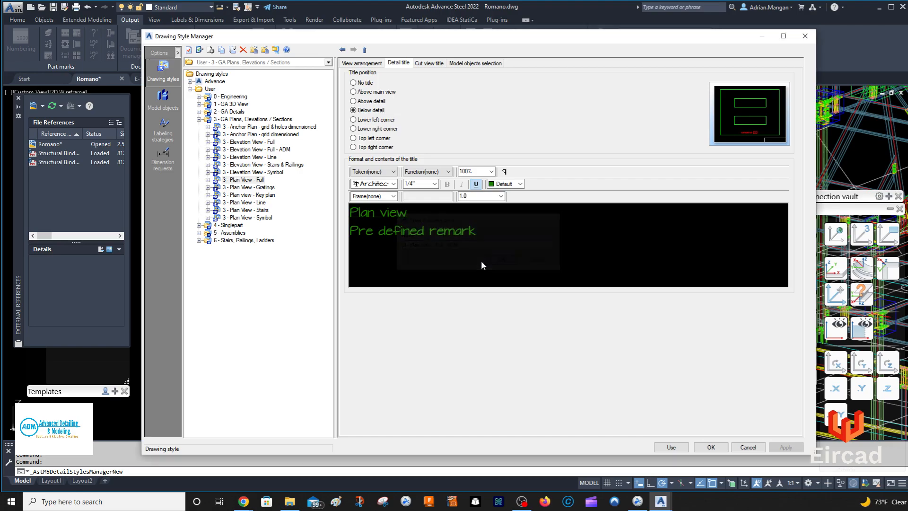
Step: Copy the view definition used by the new ADM plan style and name it 3 - Plan View - Full - ADM
click(207, 225)
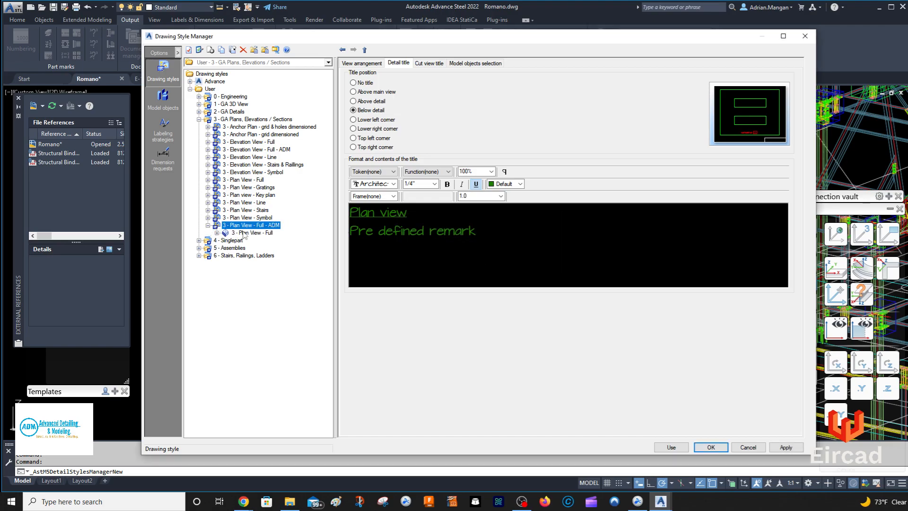
click(360, 64)
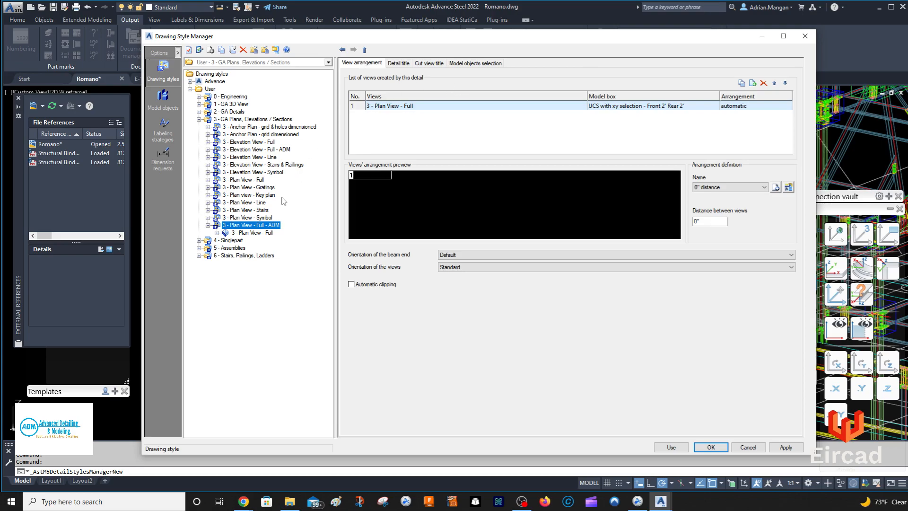
click(251, 233)
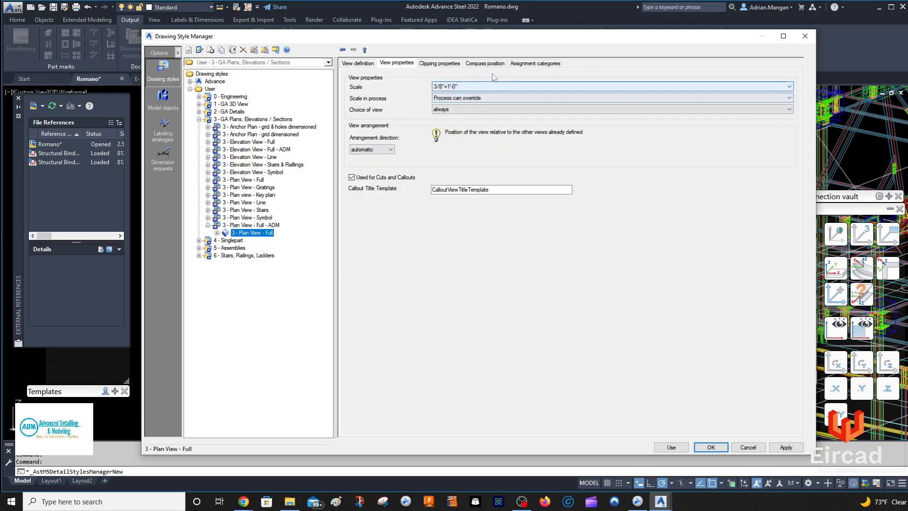
click(360, 63)
click(721, 88)
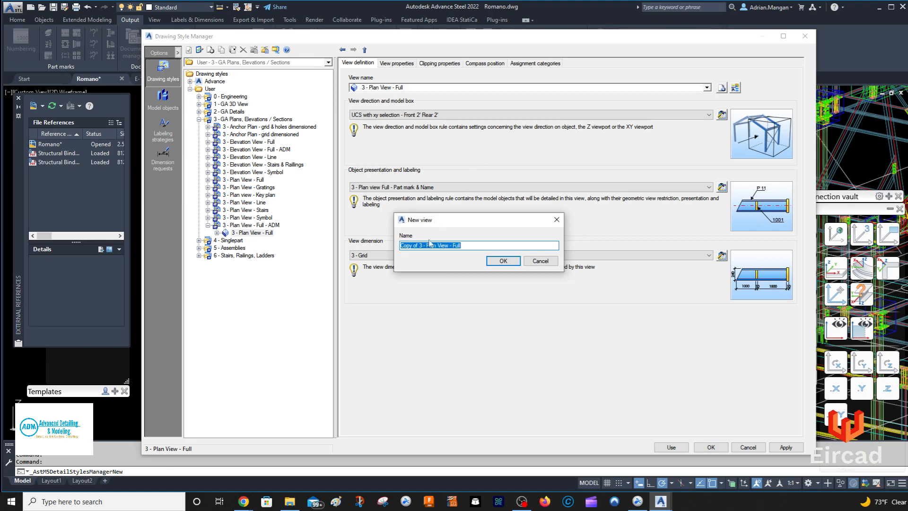
drag(419, 247, 382, 247)
key(BackSpace)
click(503, 261)
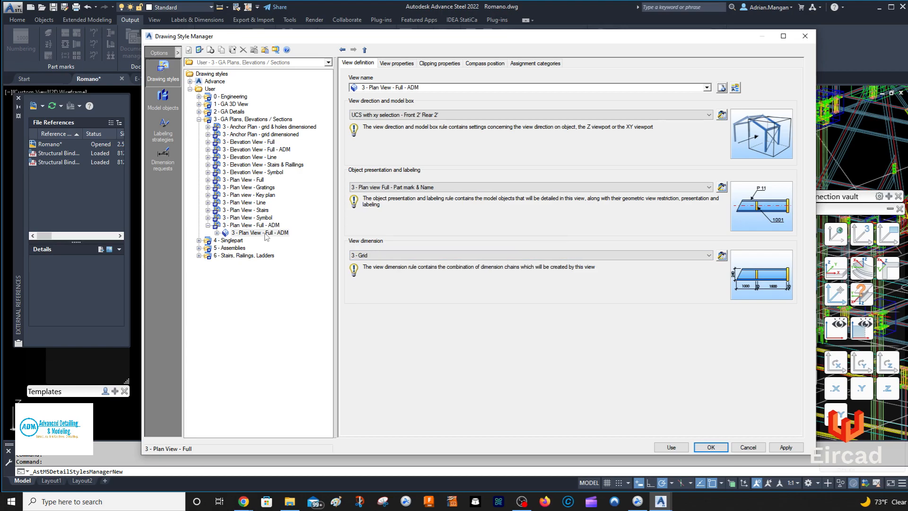
Step: Copy the ADM plan view's objects presentation rule set and name it 3 - Plan view Full - Part mark & Name - ADM
click(217, 233)
click(258, 248)
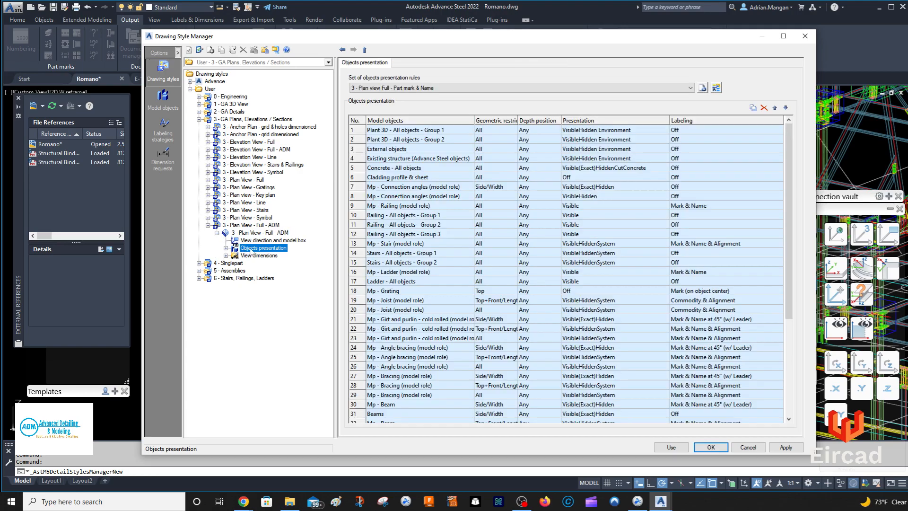
click(404, 88)
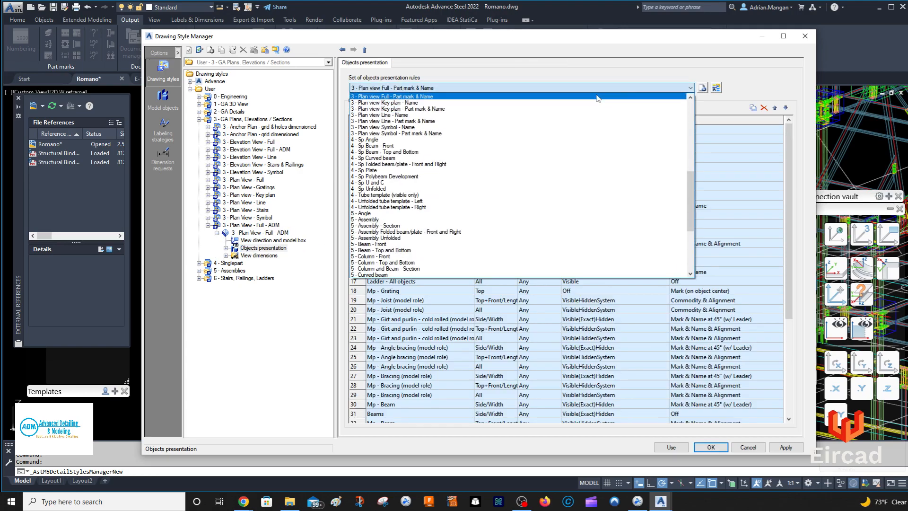
click(690, 89)
click(689, 88)
click(702, 89)
click(702, 89)
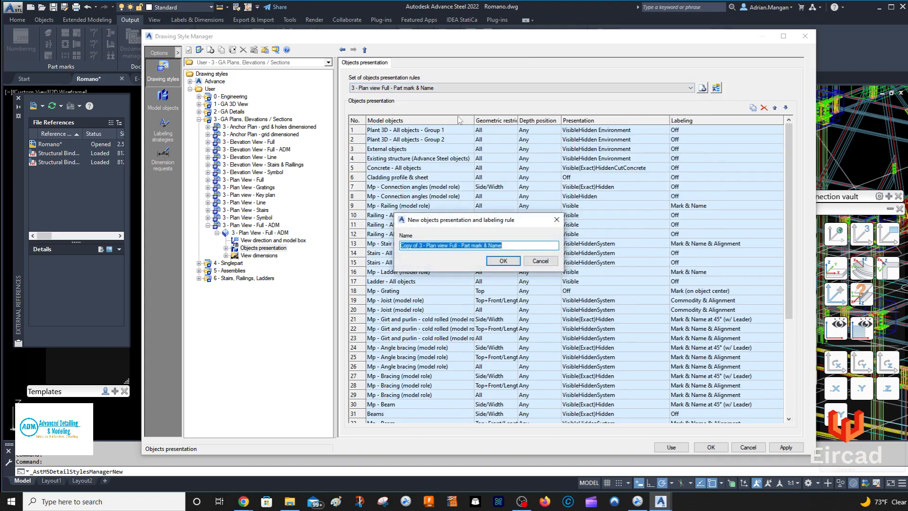
drag(420, 247, 383, 249)
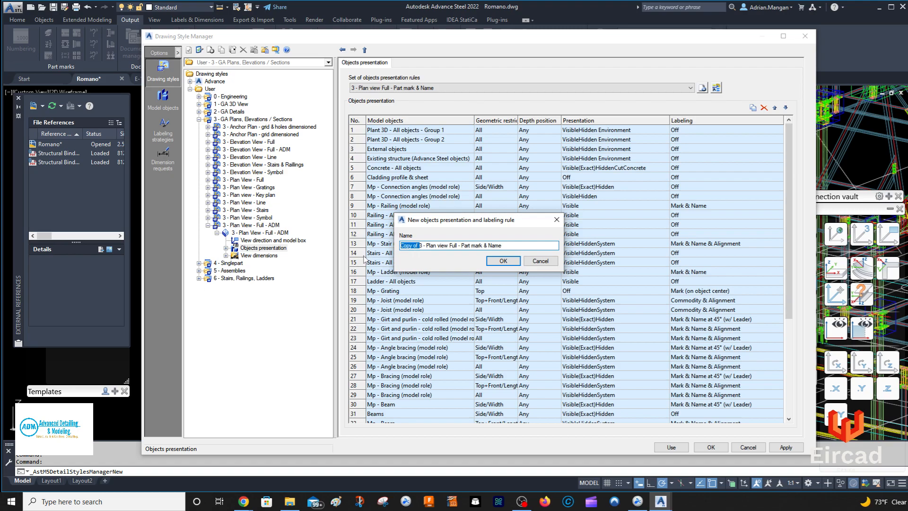
key(Delete)
click(509, 244)
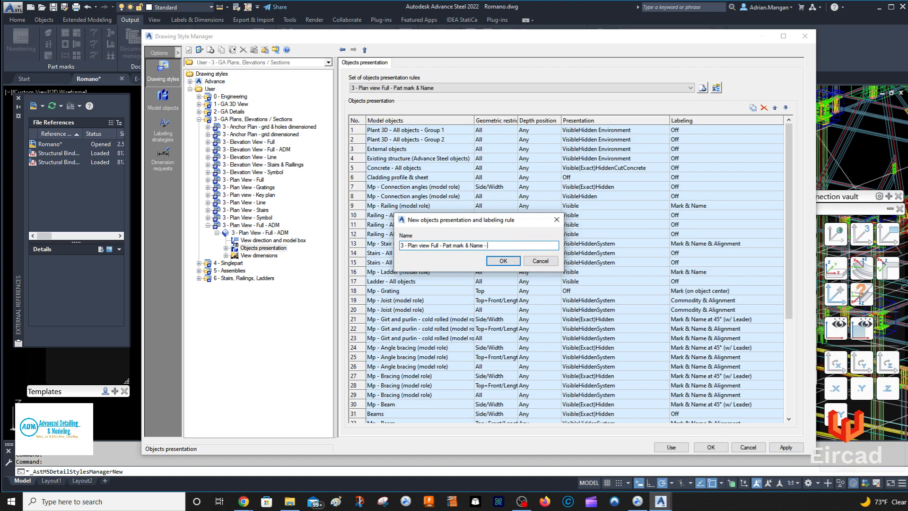
text(- ADM)
click(501, 260)
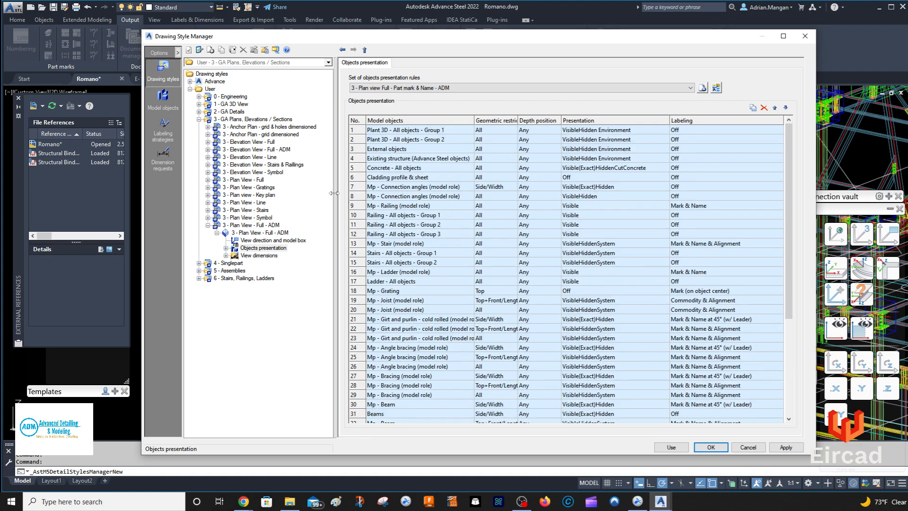
Step: Examine the model object rows of the ADM rule set, comparing geometric restriction, presentation and labeling of the Mp - Beam and Beams entries
scroll(480, 181, down, 1)
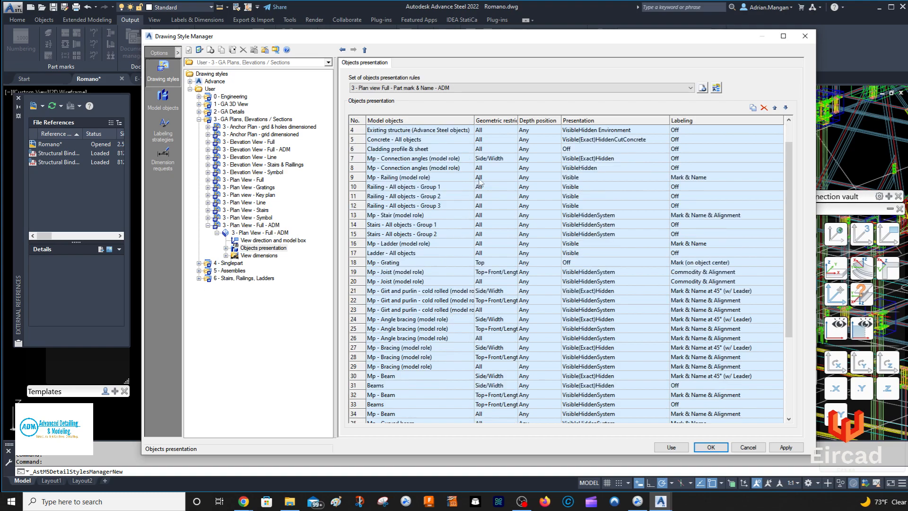
scroll(480, 182, down, 1)
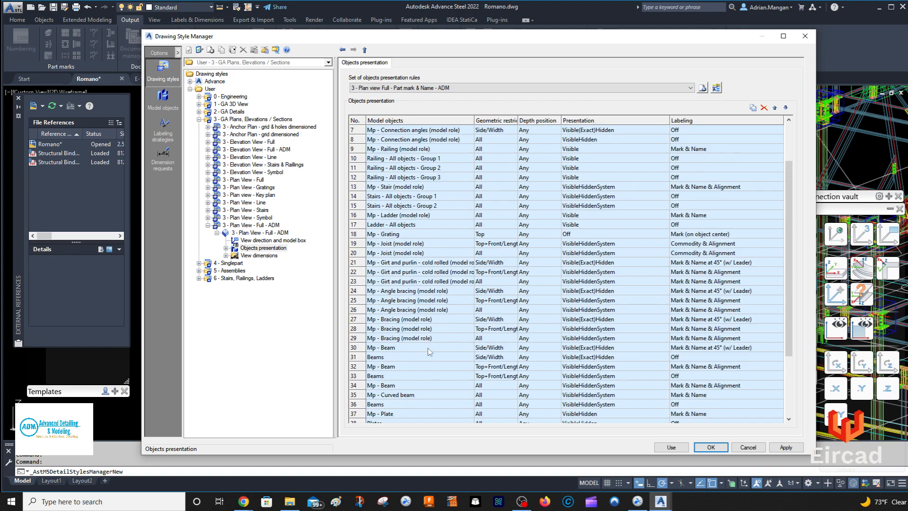
scroll(381, 376, down, 2)
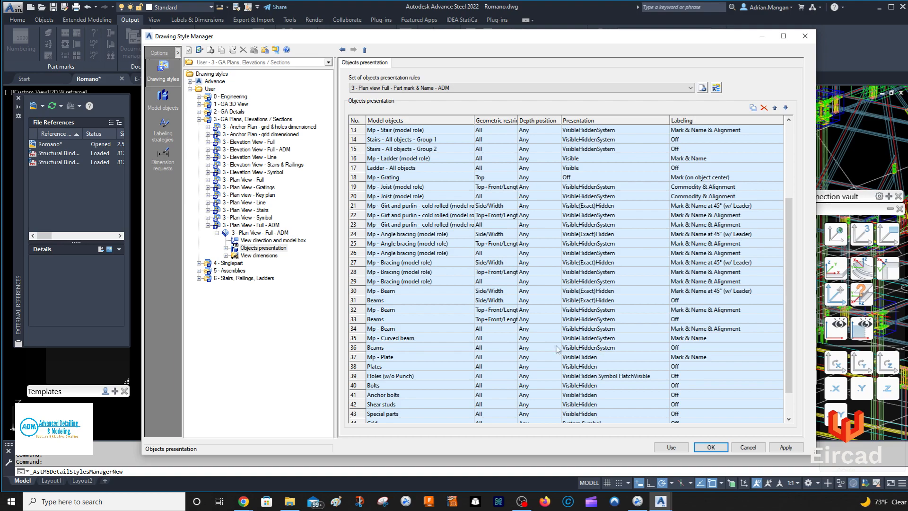
click(357, 349)
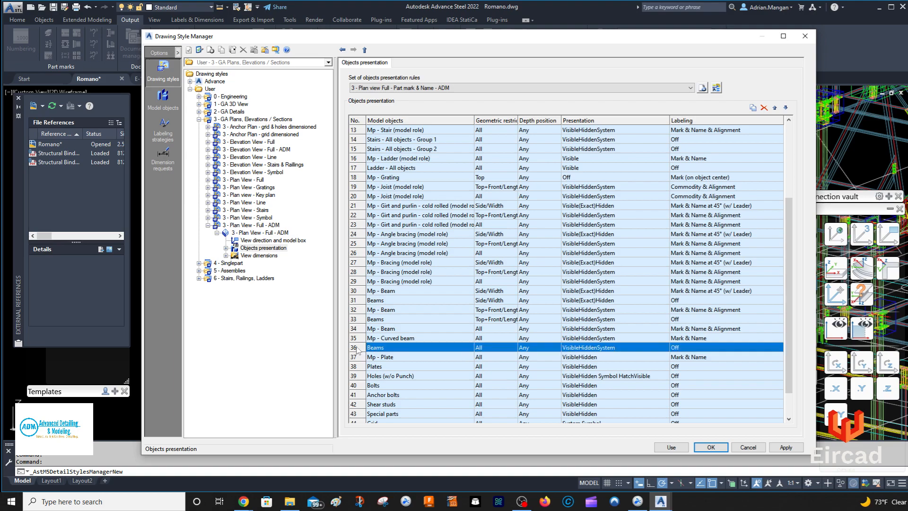
click(363, 319)
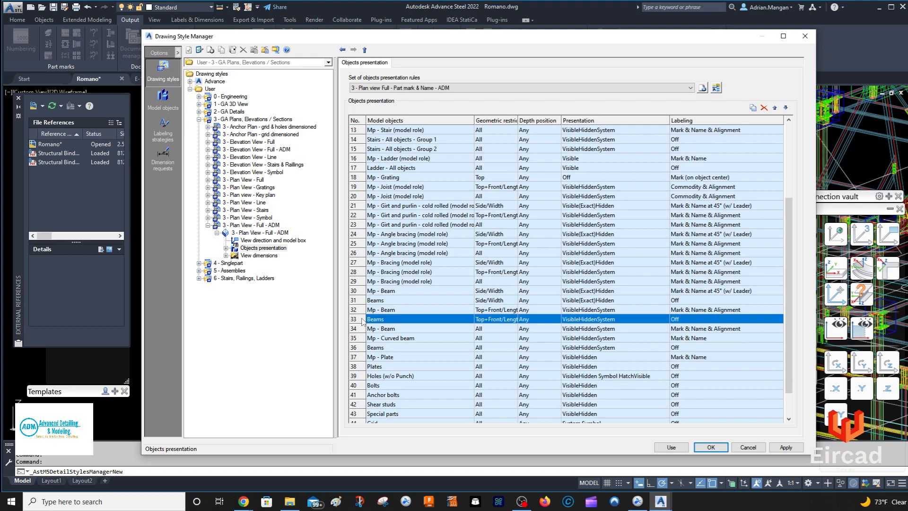
click(358, 349)
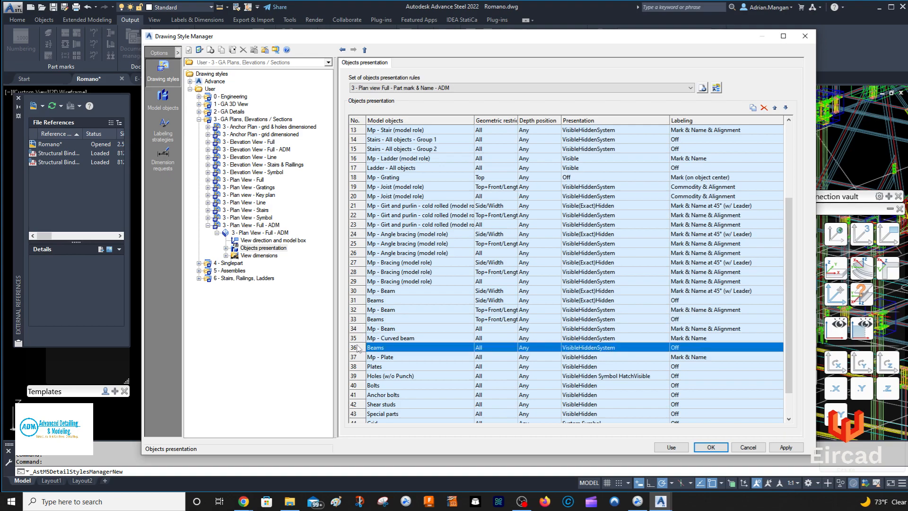
click(360, 292)
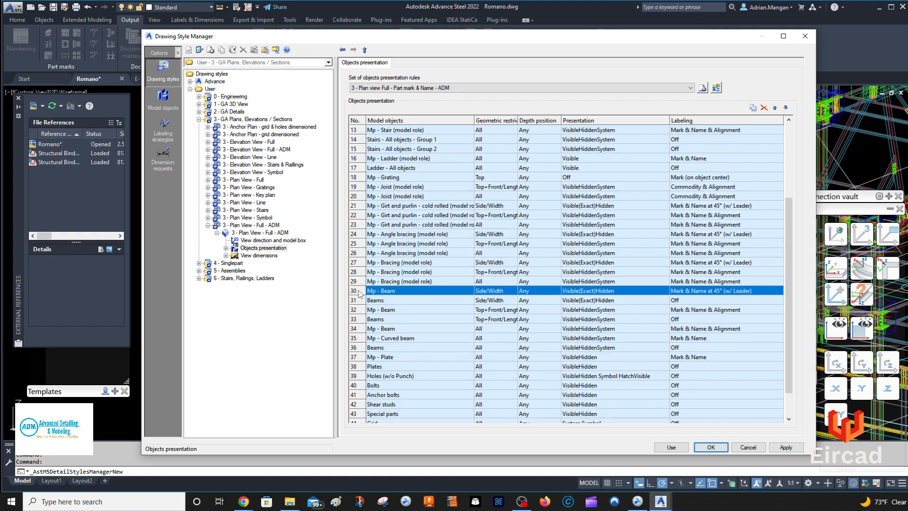
click(360, 301)
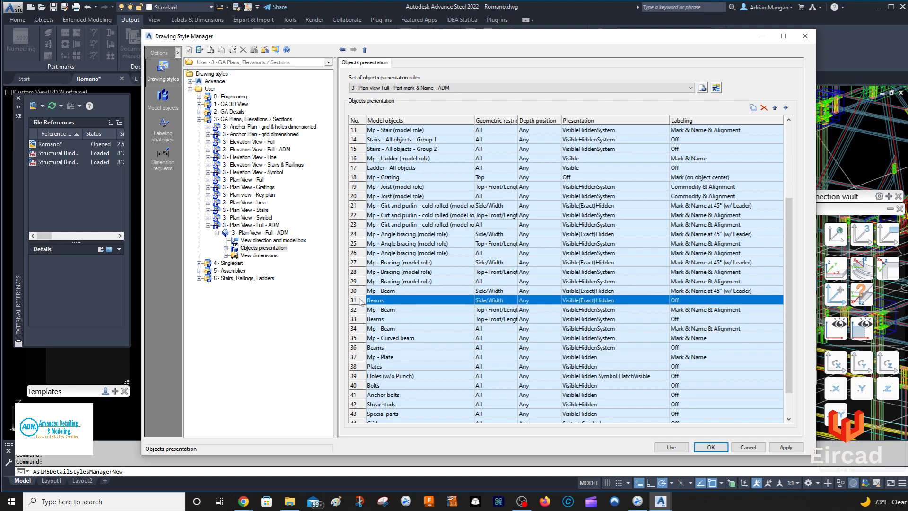
click(358, 312)
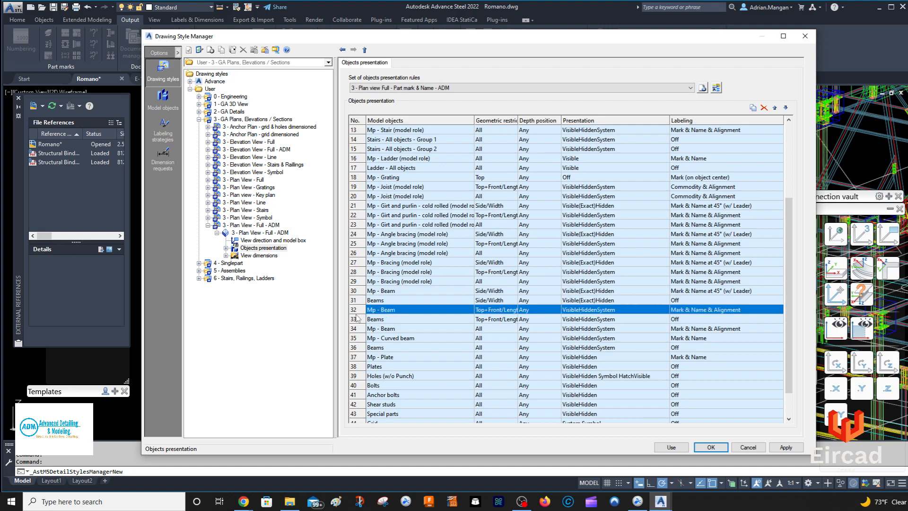
click(358, 320)
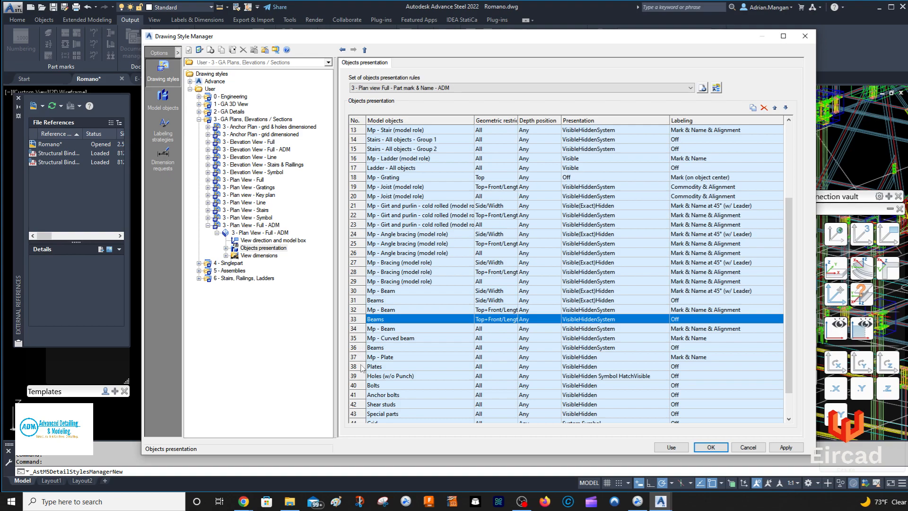
scroll(384, 369, up, 4)
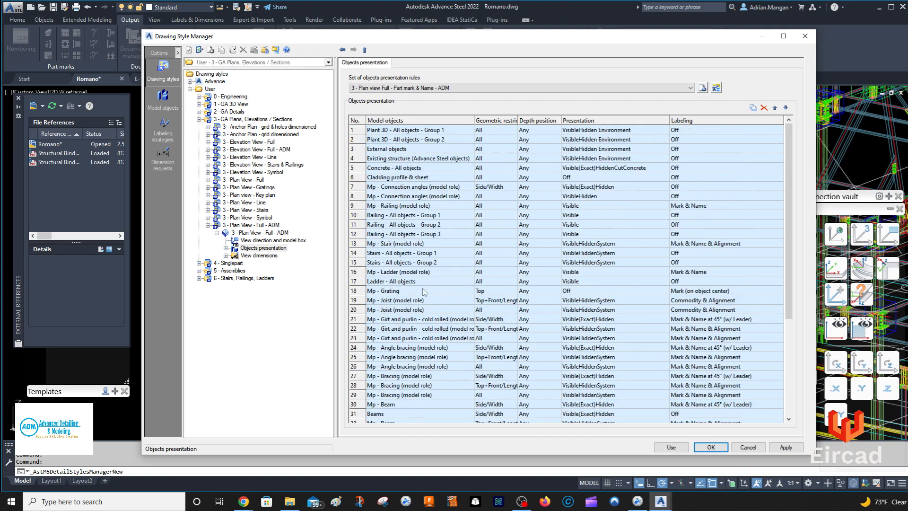
scroll(423, 270, down, 3)
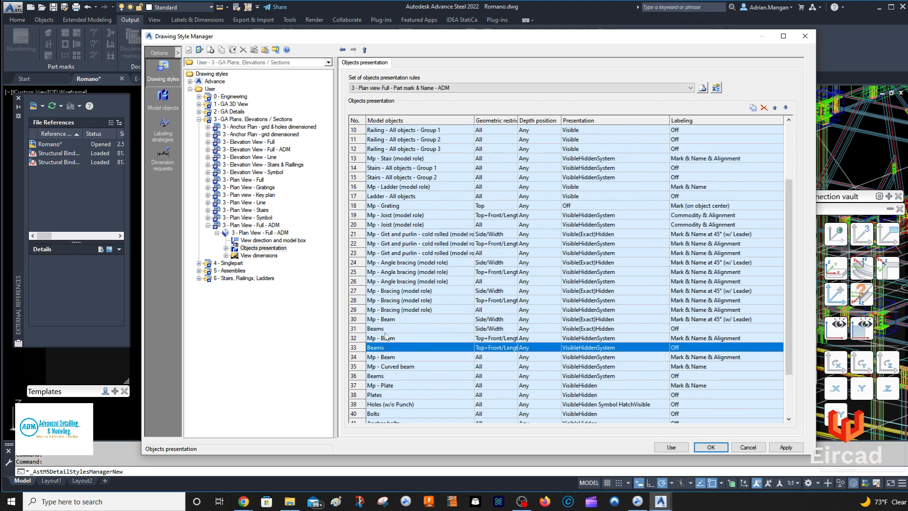
click(361, 330)
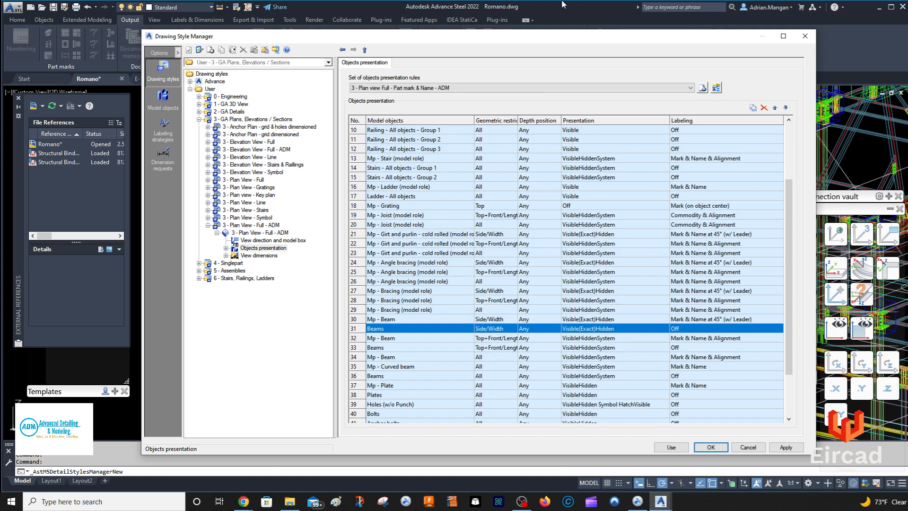
mouse_move(552, 38)
mouse_down()
mouse_move(558, 344)
mouse_move(536, 91)
mouse_move(552, 90)
mouse_up()
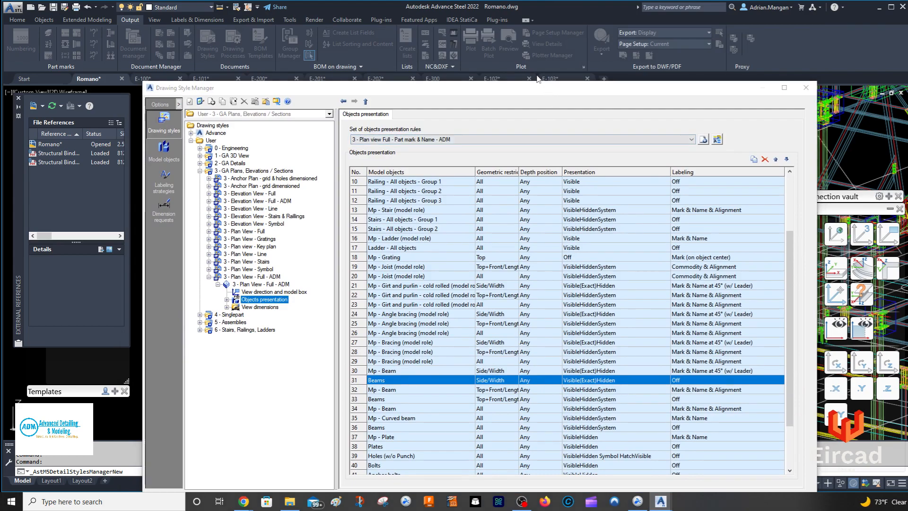
scroll(463, 306, down, 2)
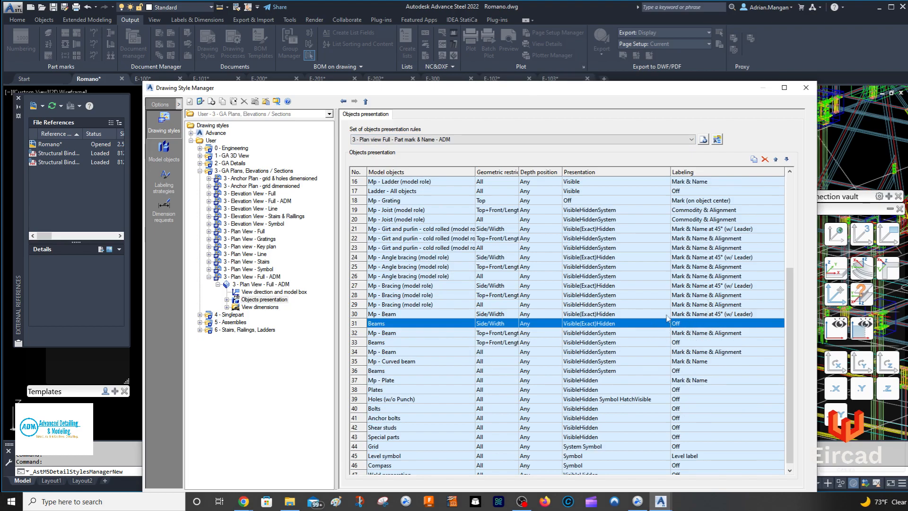
Step: Close the Drawing Style Manager, switch to drawing E-103 and select the W8x21 column label at gridline G
click(806, 87)
click(568, 76)
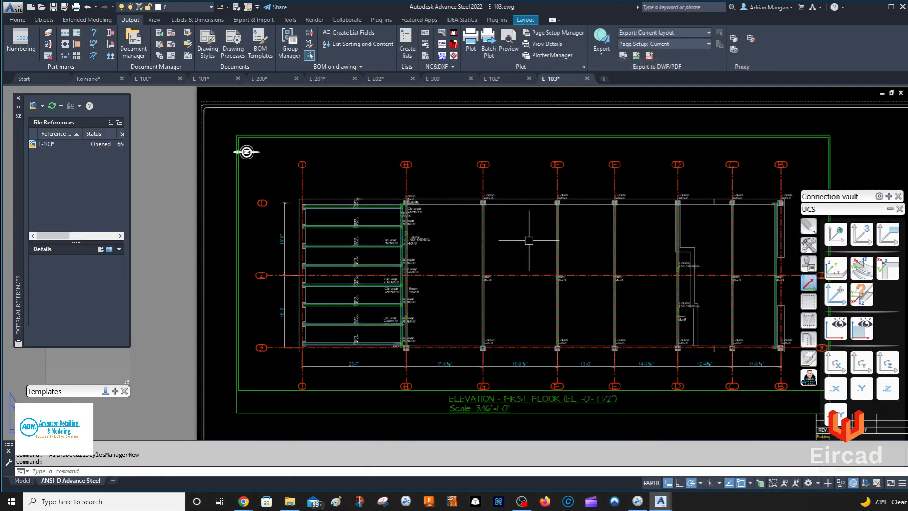
scroll(528, 243, up, 6)
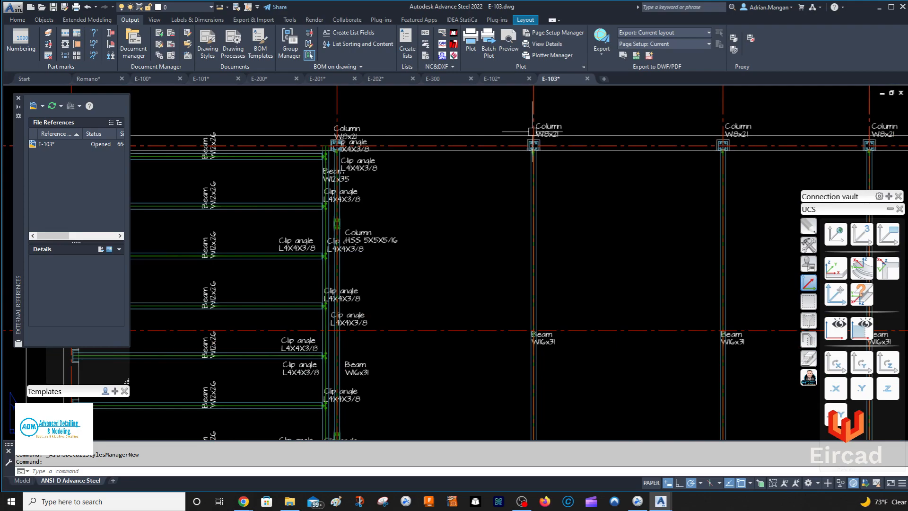
scroll(533, 131, up, 4)
click(552, 135)
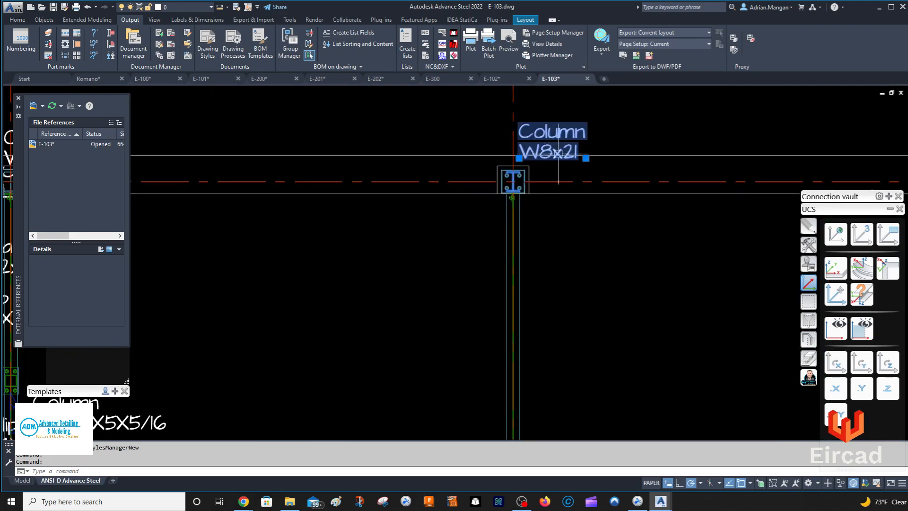
scroll(549, 151, down, 7)
key(Escape)
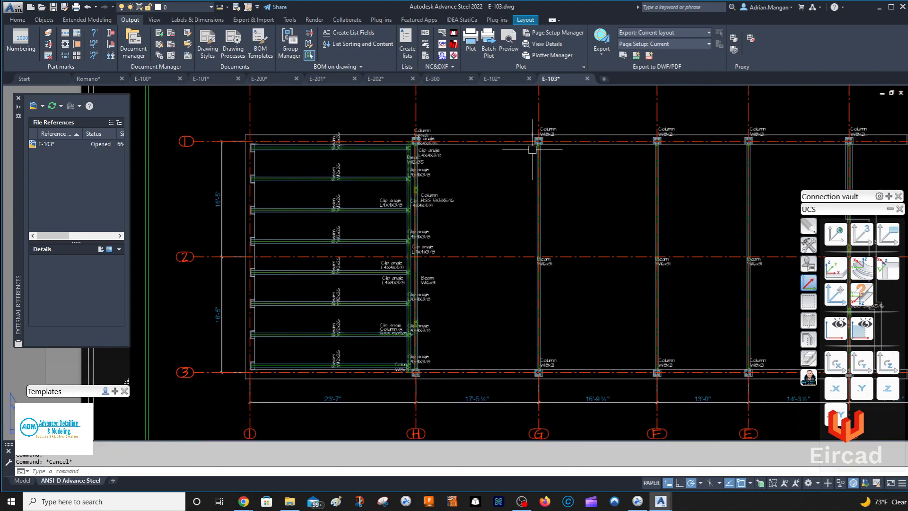
scroll(548, 128, up, 4)
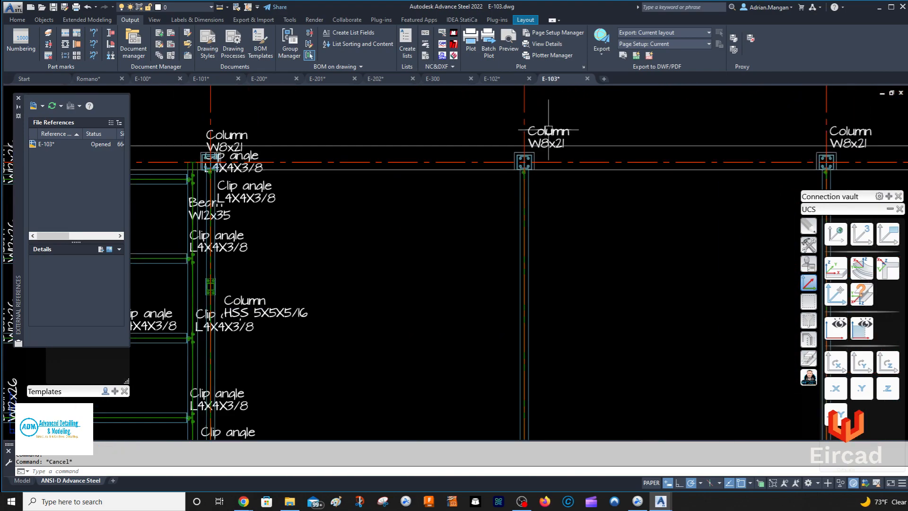
scroll(549, 130, down, 2)
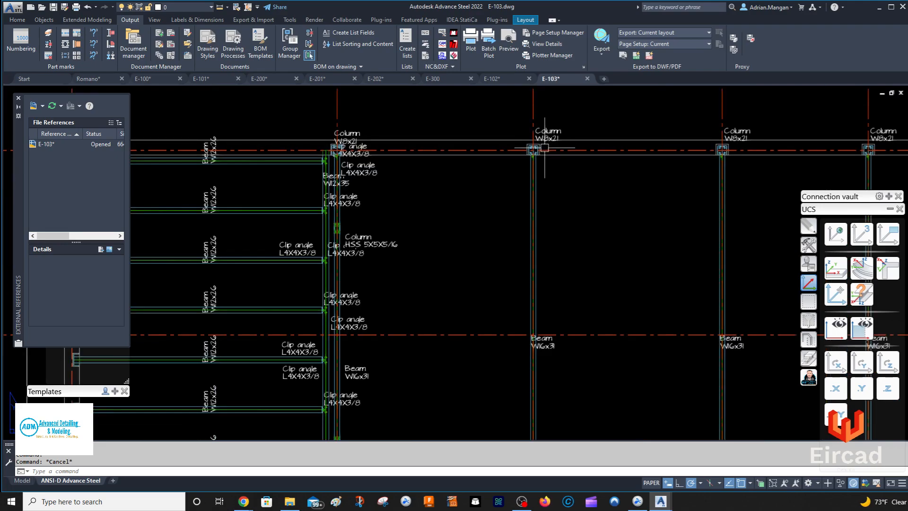
middle_drag(545, 148, 577, 156)
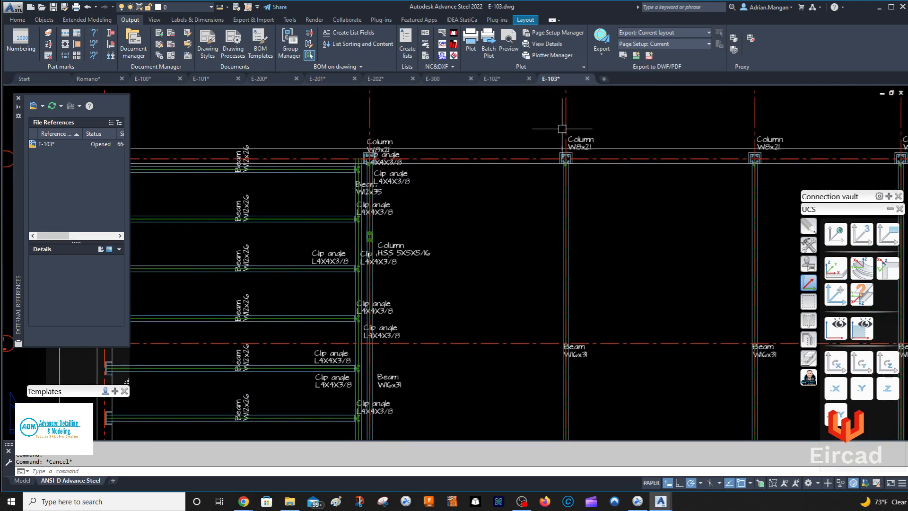
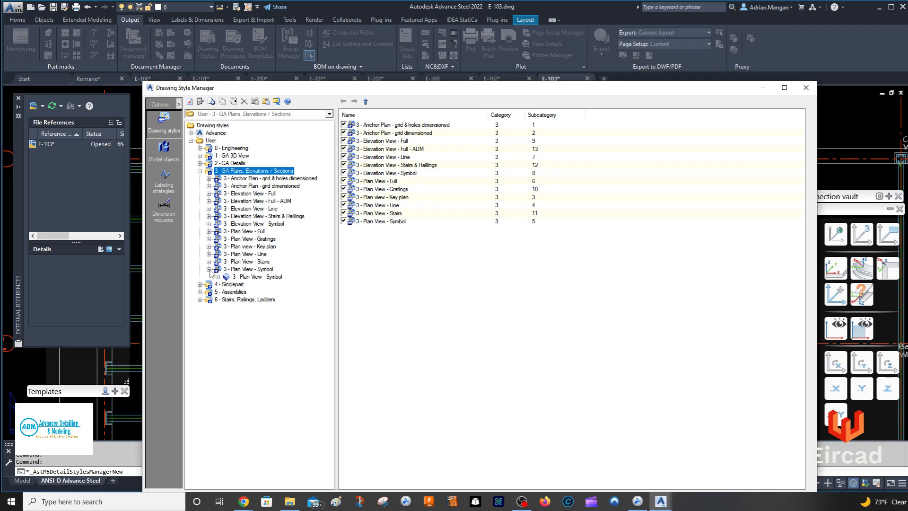
Step: Copy the user drawing style 3 - Plan View - Full and name the copy 3 - Plan View - Full - ADM
click(259, 232)
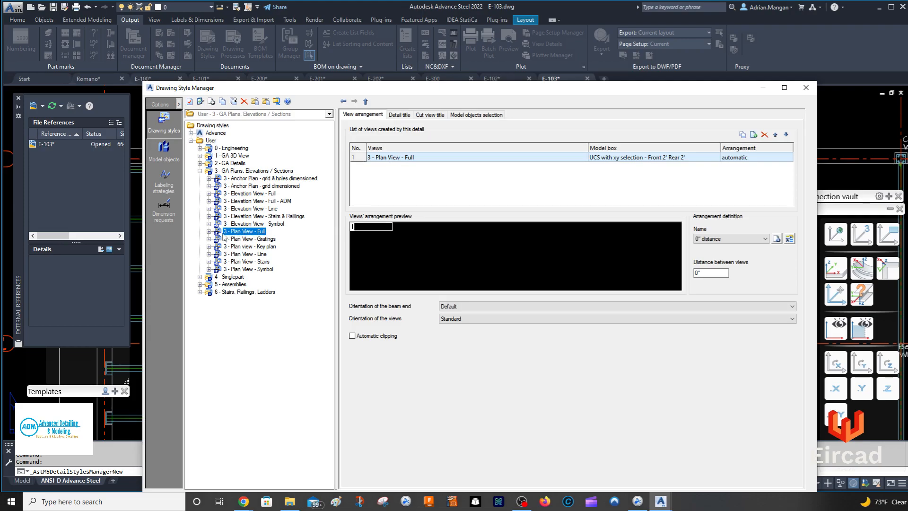
right_click(232, 232)
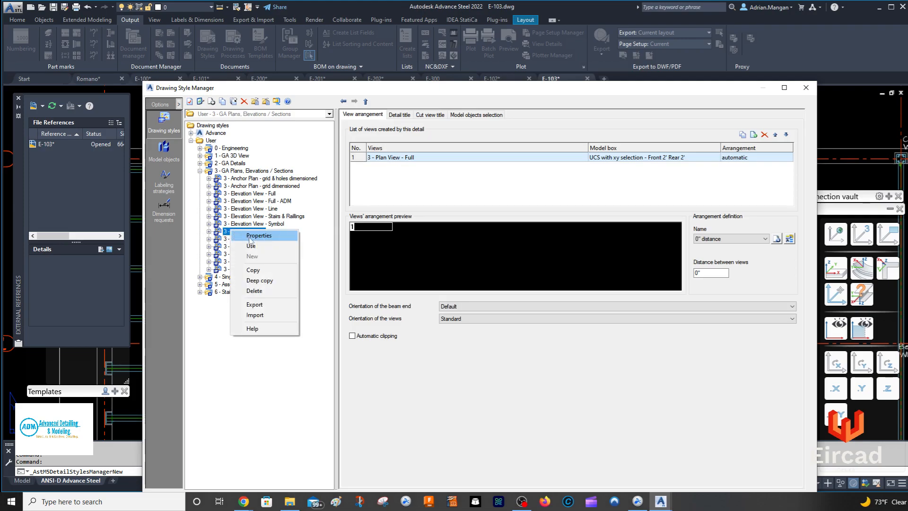
click(253, 270)
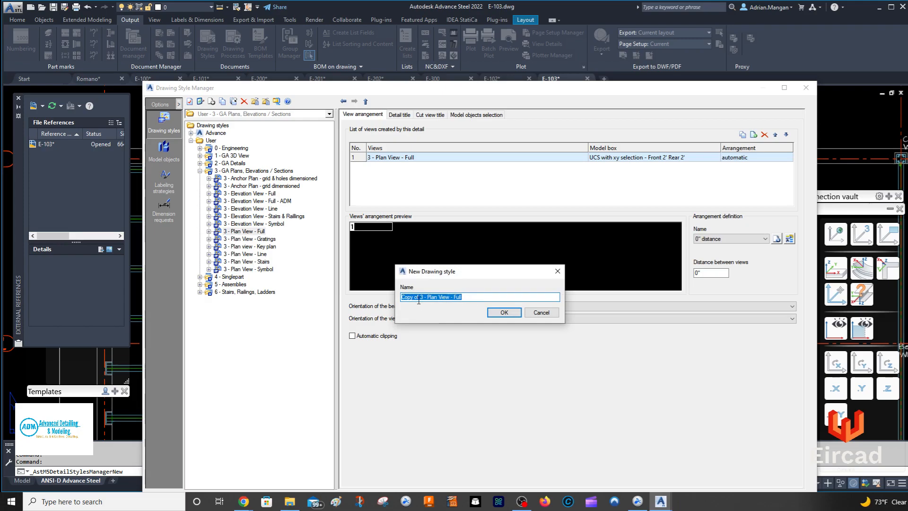
drag(421, 298, 376, 299)
key(Delete)
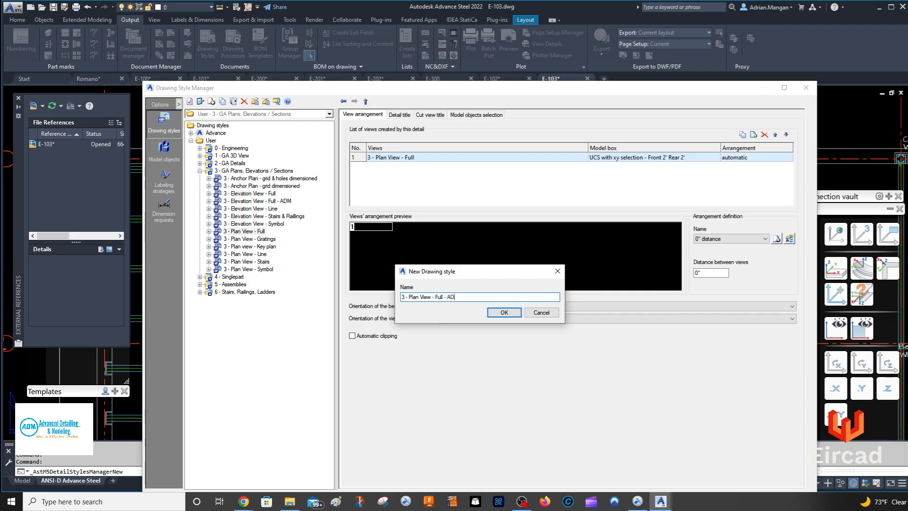
click(504, 312)
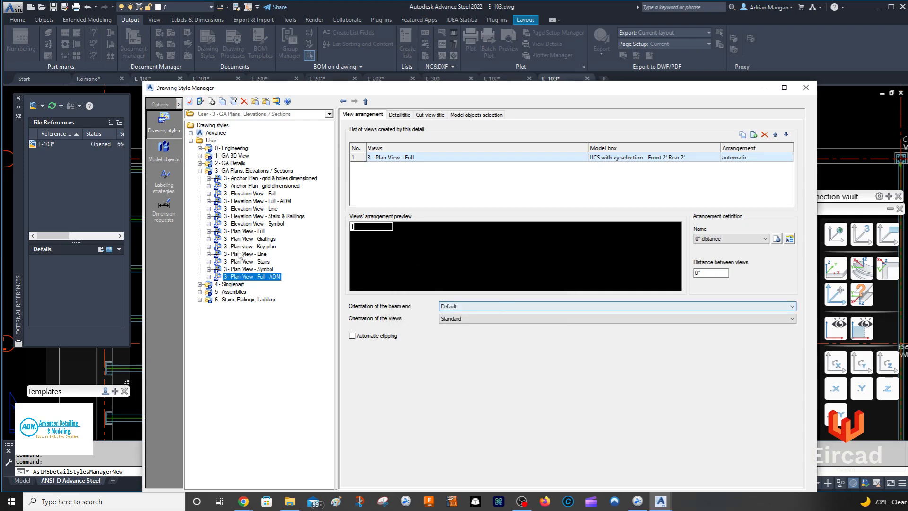
Step: Copy the view definition inside the new ADM plan drawing style and name it 3 - Plan View - Full - ADM
click(209, 277)
click(251, 284)
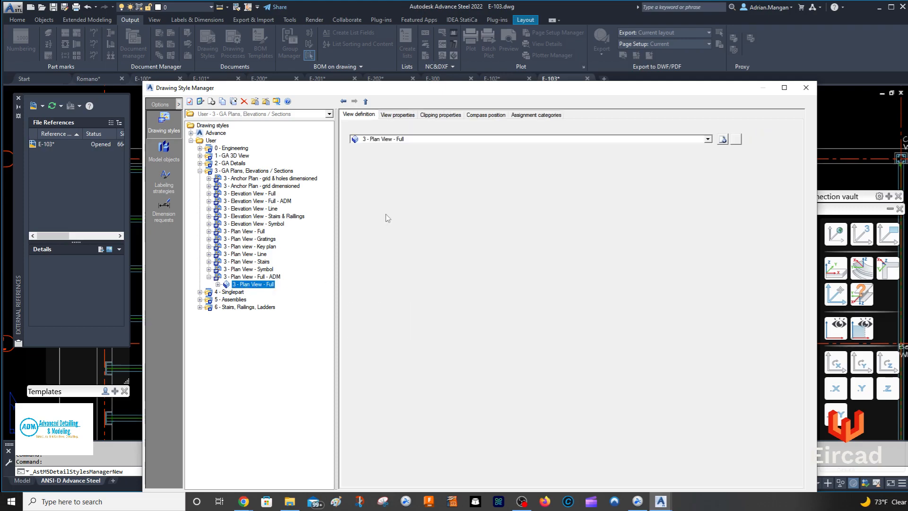
click(723, 140)
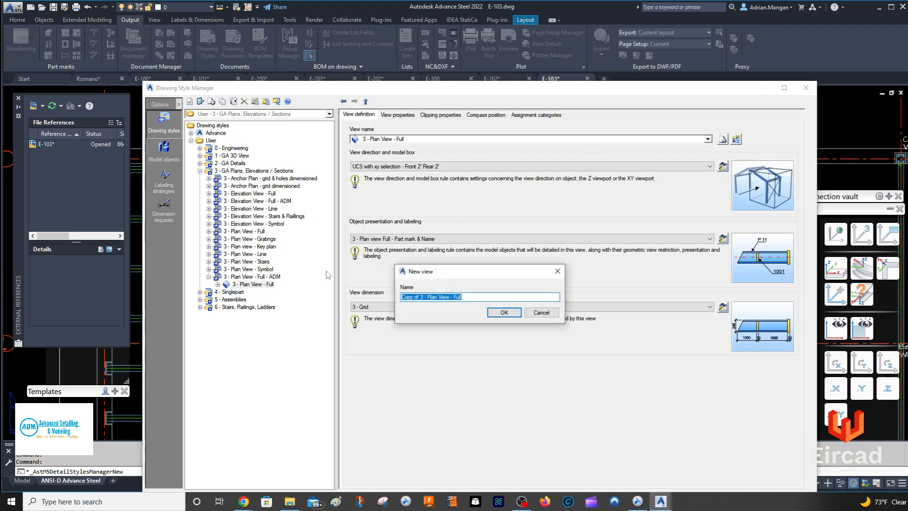
drag(422, 299, 364, 298)
key(BackSpace)
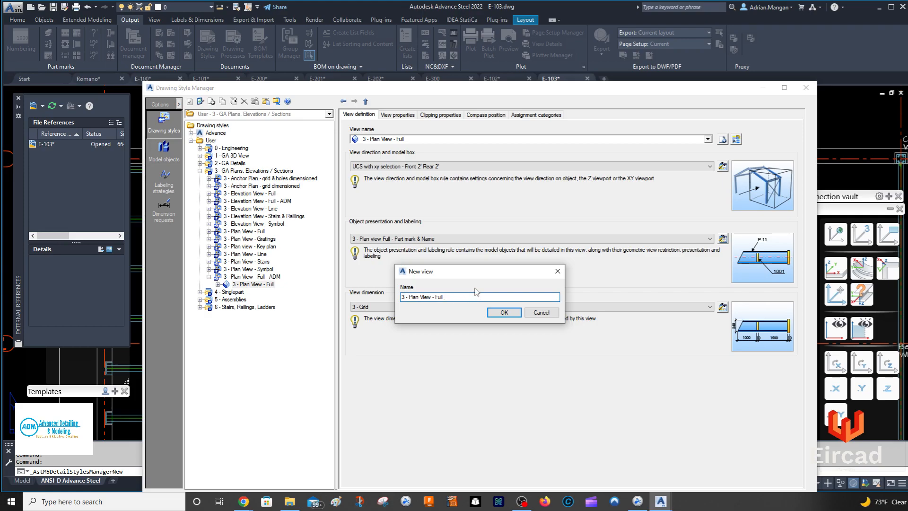
text(- ADM)
click(504, 313)
Step: Copy the ADM plan view's objects presentation rule set as 3 - Plan view Full - Part mark & Name - ADM
click(218, 284)
click(255, 299)
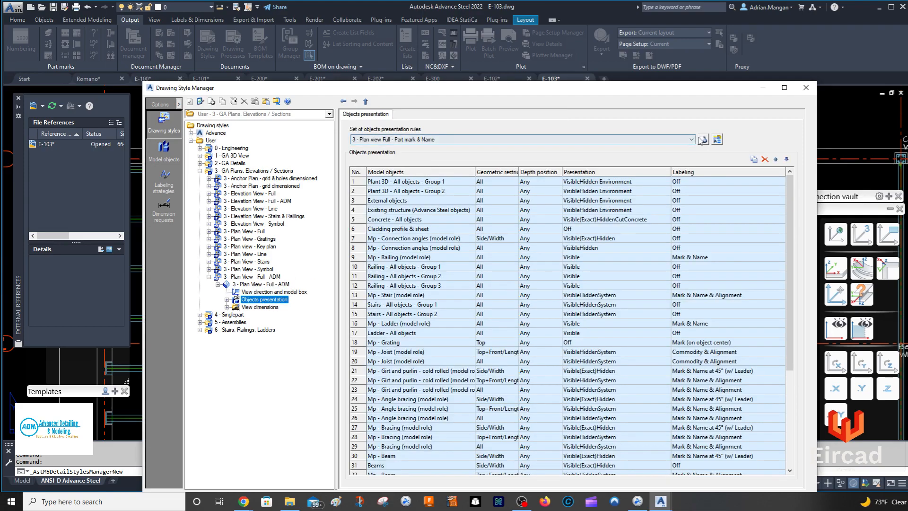
click(702, 140)
click(424, 297)
drag(422, 297, 373, 302)
key(BackSpace)
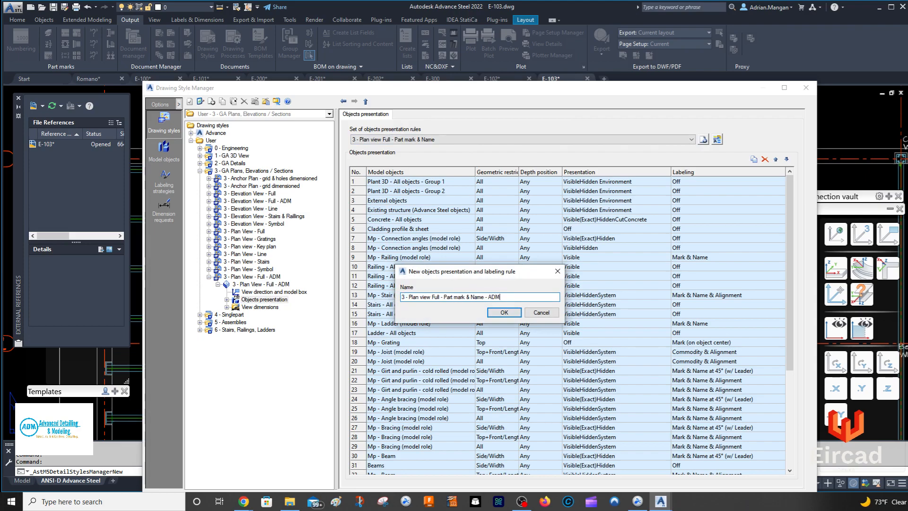
click(504, 313)
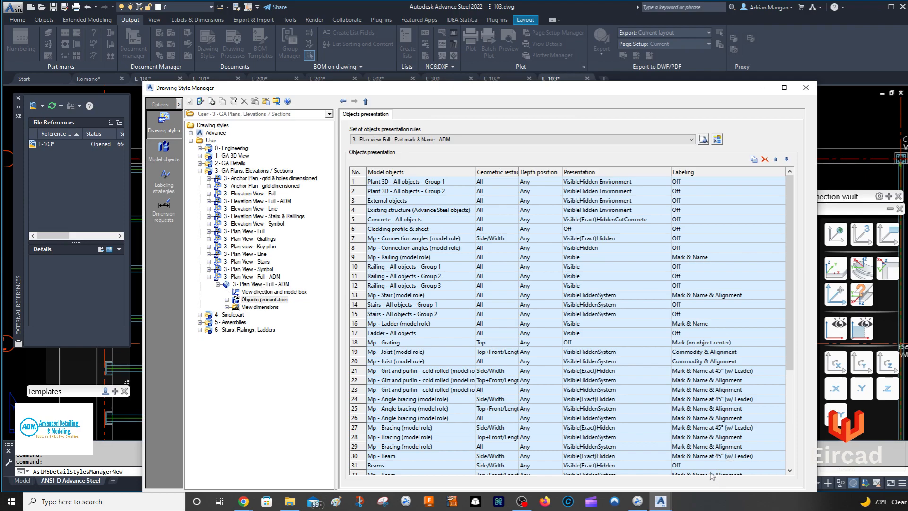
Step: Apply the new ADM plan view style, review the labeling of its model object rows and close the Drawing Style Manager
scroll(603, 329, down, 4)
scroll(602, 330, down, 1)
drag(591, 88, 610, 26)
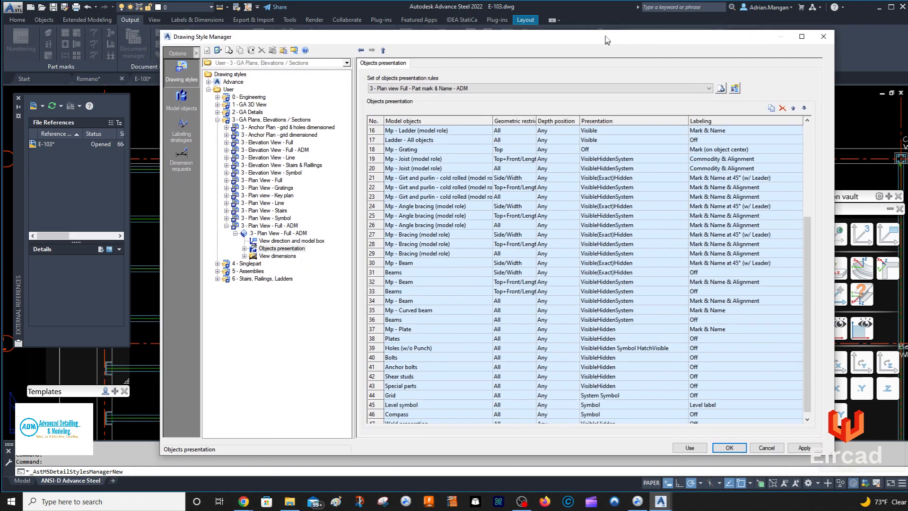
click(805, 438)
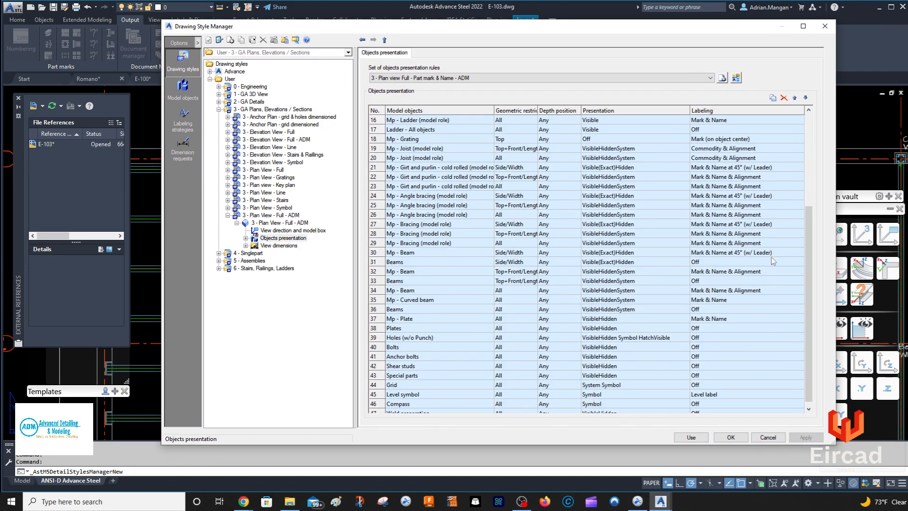
scroll(773, 263, down, 1)
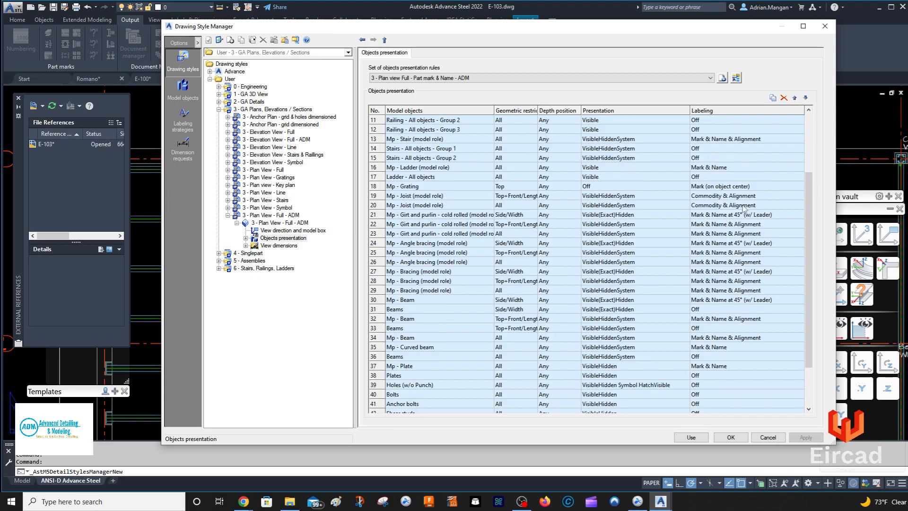
scroll(744, 209, up, 4)
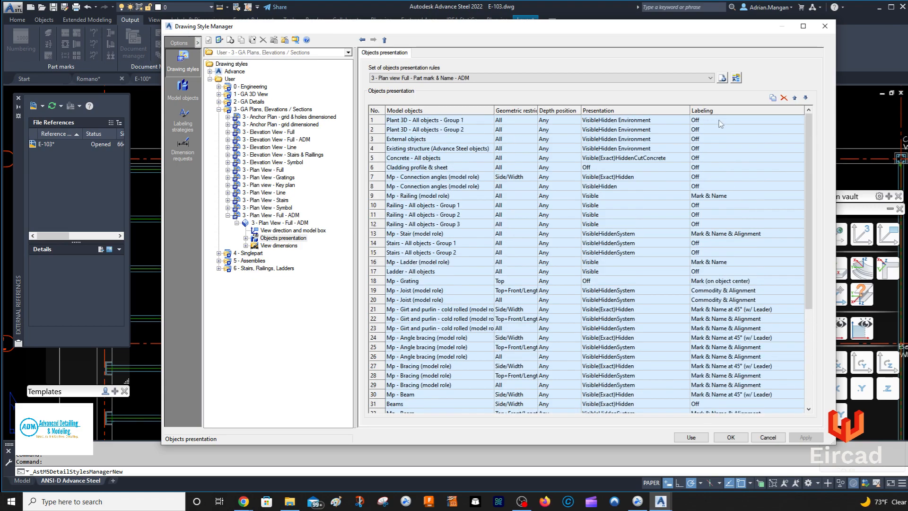
scroll(731, 144, down, 5)
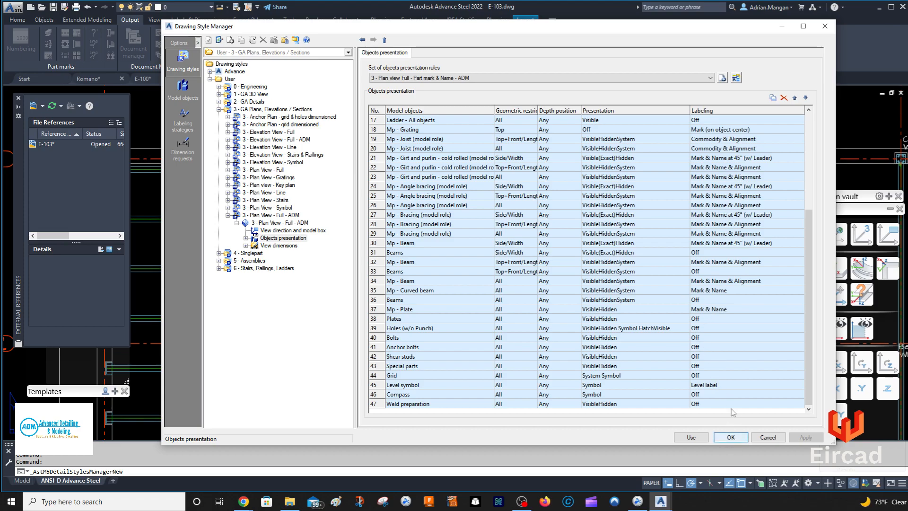
click(729, 438)
click(730, 438)
Step: Update the first-floor detail on drawing E-103 and delete that detail from the sheet
scroll(401, 152, down, 6)
click(443, 136)
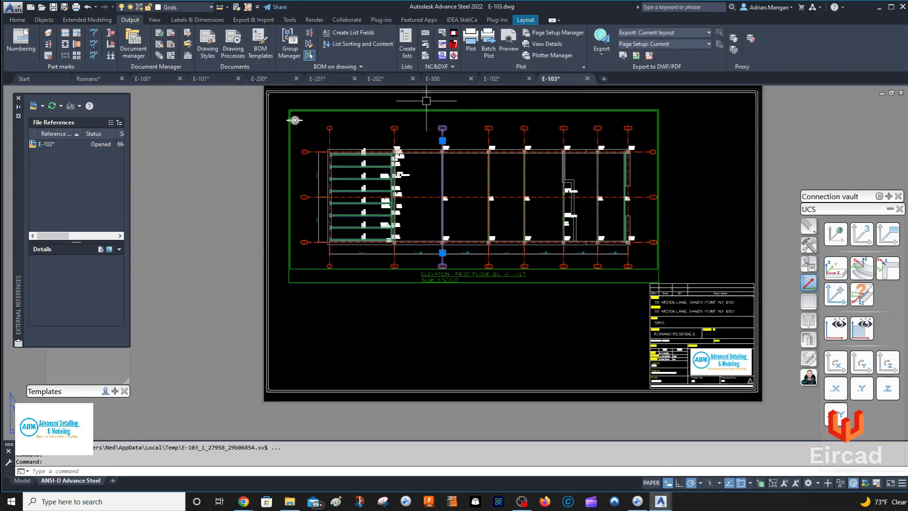
click(197, 19)
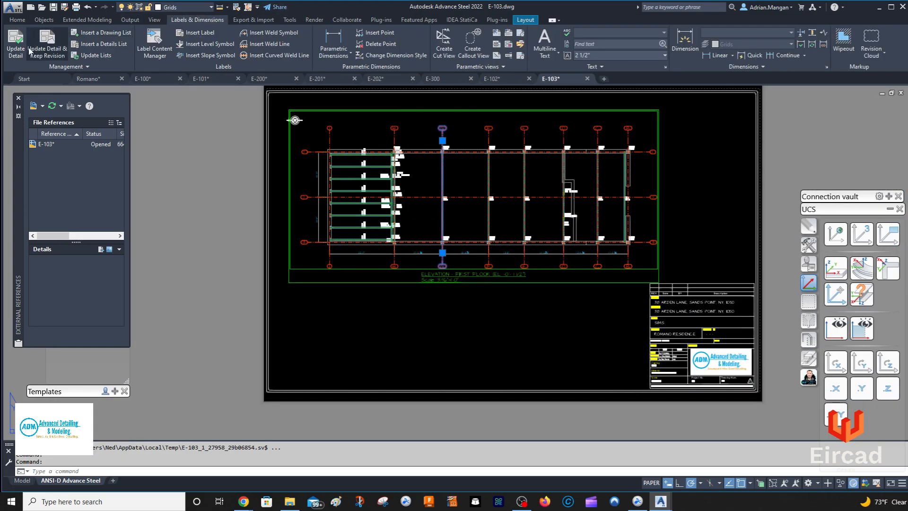
click(20, 45)
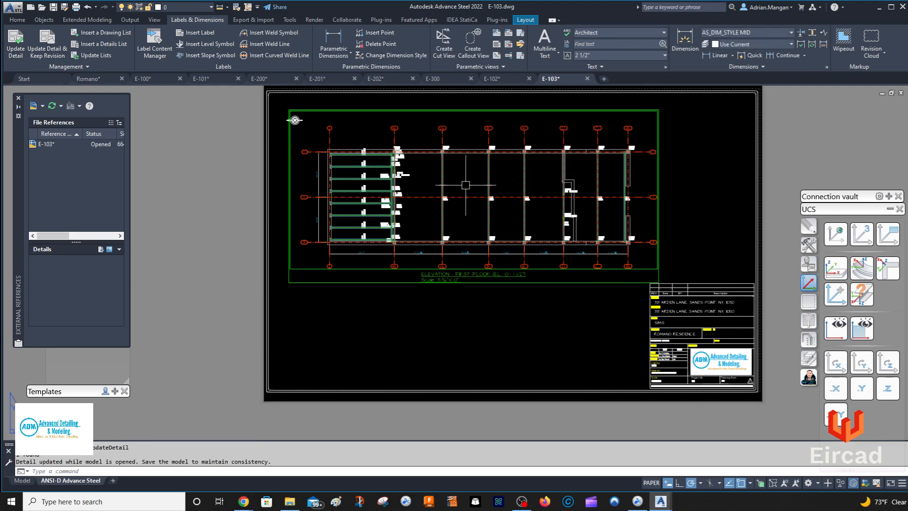
click(543, 282)
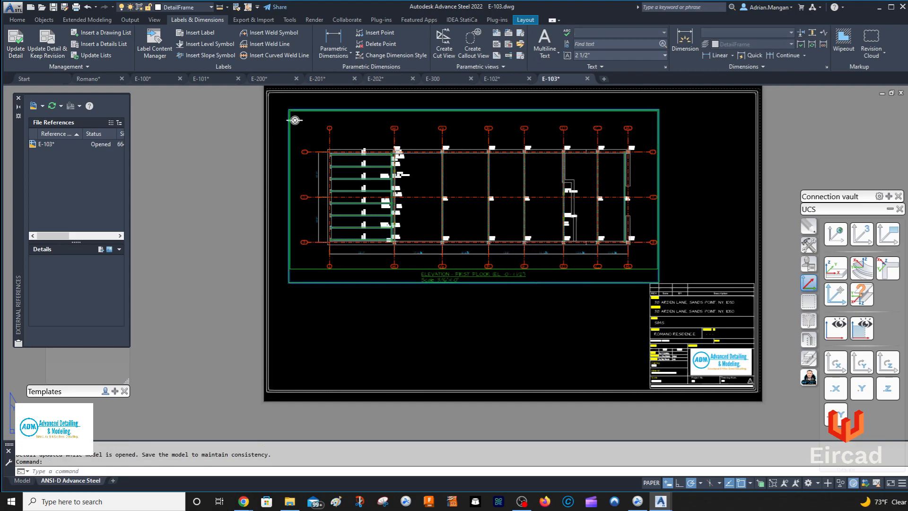
key(Delete)
Step: In the Romano model, set the first-floor camera's detail style to 3 - Plan View - Full - ADM and its scale to 3/16"=1'-0"
click(107, 79)
scroll(441, 240, up, 3)
double_click(418, 423)
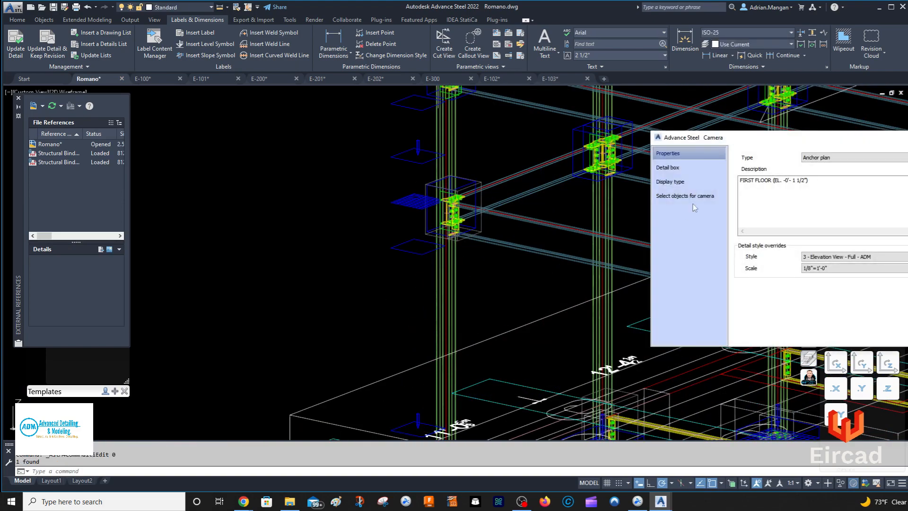
click(852, 257)
scroll(881, 352, down, 5)
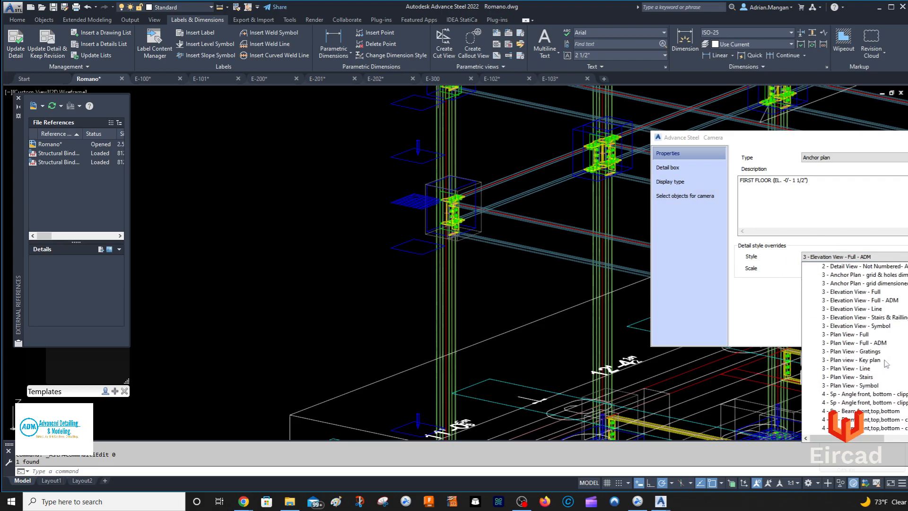
click(874, 344)
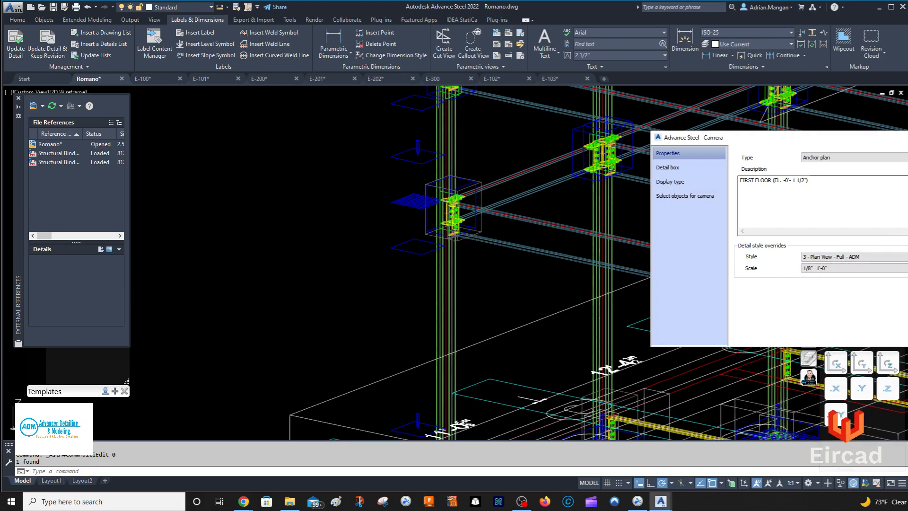
click(883, 269)
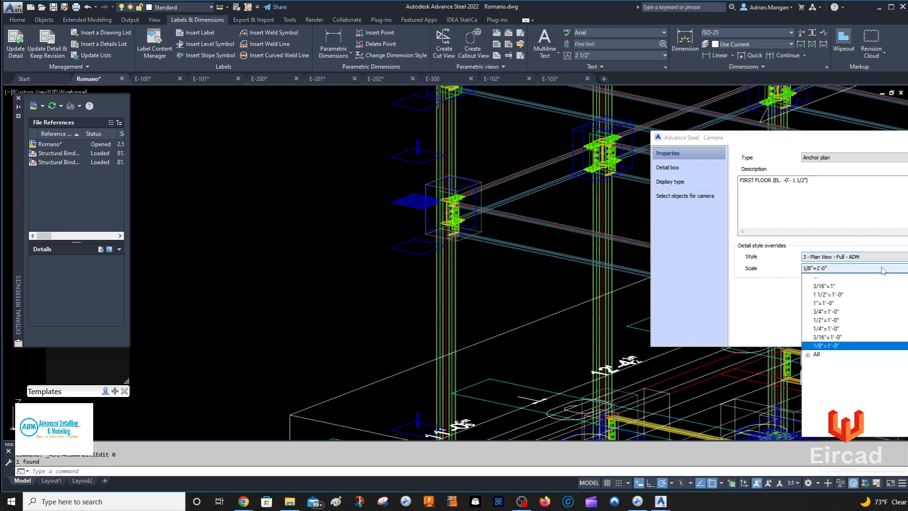
click(838, 337)
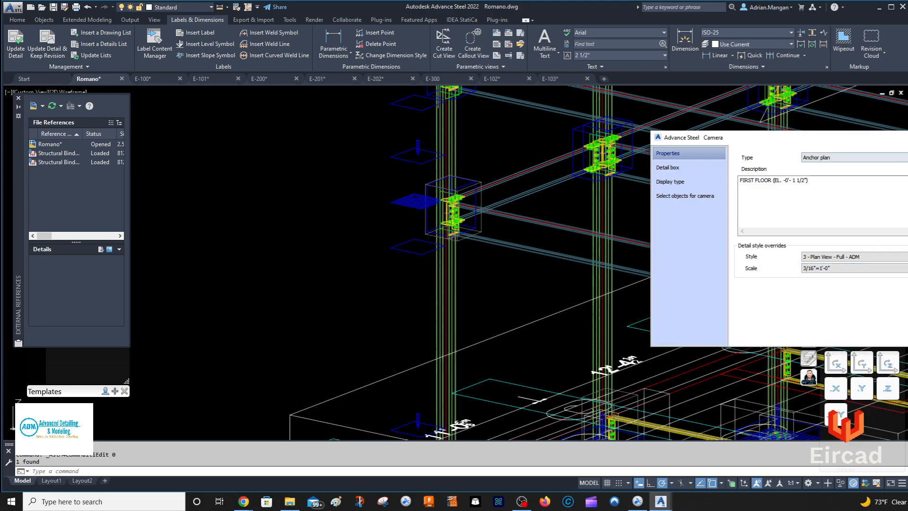
click(907, 137)
Step: Generate a drawing from the first-floor camera with the second Selected Cameras process
click(396, 428)
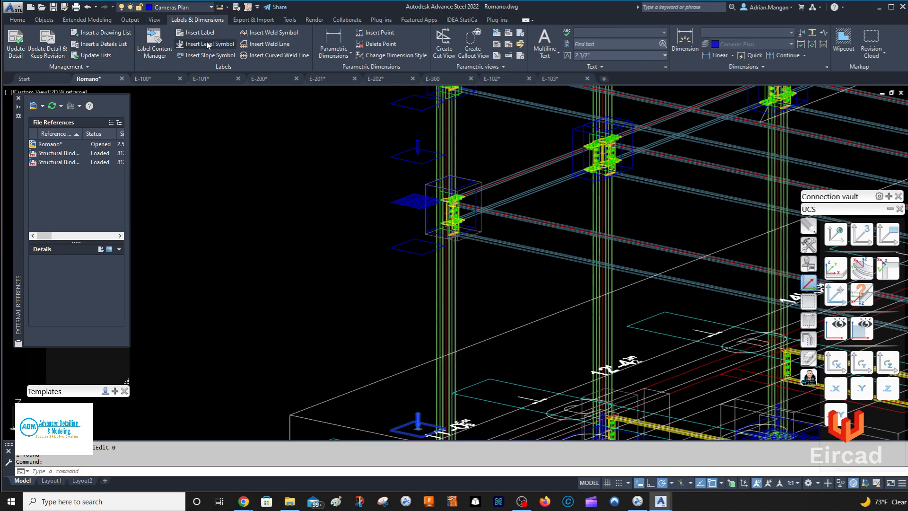
click(19, 98)
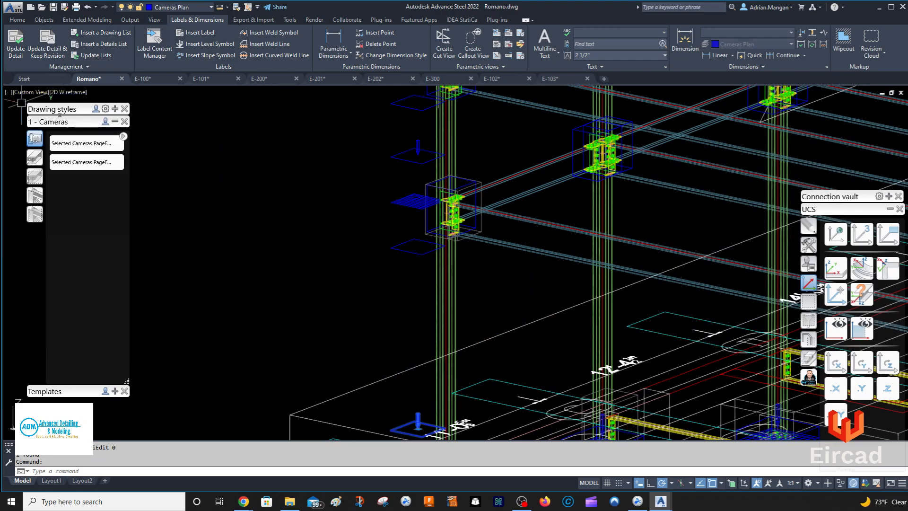
click(82, 163)
click(69, 260)
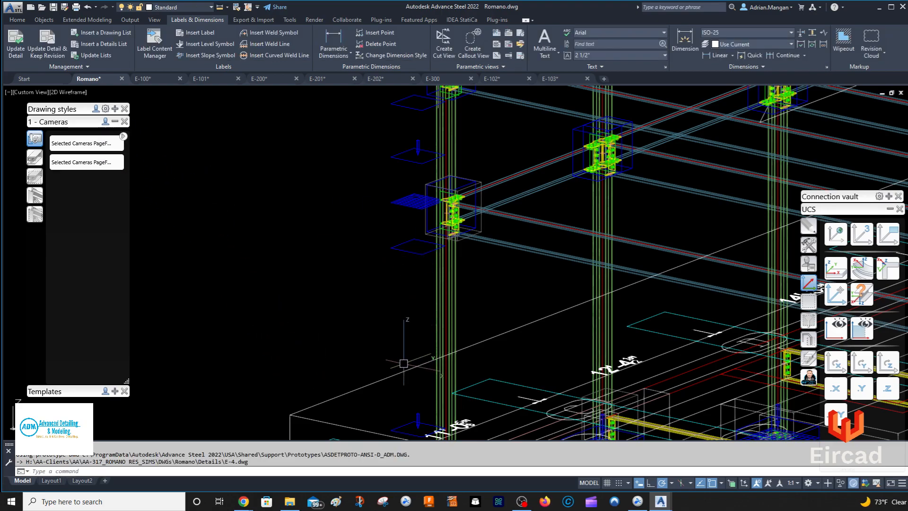
Step: Generate the first-floor camera's detail with the second Selected Cameras process, choosing E-103.dwg as the existing drawing to use
click(409, 423)
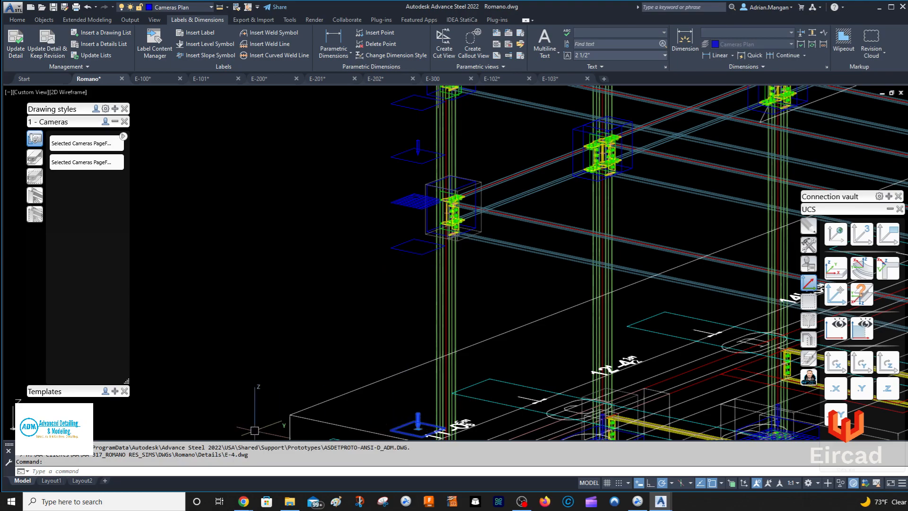
click(74, 163)
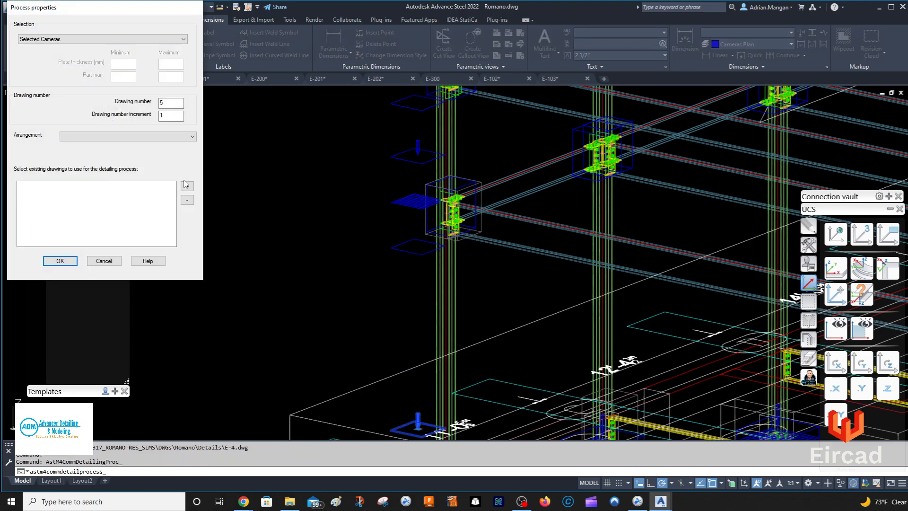
click(187, 187)
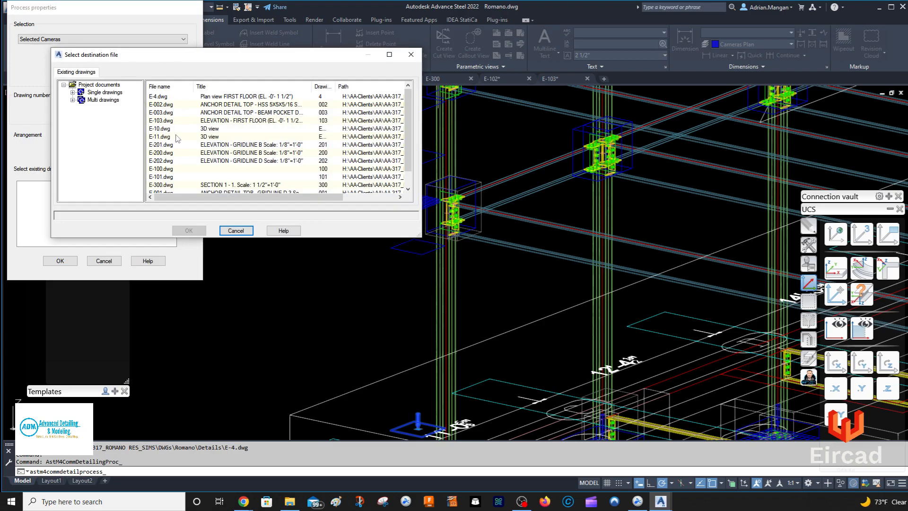
click(165, 122)
click(189, 231)
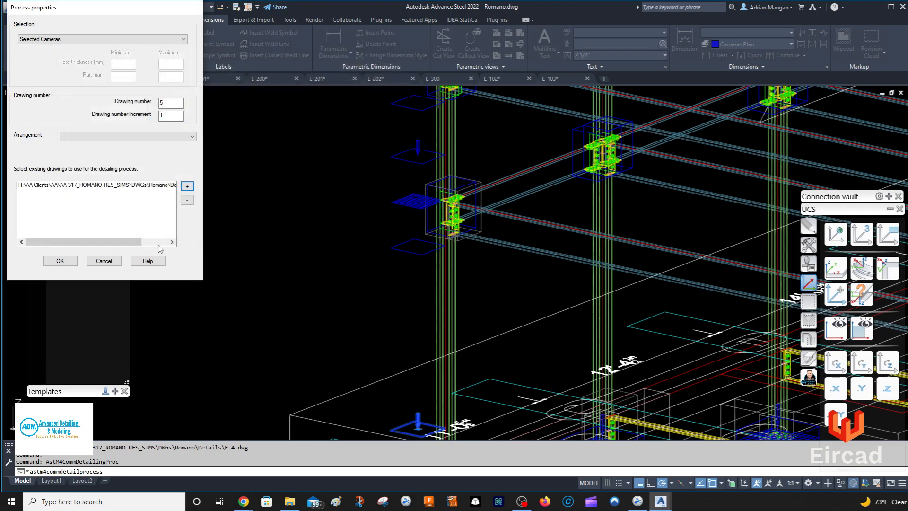
click(70, 262)
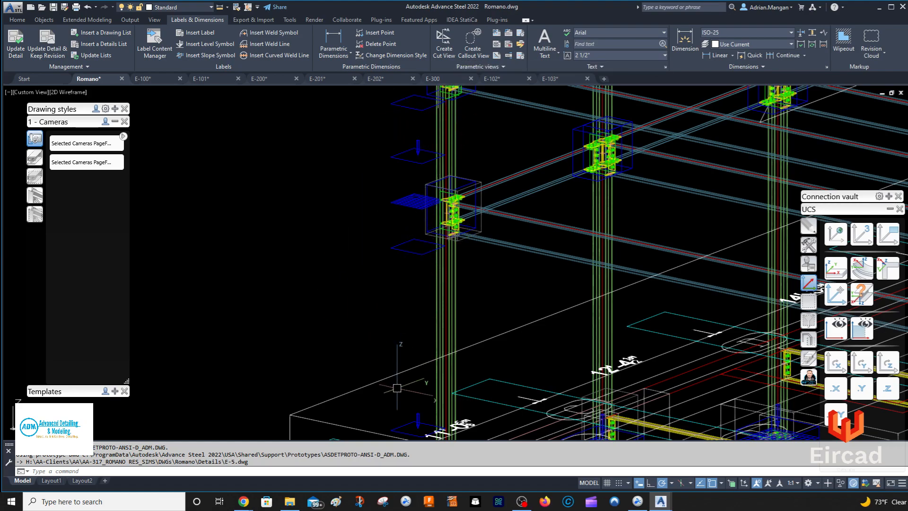
Step: Open the detail drawing E-5 generated from the first-floor camera
right_click(406, 428)
mouse_move(475, 364)
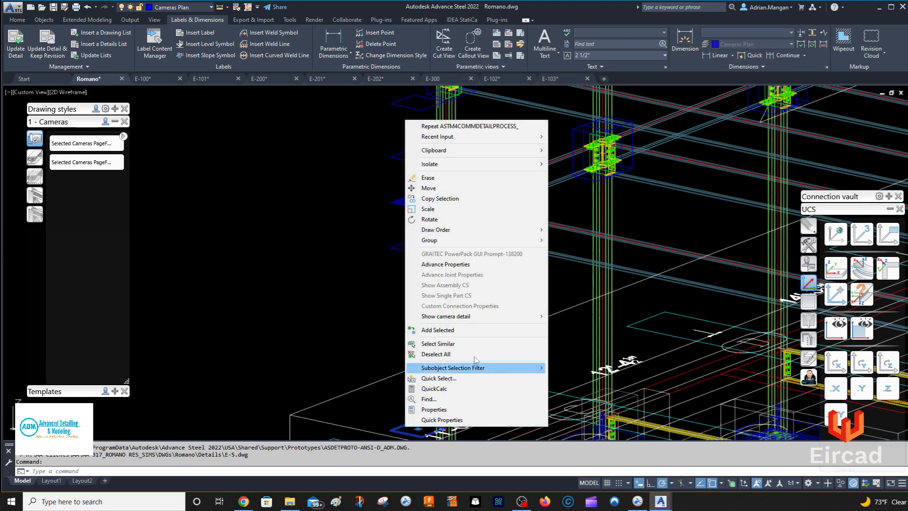
mouse_move(500, 317)
click(575, 337)
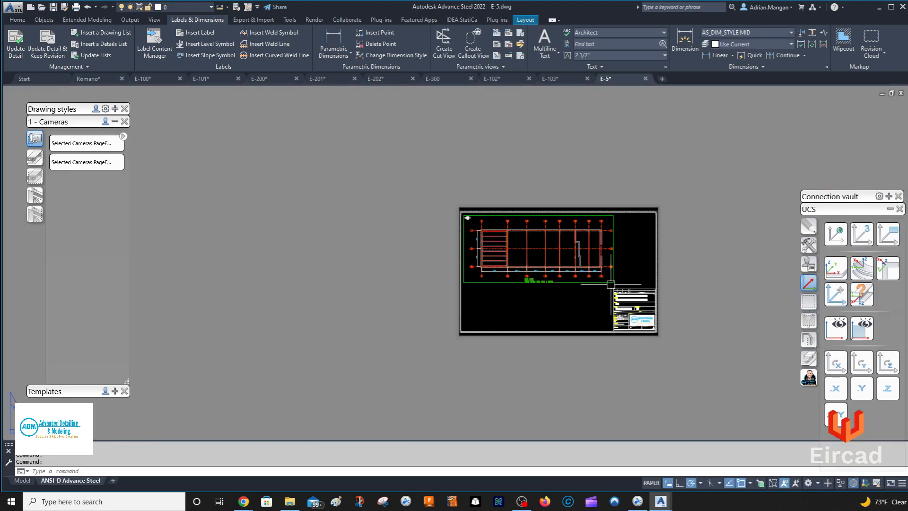
scroll(615, 275, up, 4)
Step: Copy the first-floor plan detail with a base point at the midpoint of the sheet's upper border line
click(609, 295)
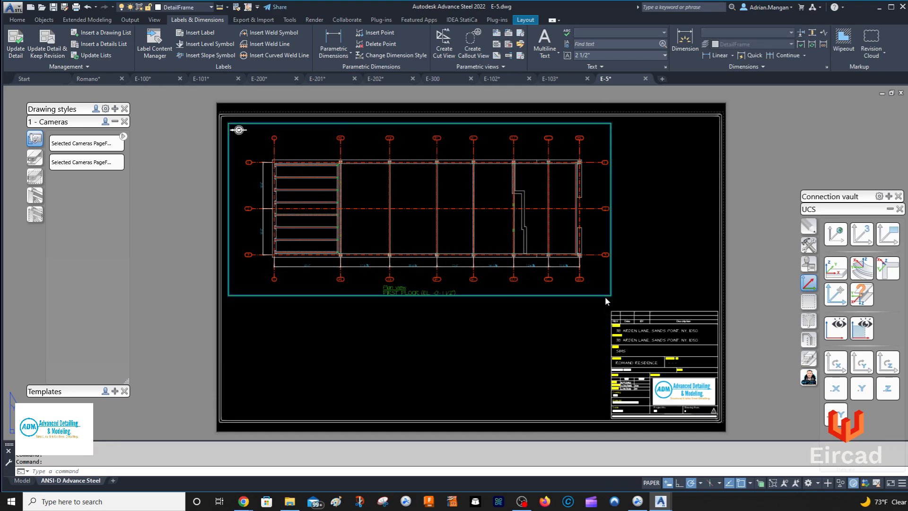
right_click(605, 297)
mouse_move(652, 143)
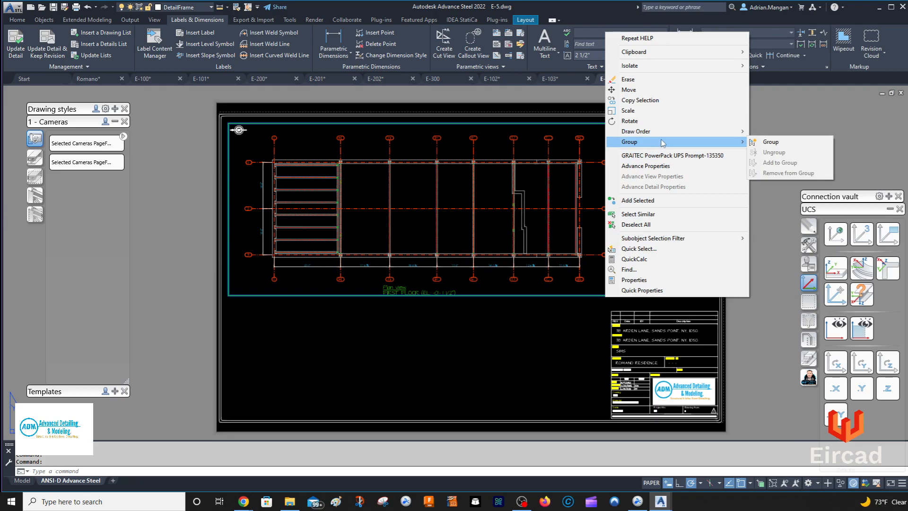
mouse_move(676, 52)
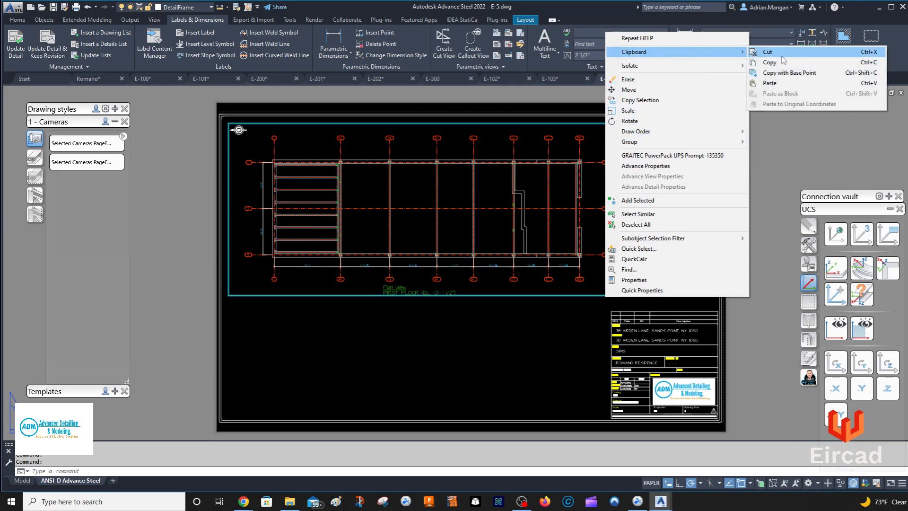
click(785, 72)
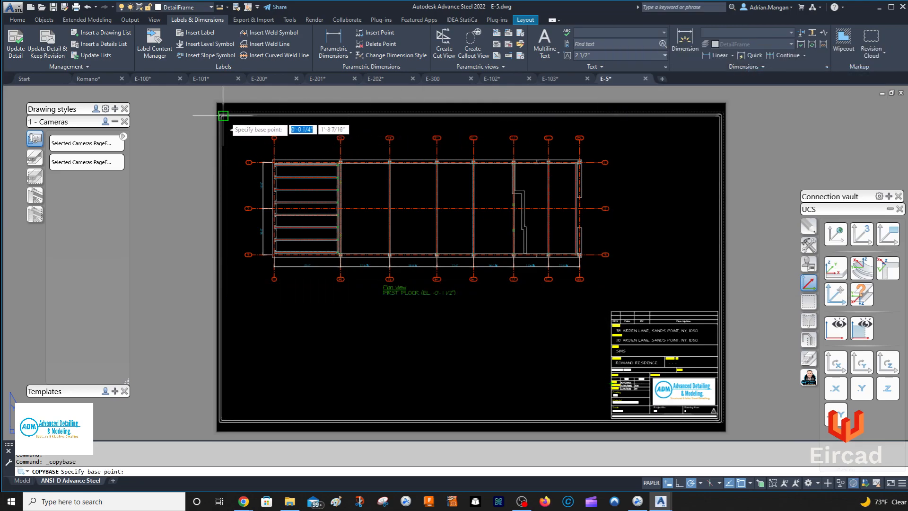
scroll(223, 115, up, 6)
scroll(225, 116, down, 6)
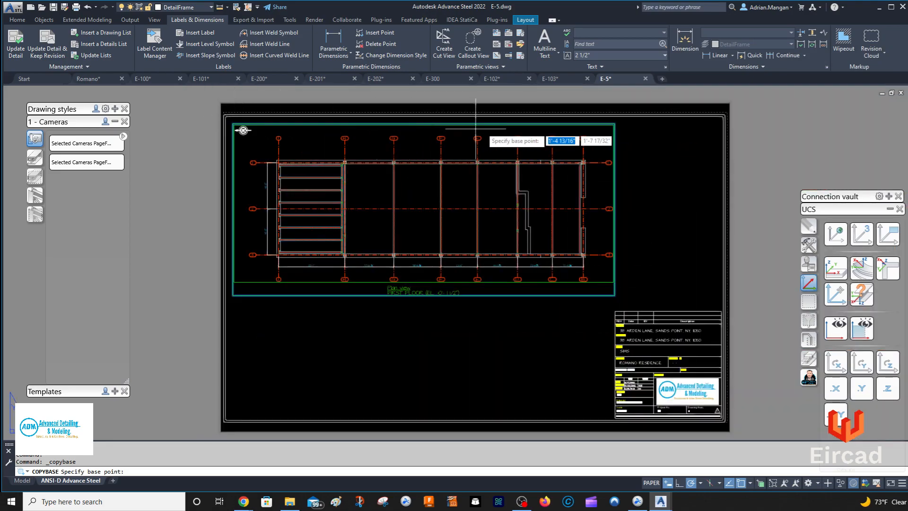
click(475, 115)
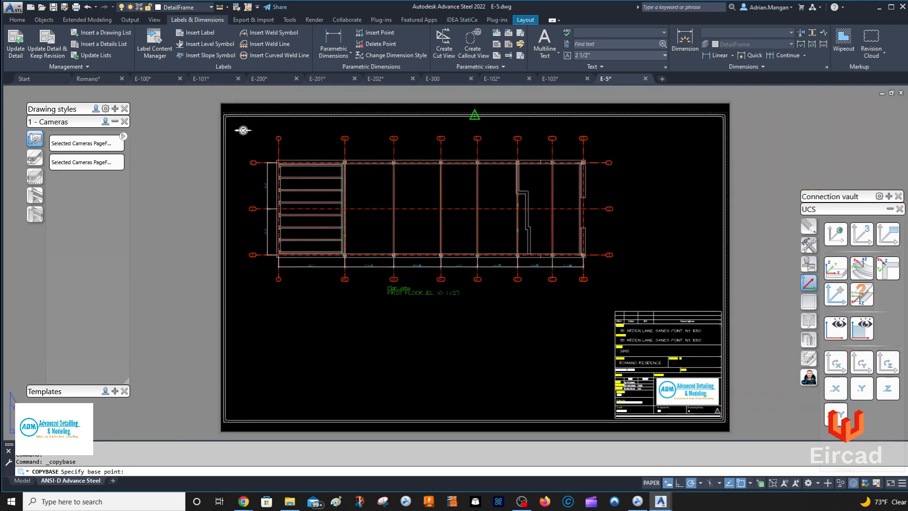
Step: Paste the copied plan detail onto drawing E-103 at the midpoint of the sheet's upper border line
click(551, 79)
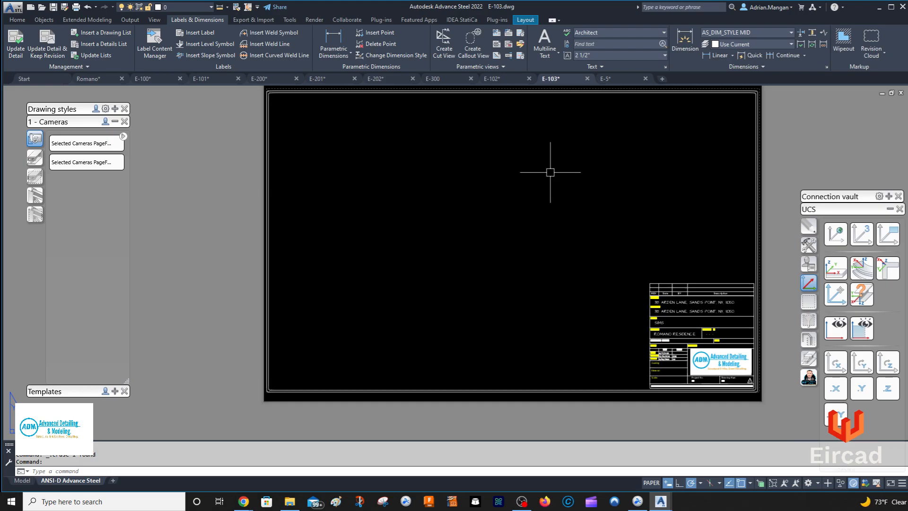
key(ctrl+v)
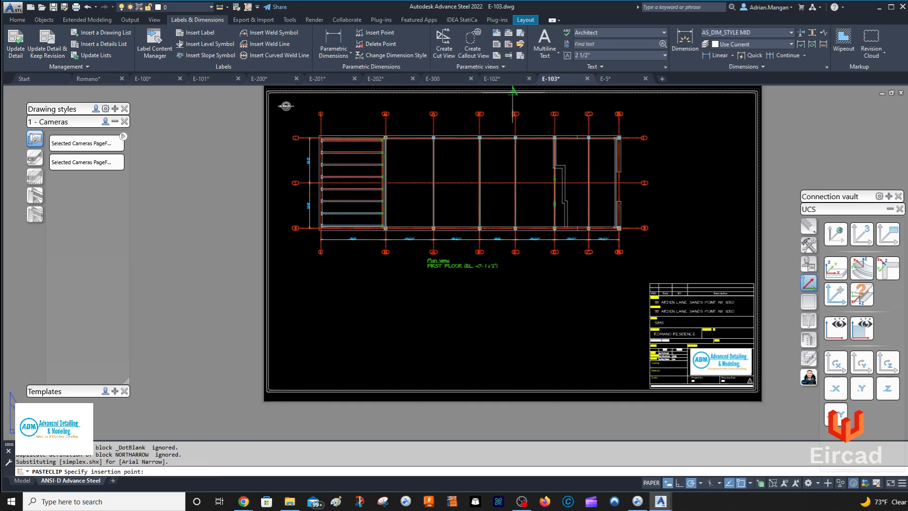
click(513, 90)
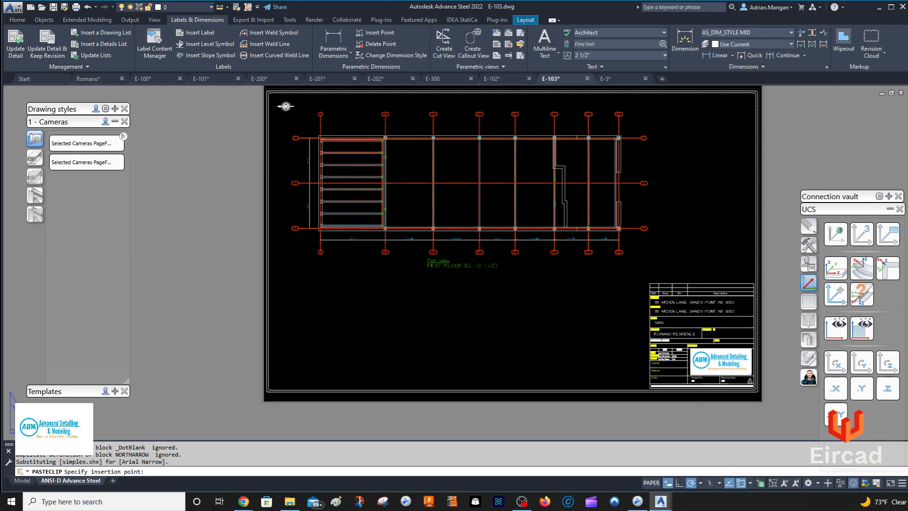
Step: Delete the original plan detail from drawing E-5 and close that drawing, saving its changes
click(607, 79)
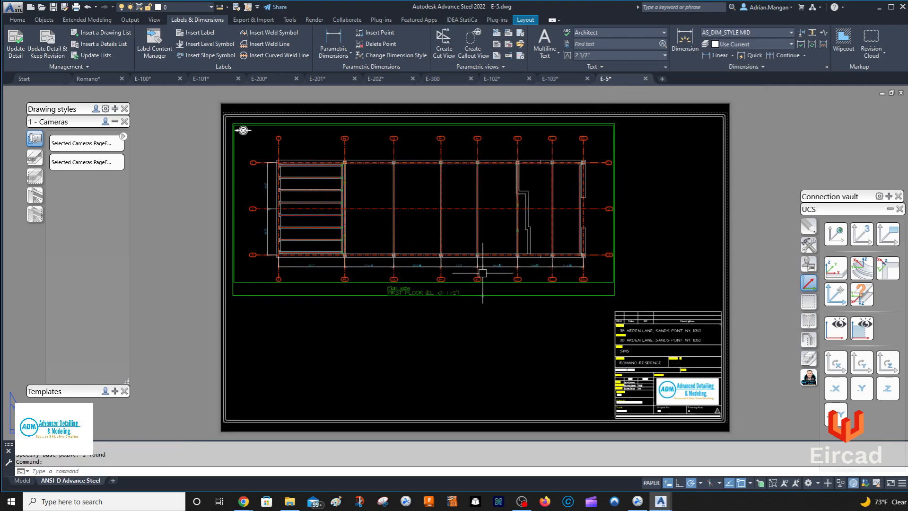
click(484, 296)
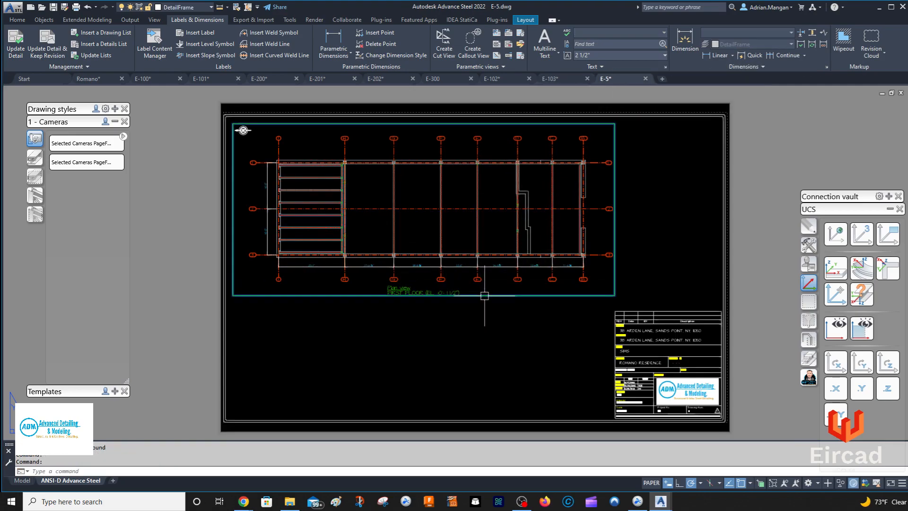
key(Delete)
click(646, 79)
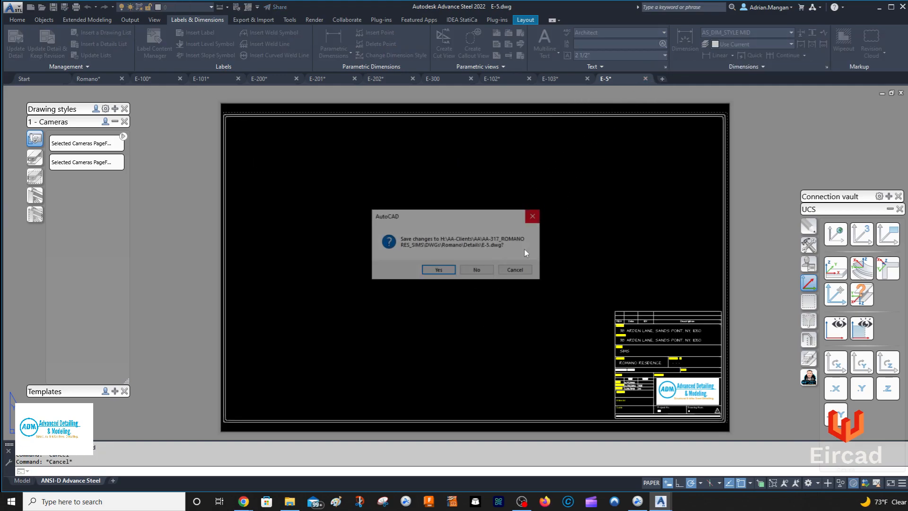
click(455, 273)
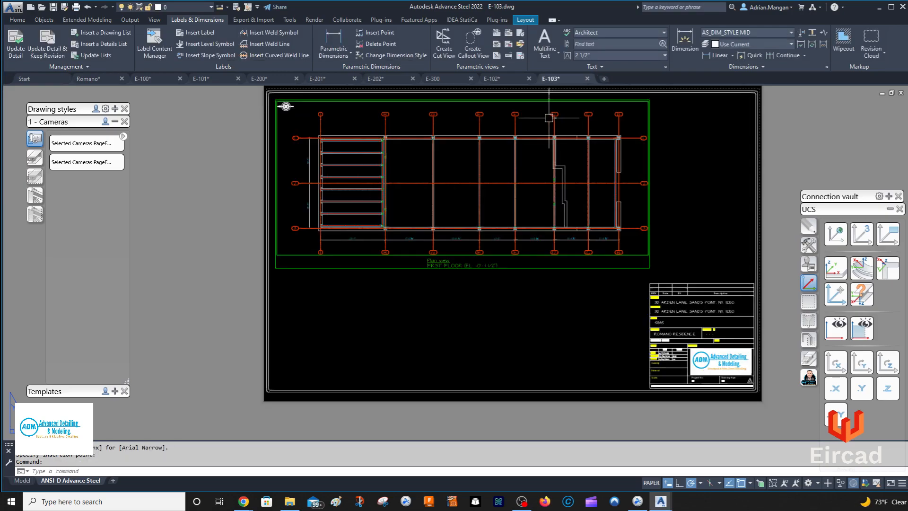
Step: Examine the beams, grid dimensions and title of the pasted first-floor plan on drawing E-103
scroll(375, 217, up, 3)
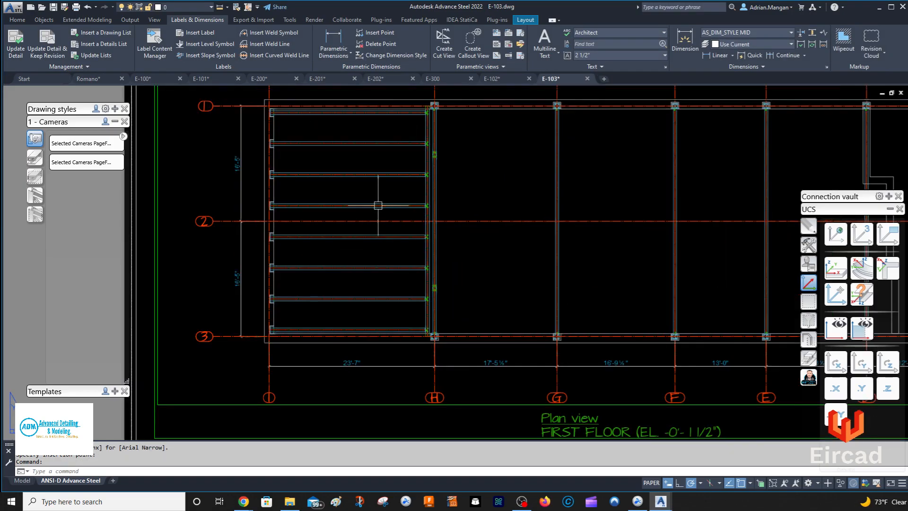
scroll(280, 148, up, 2)
scroll(280, 148, up, 2)
scroll(280, 145, down, 1)
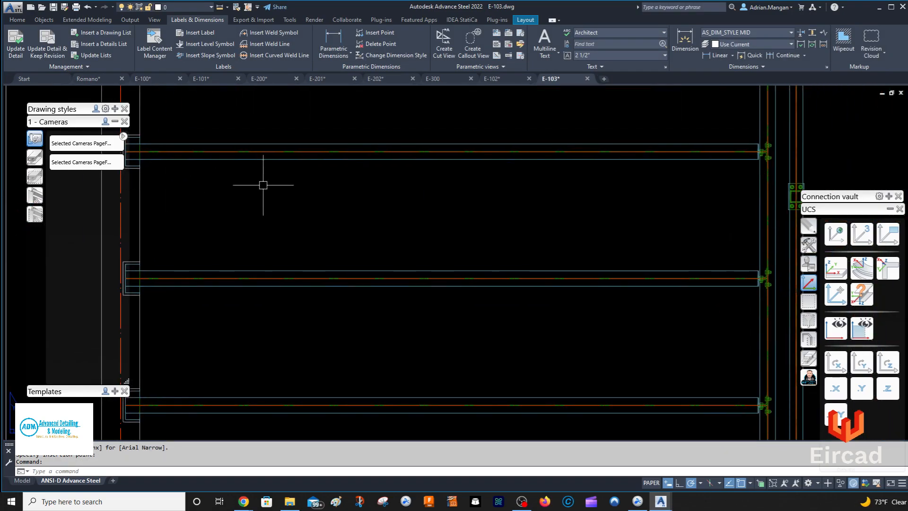
scroll(754, 151, up, 4)
scroll(641, 166, down, 4)
scroll(646, 172, up, 5)
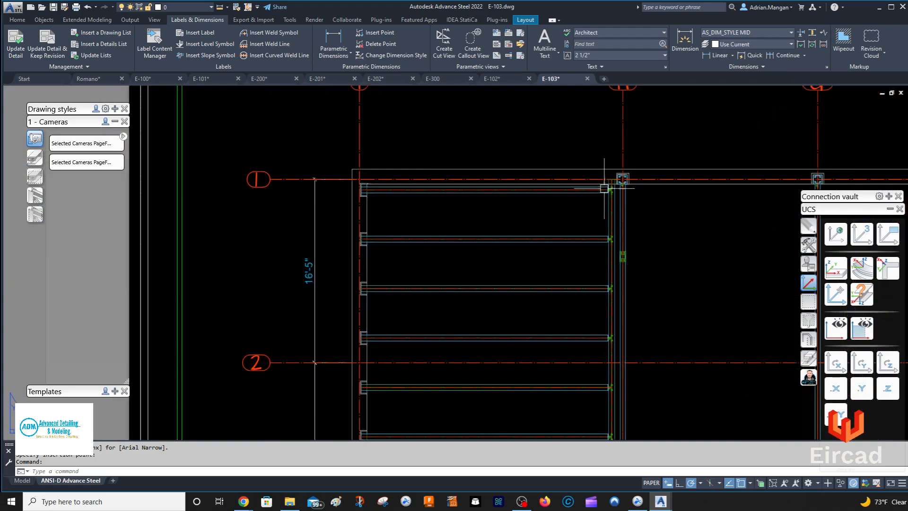
scroll(632, 193, down, 3)
scroll(627, 192, down, 7)
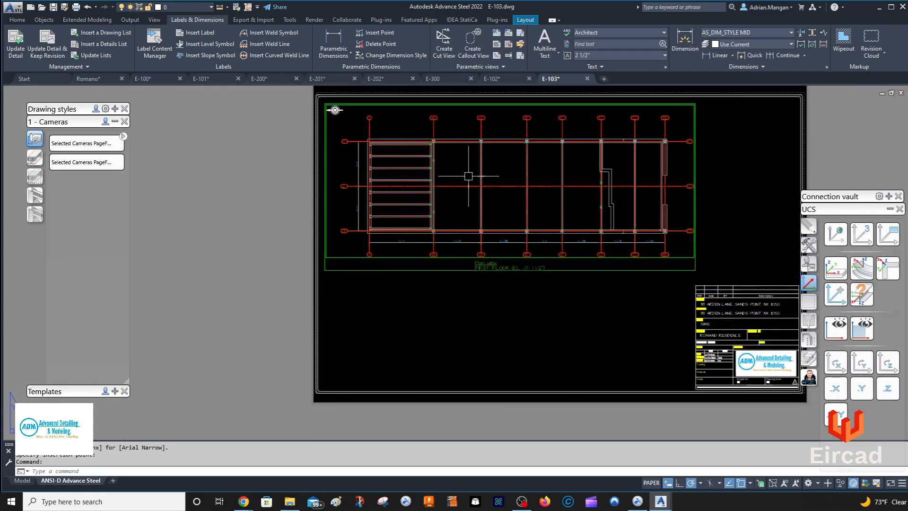
scroll(507, 260, up, 4)
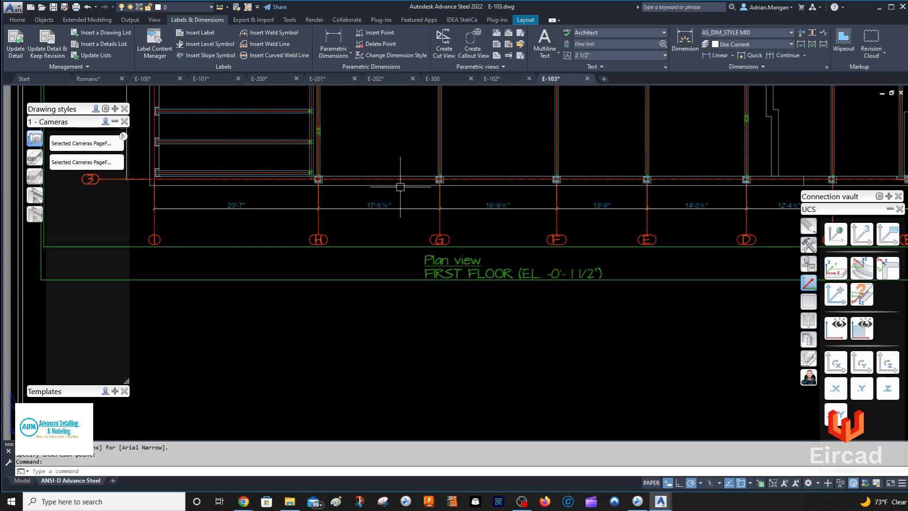
Step: In the Drawing Style Manager, set the scale of the 3 - Plan View - Full - ADM view to 3/16"=1'-0"
click(131, 19)
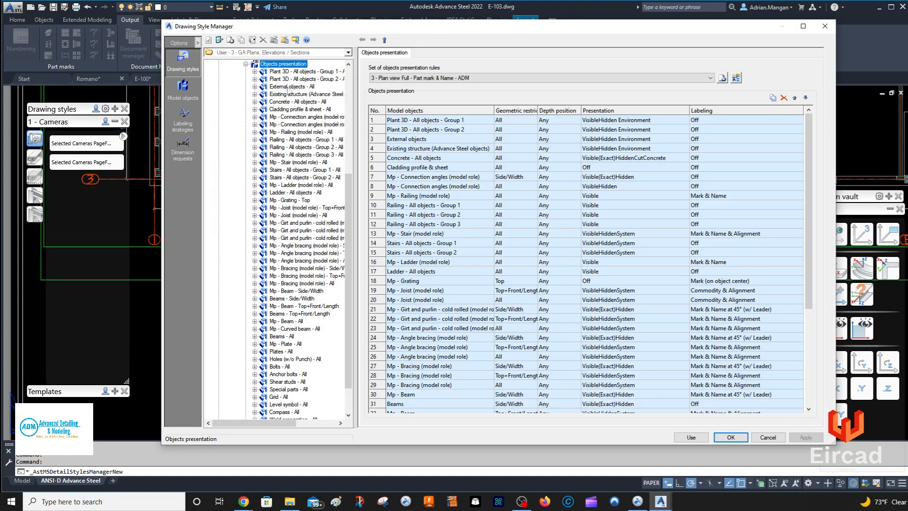
scroll(279, 102, up, 3)
click(274, 116)
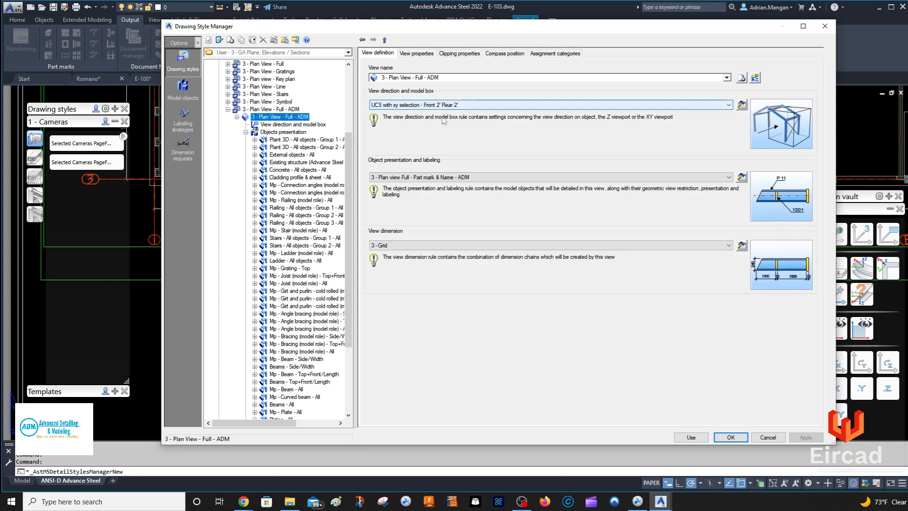
click(416, 53)
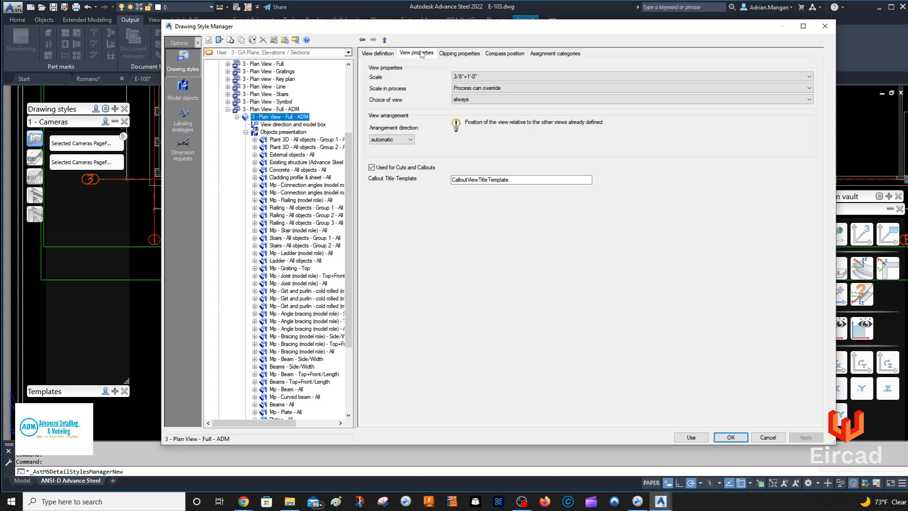
click(473, 76)
click(499, 217)
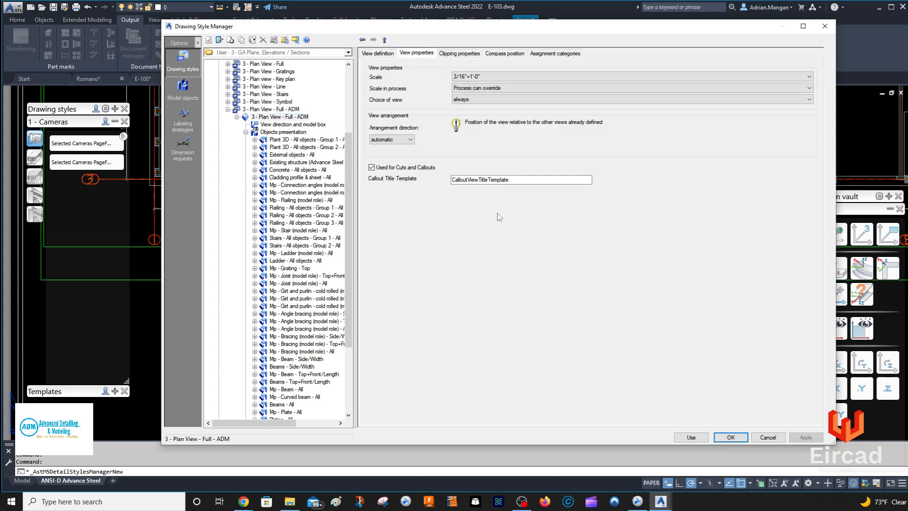
Step: In the detail title of the 3 - Plan View - Full - ADM style, replace "Plan view" with "PLAN VIEW -" before the predefined remark and underline the line
click(285, 109)
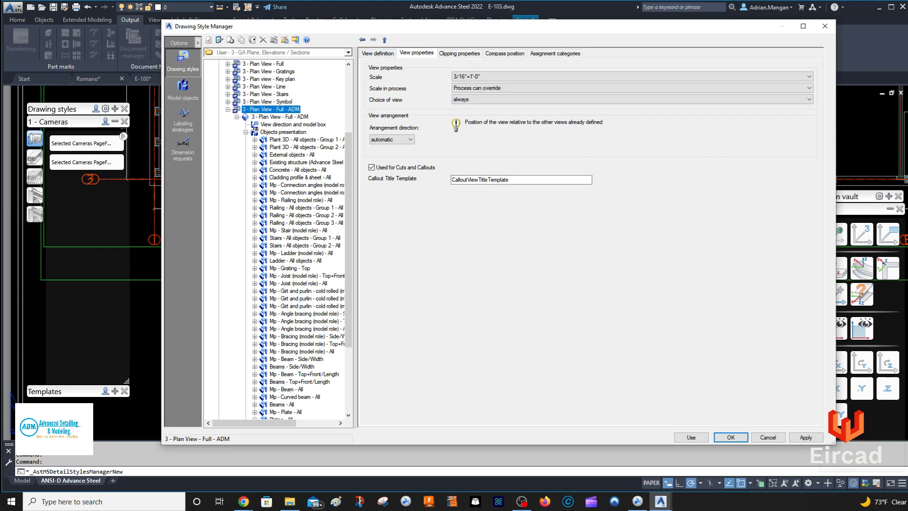
click(428, 53)
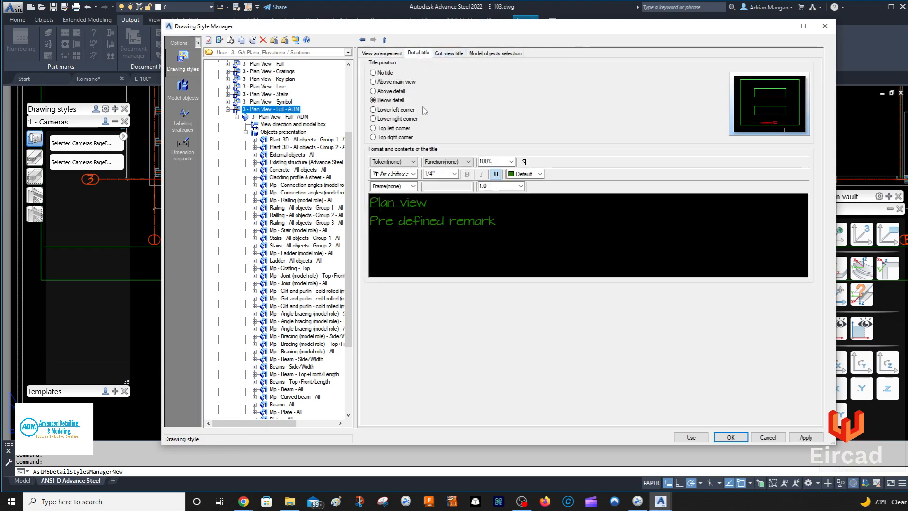
drag(430, 204, 352, 203)
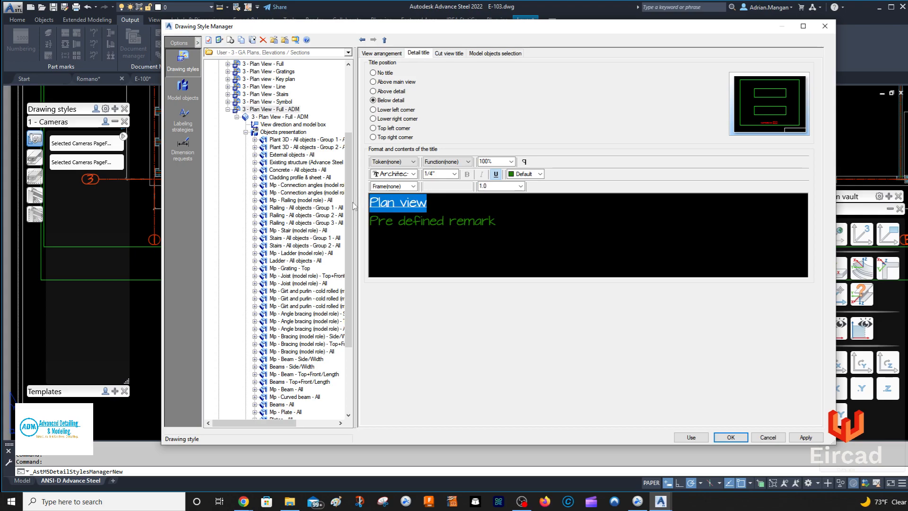
key(Delete)
key(Delete)
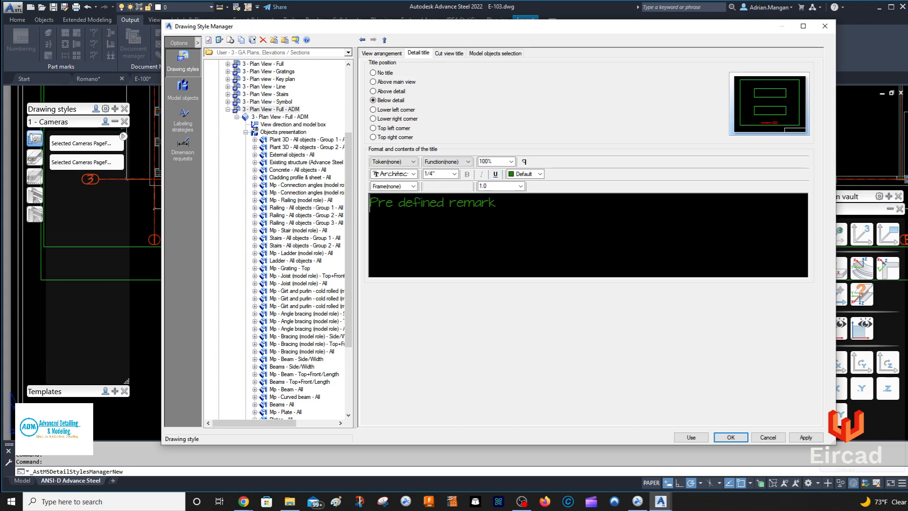
text(PLAN )
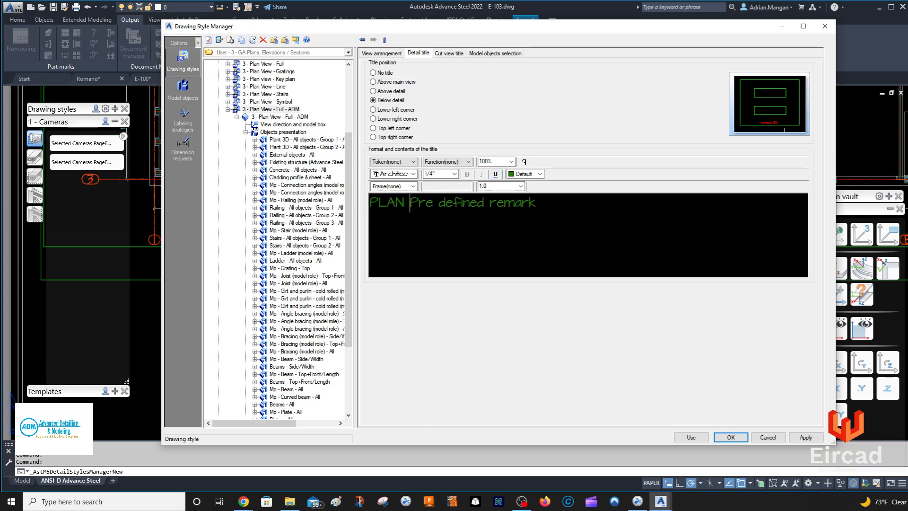
text(VIEW )
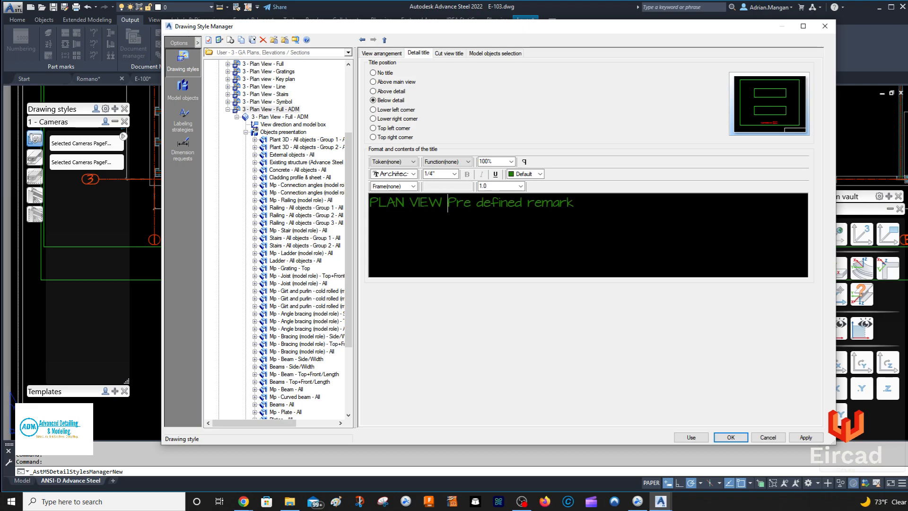
text(-)
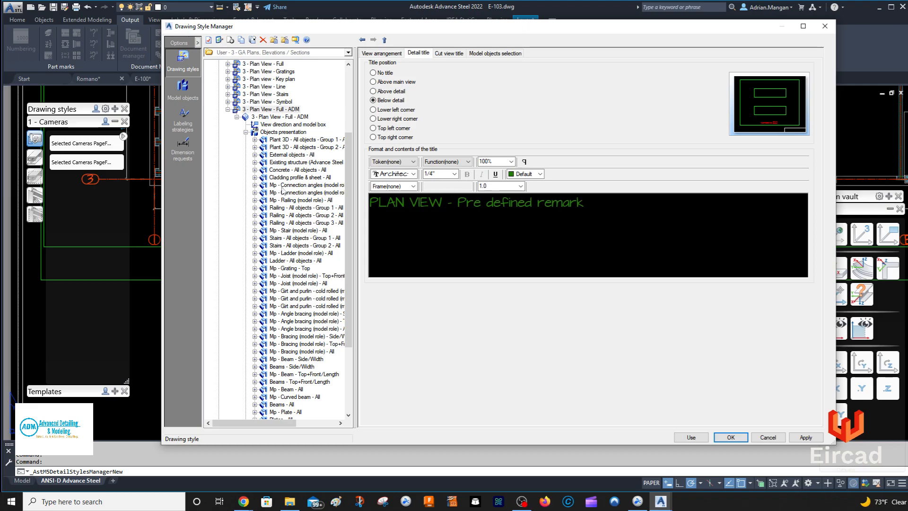
key(ctrl+a)
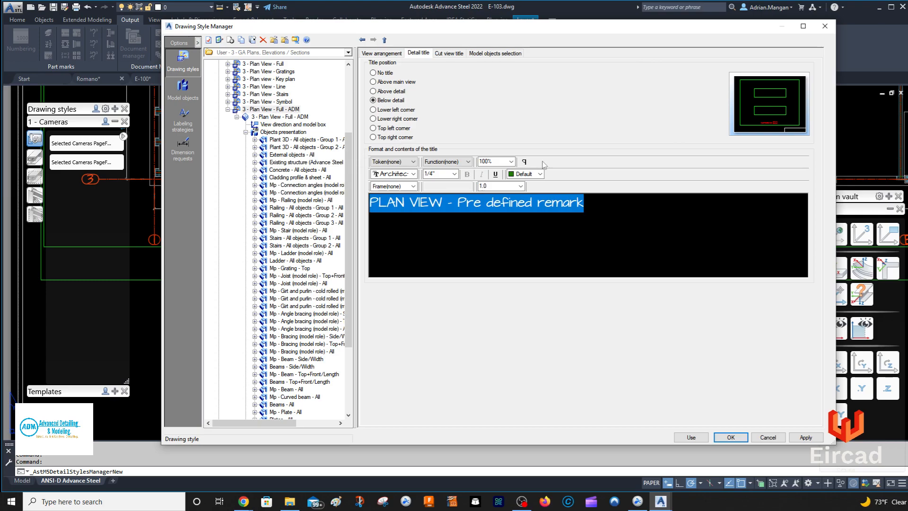
click(496, 174)
click(585, 203)
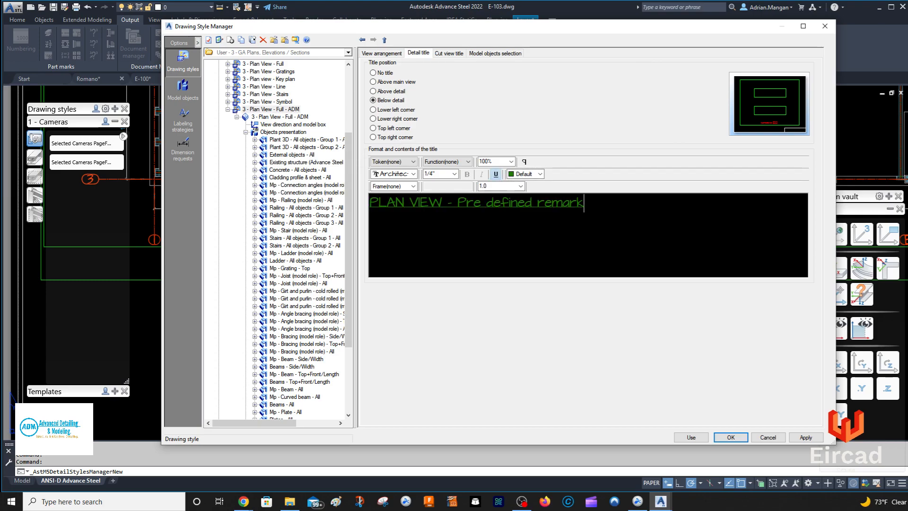
Step: Add a second title line reading "Scale:" followed by the Scale token, save the style and use it on the E-103 plan
text(Scale)
click(410, 162)
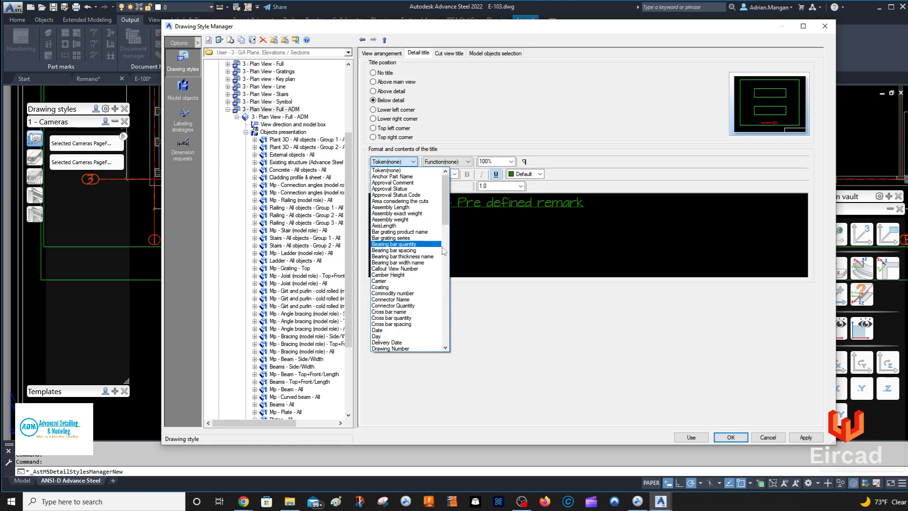
click(446, 278)
click(446, 279)
click(401, 256)
click(801, 438)
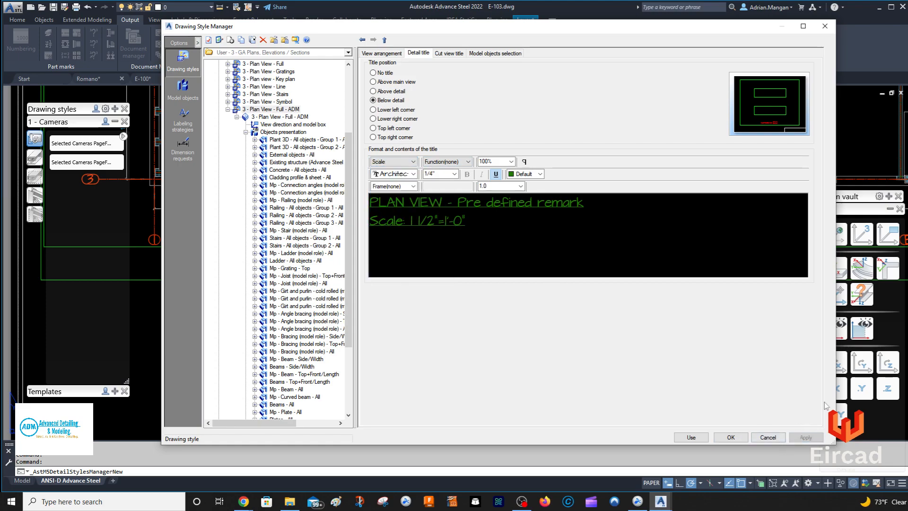
click(690, 437)
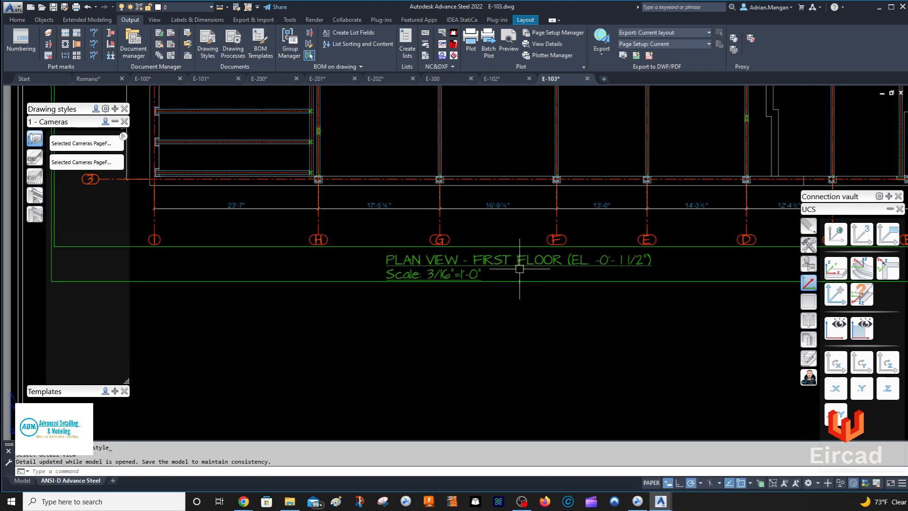
Step: Move the title of the first-floor plan further down and across, clear of the grid bubbles
click(535, 263)
drag(542, 262, 587, 285)
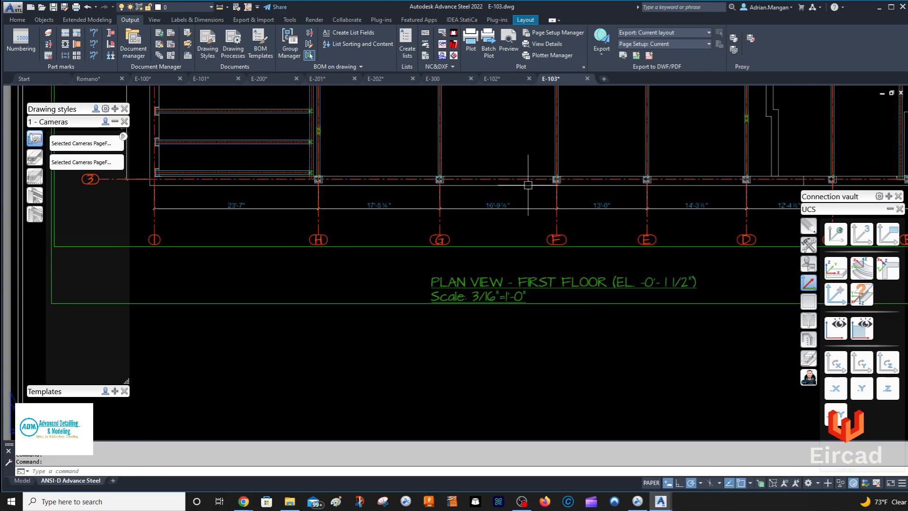
middle_drag(527, 183, 507, 258)
scroll(498, 260, down, 2)
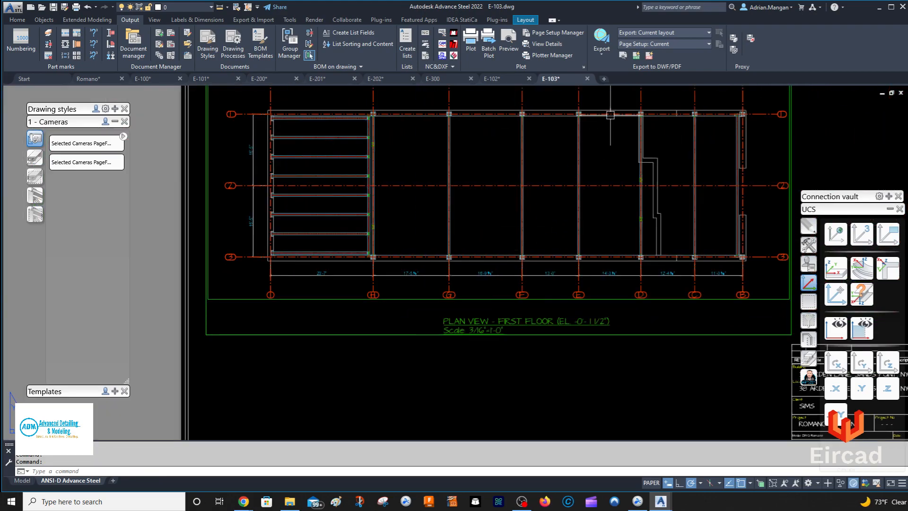
middle_drag(610, 114, 602, 151)
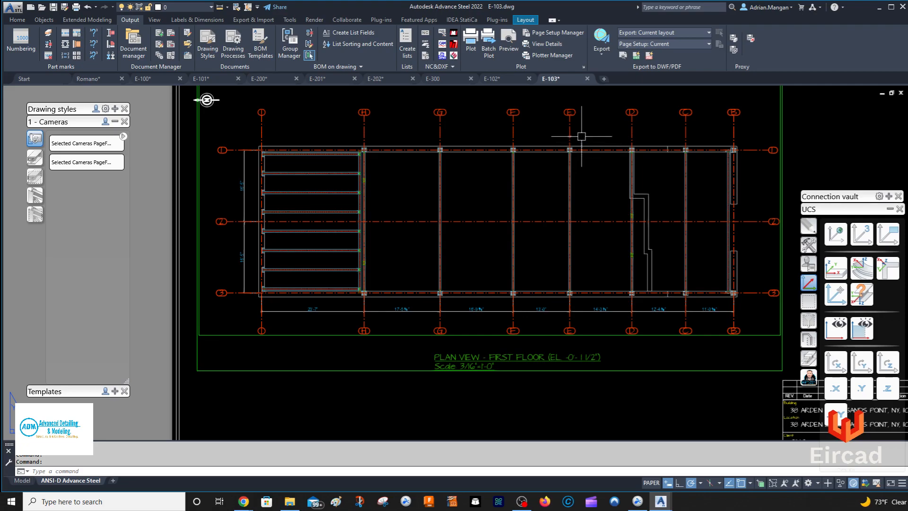
Step: Give the perimeter wall object a rear cut-face hatch with pattern AR-CONC and scale 2, leaving the front cut-face hatch off
click(499, 144)
double_click(499, 143)
click(686, 181)
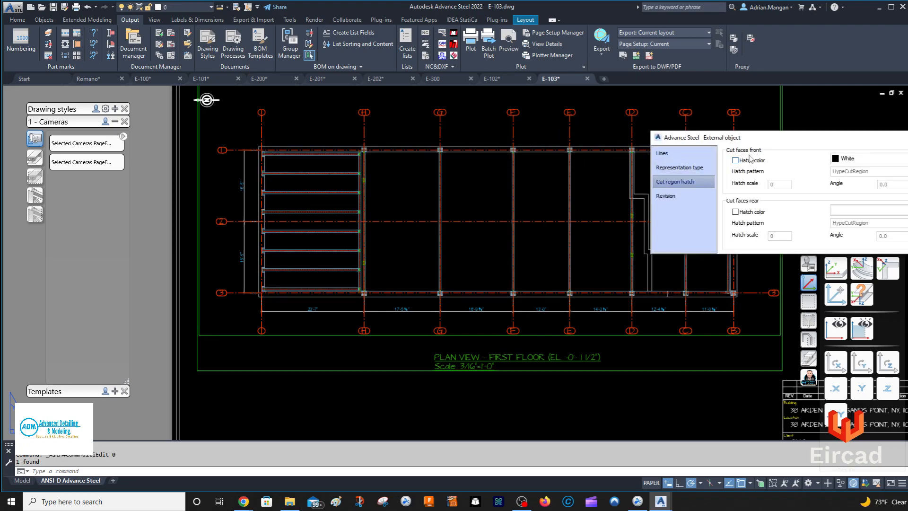
click(750, 160)
click(735, 160)
click(735, 212)
click(772, 236)
text(2)
click(869, 222)
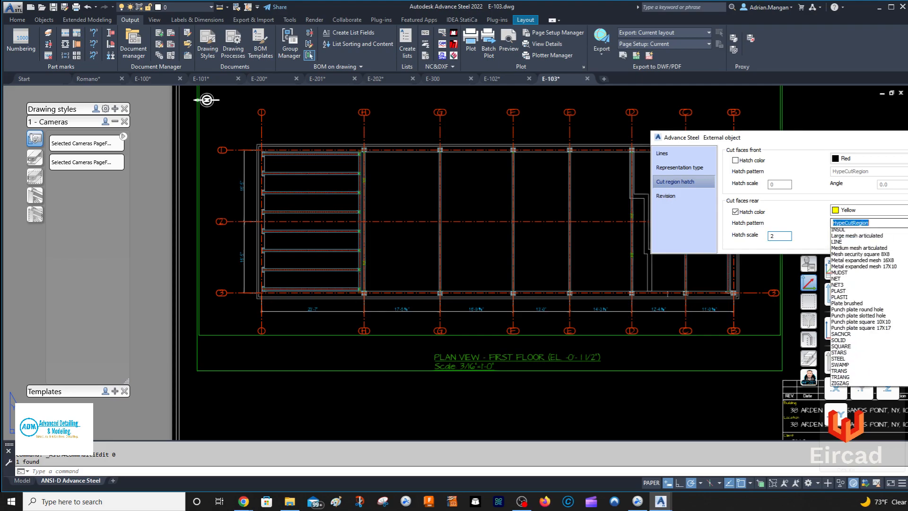
scroll(883, 294, up, 7)
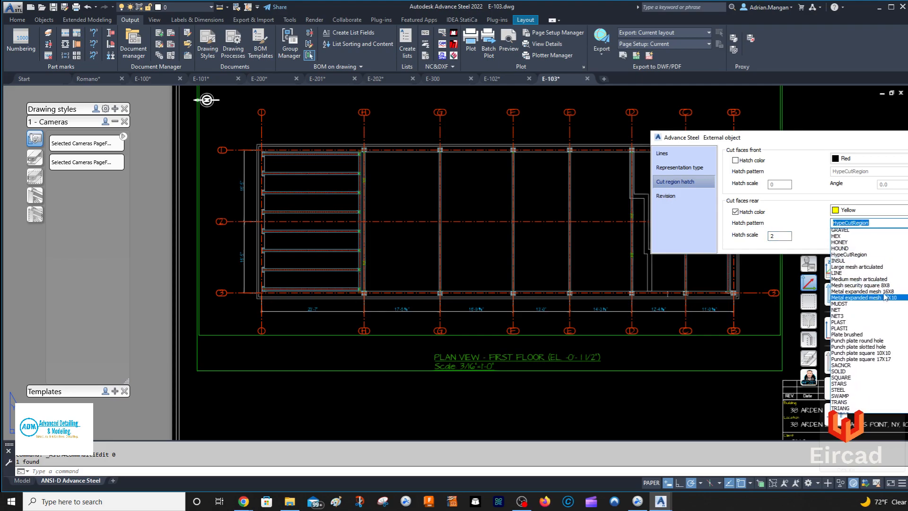
scroll(882, 290, up, 10)
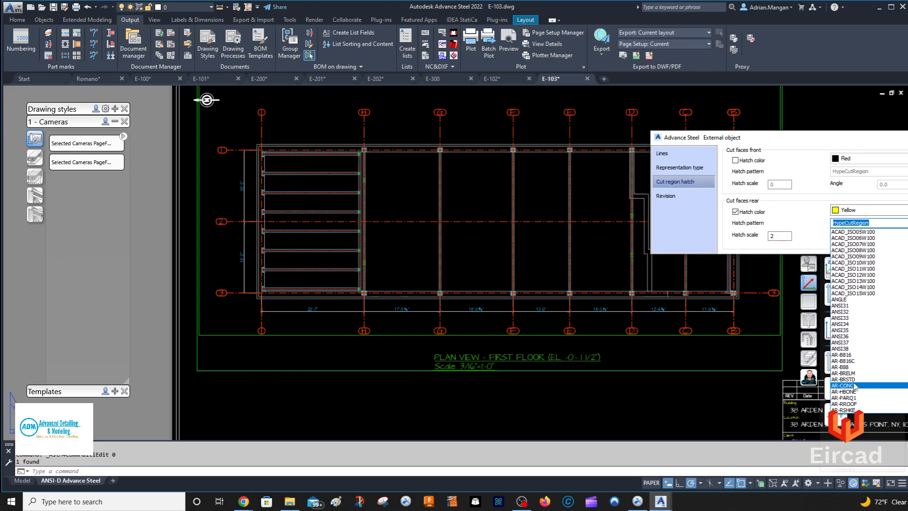
click(845, 385)
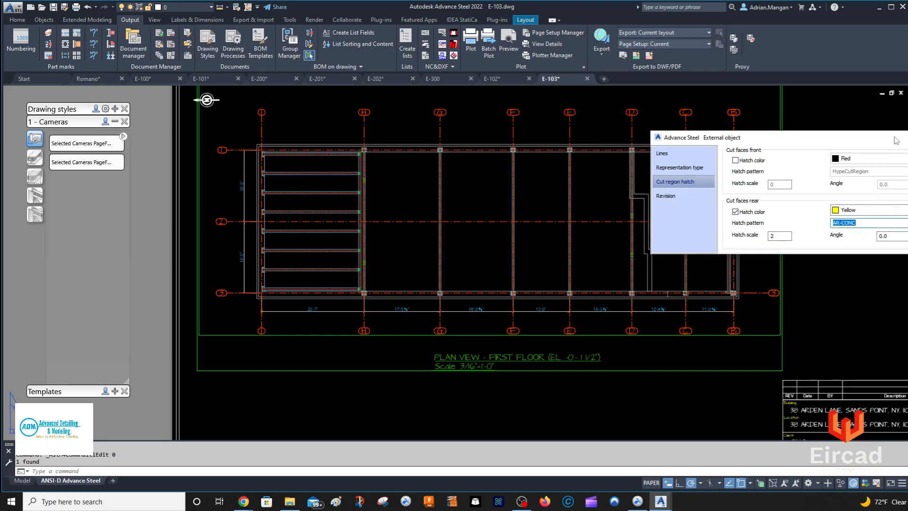
Step: Set the wall's rear cut-face hatch color to grey (Color 8) and close the object's properties
click(869, 207)
click(869, 209)
click(869, 208)
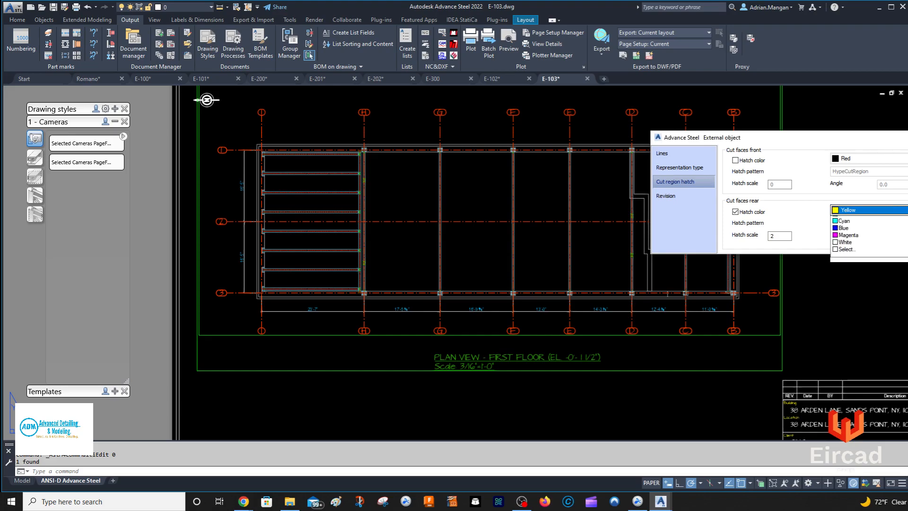
click(869, 263)
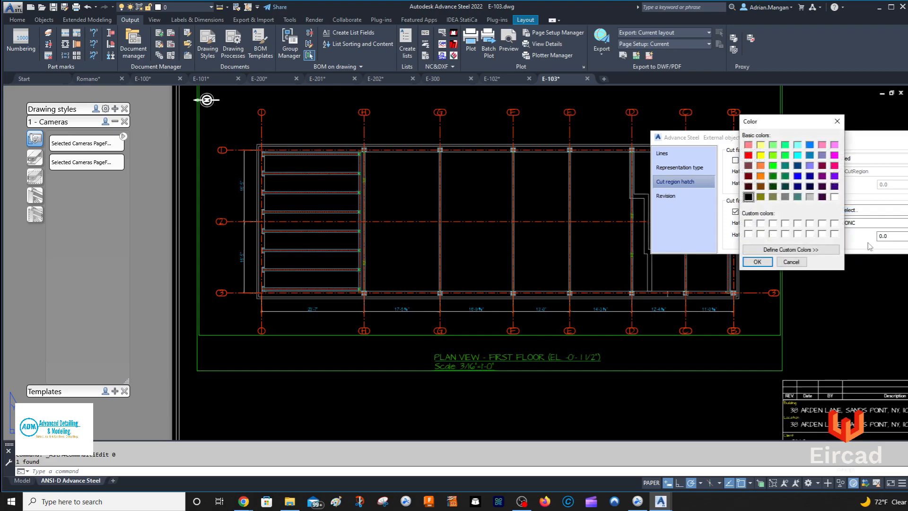
click(785, 197)
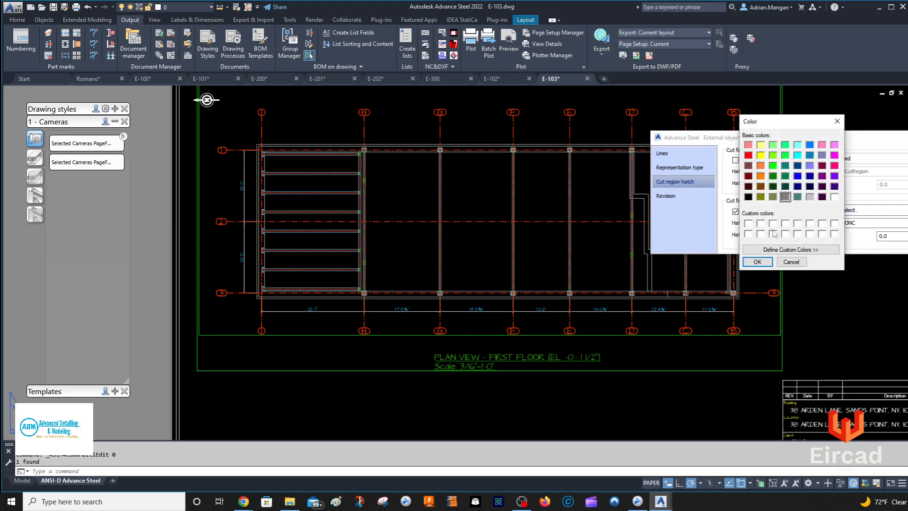
click(758, 262)
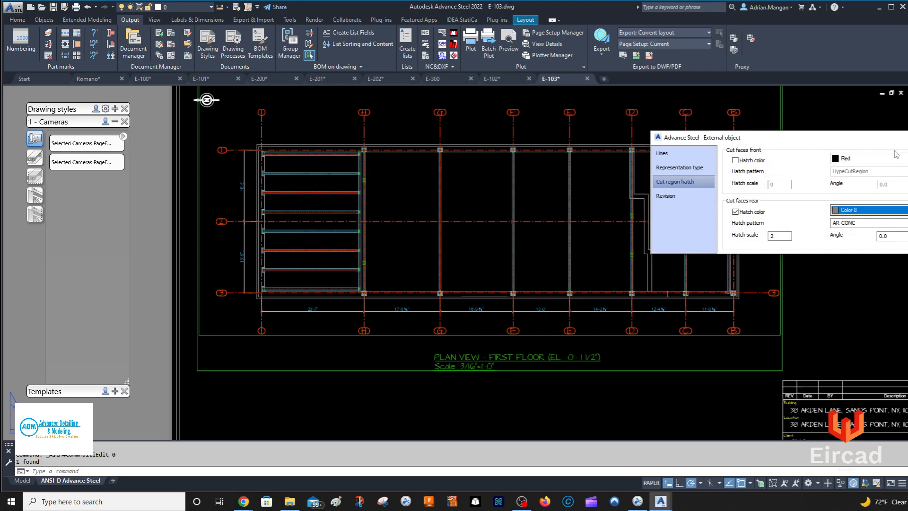
click(907, 138)
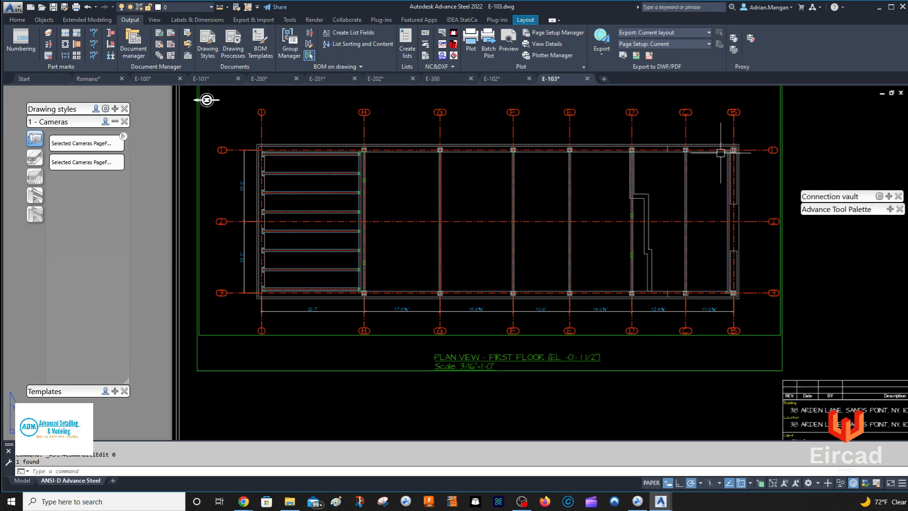
Step: Update the first-floor plan detail to regenerate it with the concrete wall hatch
scroll(657, 148, up, 4)
click(656, 152)
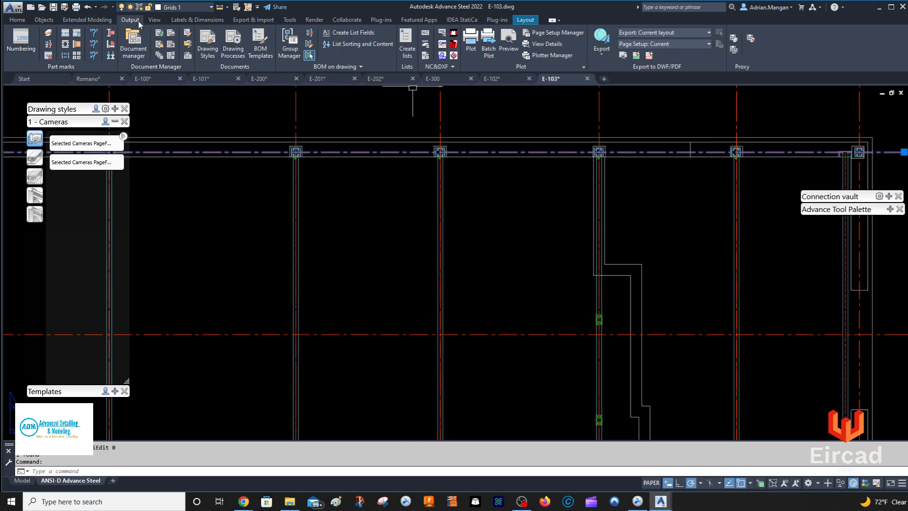
click(197, 20)
click(13, 45)
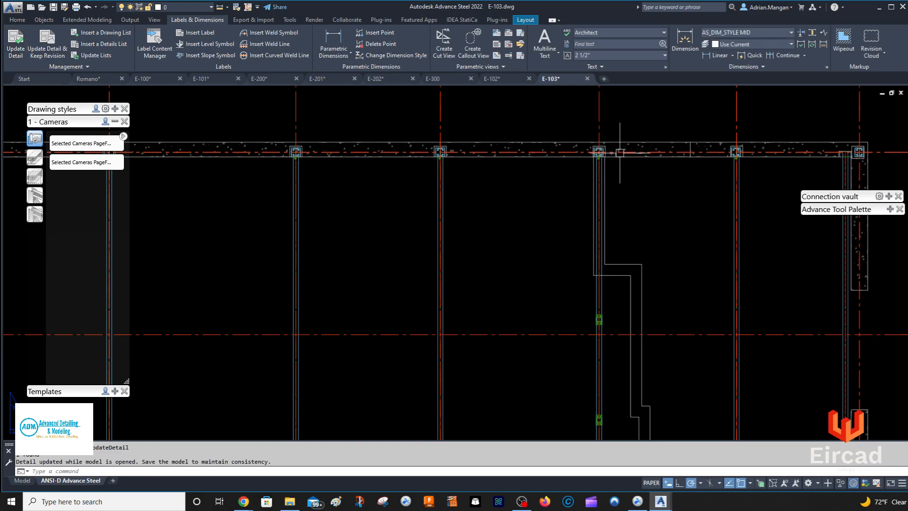
middle_drag(509, 149, 681, 126)
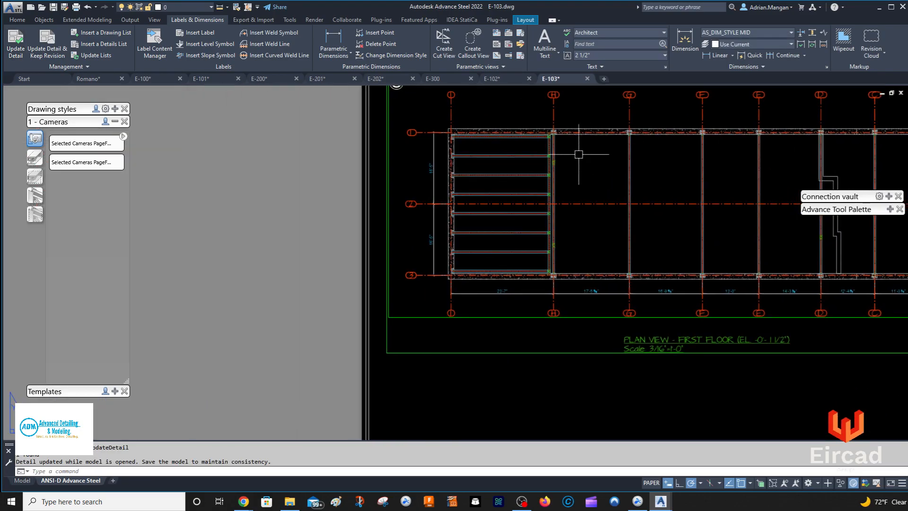
middle_drag(590, 148, 490, 158)
Step: In the 3 - Plan View - Full - ADM style, set the labeling strategy of the Beams - Side/Width presentation rule to Model role
click(139, 18)
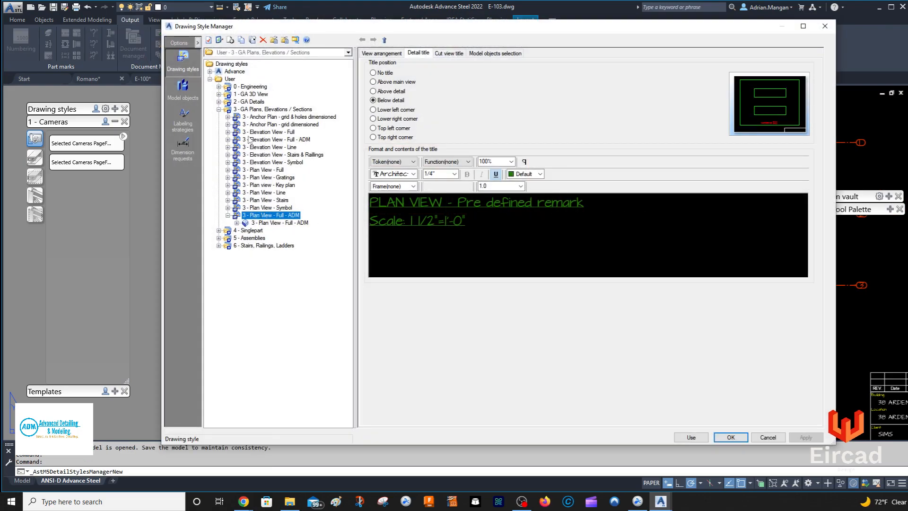
click(237, 222)
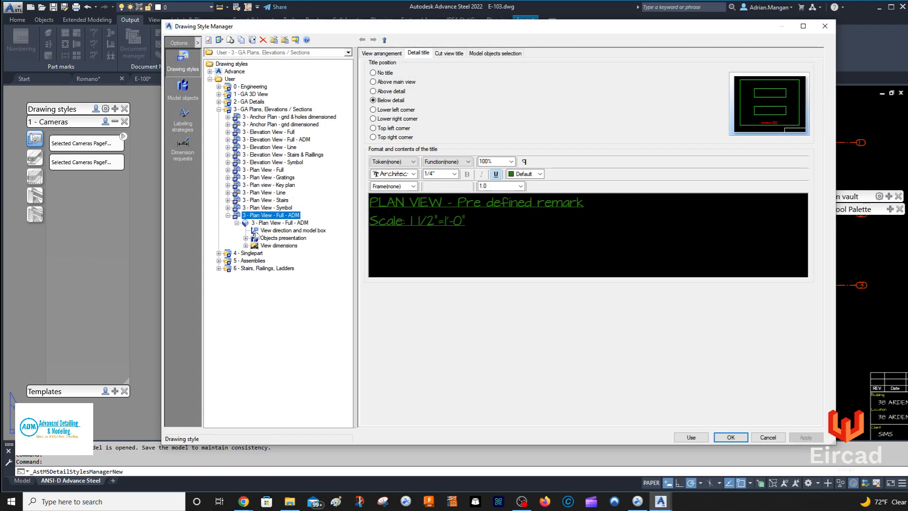
click(283, 238)
scroll(477, 245, down, 5)
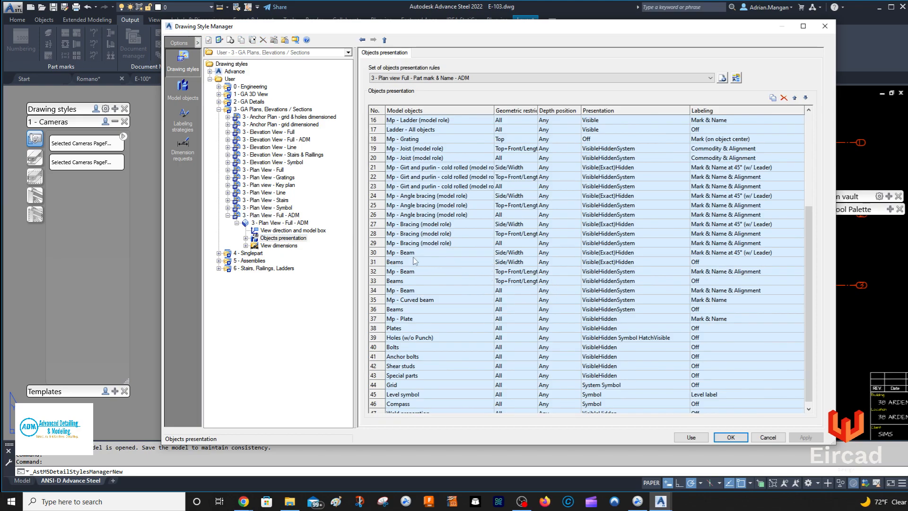
double_click(381, 265)
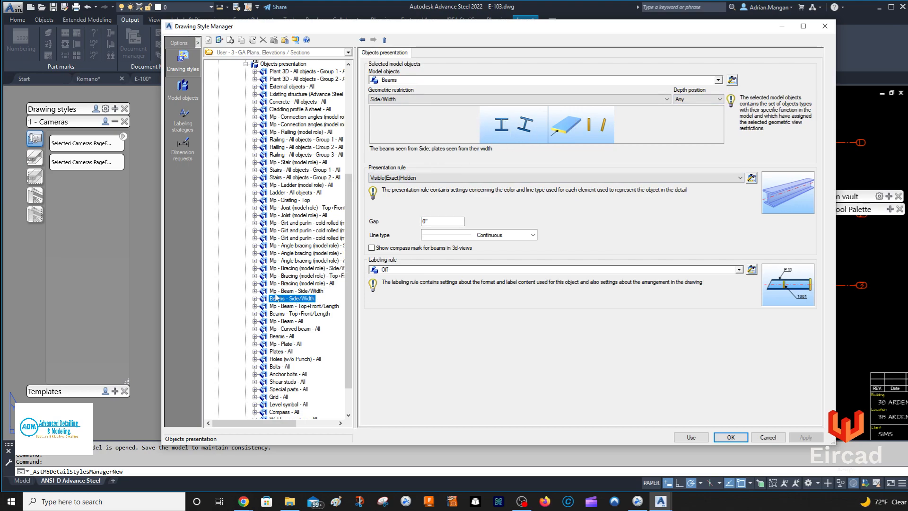
click(751, 269)
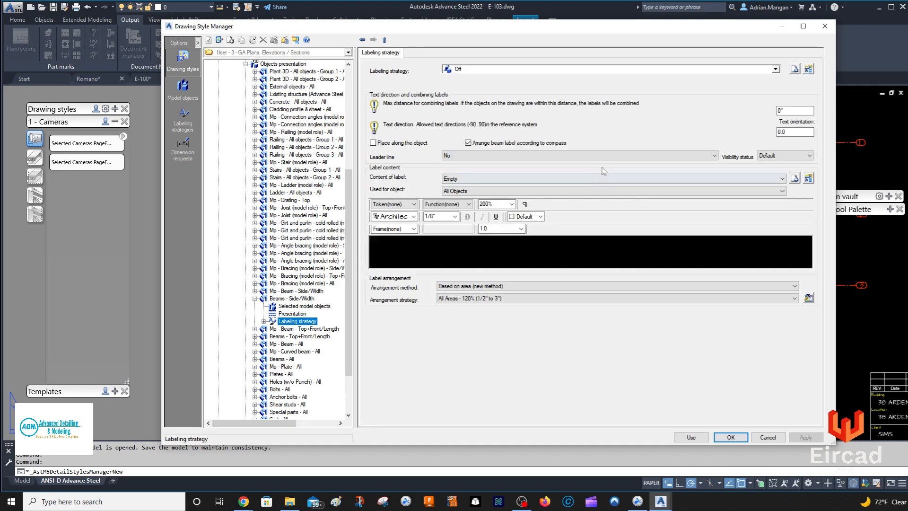
click(775, 70)
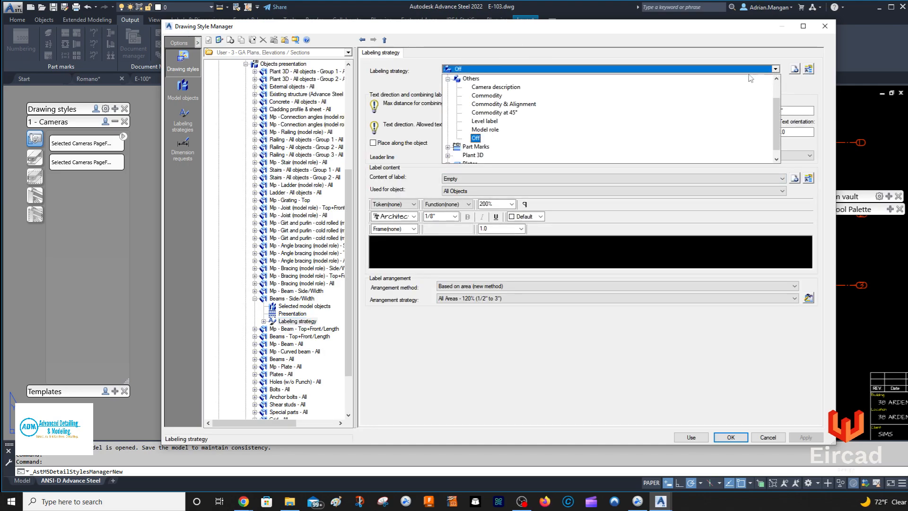
click(493, 131)
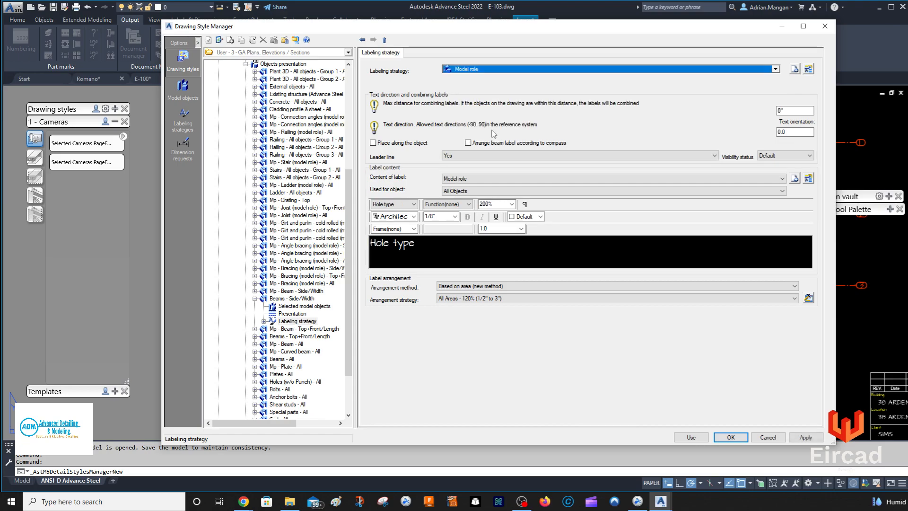
Step: Create a copy of the Model role labeling strategy named Model role - Column for the Beams - Side/Width rule
click(794, 69)
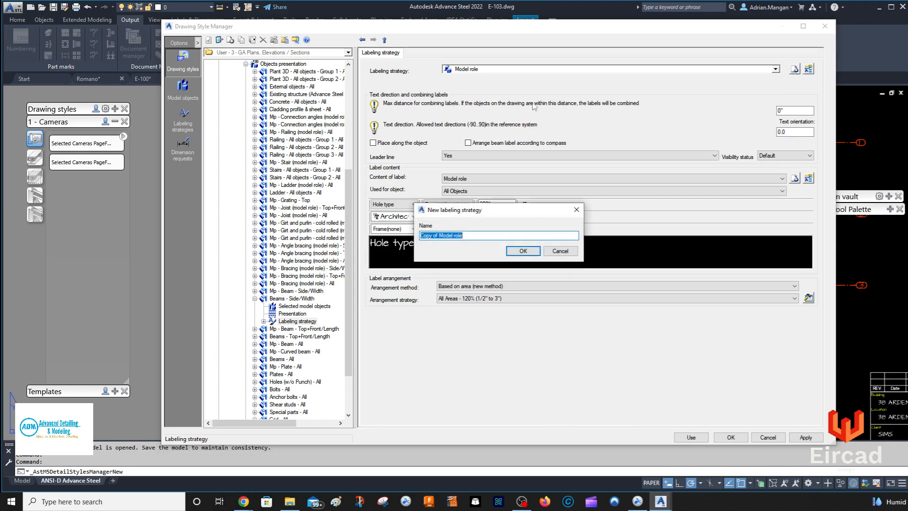
drag(439, 237, 385, 242)
key(BackSpace)
click(523, 251)
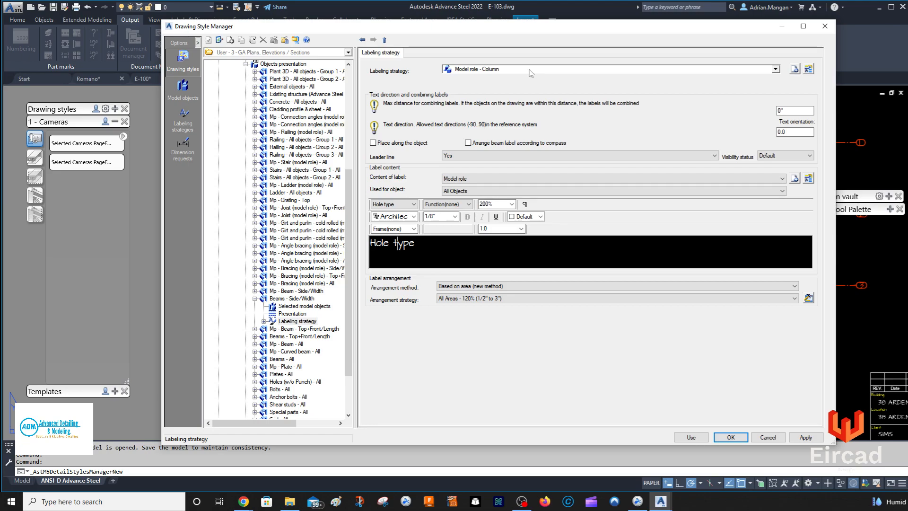
click(776, 70)
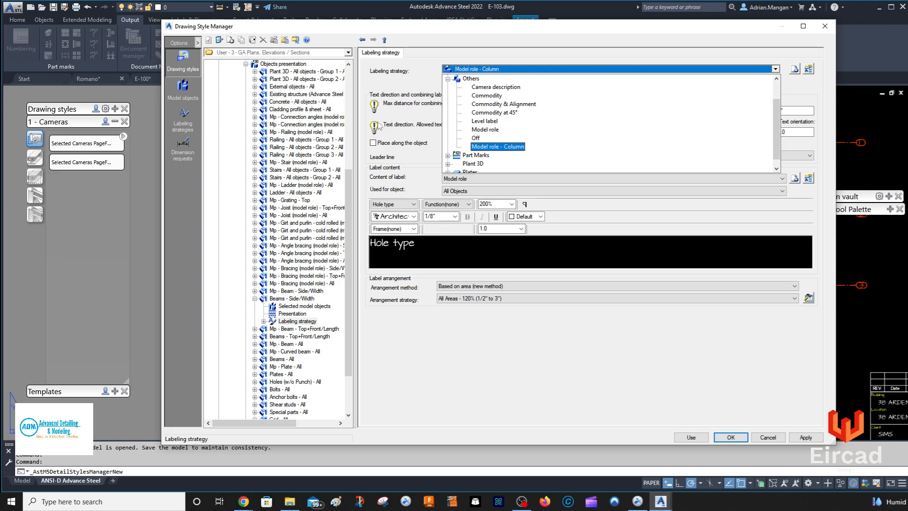
click(182, 88)
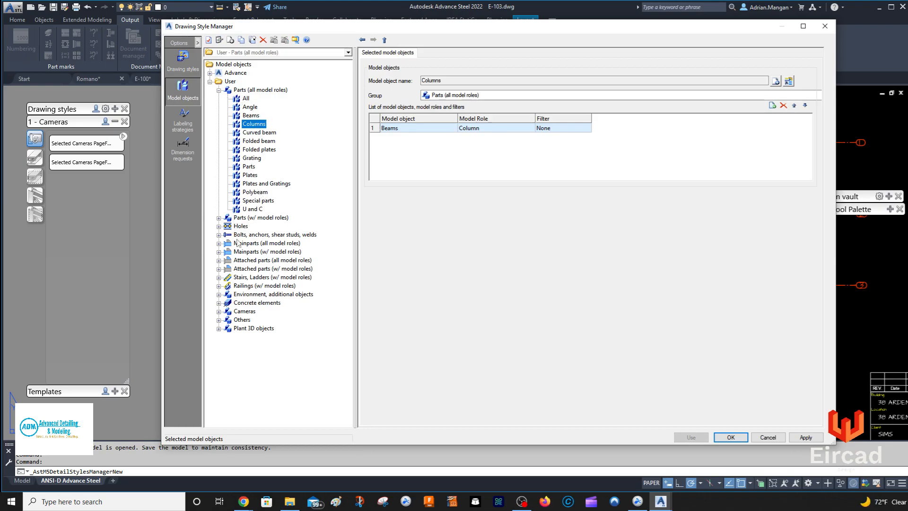
click(219, 311)
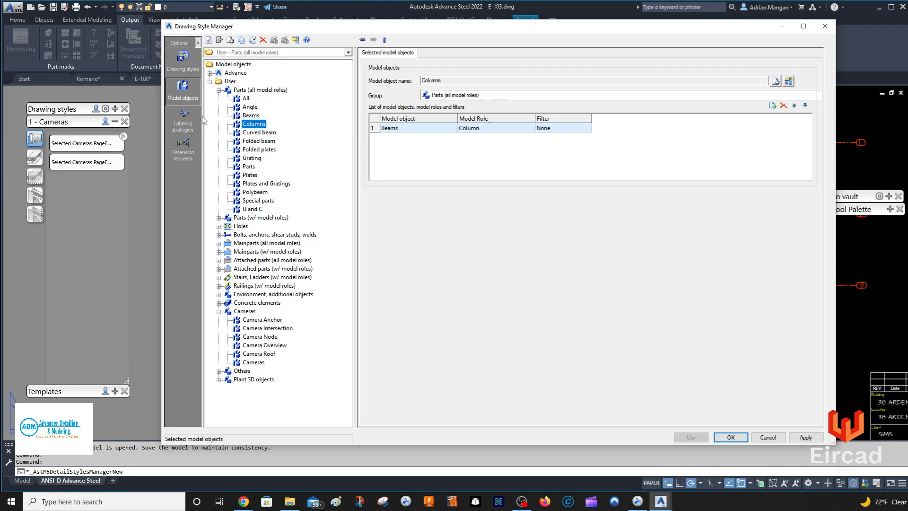
click(183, 120)
click(199, 150)
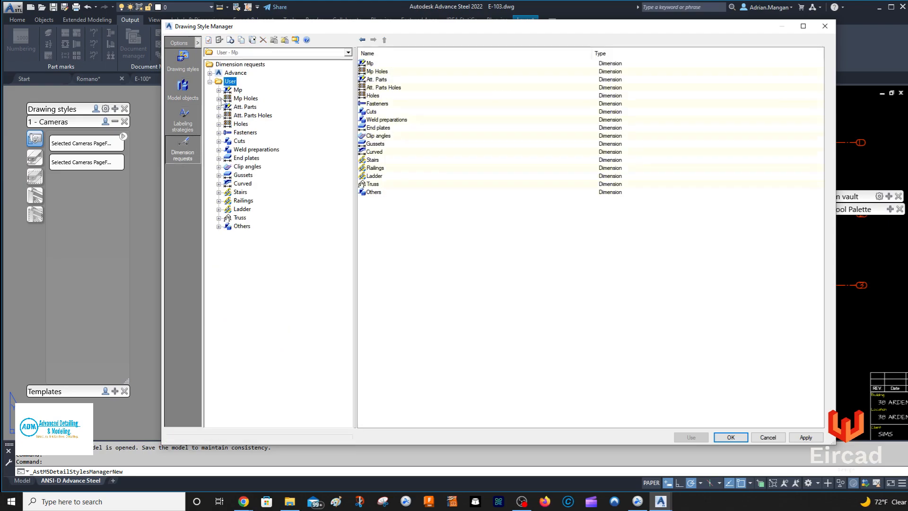
click(183, 63)
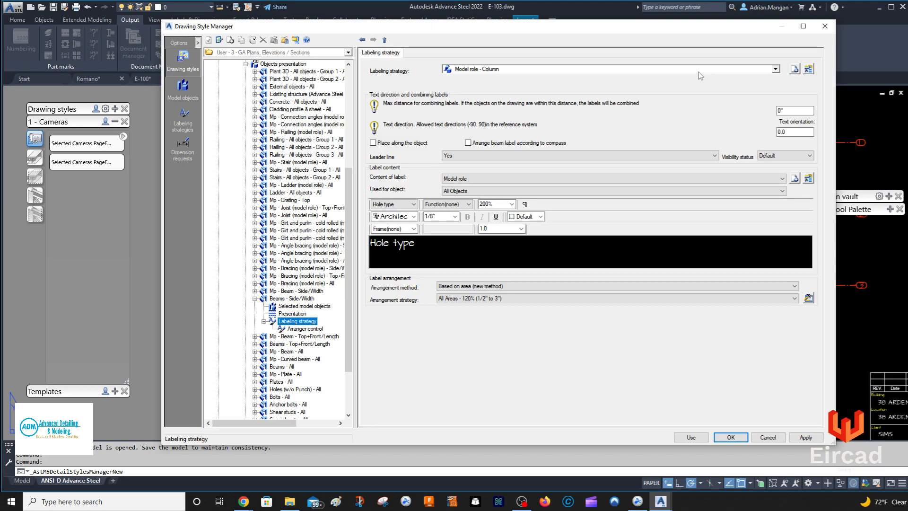
Step: Try to delete the Model role - Column strategy from the Others group of the user labeling strategies
click(183, 121)
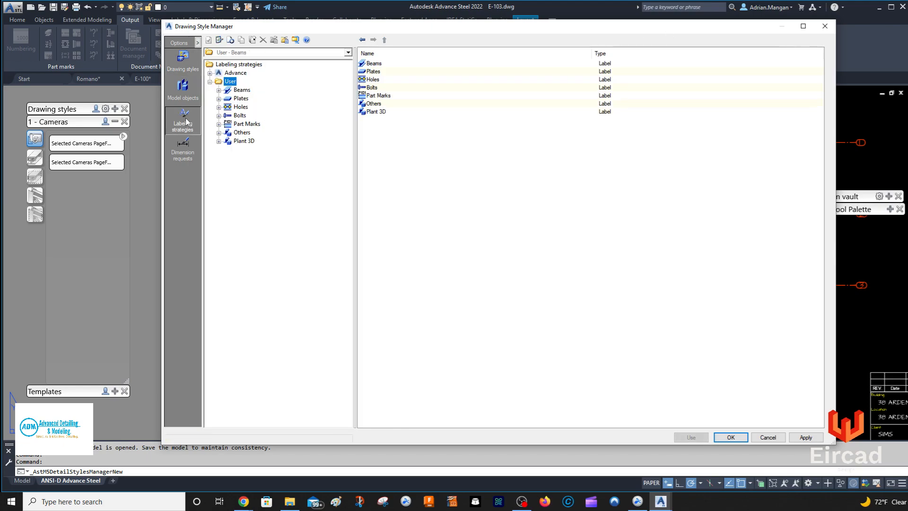
click(372, 65)
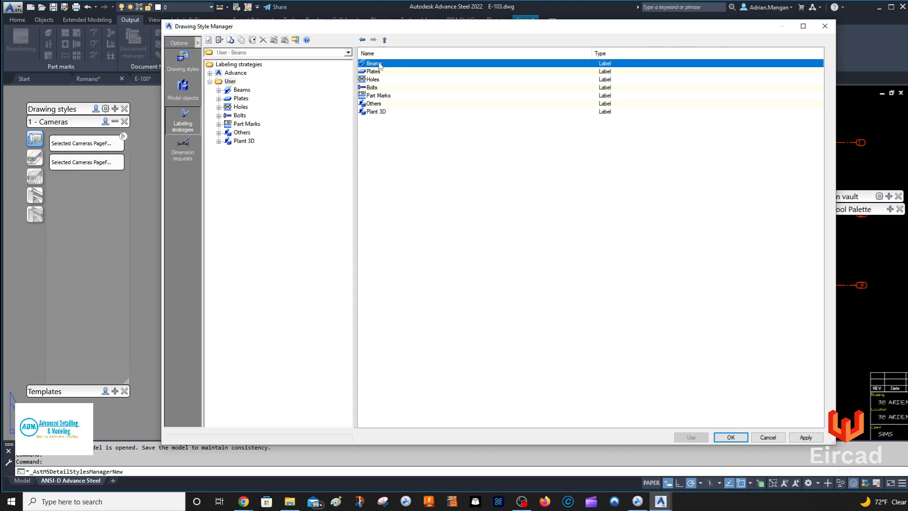
double_click(375, 105)
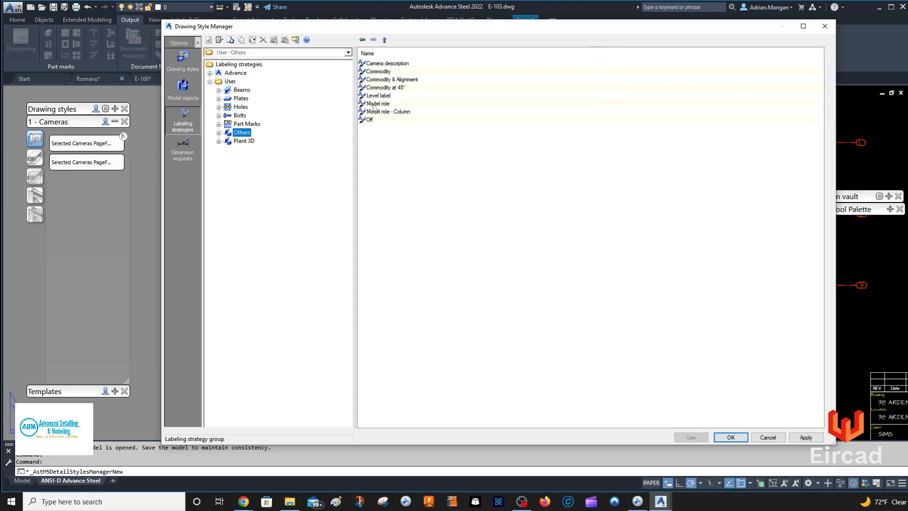
click(387, 112)
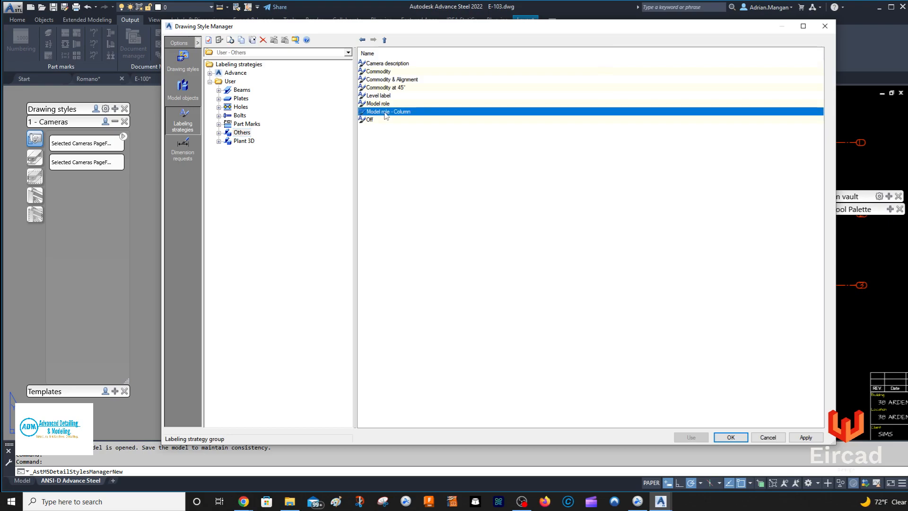
right_click(385, 113)
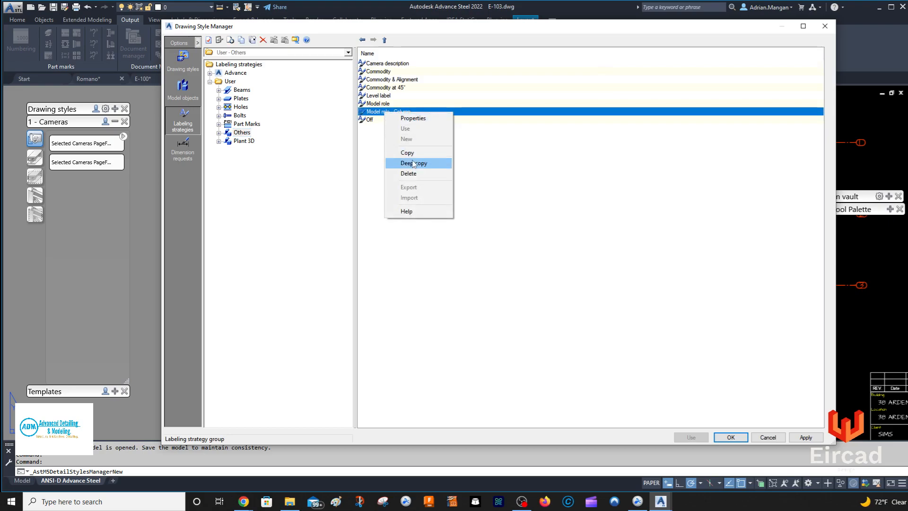
click(410, 173)
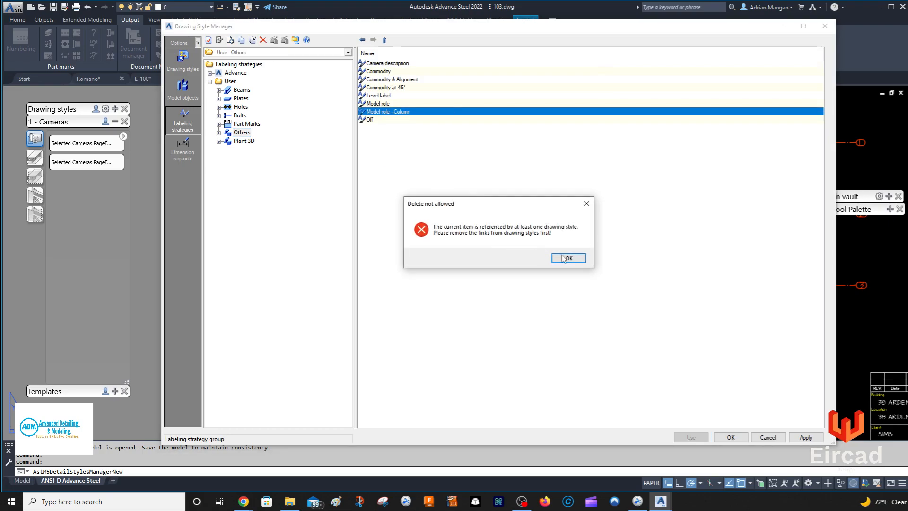
click(571, 259)
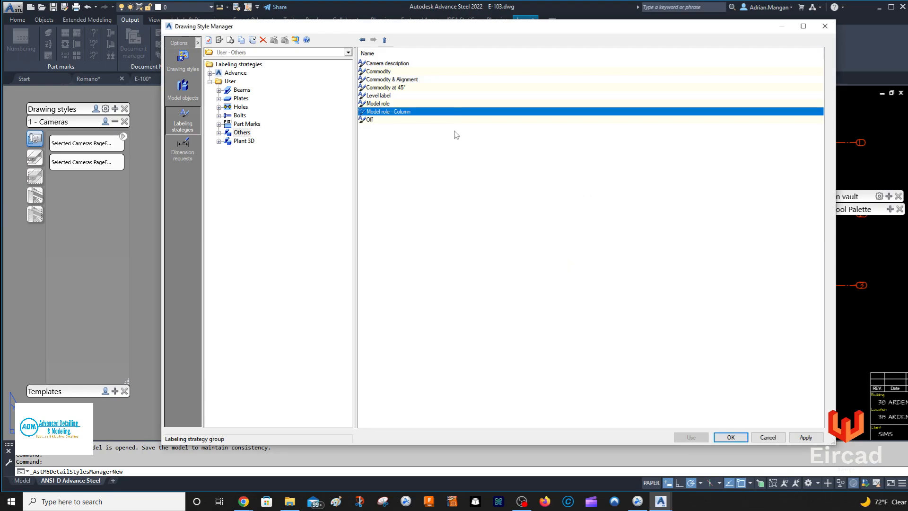
Step: Switch the labeling strategy of the Beams - Side/Width rule back to Model role
click(184, 62)
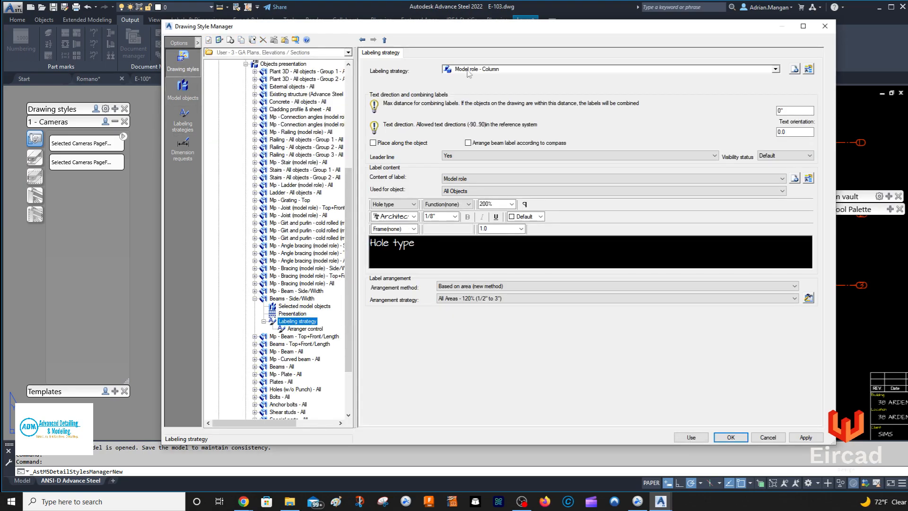
click(548, 72)
click(500, 147)
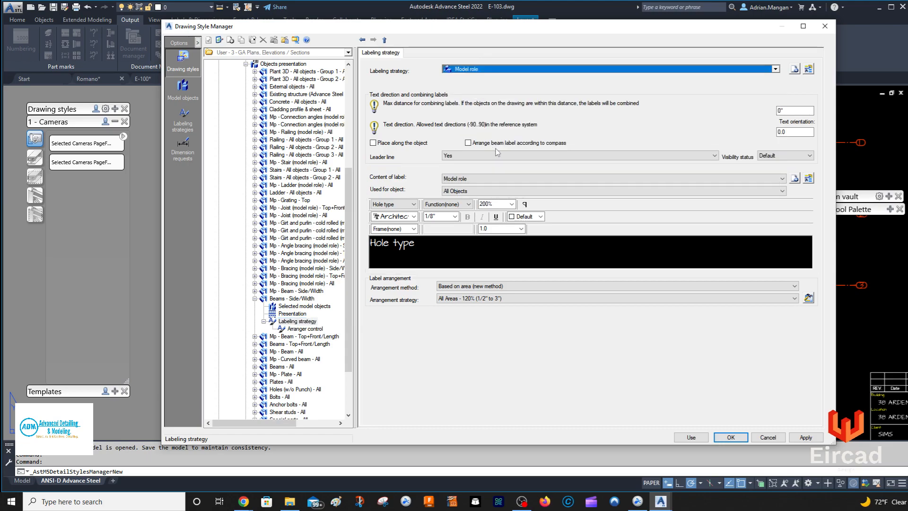
Step: Delete the Model role - Column labeling strategy from the Others group and confirm the deletion
click(188, 145)
click(194, 132)
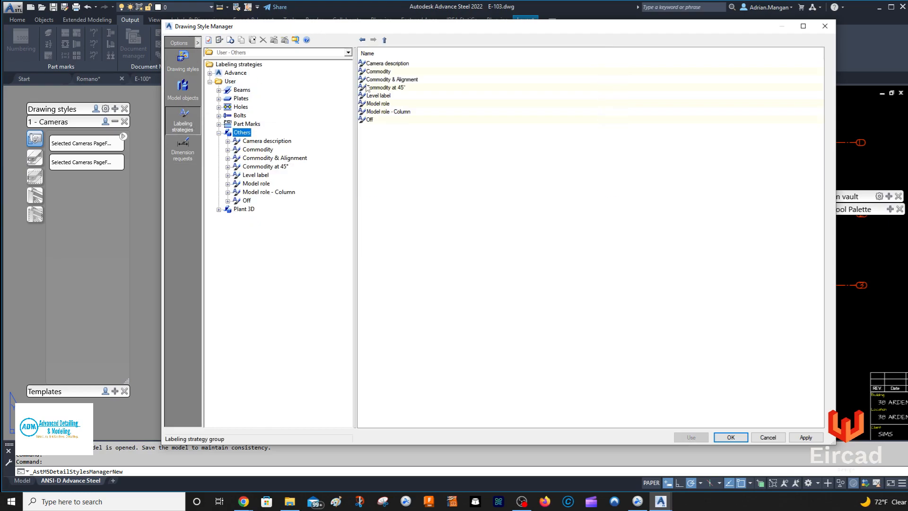
click(384, 111)
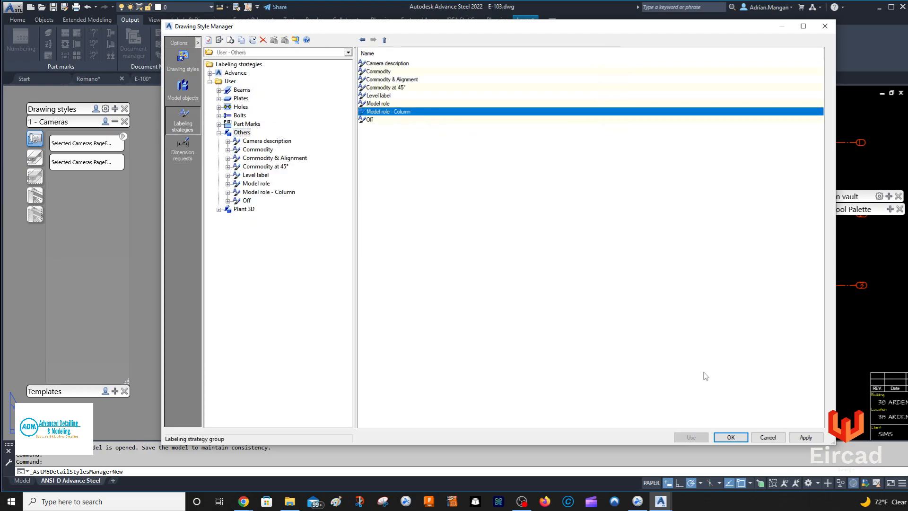
right_click(399, 118)
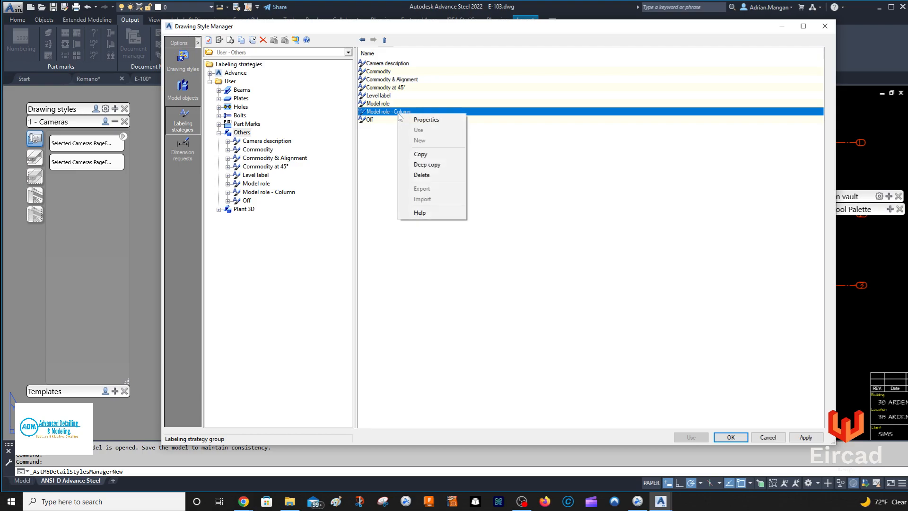
click(428, 175)
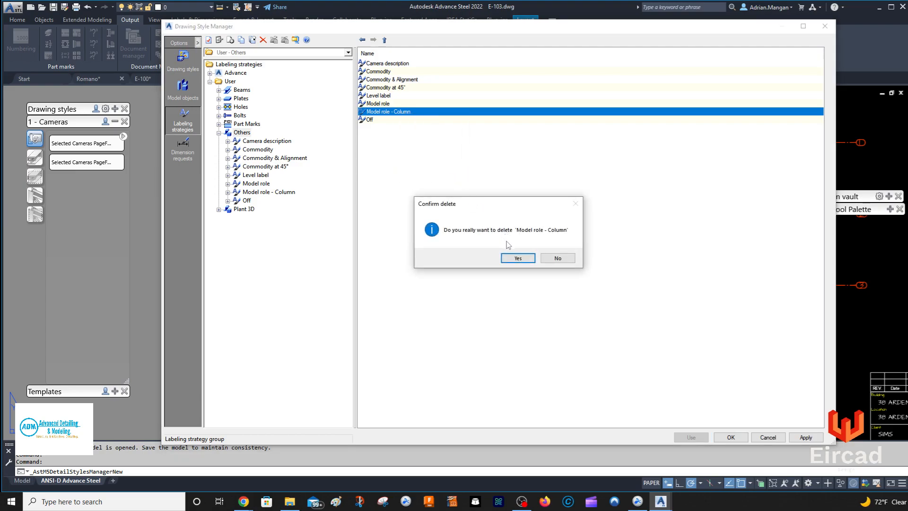
click(518, 258)
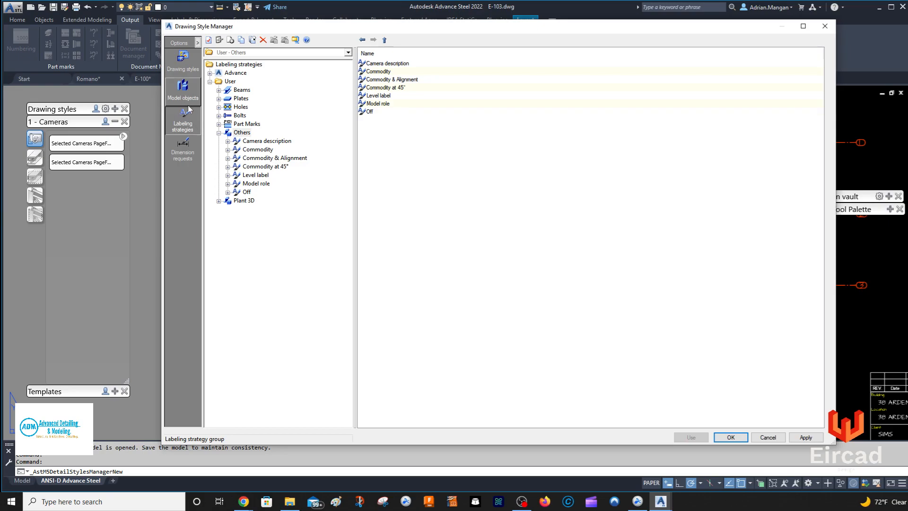
Step: Set the labeling rule of Beams - Side/Width to MODEL ROLE Section name, apply it and use the style on the plan detail
click(182, 60)
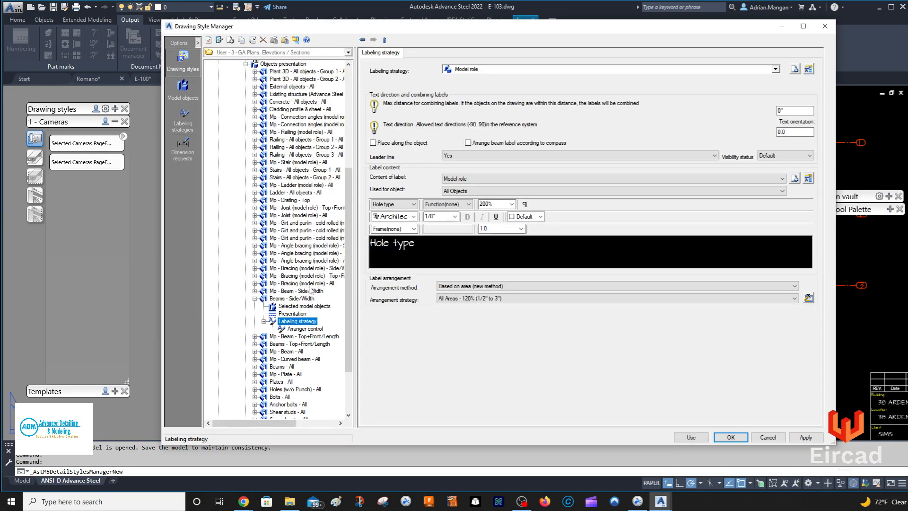
scroll(301, 255, up, 3)
click(284, 132)
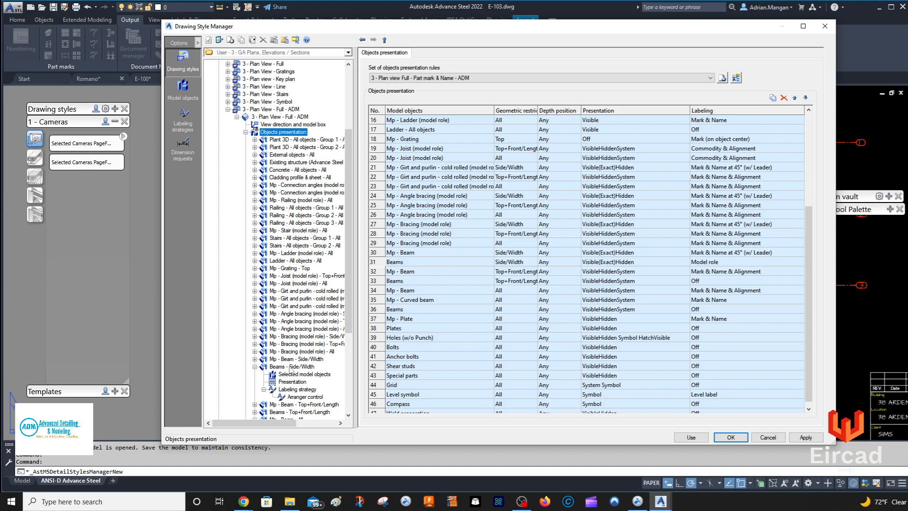
click(292, 367)
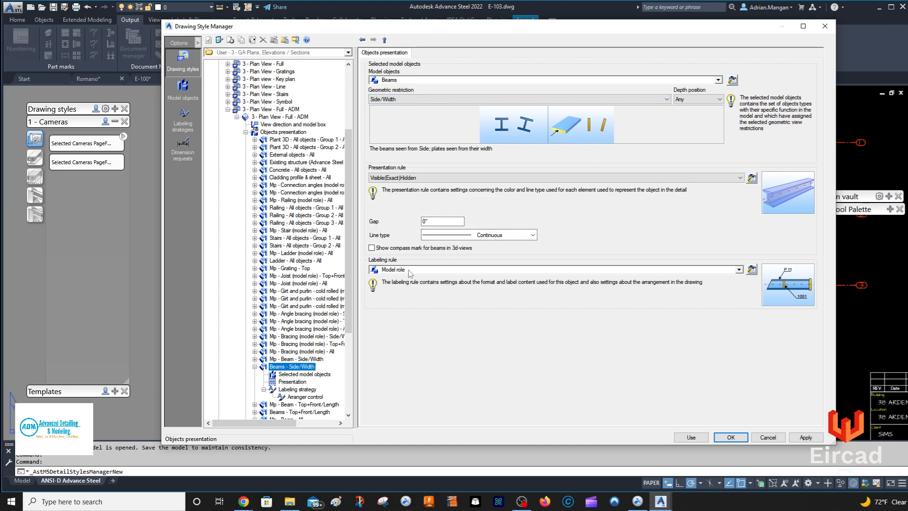
click(739, 269)
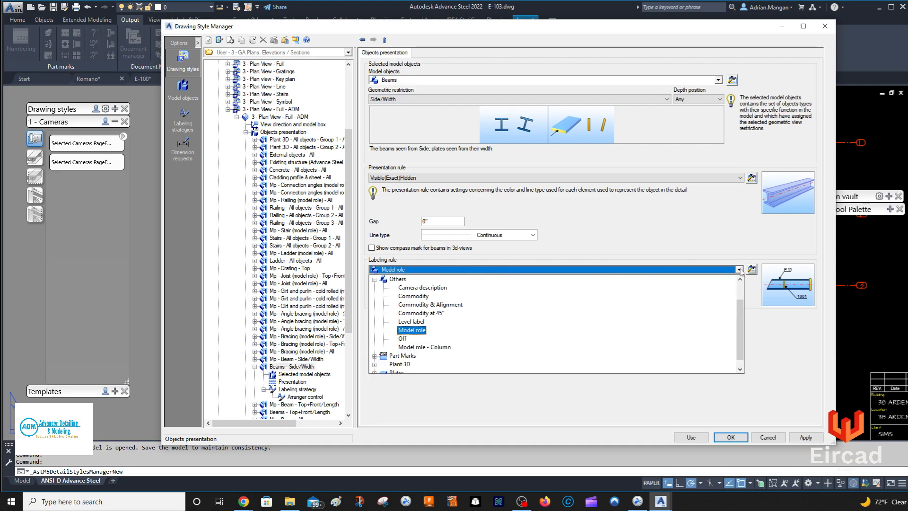
click(374, 280)
click(375, 280)
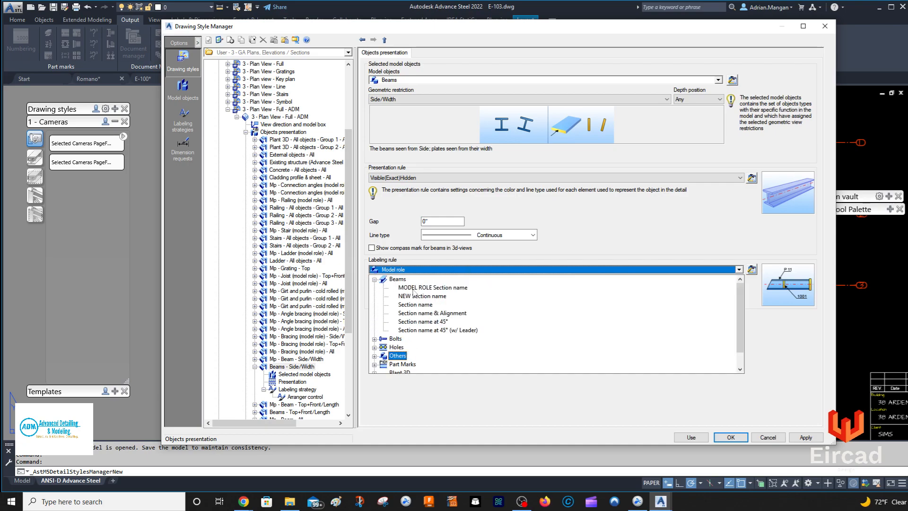
click(438, 288)
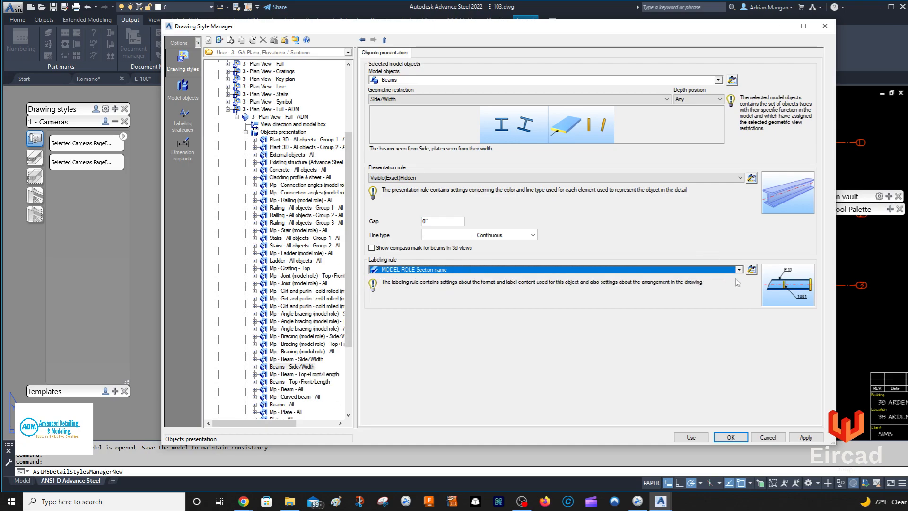
click(806, 437)
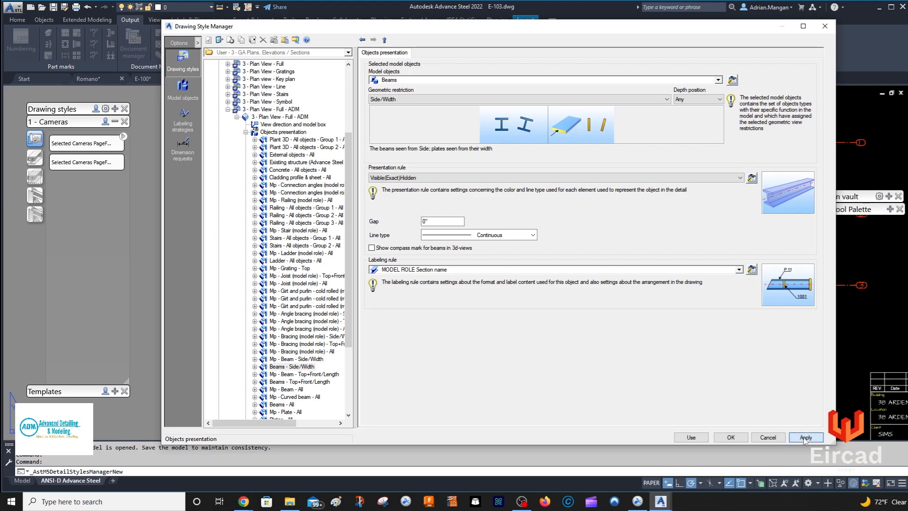
click(699, 438)
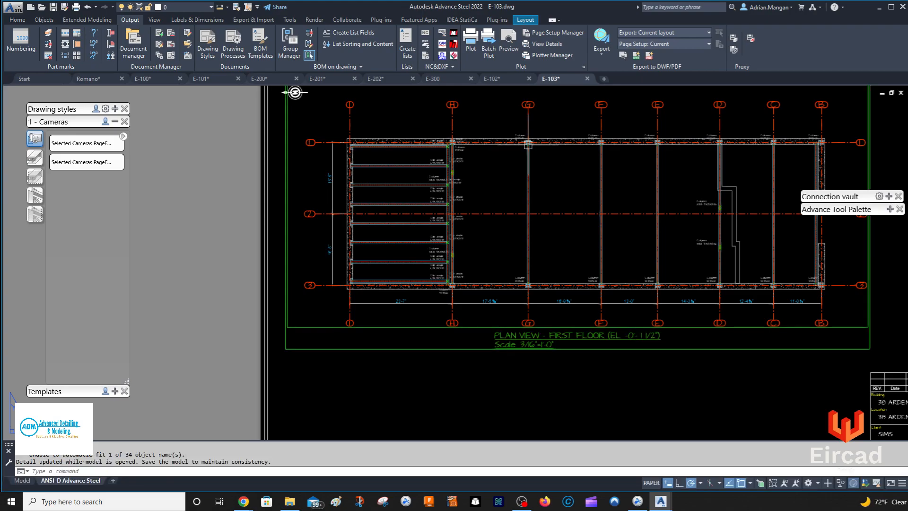
Step: Examine the clip angle and column labels around the upper beam-to-column connections in the first-floor plan
scroll(472, 135, up, 2)
mouse_move(497, 153)
middle_down()
mouse_move(570, 198)
mouse_move(602, 200)
middle_up()
scroll(499, 156, up, 1)
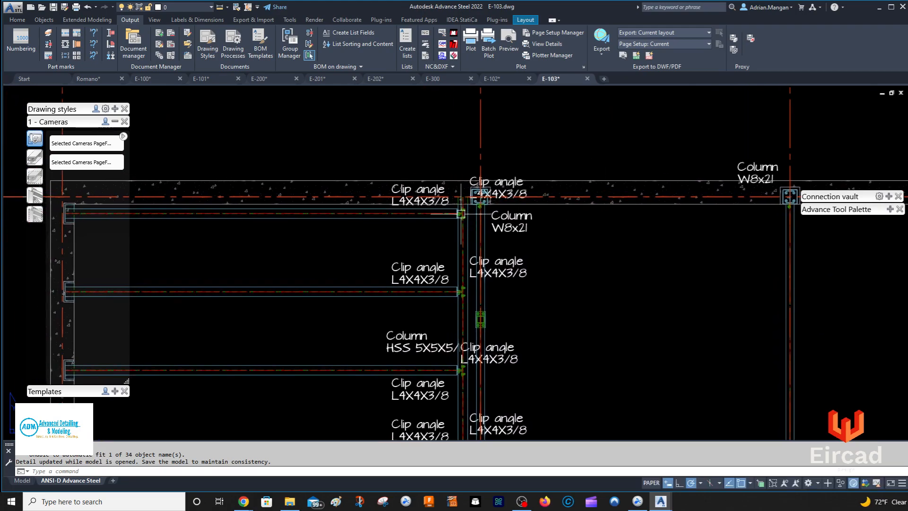
scroll(461, 209, up, 5)
scroll(464, 203, up, 3)
click(468, 196)
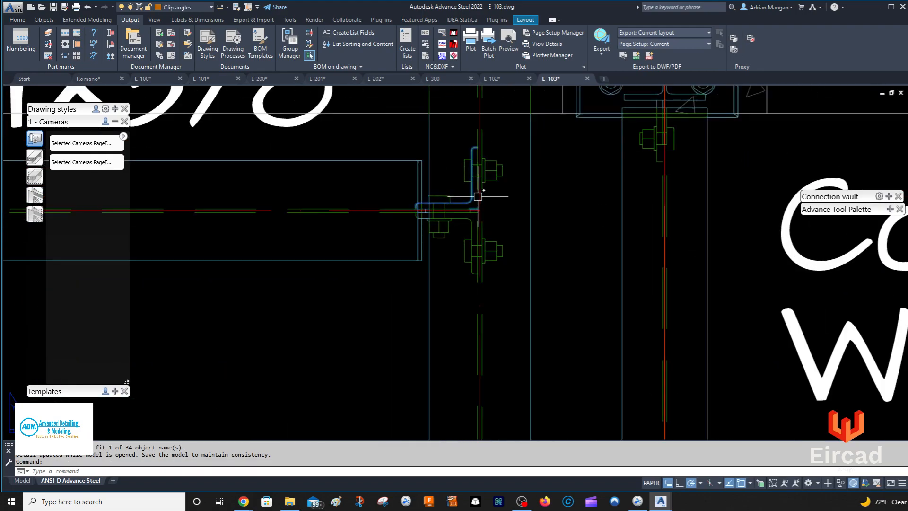
scroll(475, 197, down, 5)
scroll(479, 198, down, 3)
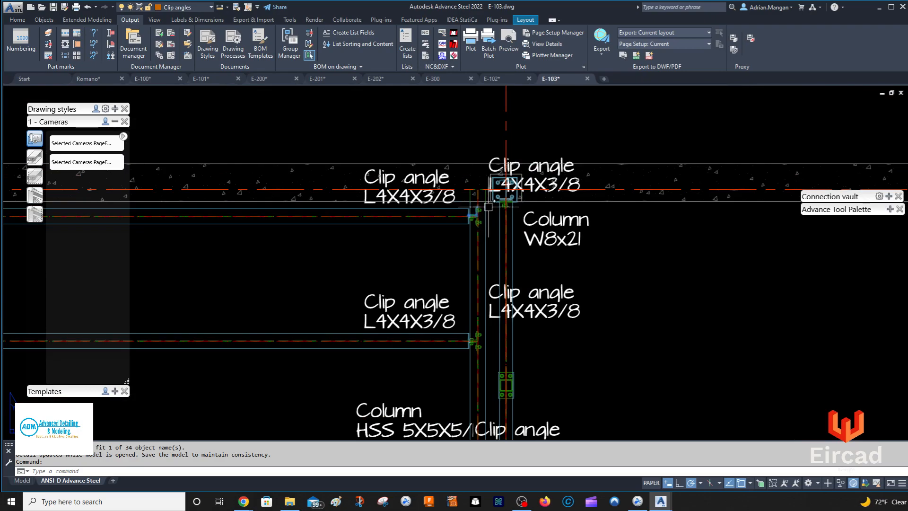
scroll(488, 208, up, 5)
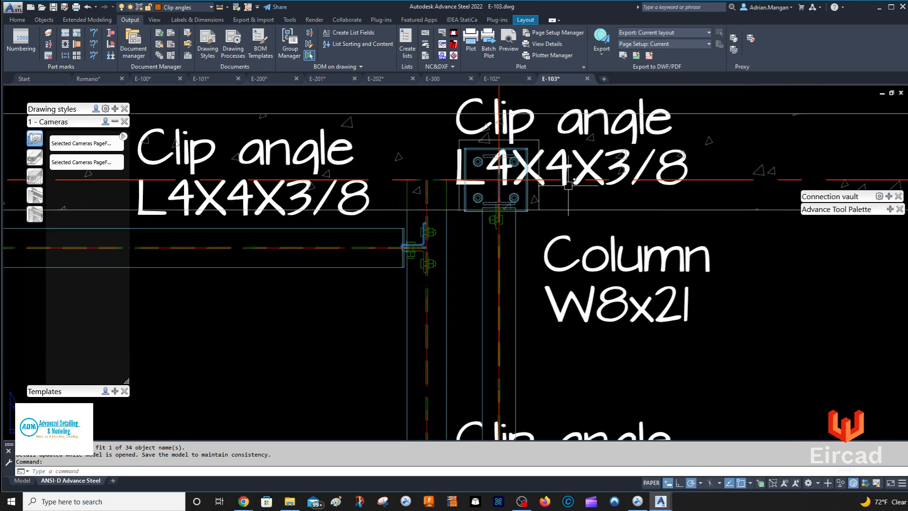
scroll(581, 197, down, 5)
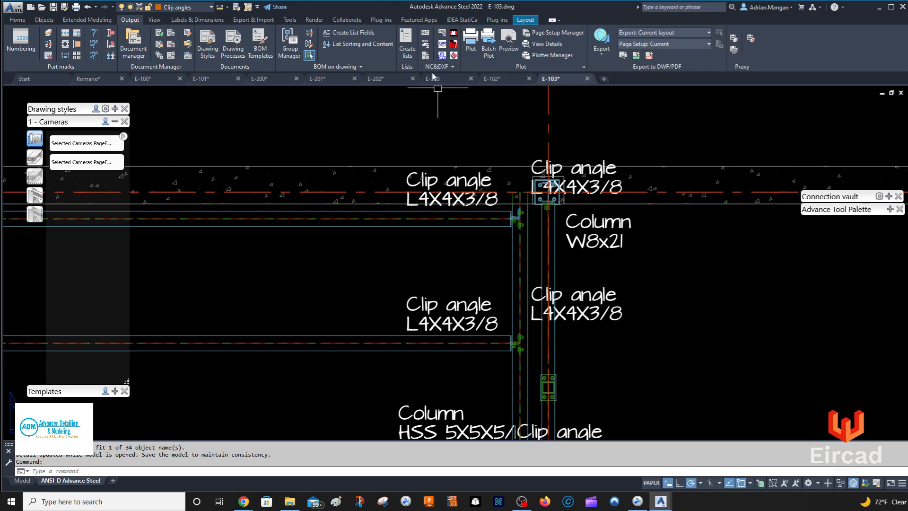
Step: Duplicate the Beams - Side/Width rule in the 3 - Plan View - Full - ADM objects presentation and set the copy's model objects to Columns
click(161, 44)
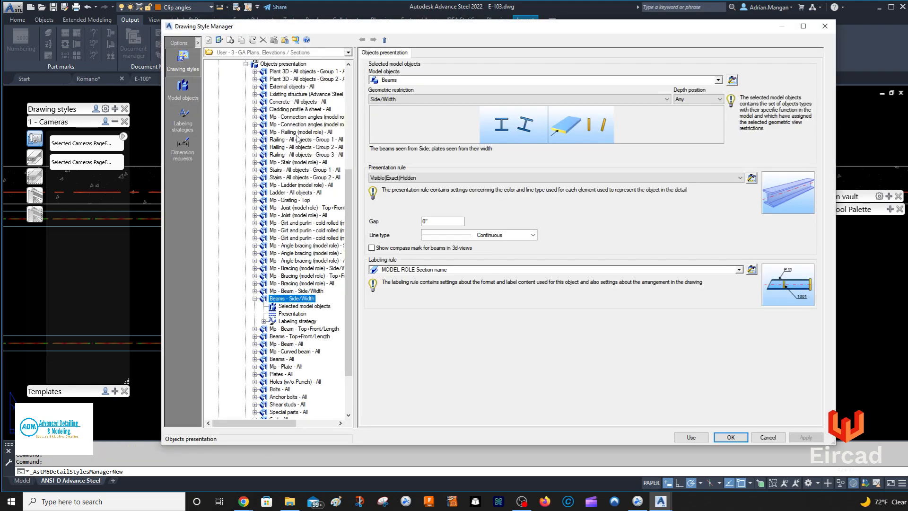
scroll(260, 107, up, 1)
click(283, 87)
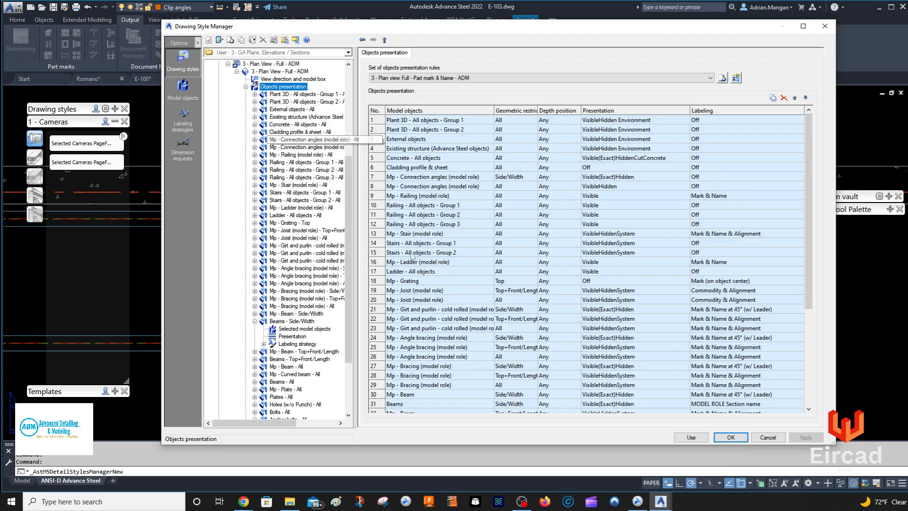
scroll(410, 265, down, 2)
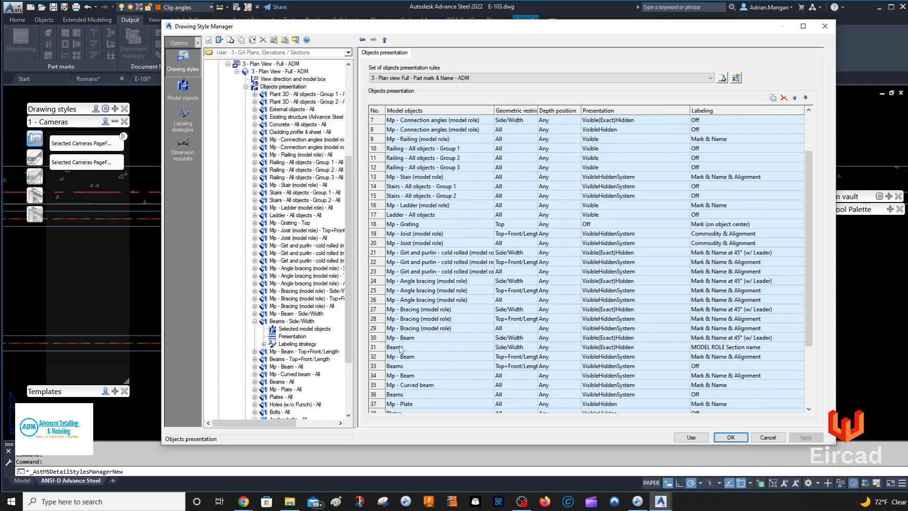
click(382, 351)
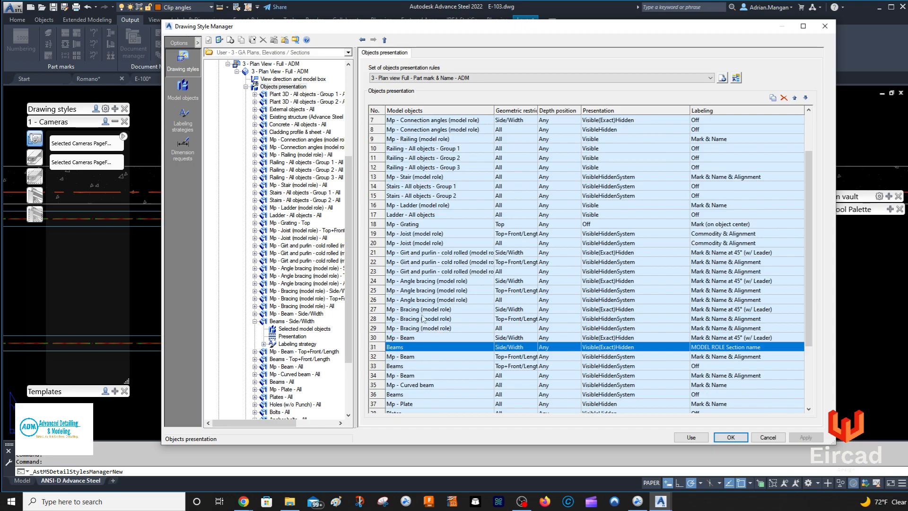
scroll(459, 284, up, 2)
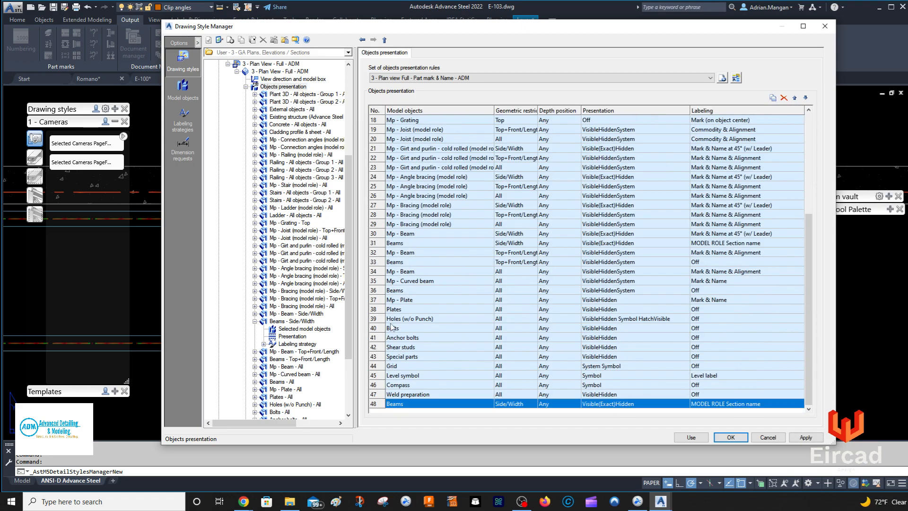
click(425, 405)
click(490, 404)
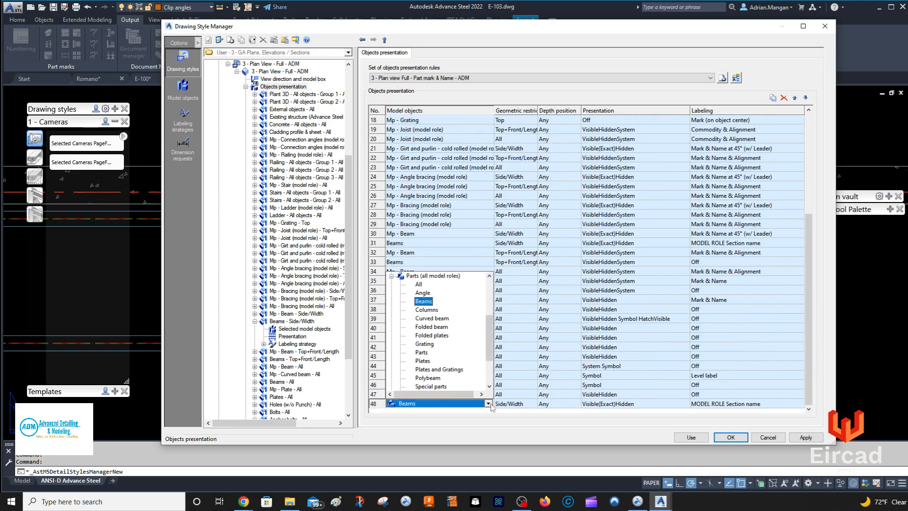
click(434, 310)
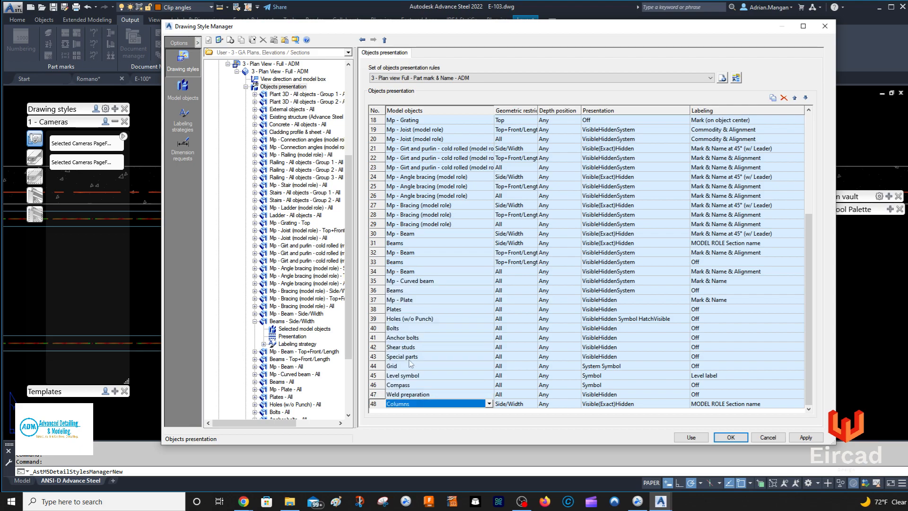
Step: Move the new Columns rule up the objects presentation list to directly above the Beams - Side/Width rule
click(377, 405)
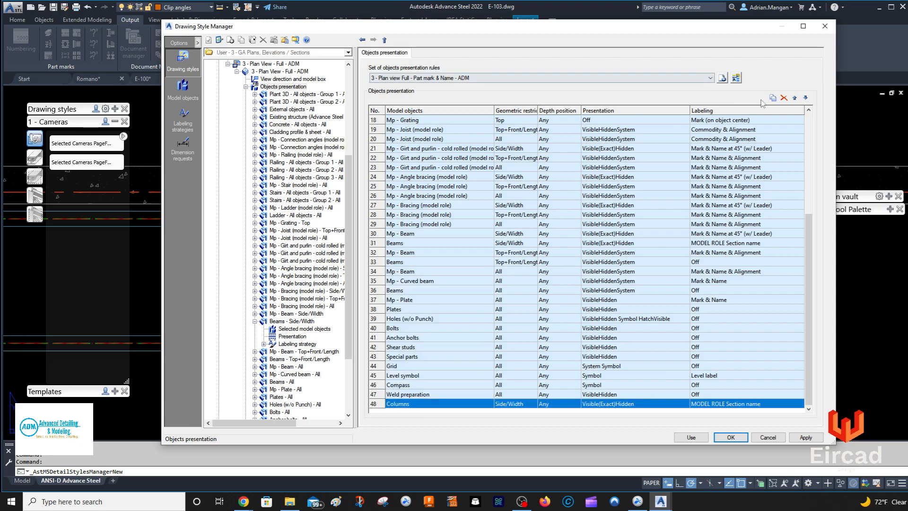
click(795, 98)
click(795, 97)
click(795, 97)
click(795, 98)
click(795, 98)
click(795, 97)
click(795, 98)
click(795, 98)
click(795, 98)
click(795, 98)
click(795, 98)
click(795, 98)
click(795, 98)
click(795, 98)
click(796, 98)
click(795, 98)
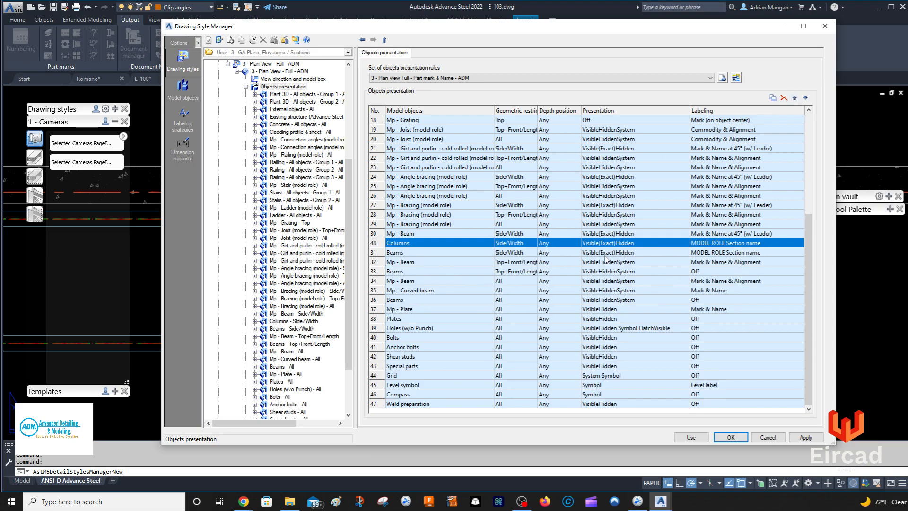
Step: Set the labeling of the Beams - Side/Width rule to Off from the Others group
click(769, 253)
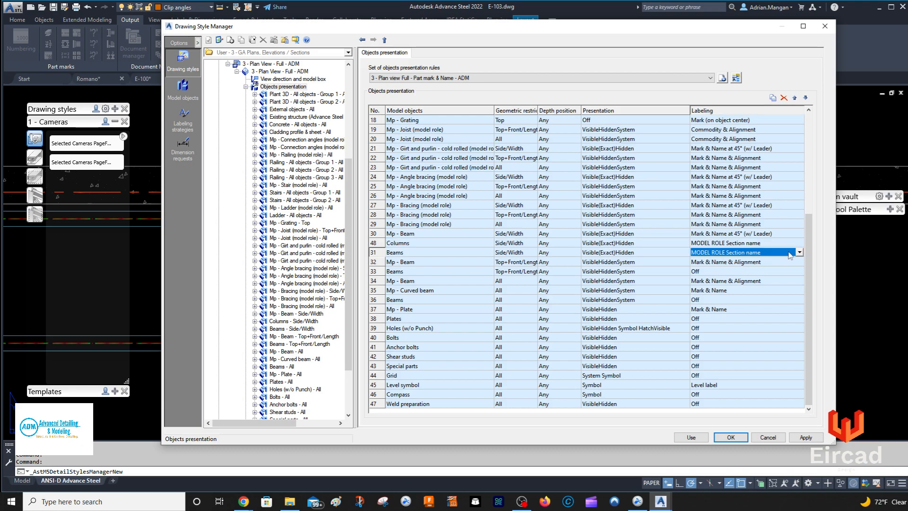
click(799, 252)
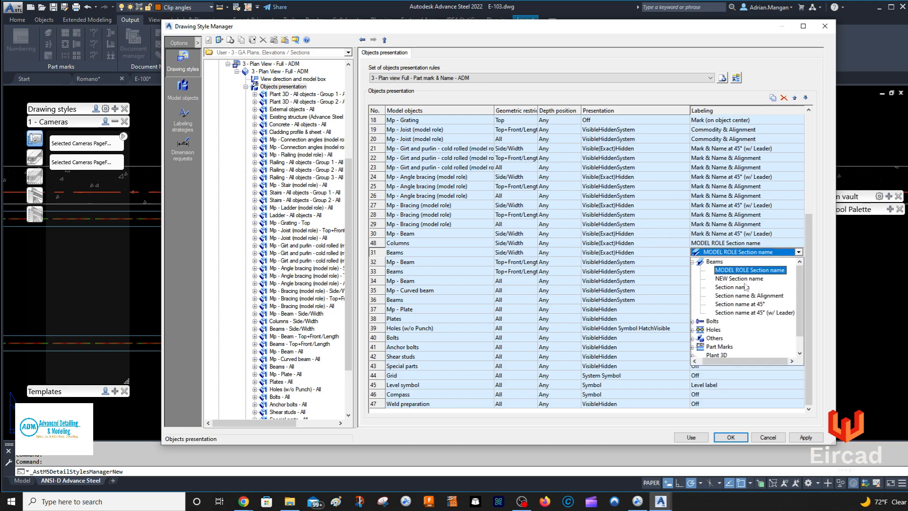
click(693, 262)
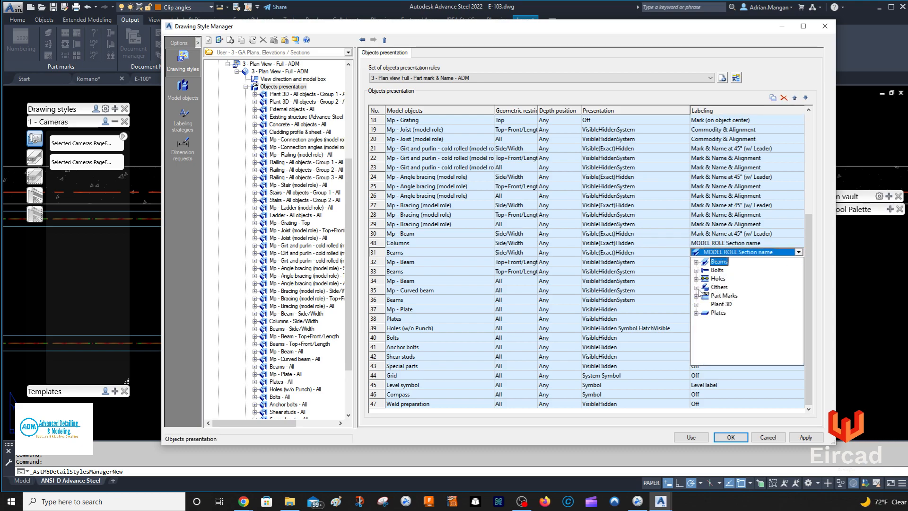
click(696, 288)
click(724, 347)
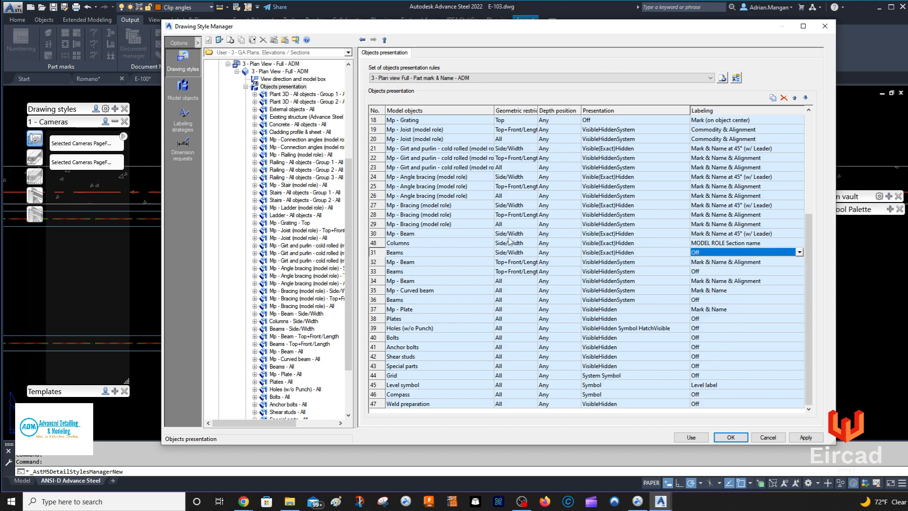
Step: Create a copy of the Columns - Side/Width rule's labeling strategy named MODEL ROLE Section name w/Leader
double_click(392, 243)
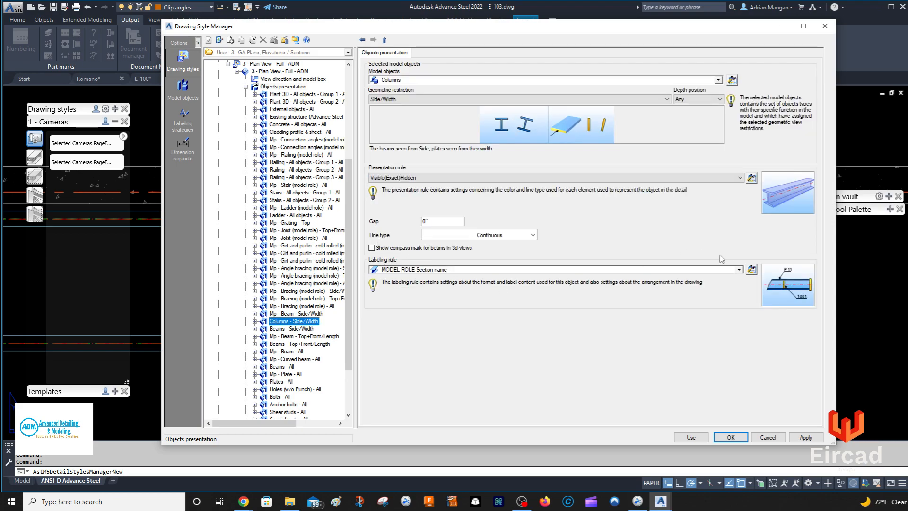
click(752, 269)
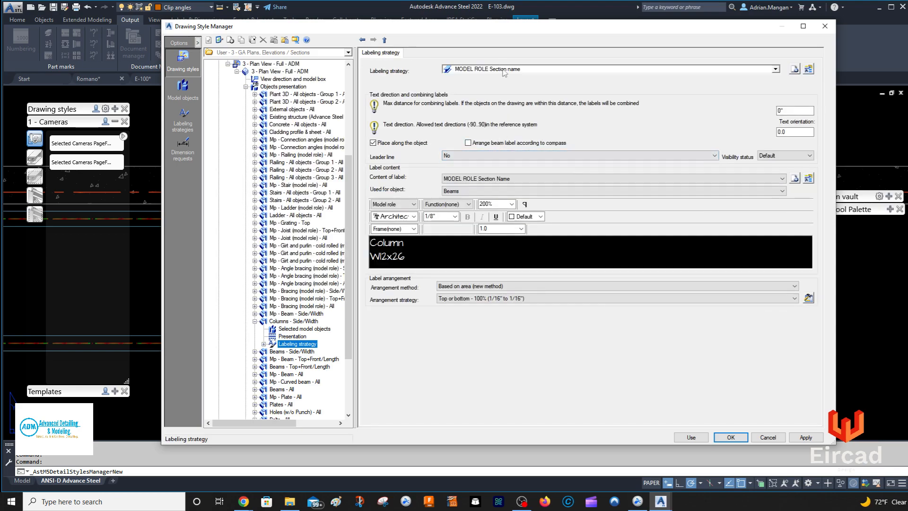
click(795, 69)
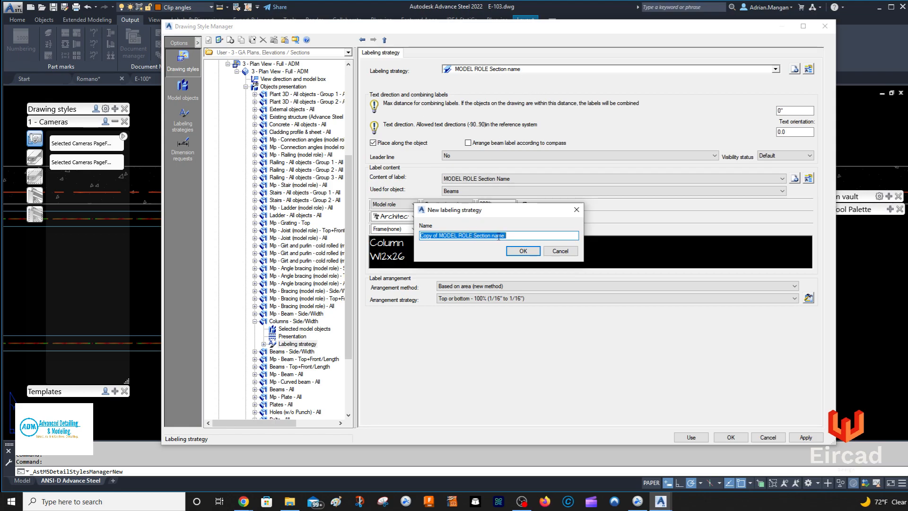
drag(440, 235, 377, 227)
key(BackSpace)
click(516, 235)
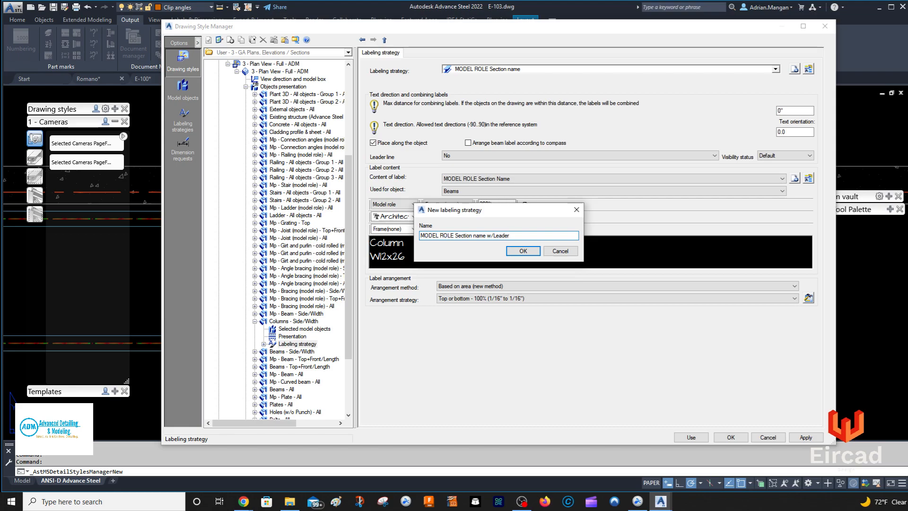
click(520, 251)
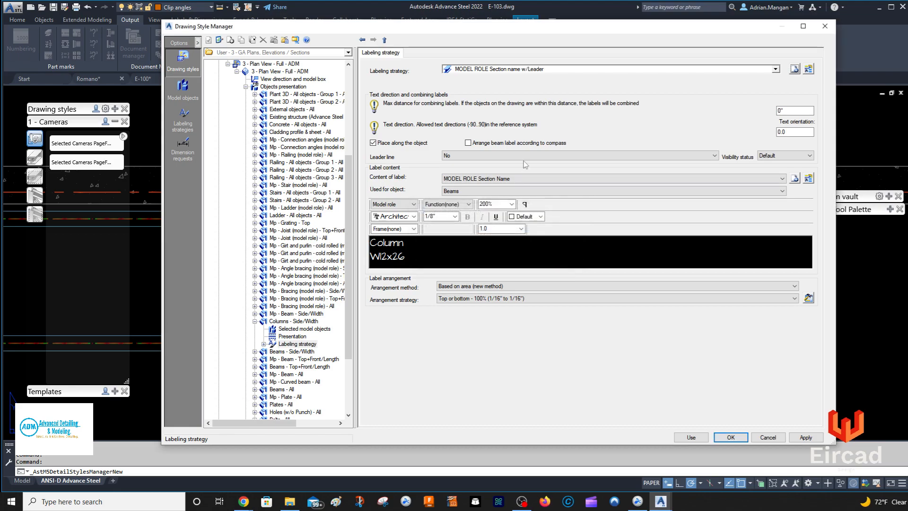
Step: Set the new column labeling strategy's leader line to Yes, apply it and use the style on the first-floor plan detail
click(470, 159)
click(466, 170)
click(795, 437)
click(716, 438)
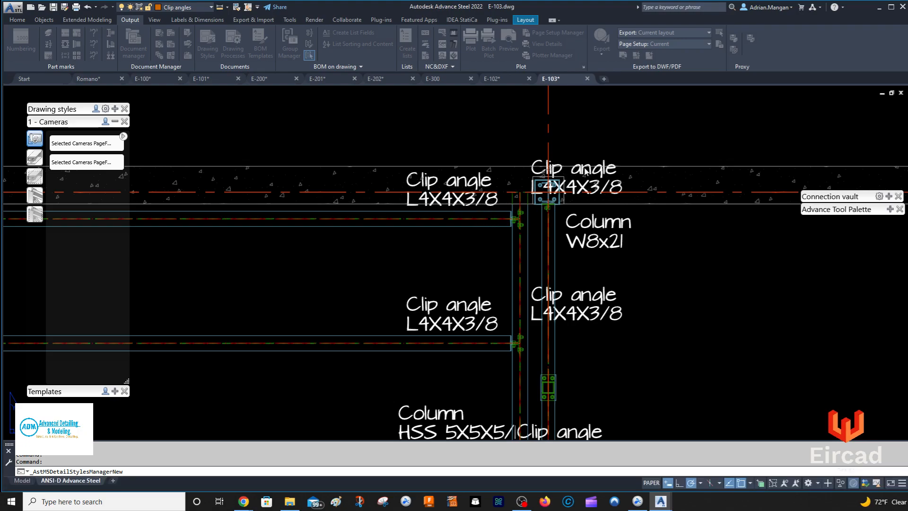
scroll(600, 240, down, 4)
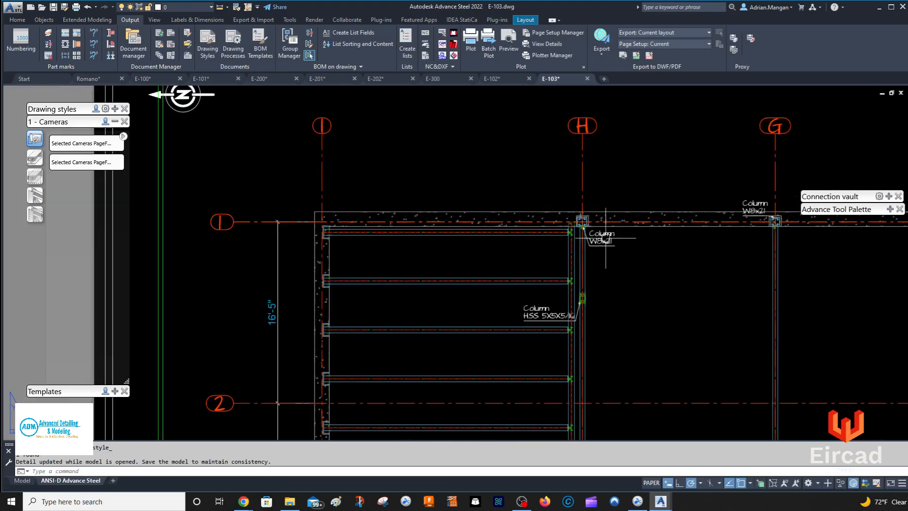
mouse_move(611, 253)
middle_down()
mouse_move(591, 217)
mouse_move(476, 191)
middle_up()
scroll(617, 235, down, 2)
scroll(555, 207, down, 2)
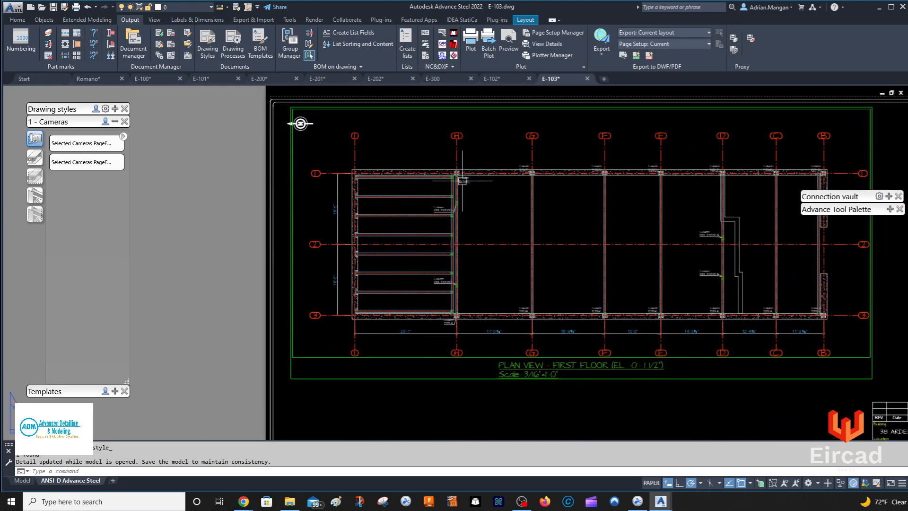
scroll(438, 185, up, 4)
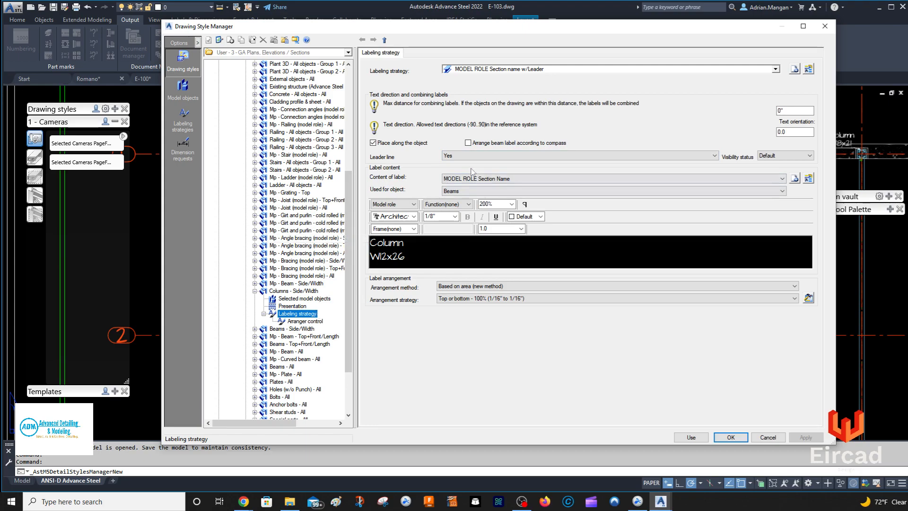
Step: Set the labeling rule of Beams - Top+Front/Length to MODEL ROLE Section name and use the style on the plan detail
scroll(303, 146, down, 3)
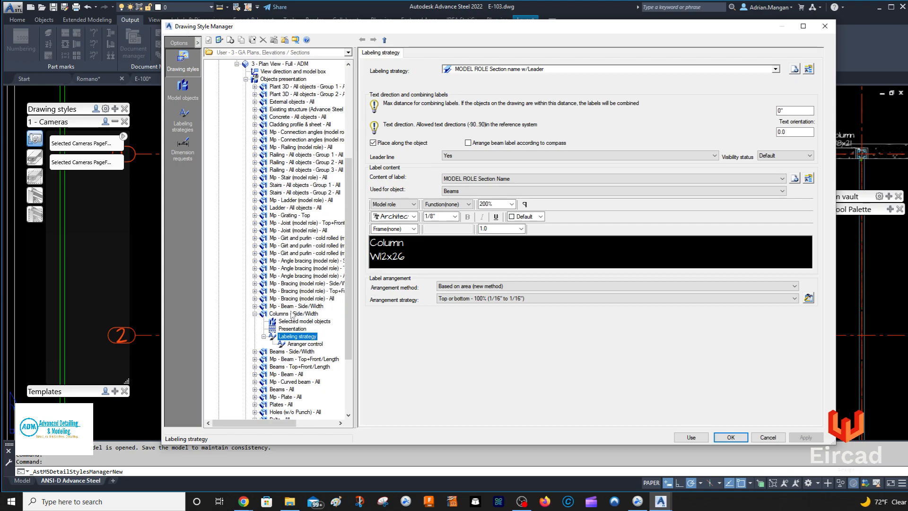
scroll(297, 292, down, 1)
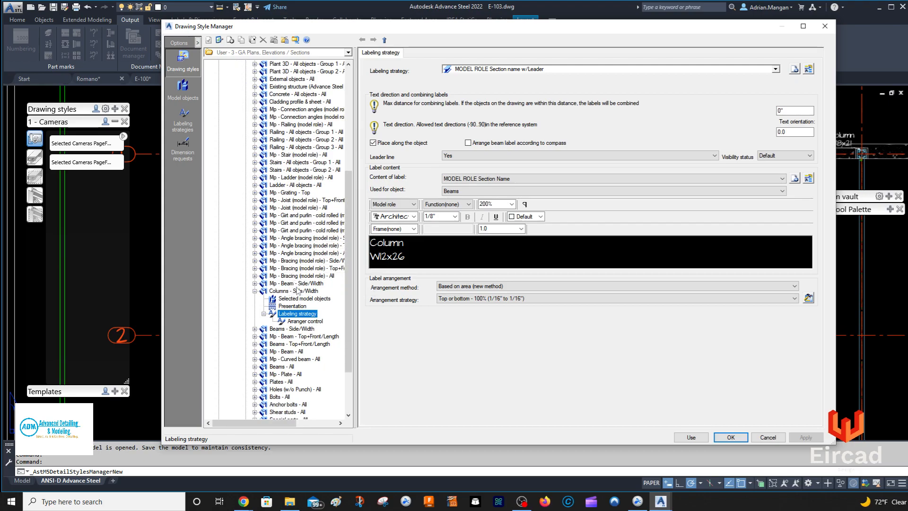
click(255, 290)
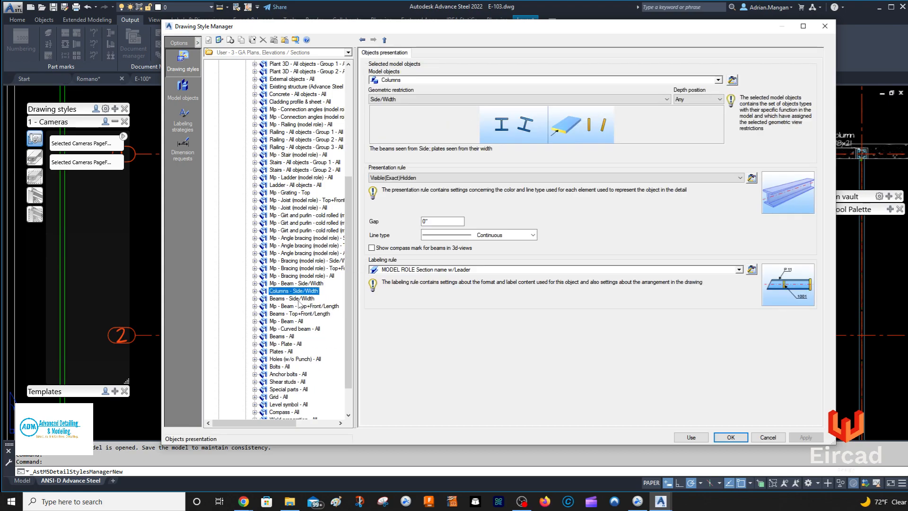
scroll(272, 93, up, 1)
click(279, 79)
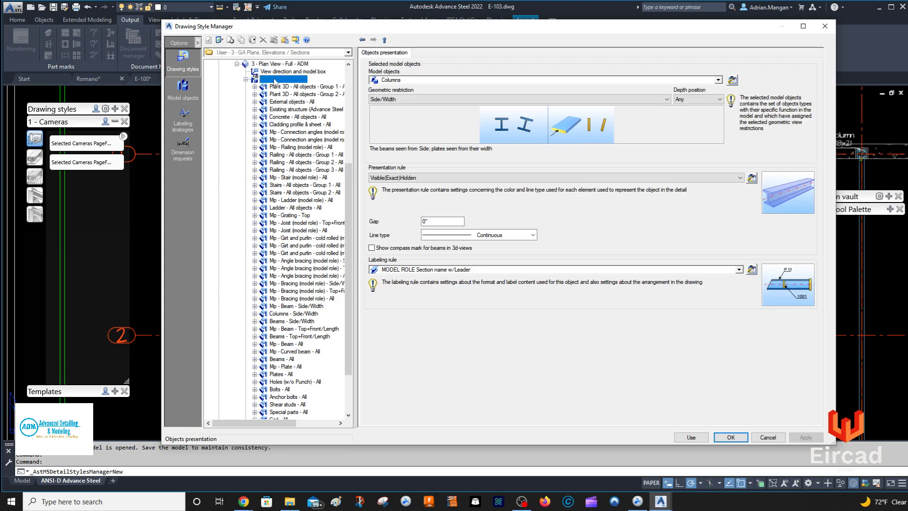
scroll(465, 310, down, 3)
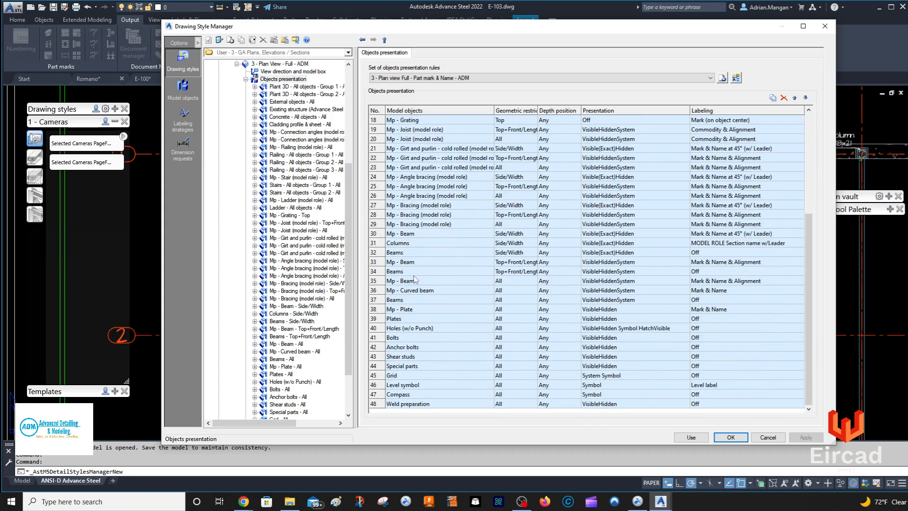
double_click(384, 272)
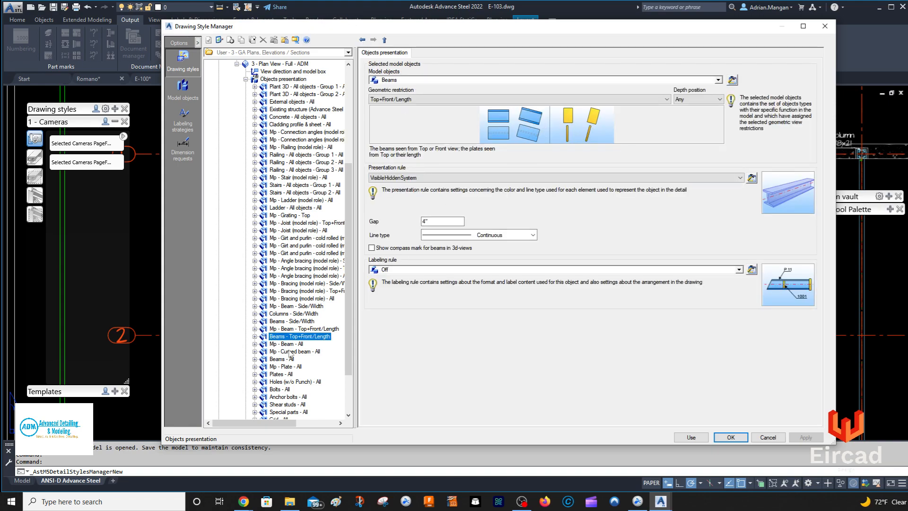
click(740, 271)
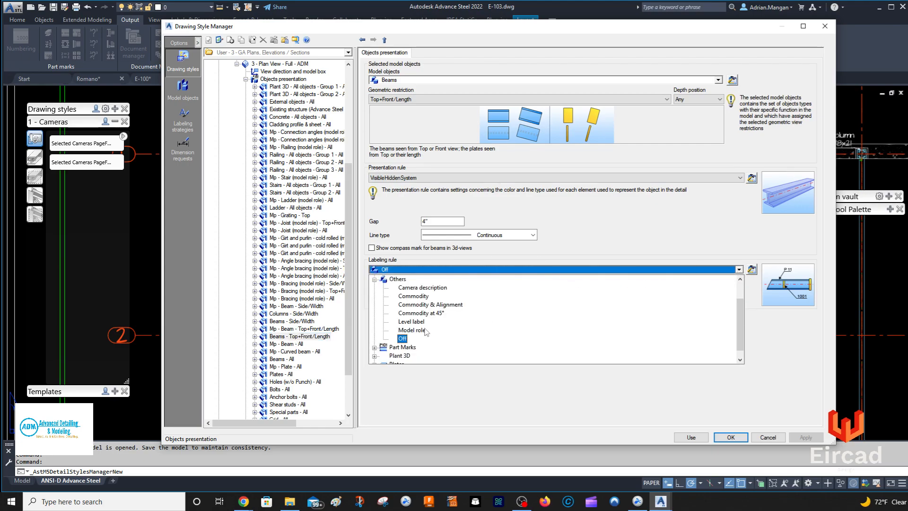
click(374, 280)
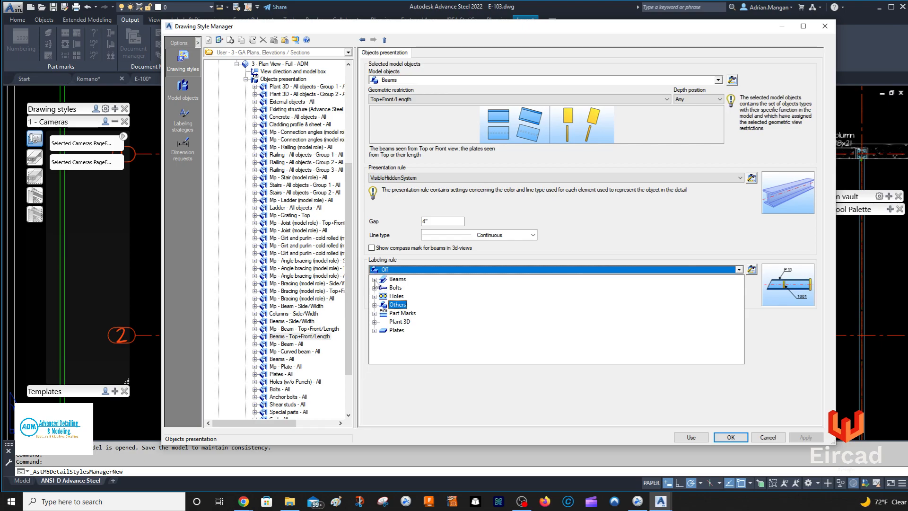
click(374, 279)
click(424, 287)
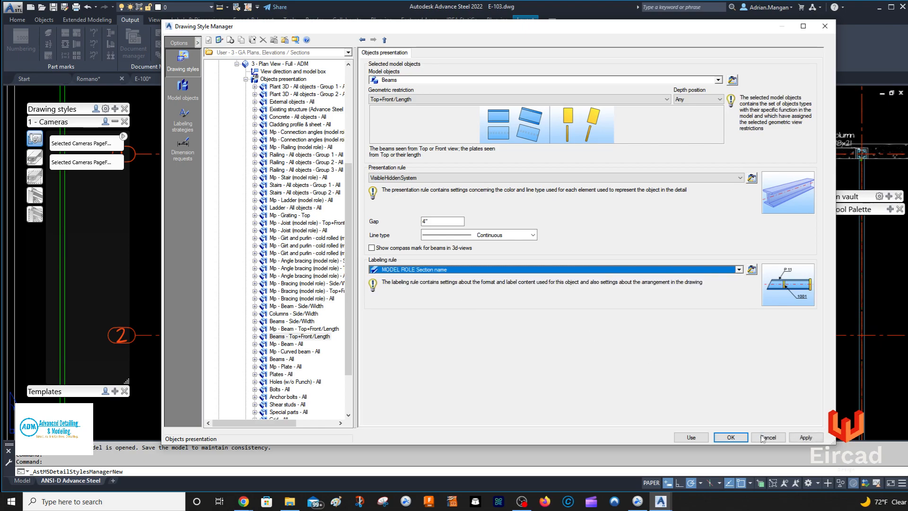
click(691, 437)
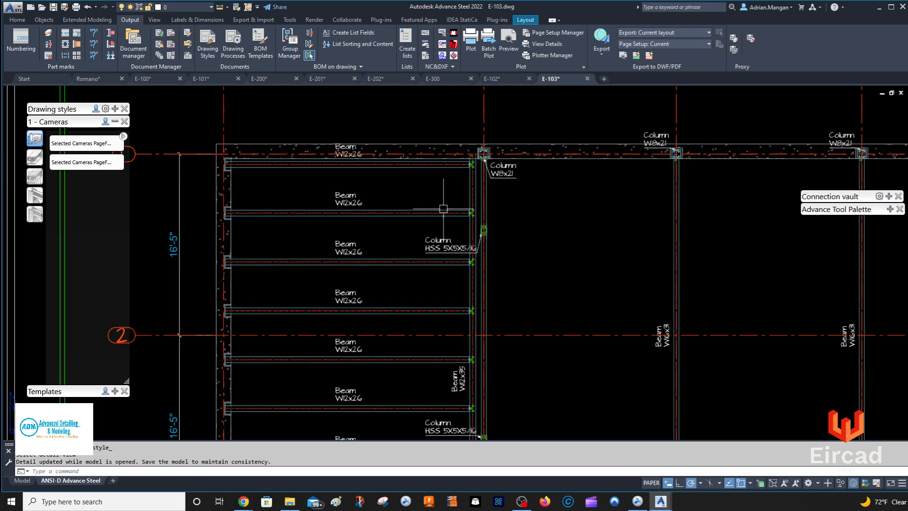
Step: Examine the beam and column labels across the whole first-floor plan on the sheet
scroll(560, 212, down, 4)
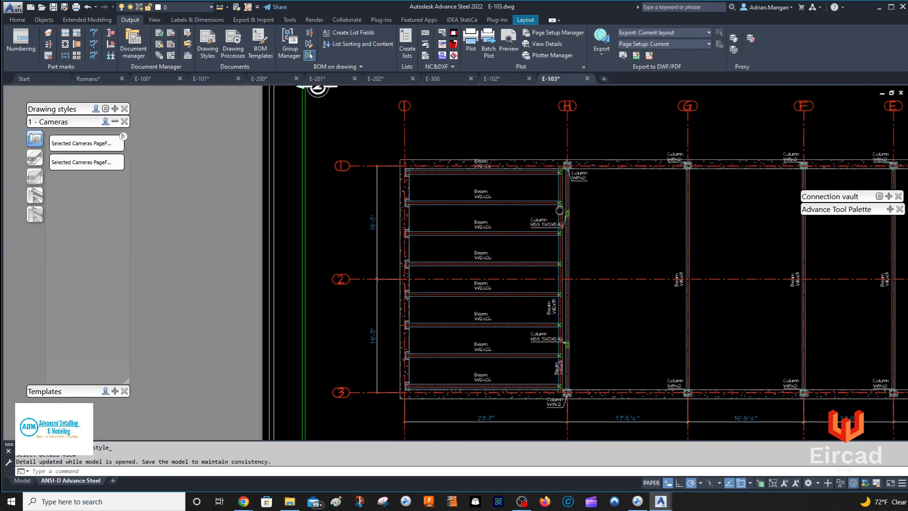
middle_drag(561, 212, 413, 185)
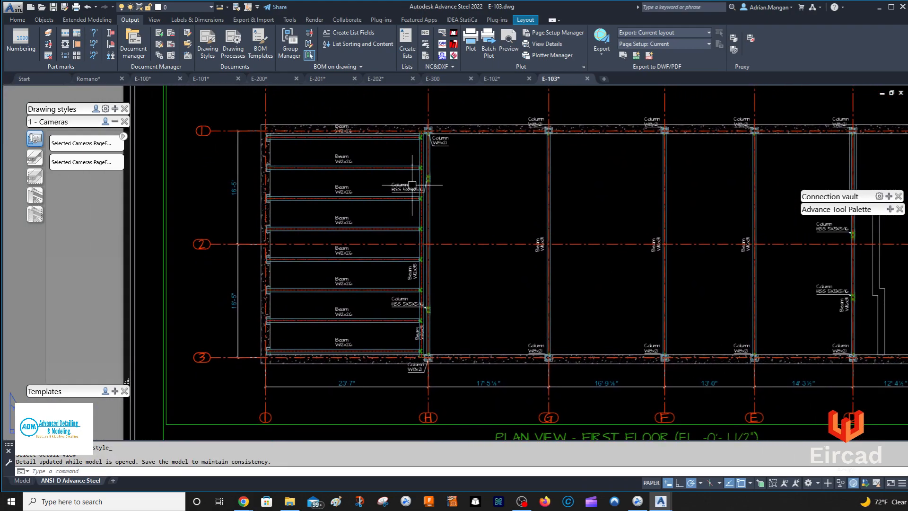
scroll(514, 234, down, 2)
scroll(416, 178, up, 5)
scroll(414, 180, down, 5)
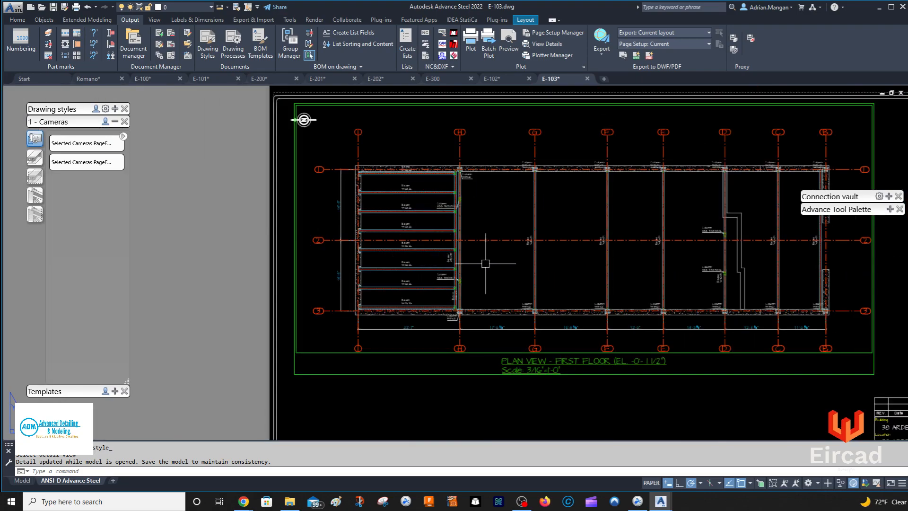
Step: Select the labels of the five uppermost W12x26 beams between the first grid line and H and shift them together towards the beams' left ends
middle_drag(473, 255, 424, 242)
scroll(331, 185, up, 6)
middle_drag(431, 112, 574, 204)
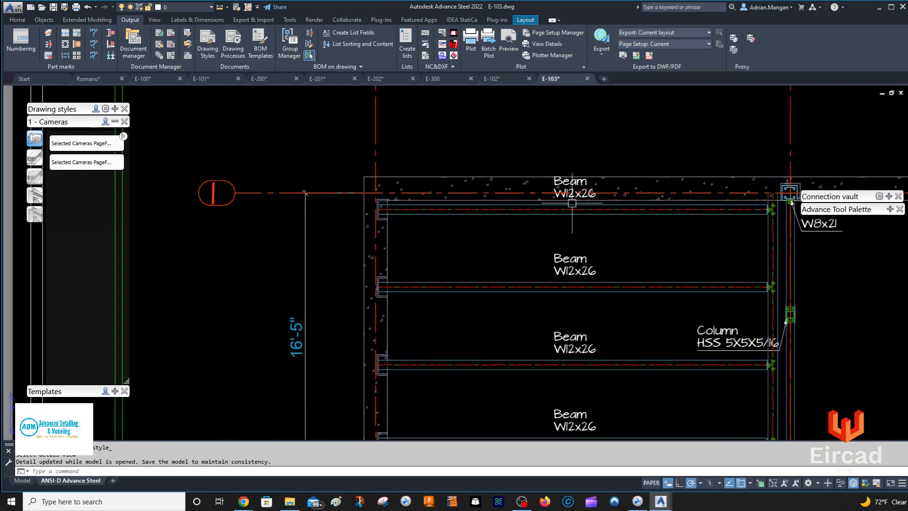
click(573, 194)
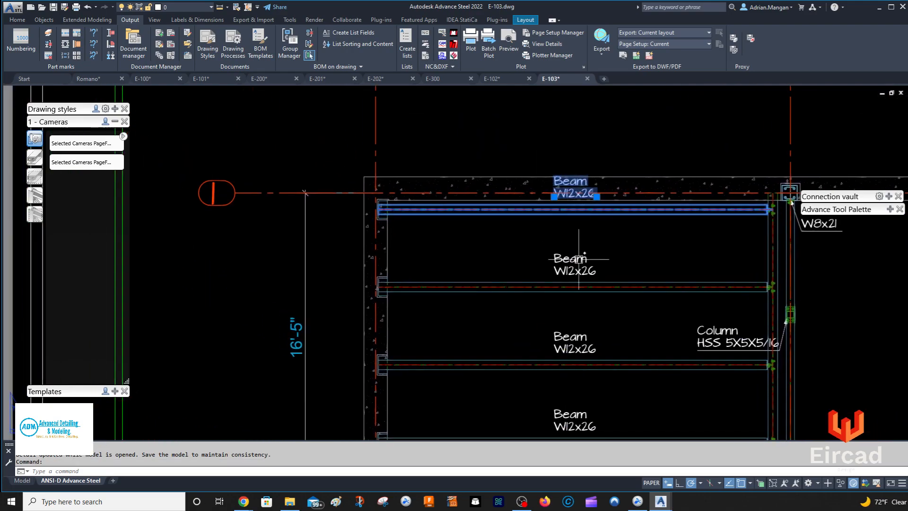
click(582, 285)
click(581, 364)
scroll(581, 363, down, 5)
click(569, 271)
click(569, 295)
drag(569, 296, 520, 296)
scroll(529, 296, up, 3)
click(509, 288)
right_click(510, 296)
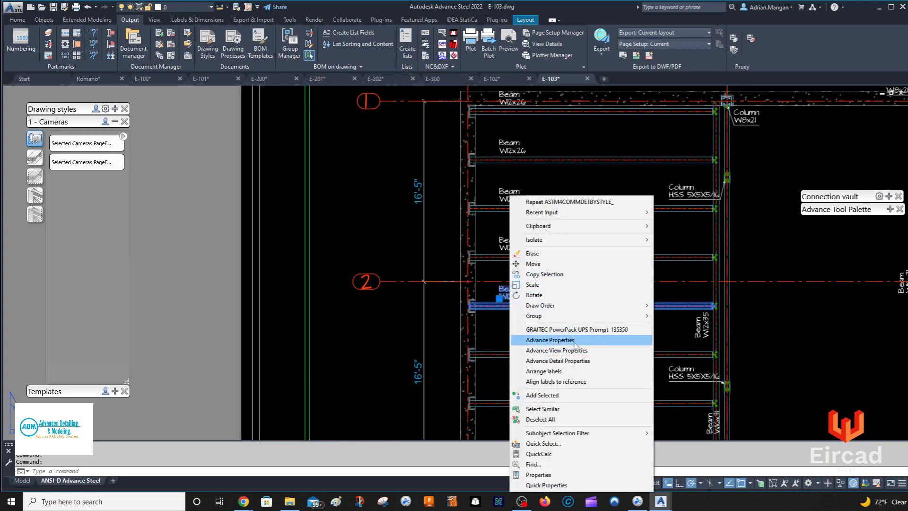
click(573, 381)
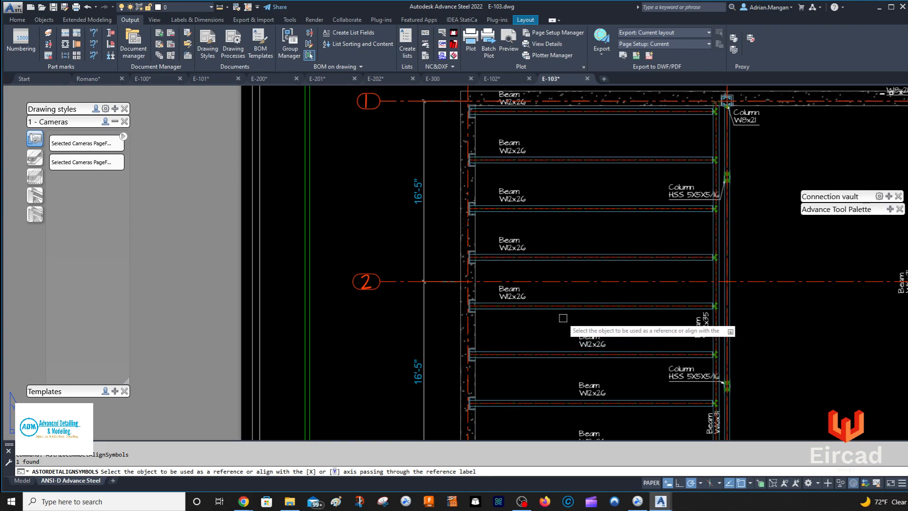
click(521, 293)
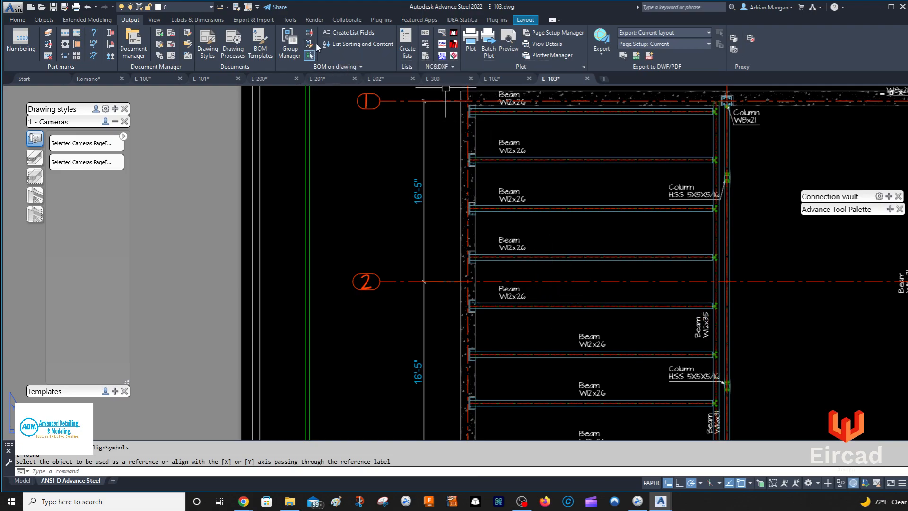
Step: Align the labels of the three lowest W12x26 beams to the label of the beam just below grid line 2
click(504, 305)
right_click(506, 305)
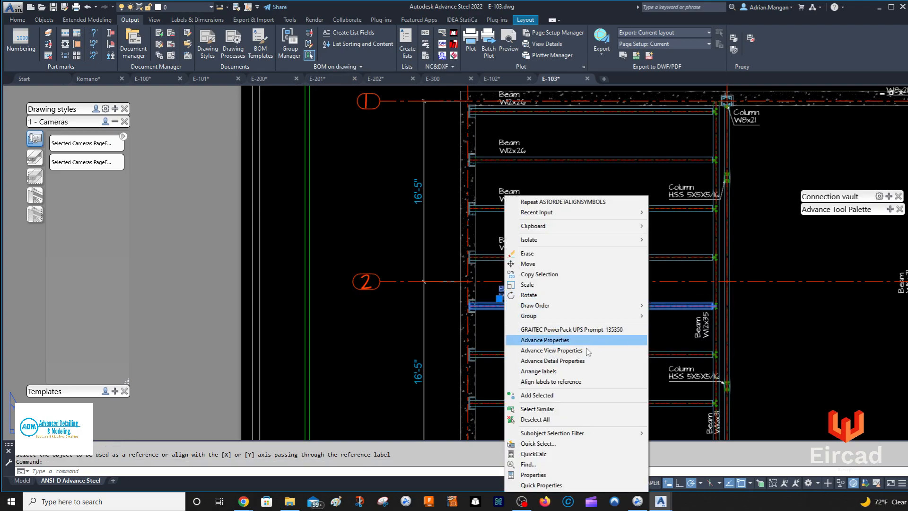
click(575, 383)
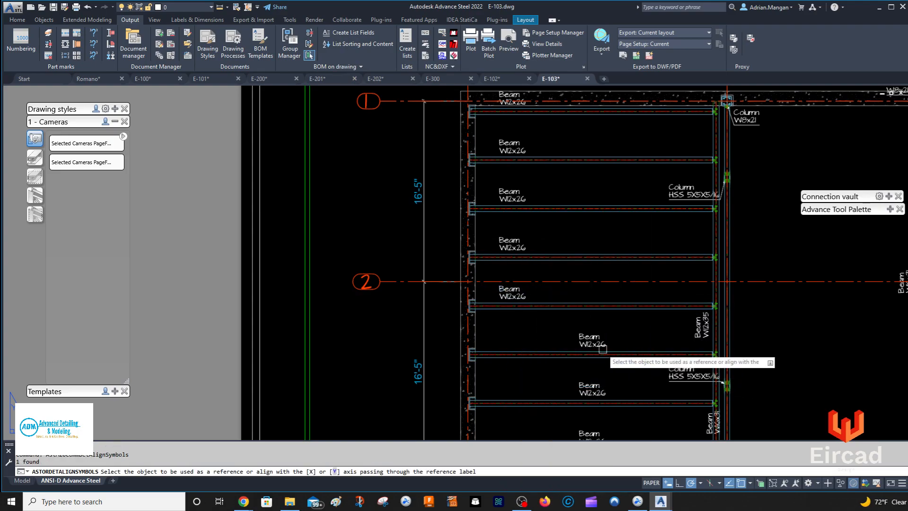
click(531, 335)
click(592, 336)
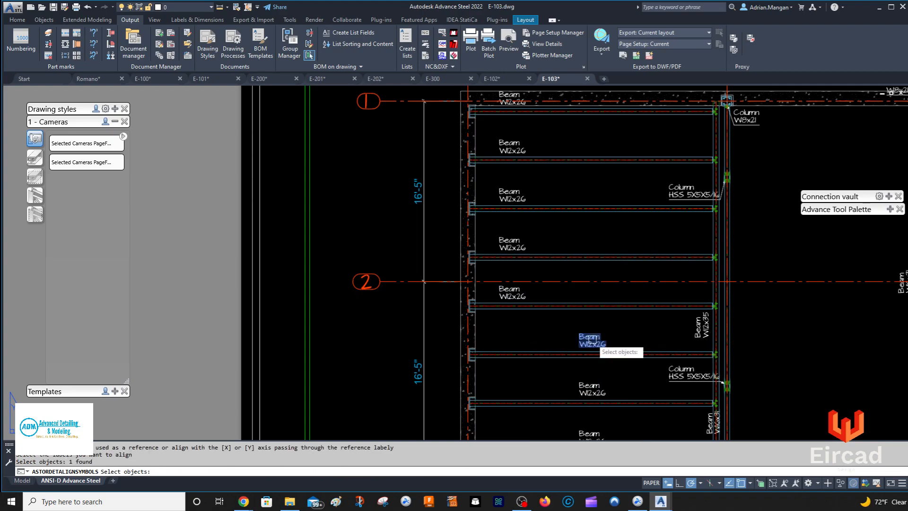
click(600, 389)
scroll(586, 331, down, 2)
click(584, 312)
key(Return)
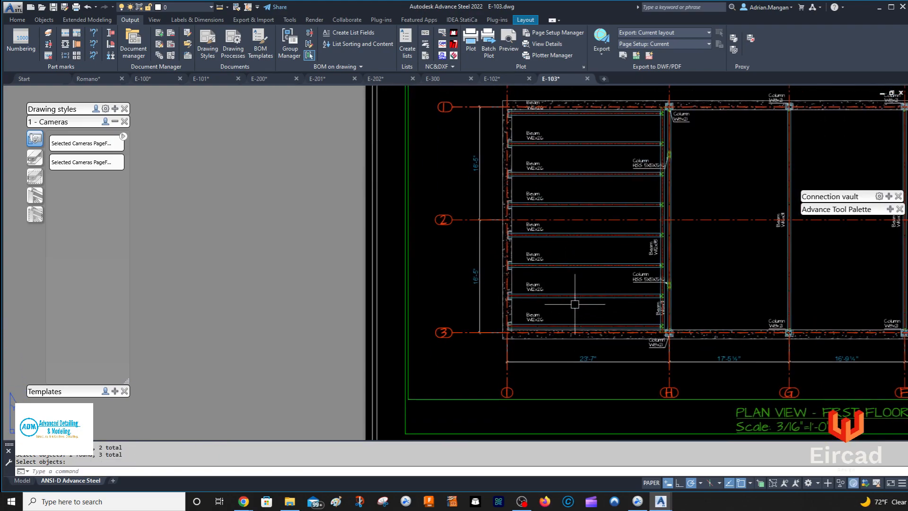
middle_drag(584, 311, 558, 350)
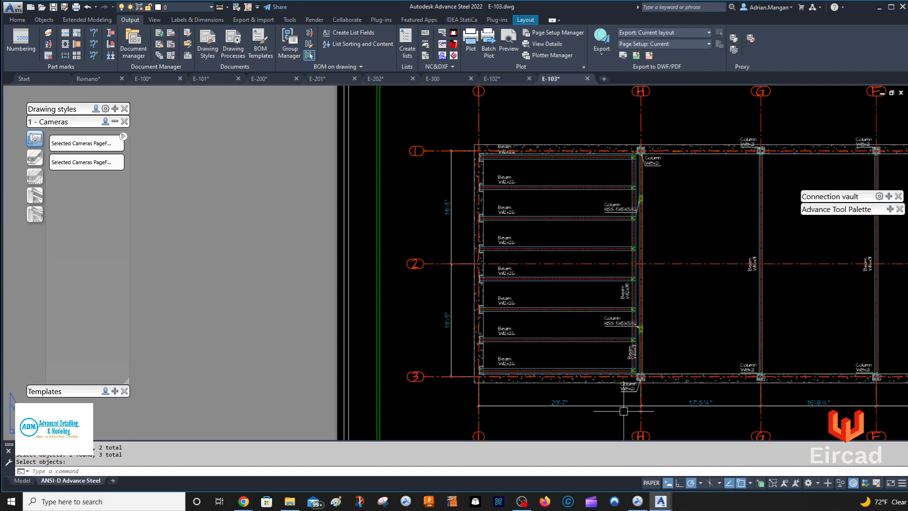
mouse_move(857, 500)
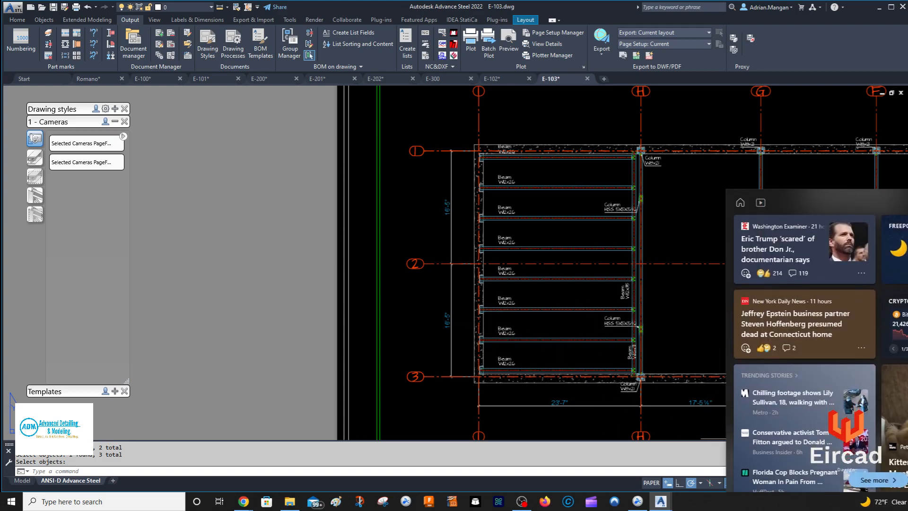